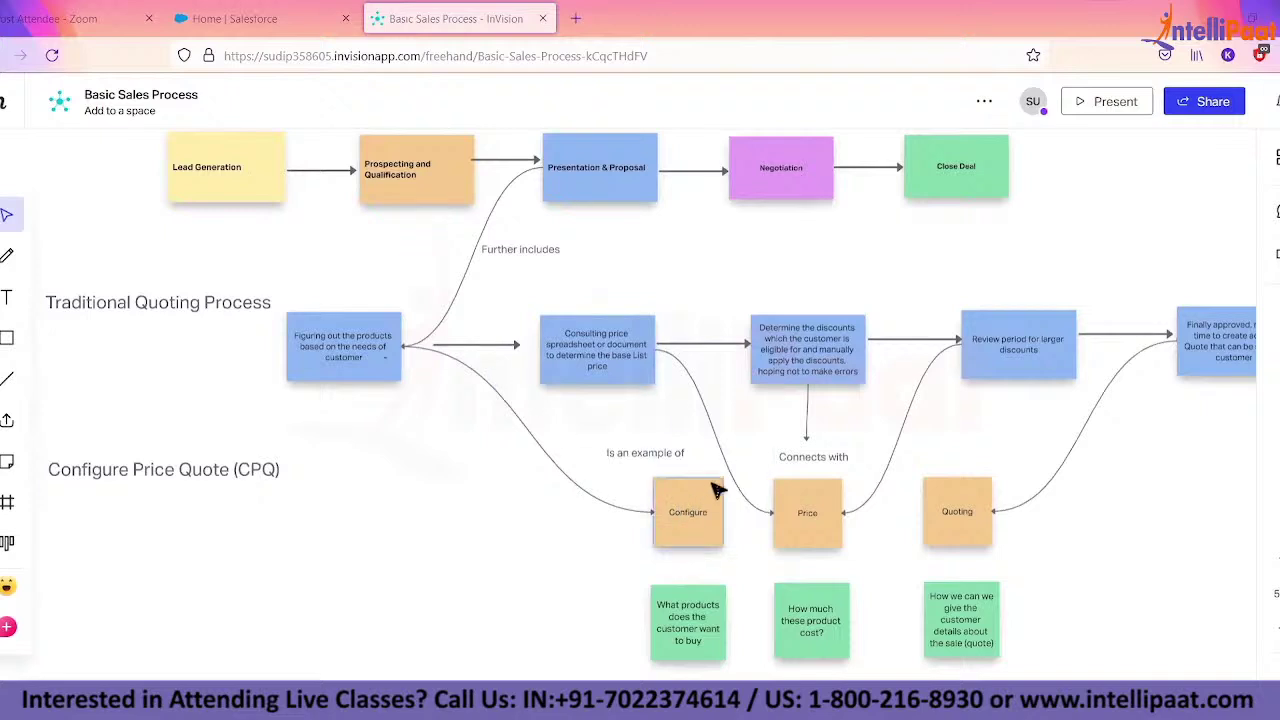
# - Examine the Traditional Quoting Process, Configure Price Quote (CPQ) and Why/Benefits CPQ sections of the Basic Sales Process whiteboard
pyautogui.hscroll(1, 717, 485)
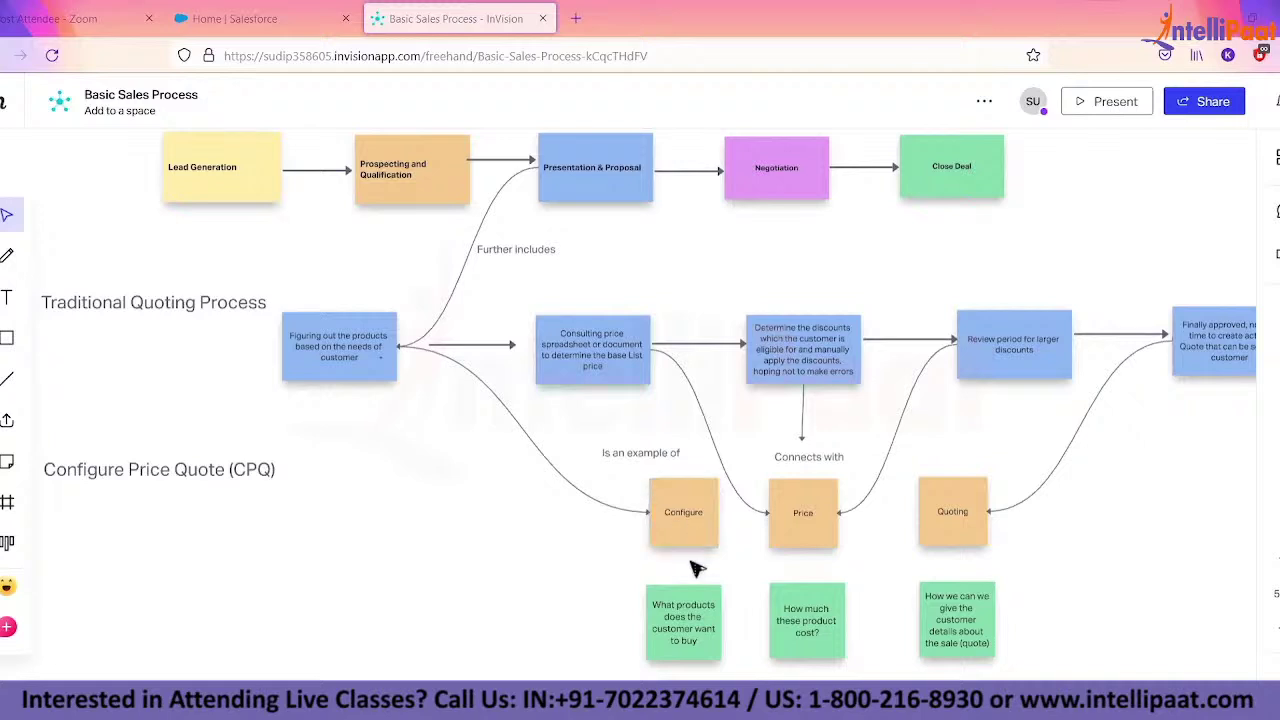
pyautogui.scroll(-1, 697, 568)
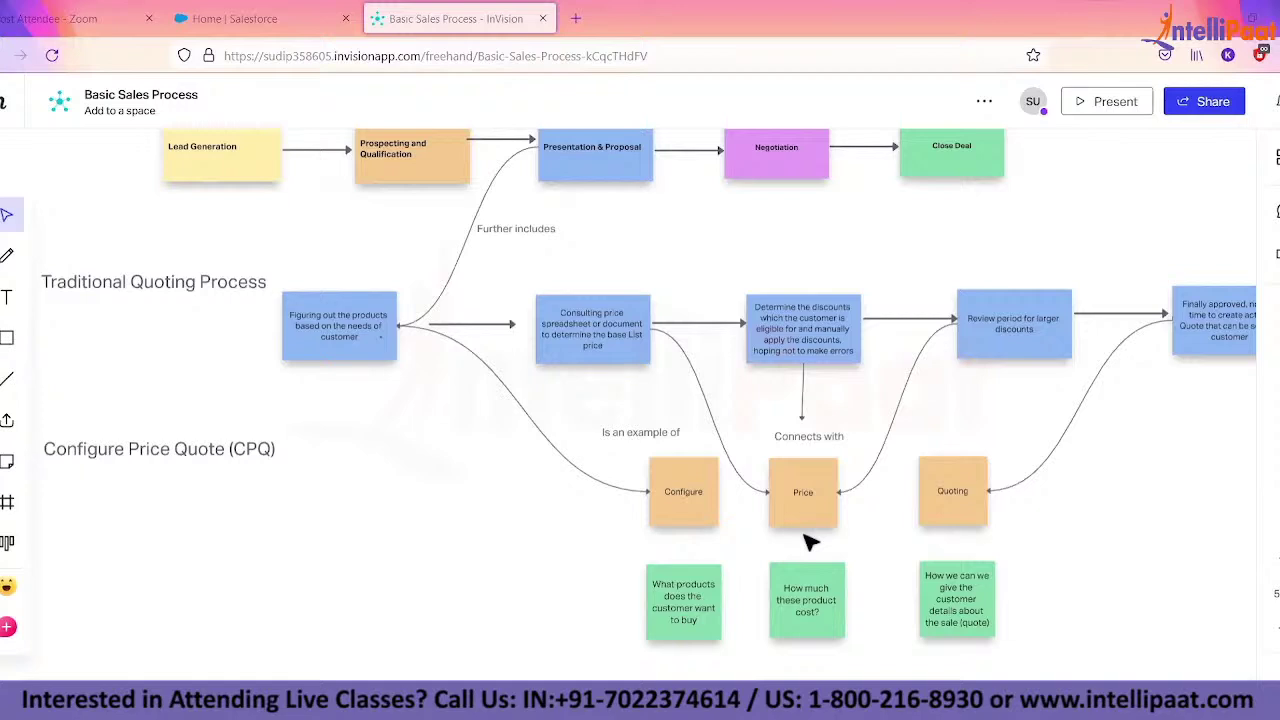
pyautogui.hscroll(2, 810, 541)
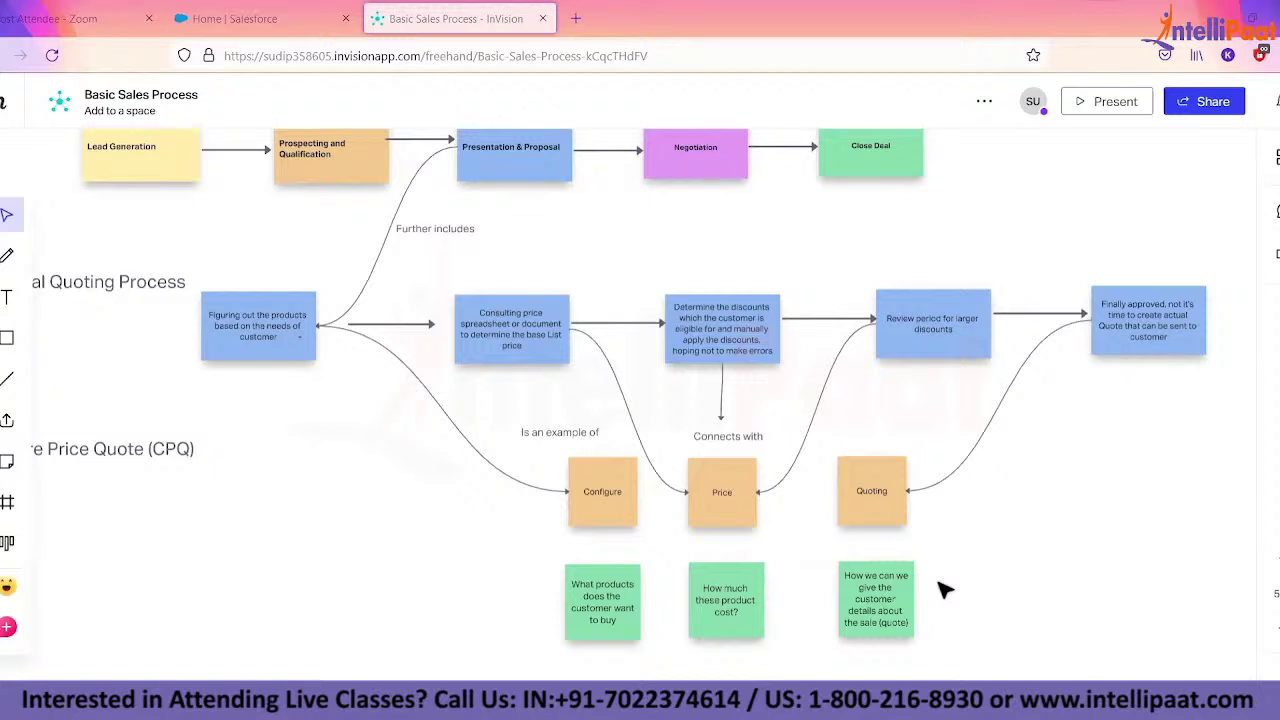
pyautogui.scroll(-3, 945, 590)
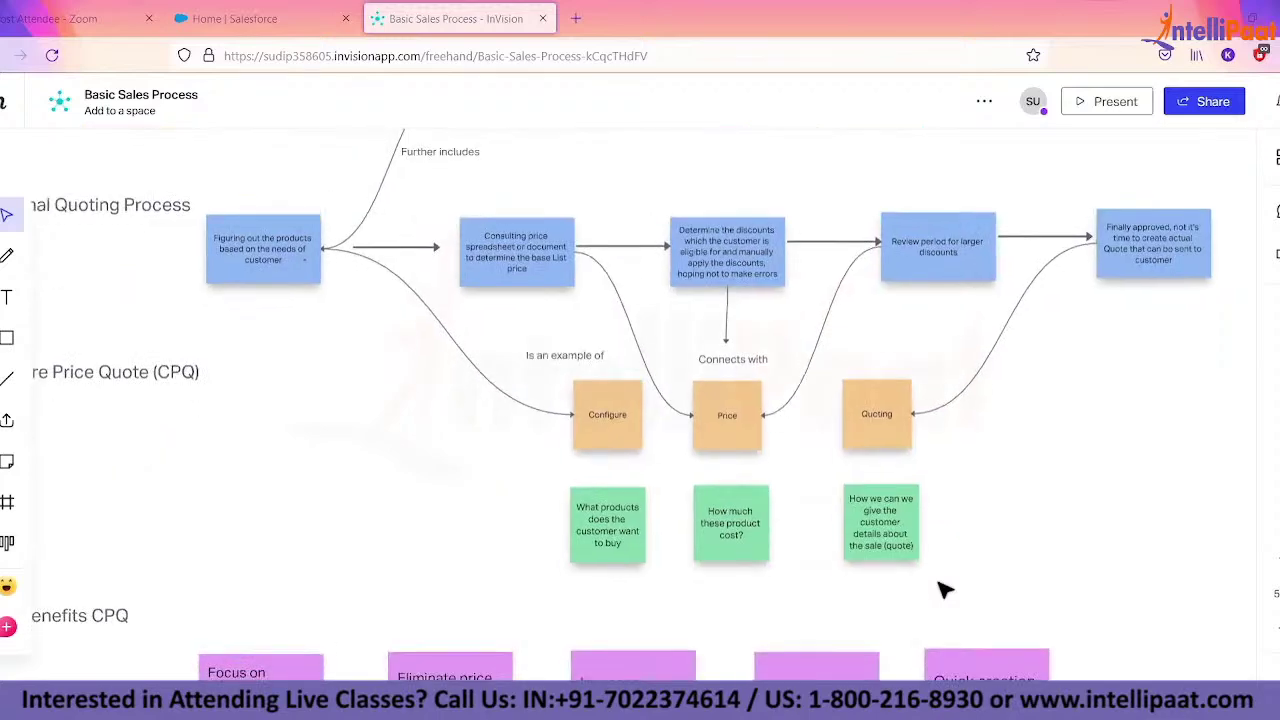
pyautogui.scroll(-3, 945, 590)
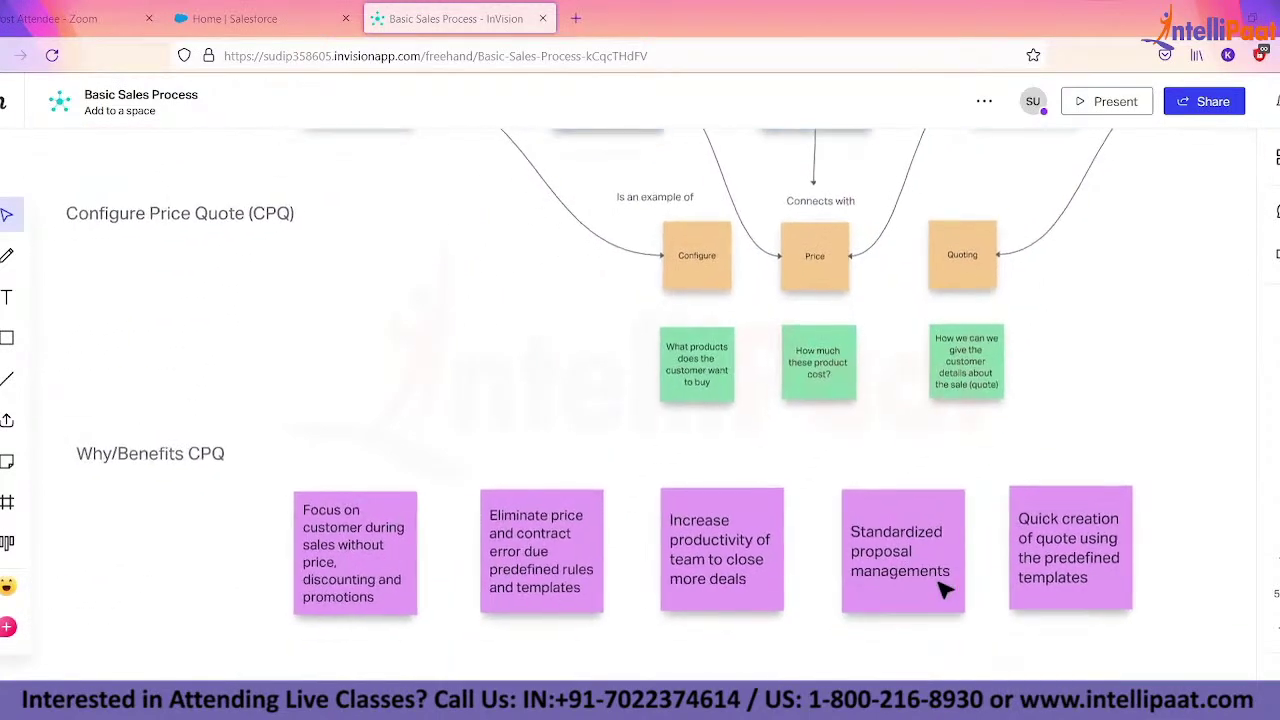
pyautogui.scroll(2, 945, 590)
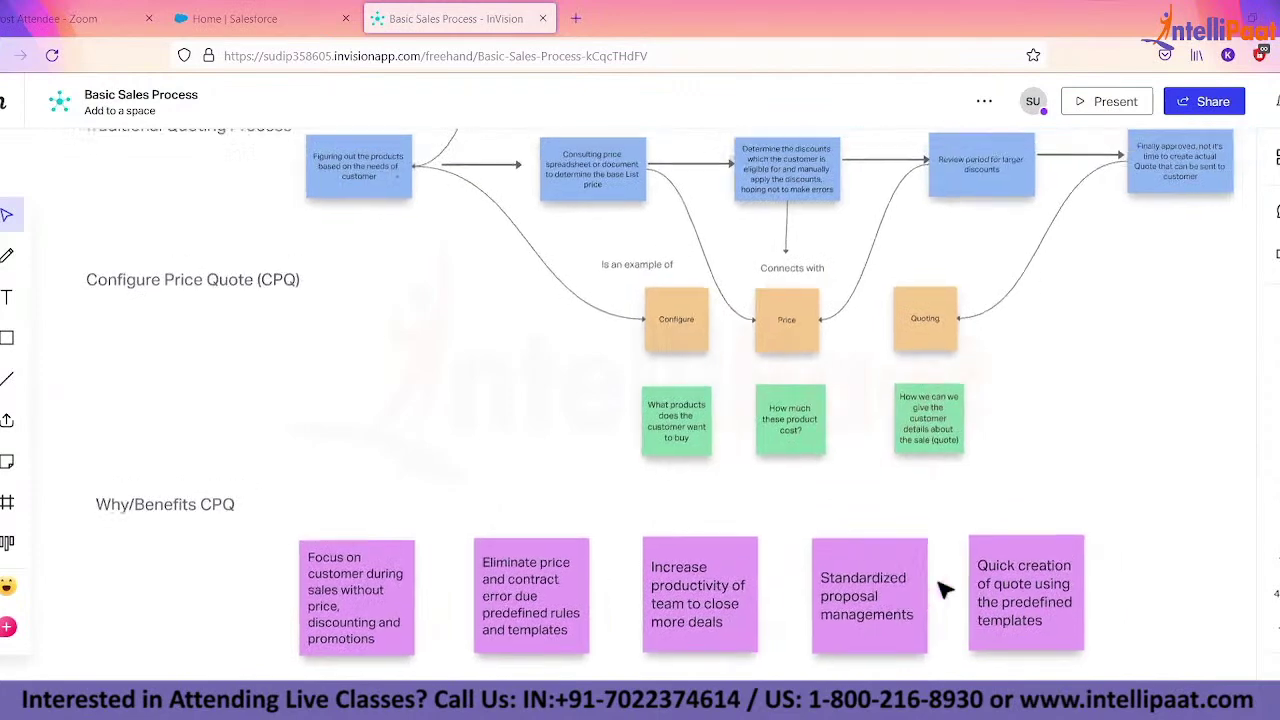
pyautogui.scroll(1, 808, 476)
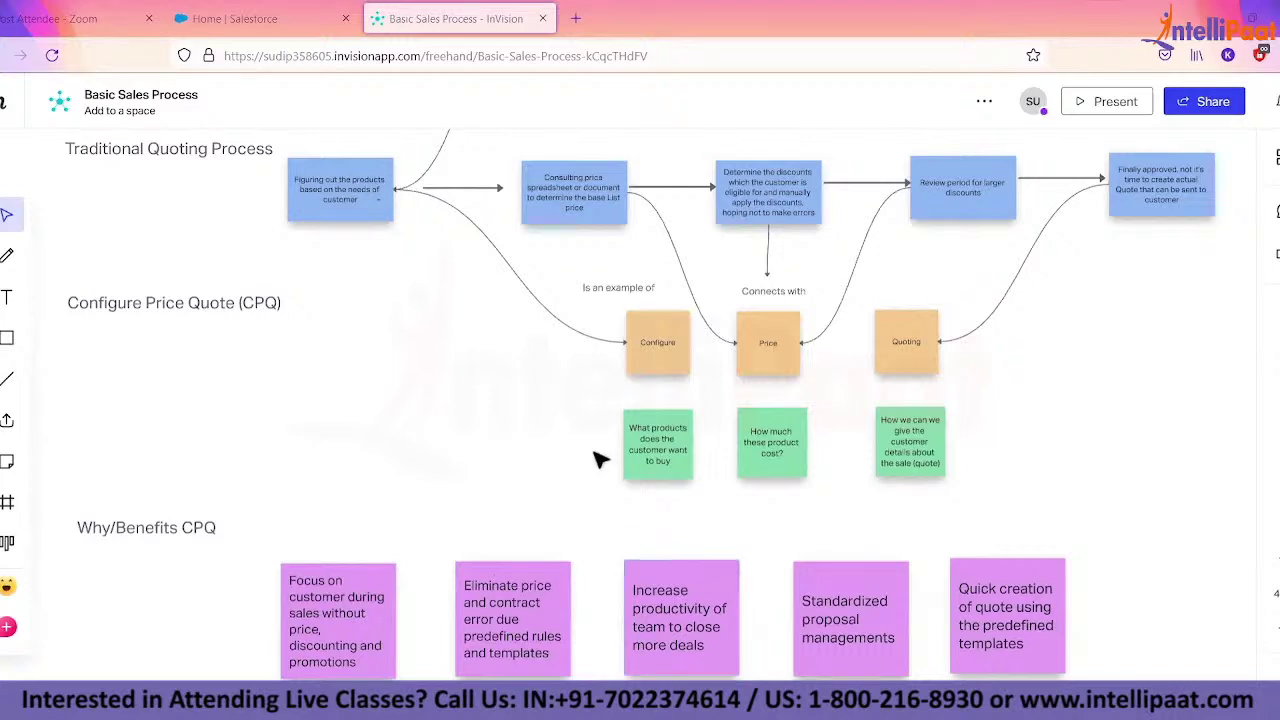
pyautogui.scroll(-3, 595, 460)
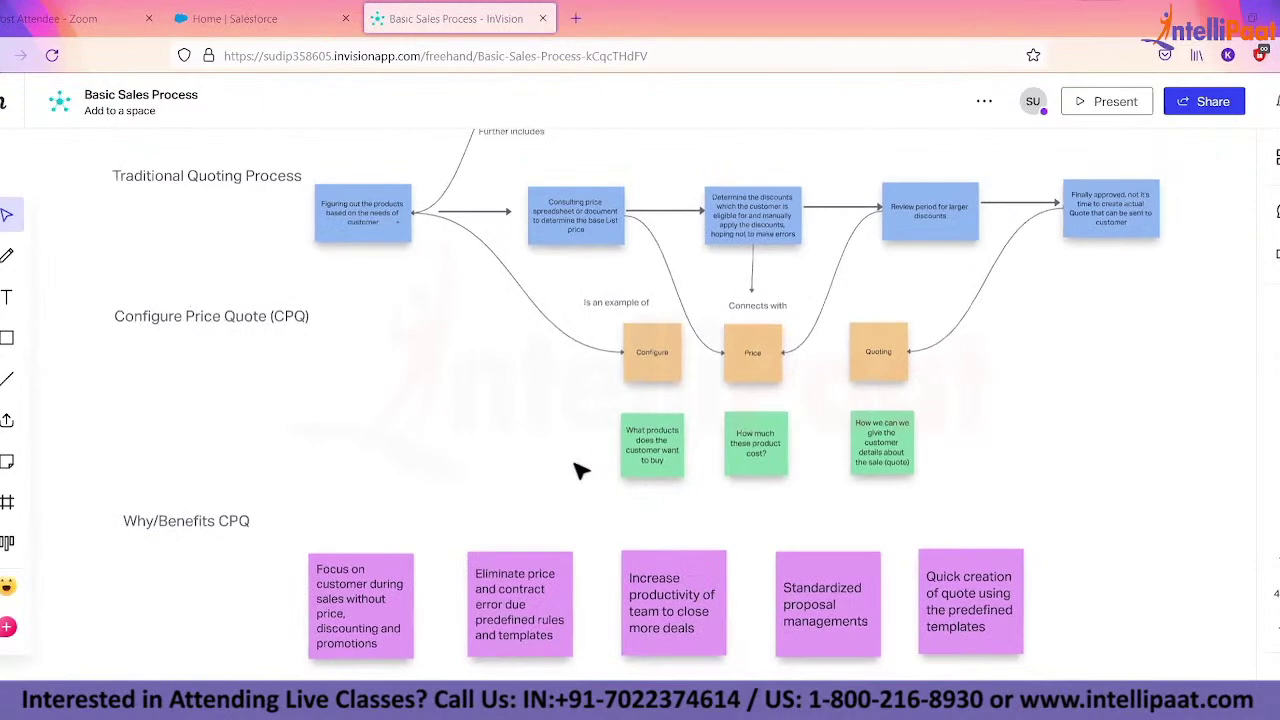
pyautogui.scroll(-3, 565, 480)
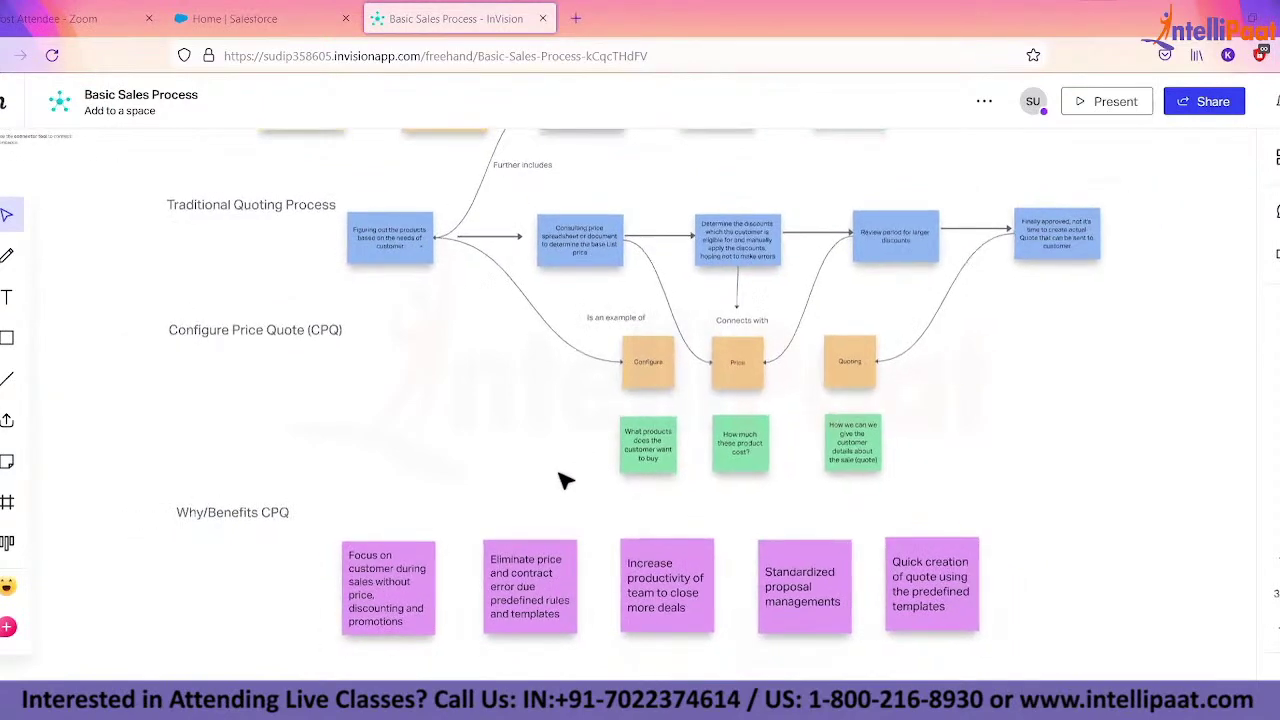
pyautogui.scroll(3, 563, 480)
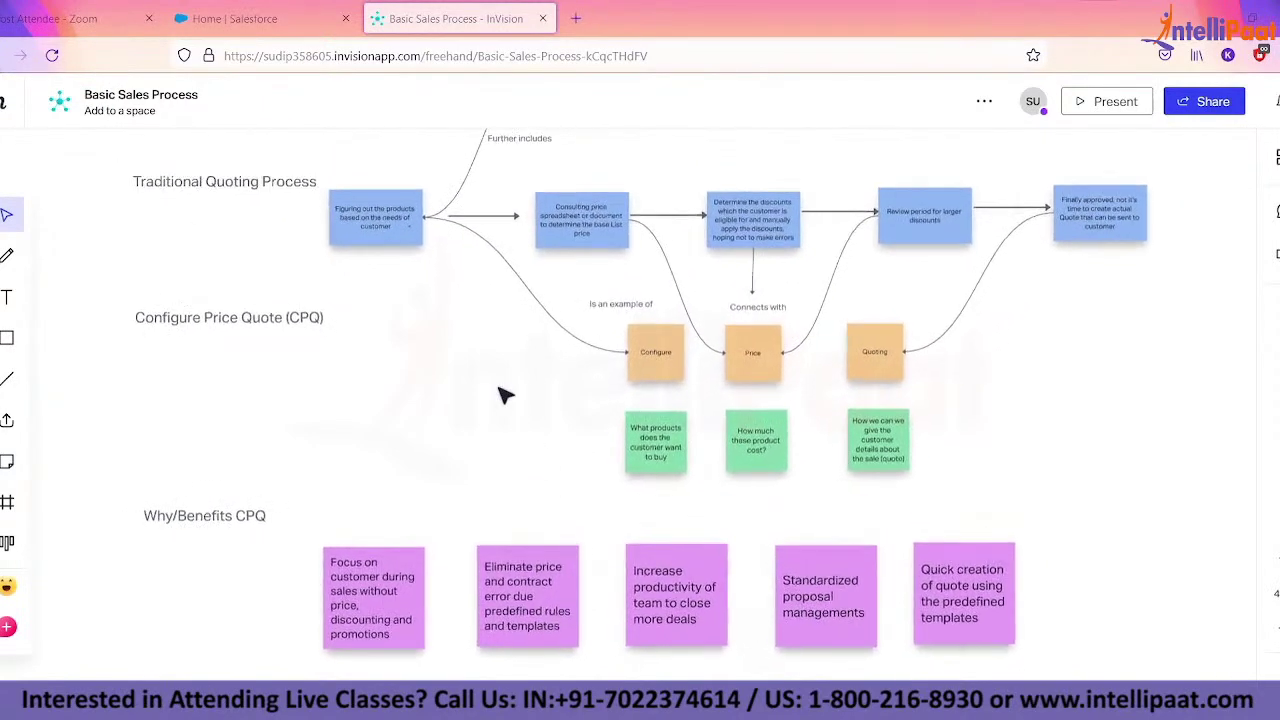
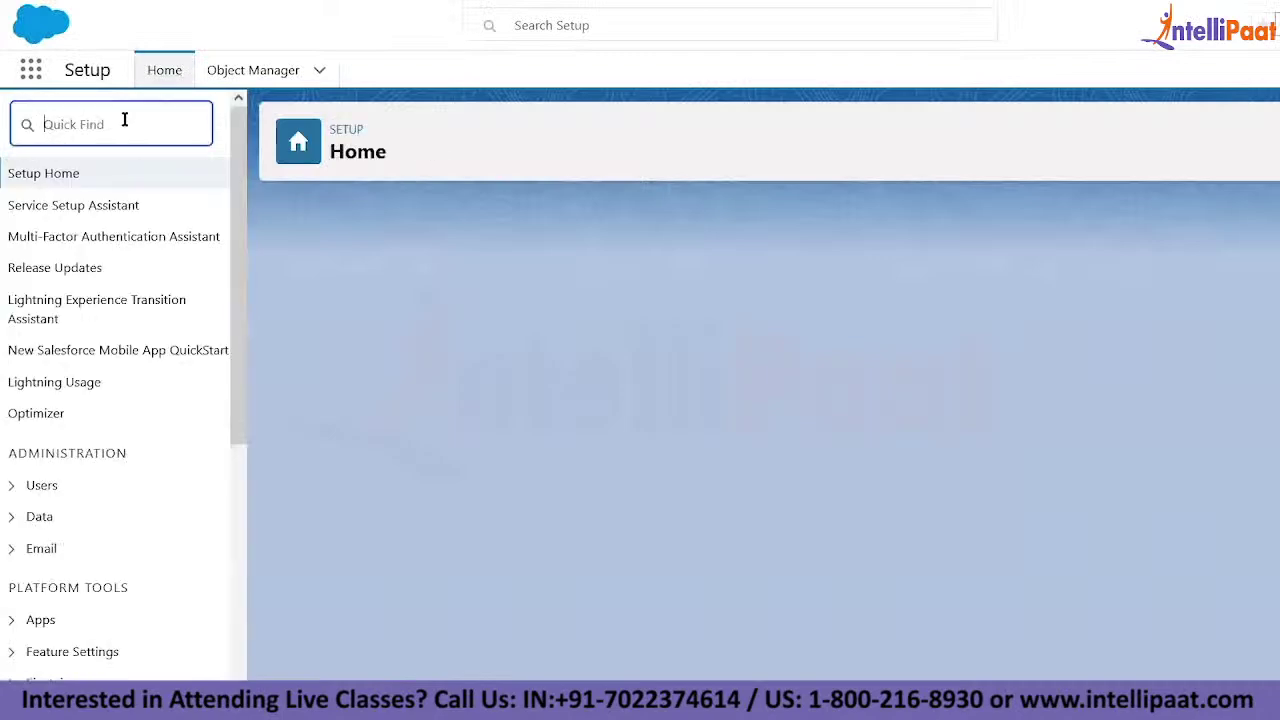
# - Search Salesforce Setup for "install" and open the Installed Packages page
pyautogui.write('insta')
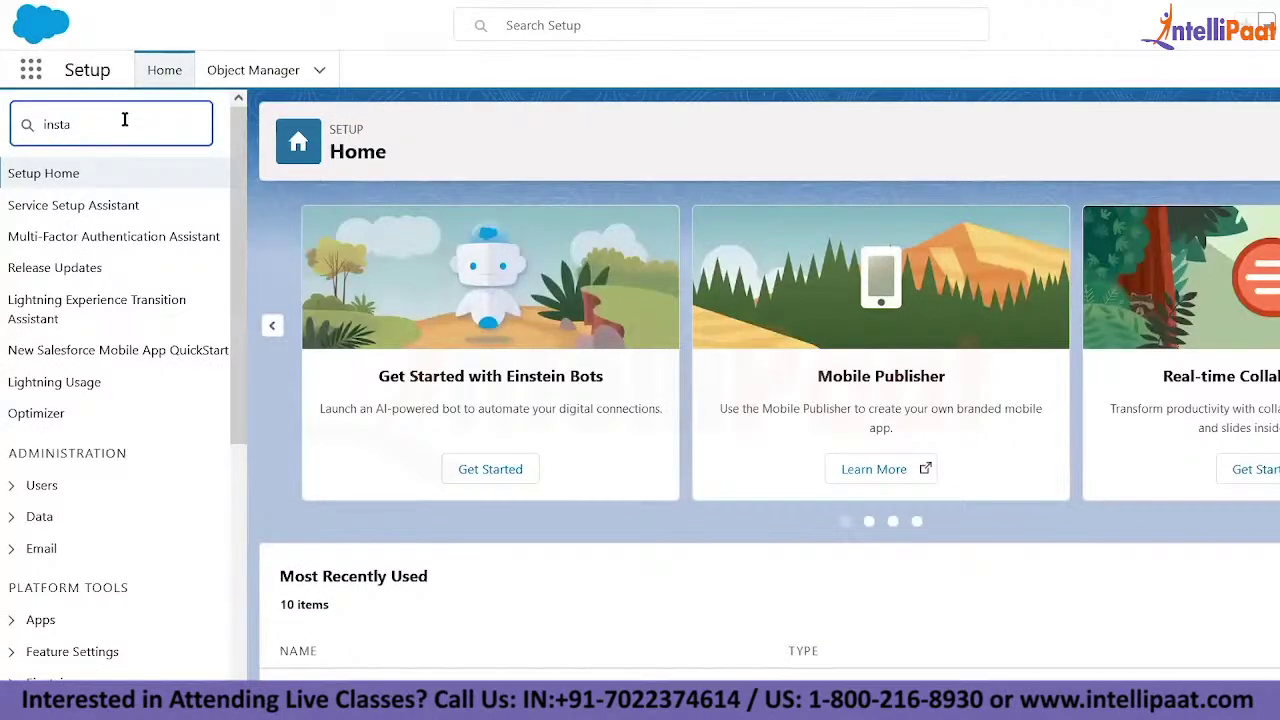
pyautogui.write('llation')
pyautogui.press('BackSpace')
pyautogui.press('BackSpace')
pyautogui.press('BackSpace')
pyautogui.press('BackSpace')
pyautogui.press('BackSpace')
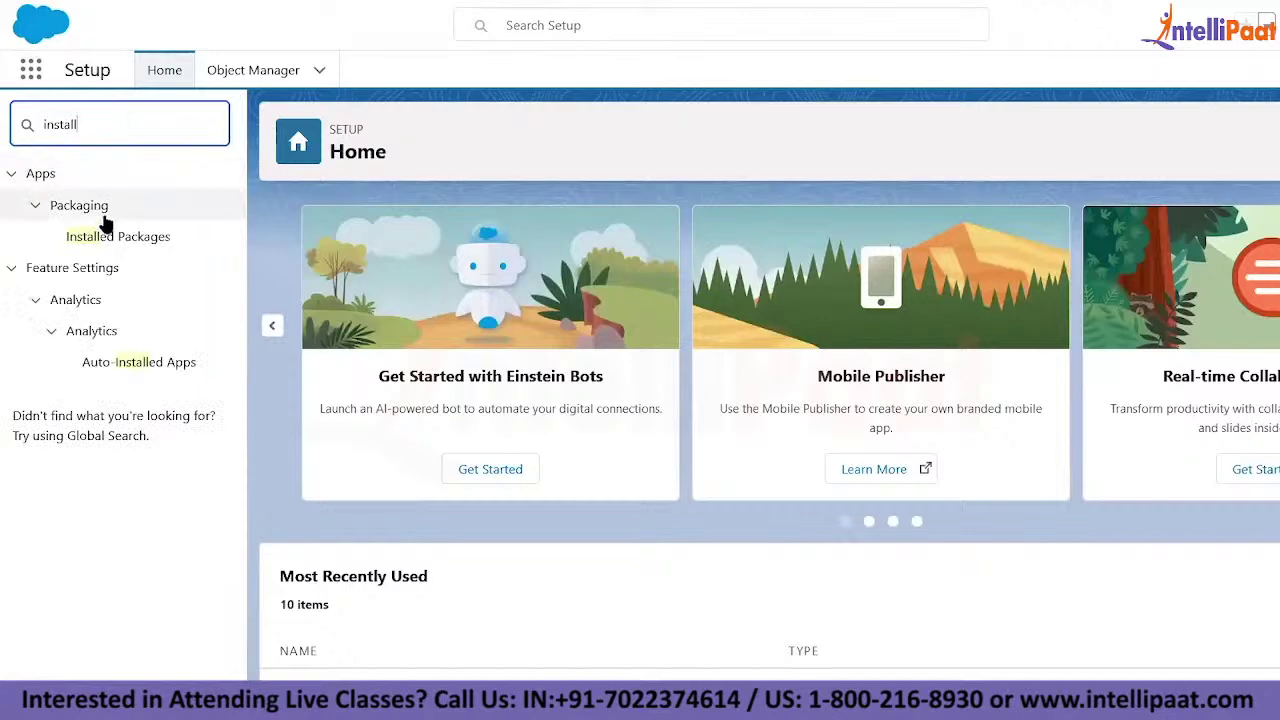
pyautogui.click(105, 237)
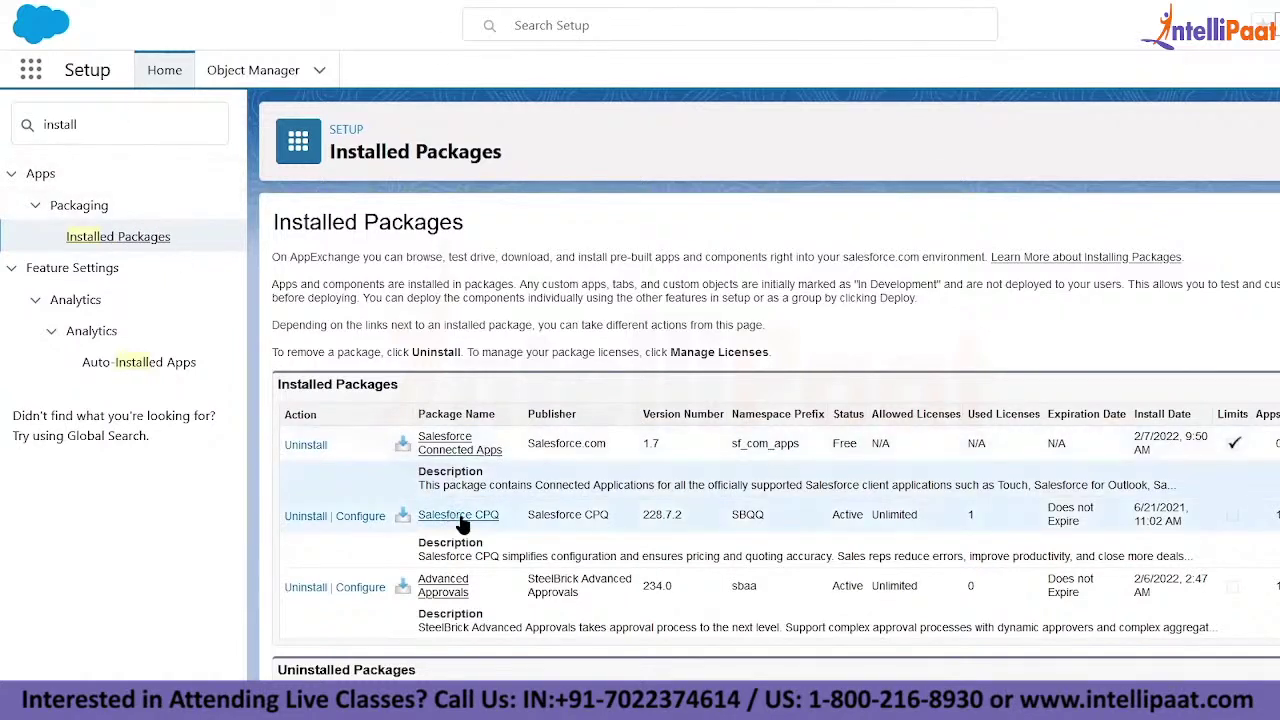
# - Open the configuration of the Salesforce CPQ package and show its Pricing and Calculation settings
pyautogui.click(360, 516)
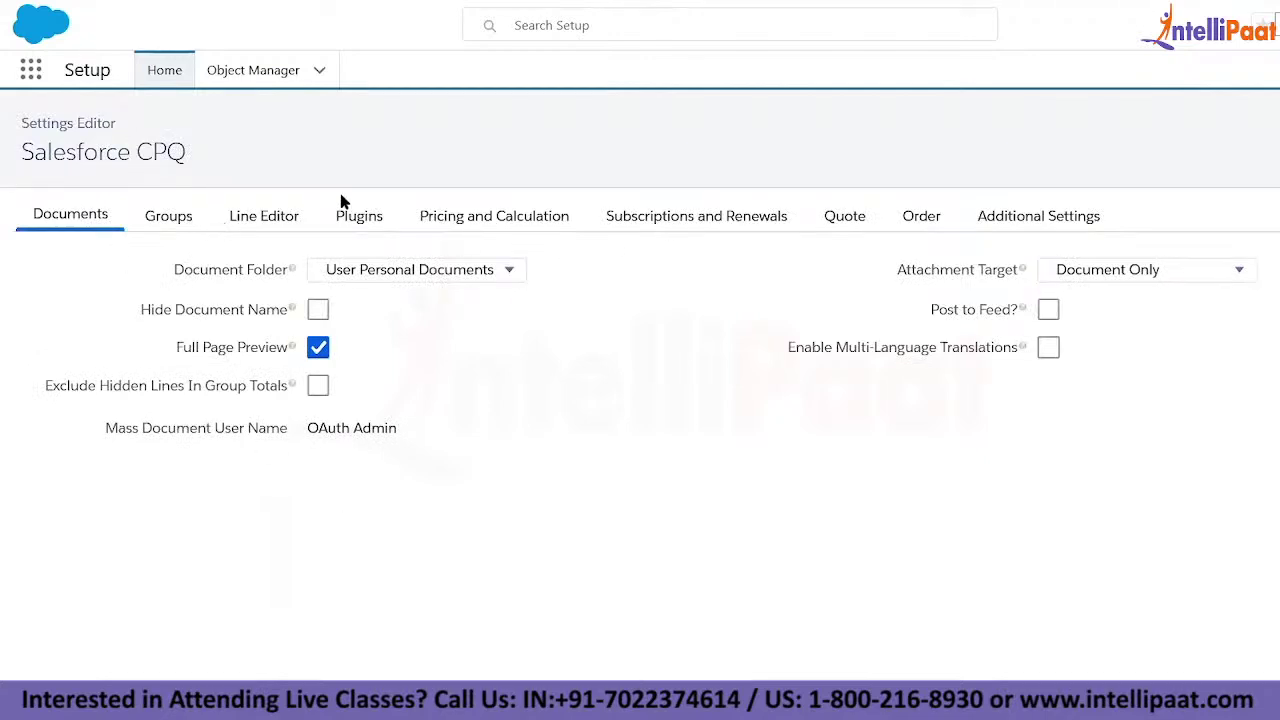
pyautogui.click(531, 228)
pyautogui.click(491, 217)
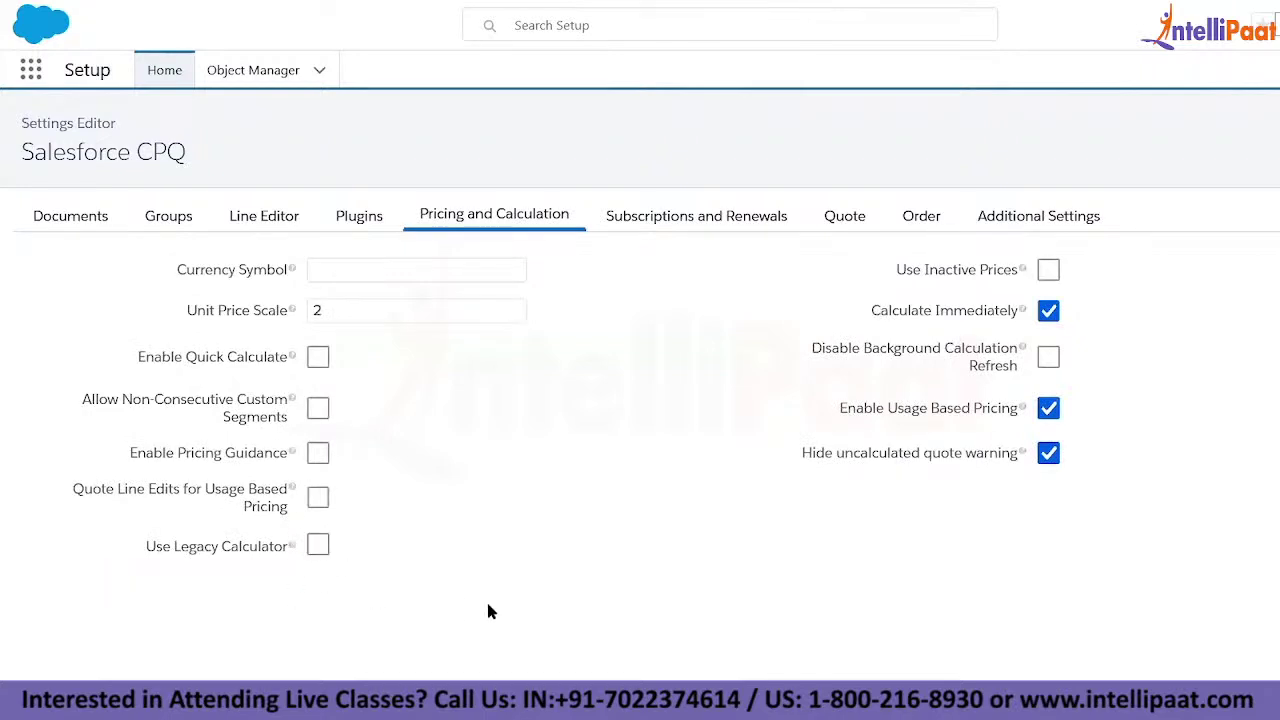
# - Return to the Documents settings and review the available Document Folder options
pyautogui.click(93, 225)
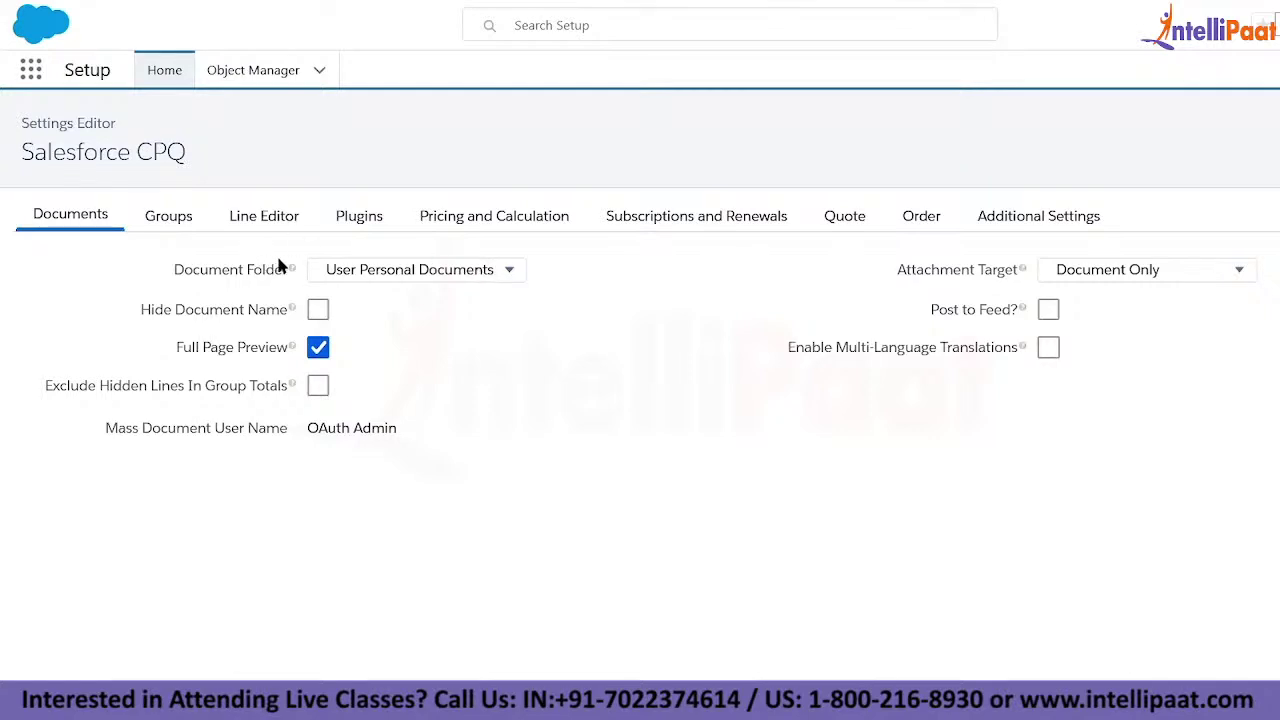
pyautogui.click(380, 280)
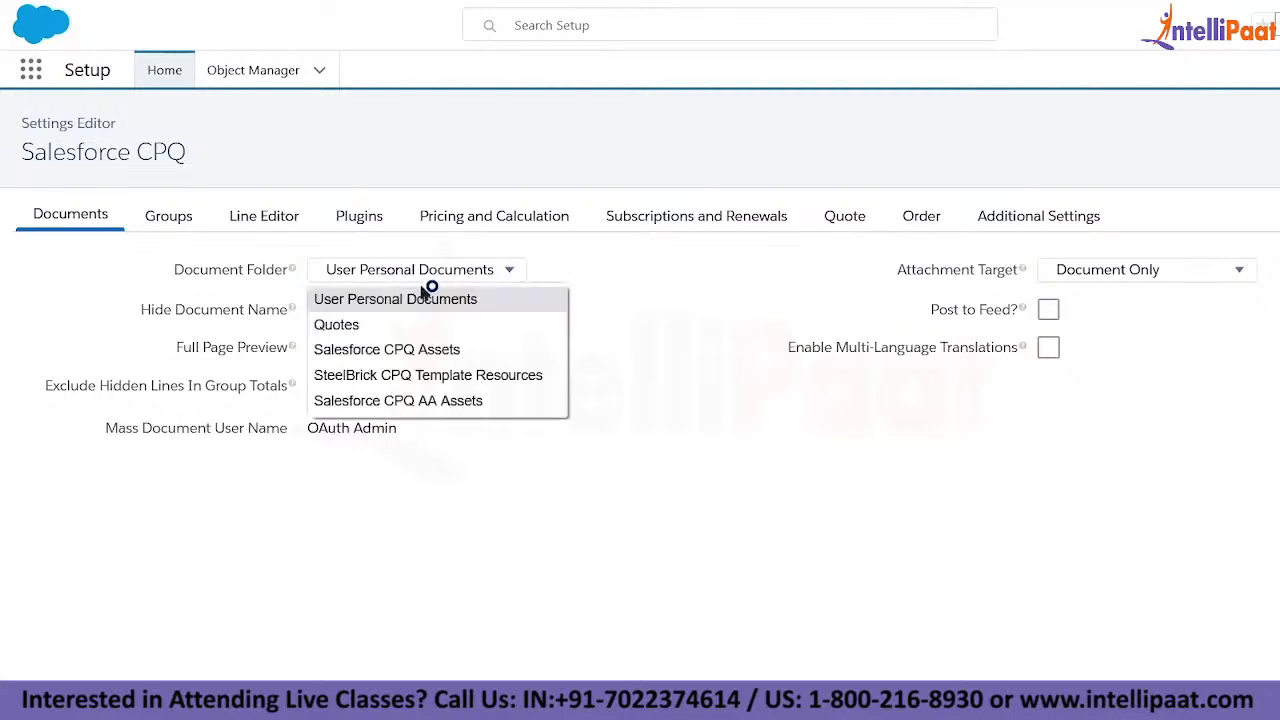
pyautogui.click(434, 159)
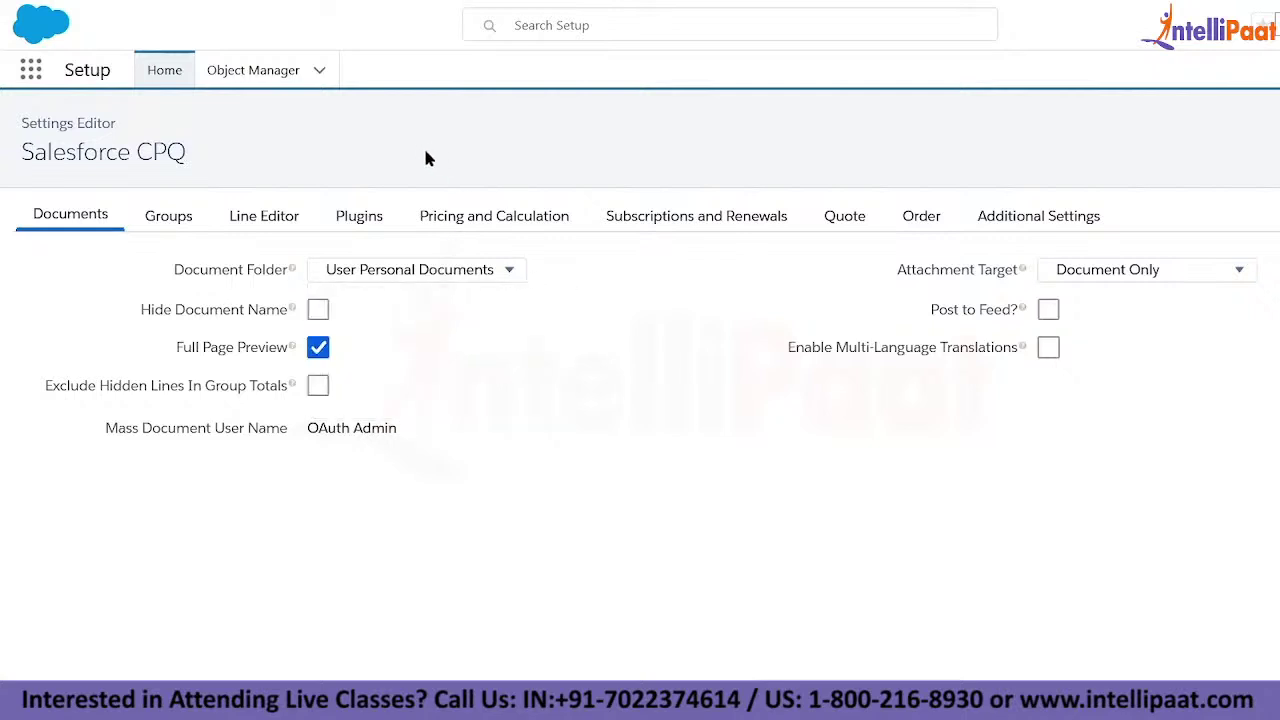
pyautogui.click(385, 264)
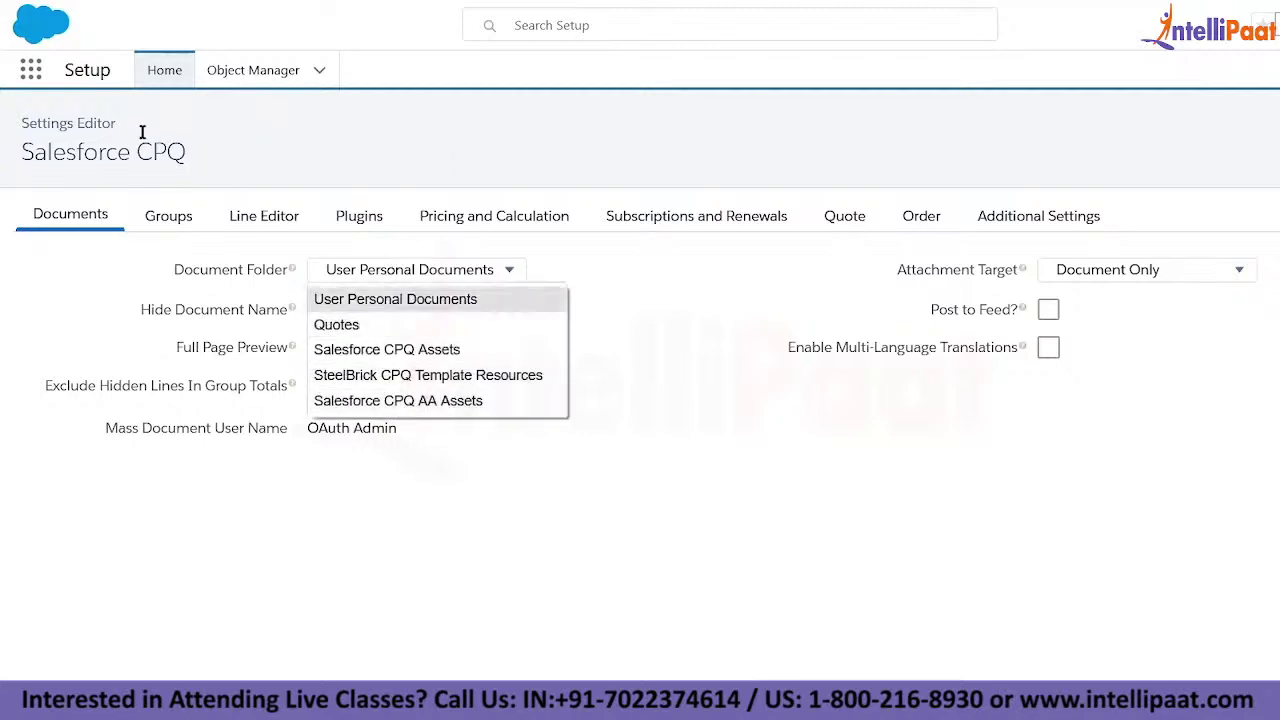
# - Check the document folders offered on the Documents home page of the Salesforce Classic CPQ app
pyautogui.click(32, 90)
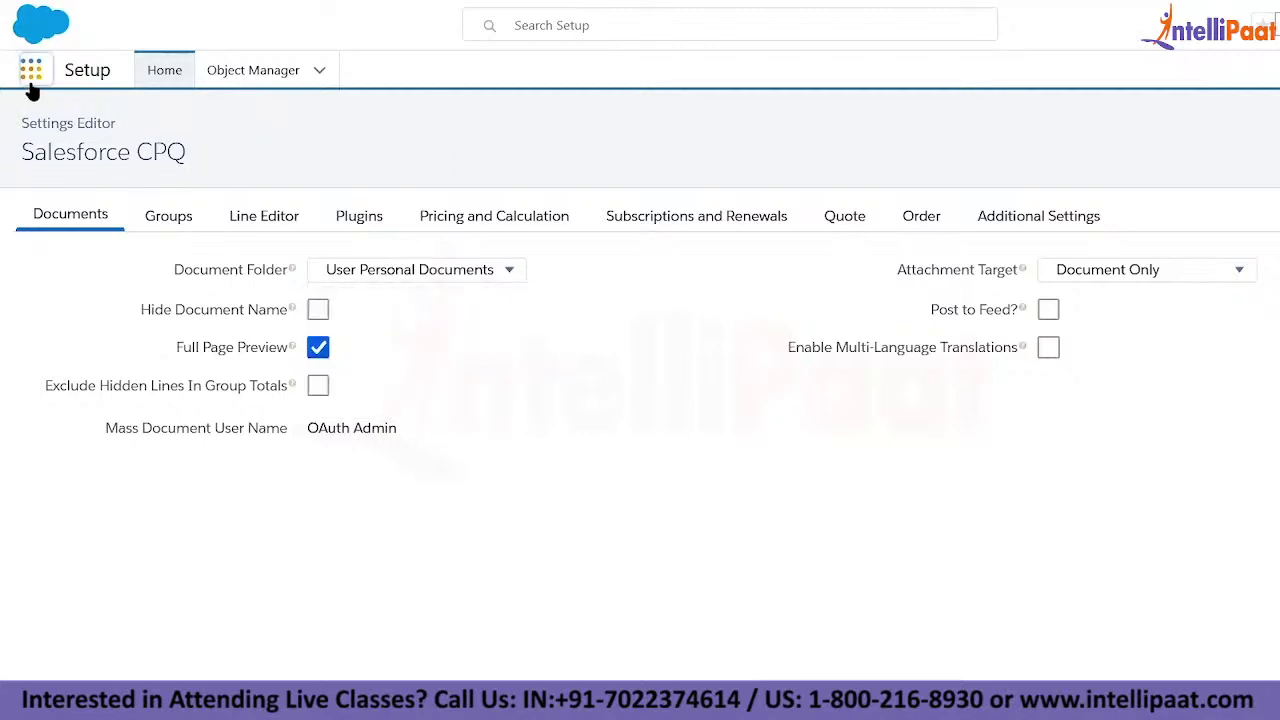
pyautogui.click(32, 88)
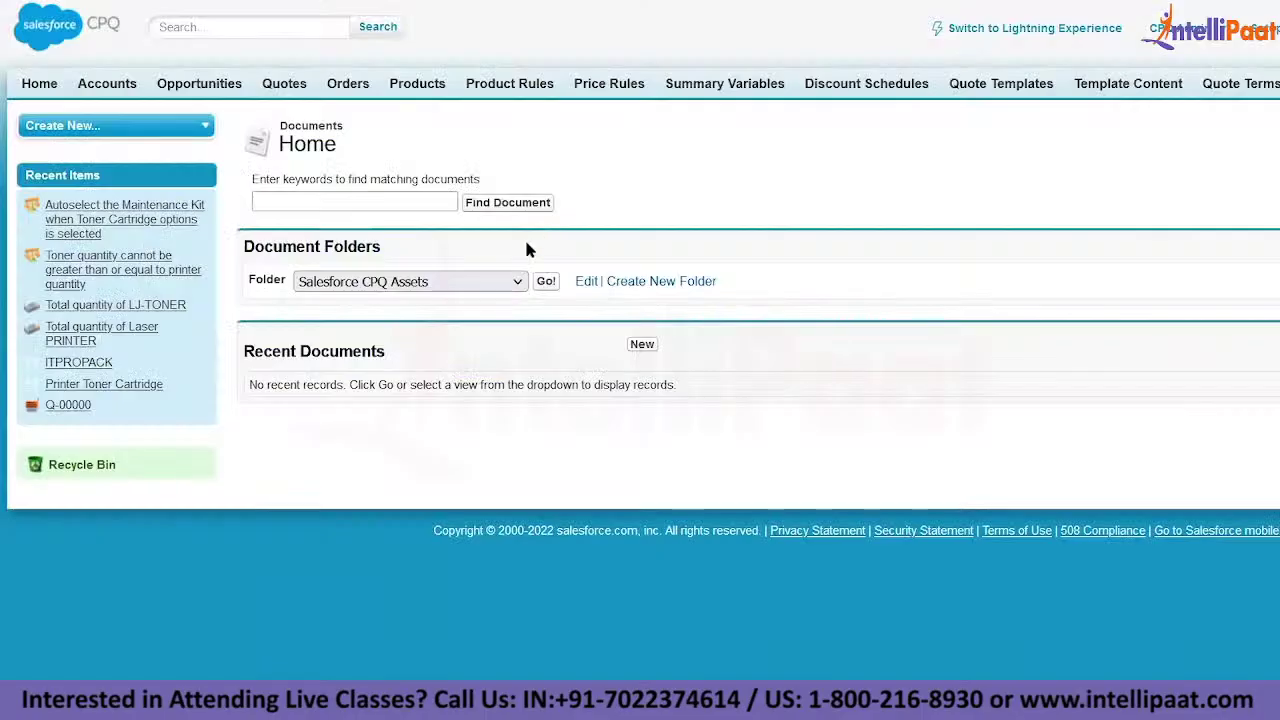
pyautogui.click(479, 276)
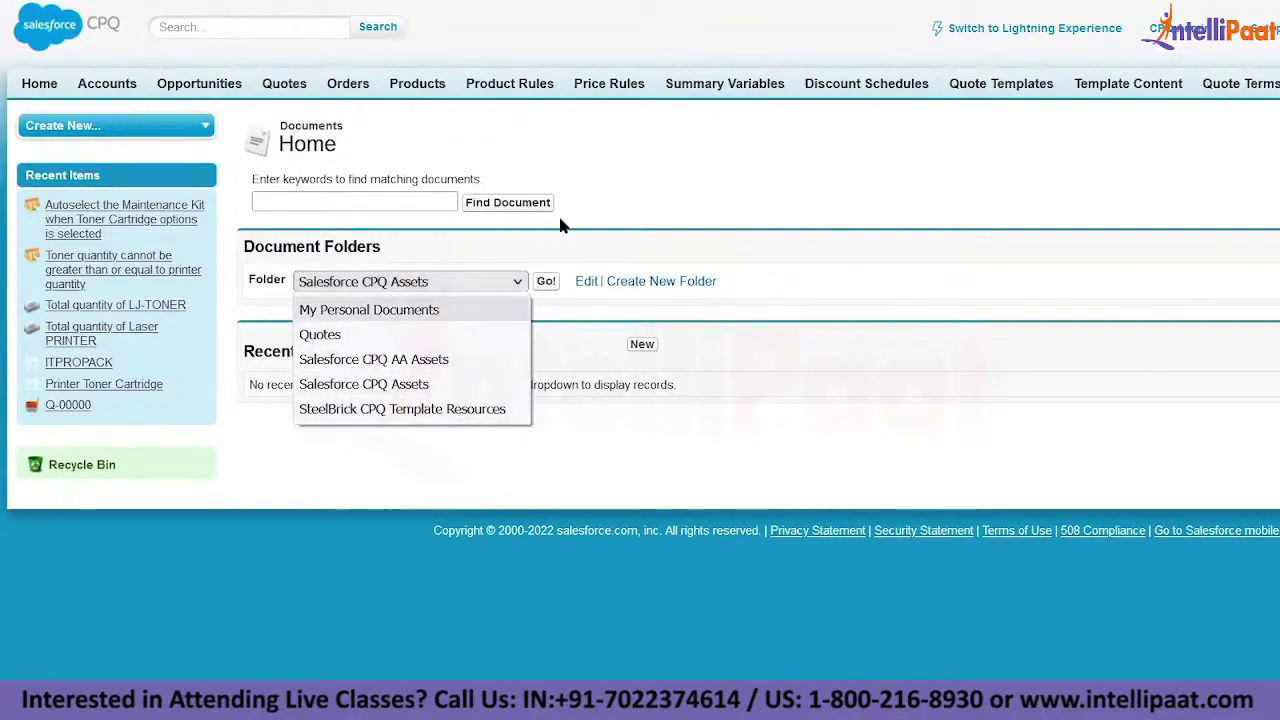
pyautogui.click(398, 309)
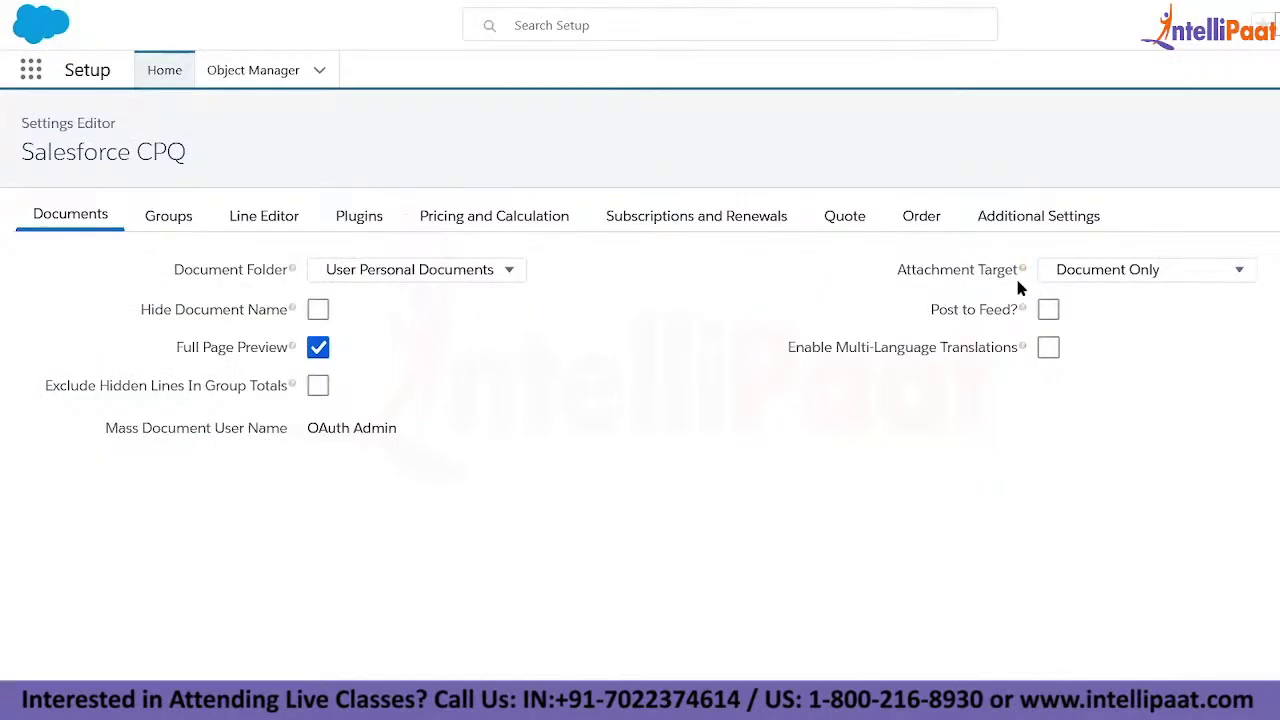
# - Review the Attachment Target options in the Salesforce CPQ document settings, leaving the selection as it is
pyautogui.click(1105, 272)
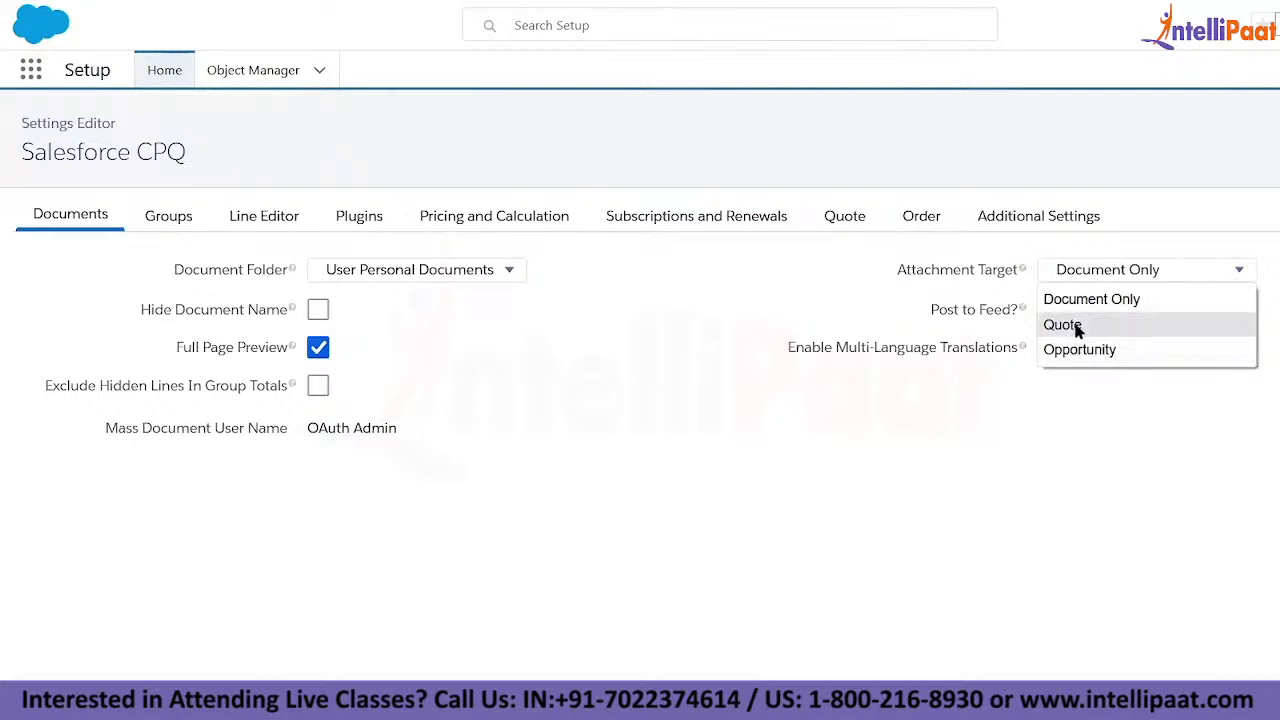
pyautogui.click(867, 300)
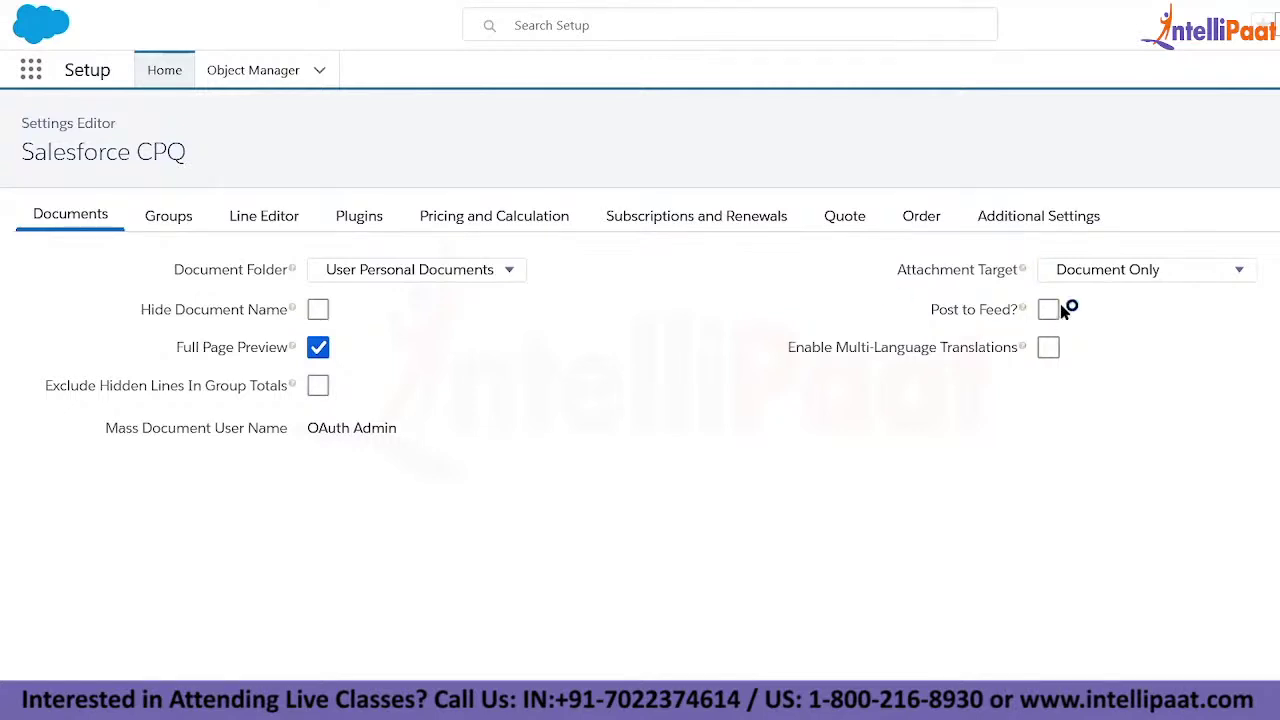
pyautogui.click(1104, 270)
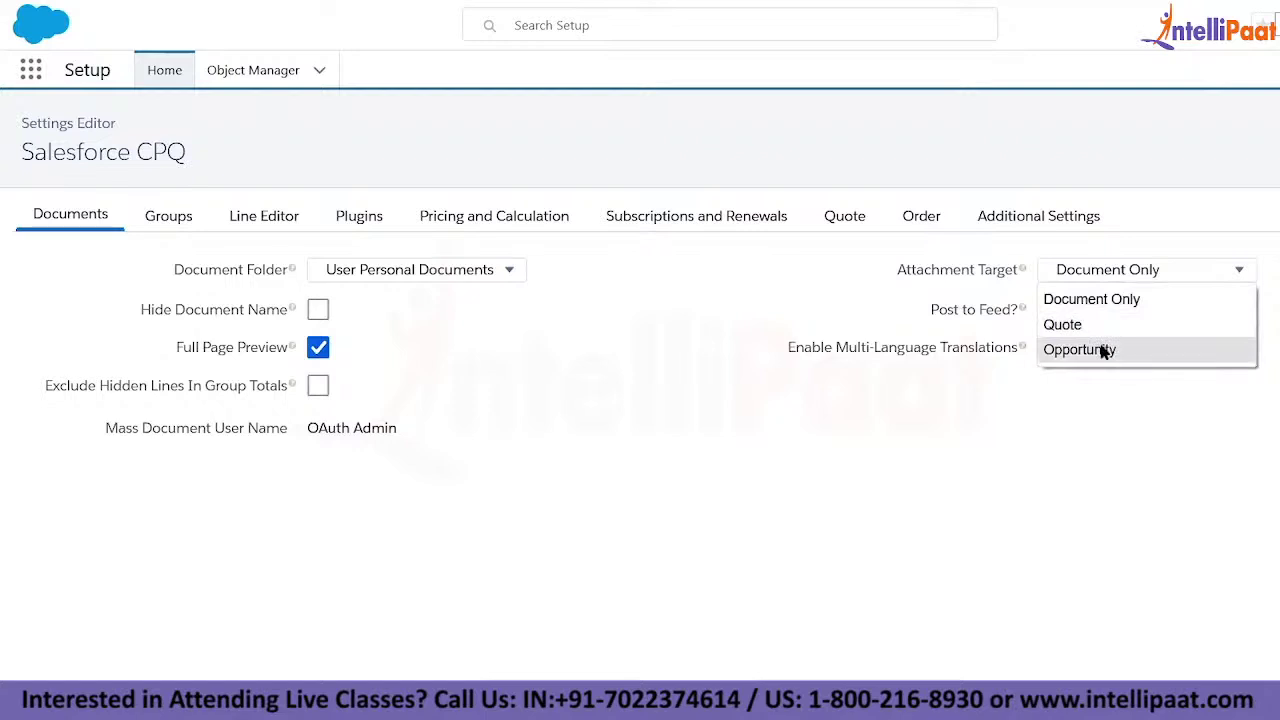
pyautogui.click(1028, 378)
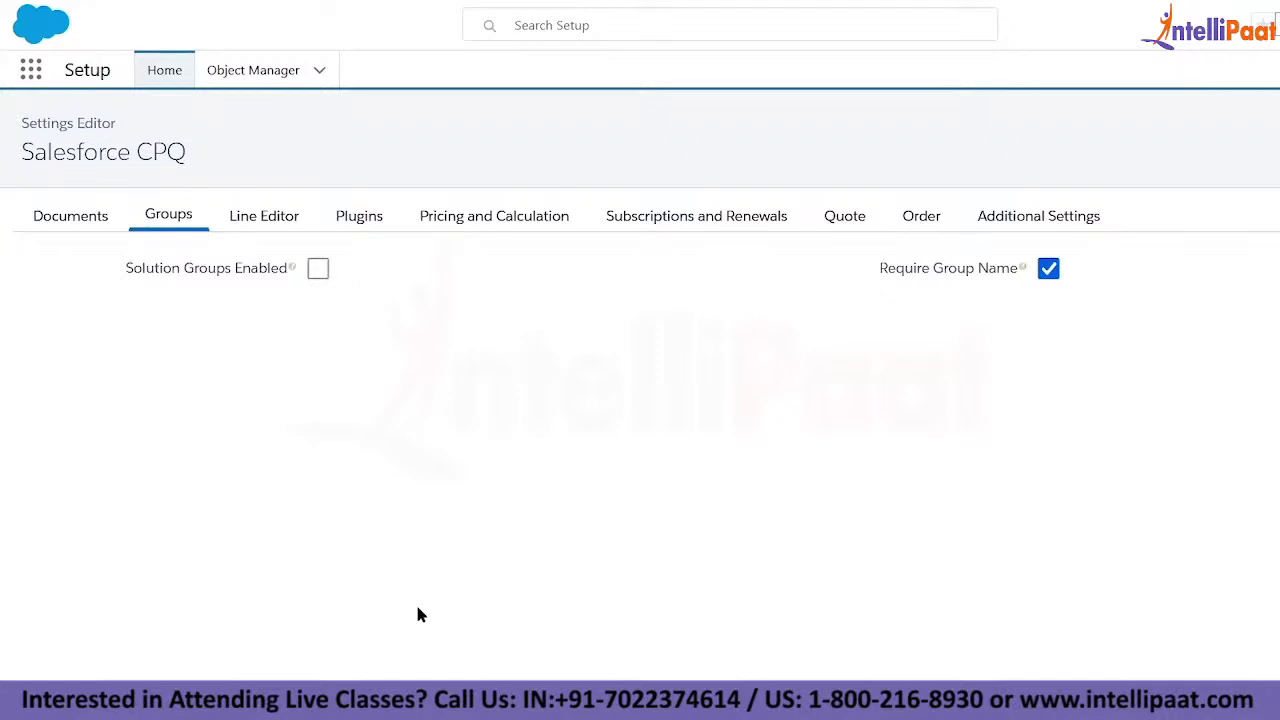
# - Review the Line Editor, Plugins, and Pricing and Calculation settings, including the Unit Price Scale and Calculate Immediately help
pyautogui.click(254, 224)
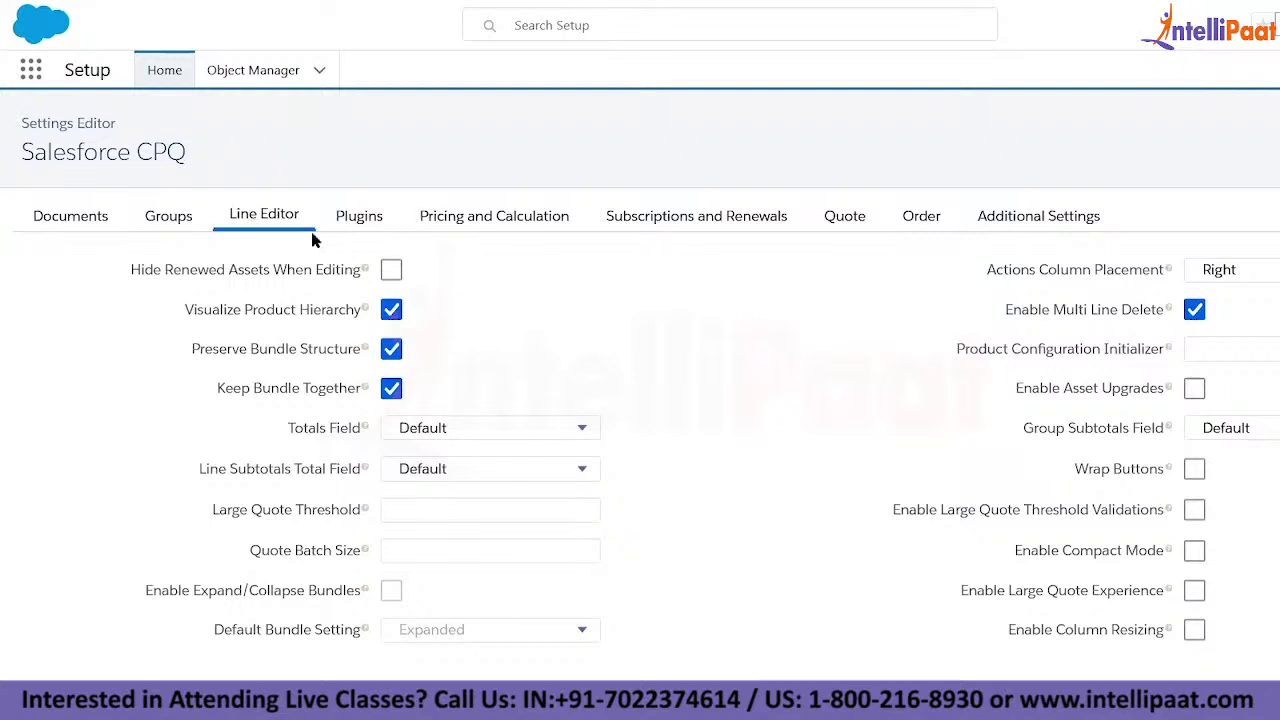
pyautogui.click(342, 218)
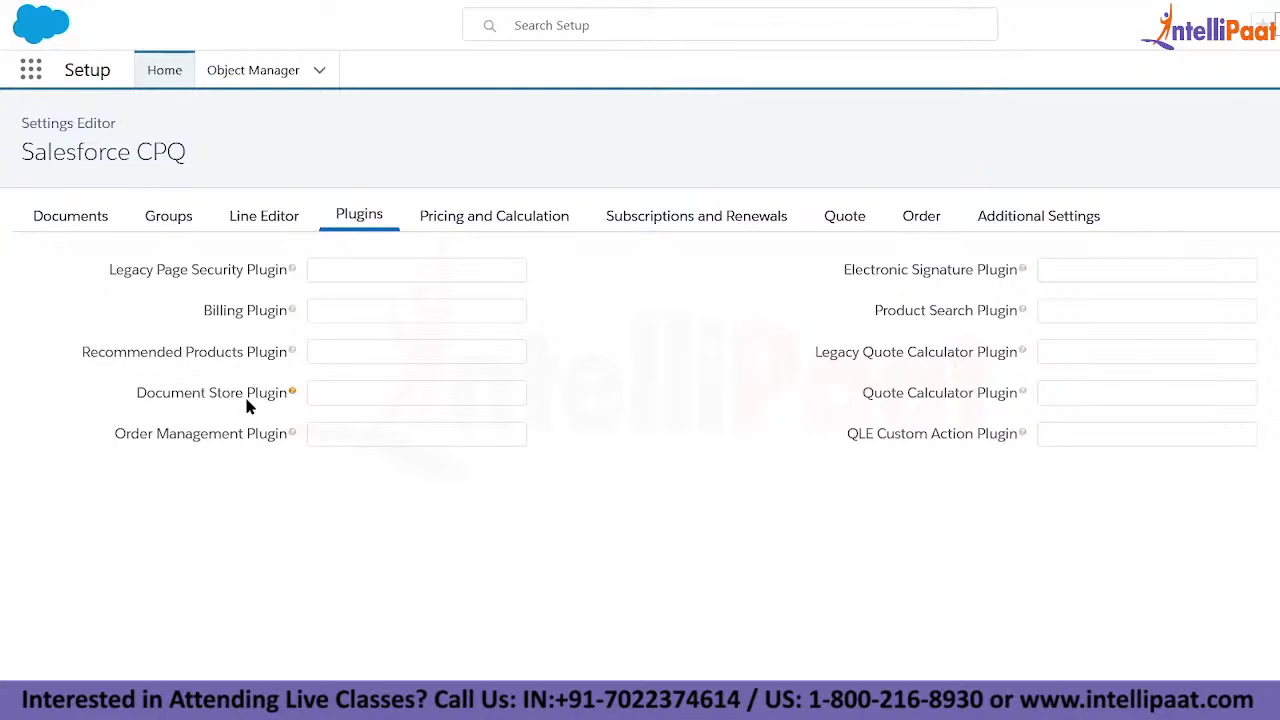
pyautogui.click(525, 219)
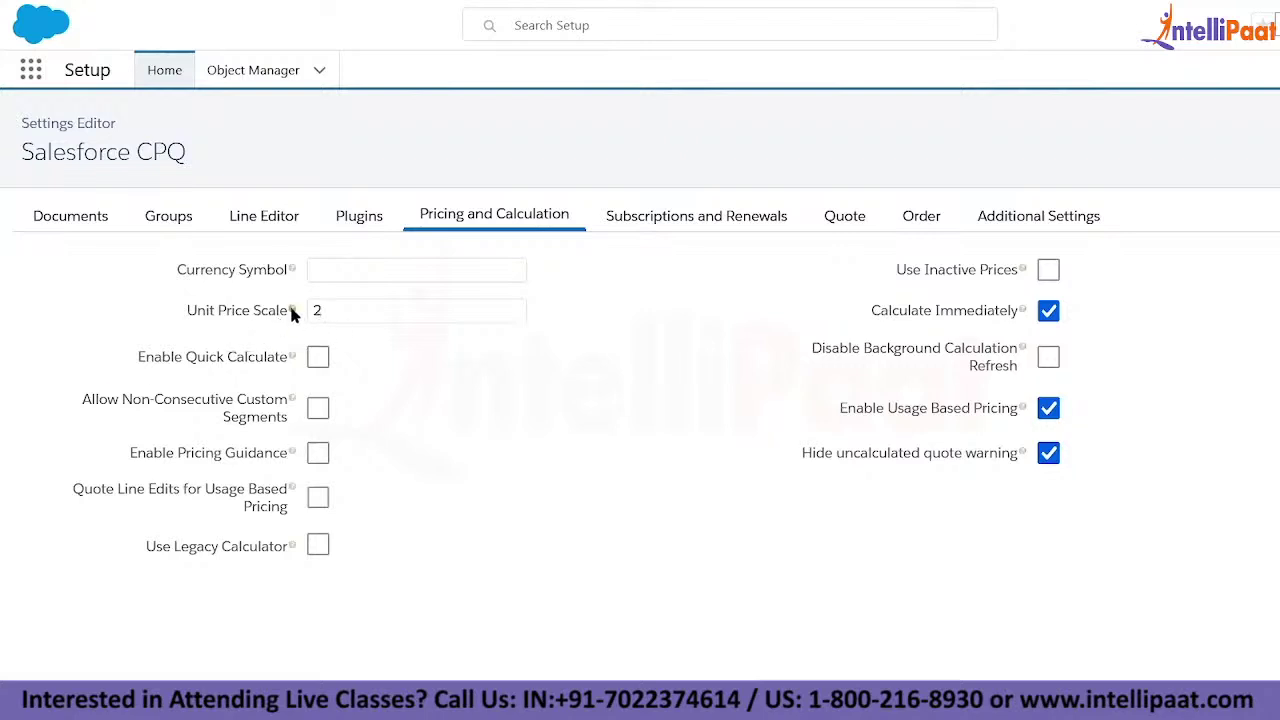
pyautogui.moveTo(291, 310)
pyautogui.moveTo(1022, 312)
# - Open the Subscriptions and Renewals settings and review the Renewal Model options, keeping Contract Based
pyautogui.click(700, 218)
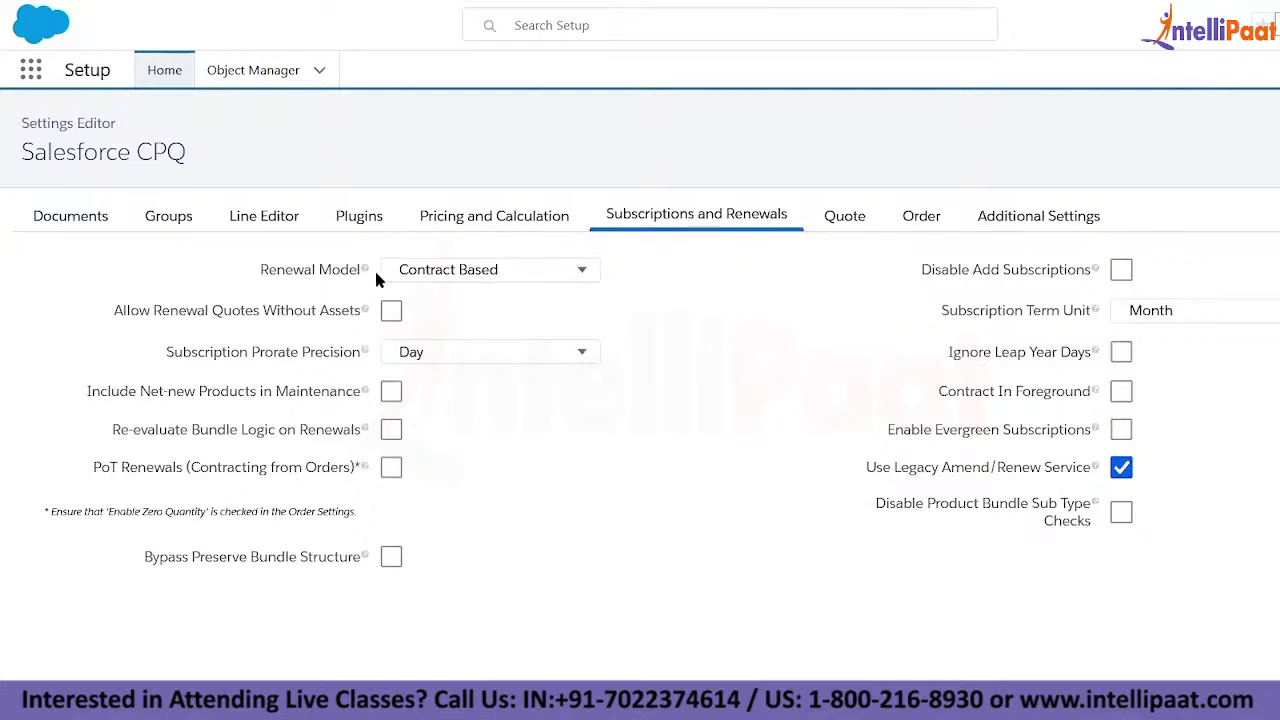
pyautogui.click(497, 276)
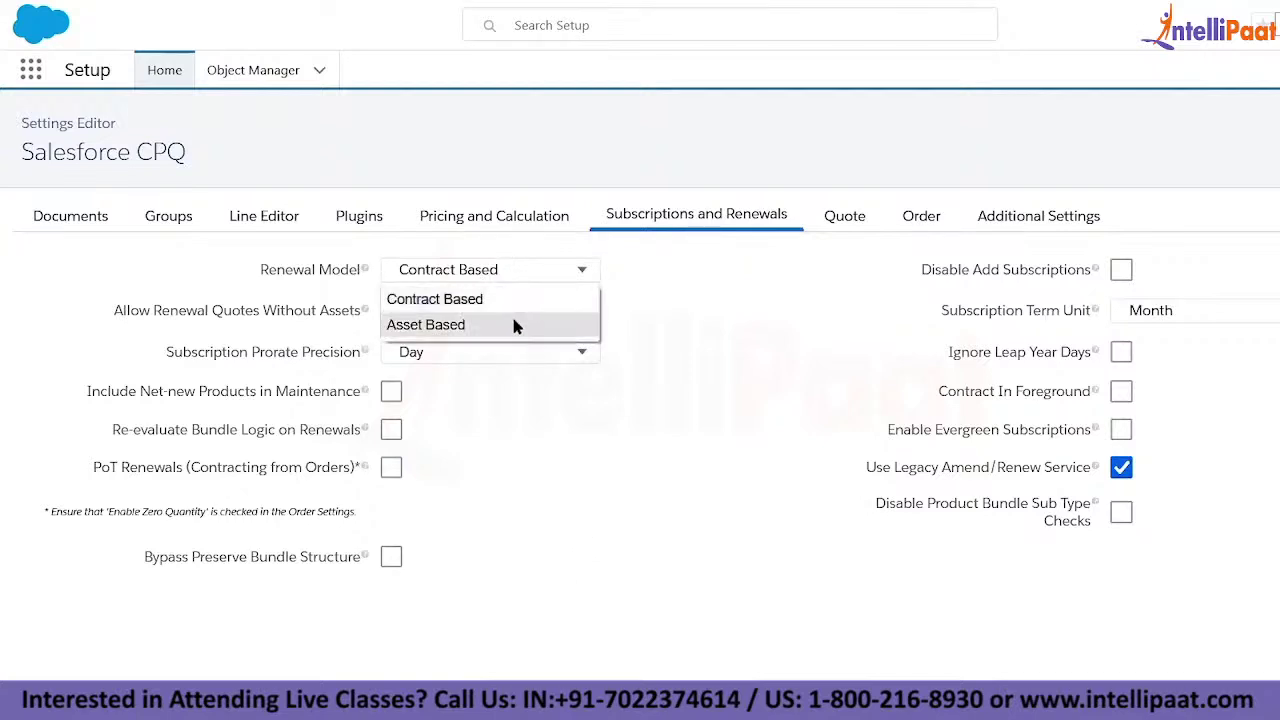
pyautogui.click(660, 302)
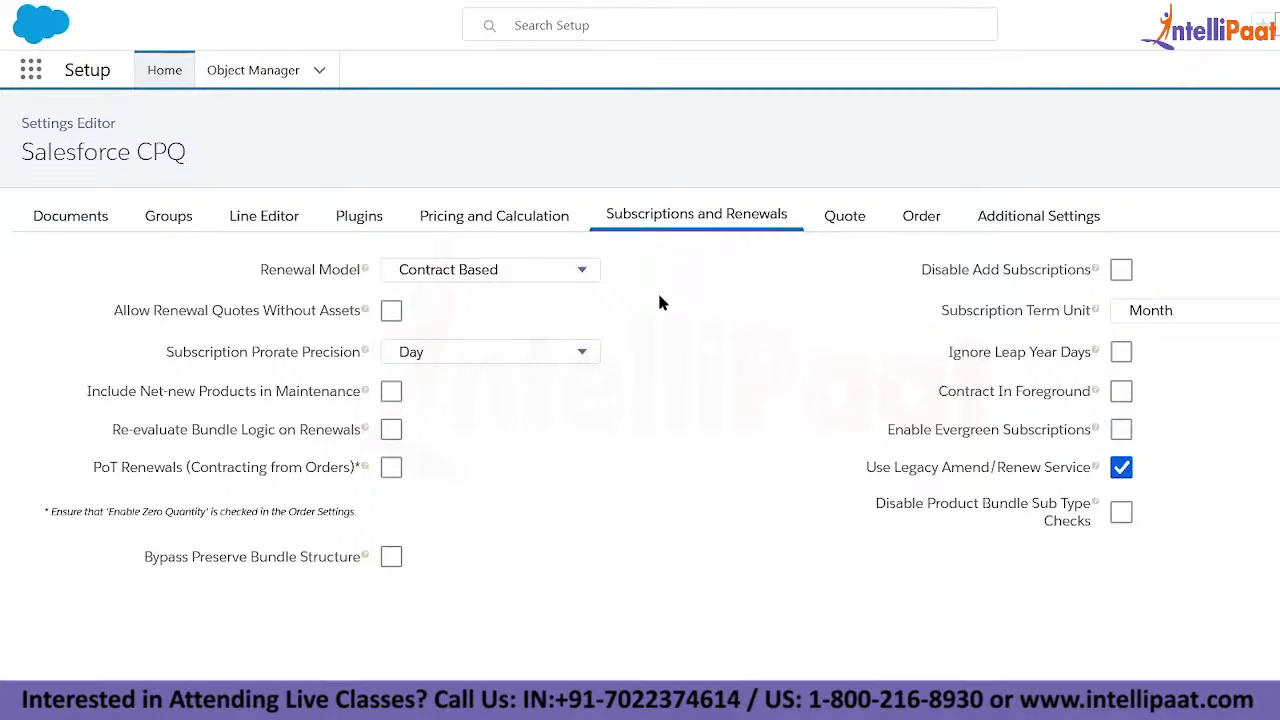
pyautogui.click(552, 276)
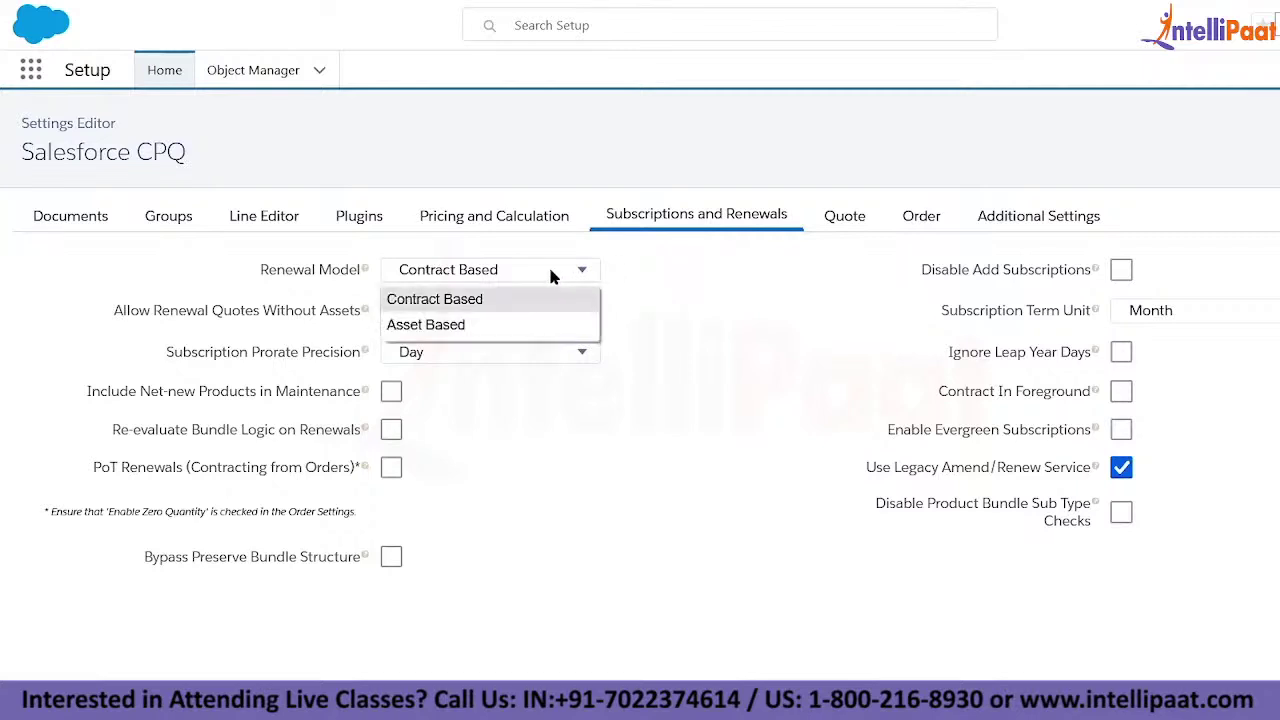
pyautogui.click(654, 268)
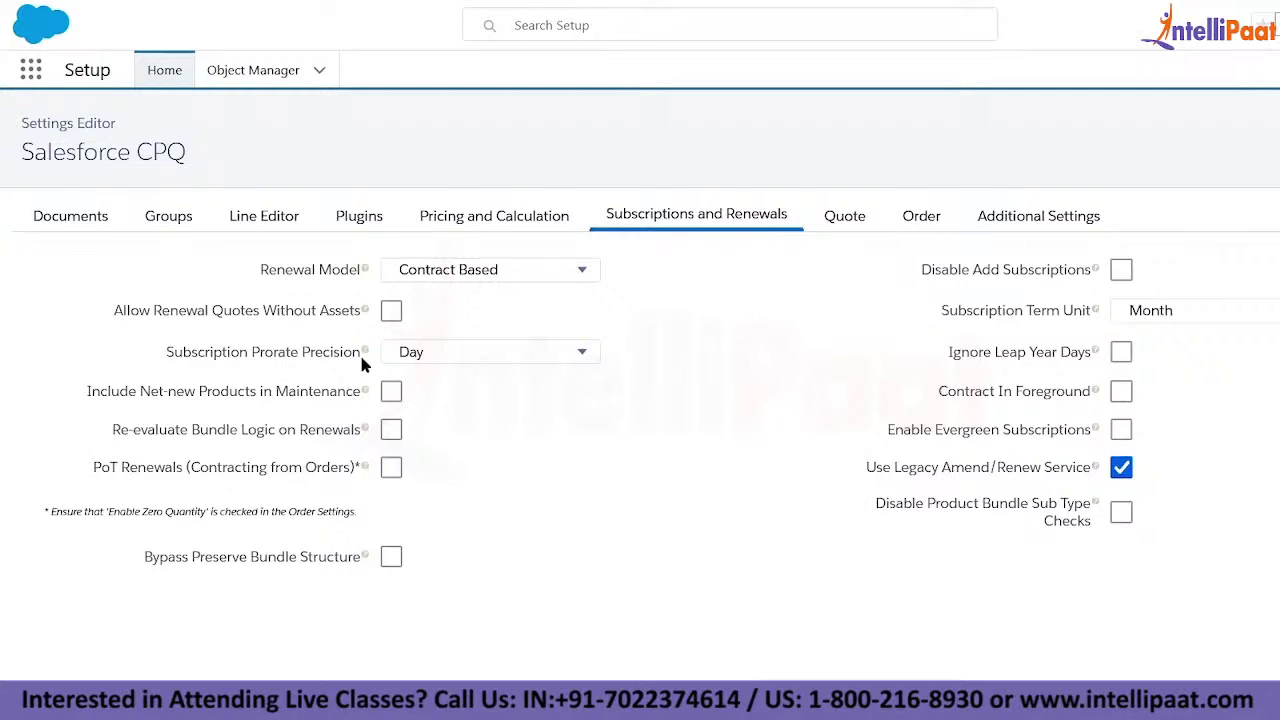
# - Keep the Subscription Term Unit at Month and review the Subscription Prorate Precision options
pyautogui.click(1150, 311)
pyautogui.click(1146, 345)
pyautogui.click(1157, 311)
pyautogui.click(1147, 341)
pyautogui.click(510, 352)
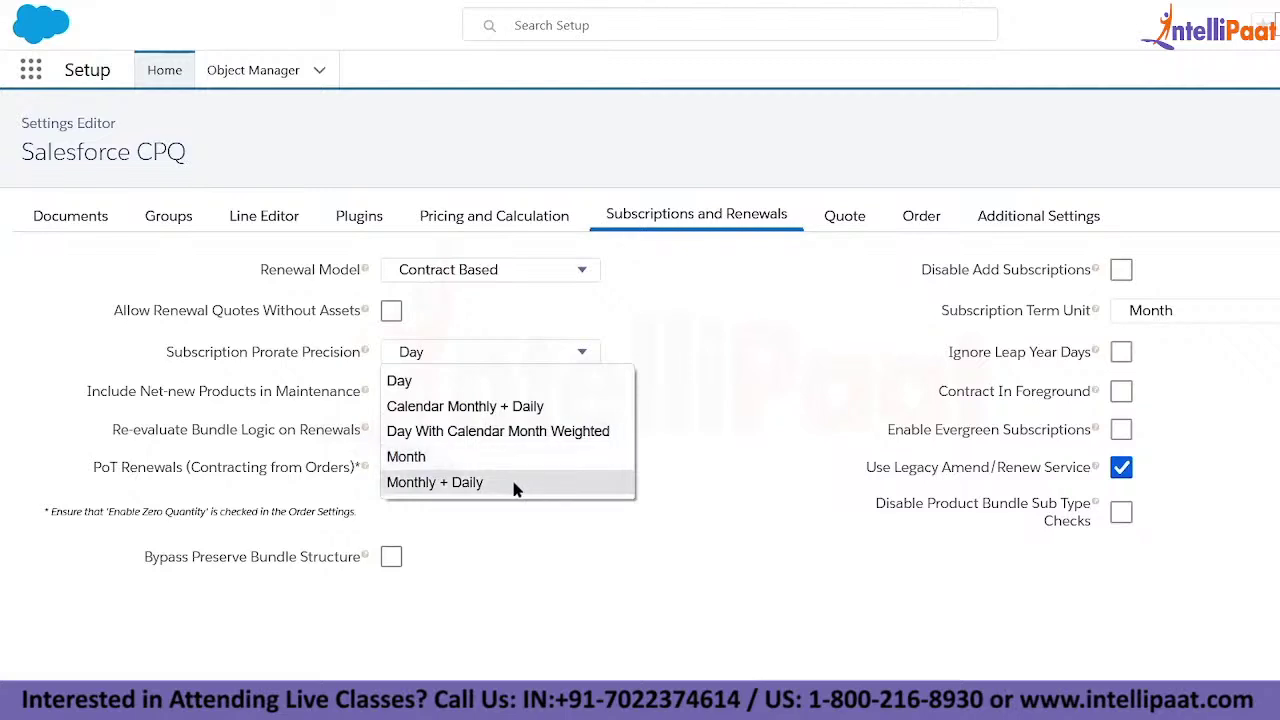
pyautogui.click(727, 438)
# - Set the Subscription Term Unit to Day and check which Subscription Prorate Precision options are offered
pyautogui.click(1192, 316)
pyautogui.click(1146, 362)
pyautogui.click(455, 352)
pyautogui.click(476, 352)
pyautogui.click(476, 352)
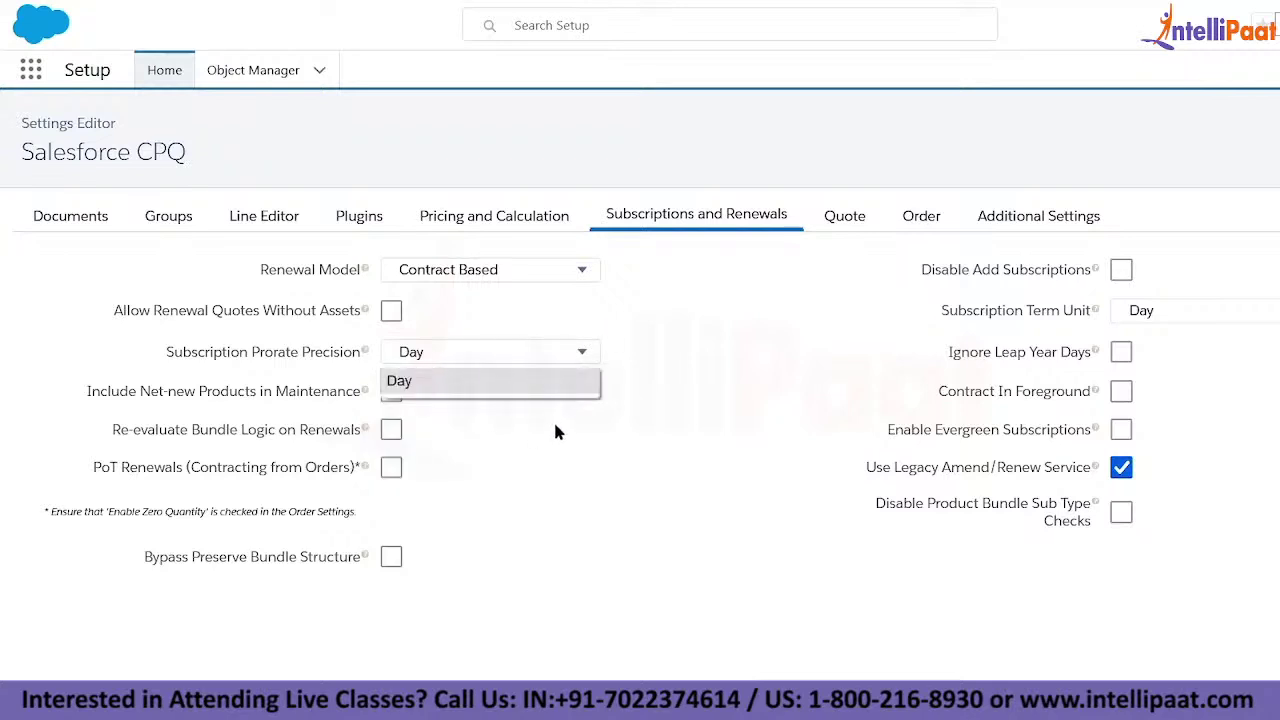
pyautogui.click(609, 395)
# - Return the Subscription Term Unit to Month and recheck the Subscription Prorate Precision options
pyautogui.click(1155, 310)
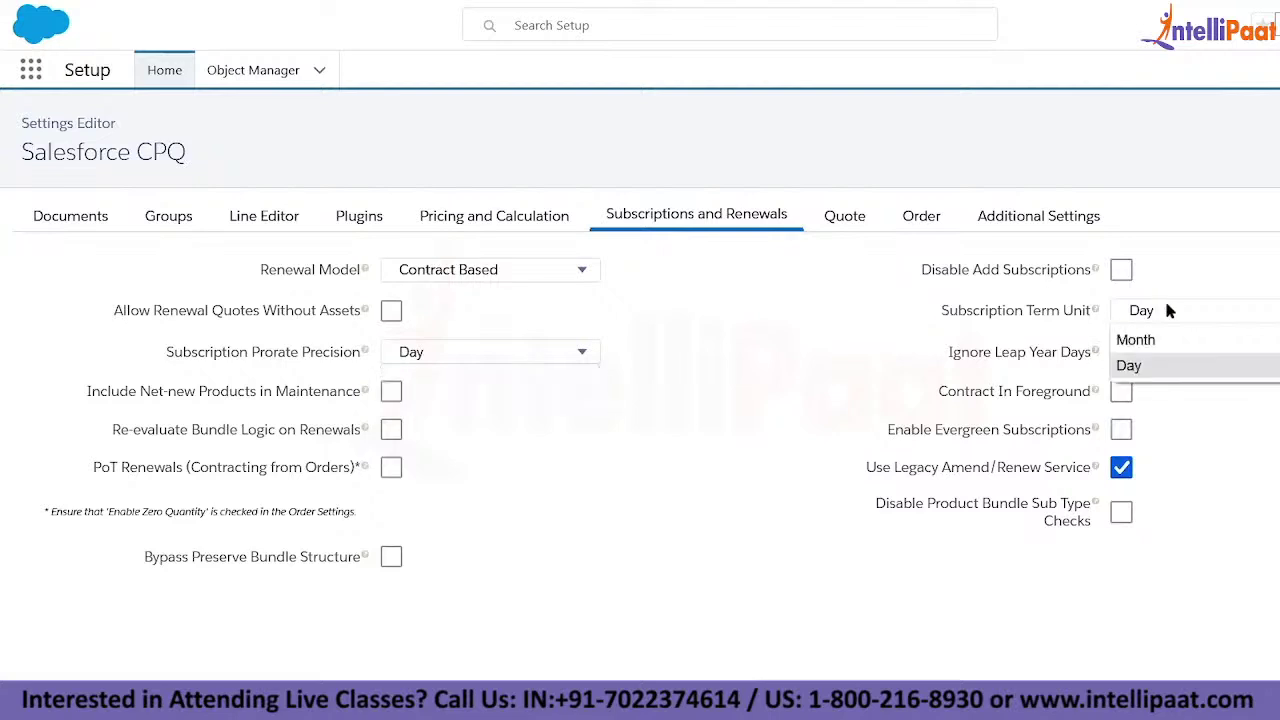
pyautogui.click(1148, 336)
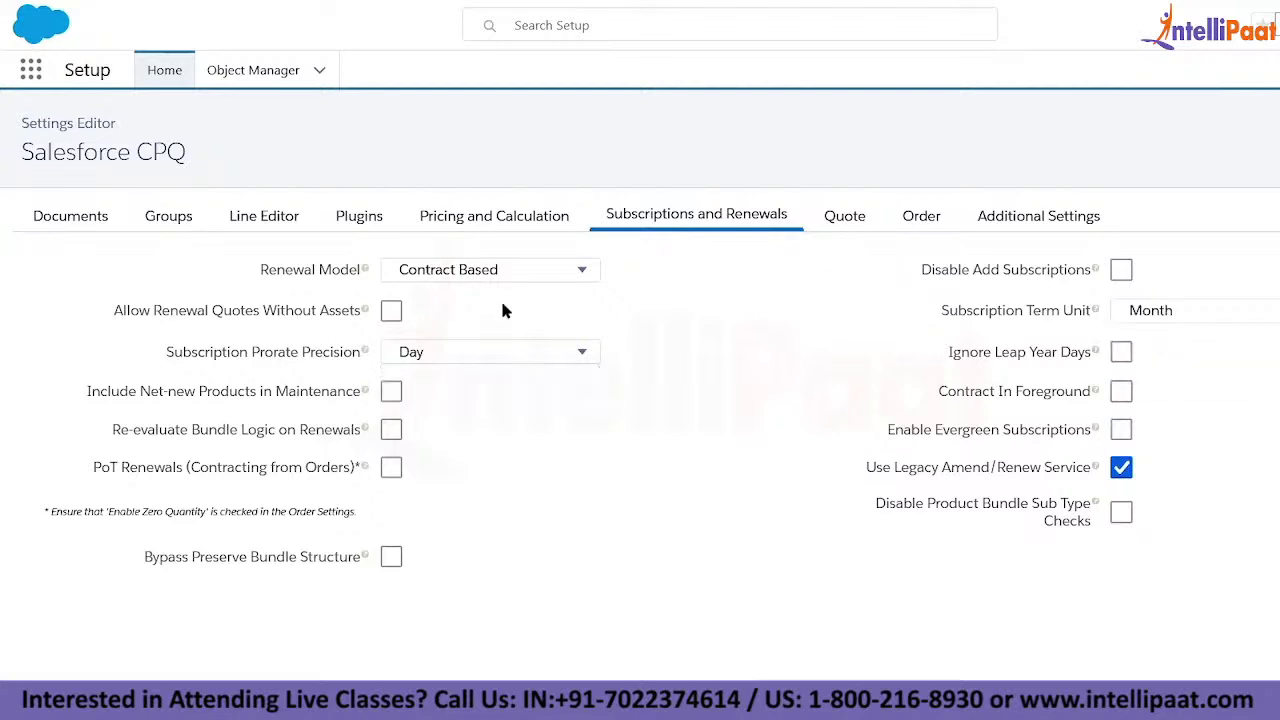
pyautogui.click(470, 353)
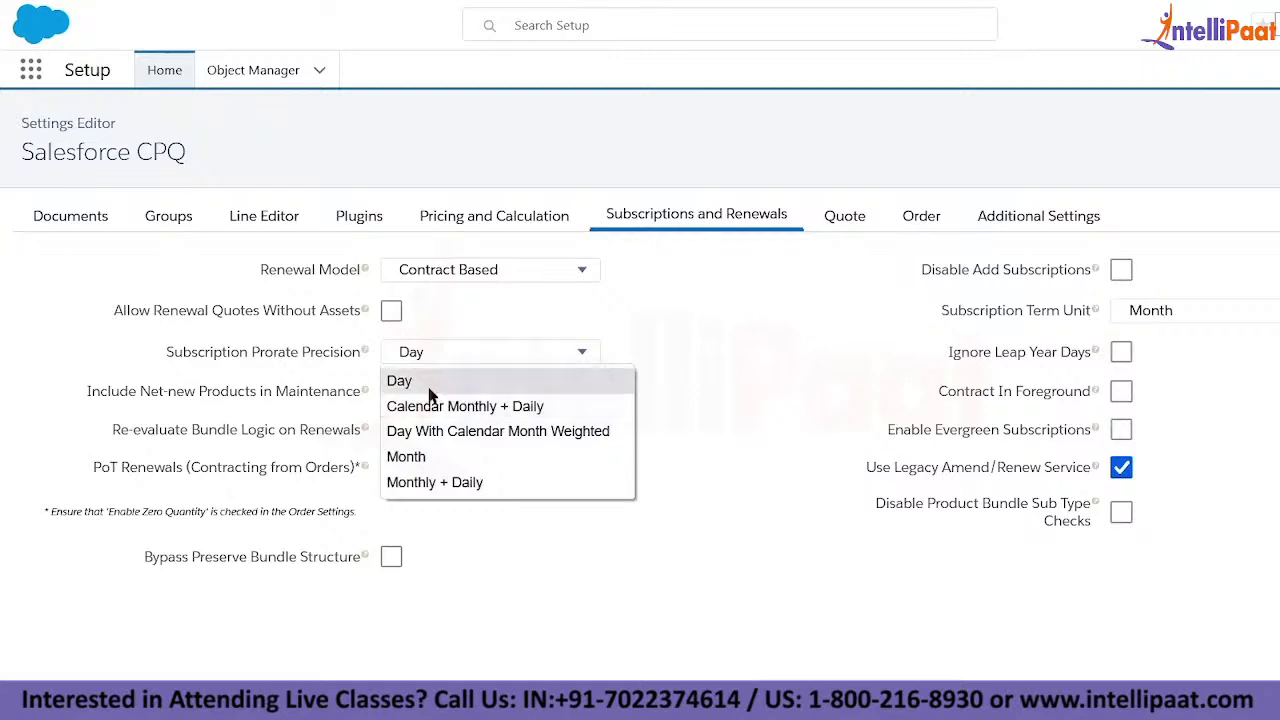
pyautogui.click(718, 364)
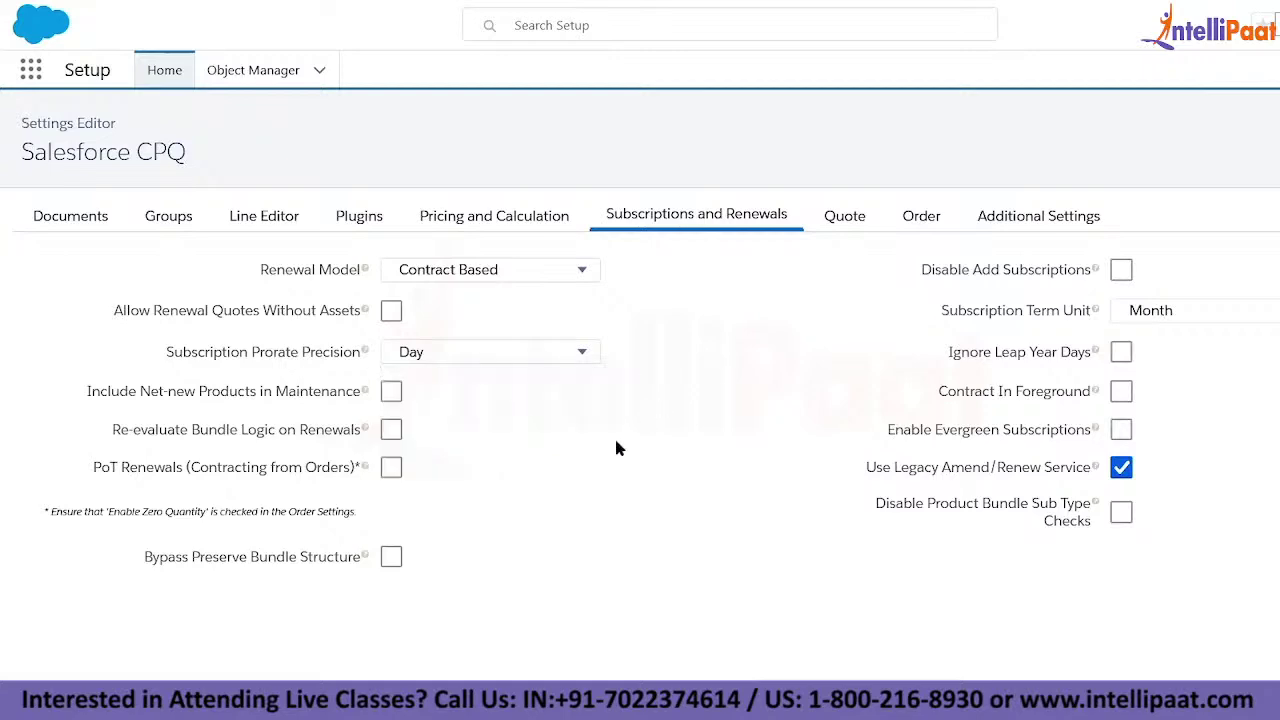
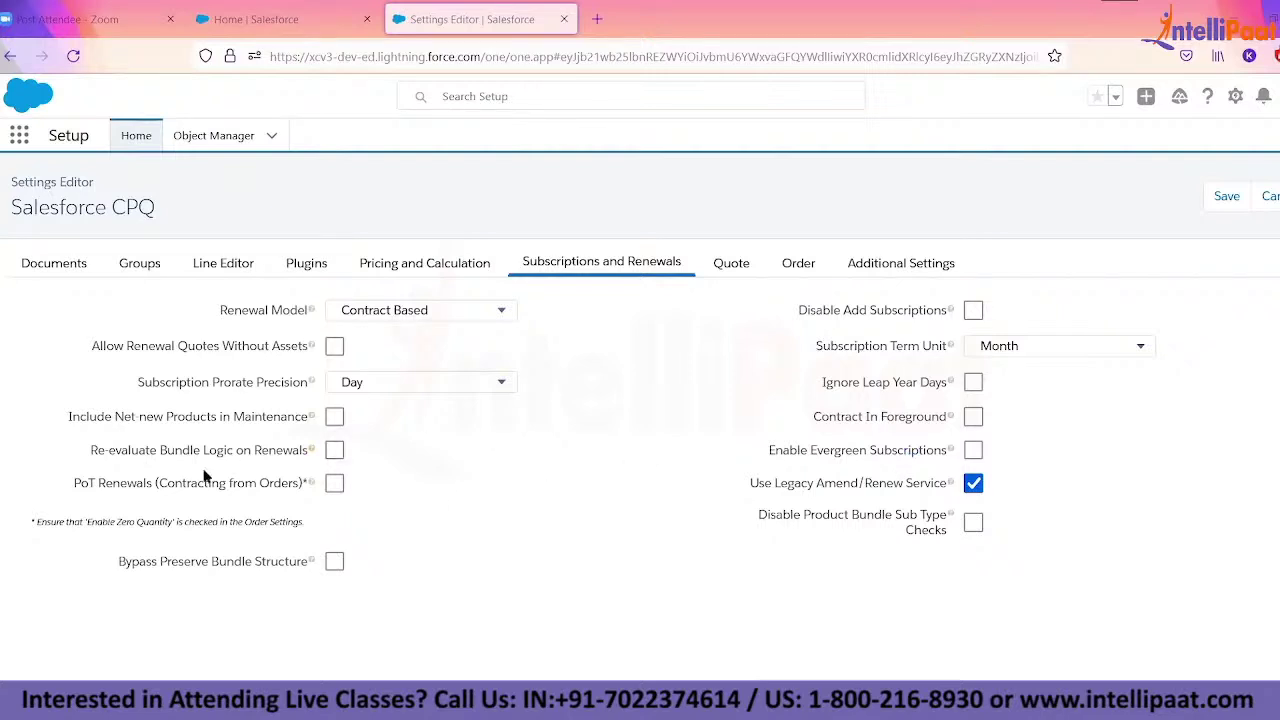
# - Read the help for the Re-evaluate Bundle Logic on Renewals and Bypass Preserve Bundle Structure settings
pyautogui.moveTo(312, 450)
pyautogui.moveTo(311, 563)
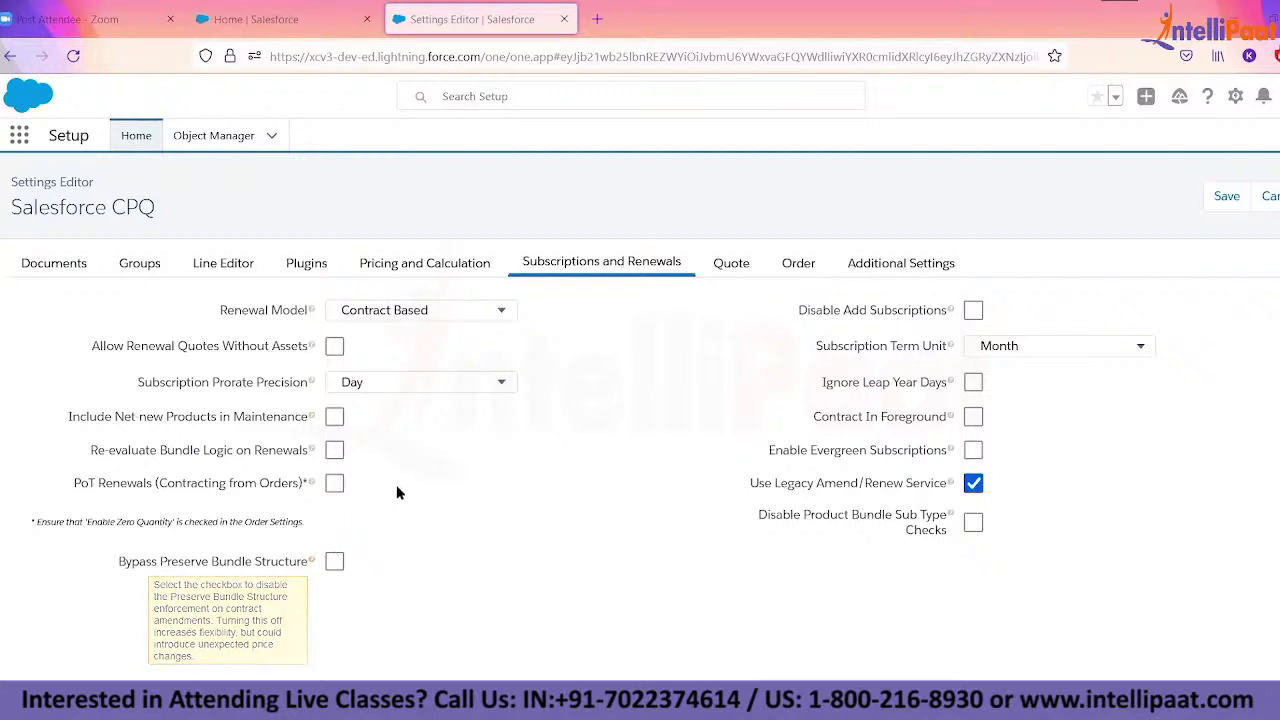
# - Review the Quote and Order settings, including the Default Order Start Date options, without changing the selection
pyautogui.click(735, 266)
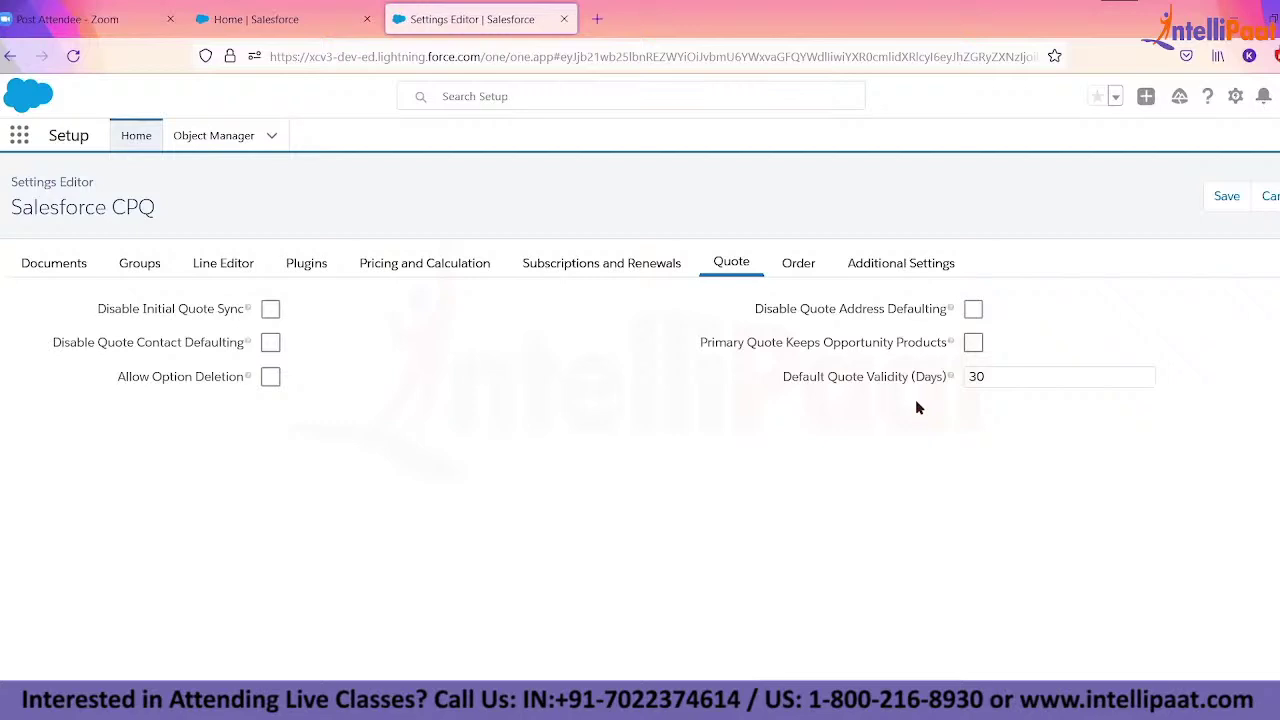
pyautogui.click(812, 271)
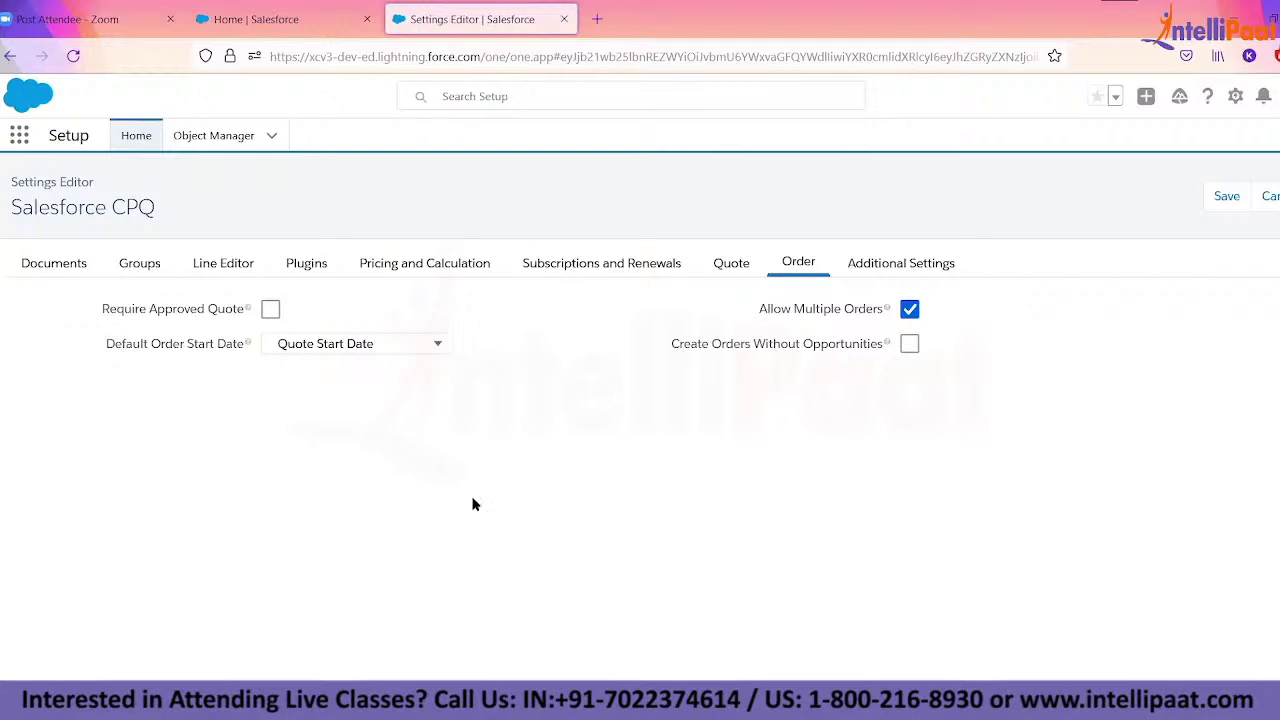
pyautogui.click(342, 345)
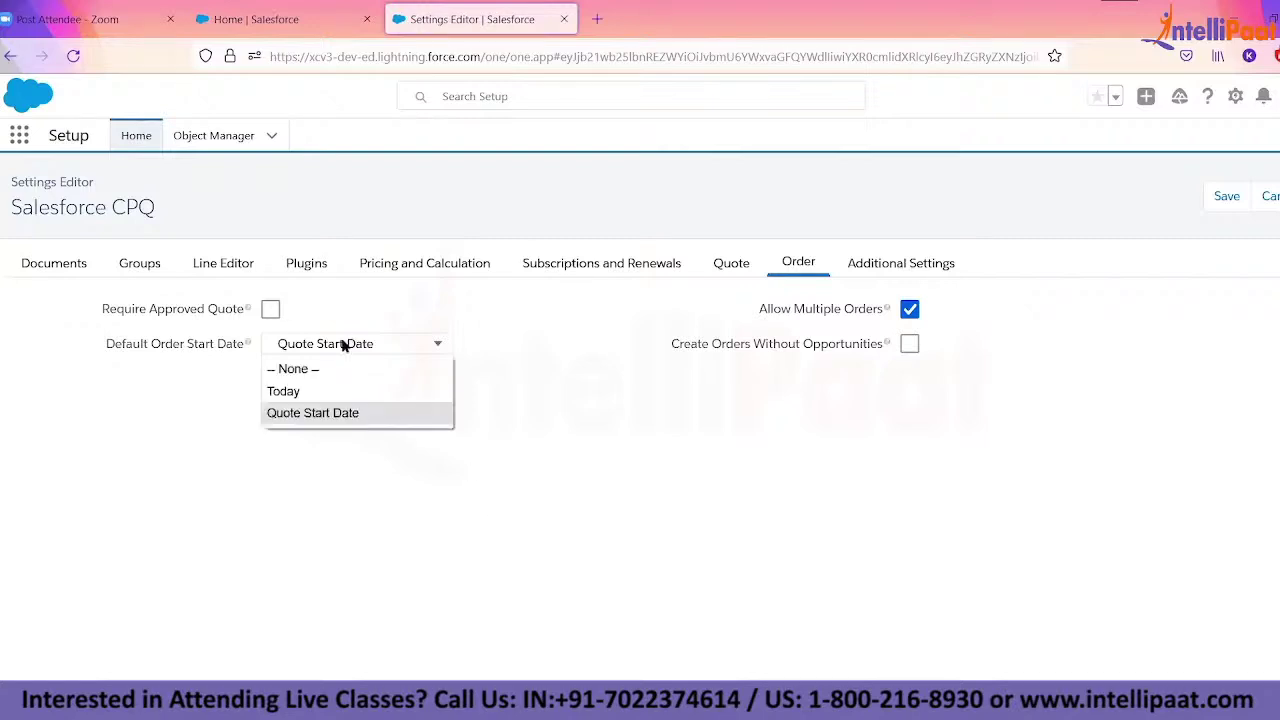
pyautogui.click(393, 321)
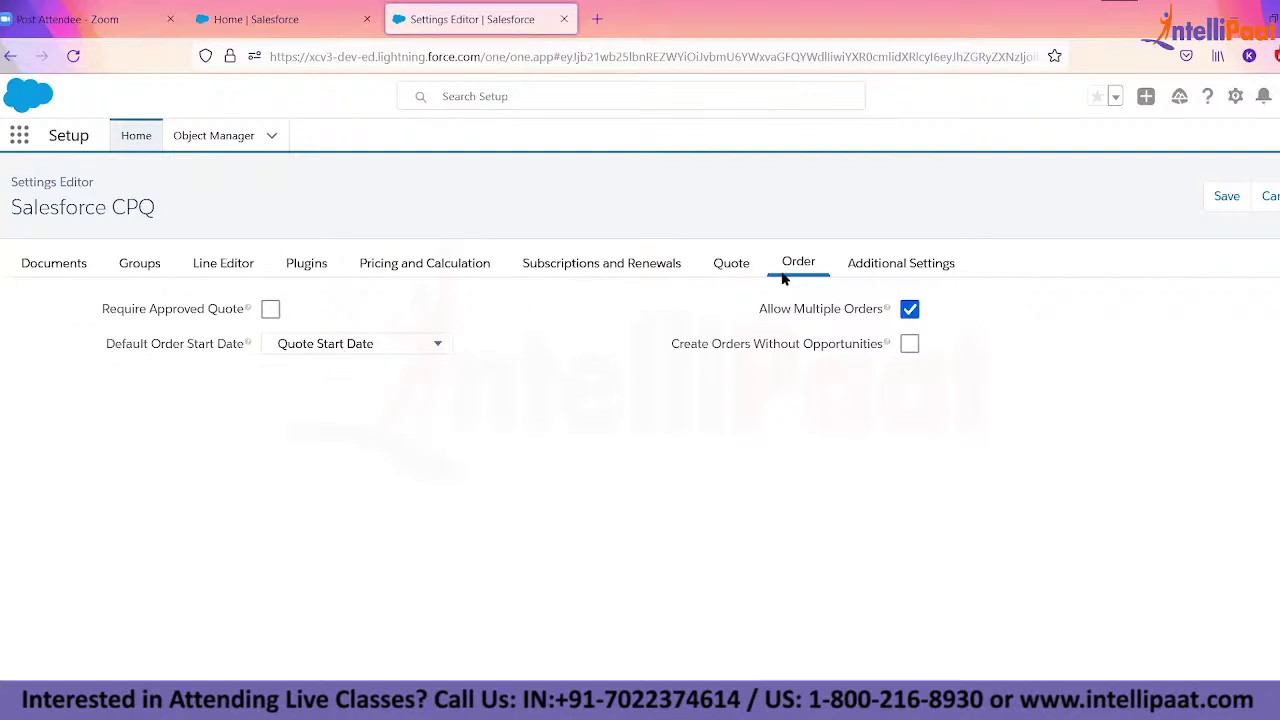
# - Review the Additional Settings, including Quantity Scale, Multiple Bundles View, Enable Large Configurations and the upgrade readiness section
pyautogui.click(921, 272)
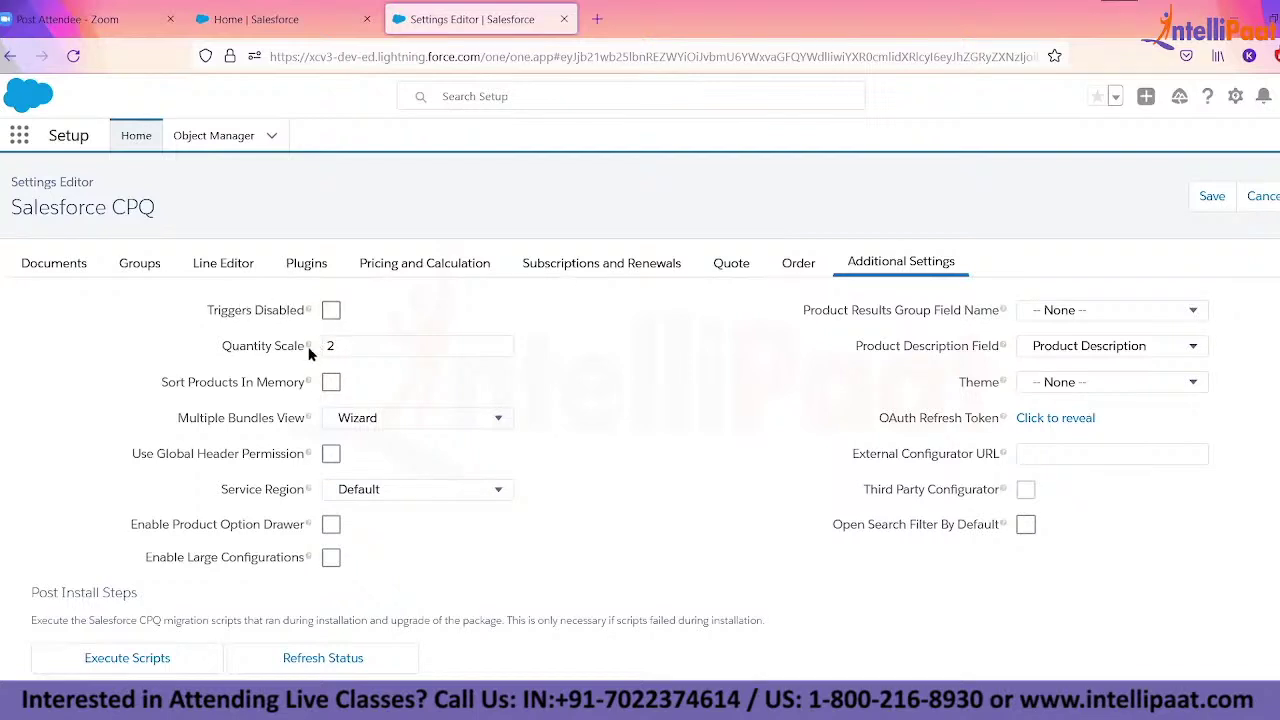
pyautogui.moveTo(308, 346)
pyautogui.click(467, 419)
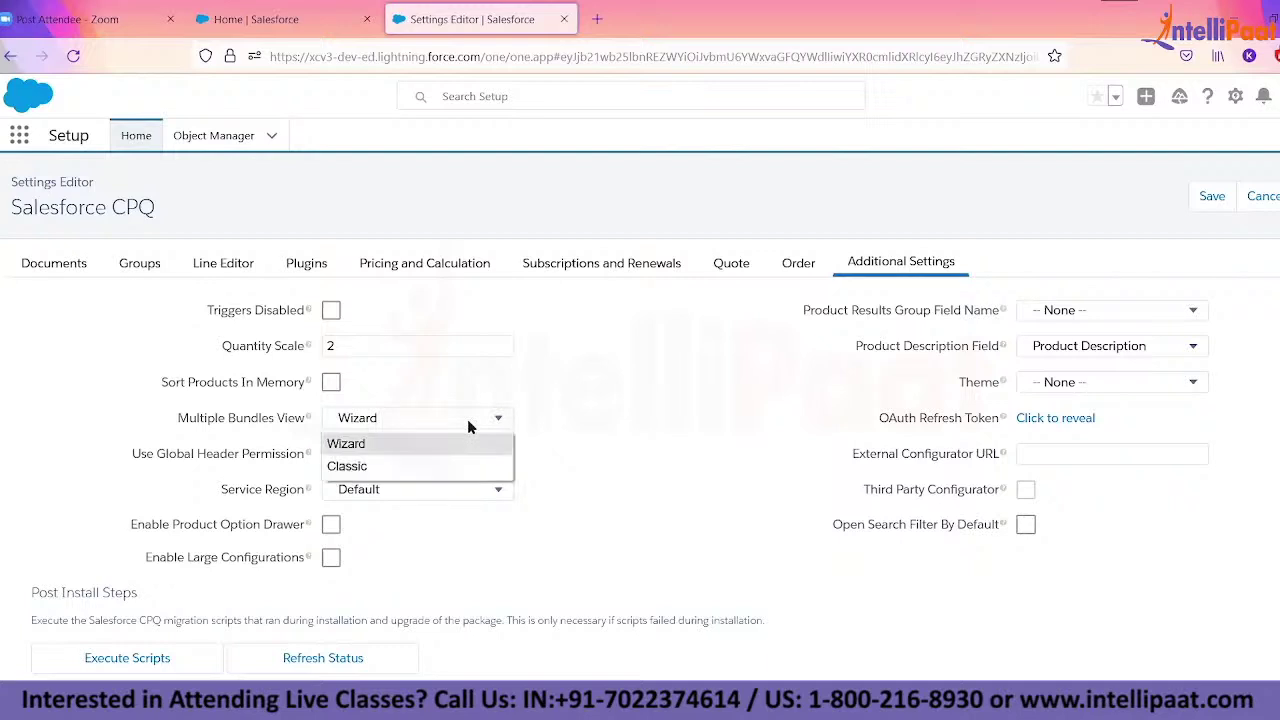
pyautogui.click(529, 417)
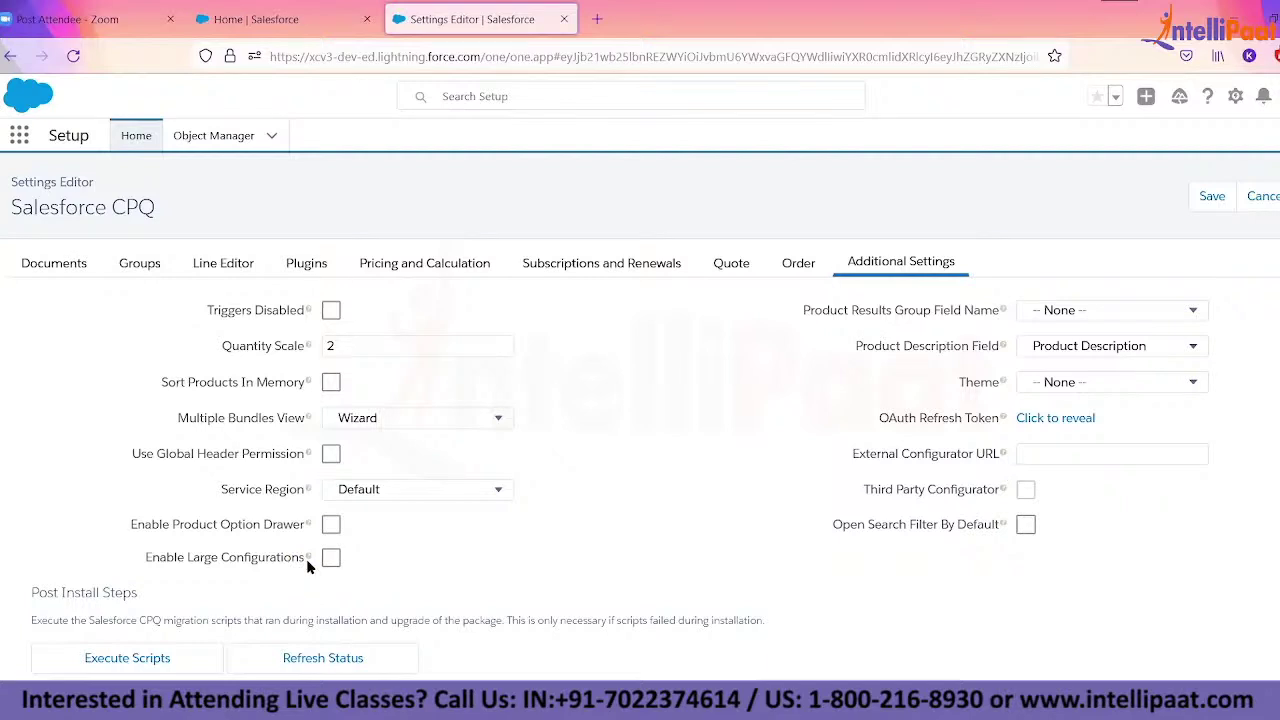
pyautogui.moveTo(308, 556)
pyautogui.scroll(-3, 337, 535)
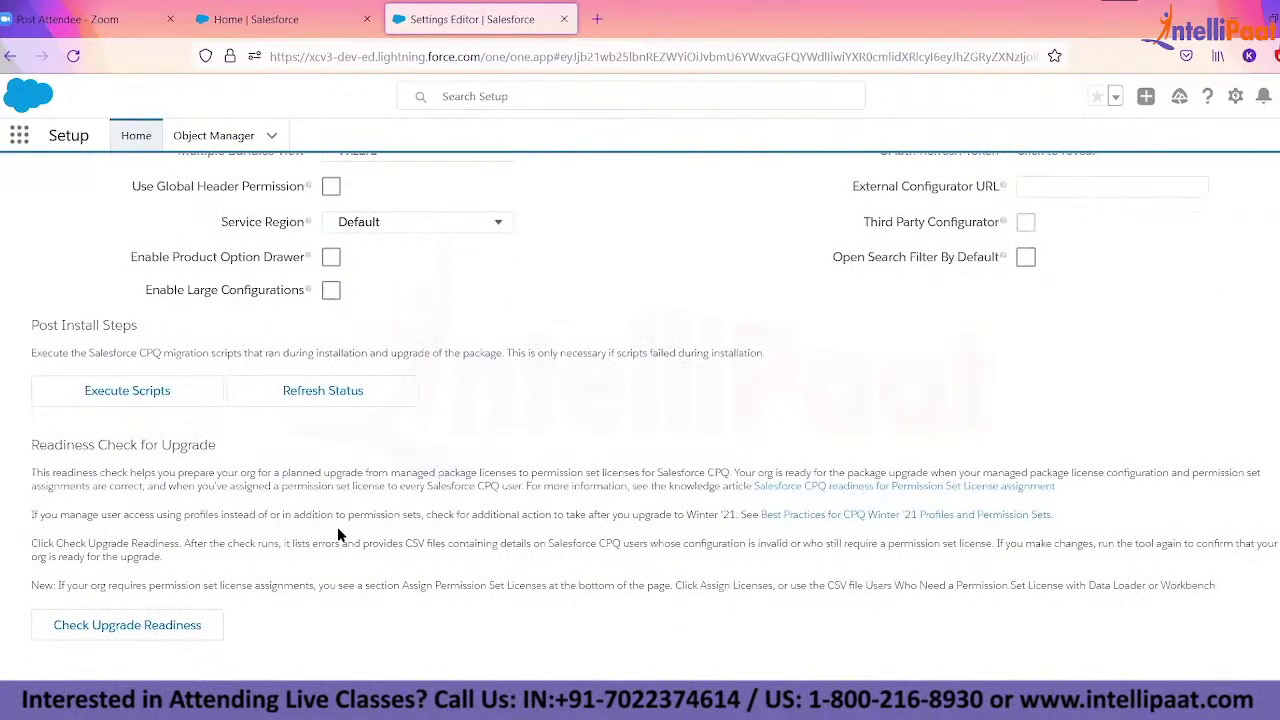
pyautogui.scroll(3, 337, 533)
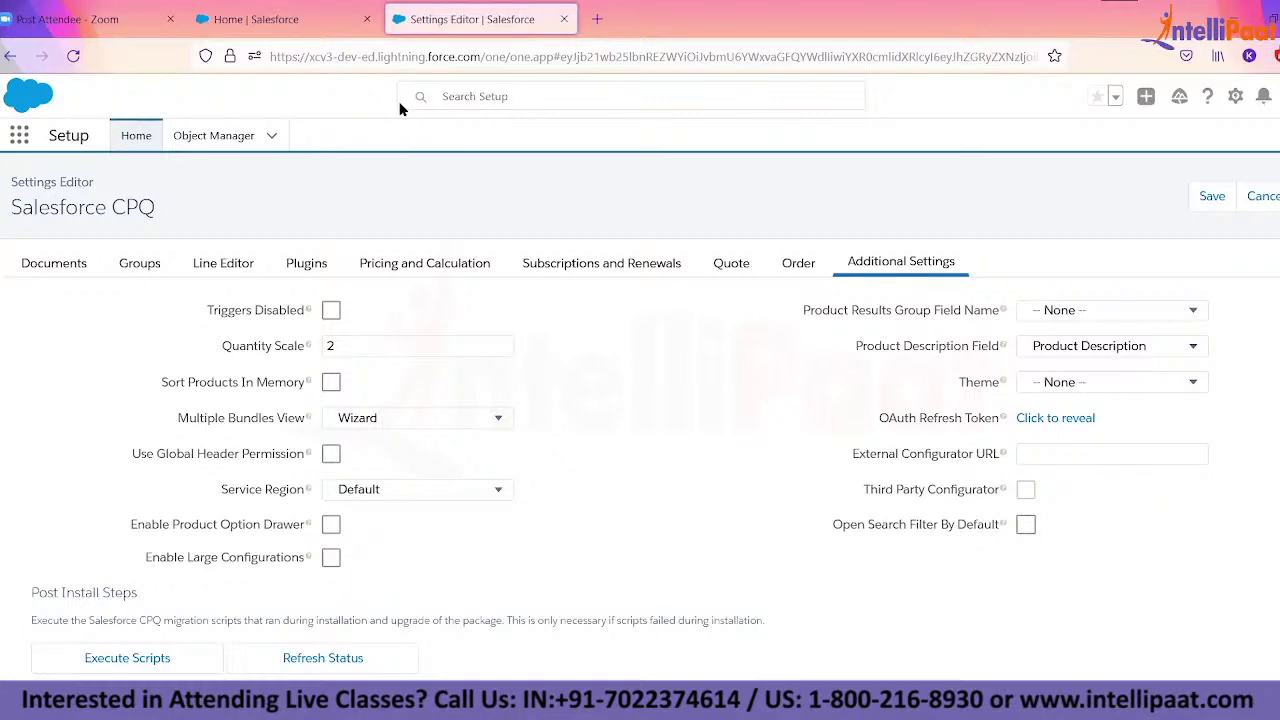
# - Search Setup for "install" and open the Installed Packages page
pyautogui.click(94, 183)
pyautogui.write('insatll')
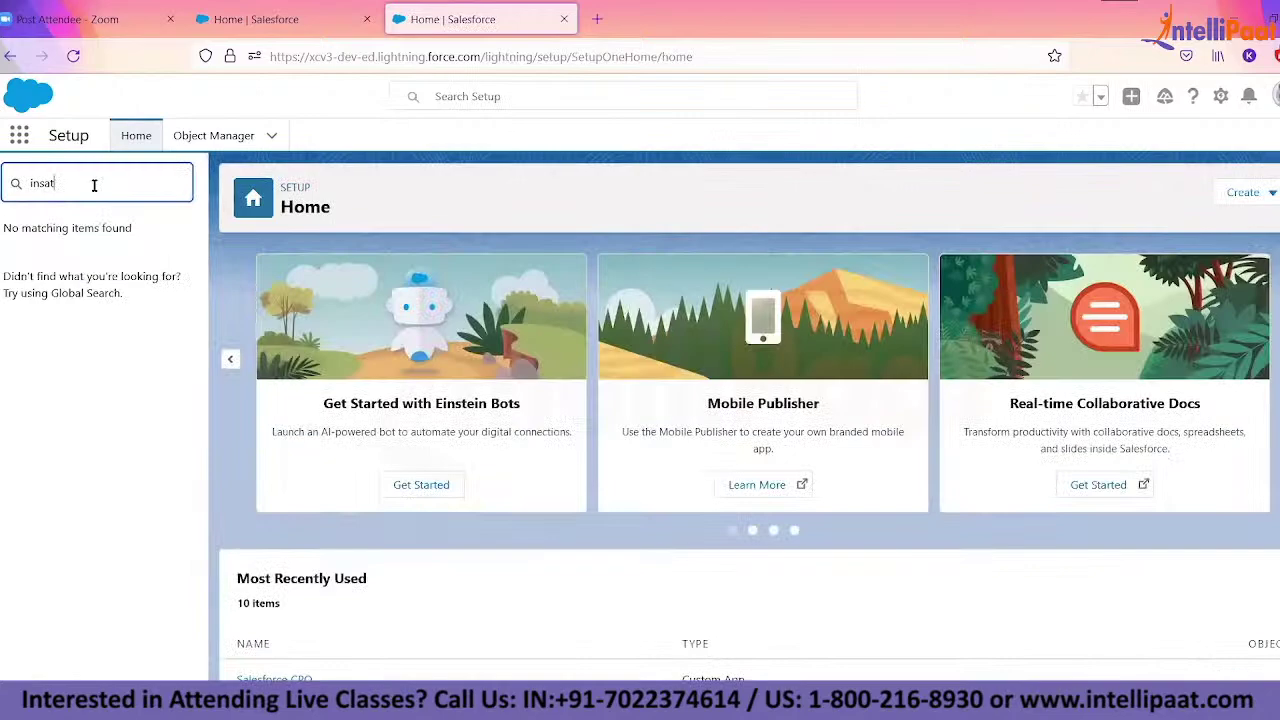
pyautogui.press('BackSpace')
pyautogui.press('BackSpace')
pyautogui.press('BackSpace')
pyautogui.write('tall')
pyautogui.click(93, 280)
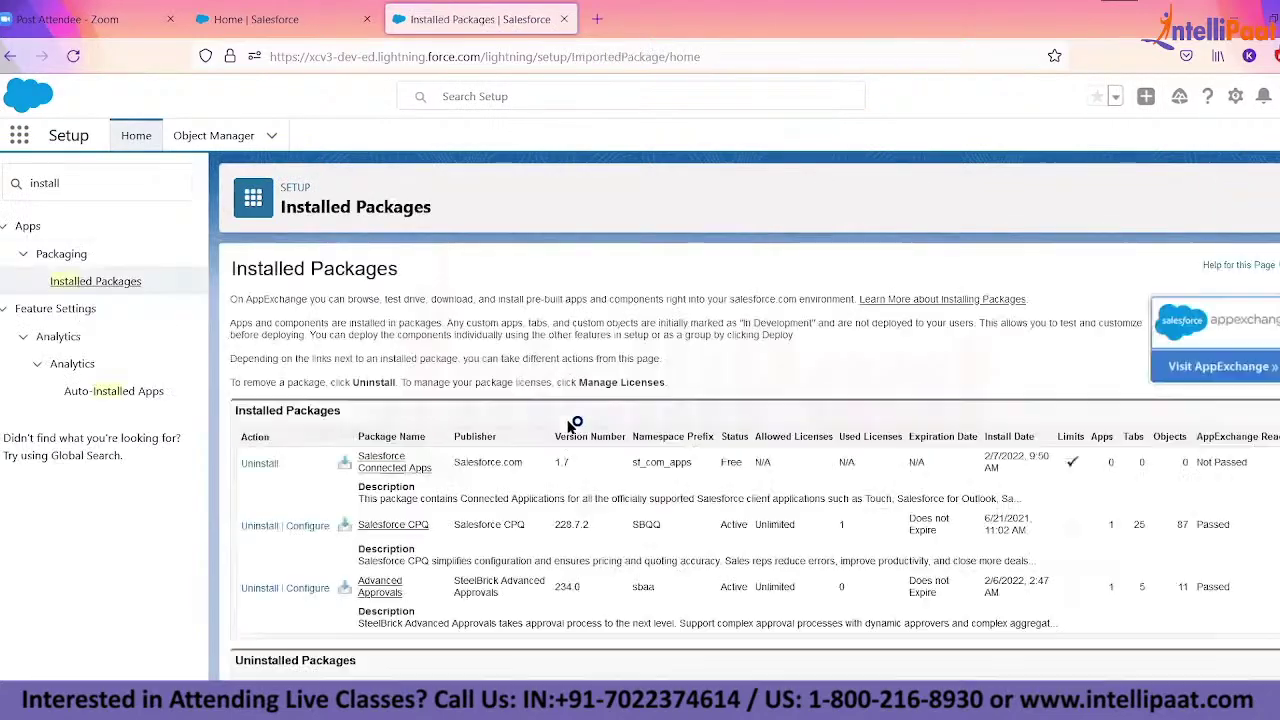
# - Examine the Namespace Prefix column and the prefix of the Salesforce CPQ package in the installed packages list
pyautogui.moveTo(632, 438); pyautogui.dragTo(716, 443)
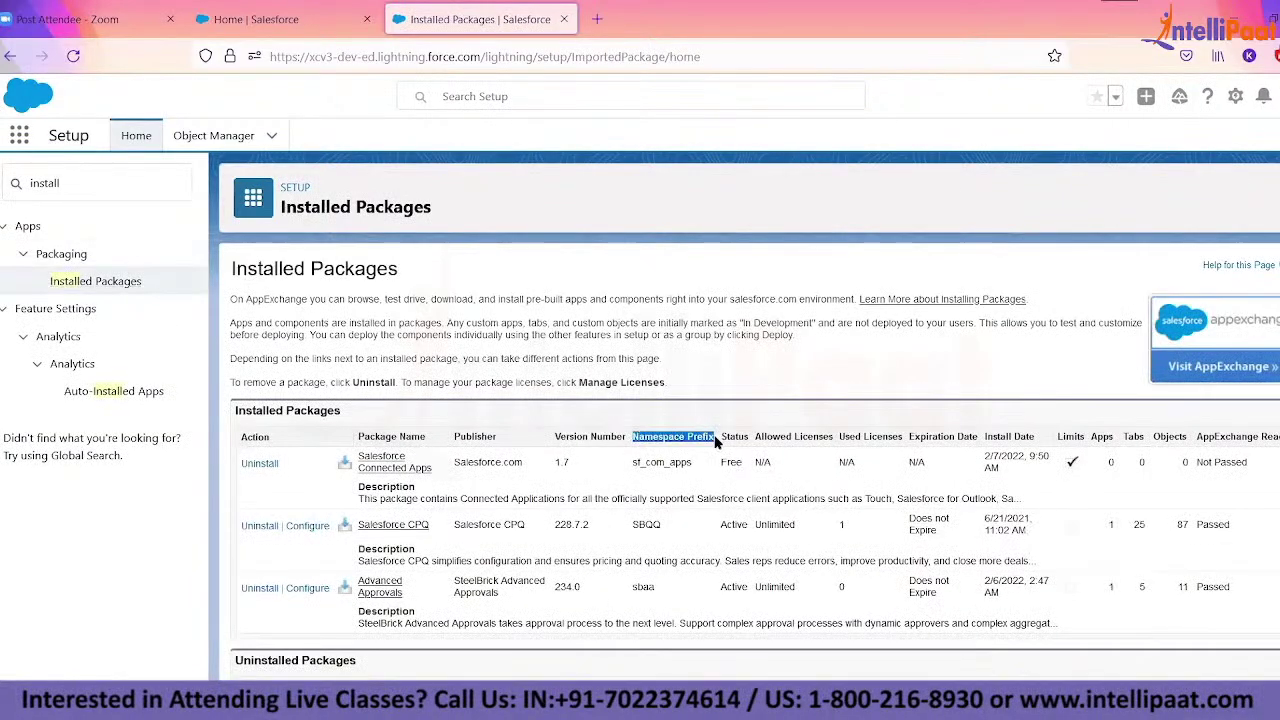
pyautogui.click(640, 524)
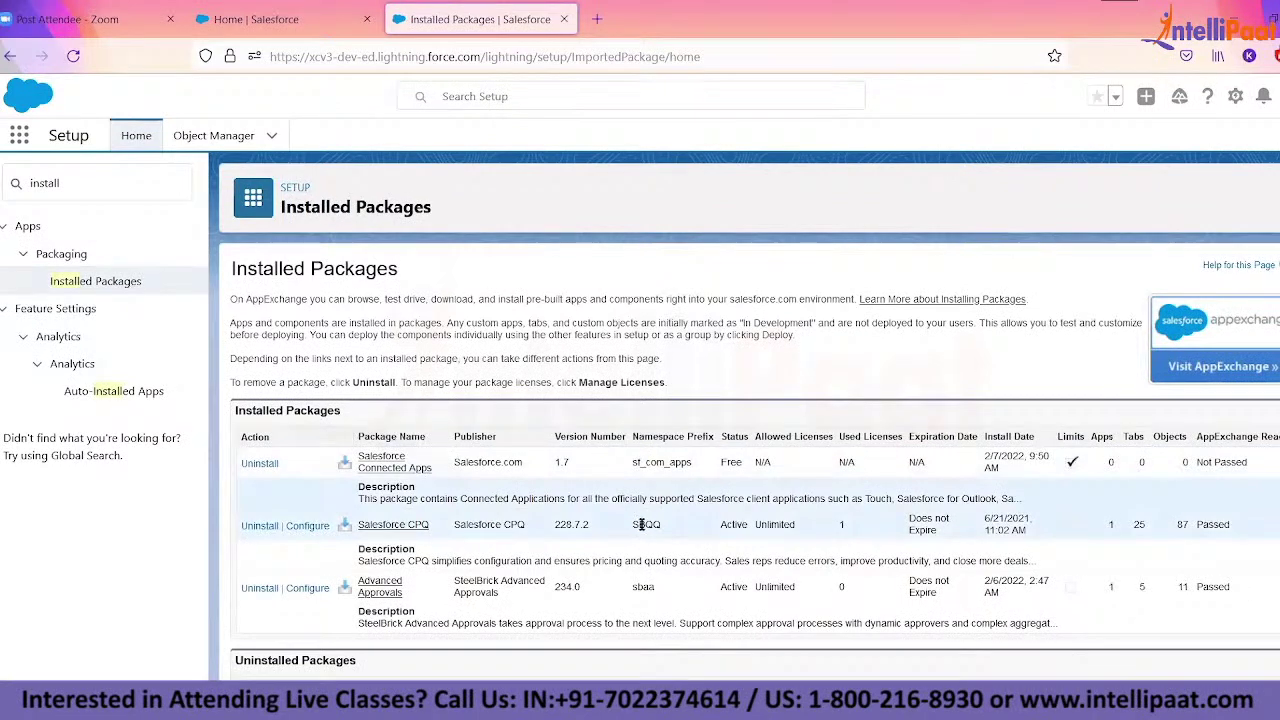
pyautogui.doubleClick(641, 524)
pyautogui.click(732, 376)
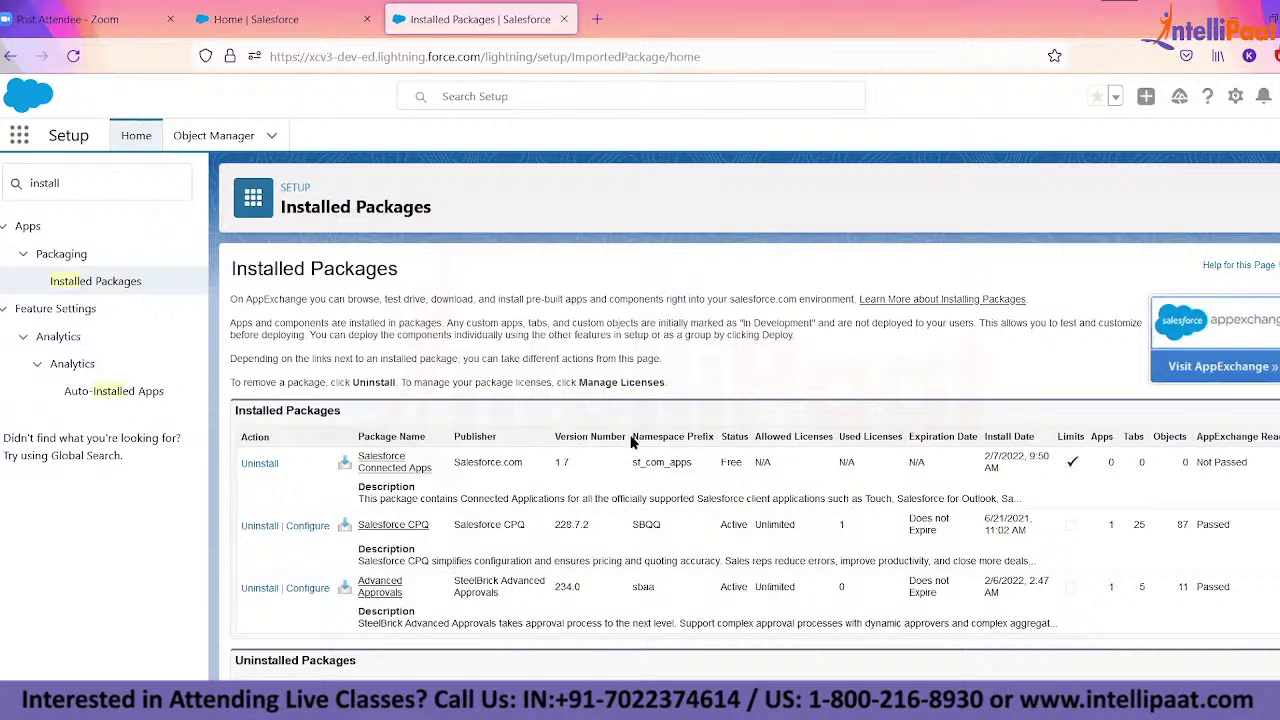
pyautogui.moveTo(632, 437); pyautogui.dragTo(712, 437)
pyautogui.click(712, 437)
# - Open Object Manager and filter the objects by "quote"
pyautogui.click(208, 137)
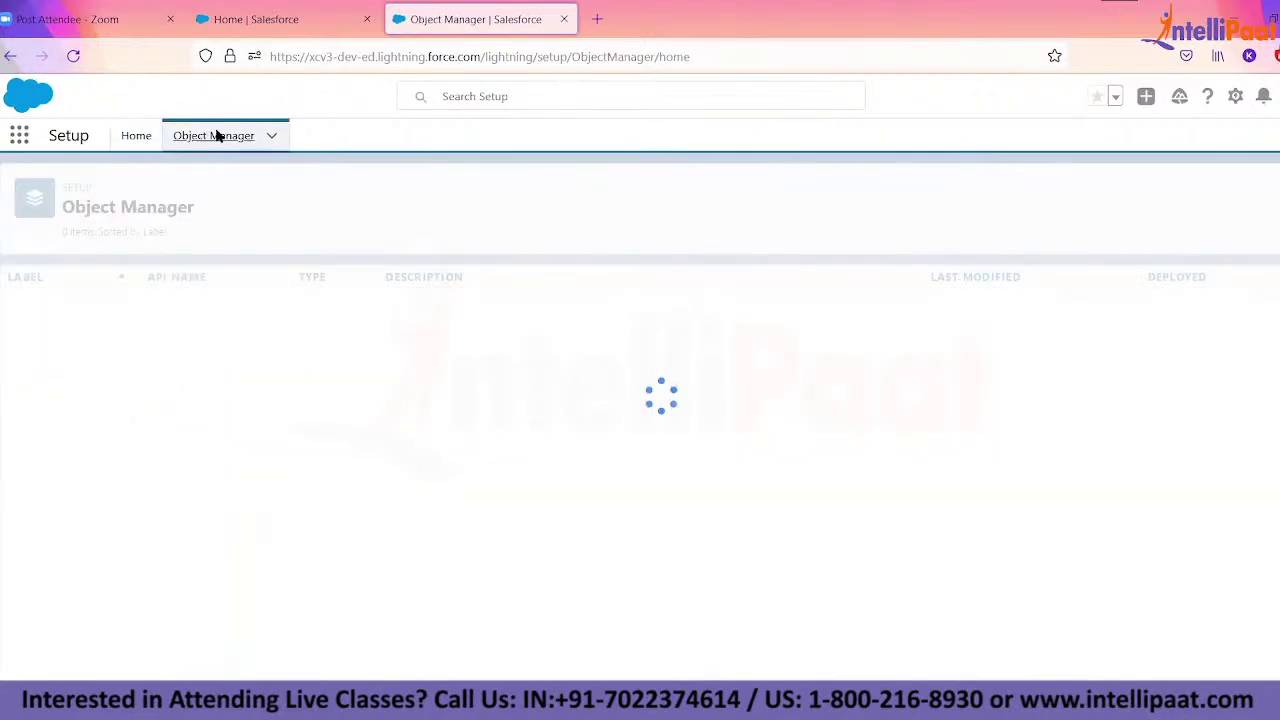
pyautogui.click(1004, 192)
pyautogui.write('quote')
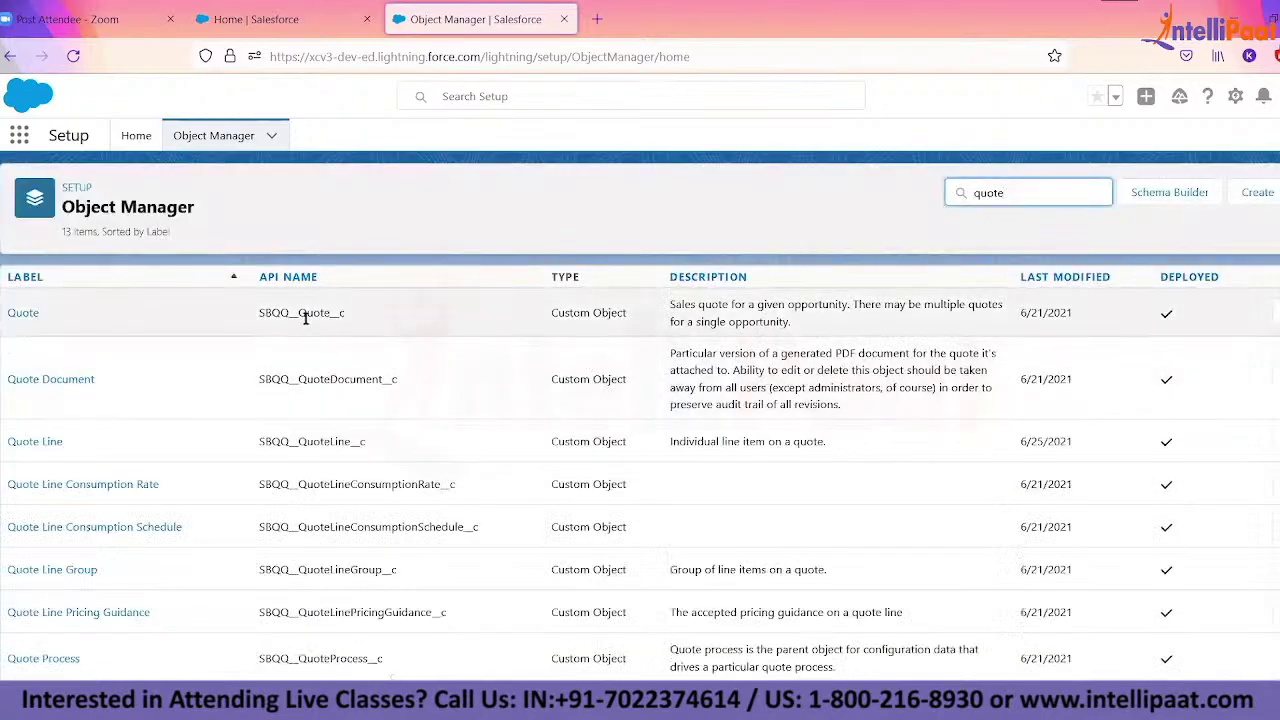
# - Examine the API names of the quote-related objects for the package's namespace prefix
pyautogui.scroll(-1, 306, 320)
pyautogui.scroll(-2, 306, 322)
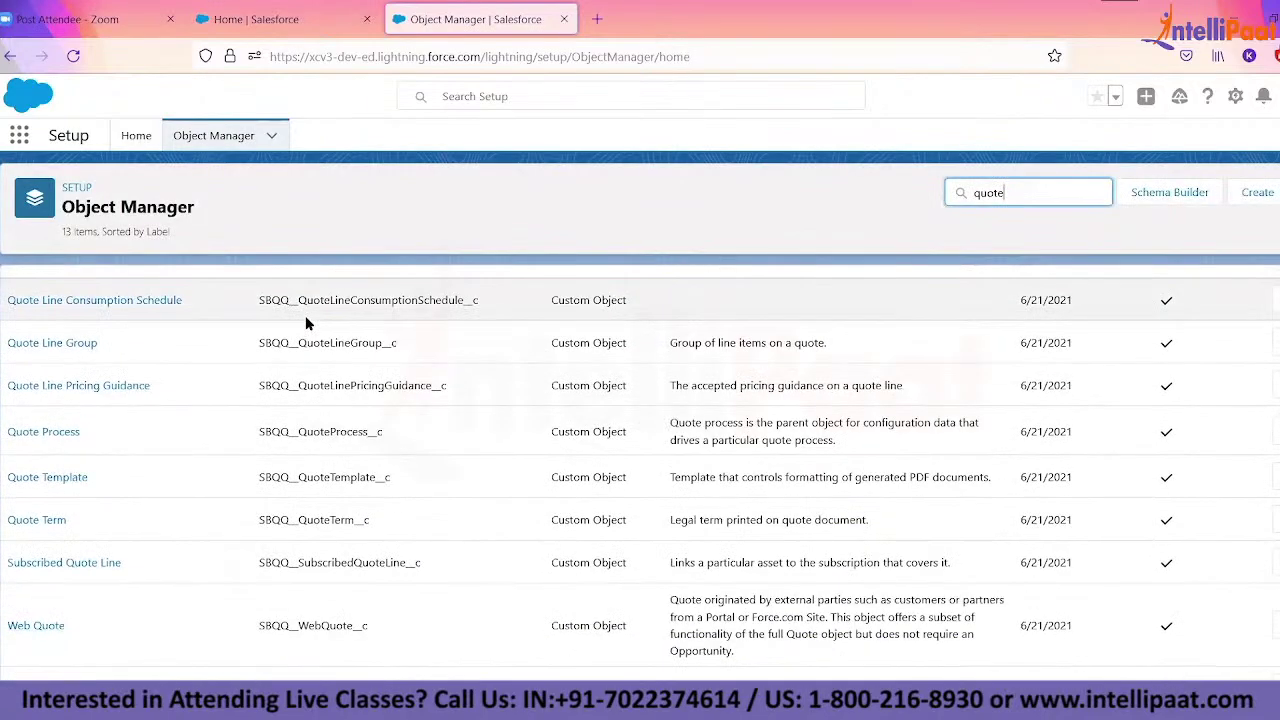
pyautogui.scroll(4, 306, 322)
pyautogui.click(292, 310)
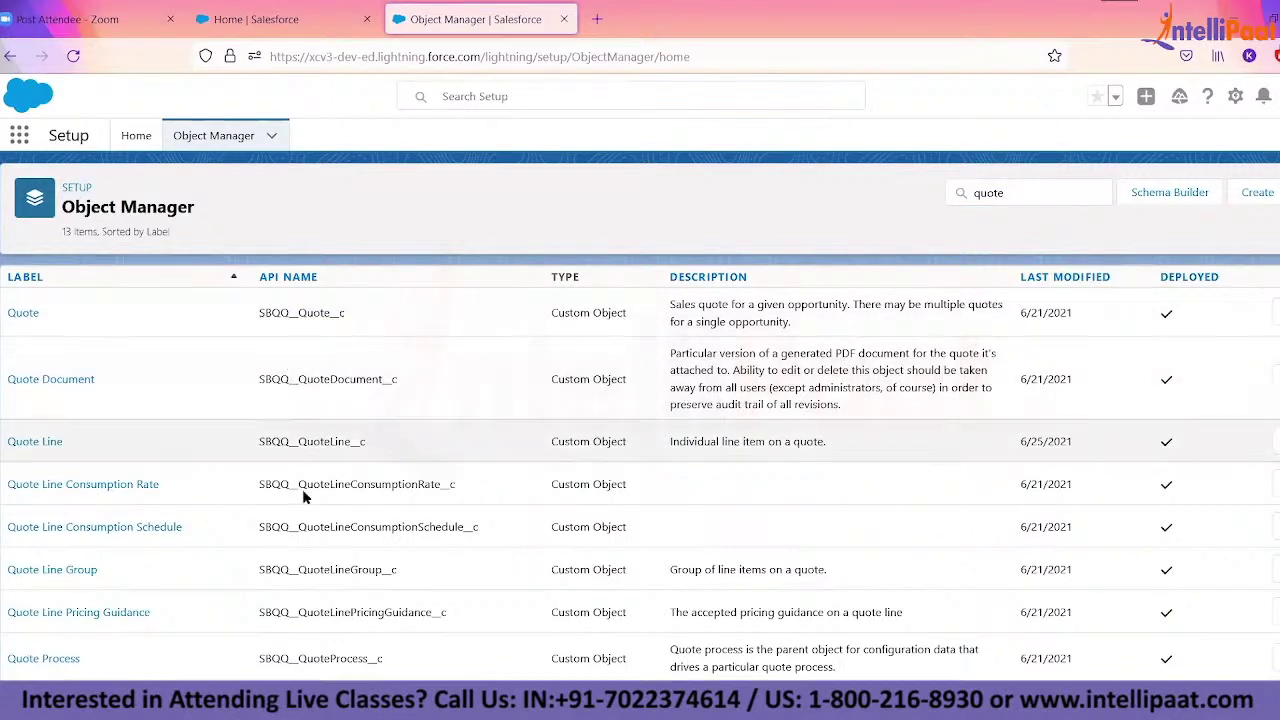
pyautogui.scroll(-3, 326, 548)
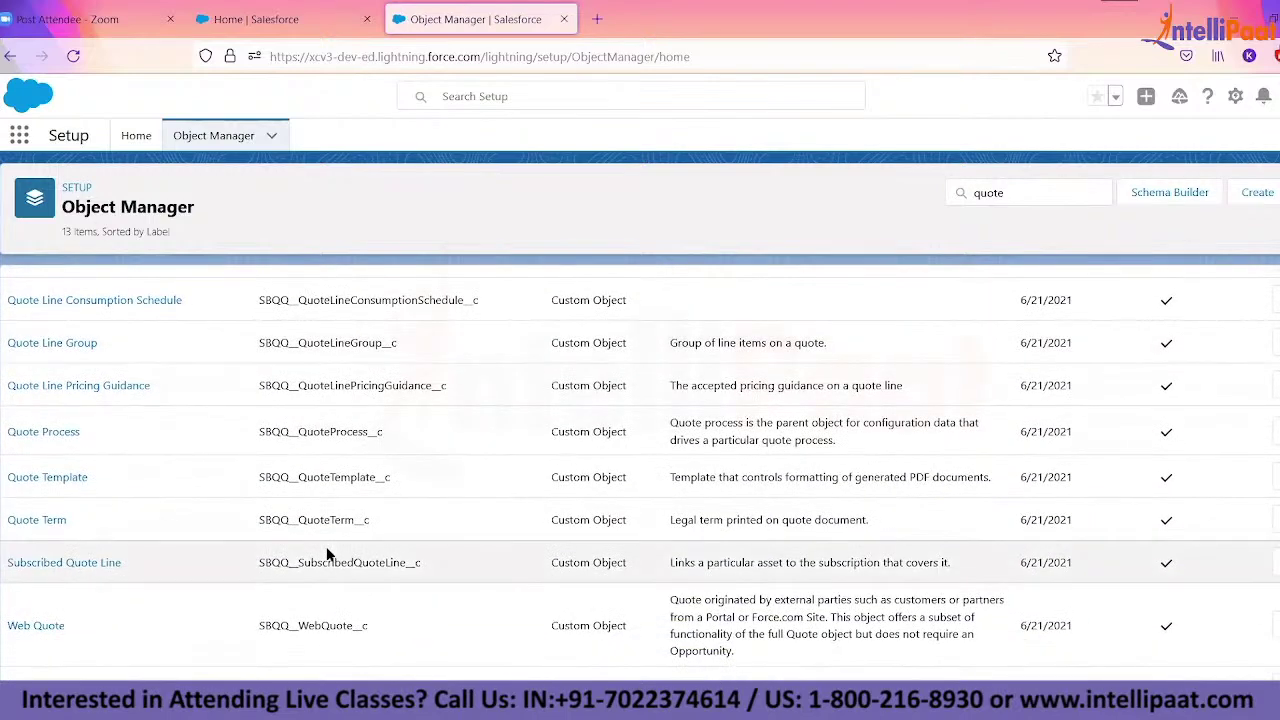
pyautogui.scroll(3, 326, 555)
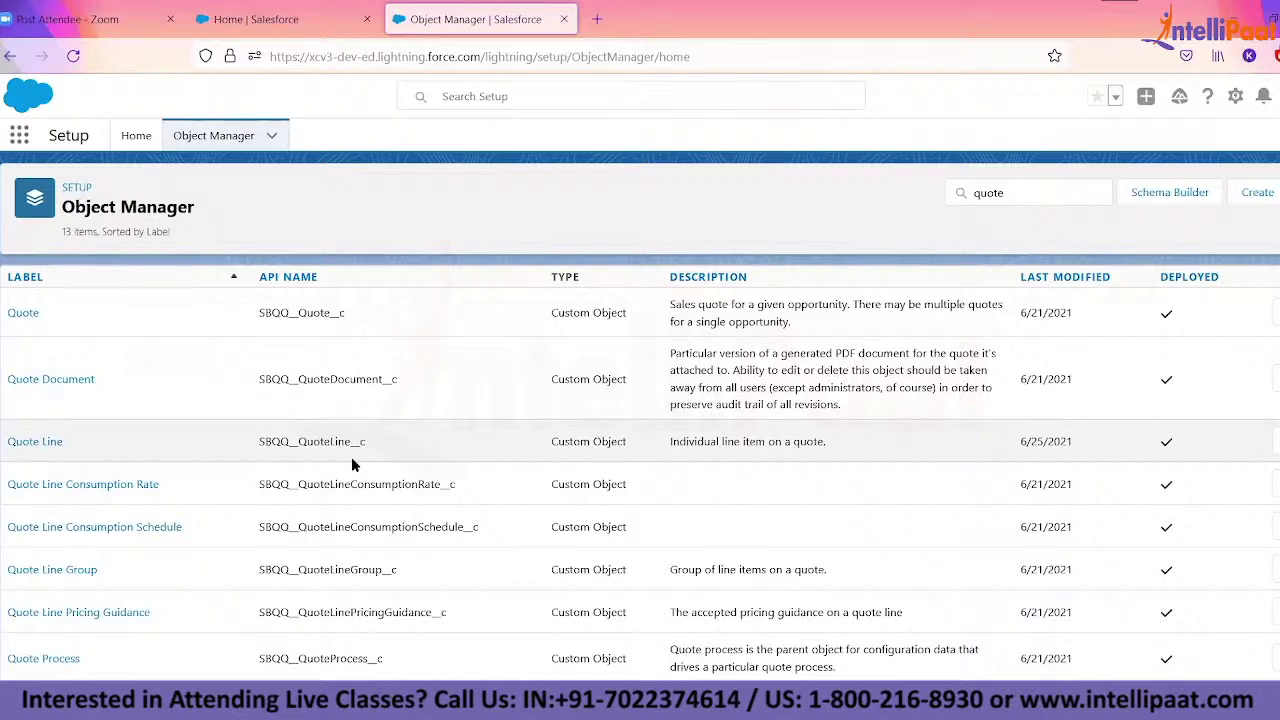
pyautogui.click(1040, 192)
# - Switch to the Salesforce CPQ Fast Path deck in Adobe Acrobat Reader and advance to the Products and Bundles slide
pyautogui.hotkey('alt', 'Tab')
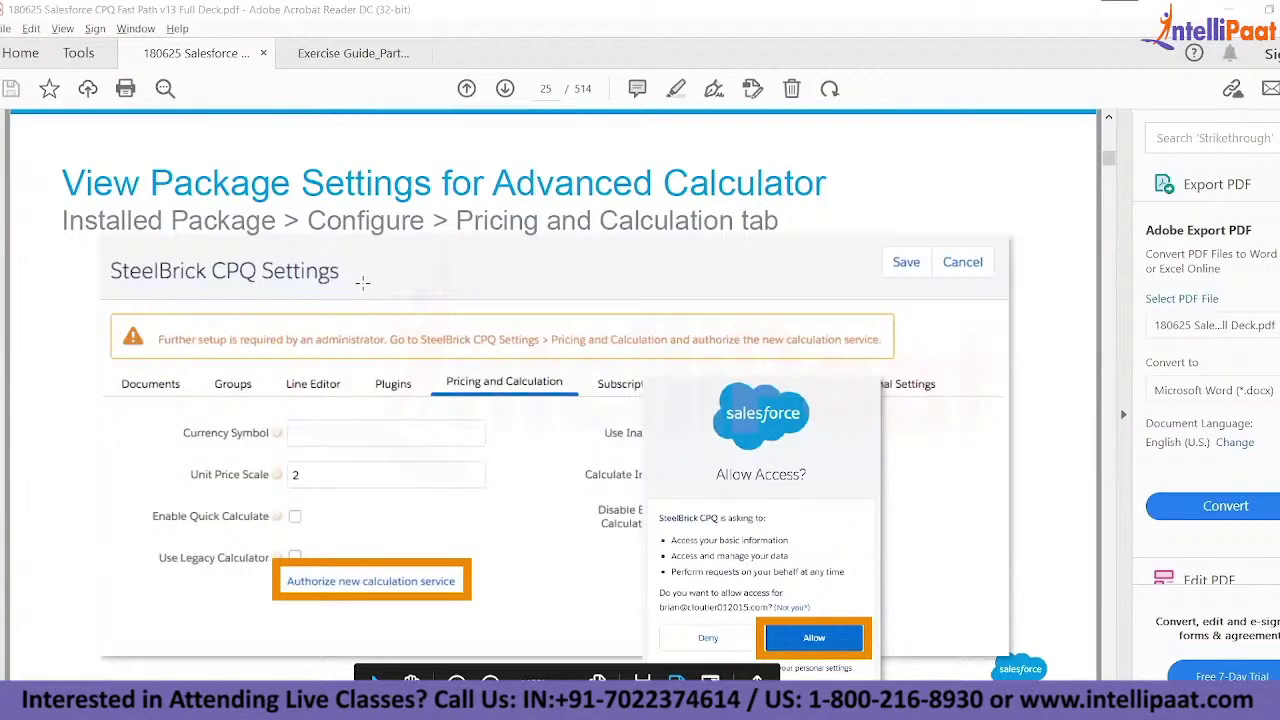
pyautogui.scroll(-2, 363, 283)
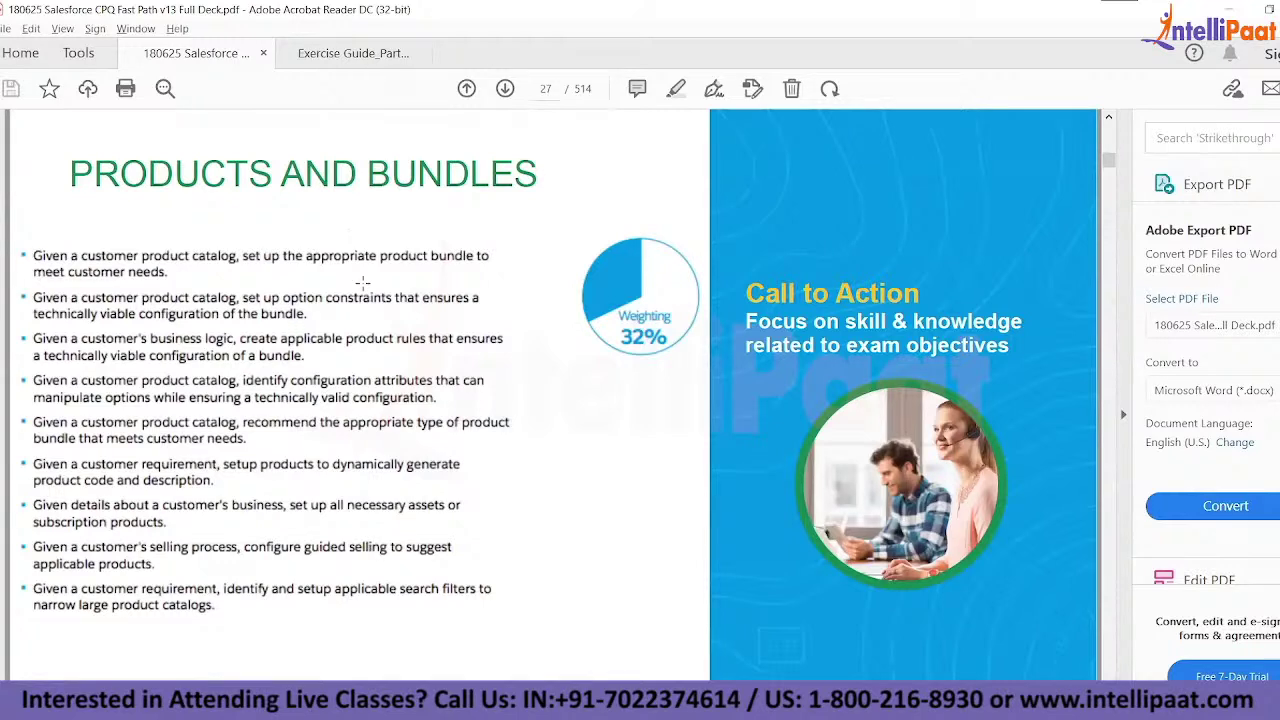
# - Switch to the Part 1 exercise guide and review the EX1: Update Package Settings instructions
pyautogui.click(324, 55)
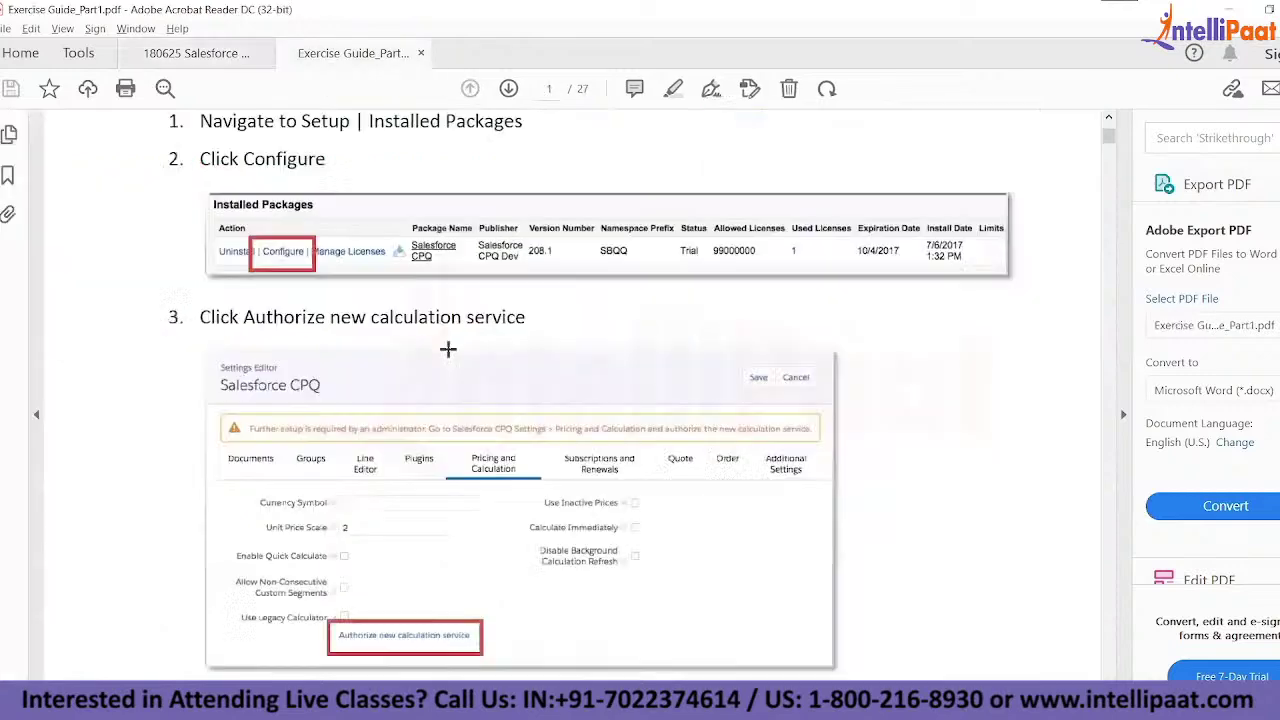
pyautogui.scroll(2, 448, 347)
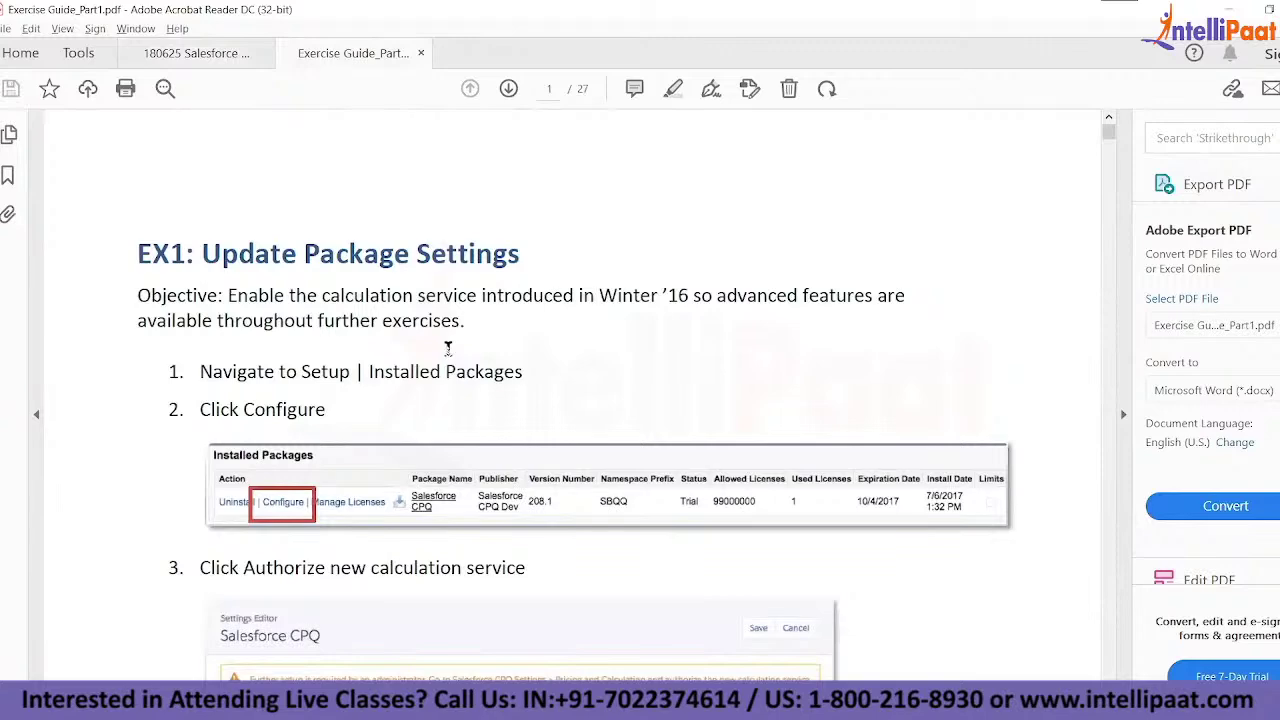
pyautogui.scroll(-5, 448, 347)
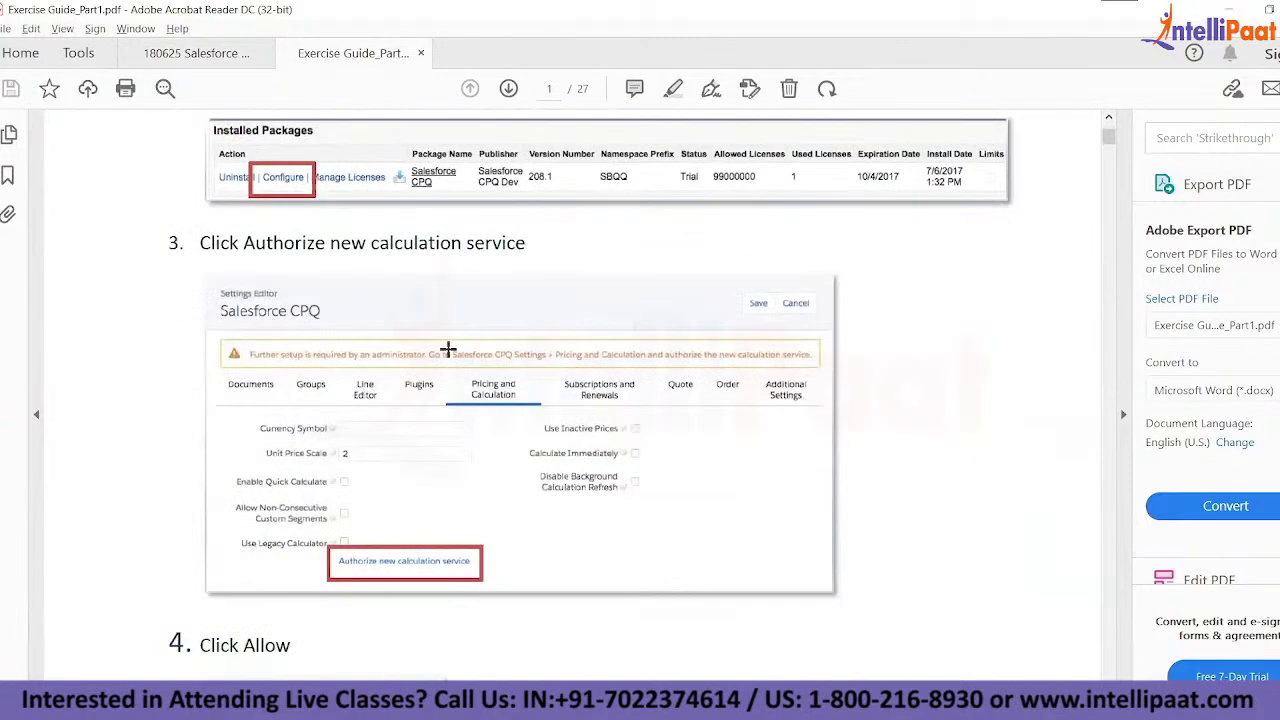
pyautogui.scroll(-10, 448, 347)
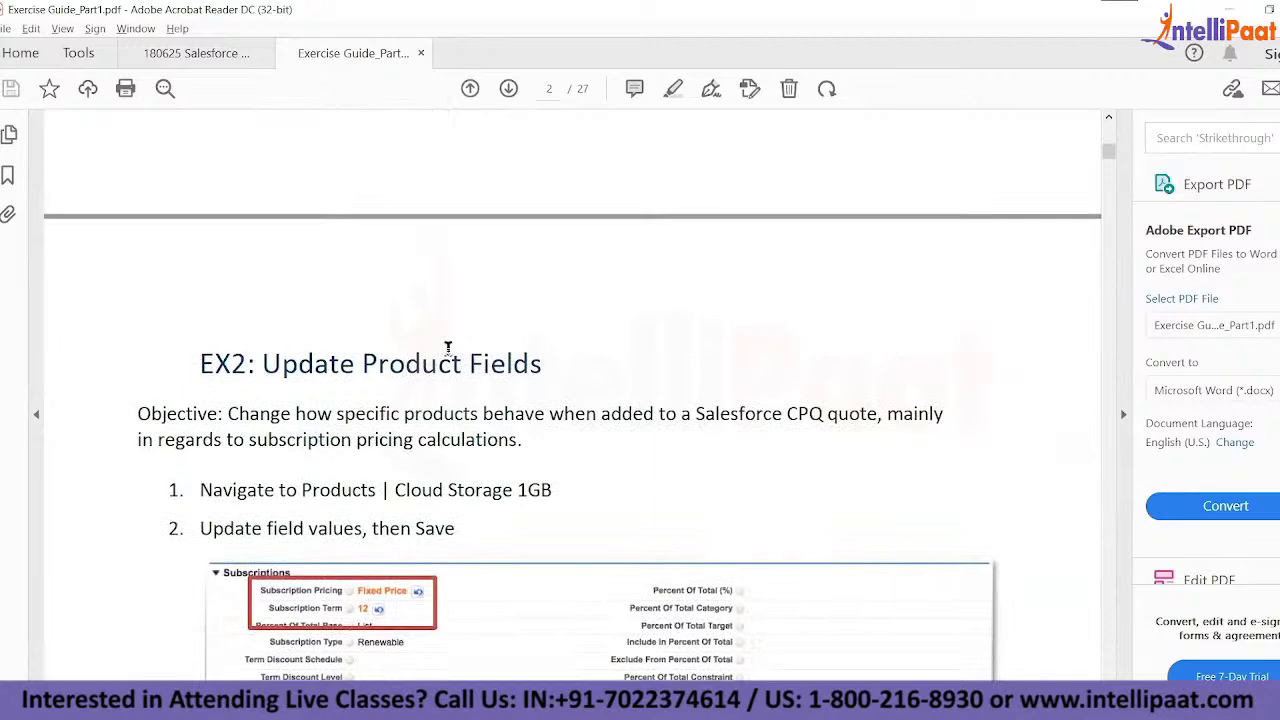
# - Examine the EX2: Update Product Fields steps and its product table, then return to the Products and Bundles slide in the deck
pyautogui.scroll(-2, 448, 347)
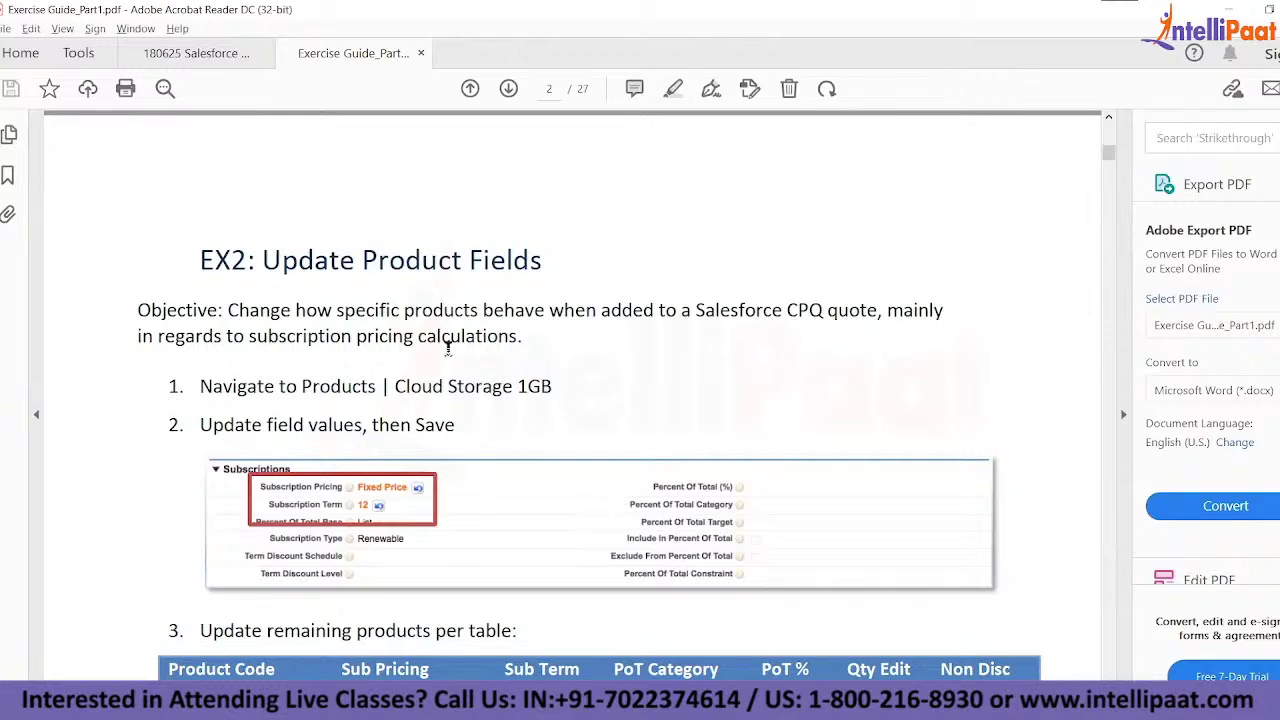
pyautogui.scroll(-1, 448, 346)
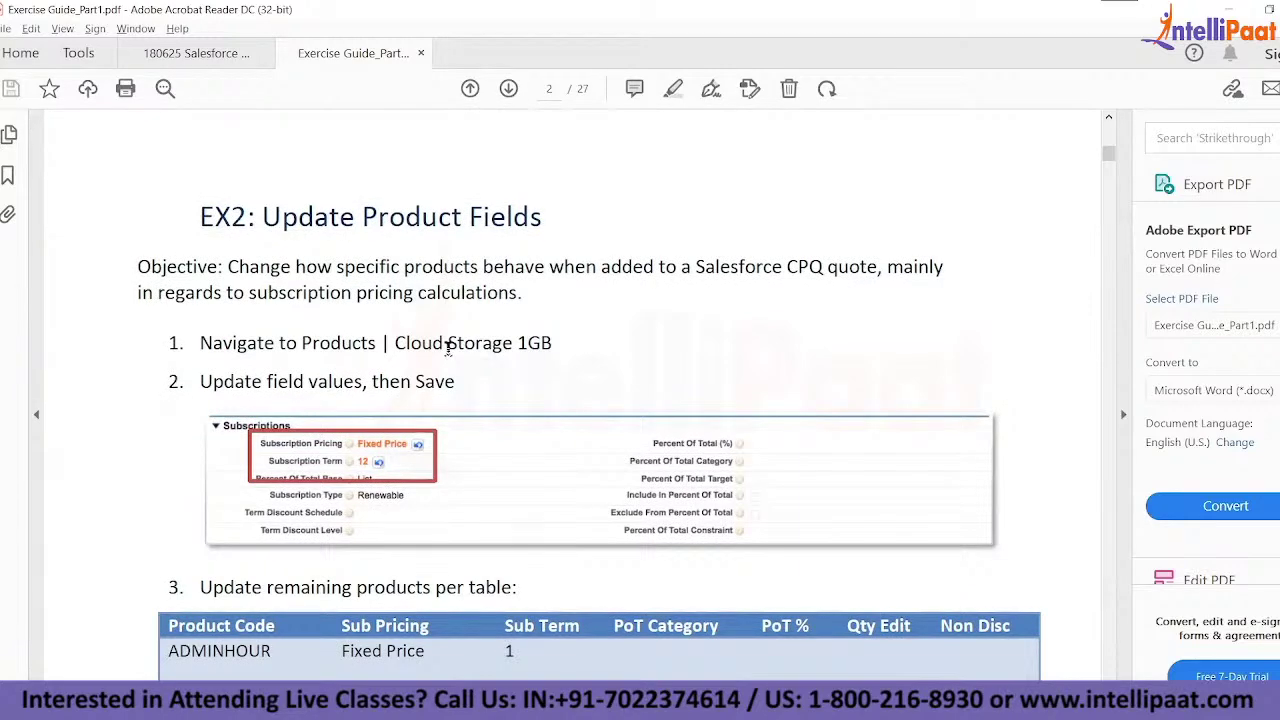
pyautogui.scroll(-1, 448, 346)
pyautogui.scroll(-3, 448, 346)
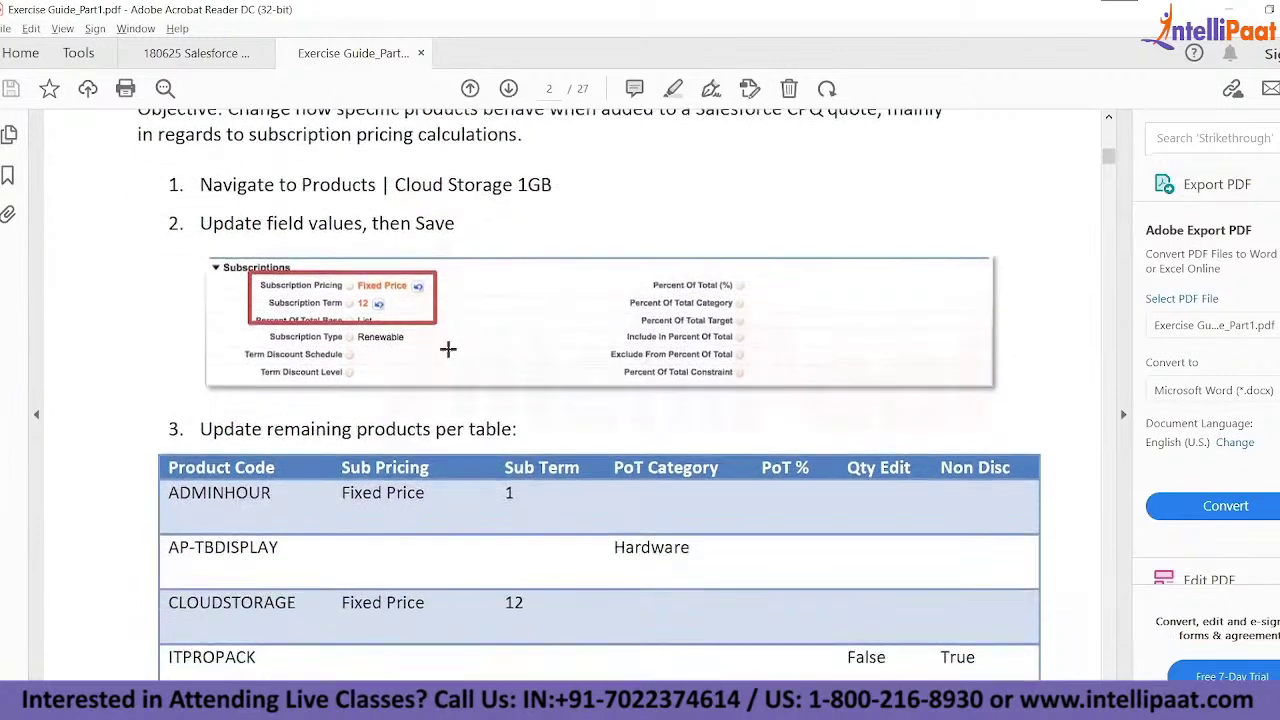
pyautogui.scroll(-4, 448, 349)
pyautogui.scroll(-7, 448, 349)
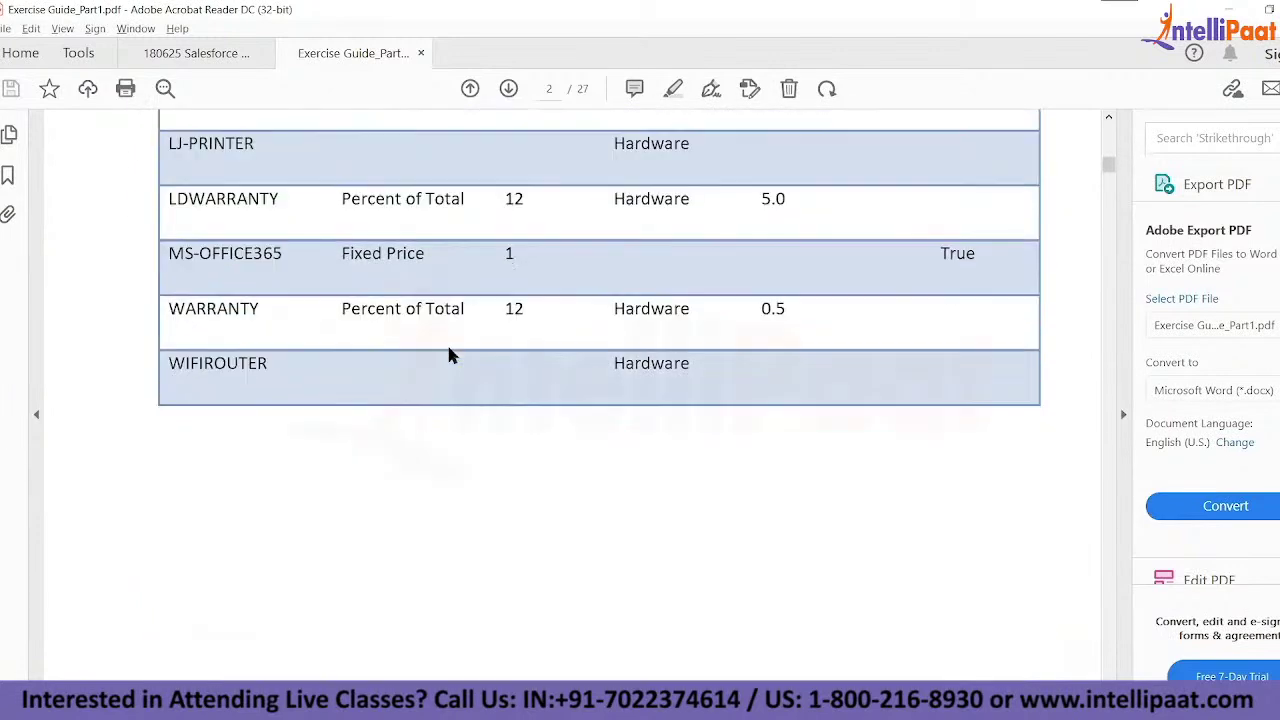
pyautogui.scroll(-4, 448, 355)
pyautogui.scroll(-2, 448, 355)
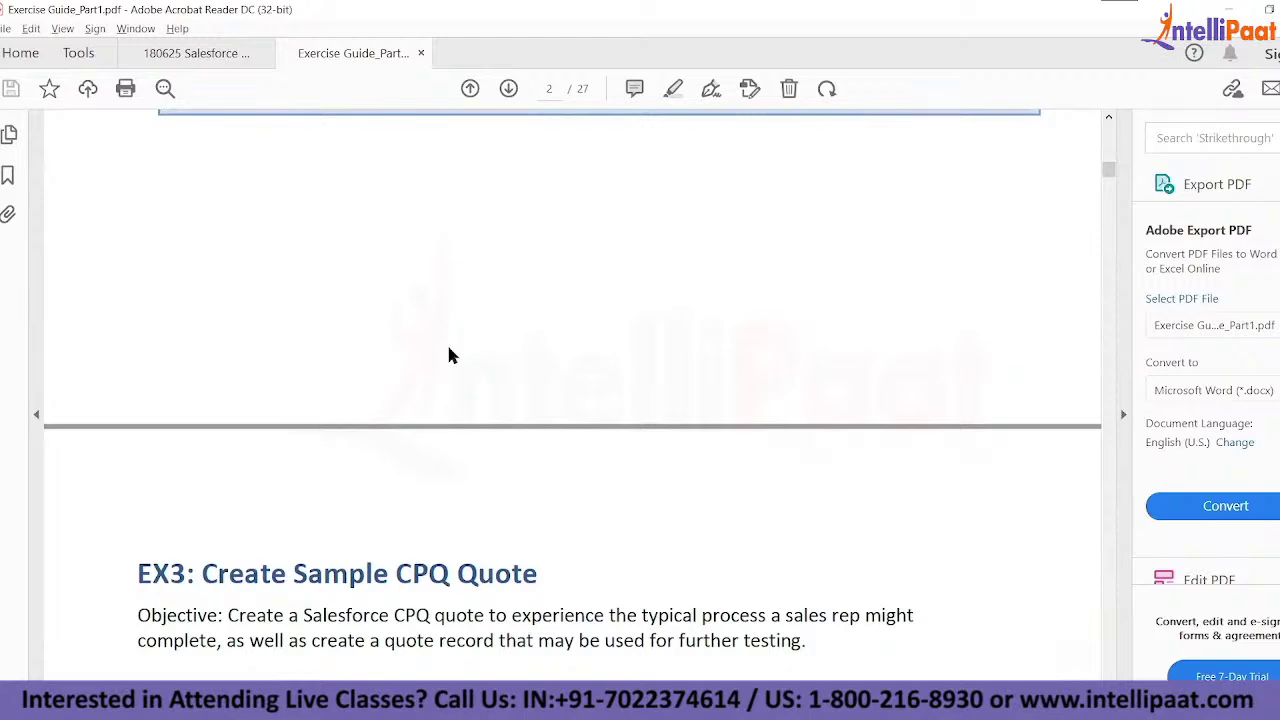
pyautogui.hotkey('ctrl', 'Tab')
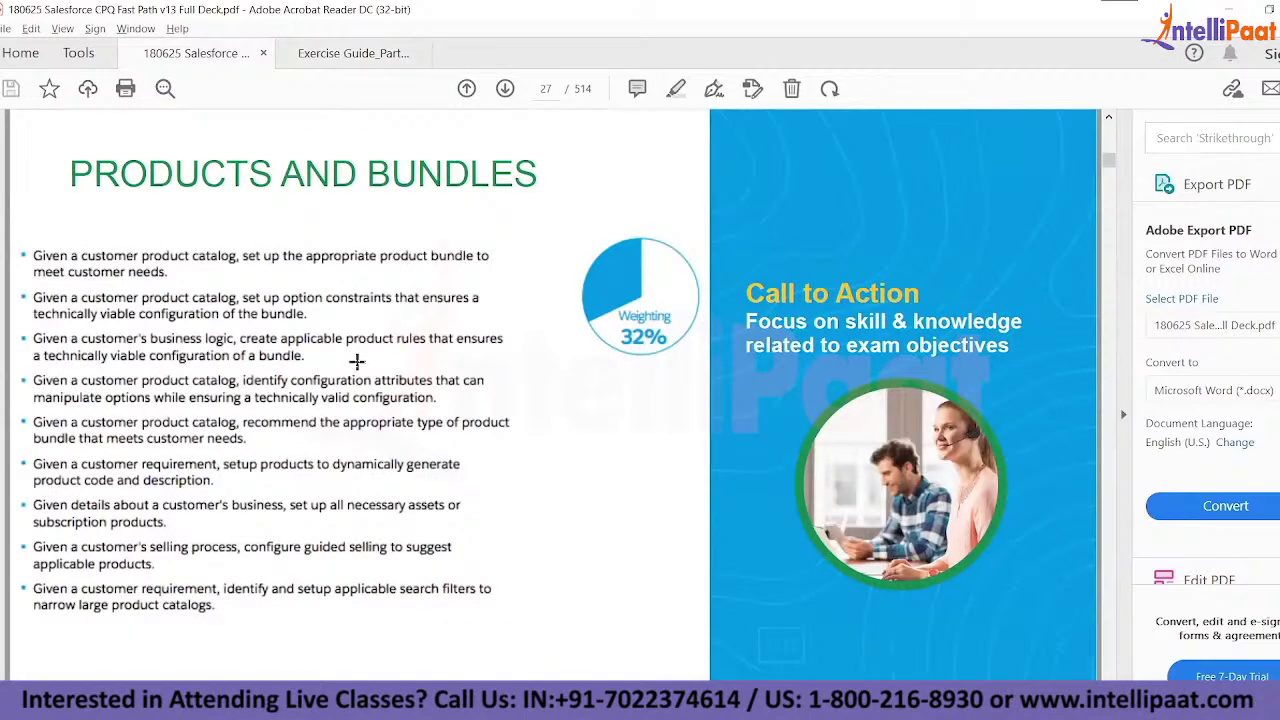
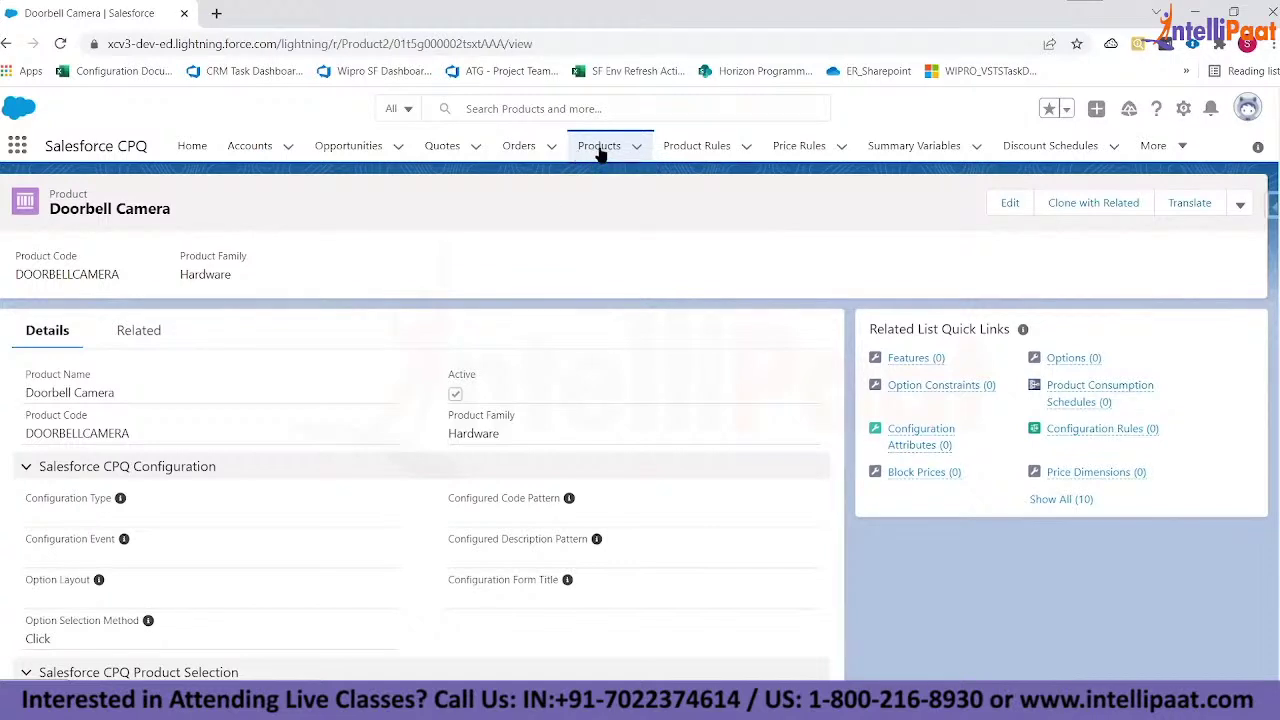
# - Open the Doorbell Camera product from the Salesforce CPQ products list in the browser and examine its configuration, pricing and discounting fields
pyautogui.click(599, 148)
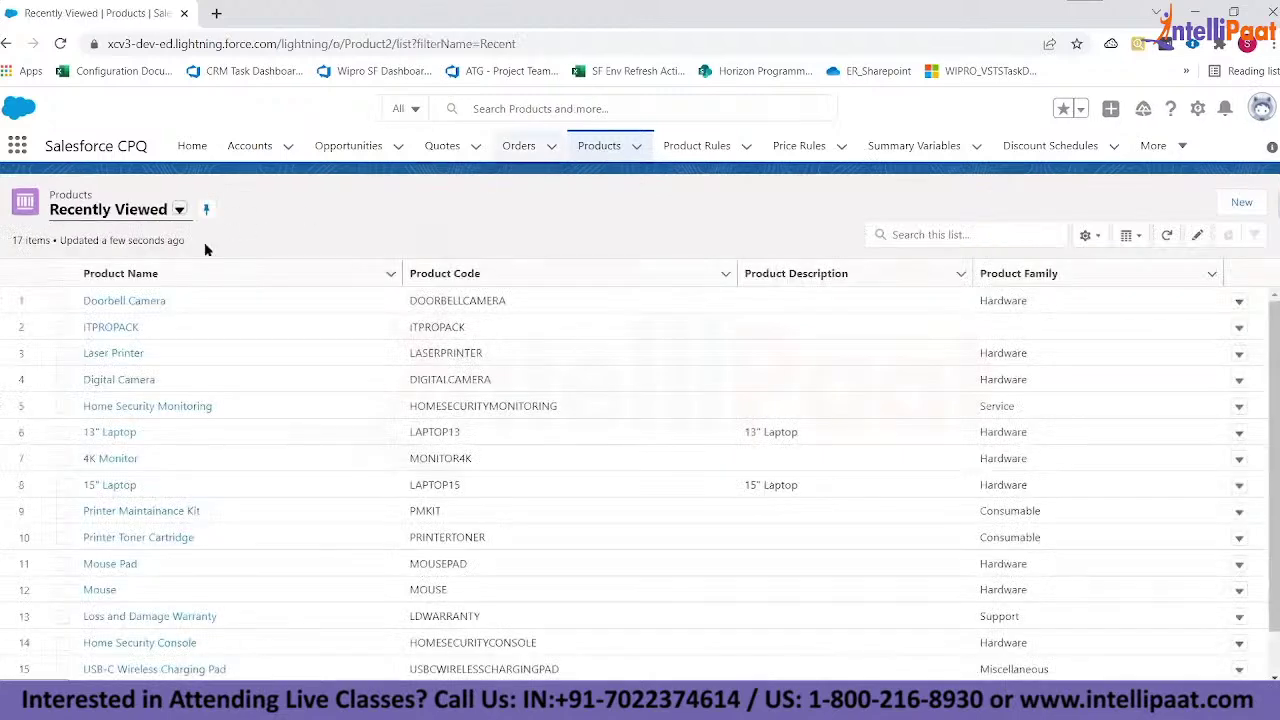
pyautogui.click(112, 310)
pyautogui.scroll(-1, 457, 414)
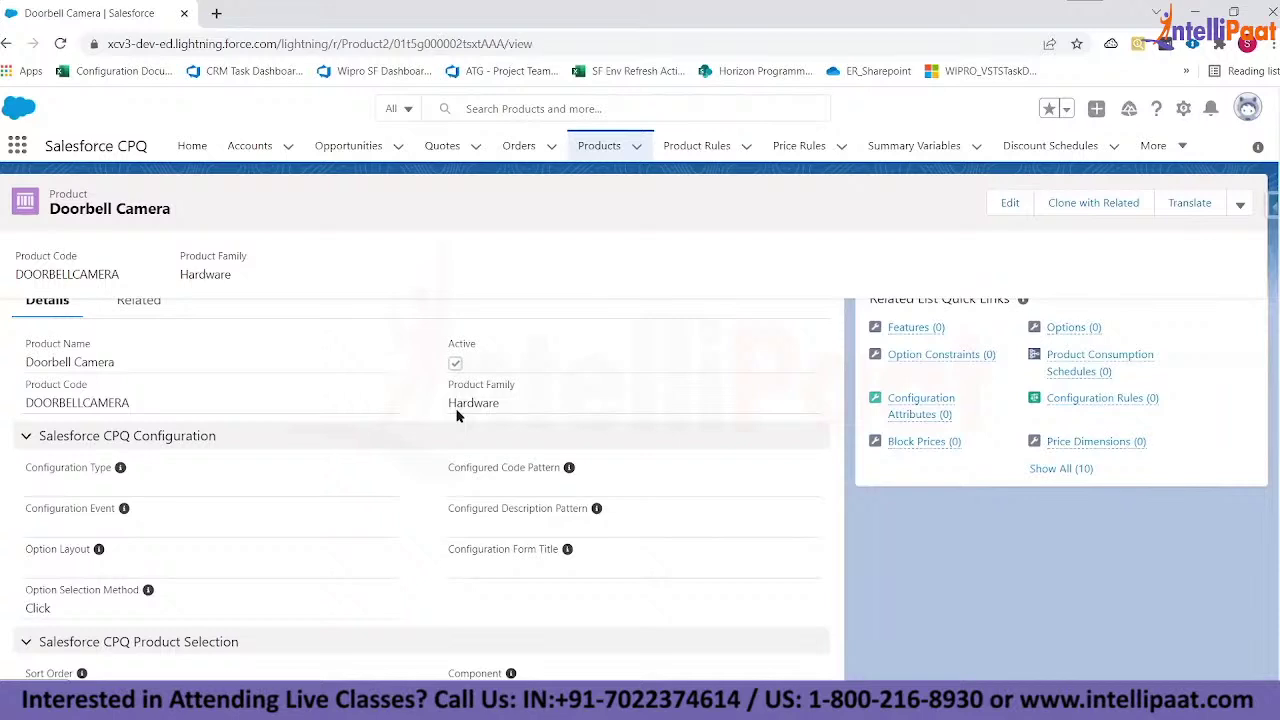
pyautogui.scroll(-1, 456, 415)
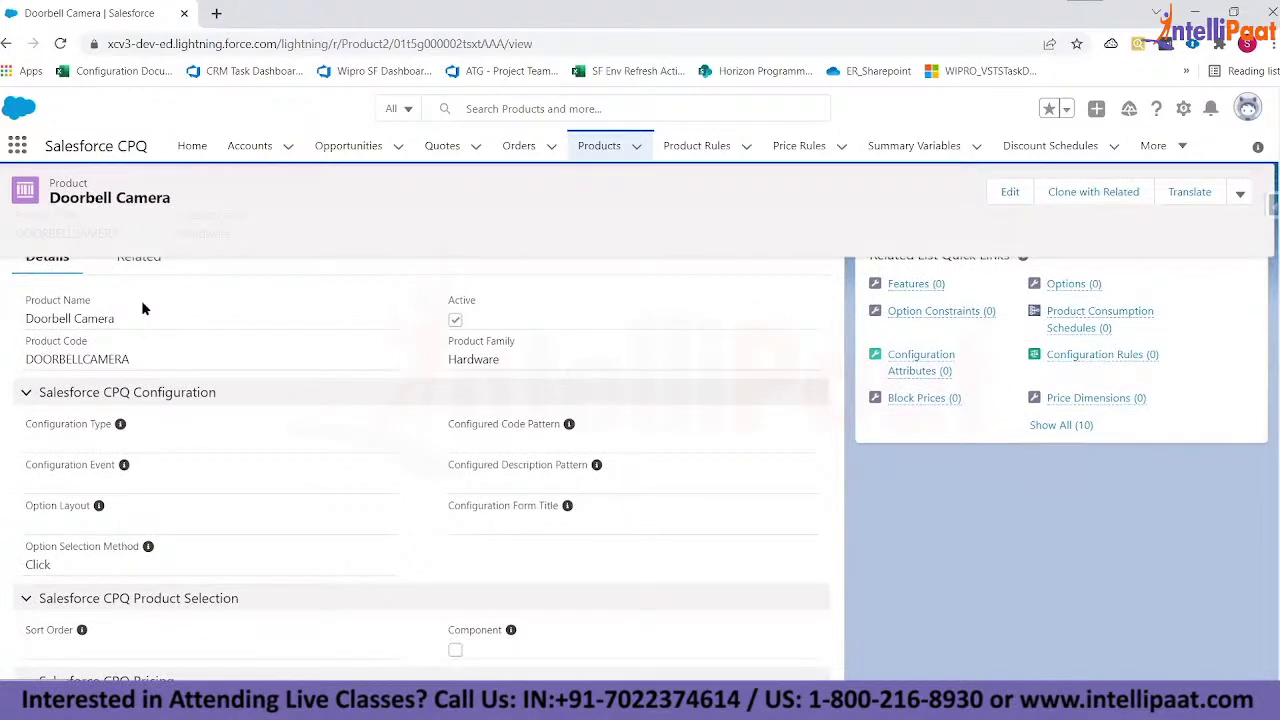
pyautogui.scroll(-2, 141, 300)
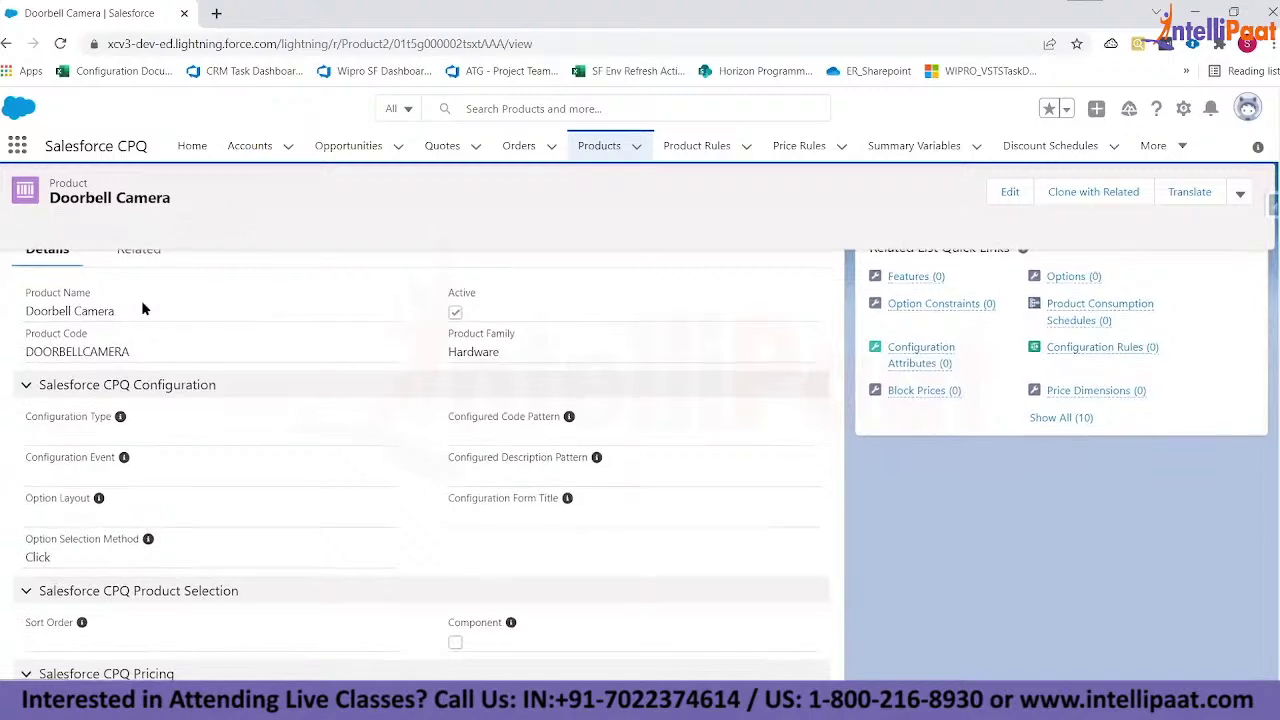
pyautogui.scroll(-10, 141, 310)
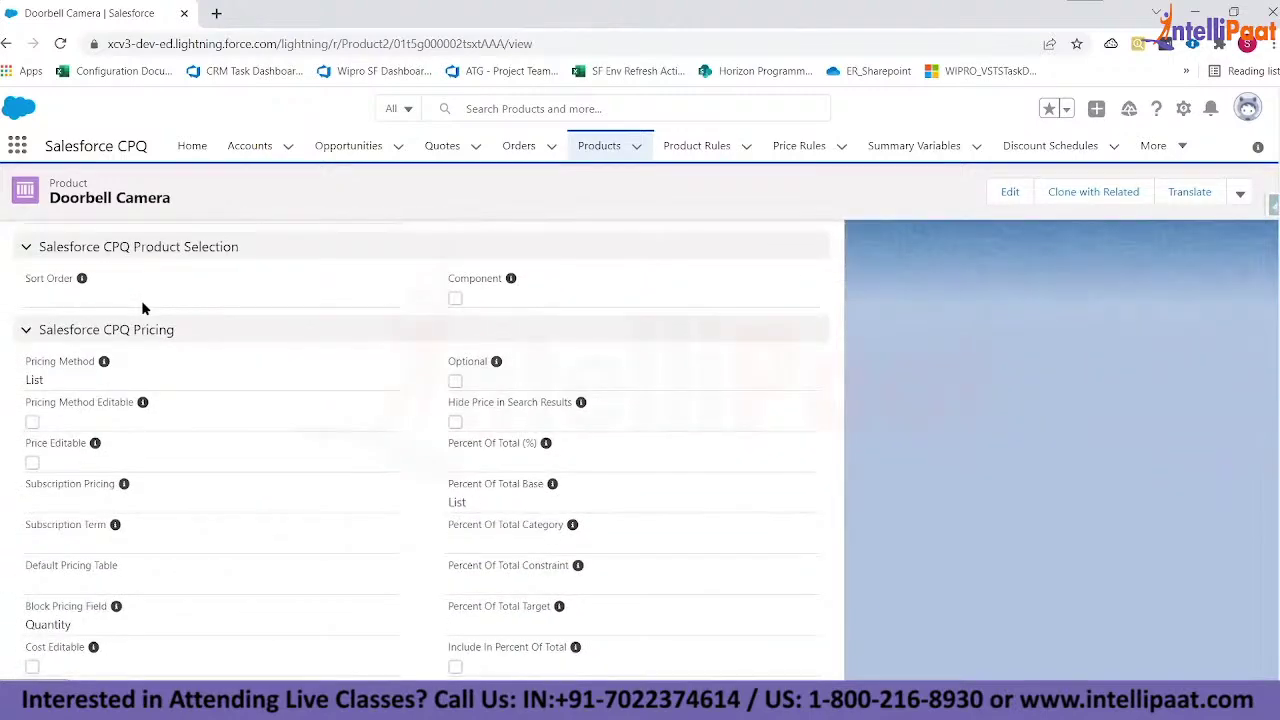
pyautogui.scroll(-2, 142, 308)
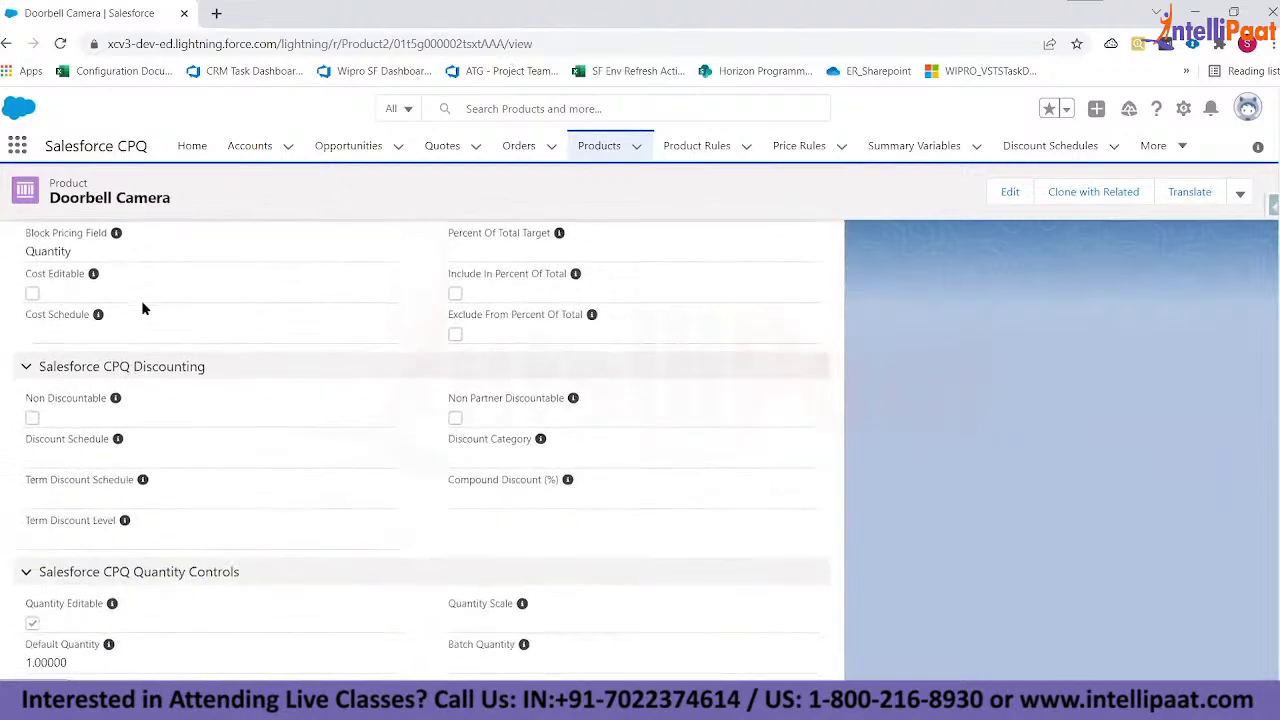
pyautogui.scroll(-2, 141, 308)
pyautogui.scroll(3, 143, 308)
pyautogui.scroll(3, 141, 306)
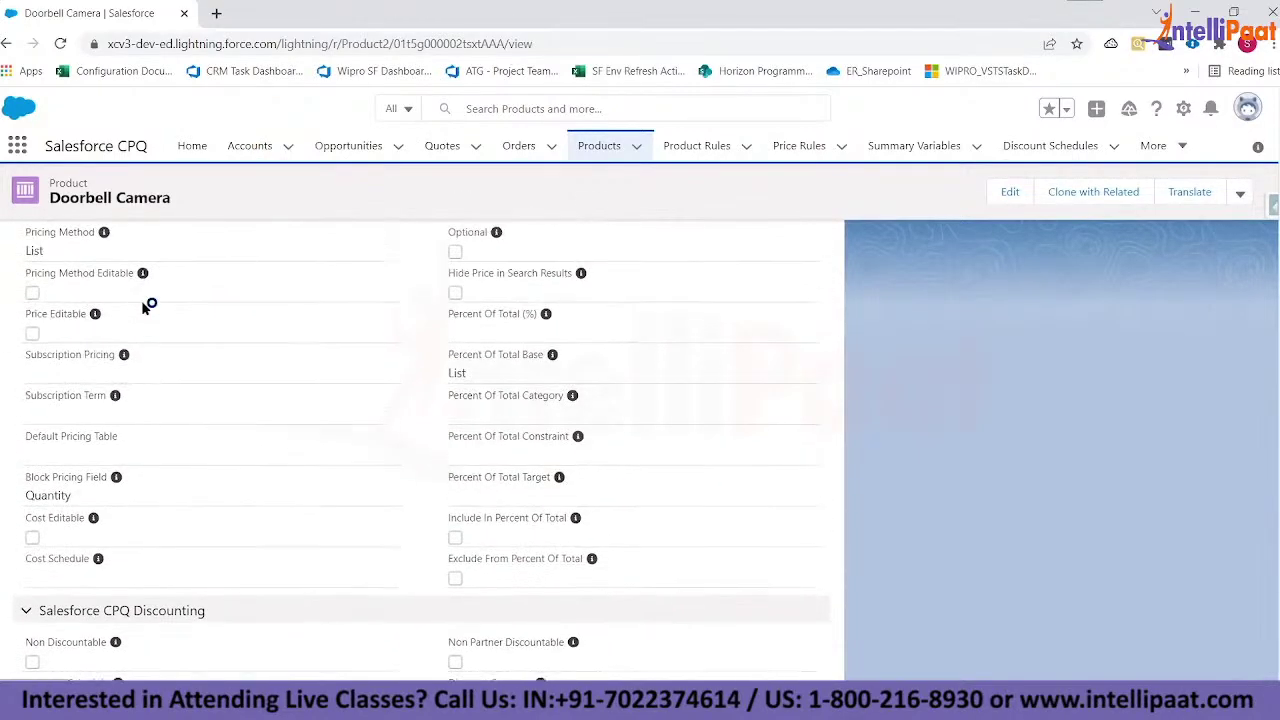
# - Open the Home Security Monitoring product from the products list in a separate browser tab and return to the Doorbell Camera record
pyautogui.click(598, 148)
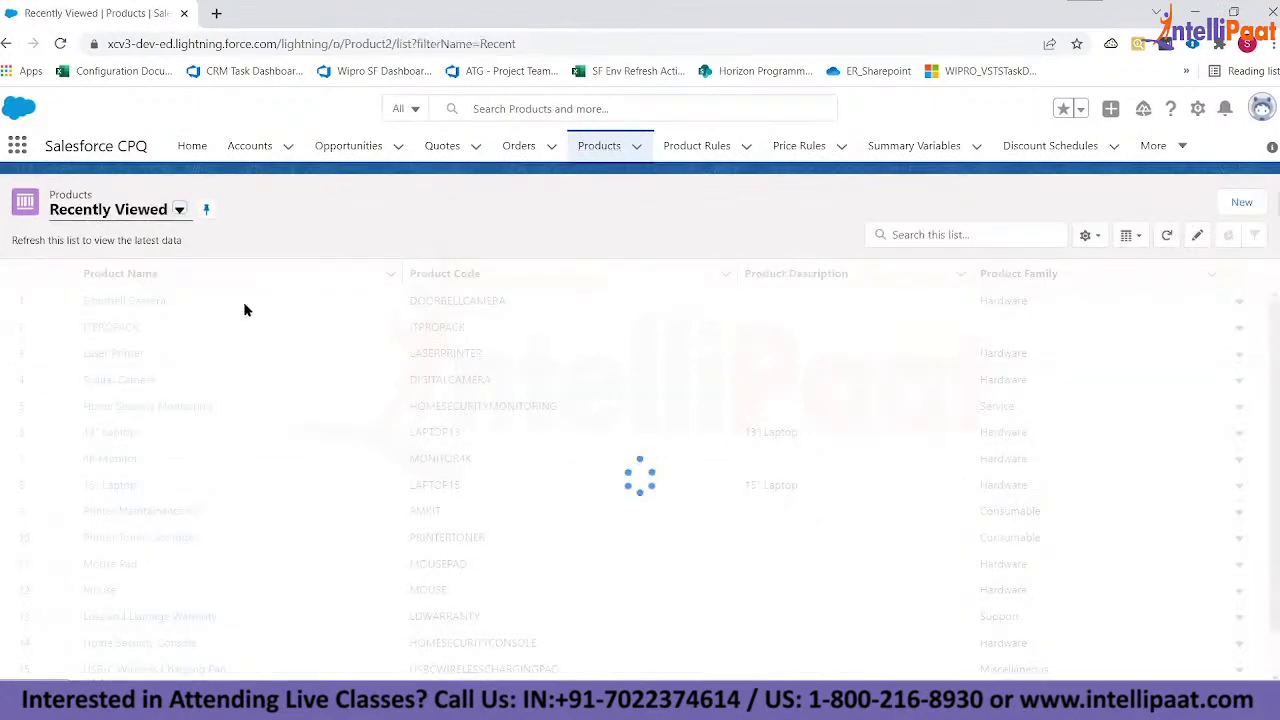
pyautogui.keyDown('ctrl'); pyautogui.click(128, 408); pyautogui.keyUp('ctrl')
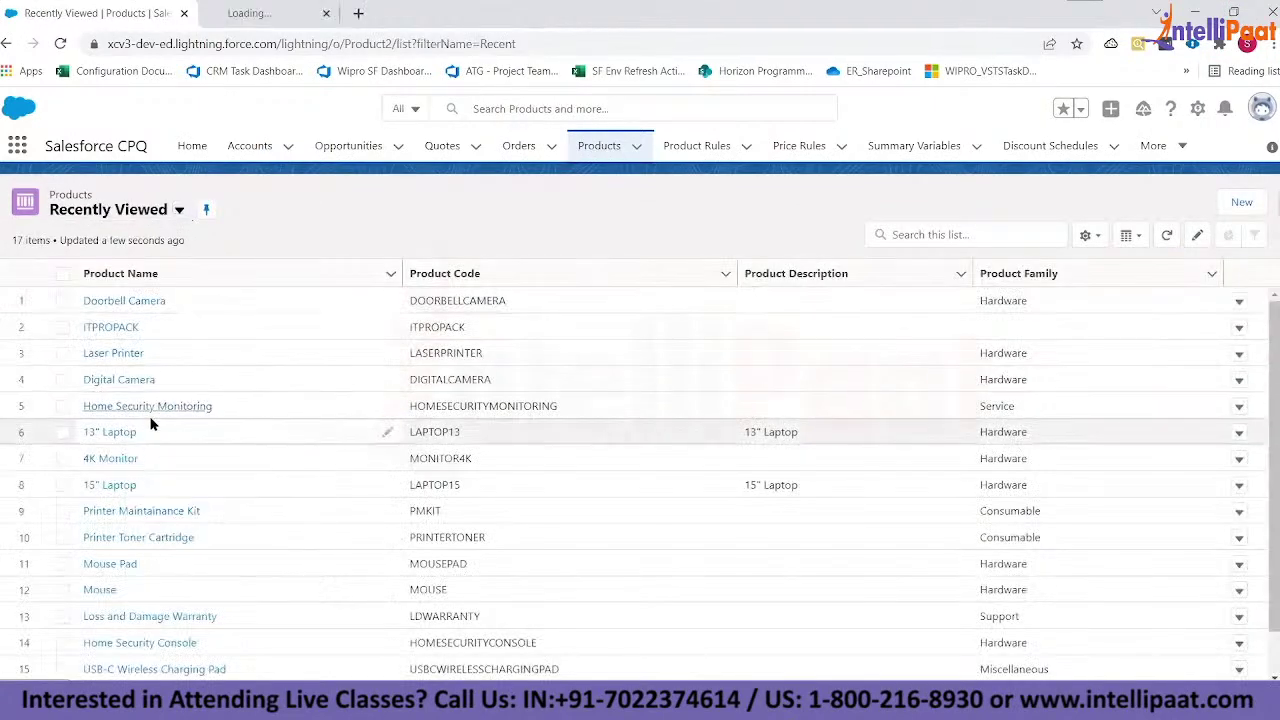
pyautogui.click(268, 16)
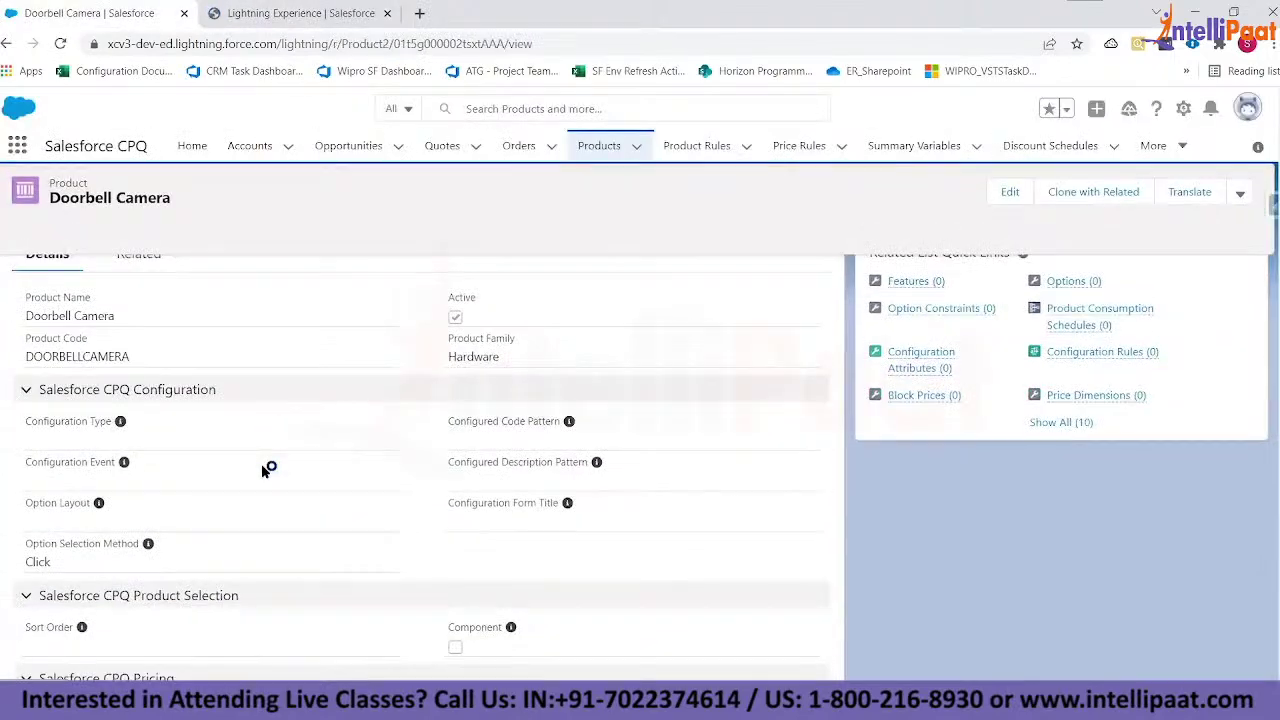
# - Examine the Subscription Pricing and Subscription Term fields in the Doorbell Camera's Salesforce CPQ Pricing section
pyautogui.scroll(-1, 261, 464)
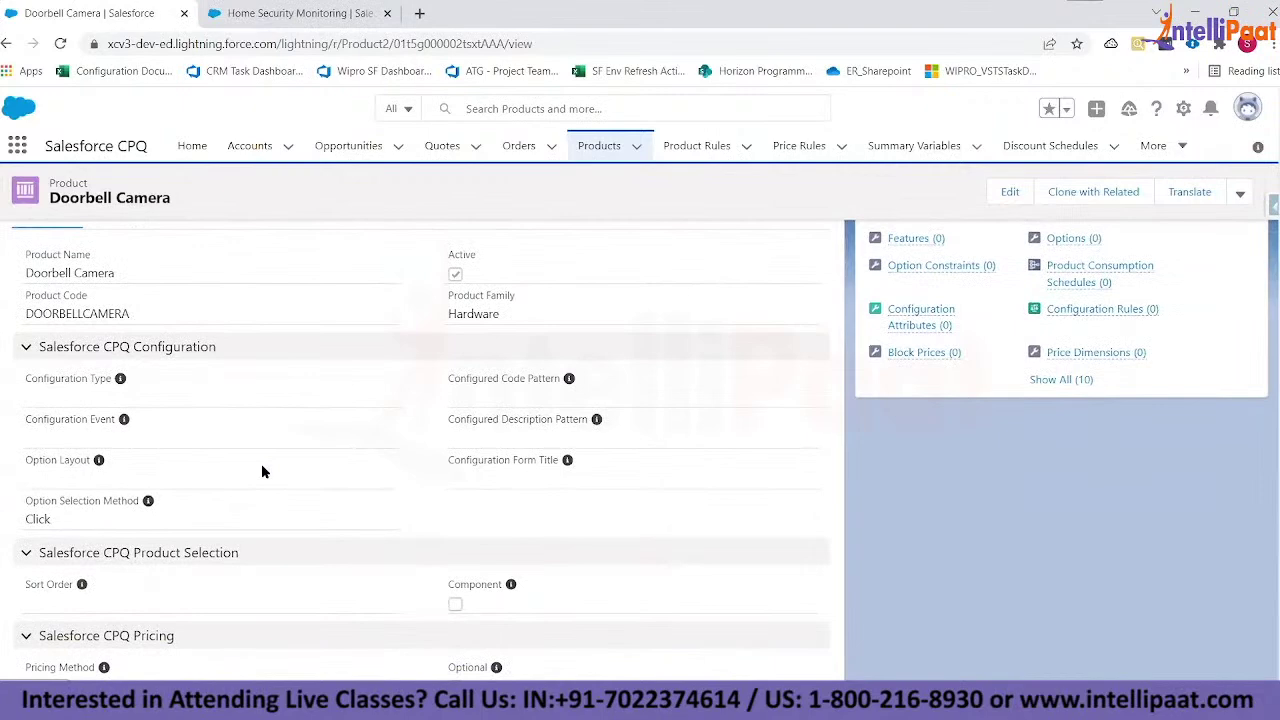
pyautogui.scroll(-3, 261, 471)
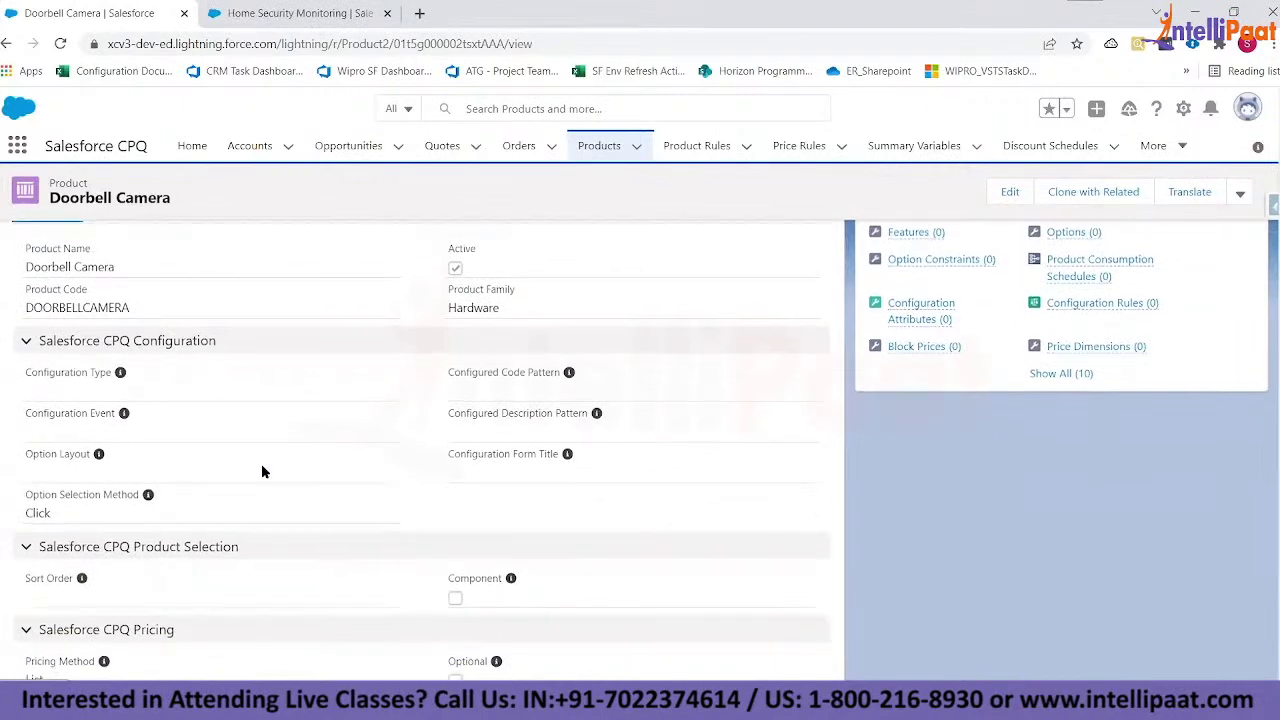
pyautogui.scroll(-2, 262, 471)
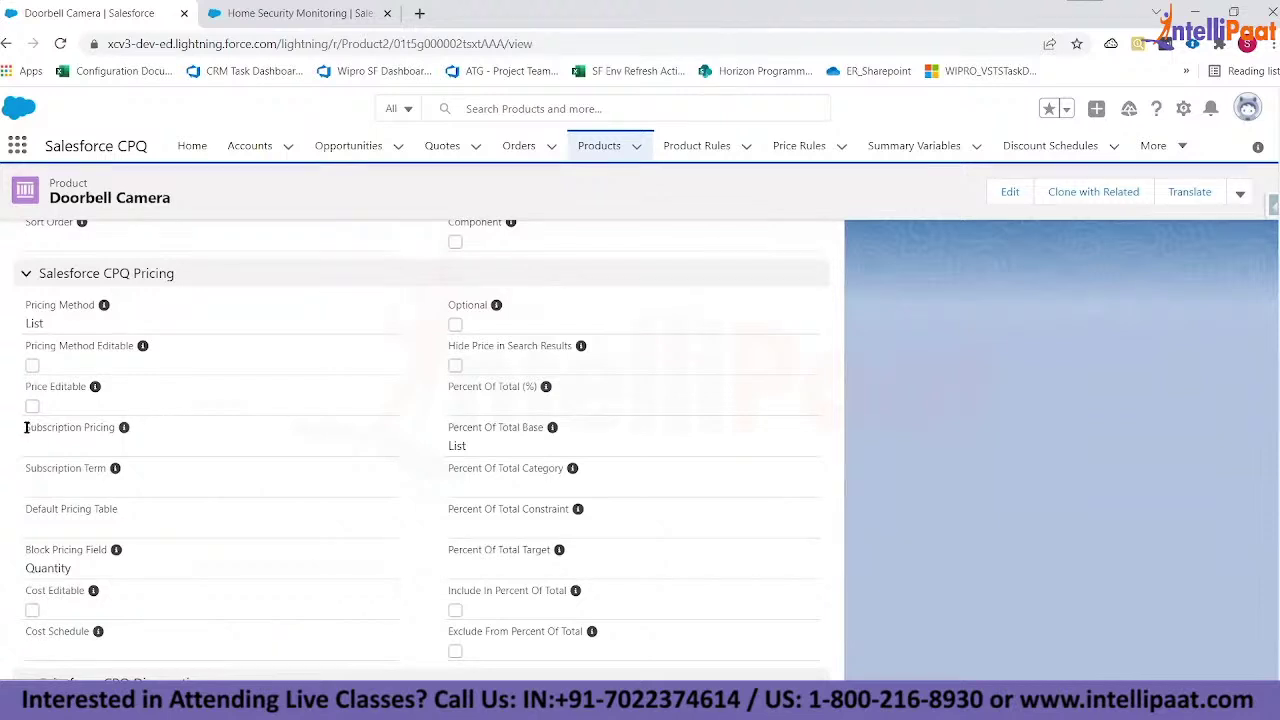
pyautogui.moveTo(26, 427); pyautogui.dragTo(116, 426)
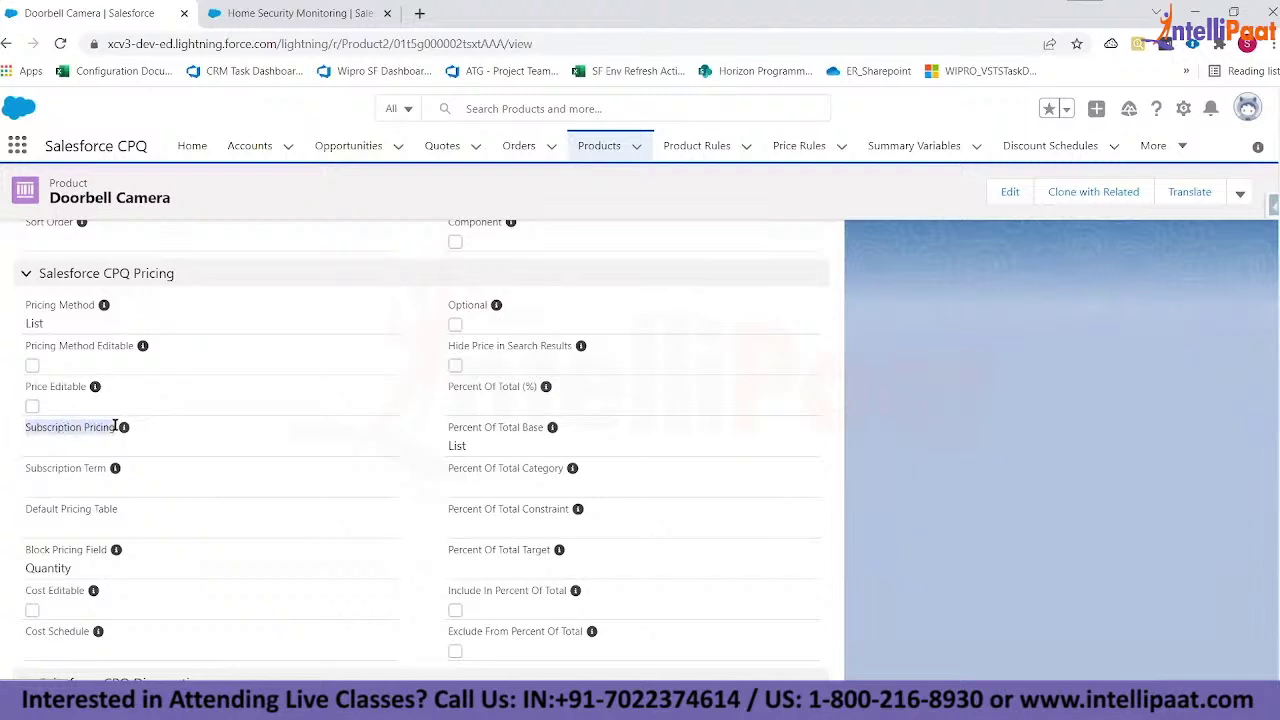
pyautogui.moveTo(25, 468); pyautogui.dragTo(110, 470)
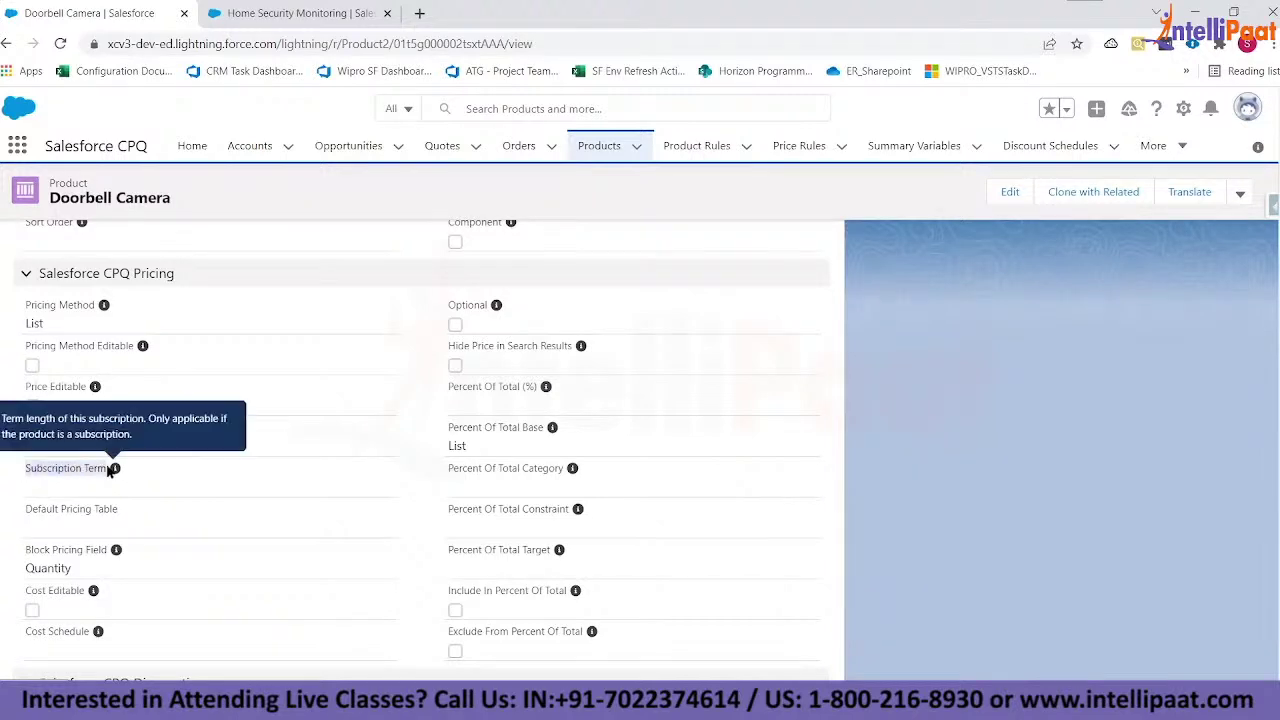
# - Examine the Doorbell Camera's discounting and quantity control fields and read the help text for Subscription Pricing
pyautogui.scroll(-6, 420, 460)
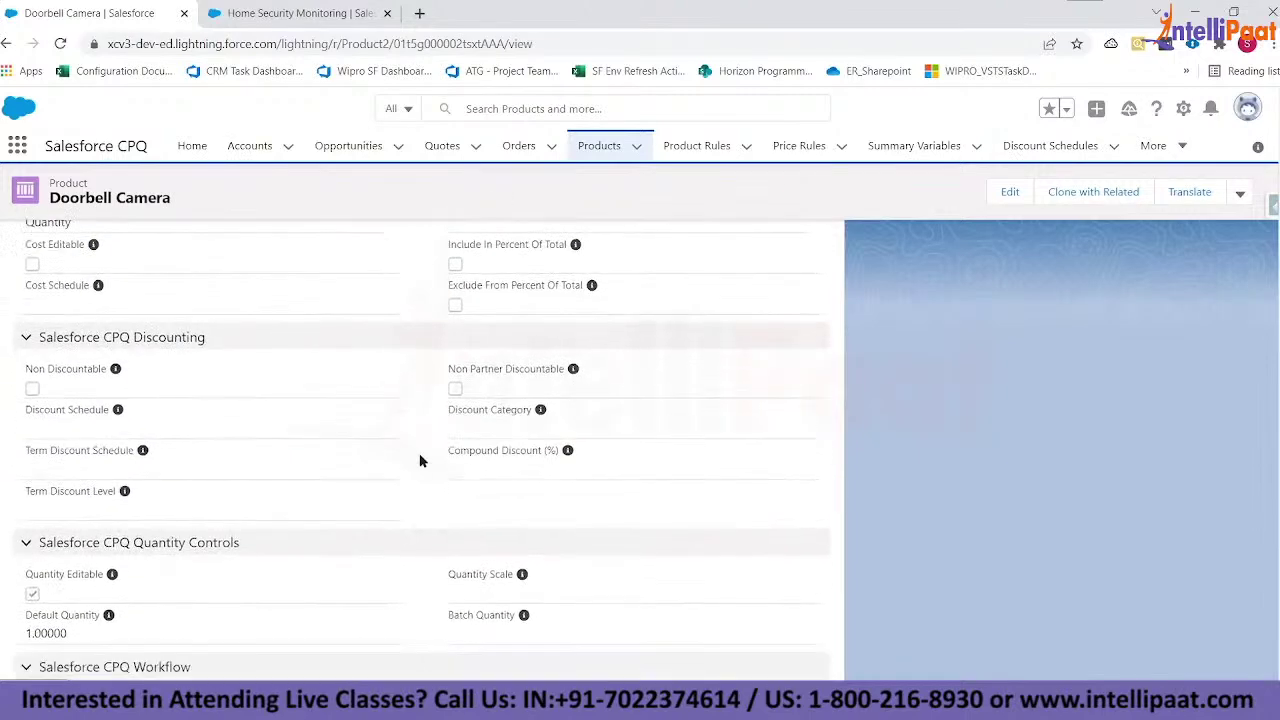
pyautogui.scroll(-1, 420, 460)
pyautogui.moveTo(452, 423); pyautogui.dragTo(533, 425)
pyautogui.scroll(6, 409, 474)
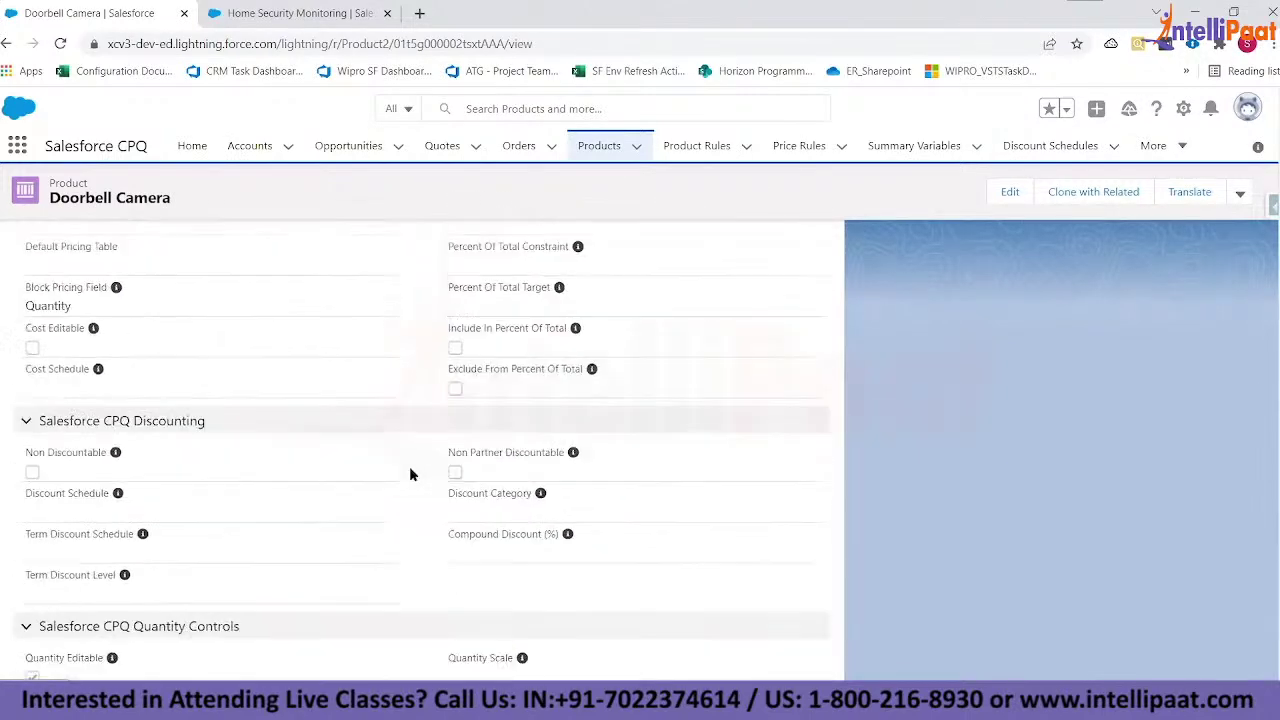
pyautogui.scroll(1, 409, 474)
pyautogui.moveTo(123, 348)
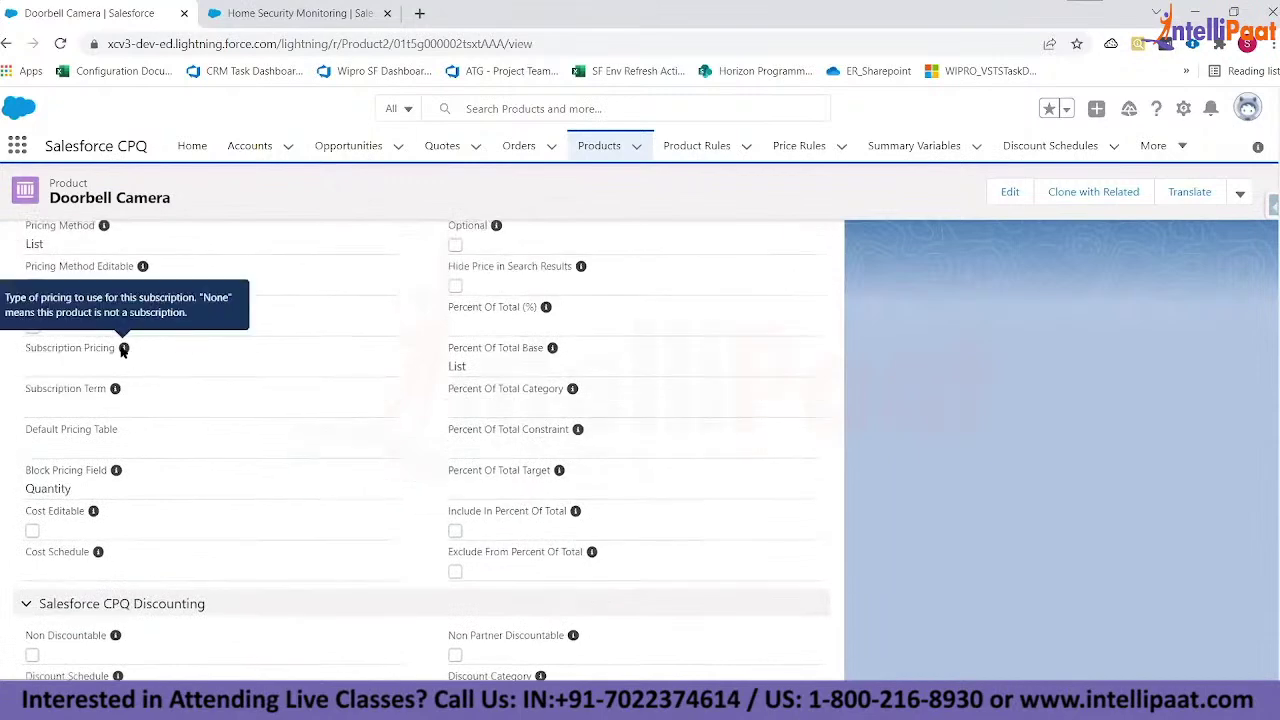
pyautogui.scroll(1, 419, 371)
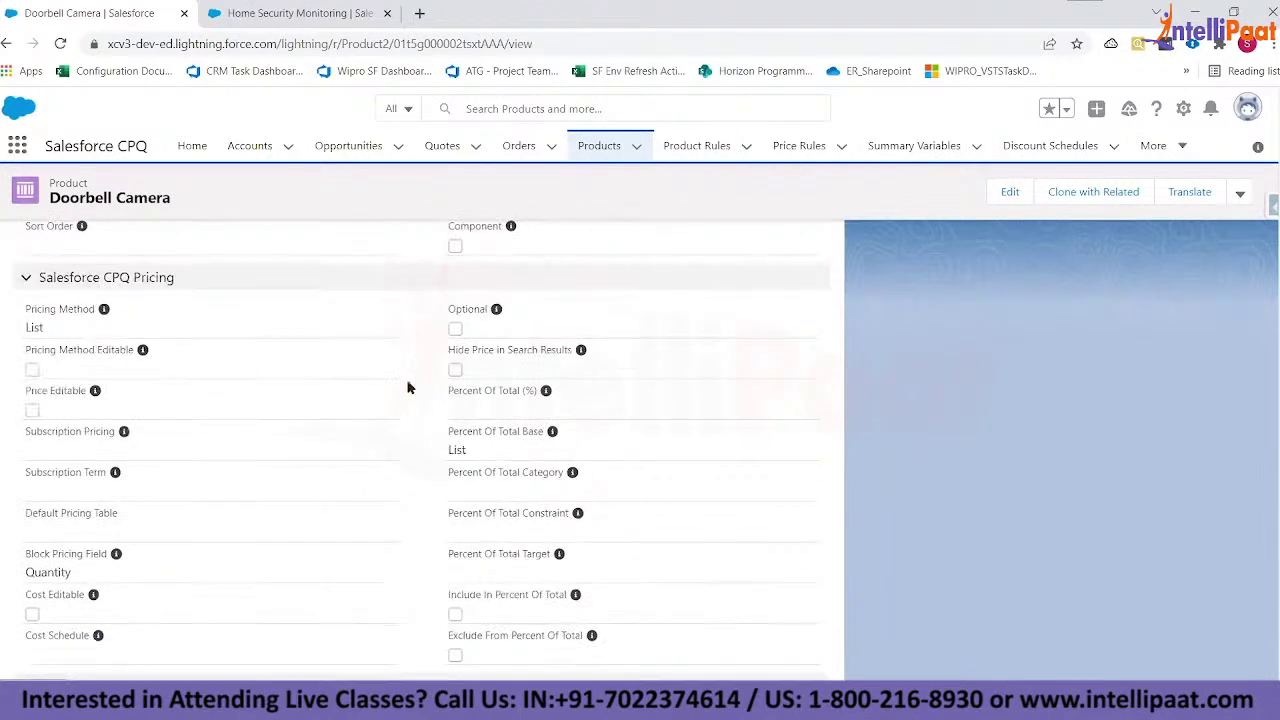
# - Open the Product object's setup page in a separate browser tab from the Doorbell Camera record
pyautogui.click(1183, 108)
pyautogui.click(1099, 334)
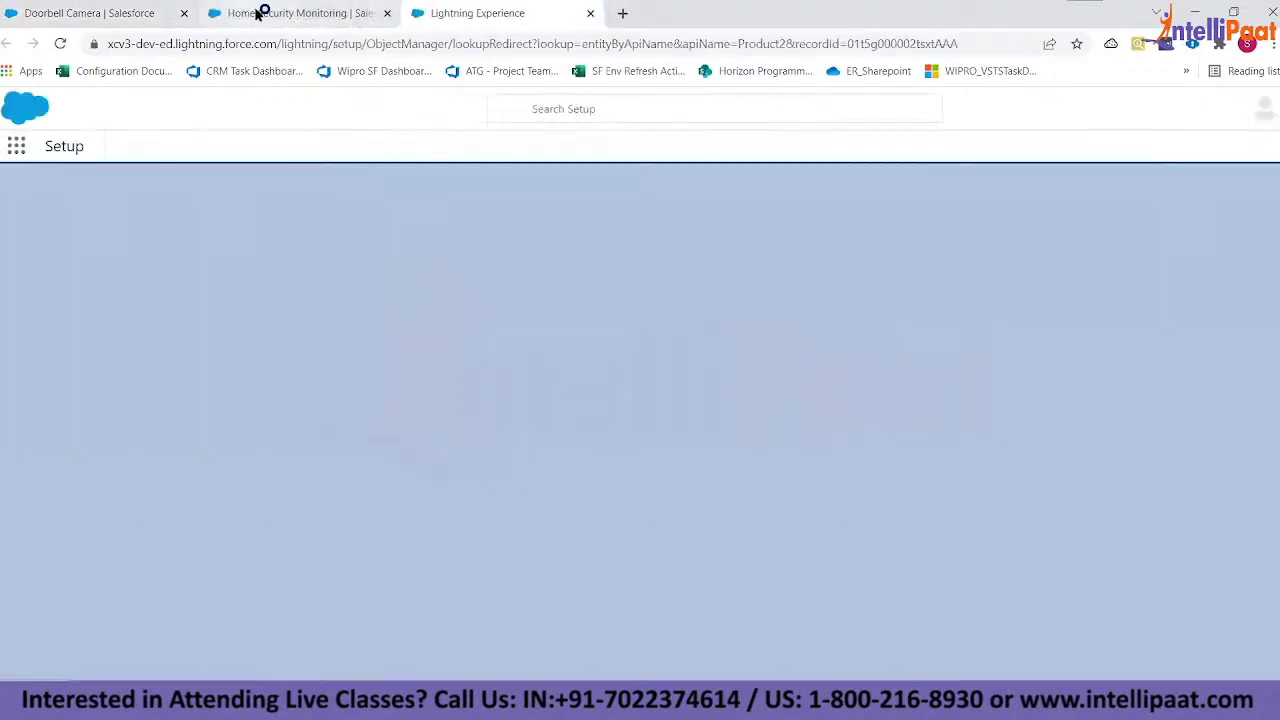
# - Compare the Home Security Monitoring record with Doorbell Camera and examine its Subscription Pricing and Subscription Term fields
pyautogui.click(258, 13)
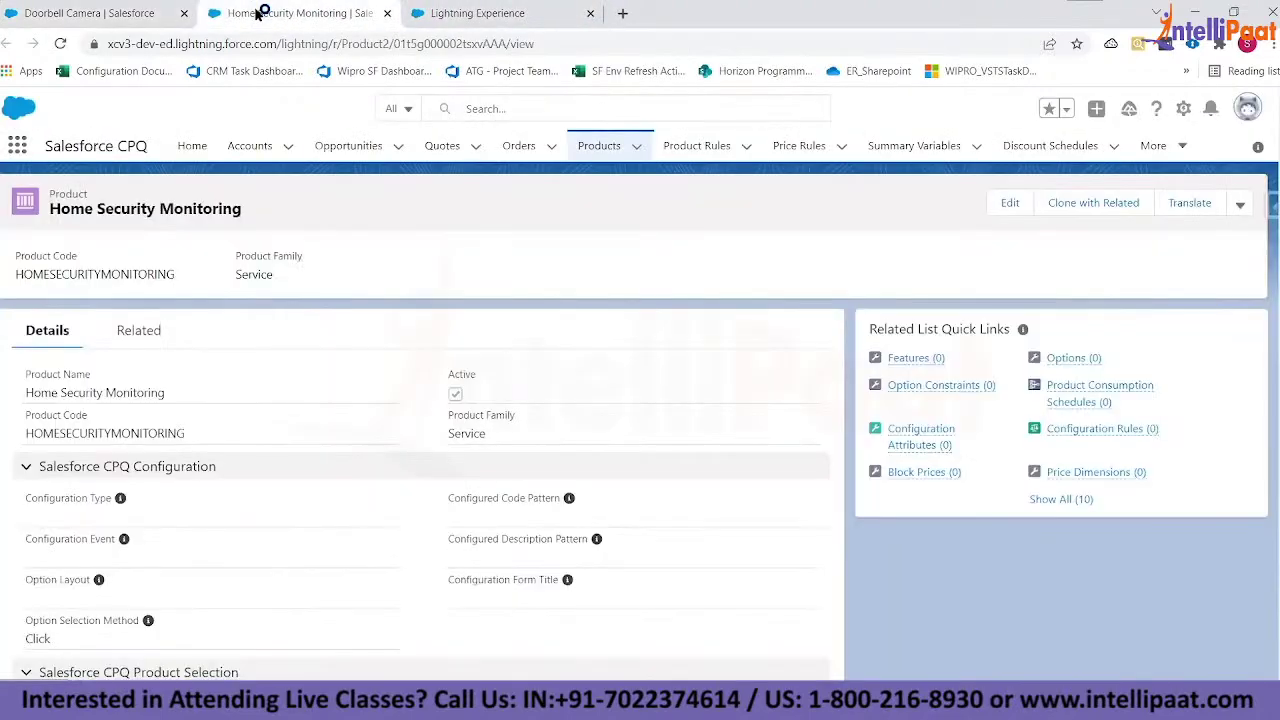
pyautogui.click(84, 13)
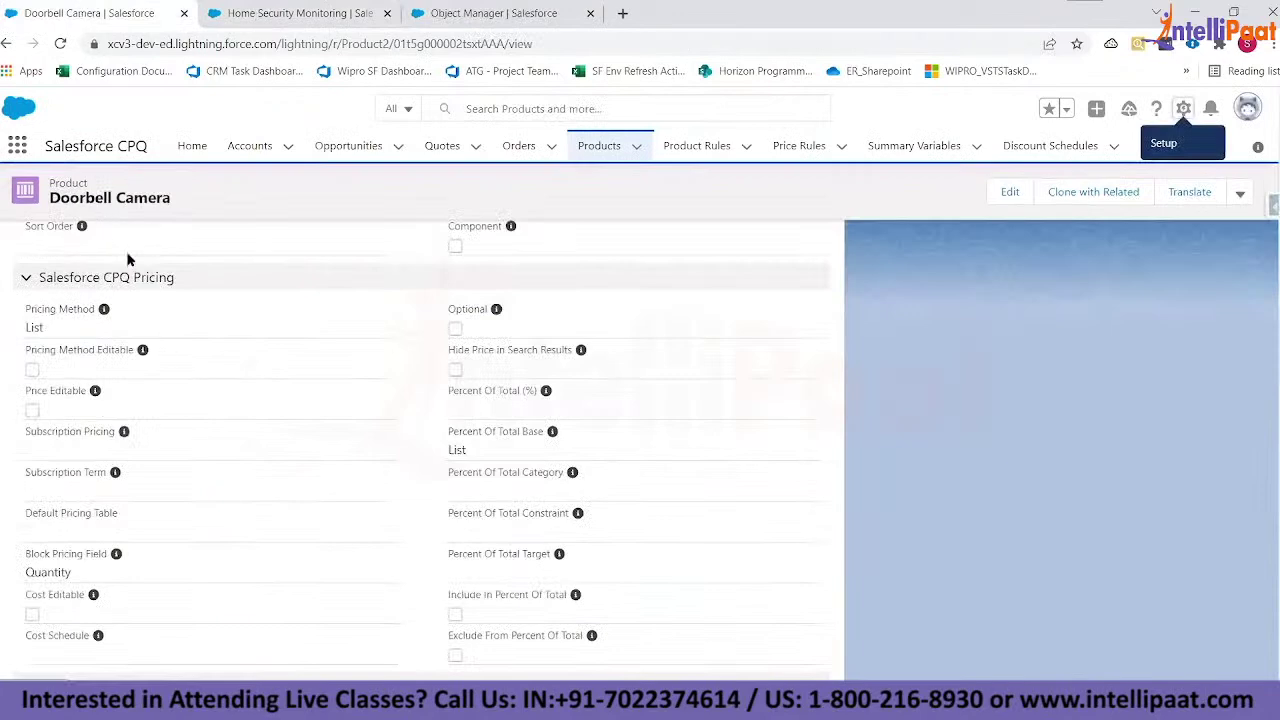
pyautogui.click(262, 13)
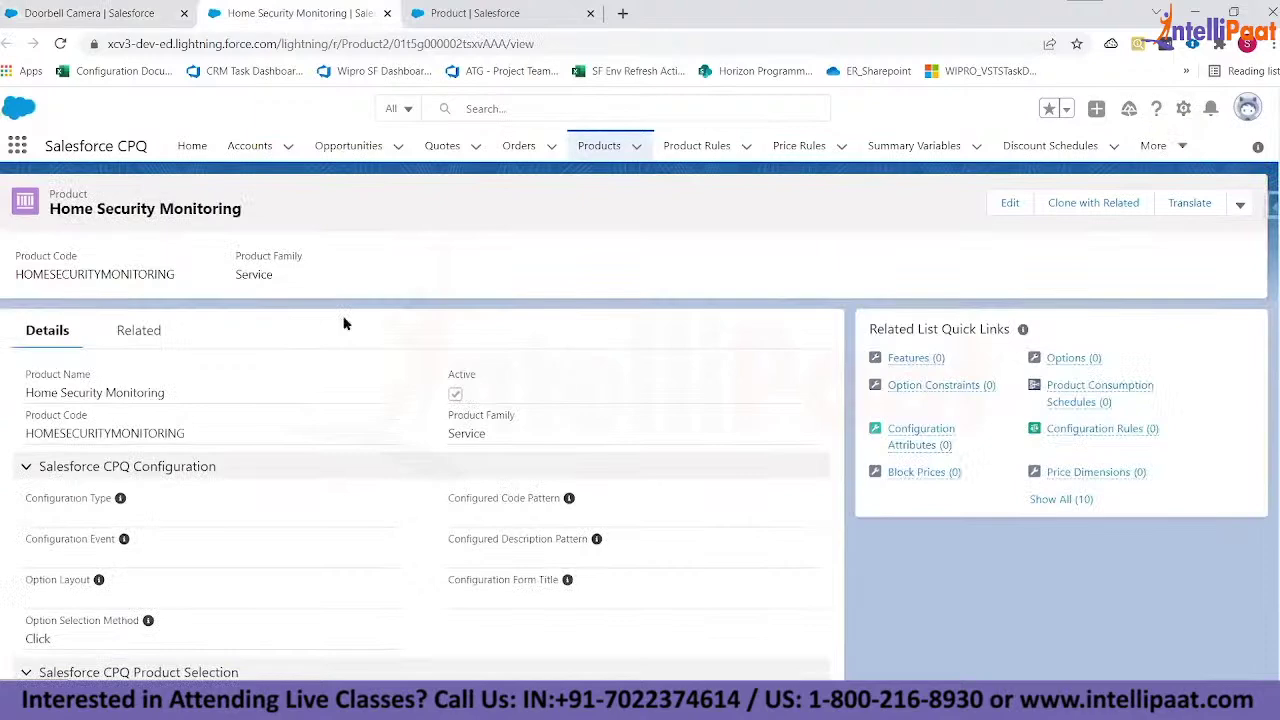
pyautogui.scroll(-3, 343, 323)
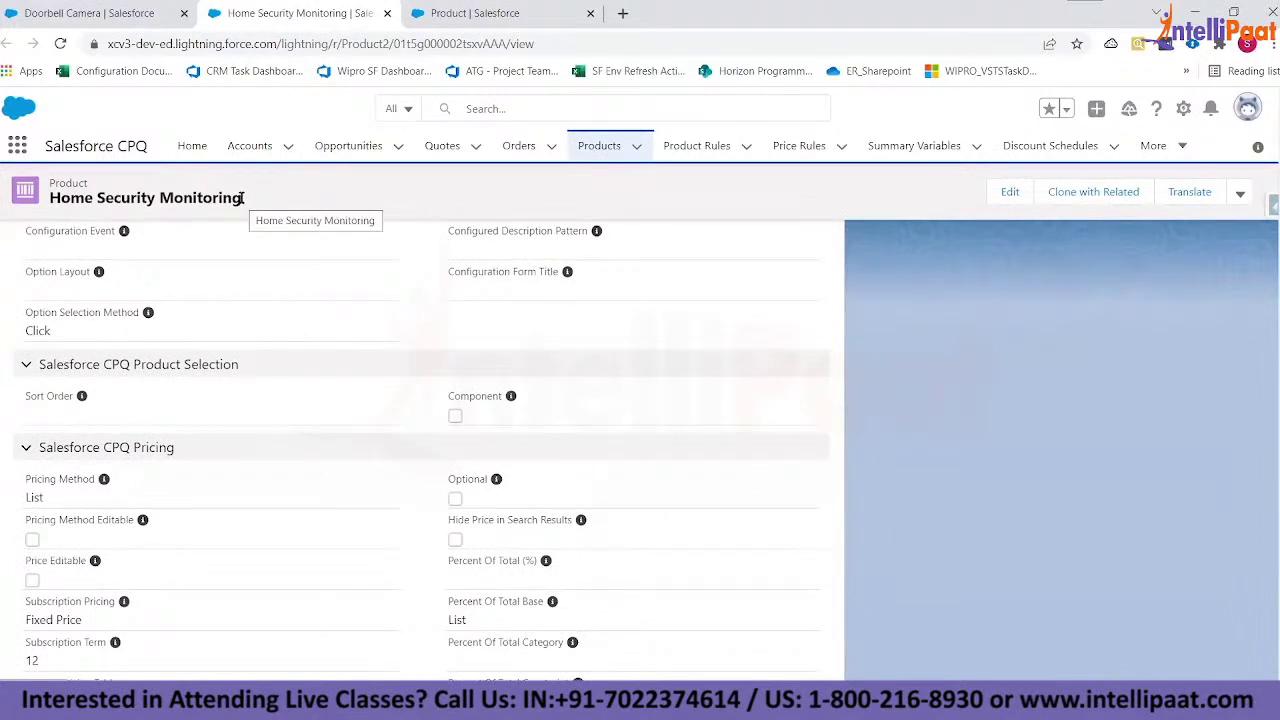
# - Examine the Subscription Pricing and Subscription Term fields in Home Security Monitoring's Salesforce CPQ Pricing section
pyautogui.scroll(-1, 240, 198)
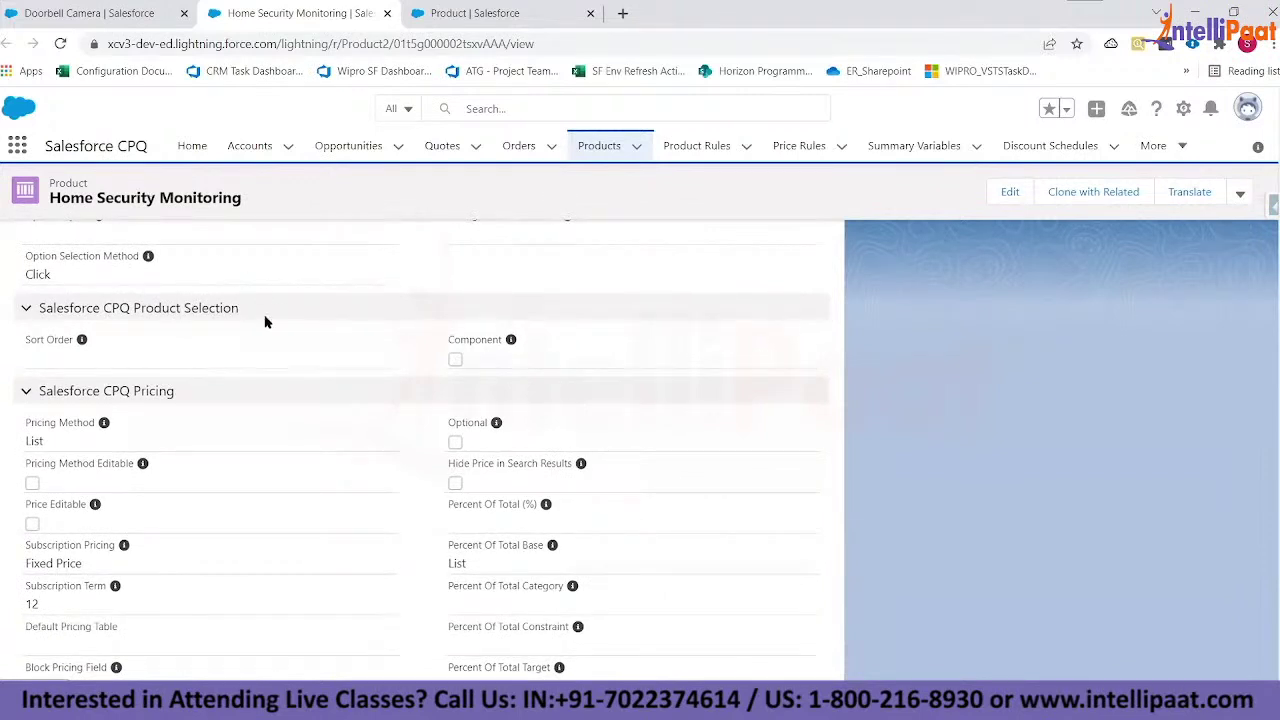
pyautogui.scroll(-1, 272, 350)
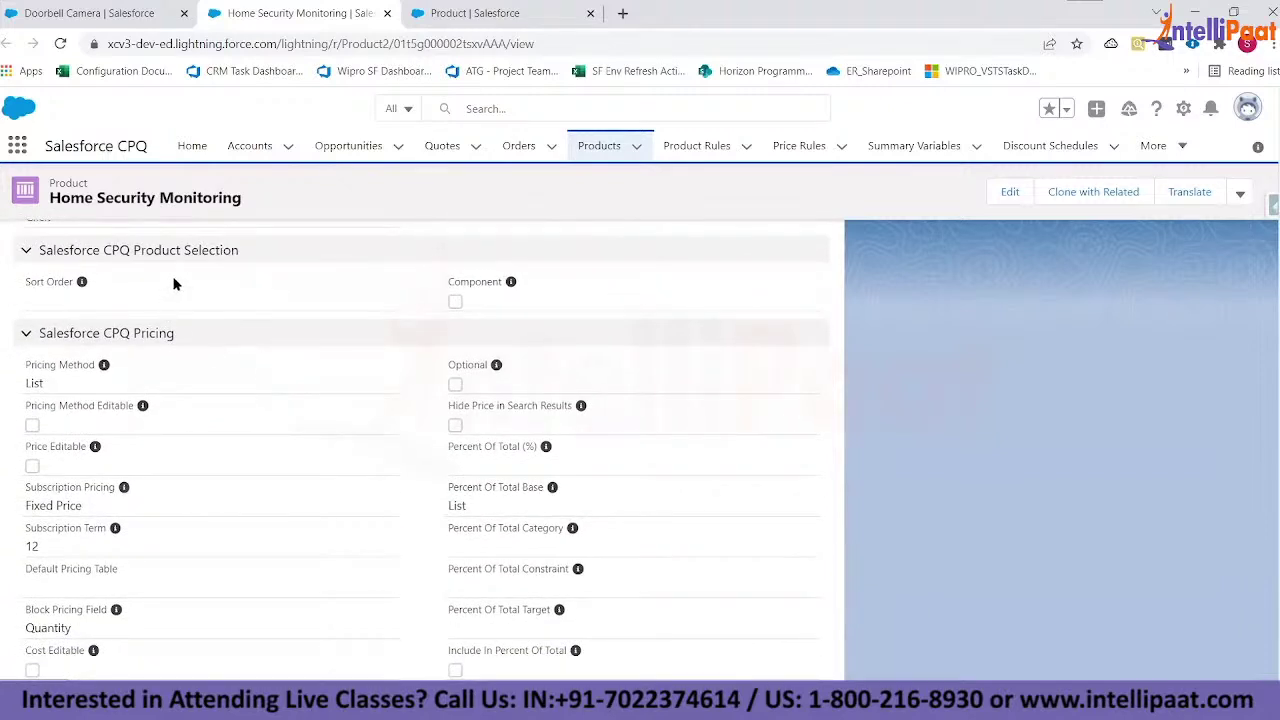
pyautogui.scroll(-1, 173, 284)
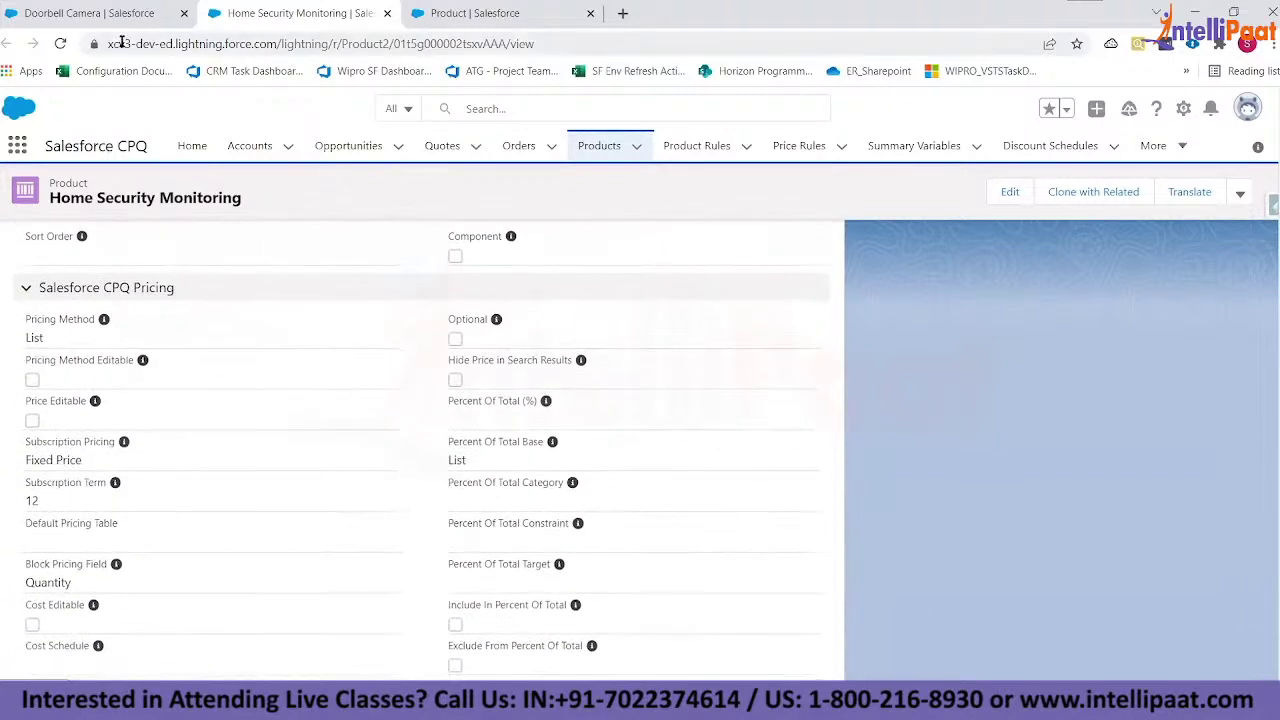
pyautogui.moveTo(24, 442); pyautogui.dragTo(114, 442)
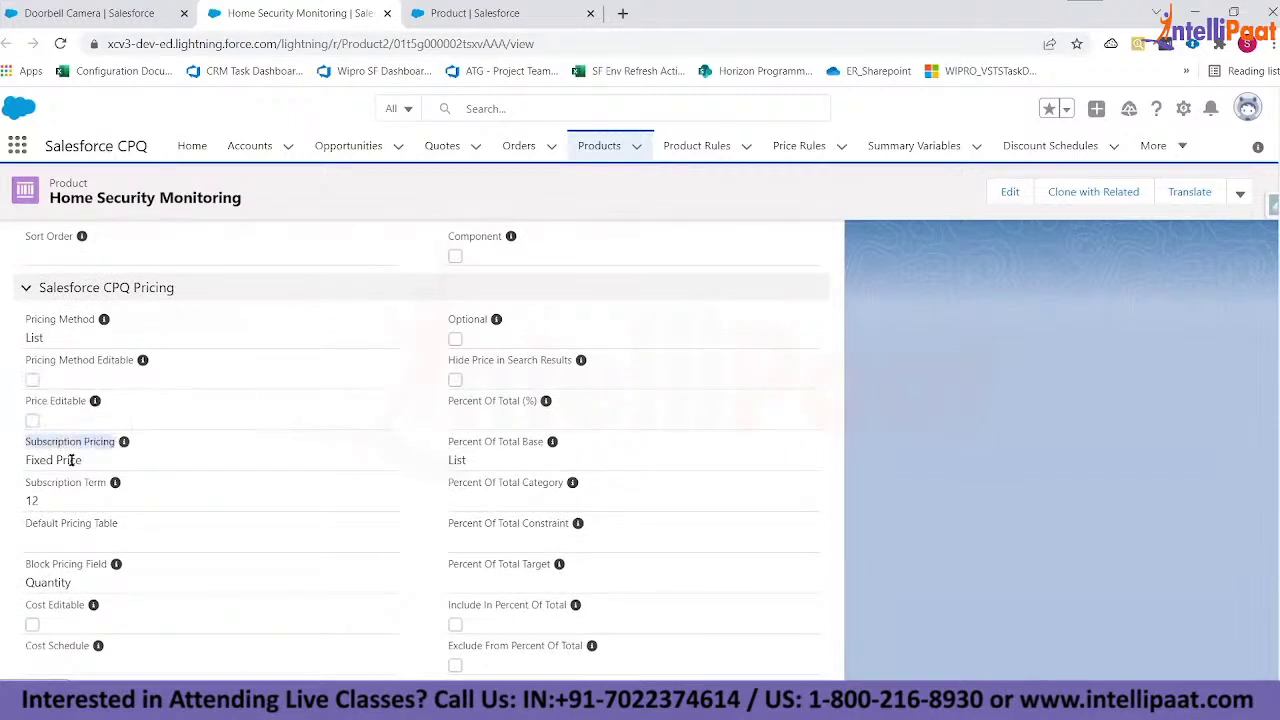
pyautogui.moveTo(25, 483); pyautogui.dragTo(105, 482)
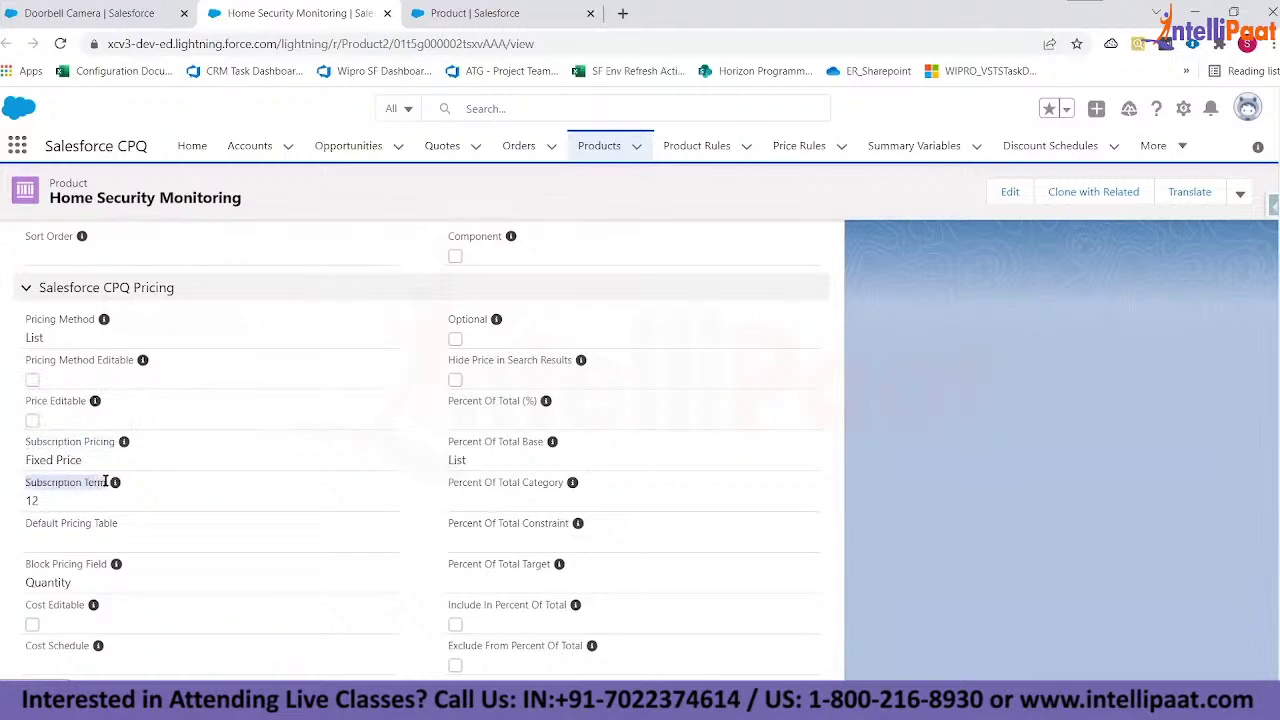
# - Check Home Security Monitoring's Subscription Type in the Salesforce CPQ Workflow section and read the help text for Subscription Pricing
pyautogui.scroll(-10, 33, 503)
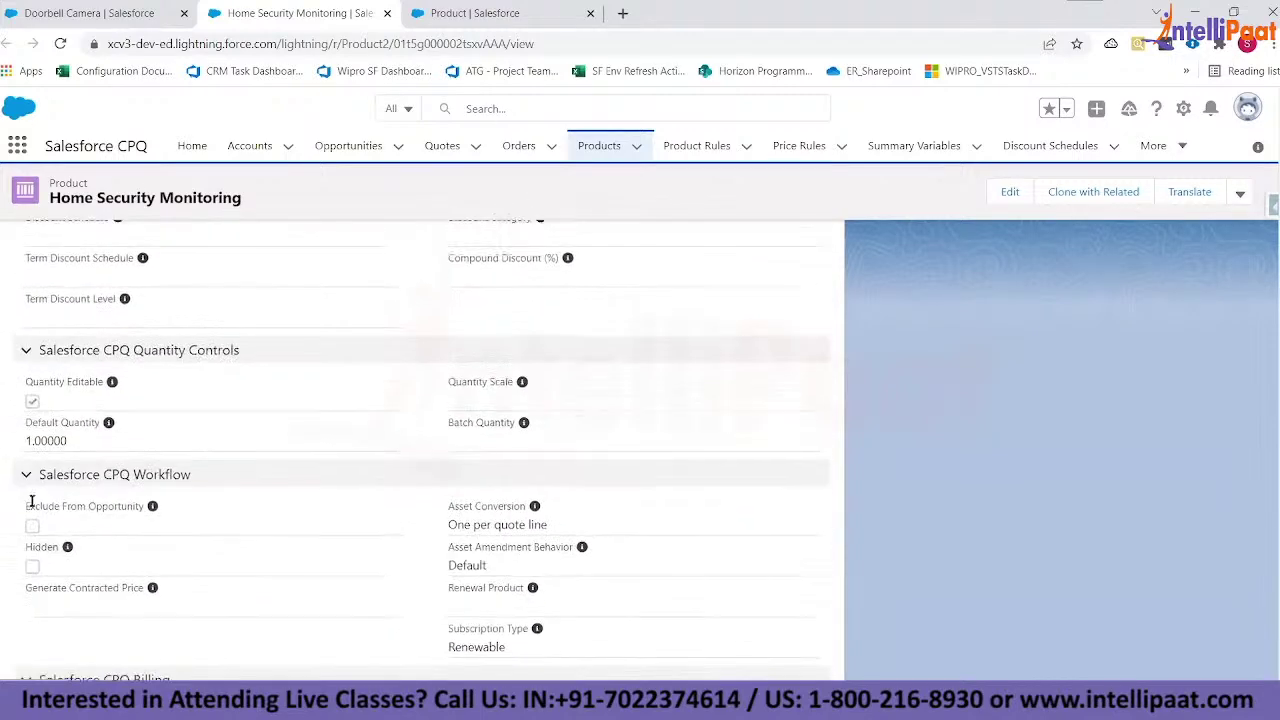
pyautogui.moveTo(449, 401); pyautogui.dragTo(528, 401)
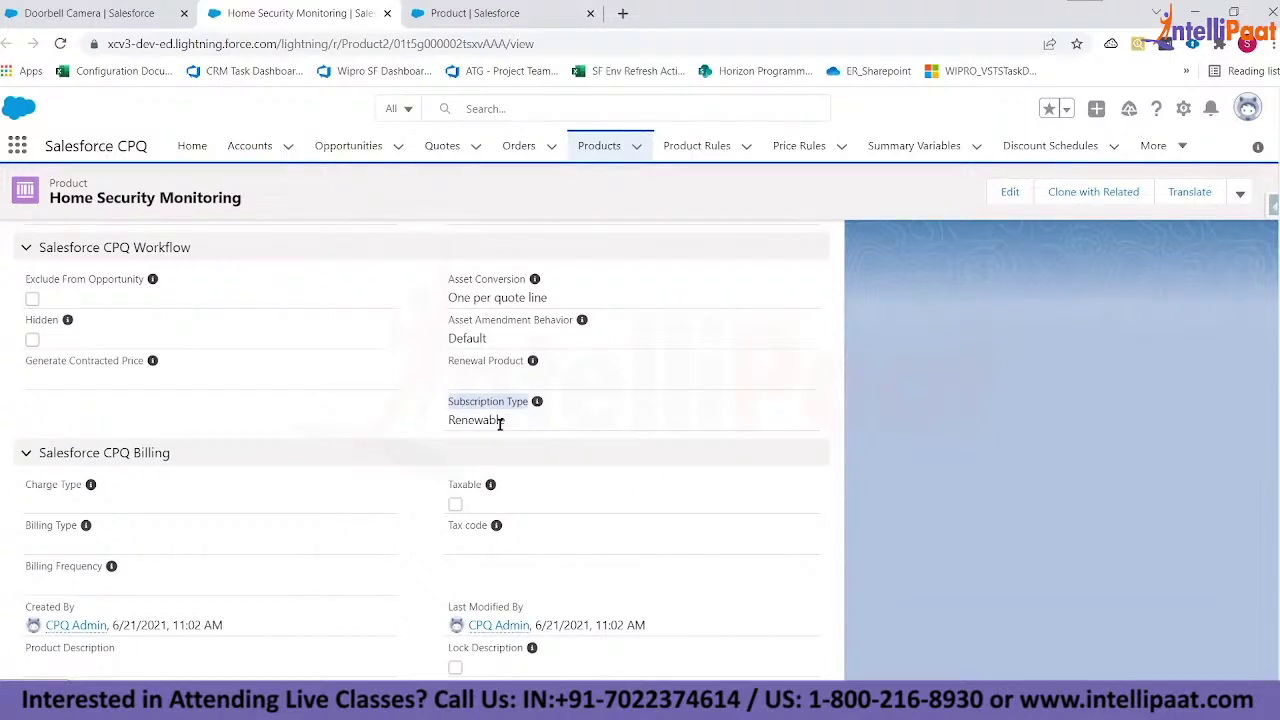
pyautogui.scroll(5, 500, 422)
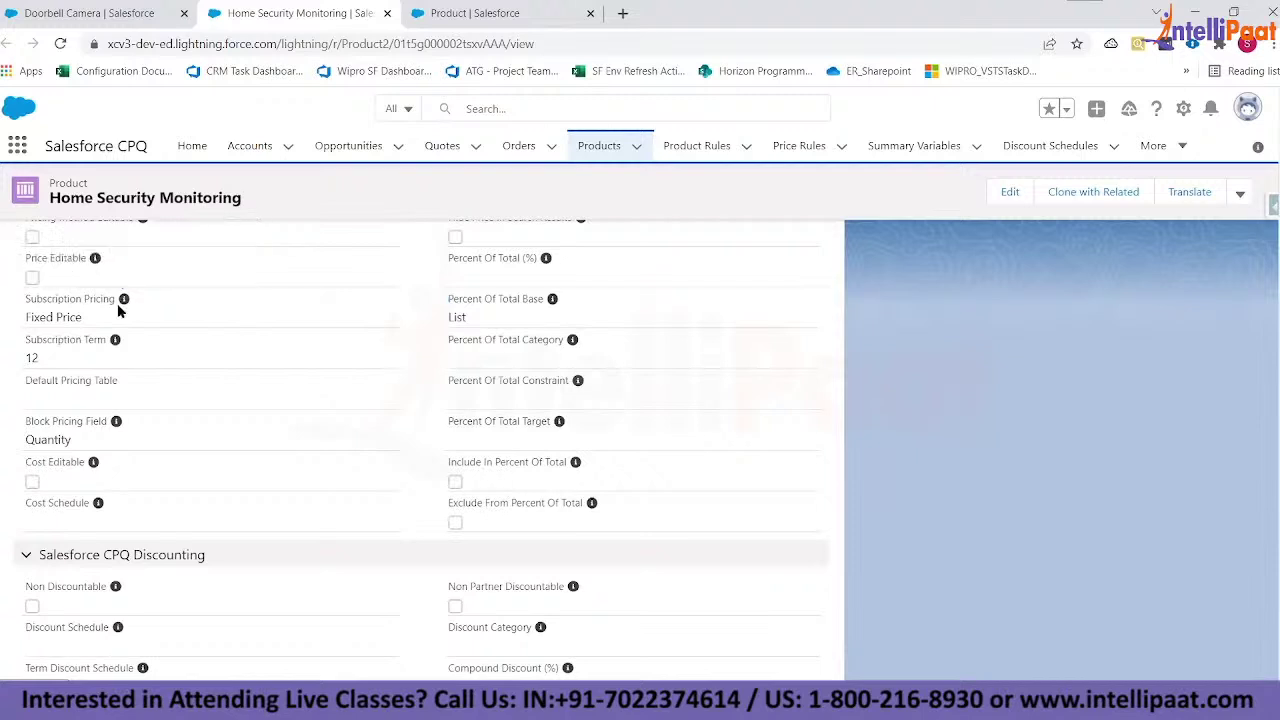
pyautogui.moveTo(121, 303)
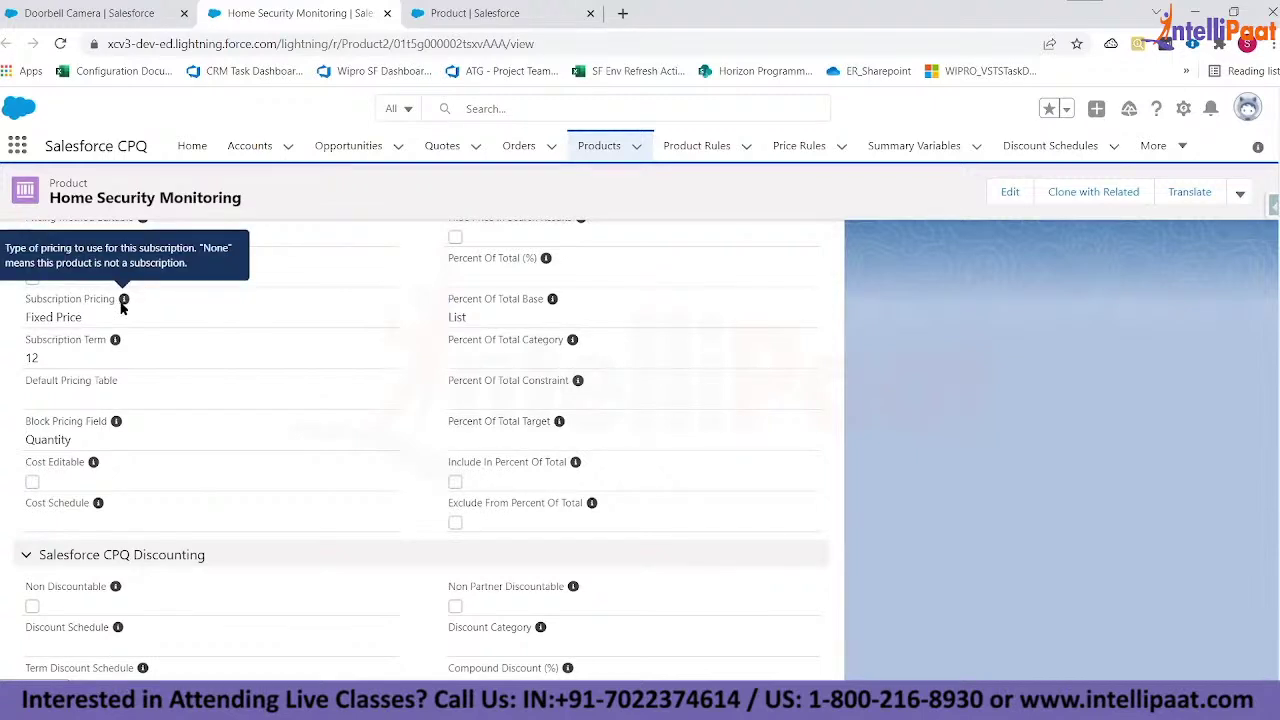
# - Open Home Security Monitoring for editing and examine the Subscription Pricing options and the Subscription Term field
pyautogui.click(1012, 192)
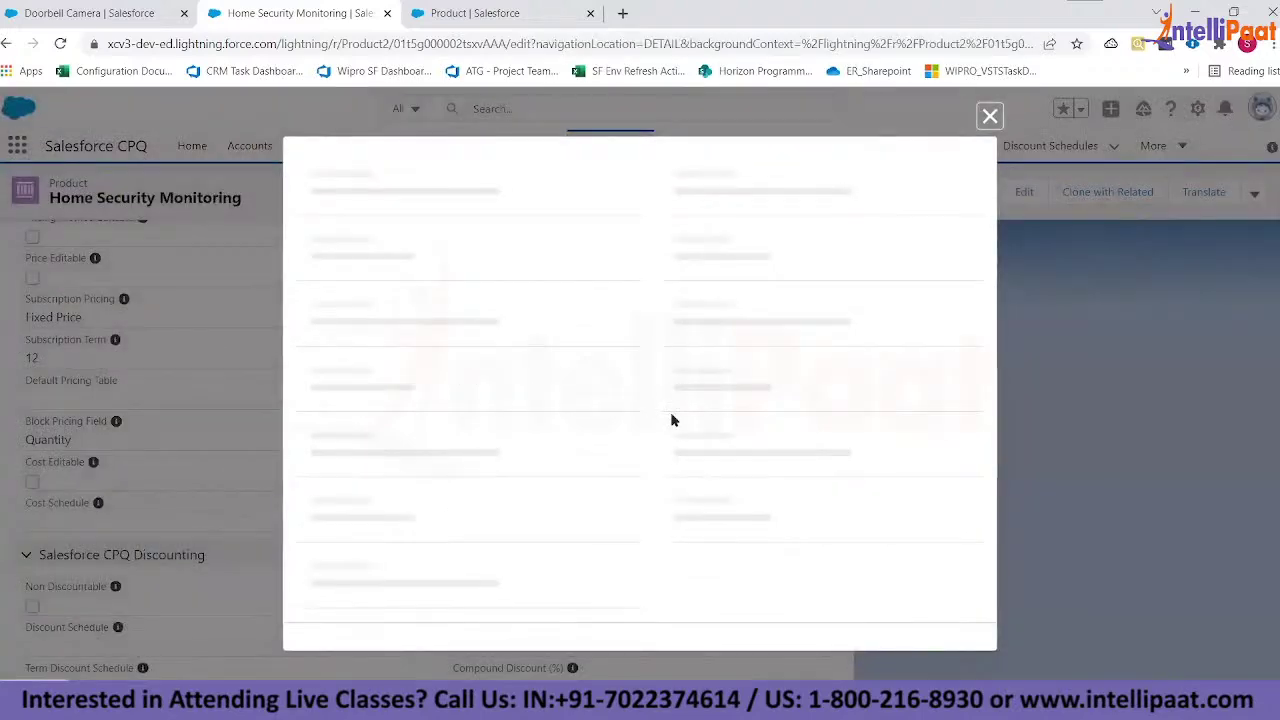
pyautogui.scroll(-9, 672, 420)
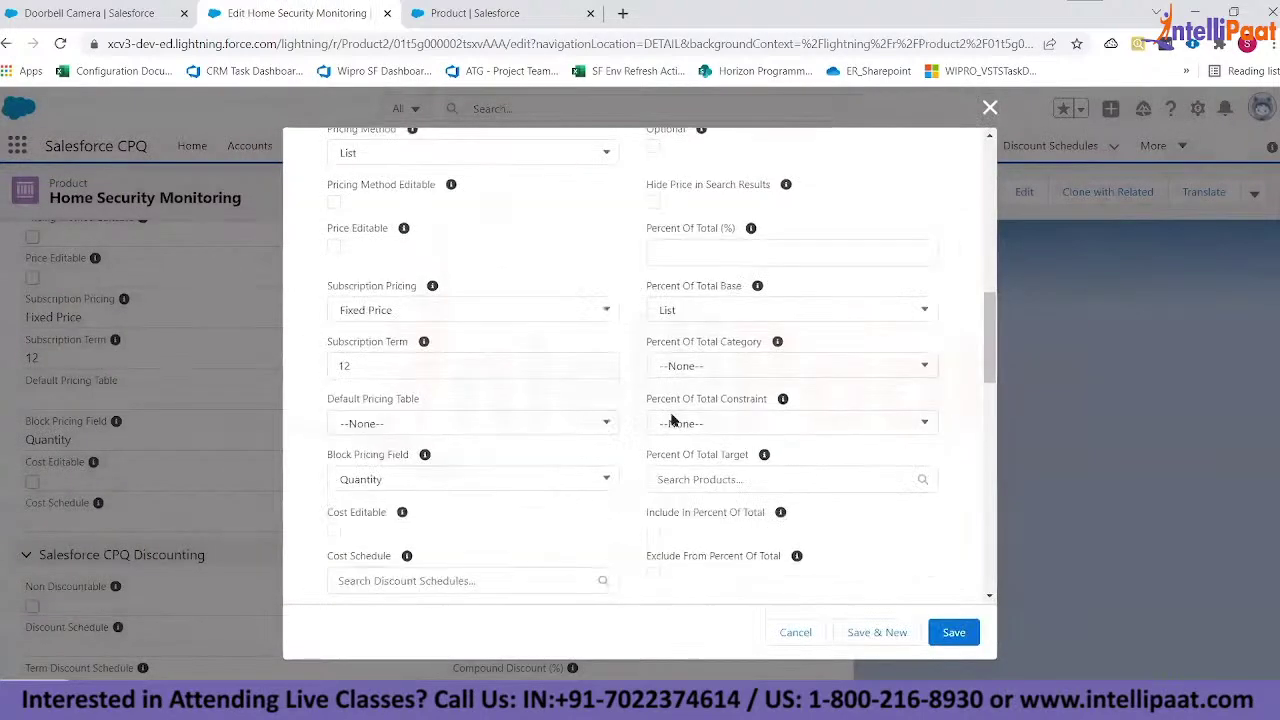
pyautogui.click(380, 310)
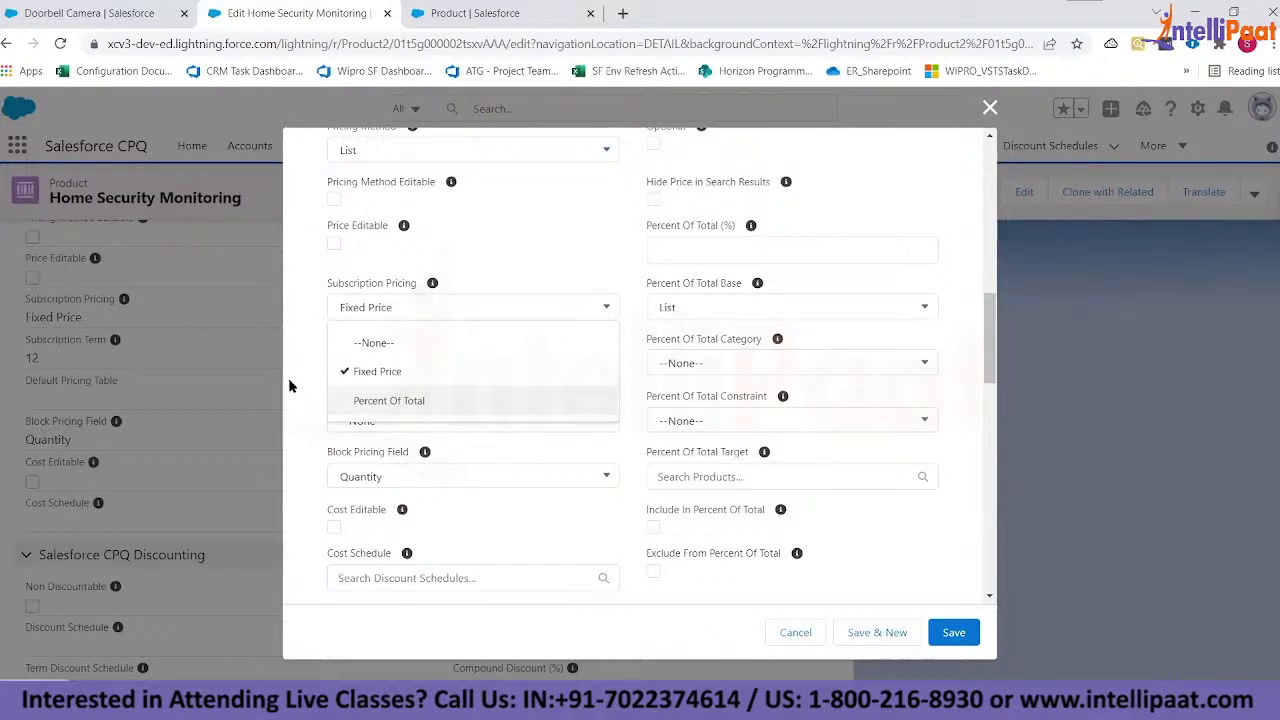
pyautogui.click(445, 290)
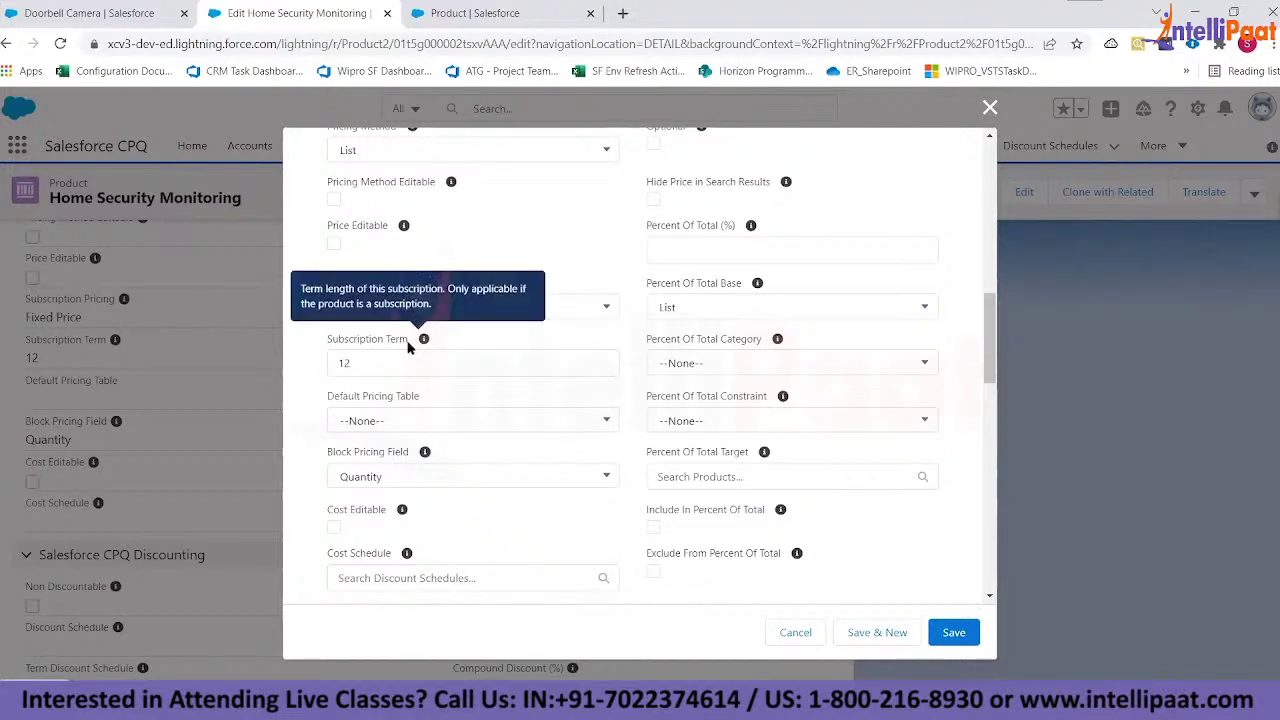
pyautogui.doubleClick(338, 363)
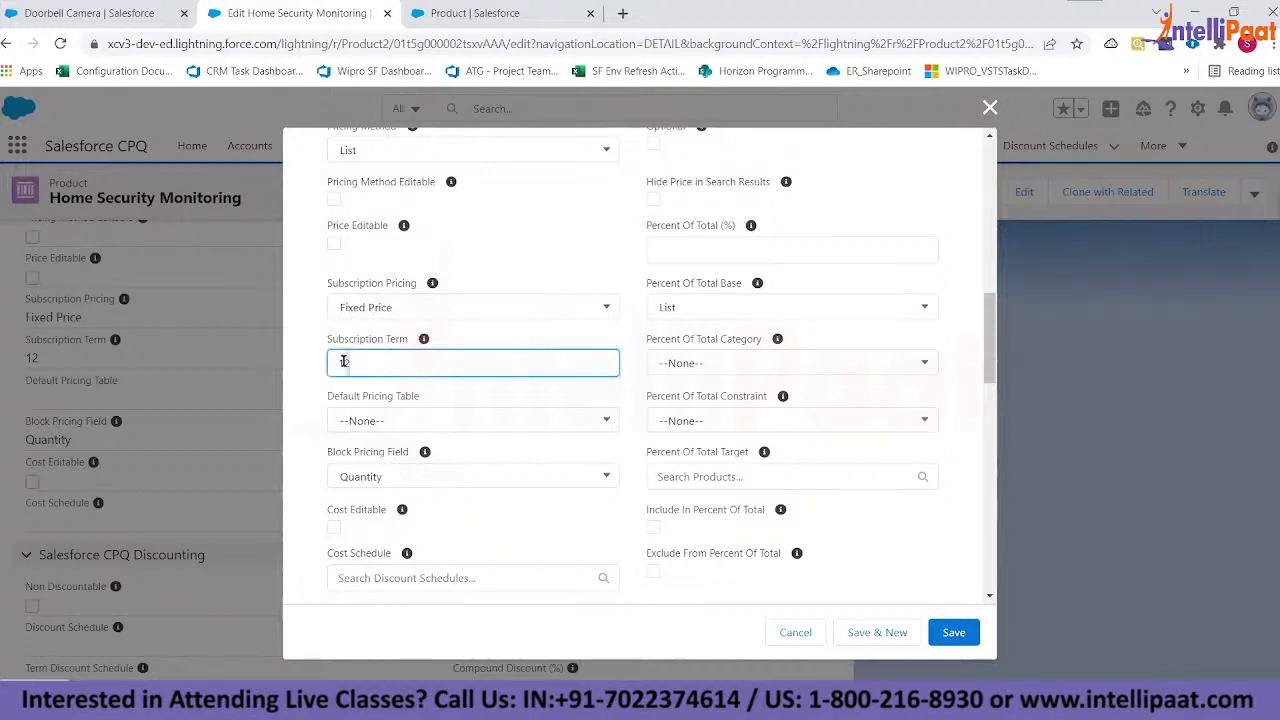
pyautogui.click(451, 397)
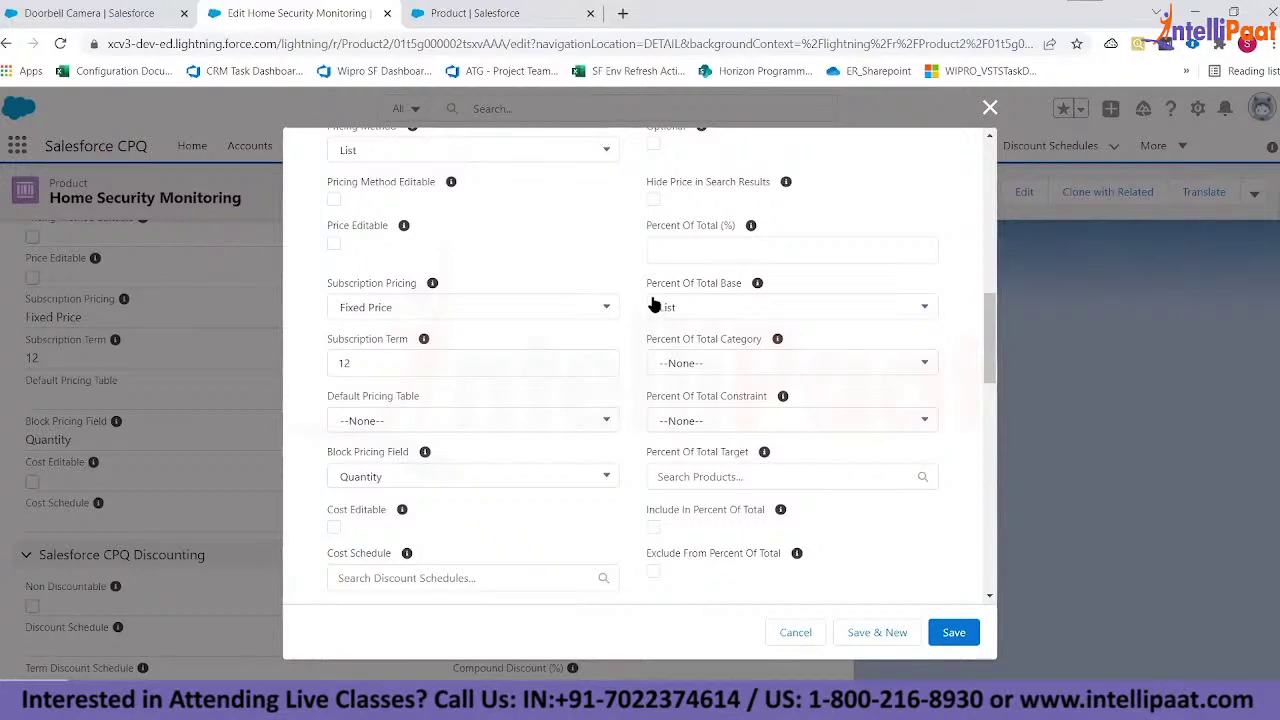
# - Examine the Subscription Type options in the edit form's Salesforce CPQ Workflow section without saving any changes
pyautogui.scroll(-10, 587, 364)
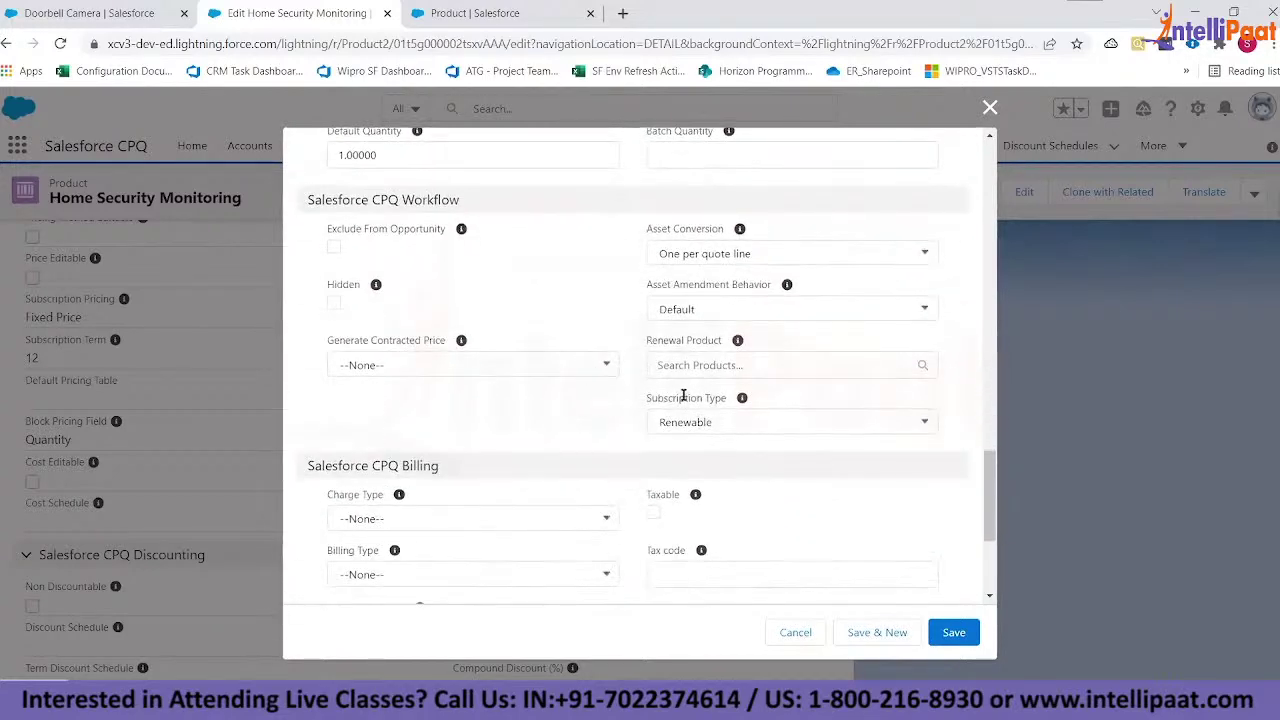
pyautogui.moveTo(731, 403)
pyautogui.click(727, 428)
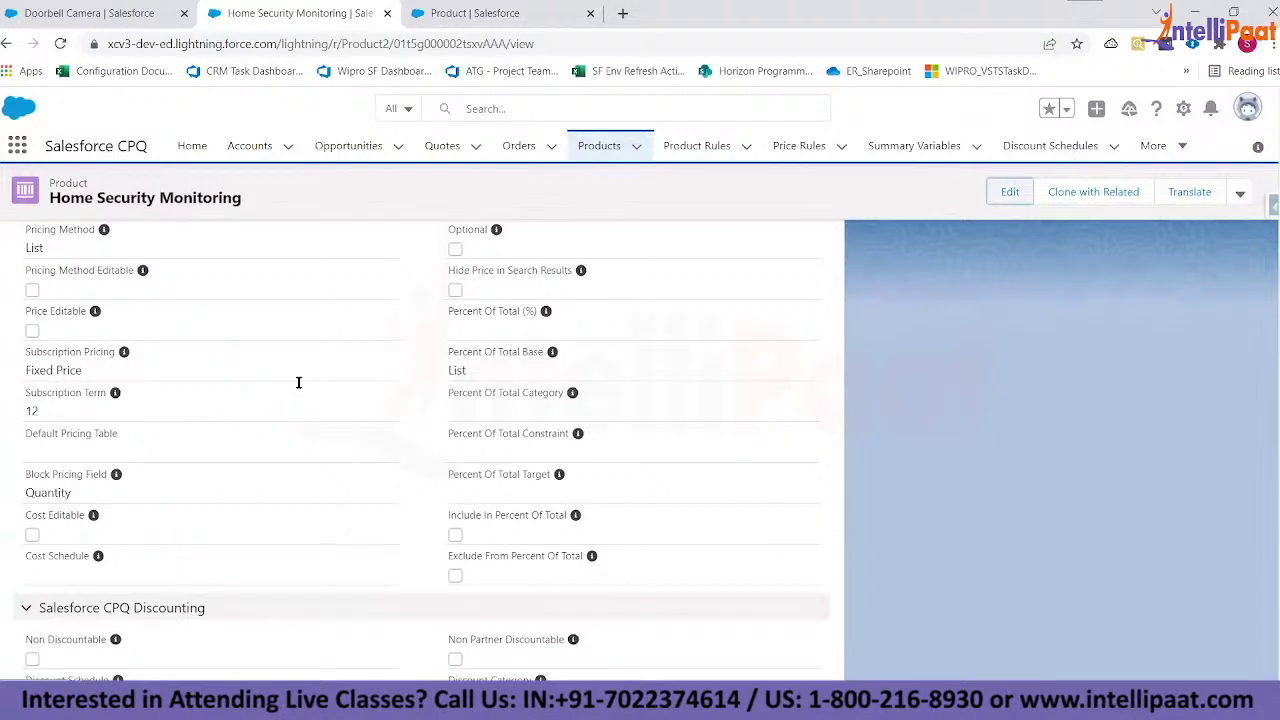
# - Show all related list quick links for Home Security Monitoring and preview its Price Books list
pyautogui.scroll(1, 298, 382)
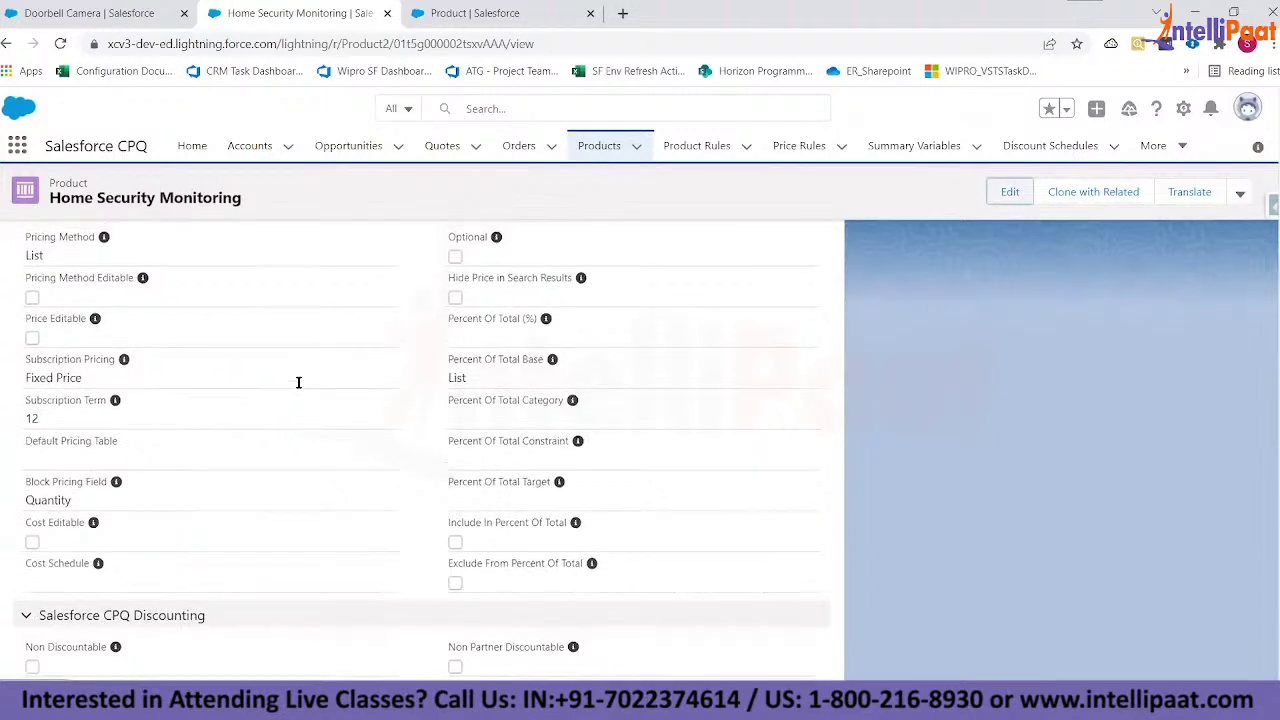
pyautogui.scroll(-3, 771, 505)
pyautogui.scroll(3, 771, 505)
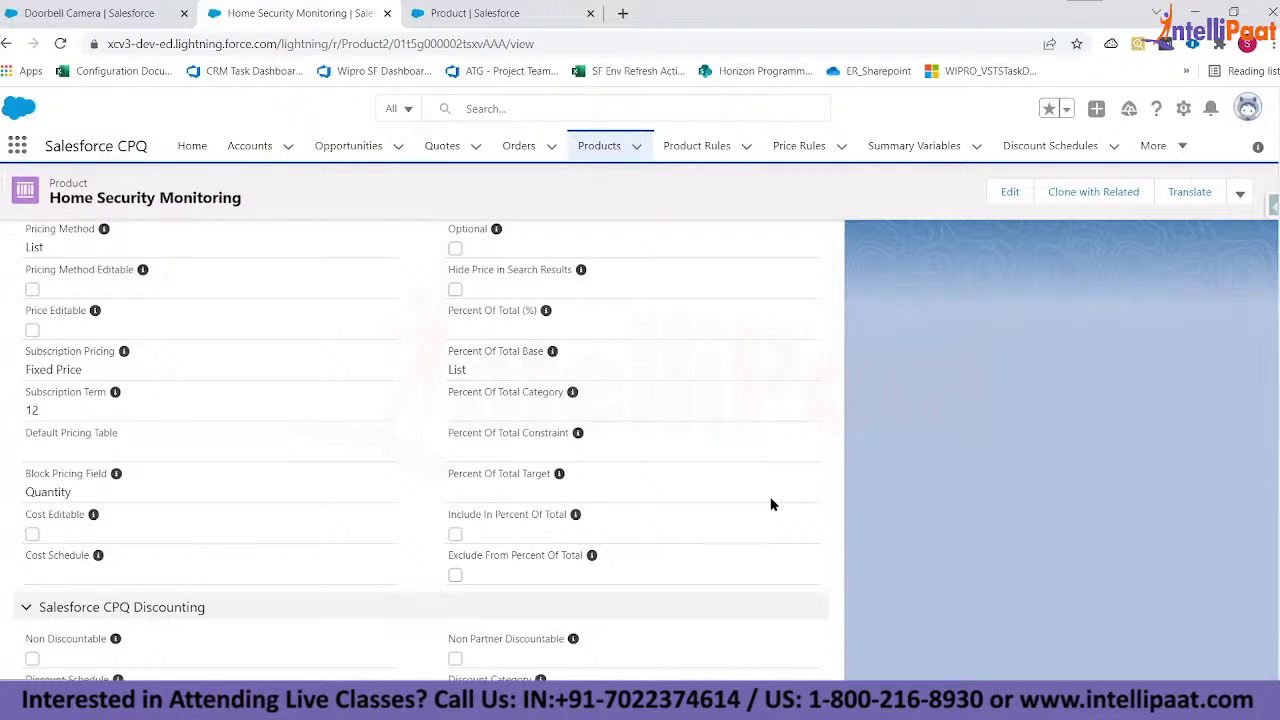
pyautogui.scroll(1, 771, 504)
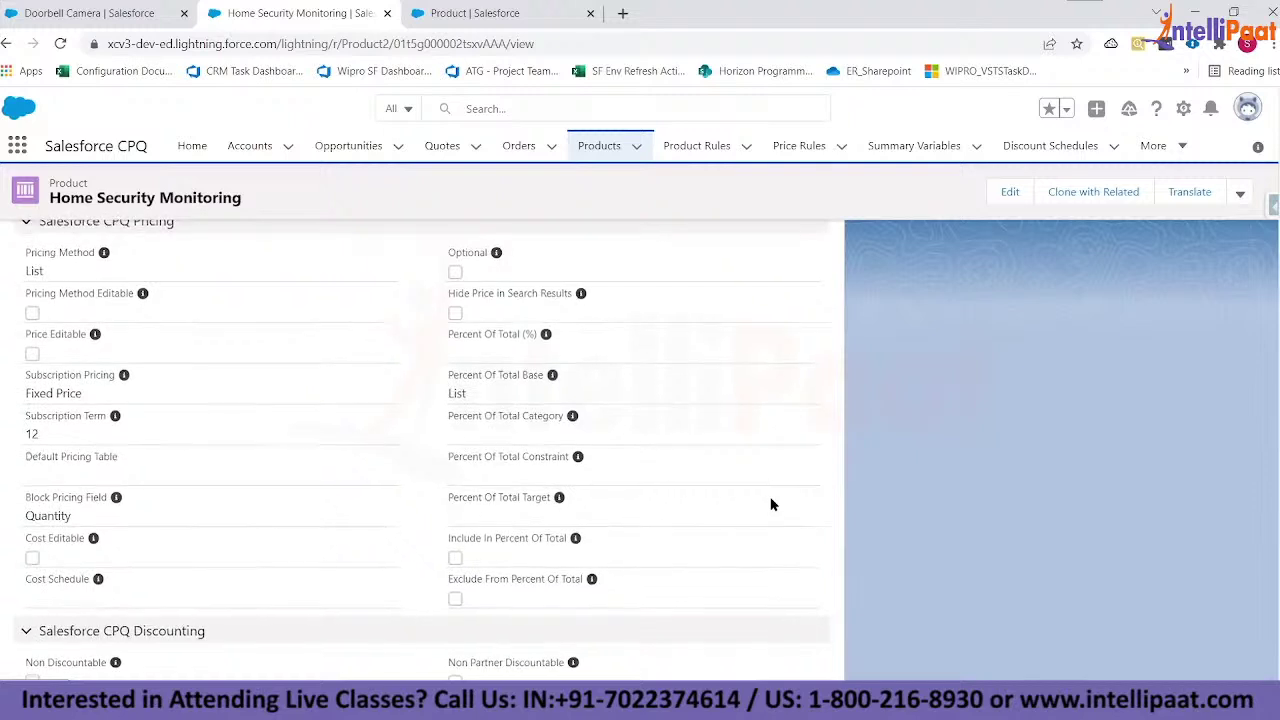
pyautogui.scroll(1, 771, 504)
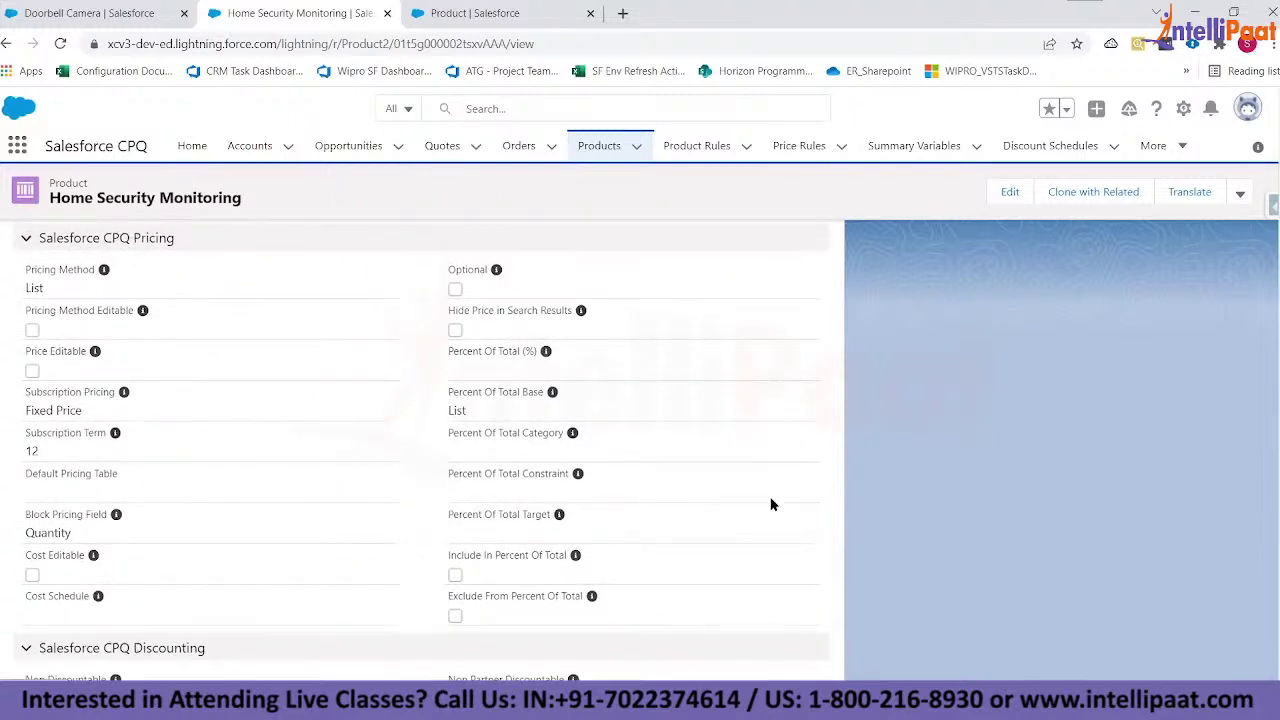
pyautogui.scroll(1, 771, 504)
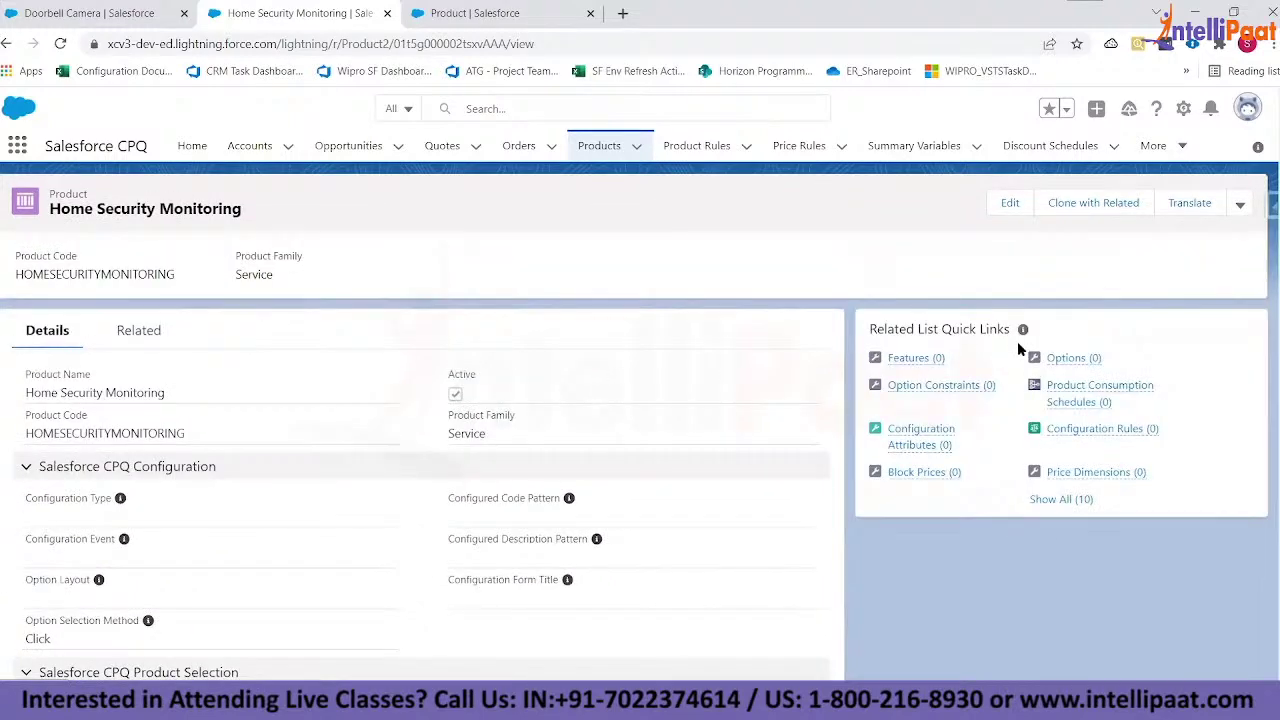
pyautogui.click(1040, 500)
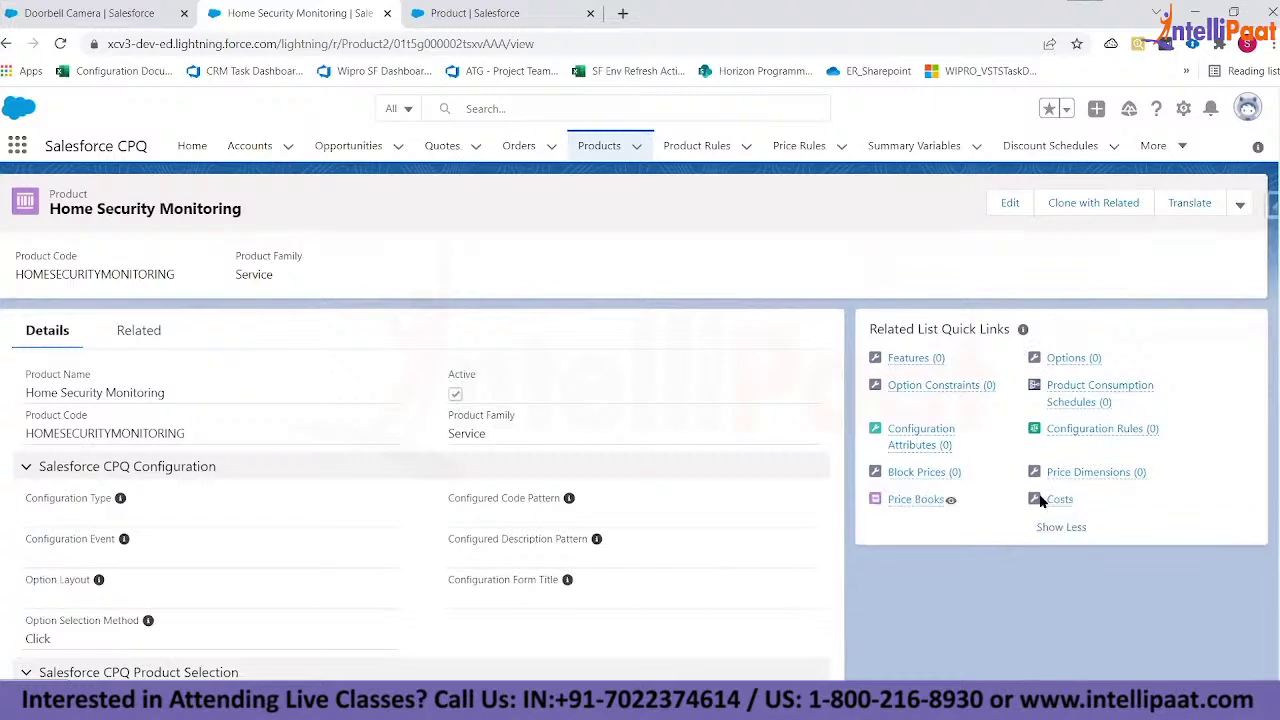
pyautogui.moveTo(912, 511)
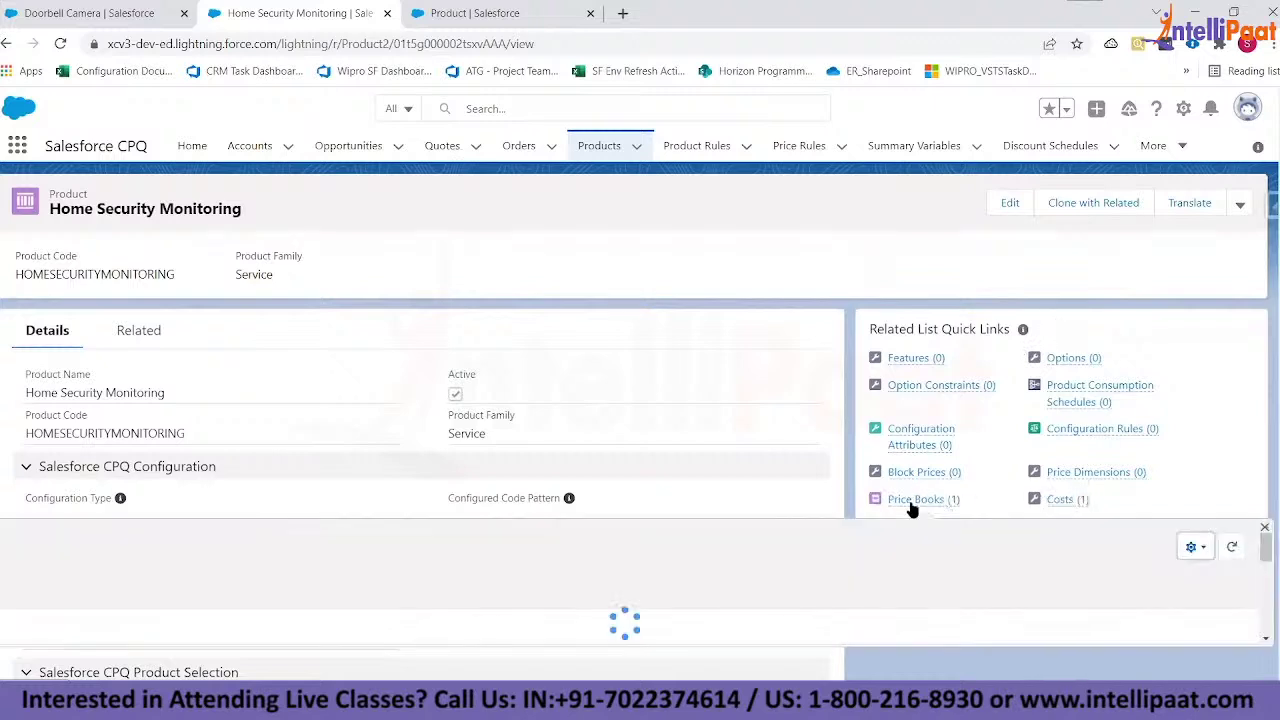
pyautogui.scroll(-1, 986, 508)
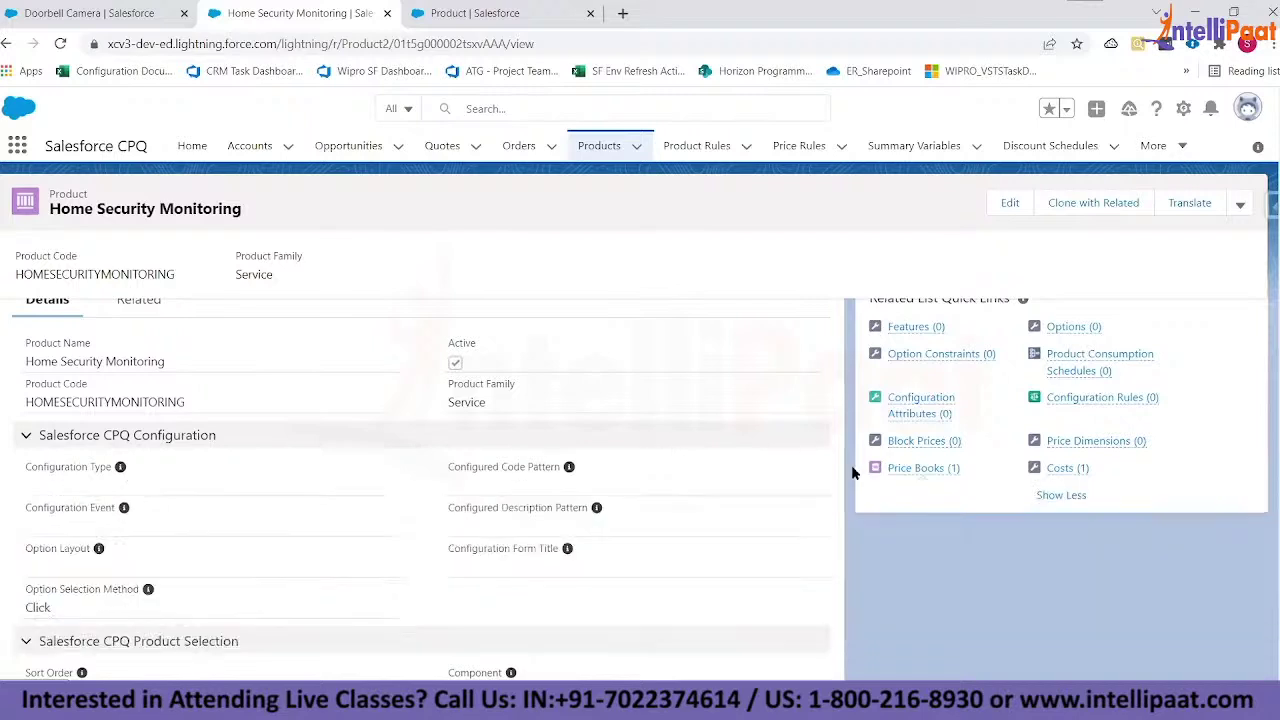
pyautogui.moveTo(905, 472)
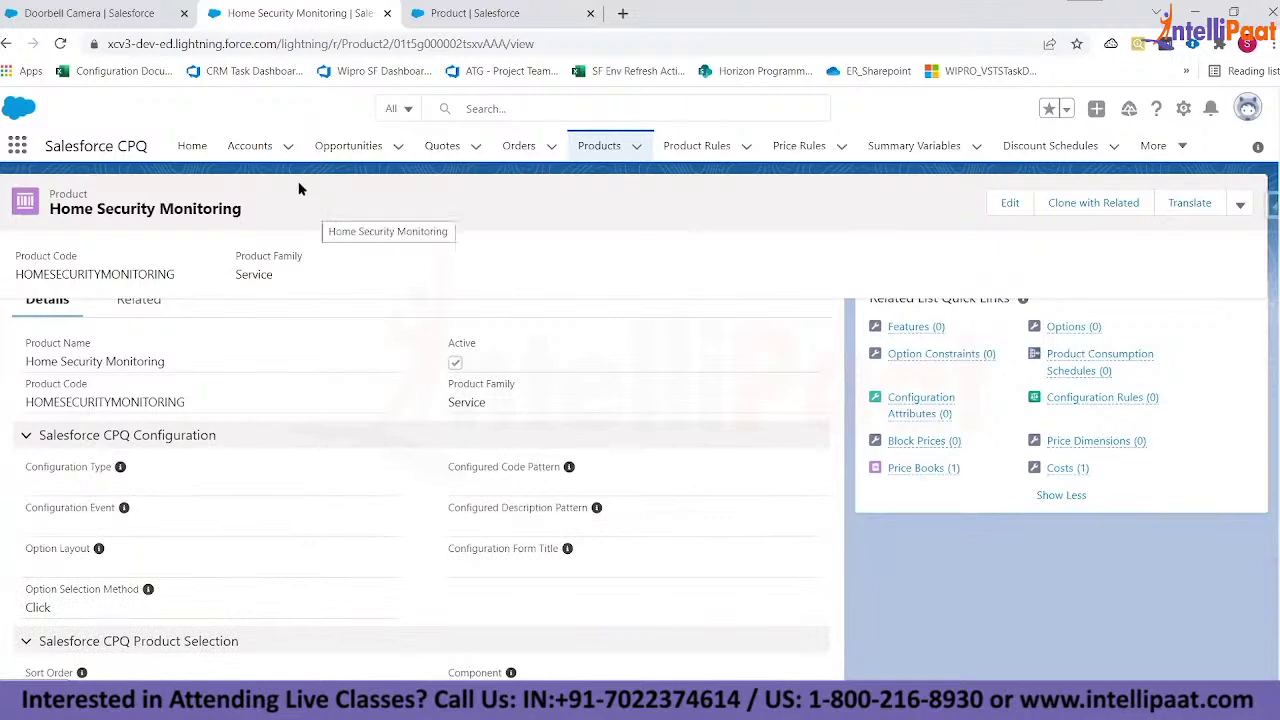
# - Switch to the Doorbell Camera record, show all its related list quick links and check its Price Books entry
pyautogui.click(67, 8)
pyautogui.scroll(4, 1103, 420)
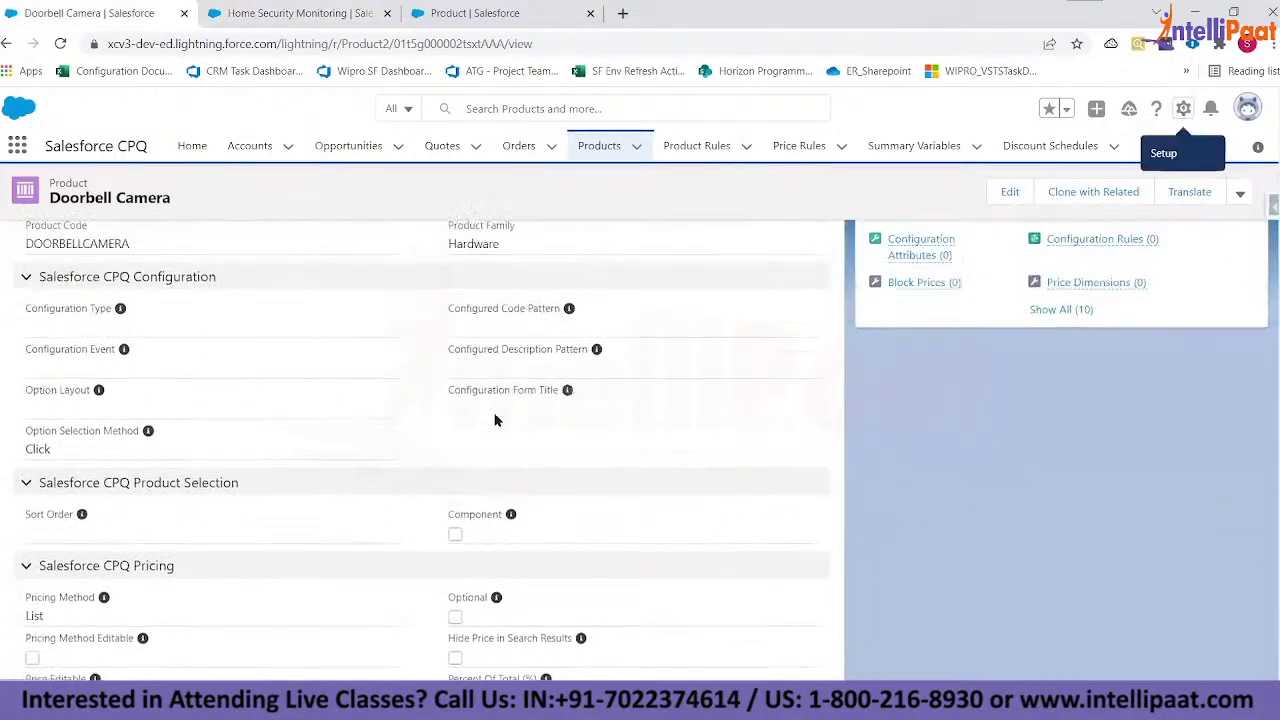
pyautogui.click(1034, 396)
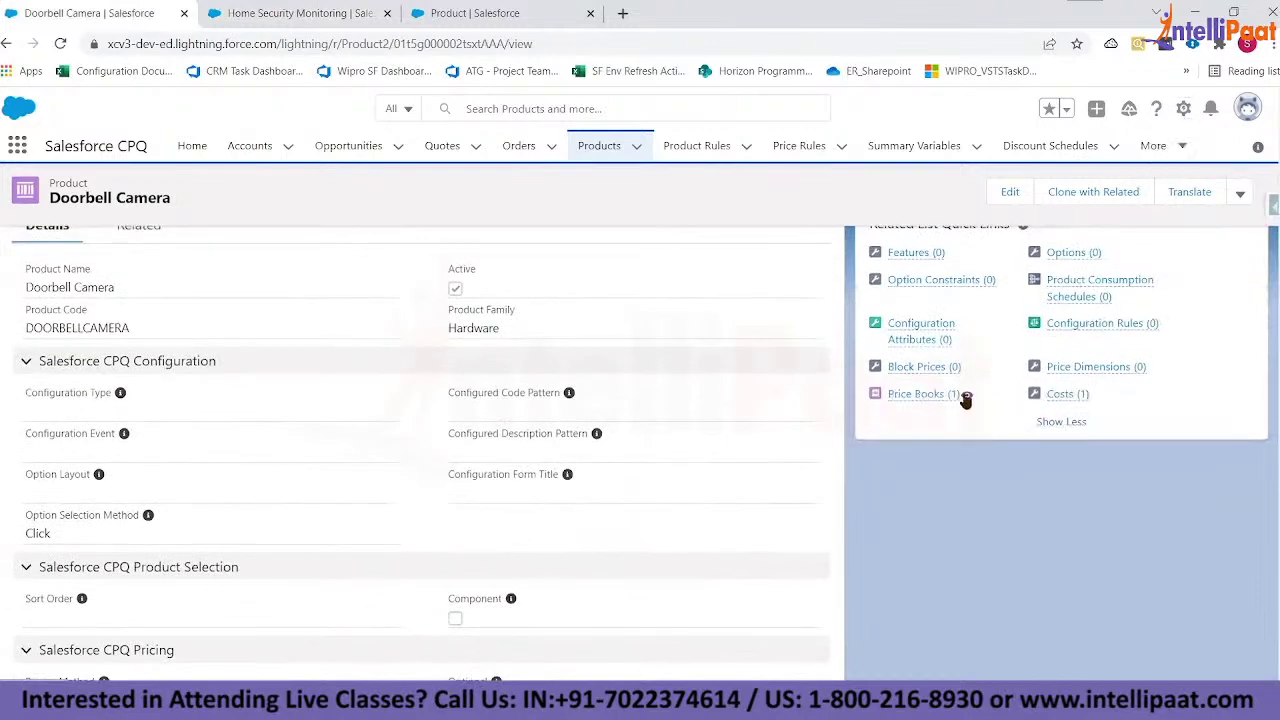
pyautogui.moveTo(937, 397)
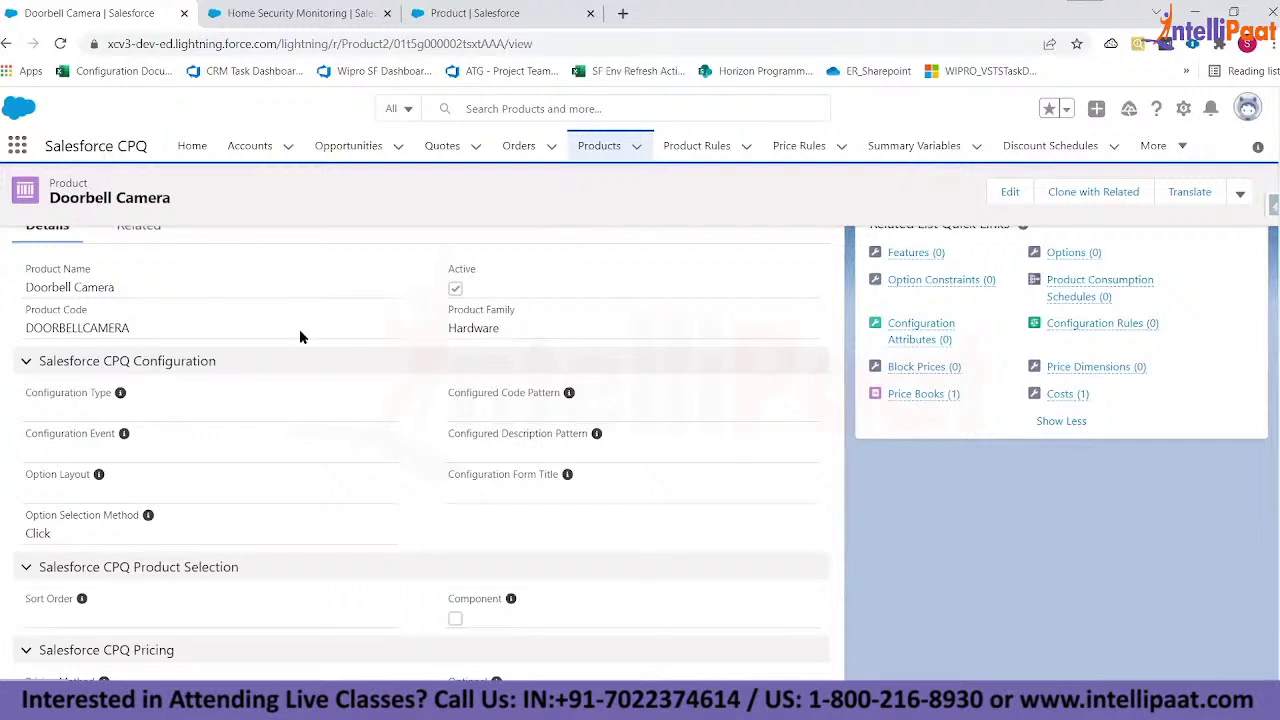
# - Review the Doorbell Camera's configuration, pricing, discounting and quantity control fields
pyautogui.scroll(-3, 299, 331)
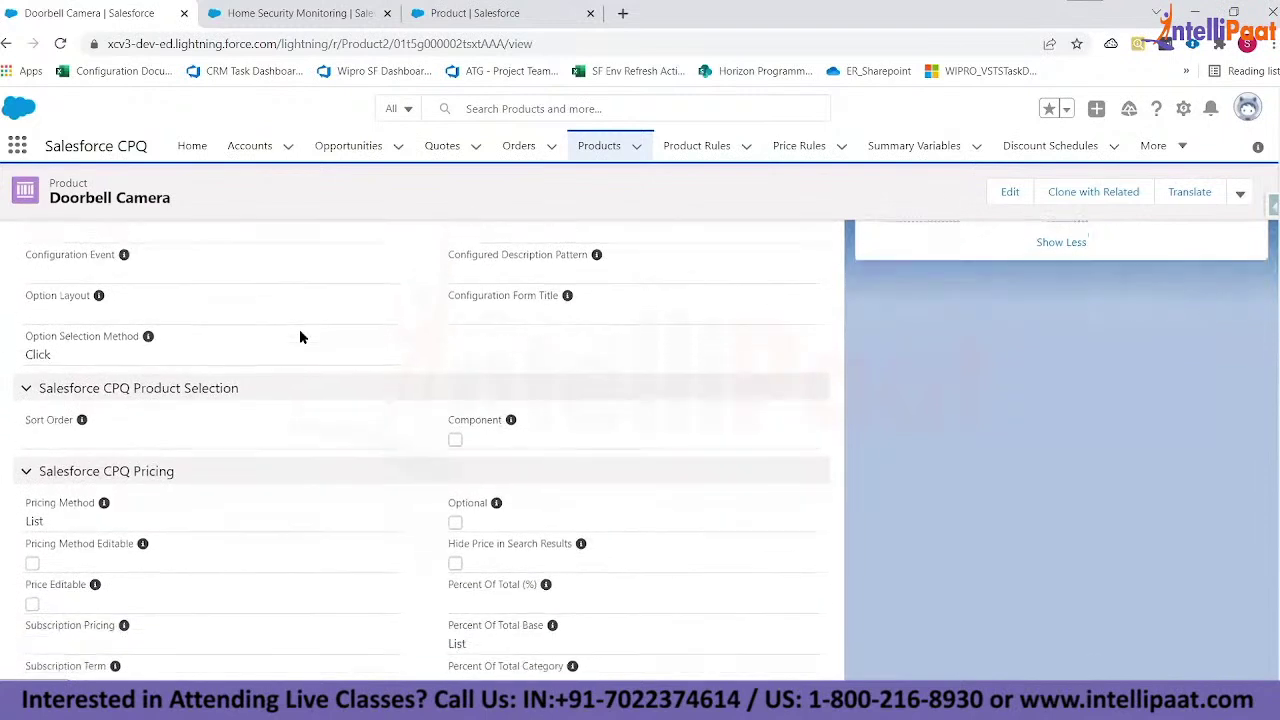
pyautogui.scroll(-1, 299, 337)
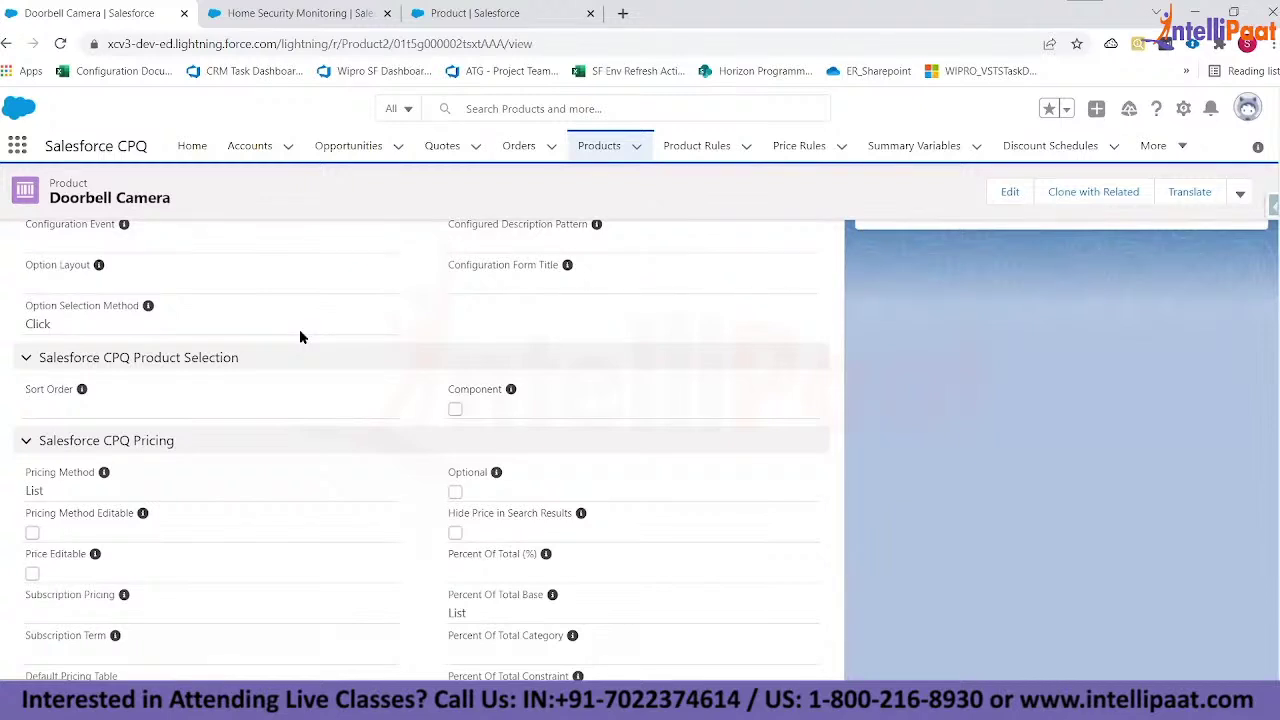
pyautogui.scroll(-1, 300, 337)
pyautogui.scroll(5, 299, 337)
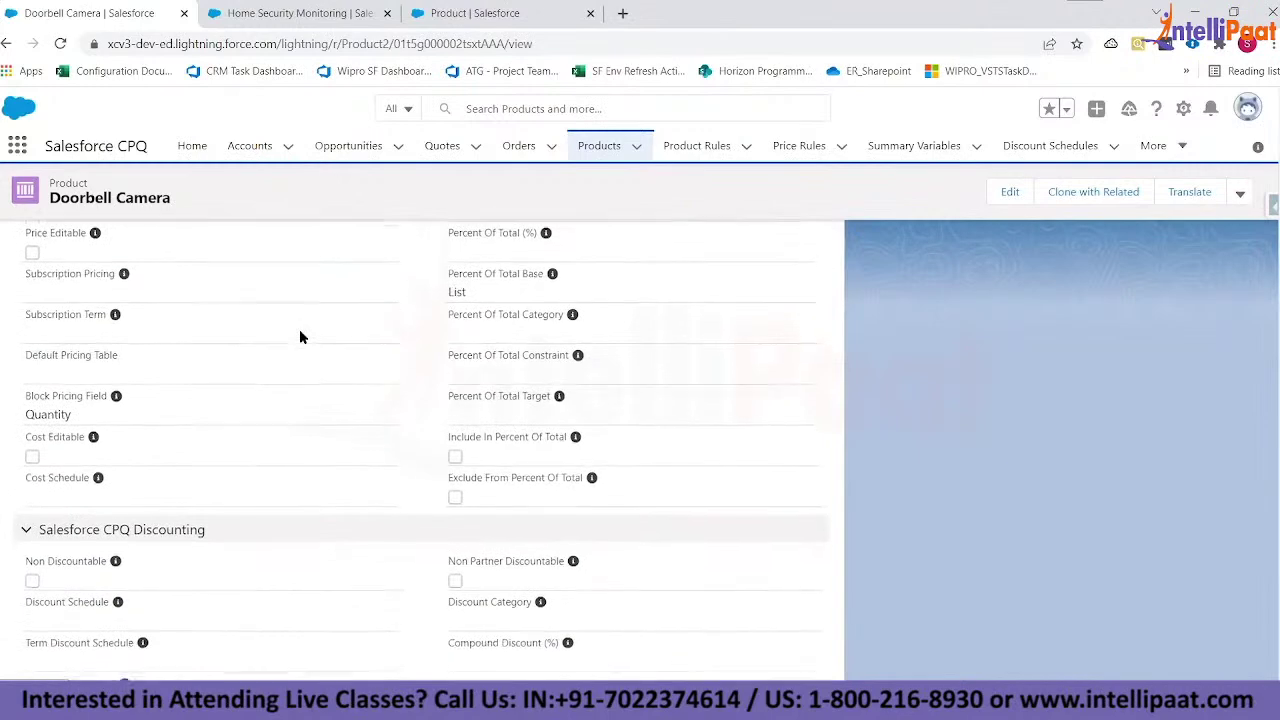
pyautogui.scroll(1, 300, 334)
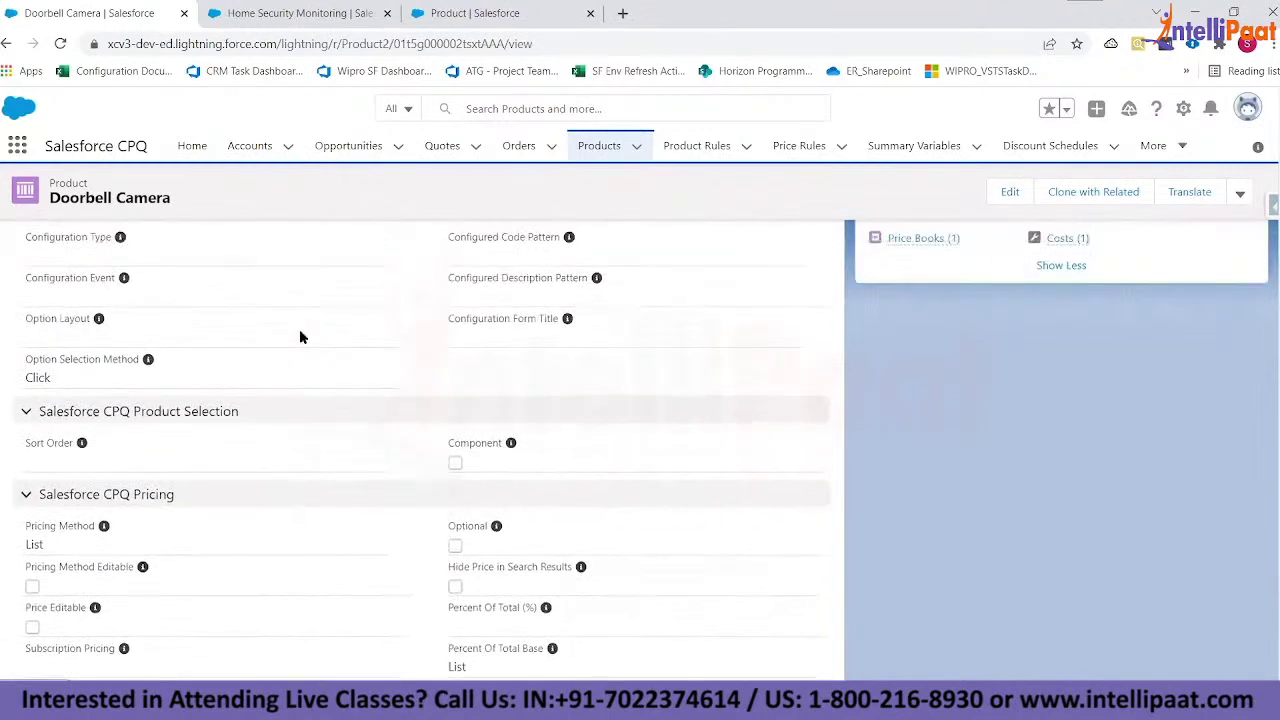
pyautogui.scroll(-6, 300, 334)
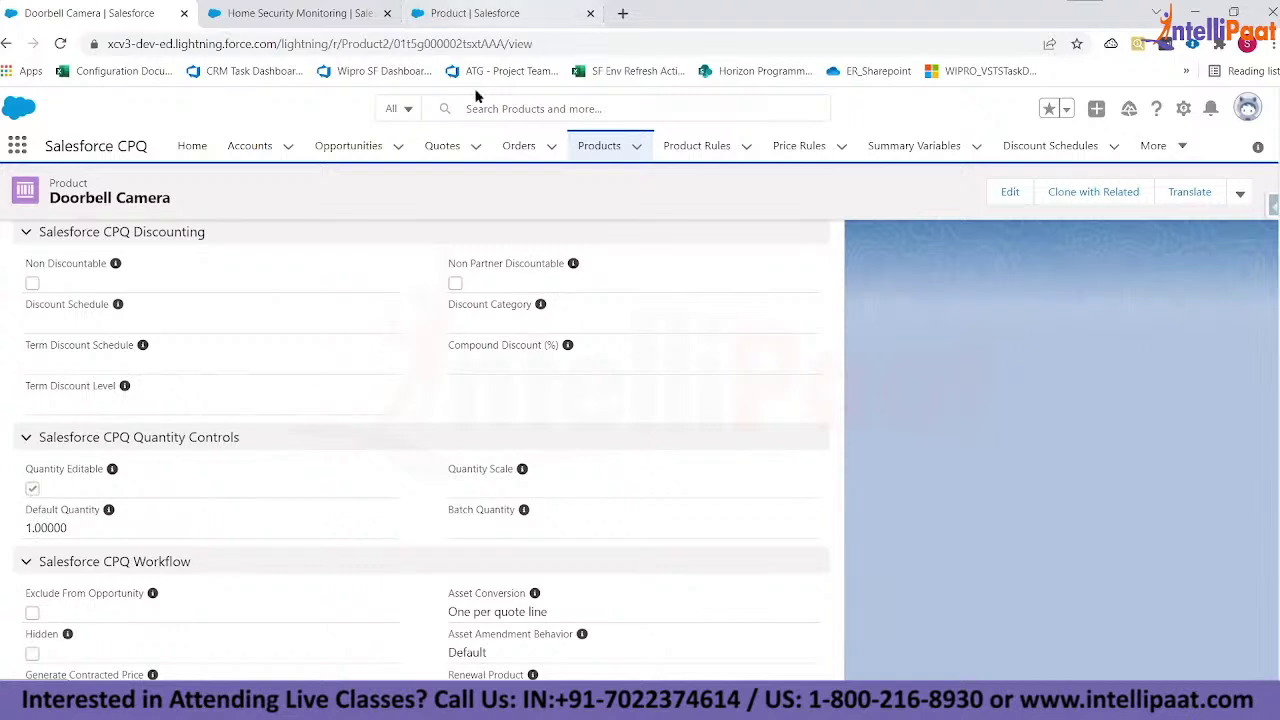
# - Return to the Product object's setup page in Object Manager
pyautogui.click(480, 13)
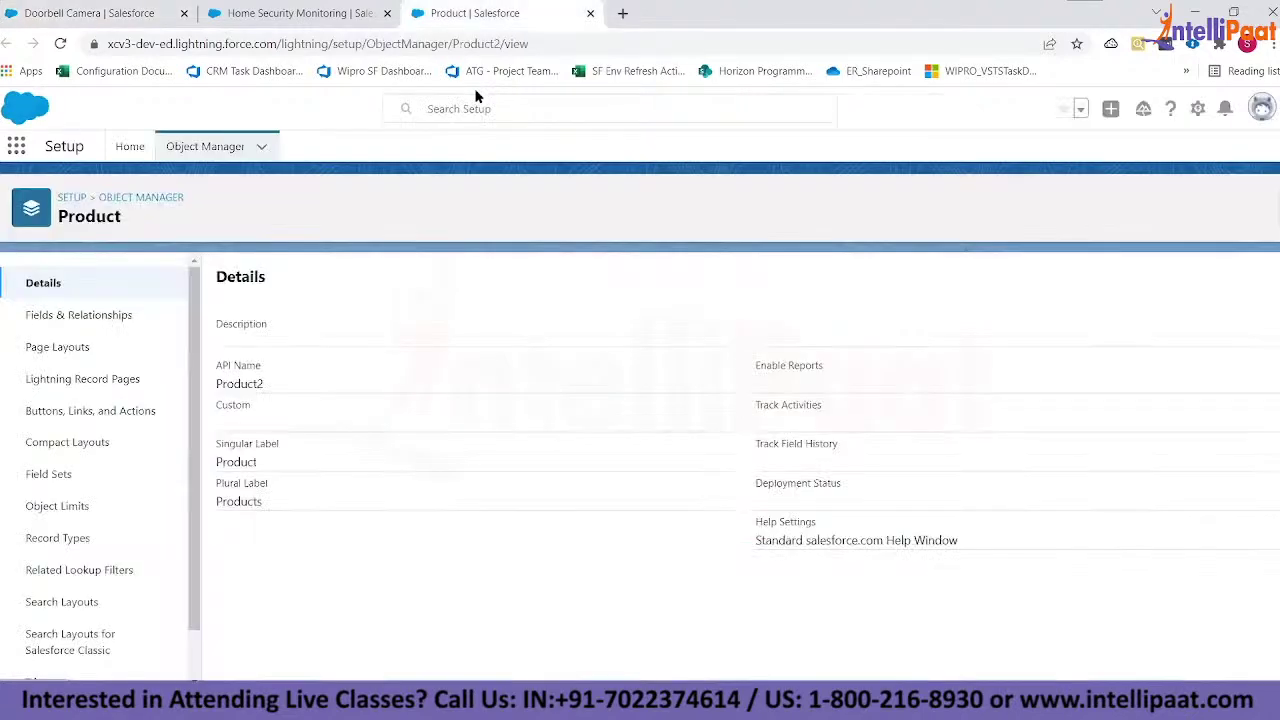
# - Open quote Q-00000 in the line editor, delete all its existing product lines and quick save the quote
pyautogui.hotkey('ctrl', 'shift', 'Tab')
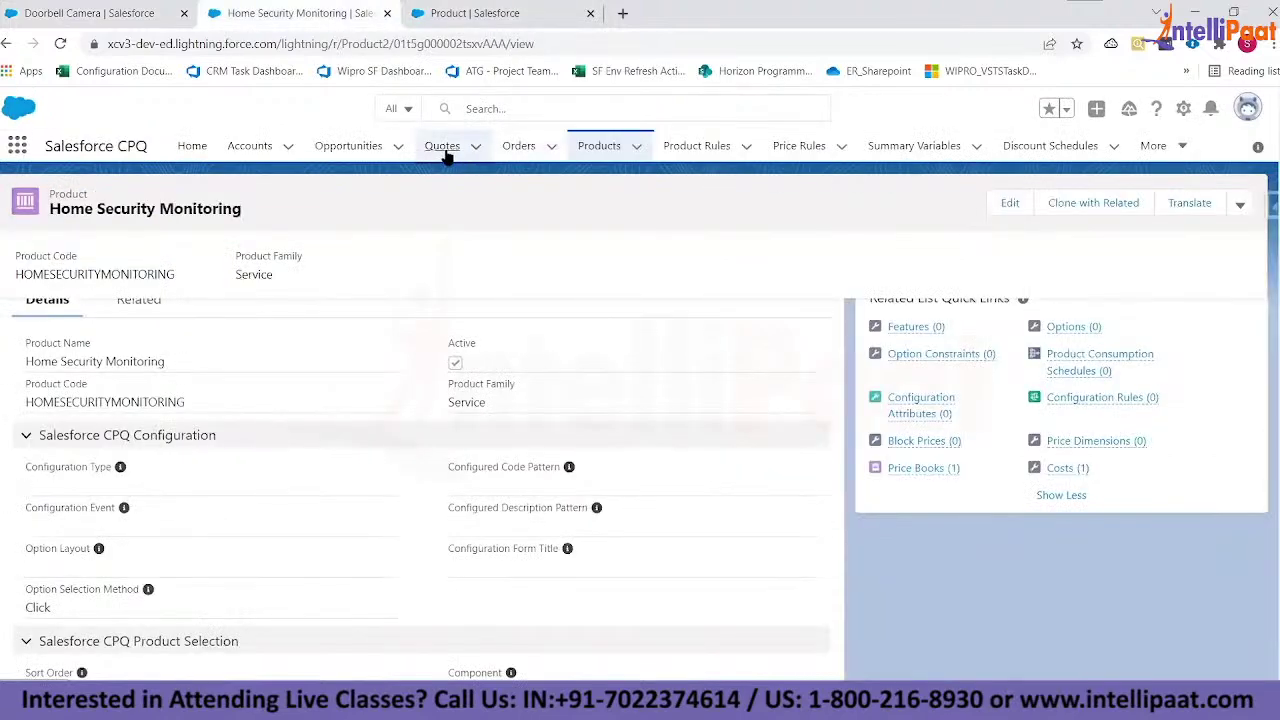
pyautogui.click(441, 145)
pyautogui.click(105, 269)
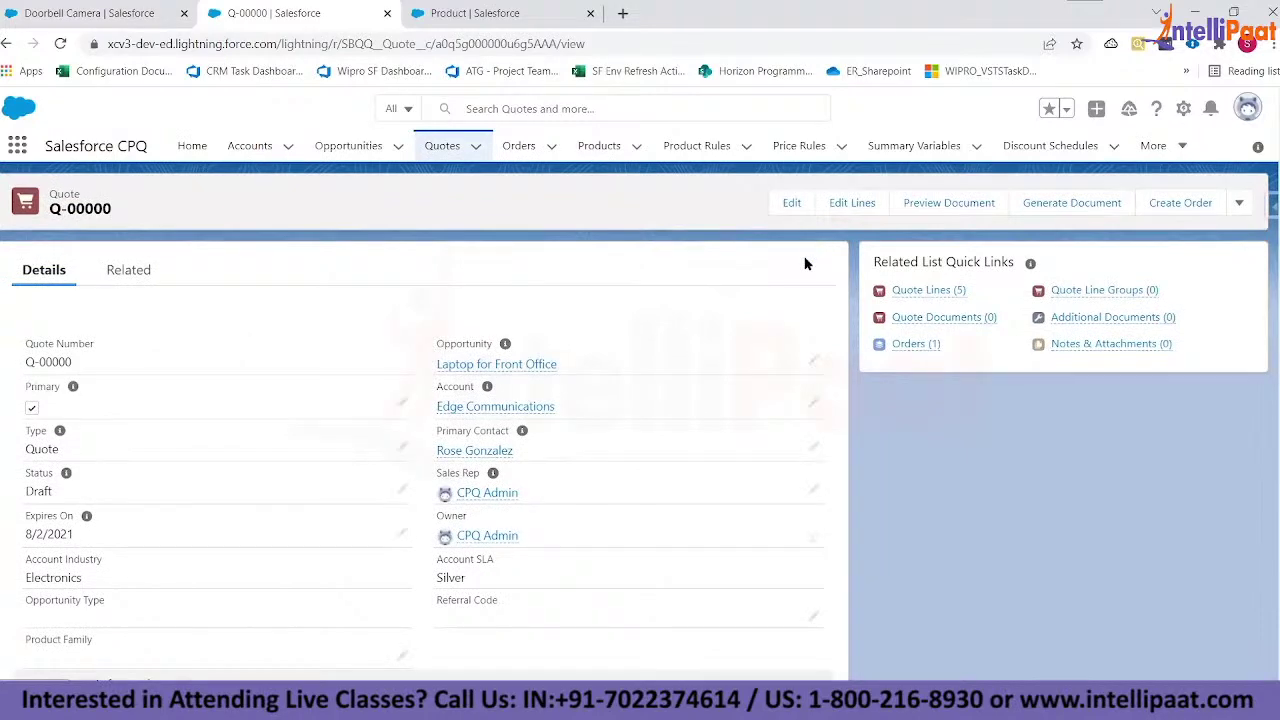
pyautogui.click(860, 204)
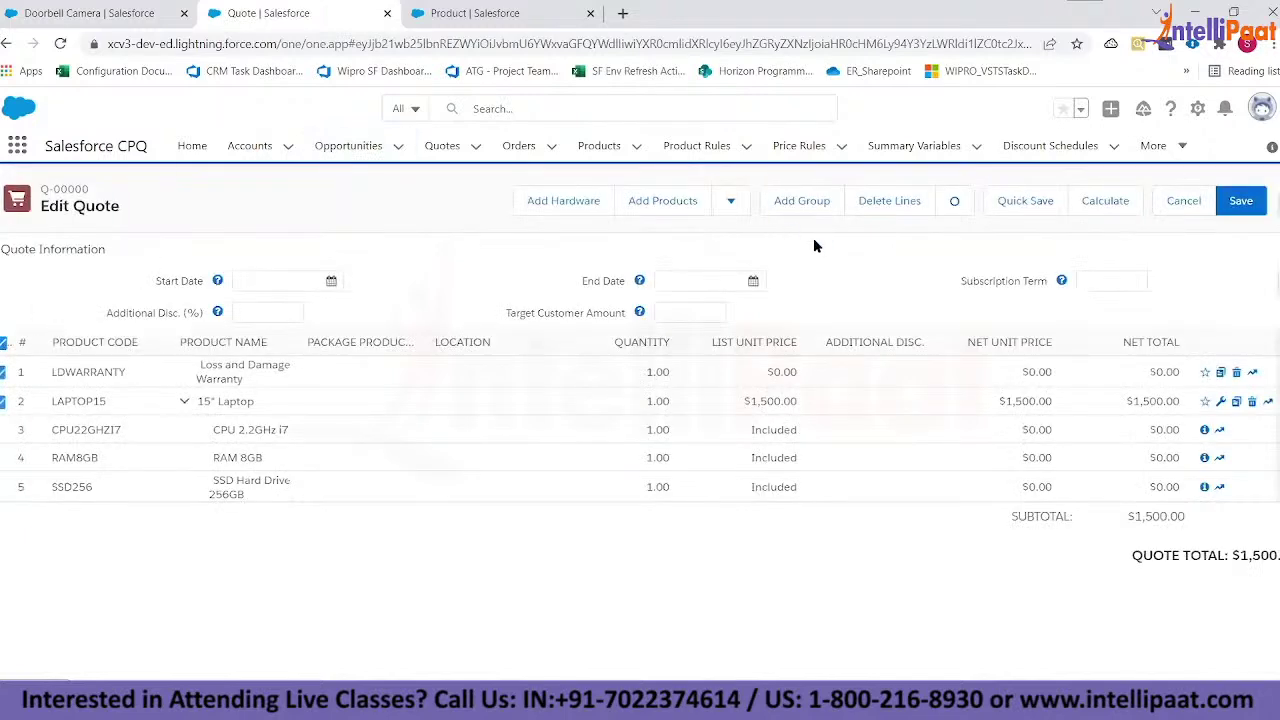
pyautogui.click(882, 208)
pyautogui.click(1024, 202)
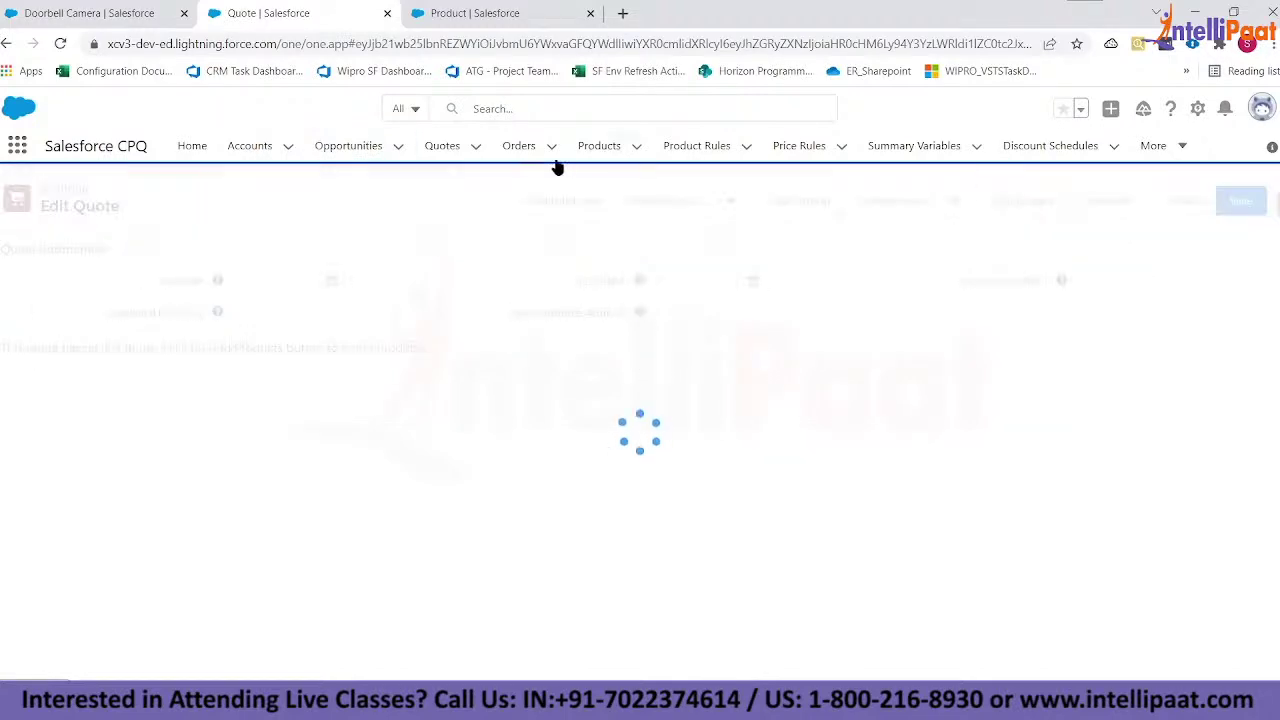
# - Search the product selection for Doorbell Camera and add it to the quote
pyautogui.click(651, 200)
pyautogui.click(457, 203)
pyautogui.write('Door')
pyautogui.click(449, 237)
pyautogui.click(4, 274)
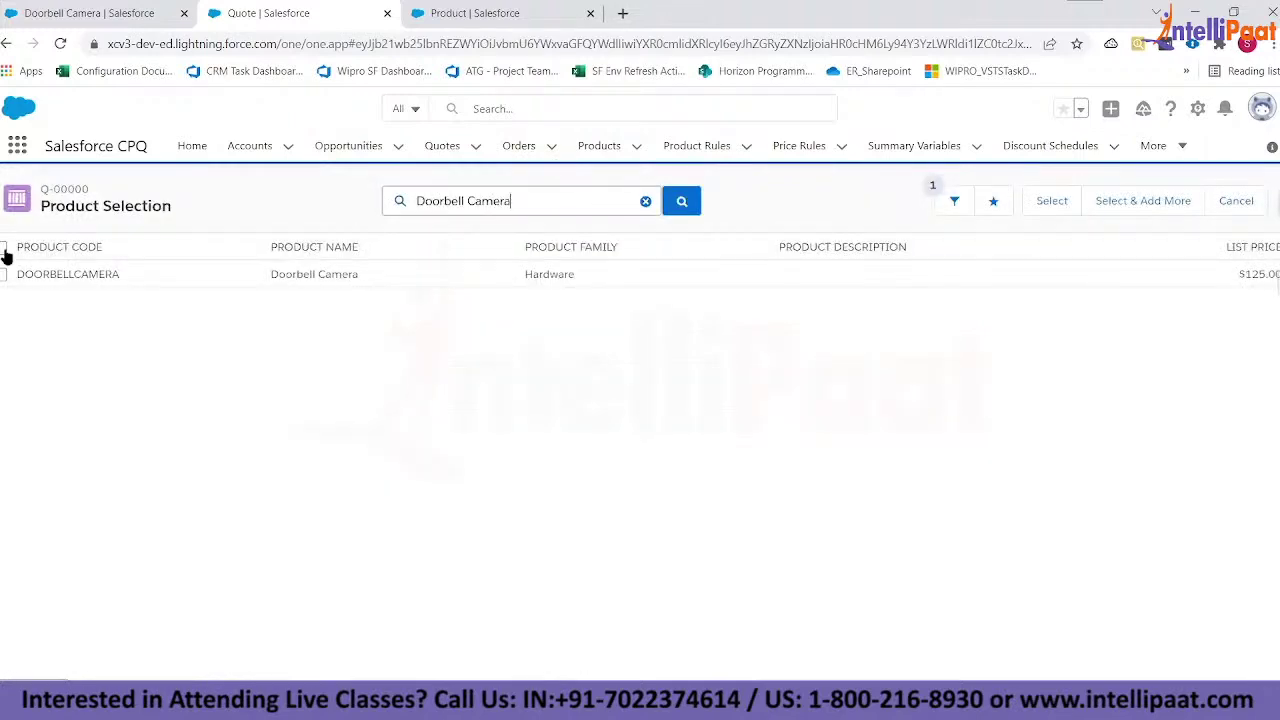
pyautogui.click(1066, 201)
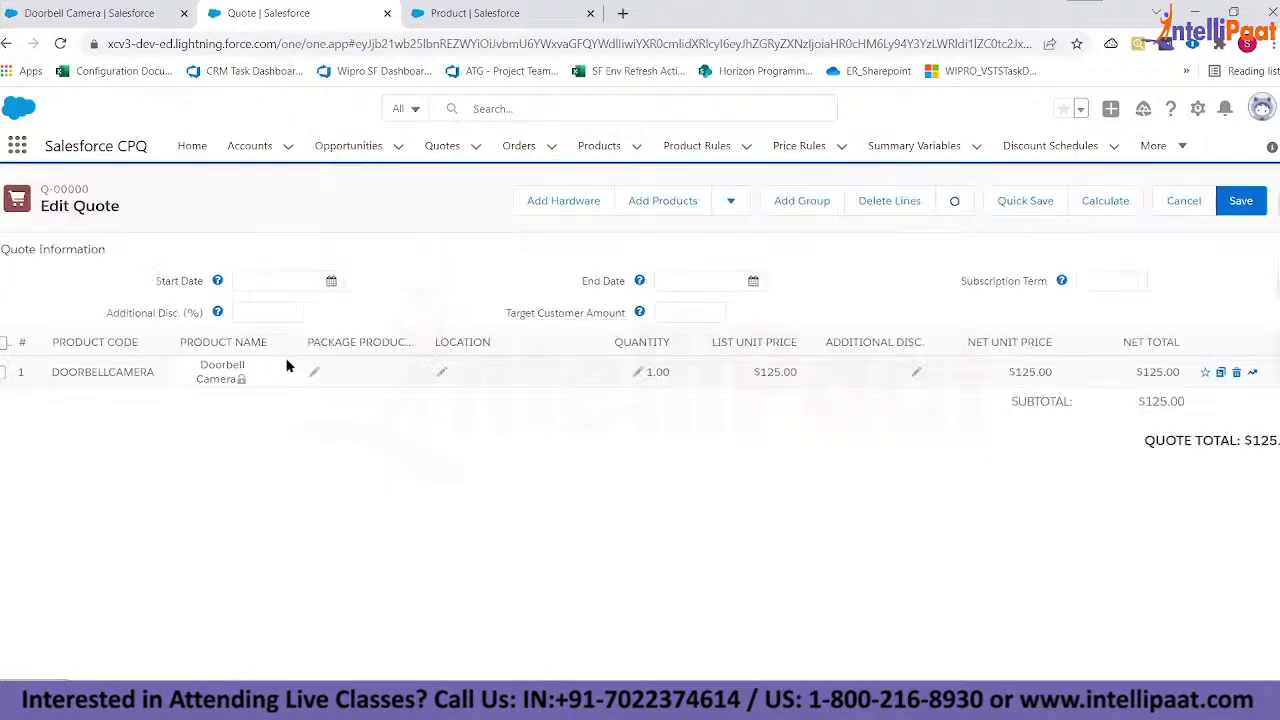
# - Check Quantity Editable on the Doorbell Camera record, set the quote line's quantity to 2 and quick save
pyautogui.click(88, 12)
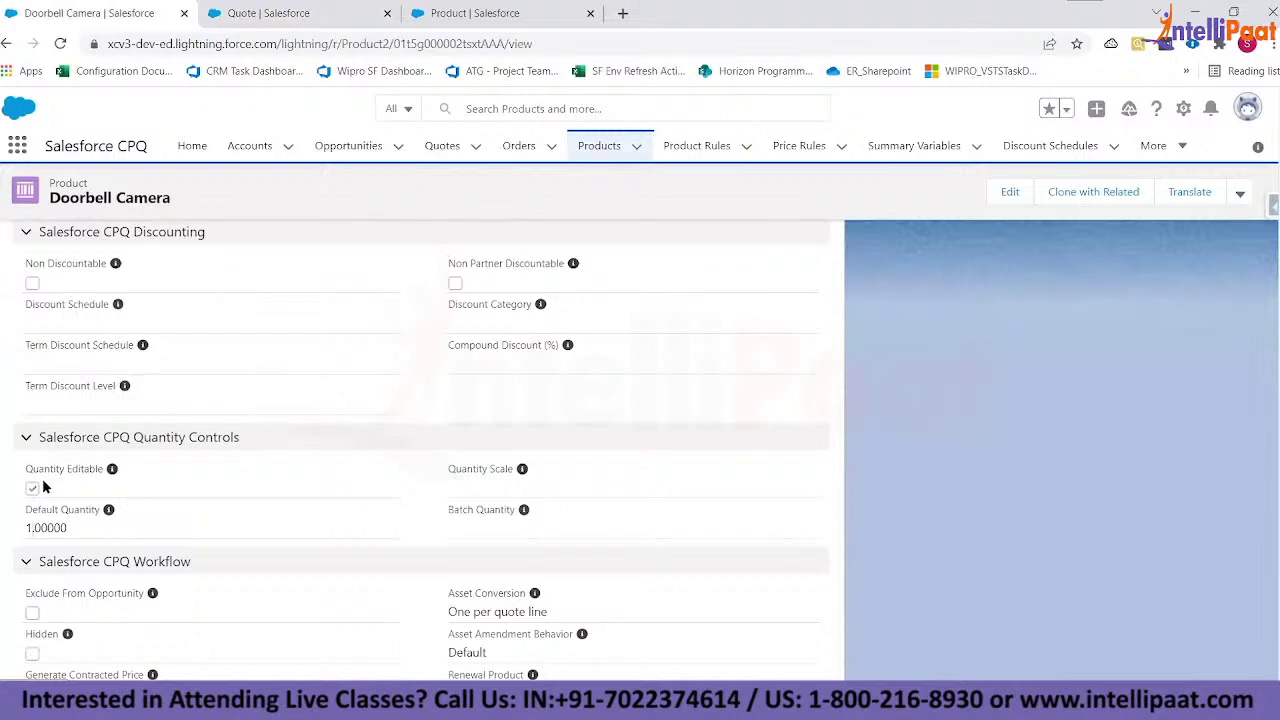
pyautogui.click(300, 13)
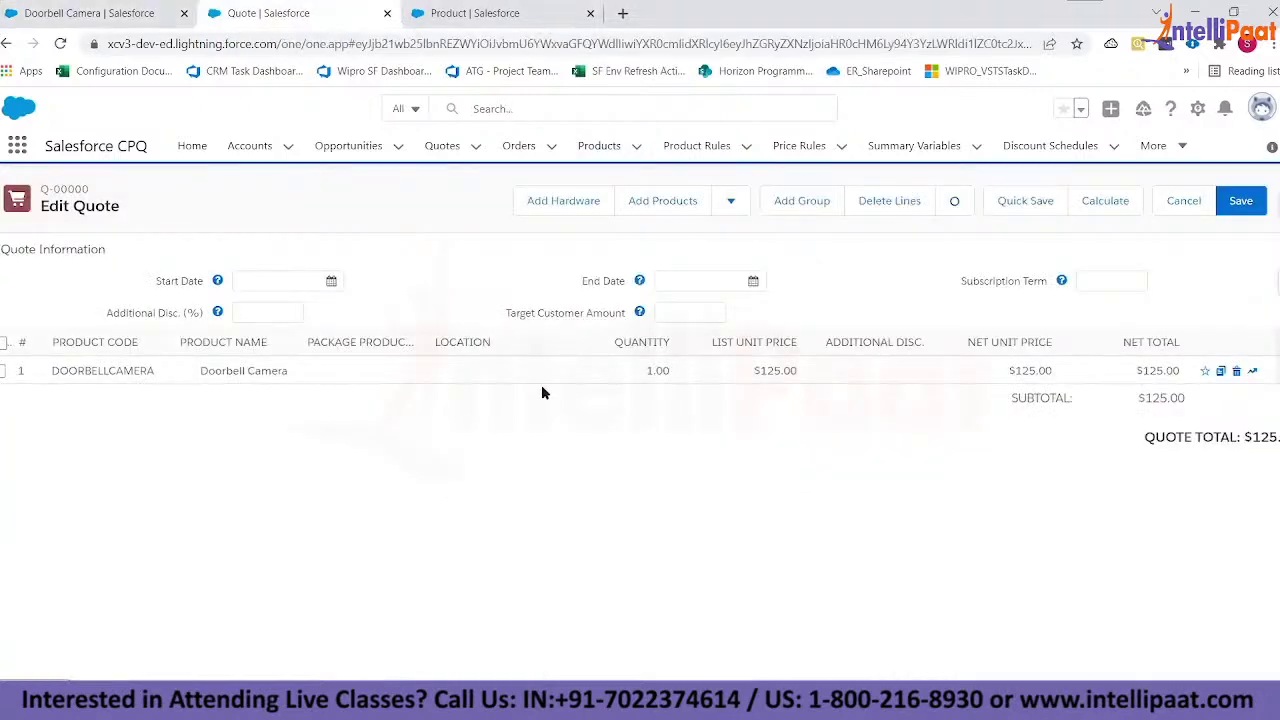
pyautogui.click(638, 376)
pyautogui.write('2')
pyautogui.click(673, 472)
pyautogui.click(1008, 200)
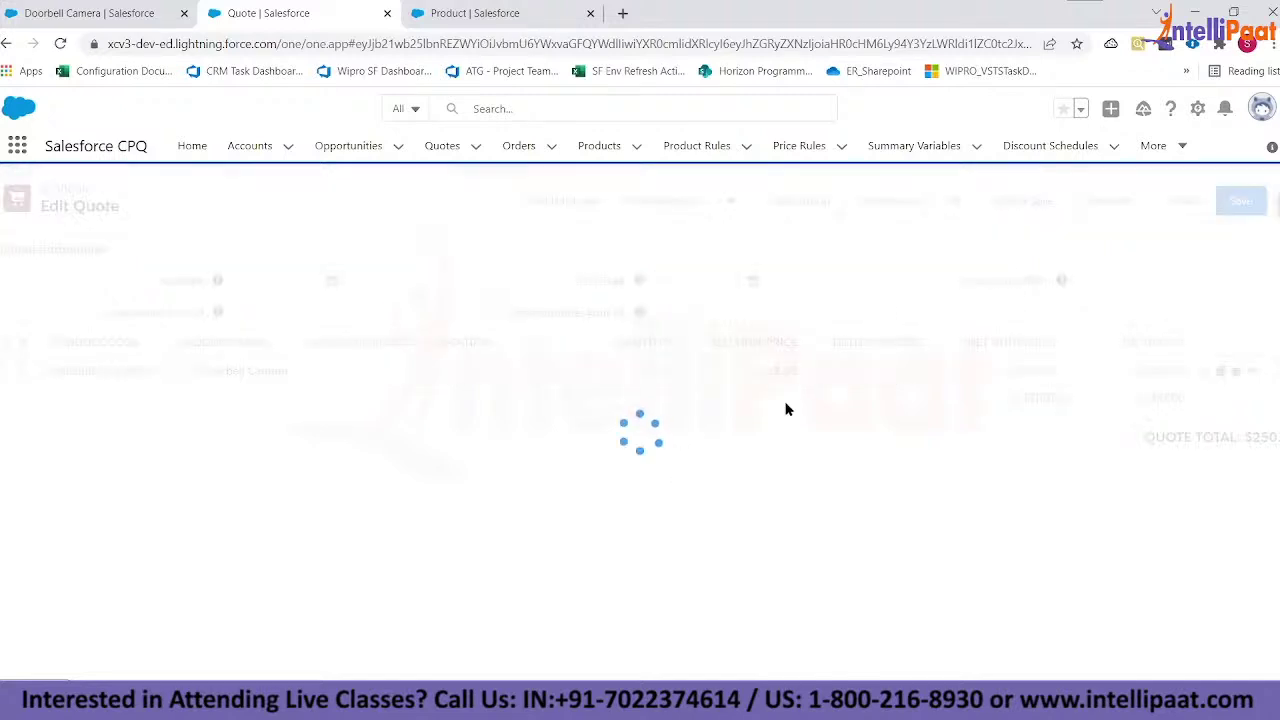
# - Clear the Quantity Editable option on the Doorbell Camera product and save the record
pyautogui.hotkey('ctrl', 'shift', 'Tab')
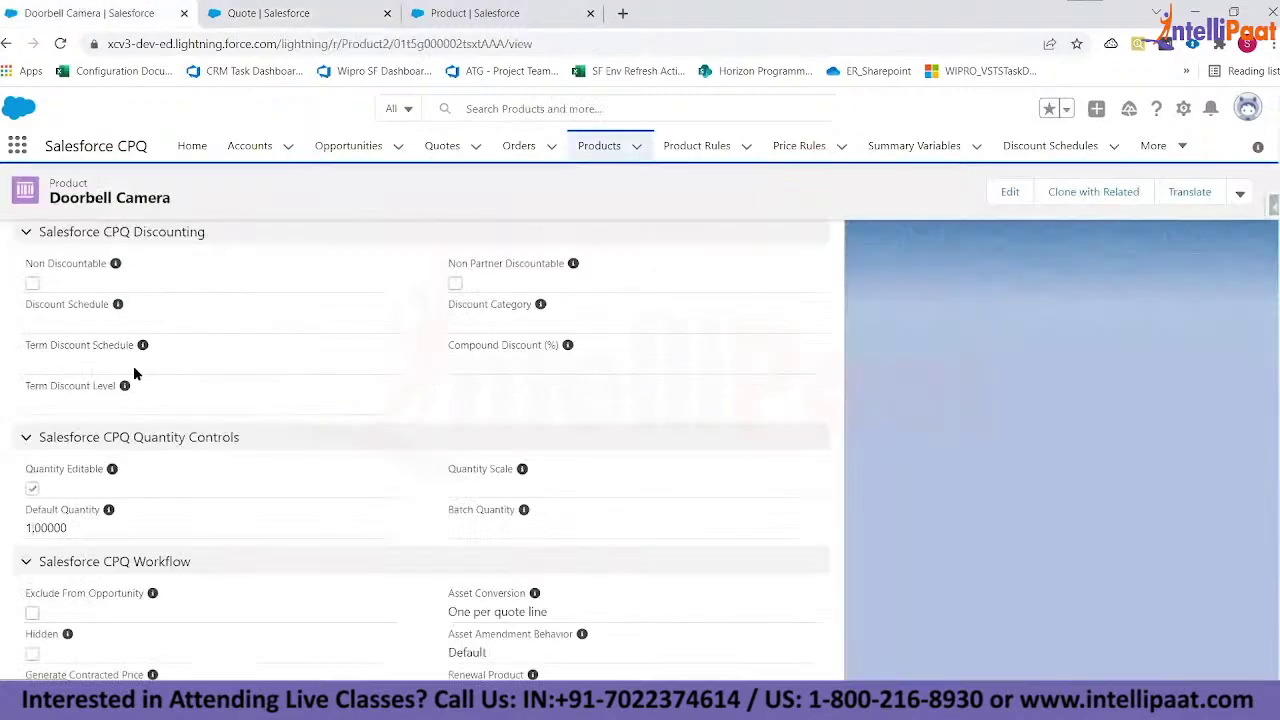
pyautogui.click(1010, 192)
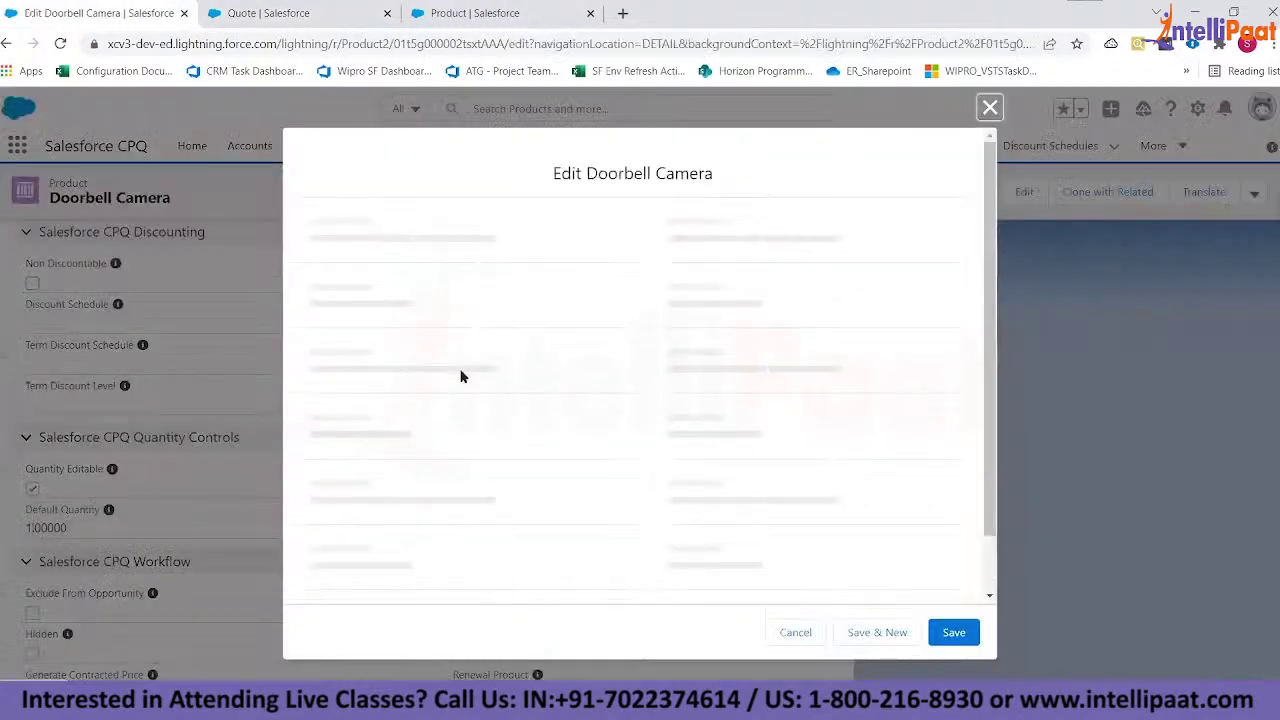
pyautogui.scroll(-15, 460, 375)
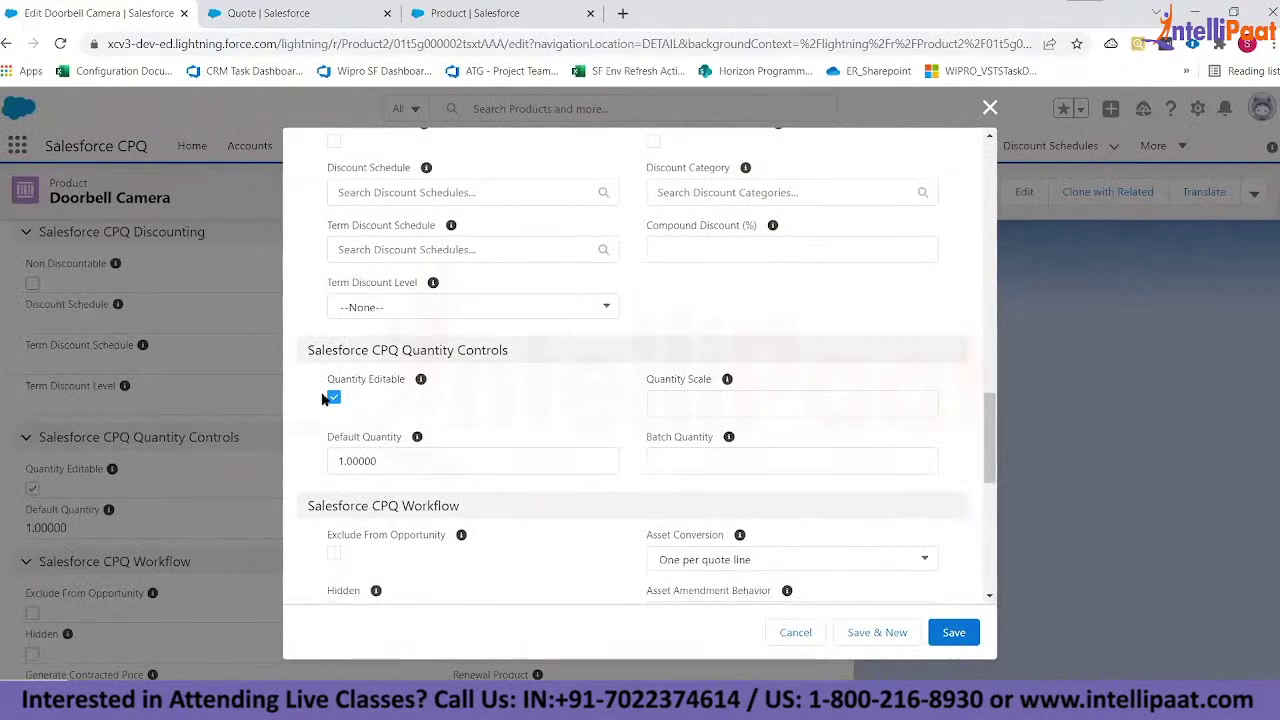
pyautogui.click(333, 397)
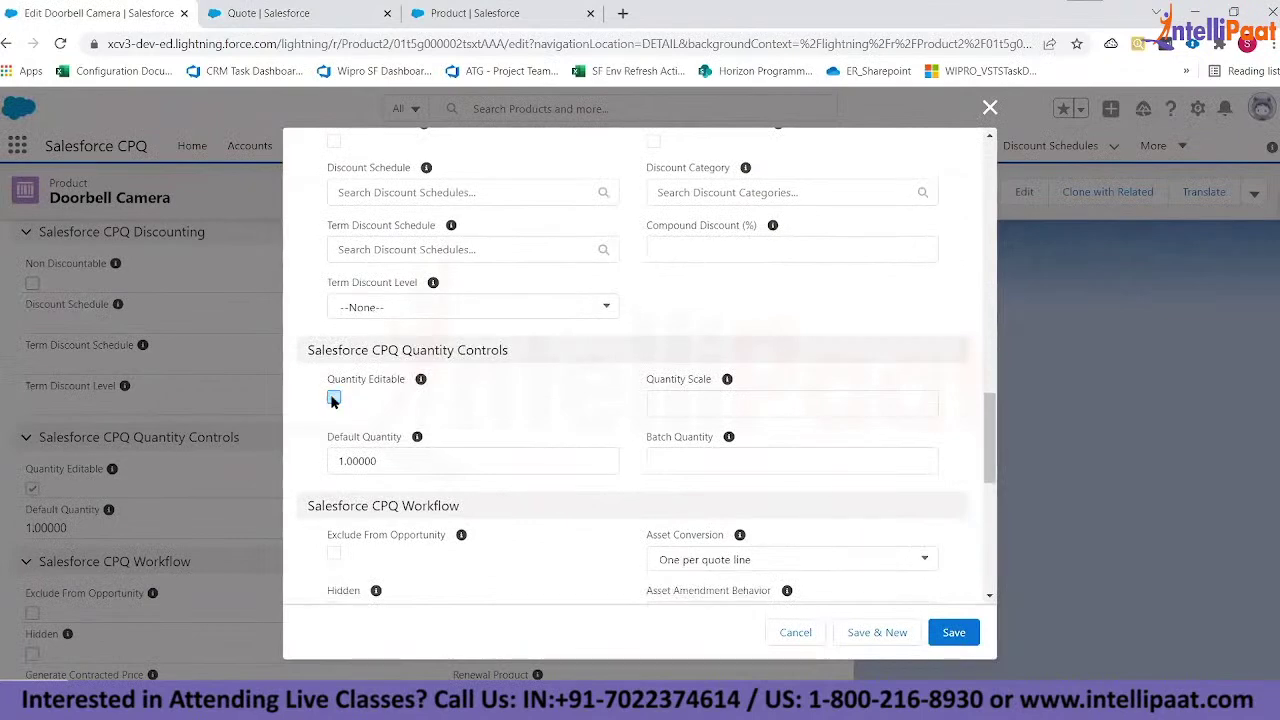
pyautogui.click(951, 631)
# - Return to the quote and add a second Doorbell Camera line through the product search
pyautogui.click(293, 20)
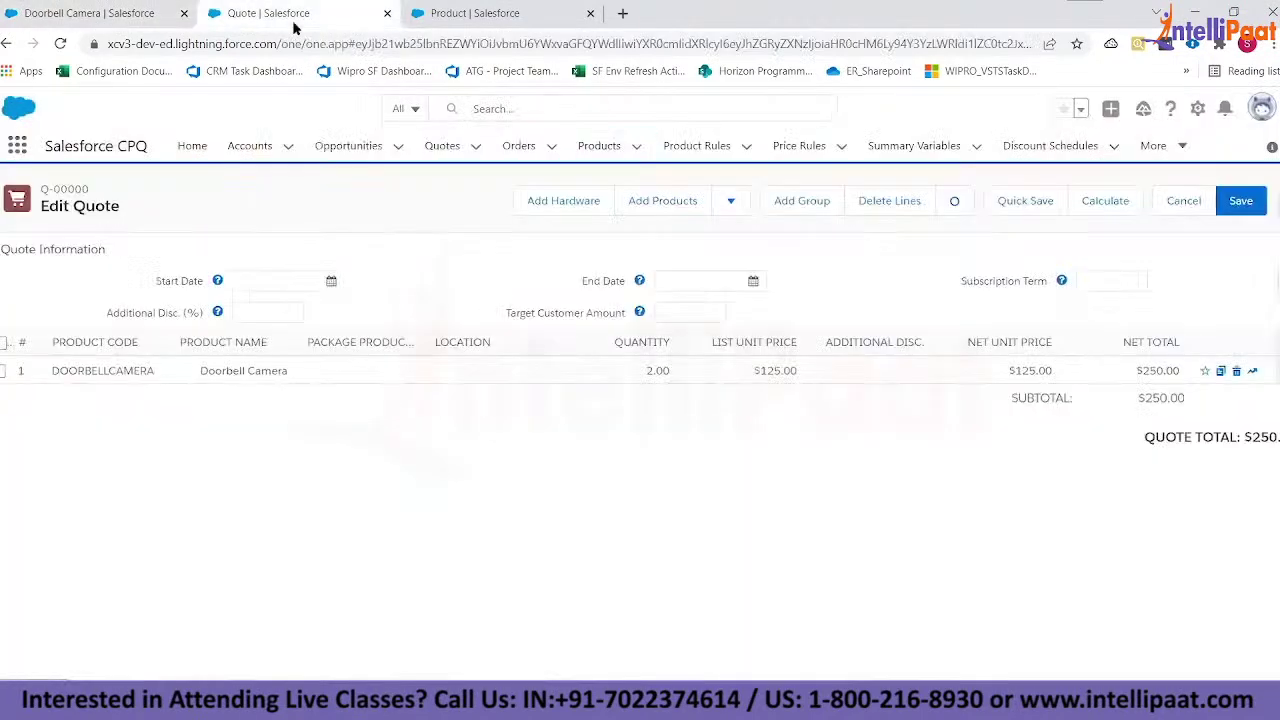
pyautogui.click(645, 202)
pyautogui.click(506, 202)
pyautogui.write('Door')
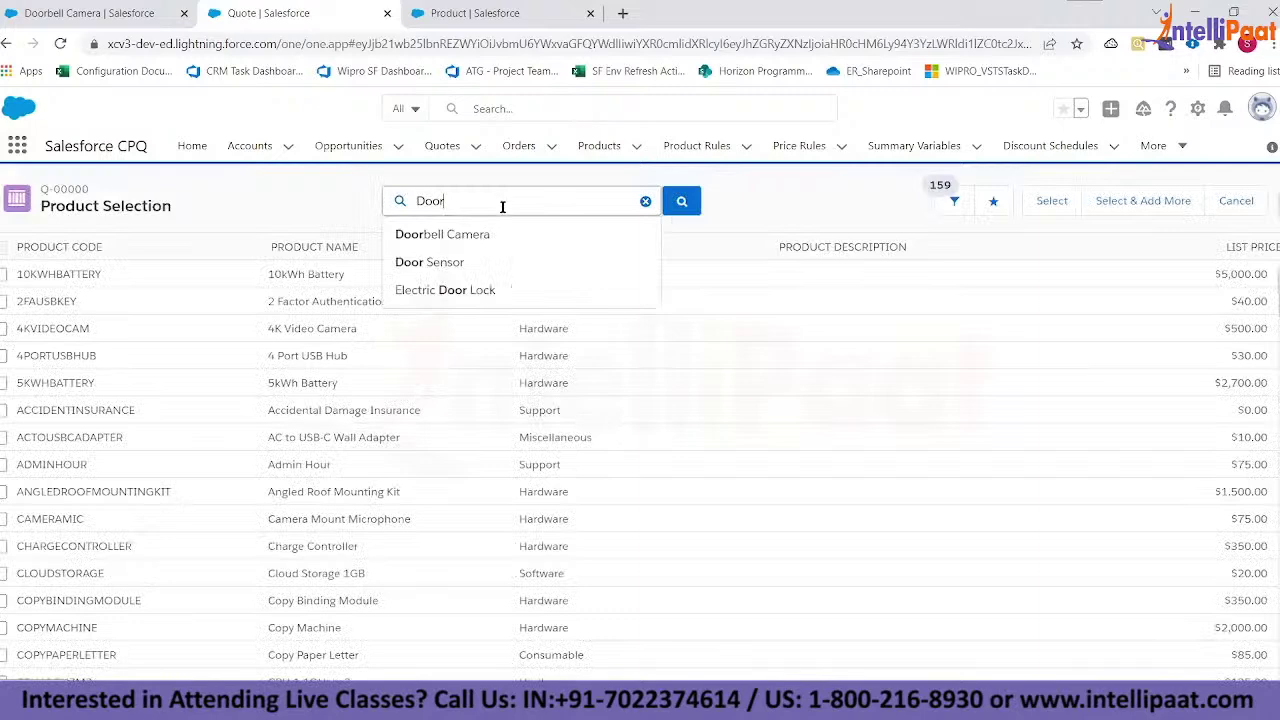
pyautogui.click(463, 234)
pyautogui.click(1058, 199)
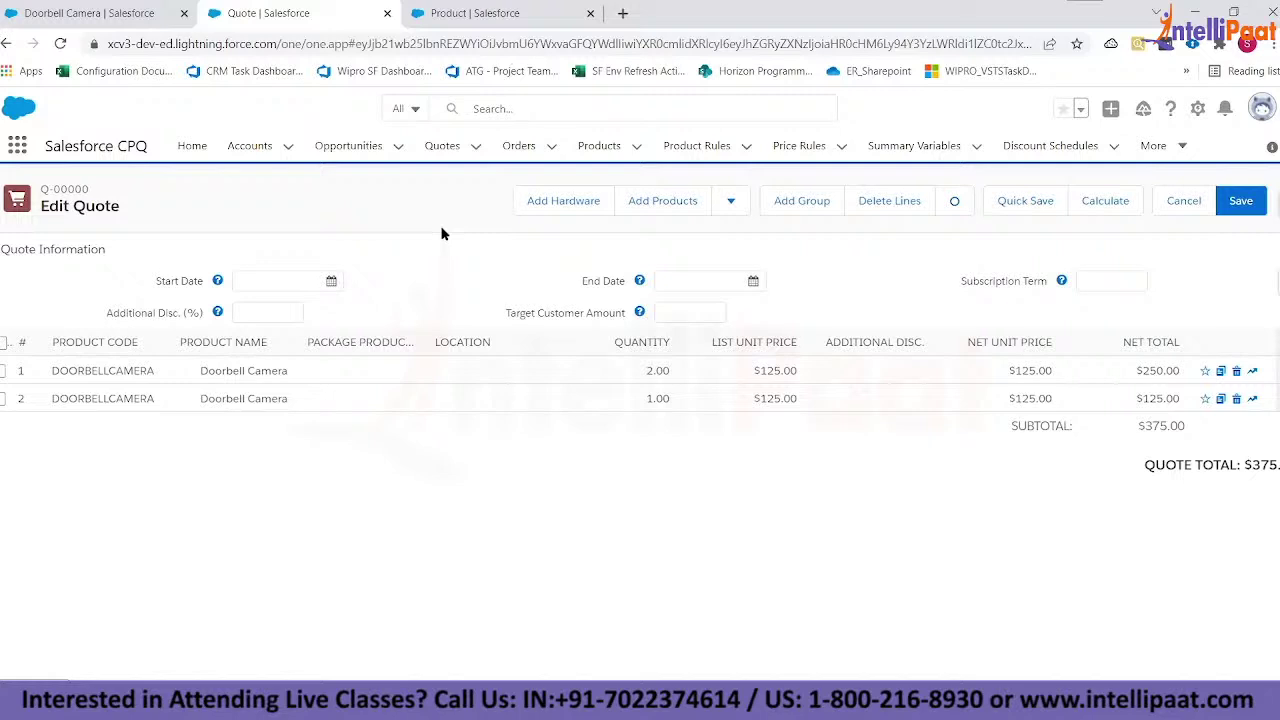
# - Check the product's quantity controls, then examine the unit choices for the first quote line's additional discount
pyautogui.click(90, 14)
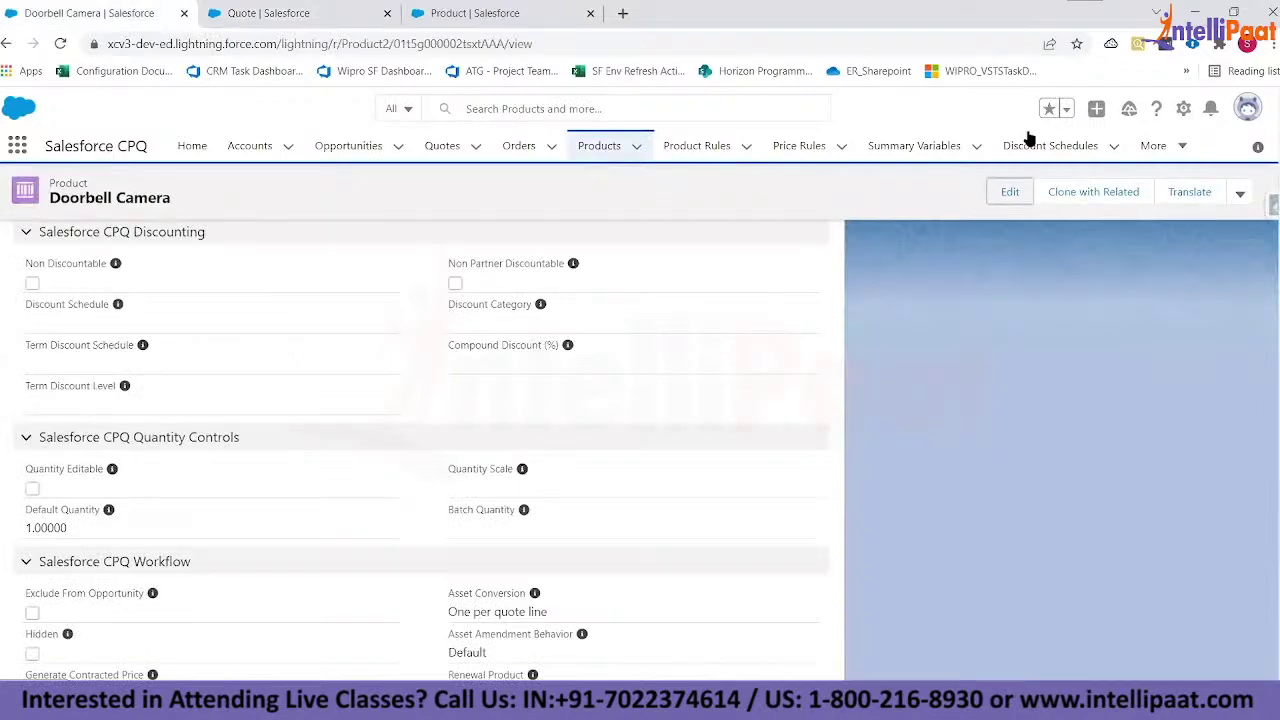
pyautogui.click(293, 13)
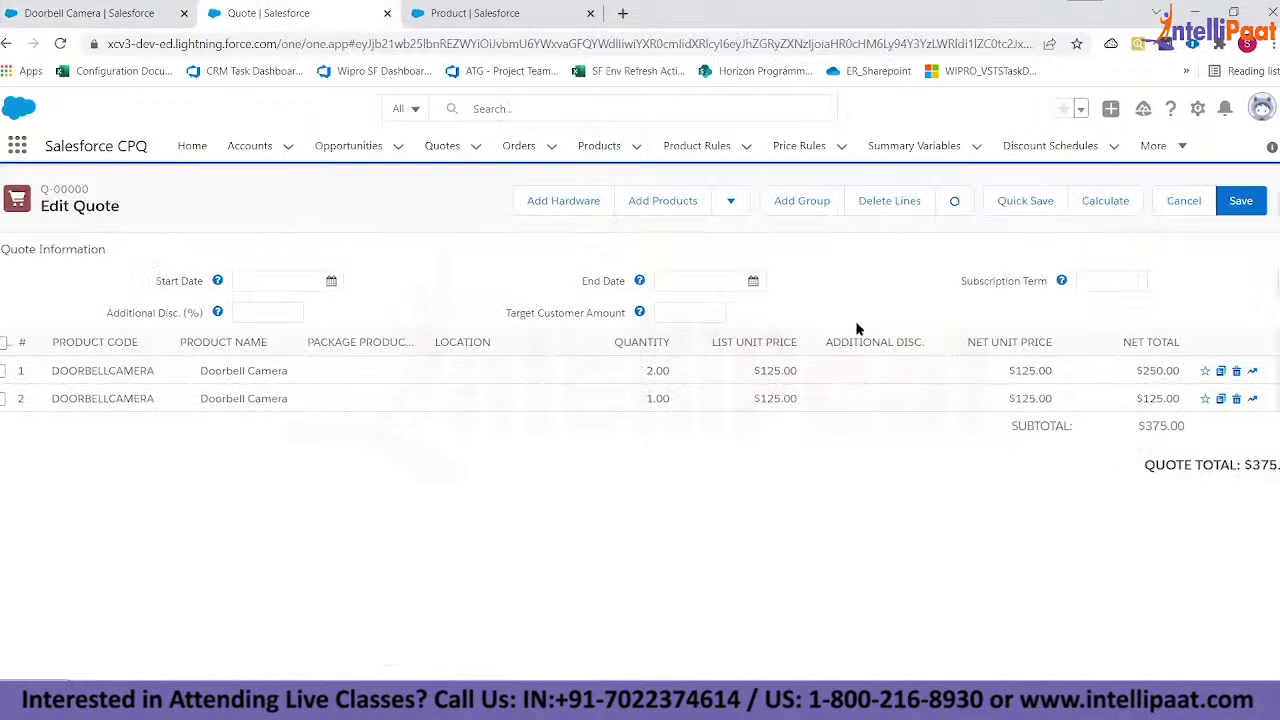
pyautogui.click(915, 370)
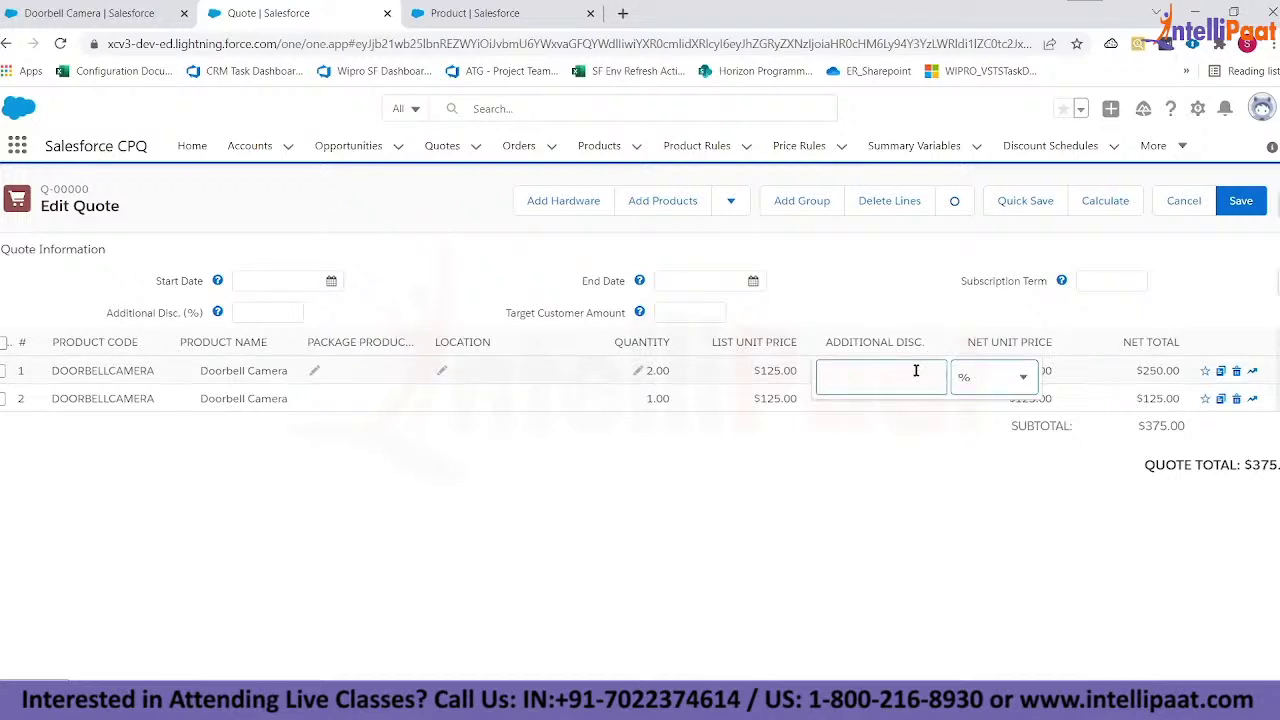
pyautogui.click(970, 377)
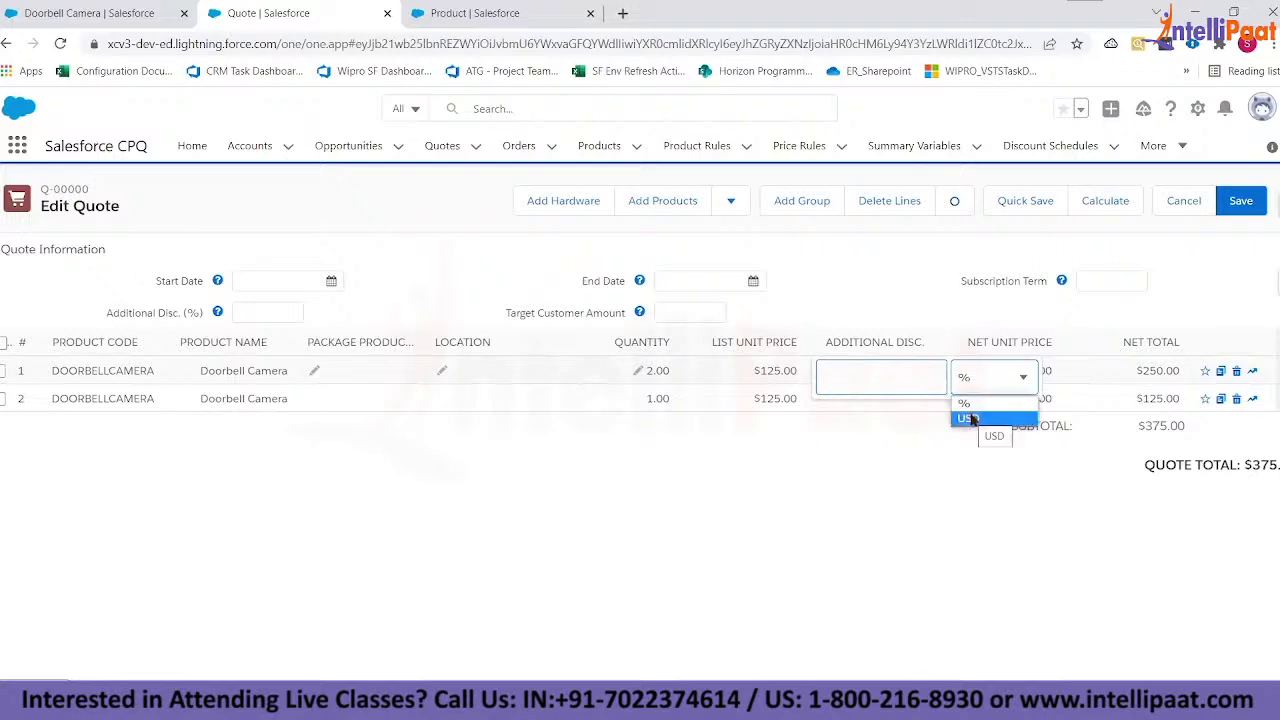
pyautogui.click(835, 434)
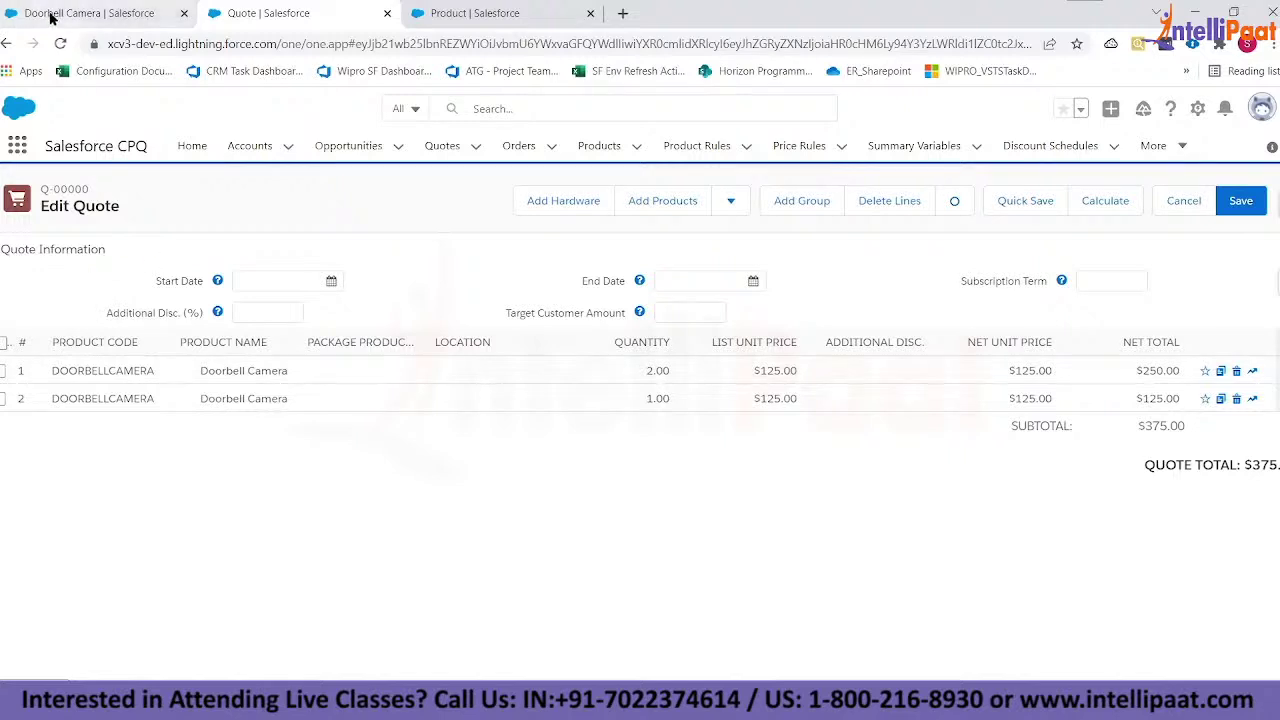
# - Read the help for Non Discountable on the Doorbell Camera product, enable that option and save the record
pyautogui.click(90, 13)
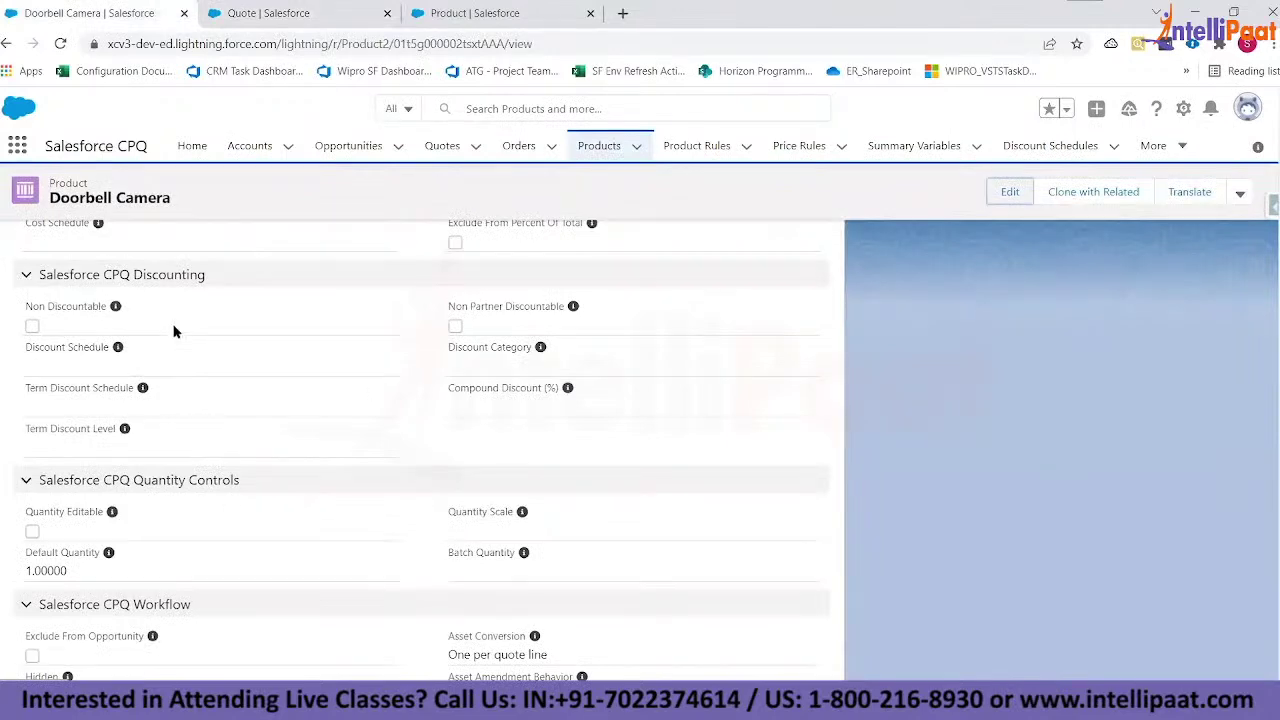
pyautogui.moveTo(117, 310)
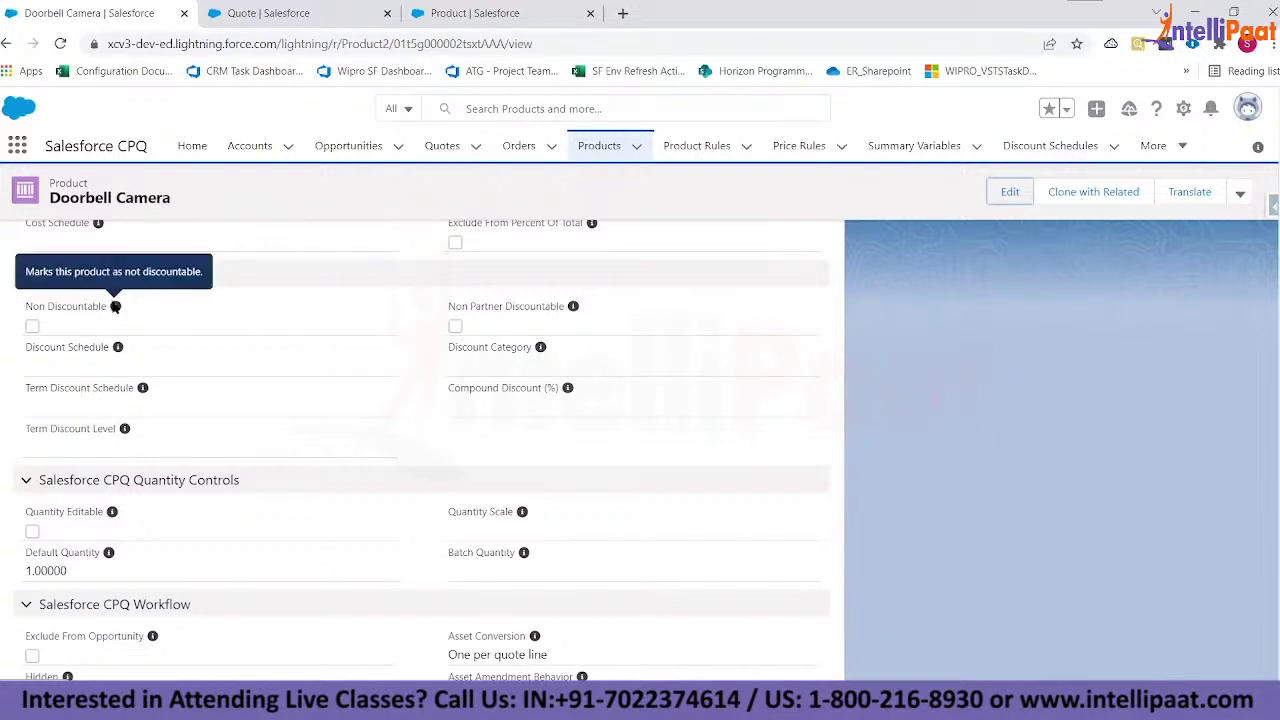
pyautogui.click(1012, 193)
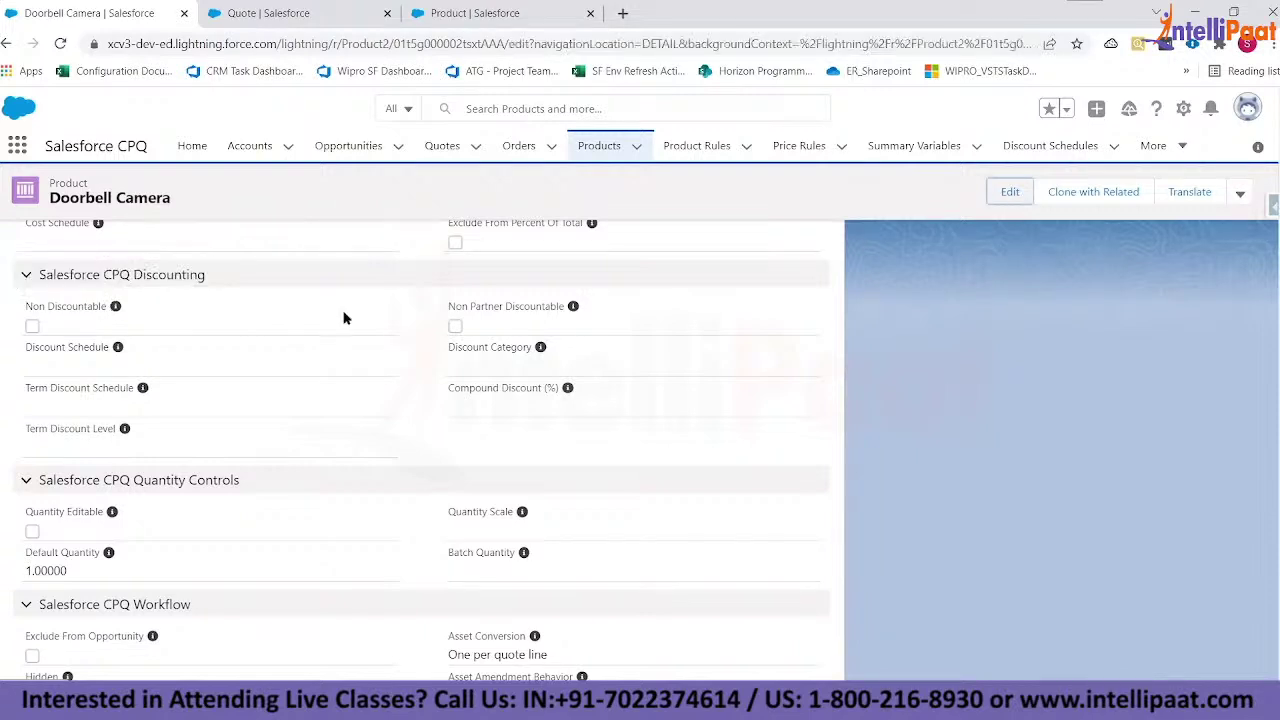
pyautogui.scroll(-6, 390, 370)
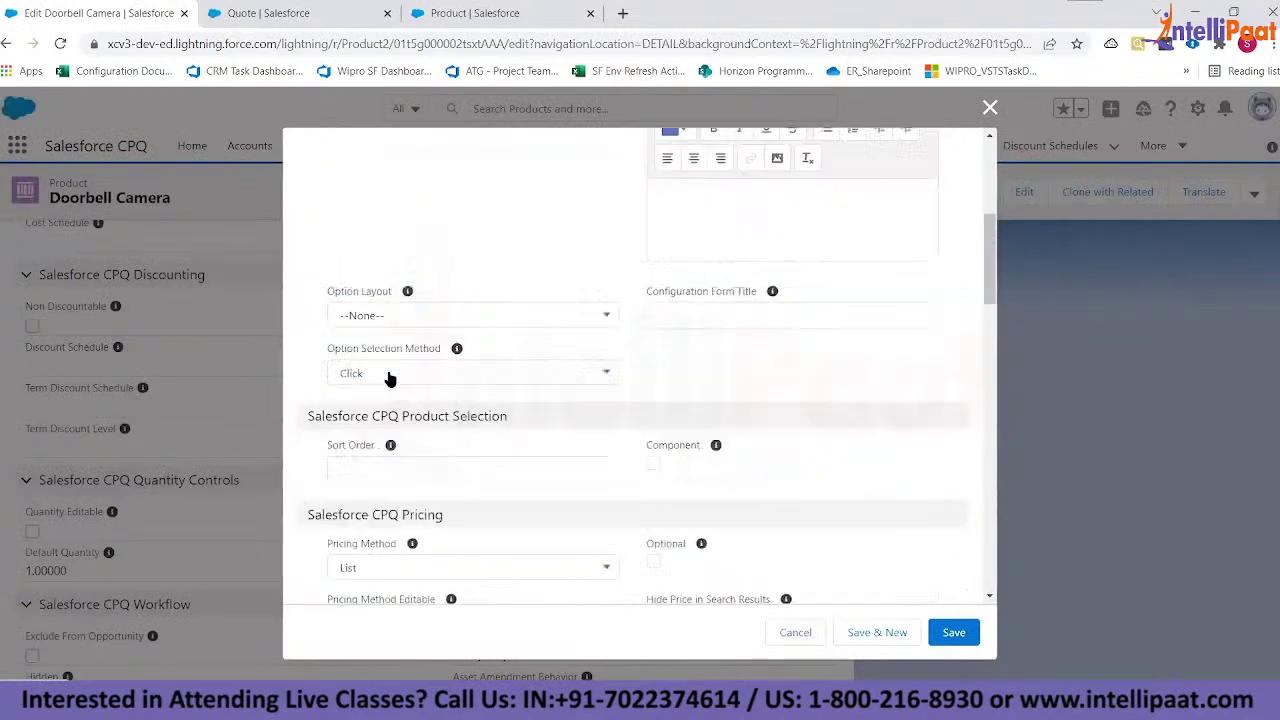
pyautogui.scroll(-10, 390, 370)
pyautogui.click(334, 241)
pyautogui.click(954, 632)
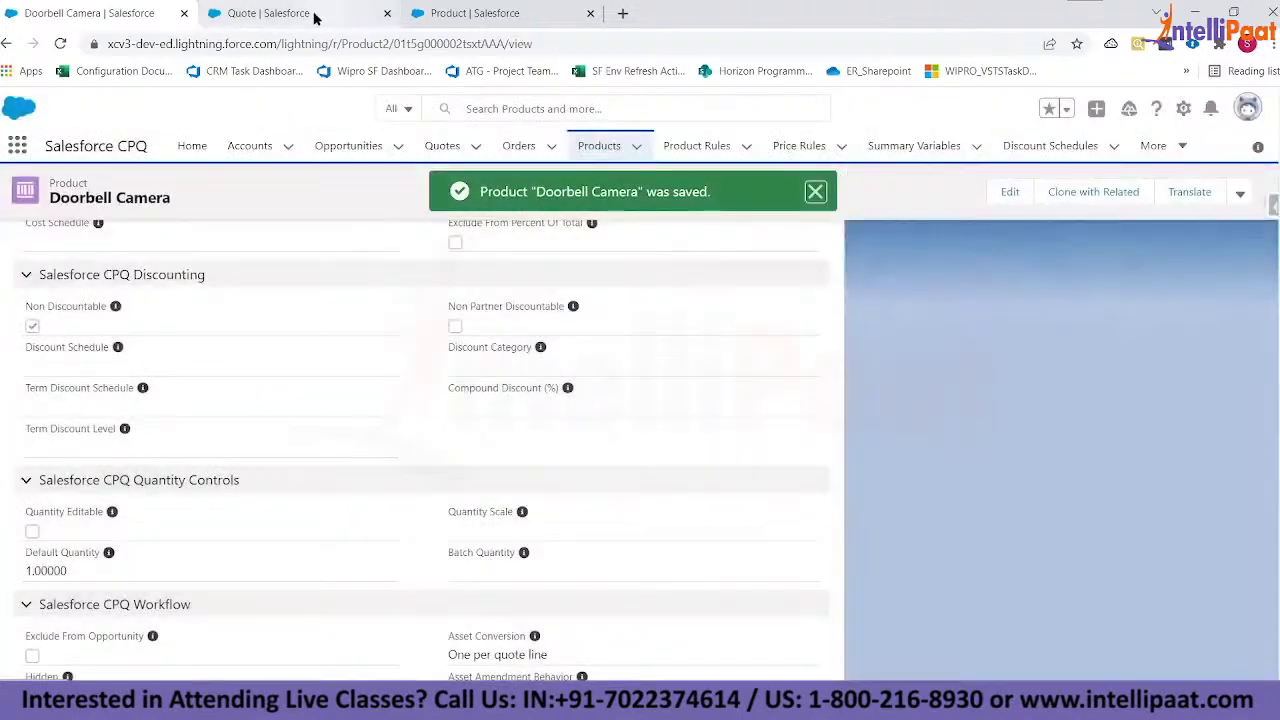
# - Go back to the quote and add a third Doorbell Camera line
pyautogui.click(295, 14)
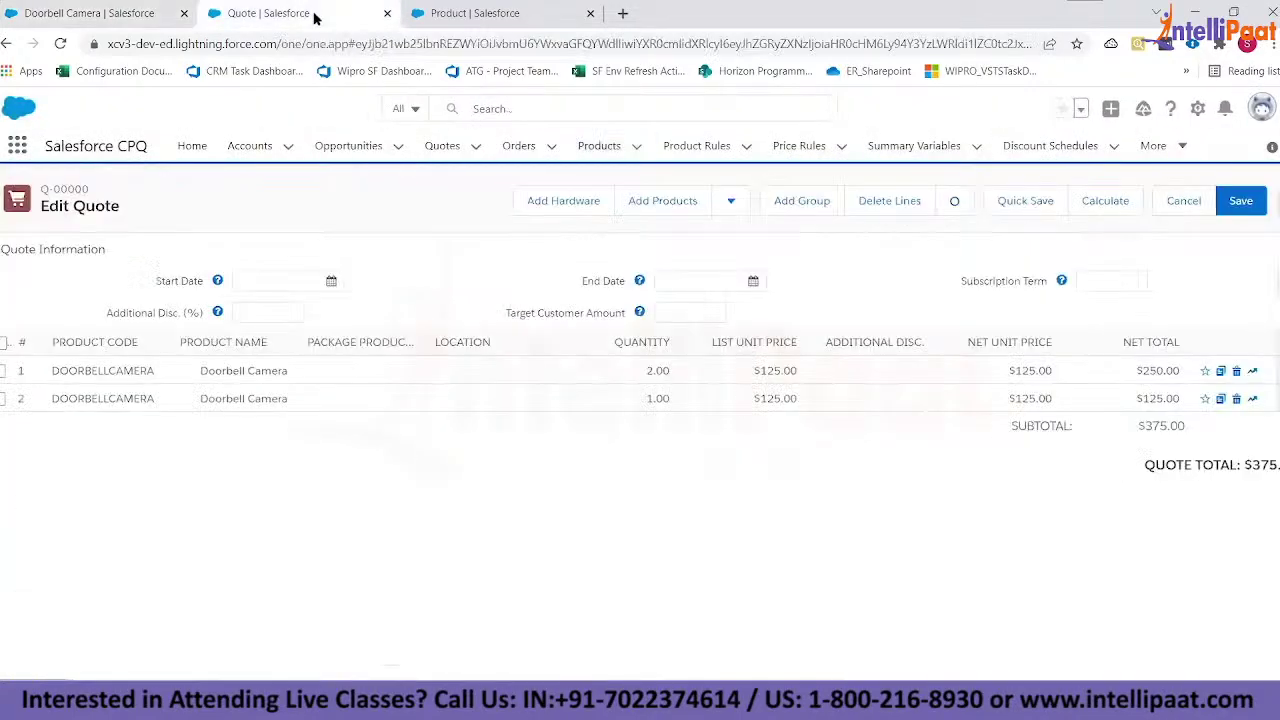
pyautogui.click(676, 203)
pyautogui.click(525, 198)
pyautogui.write('Door')
pyautogui.click(470, 233)
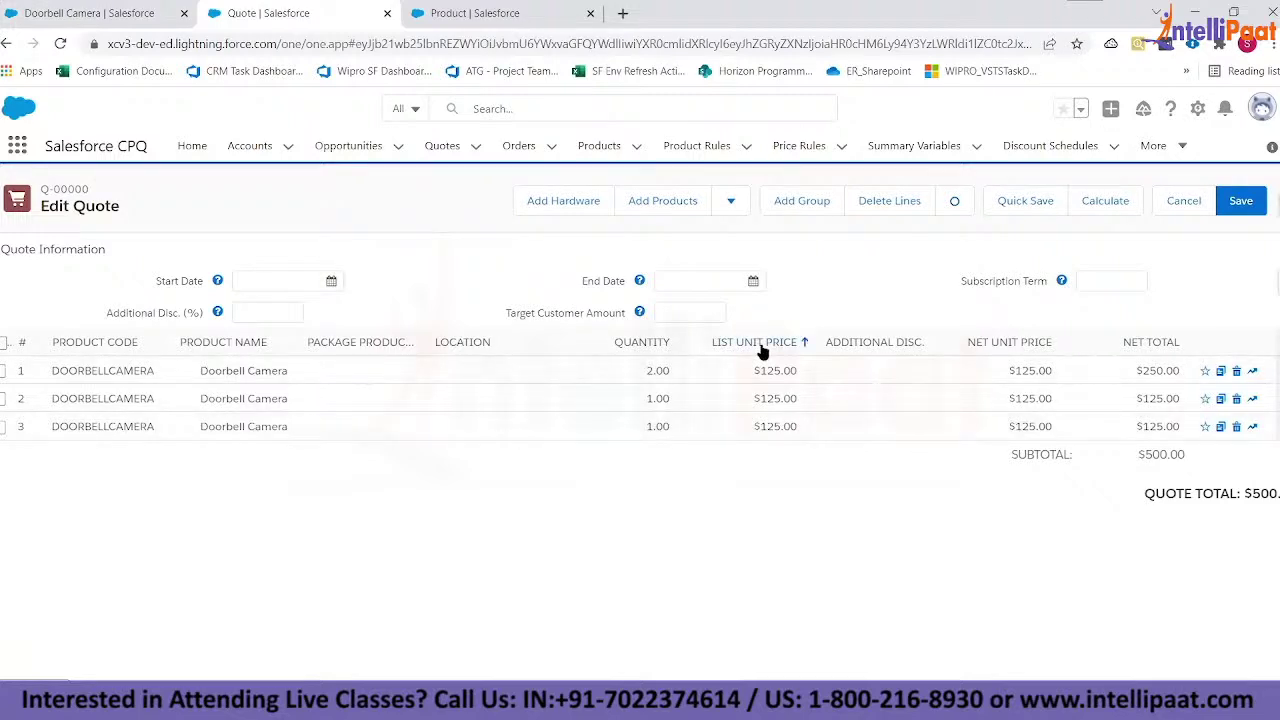
# - Recheck the Doorbell Camera product's discounting settings and delete all three Doorbell Camera lines from the quote
pyautogui.click(112, 16)
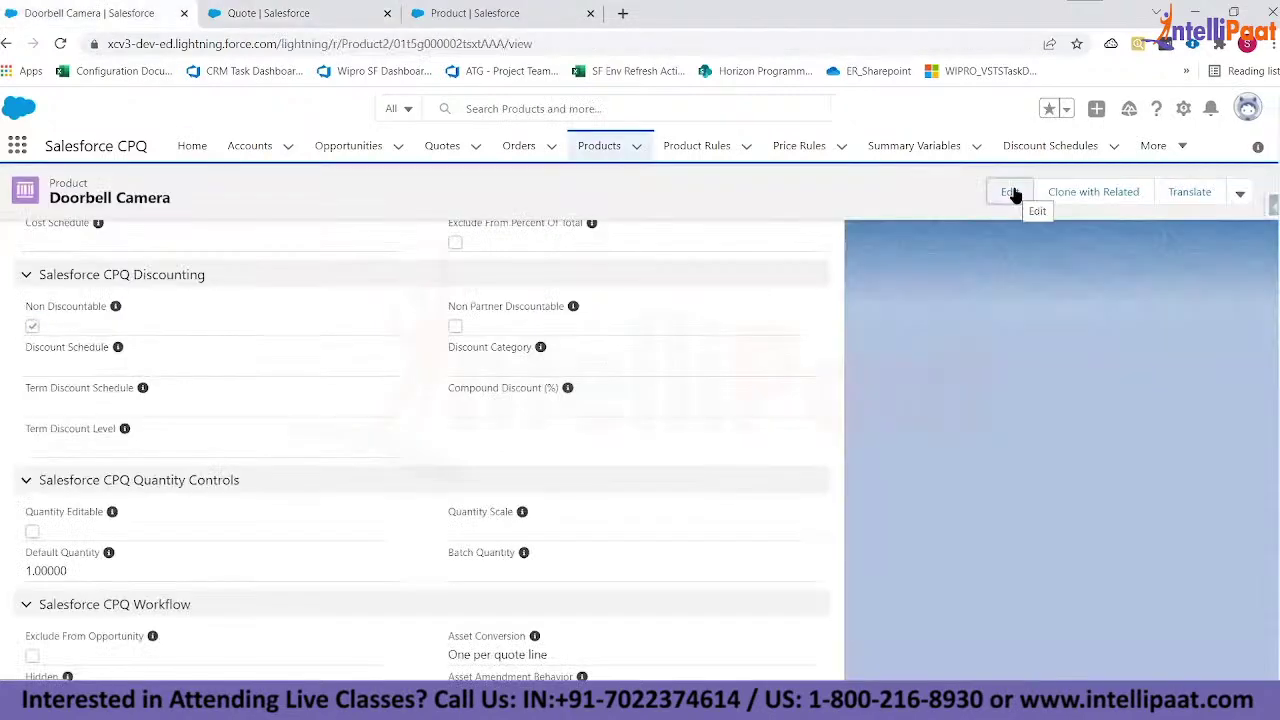
pyautogui.hotkey('ctrl', 'Tab')
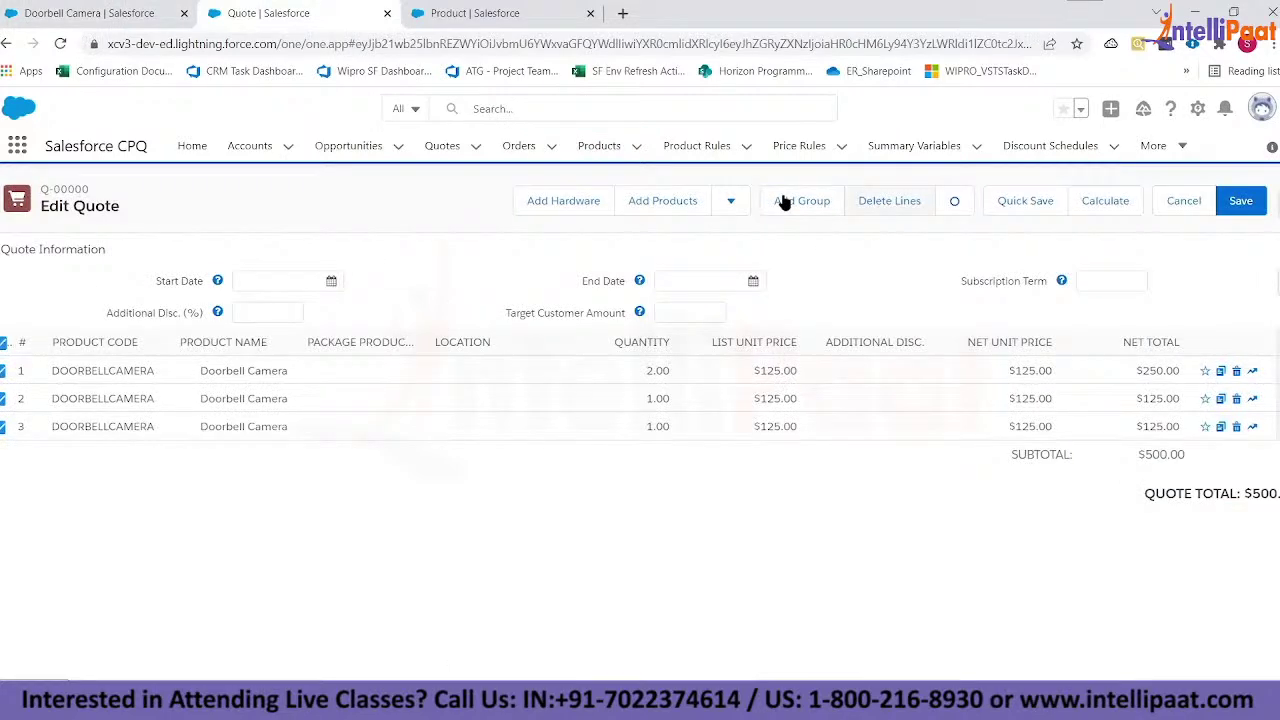
pyautogui.click(880, 200)
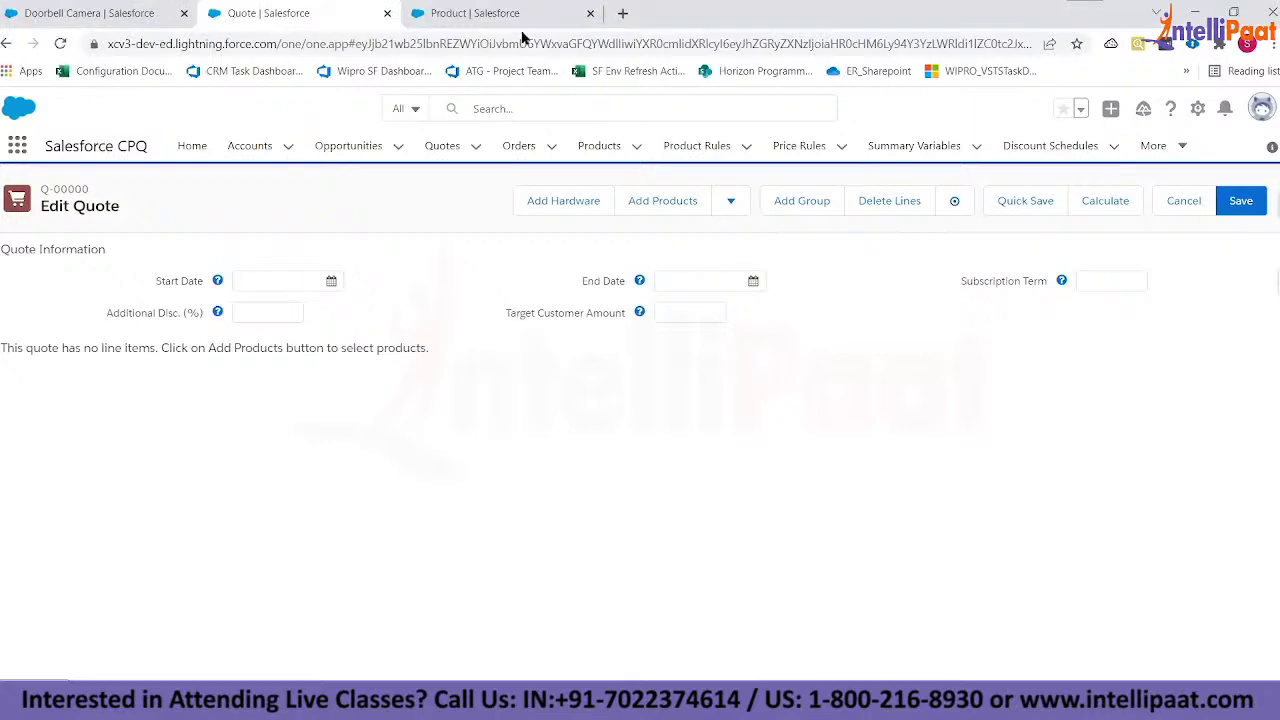
# - Switch to the Salesforce CPQ Fast Path deck in Adobe Acrobat Reader to view the Subscription Fields slide
pyautogui.hotkey('alt', 'Tab')
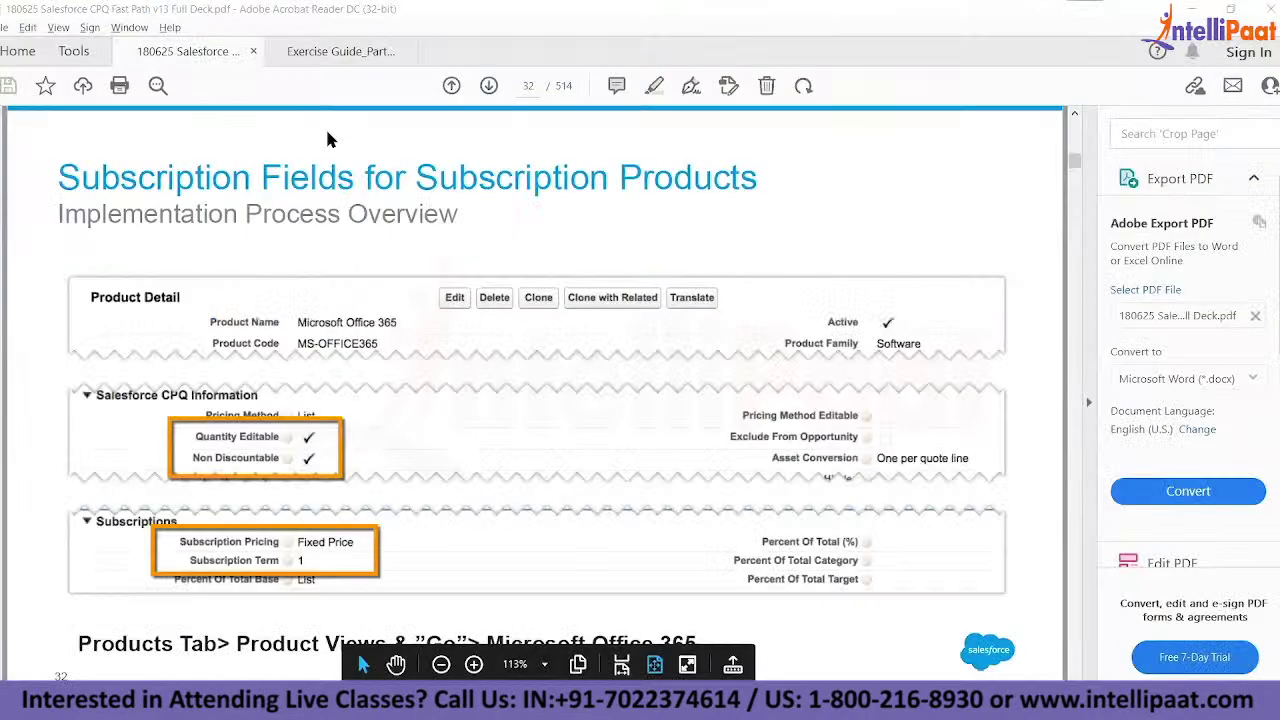
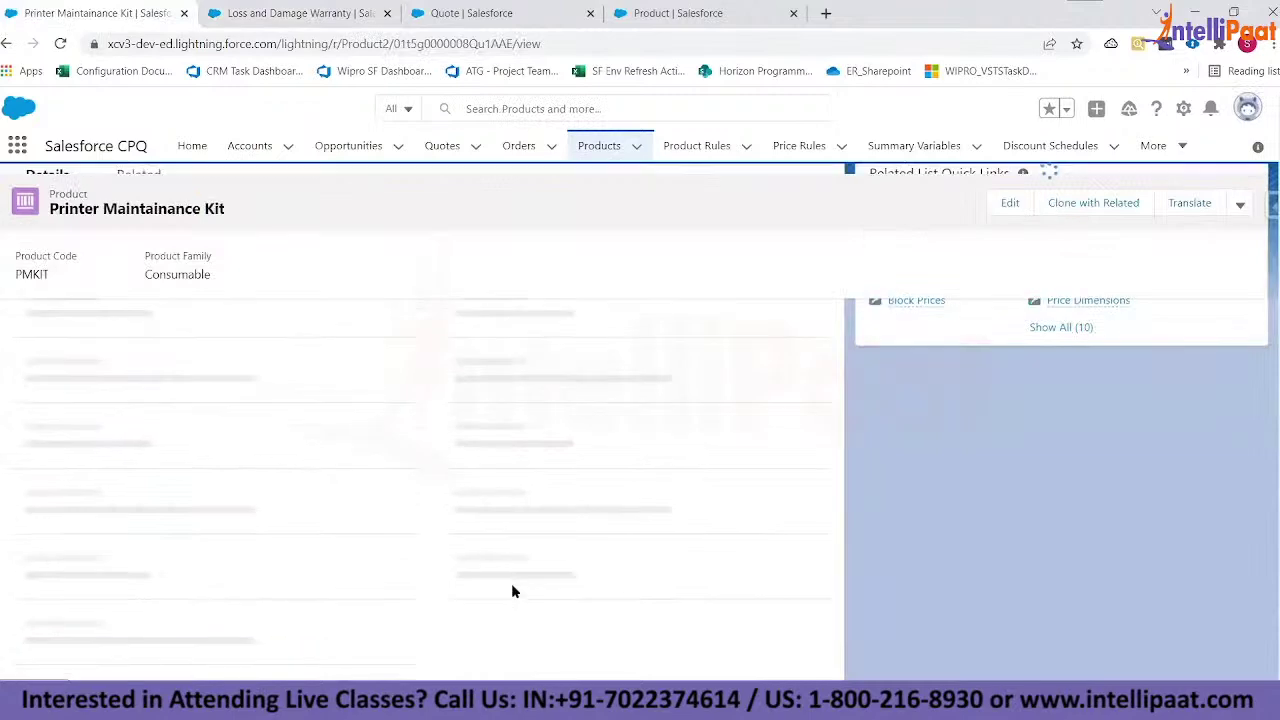
# - Set Percent Of Total Category to Hardware on the Printer Maintainance Kit product and save the record
pyautogui.scroll(-3, 514, 590)
pyautogui.scroll(3, 820, 443)
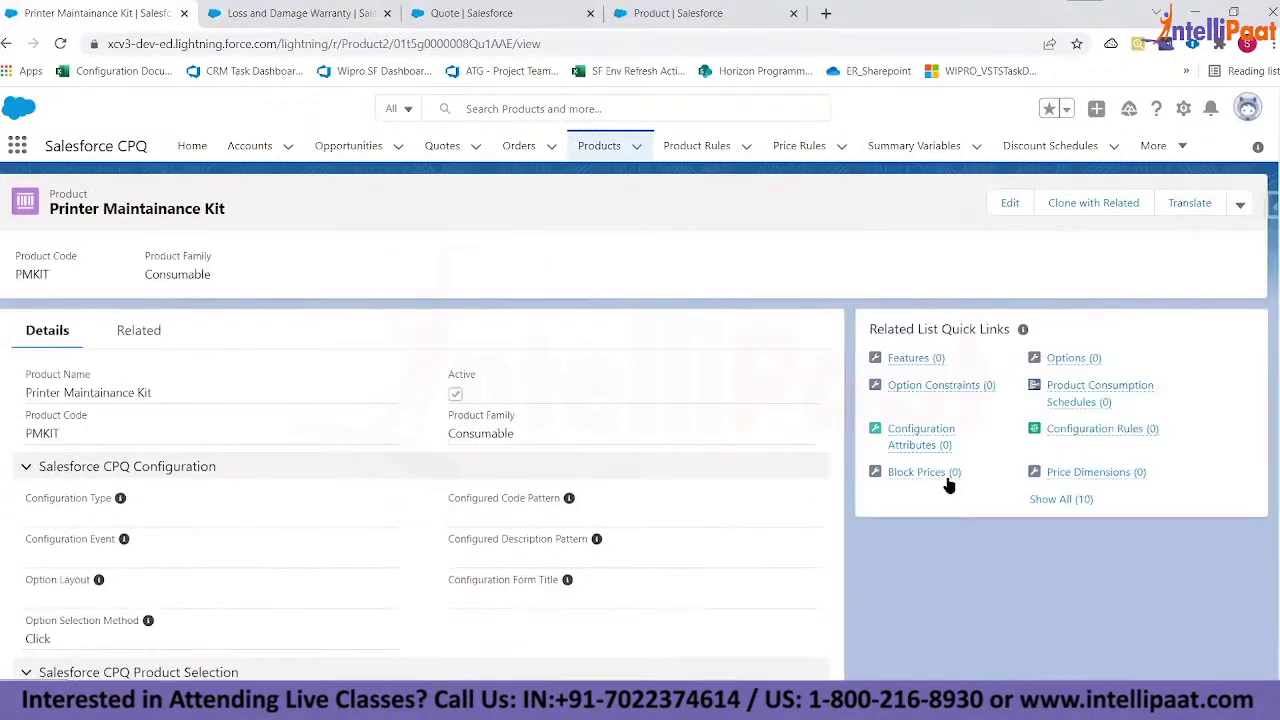
pyautogui.moveTo(1020, 445)
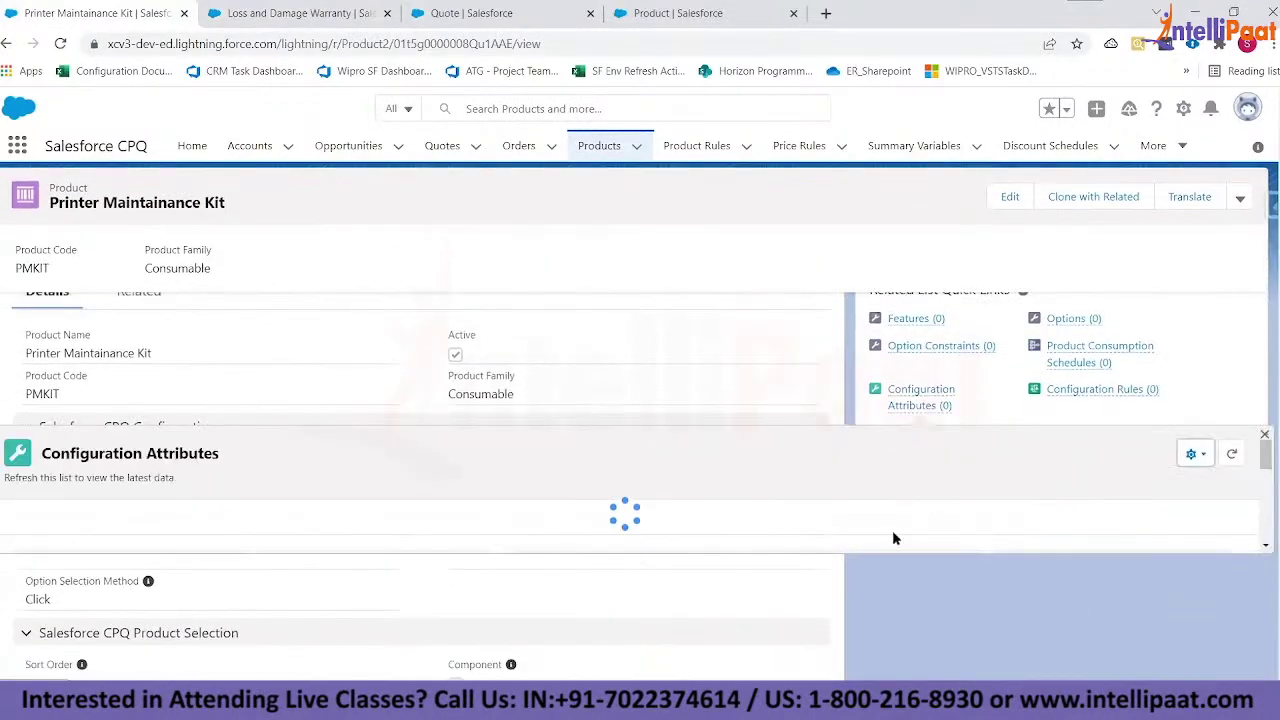
pyautogui.moveTo(930, 465)
pyautogui.scroll(-5, 757, 566)
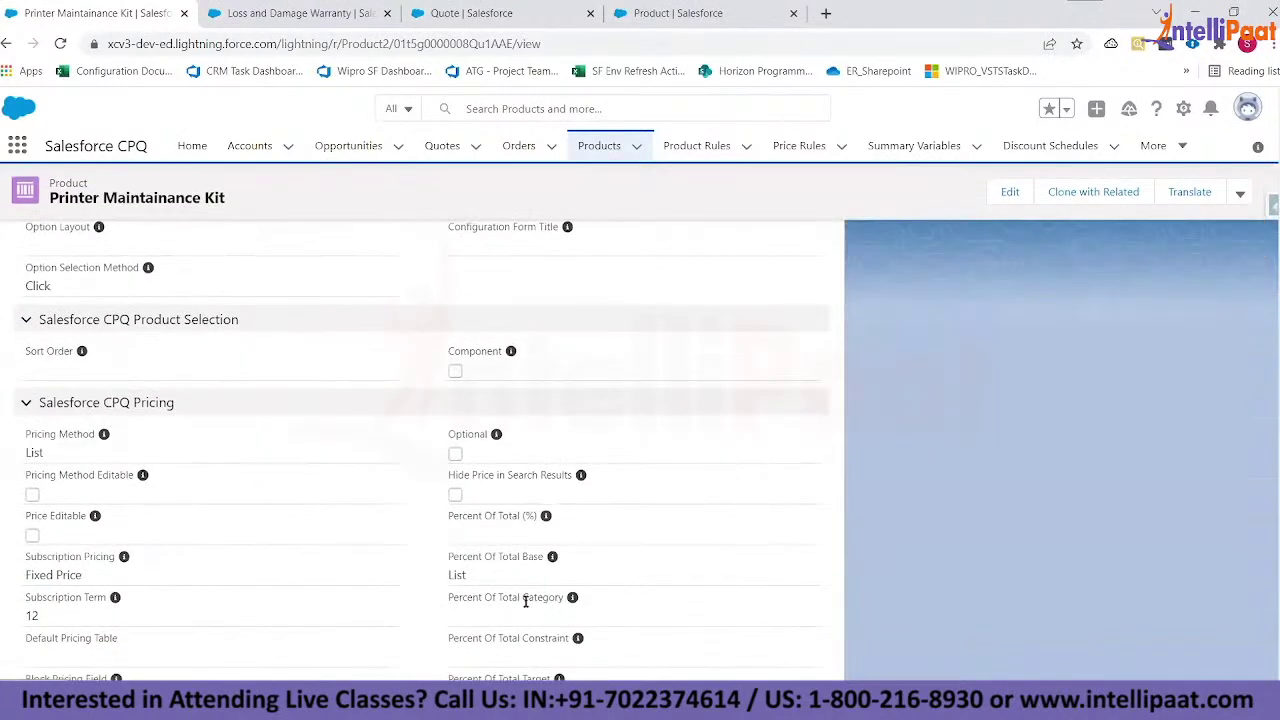
pyautogui.moveTo(498, 599); pyautogui.dragTo(565, 601)
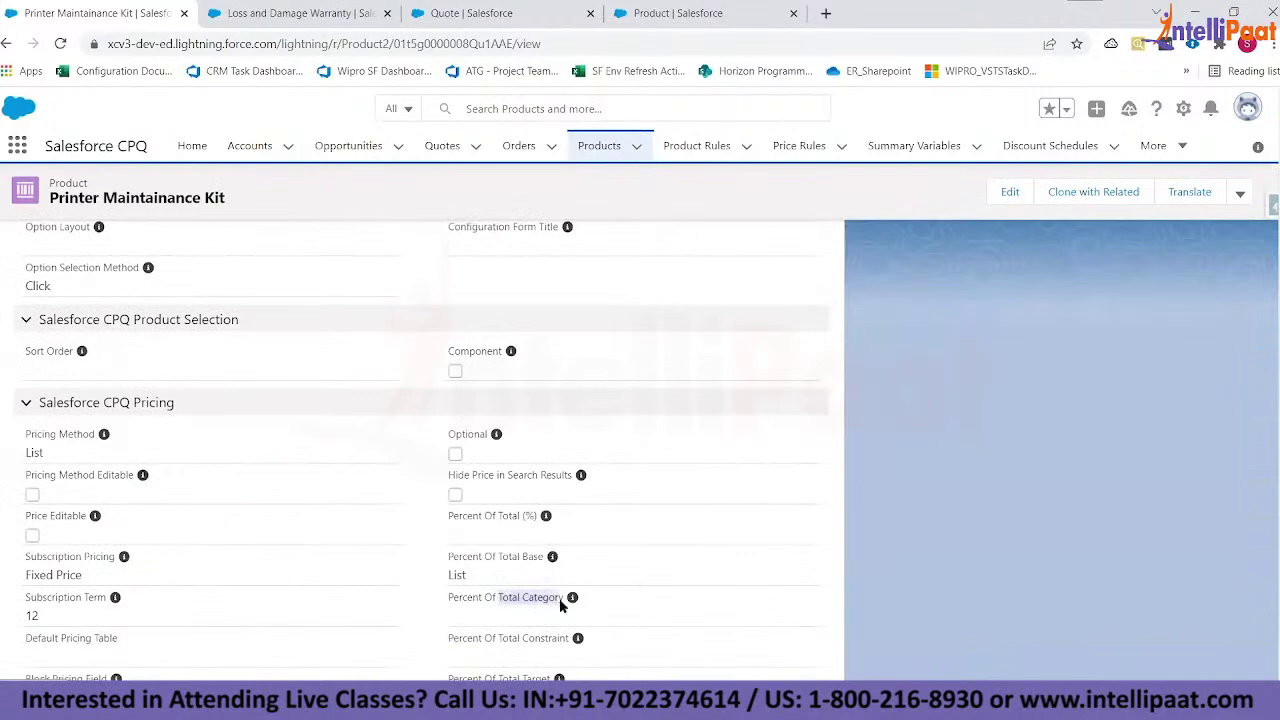
pyautogui.click(1008, 196)
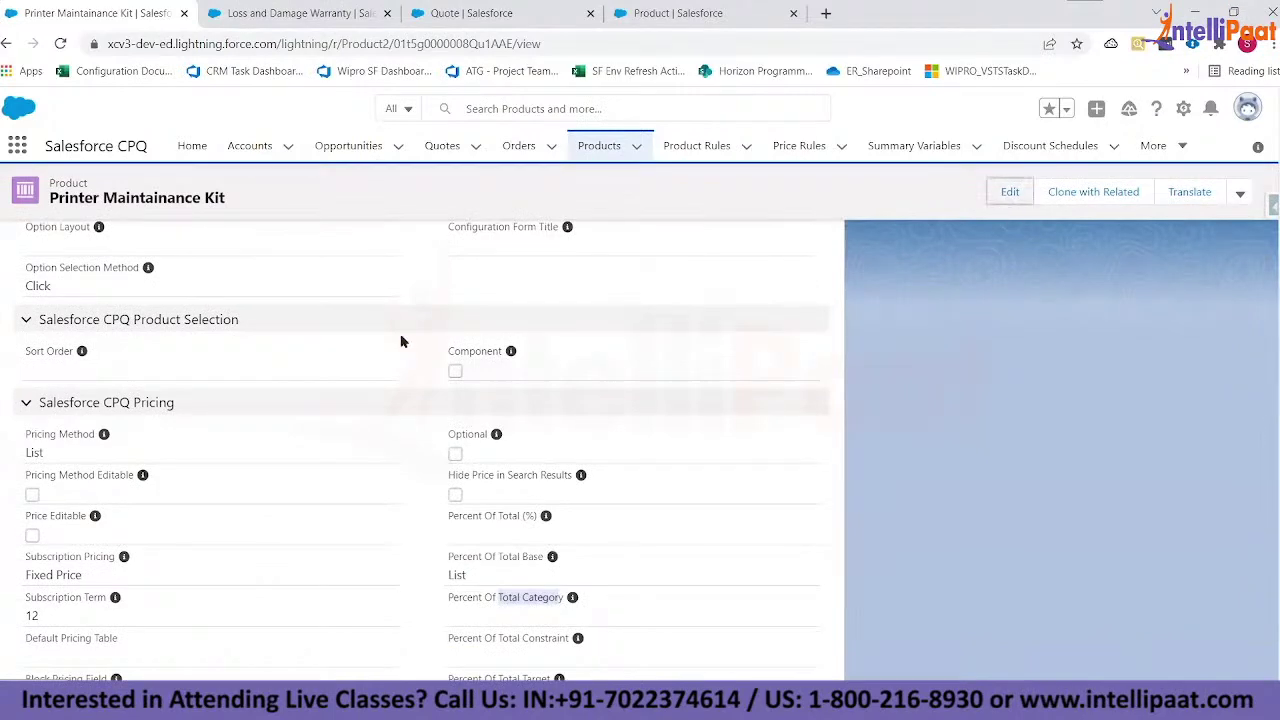
pyautogui.scroll(-10, 737, 490)
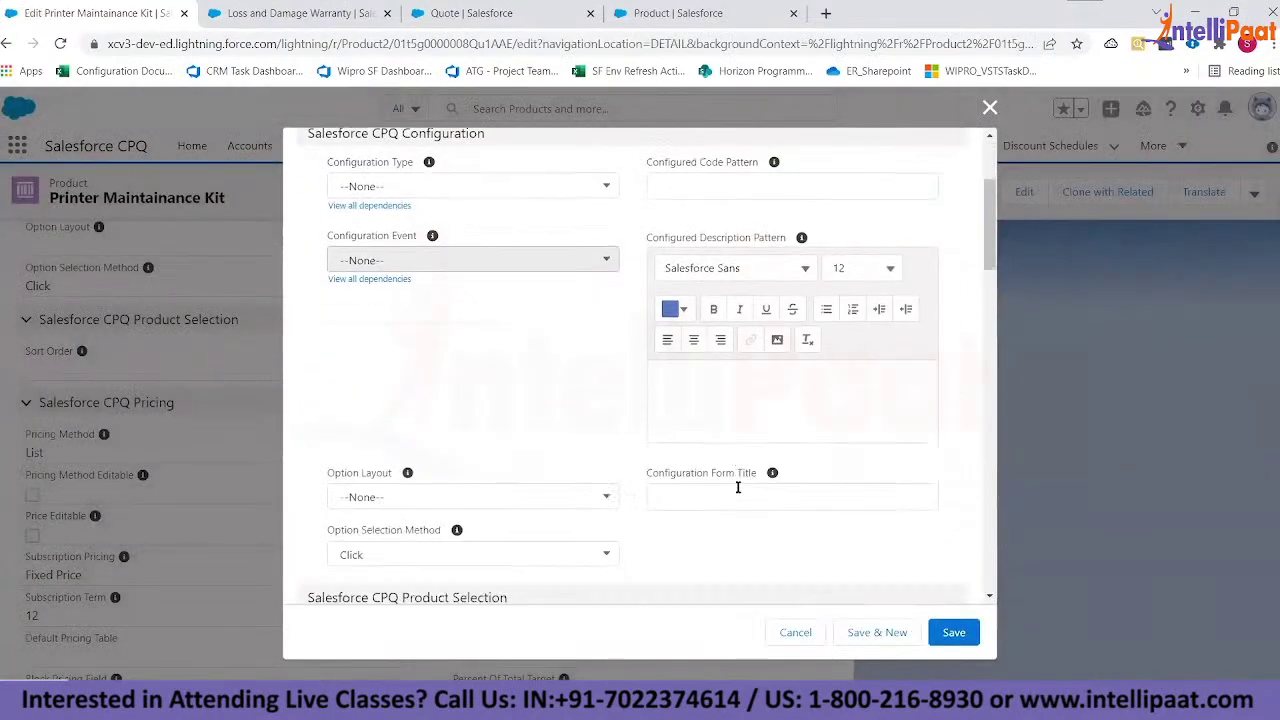
pyautogui.scroll(5, 737, 492)
pyautogui.click(953, 632)
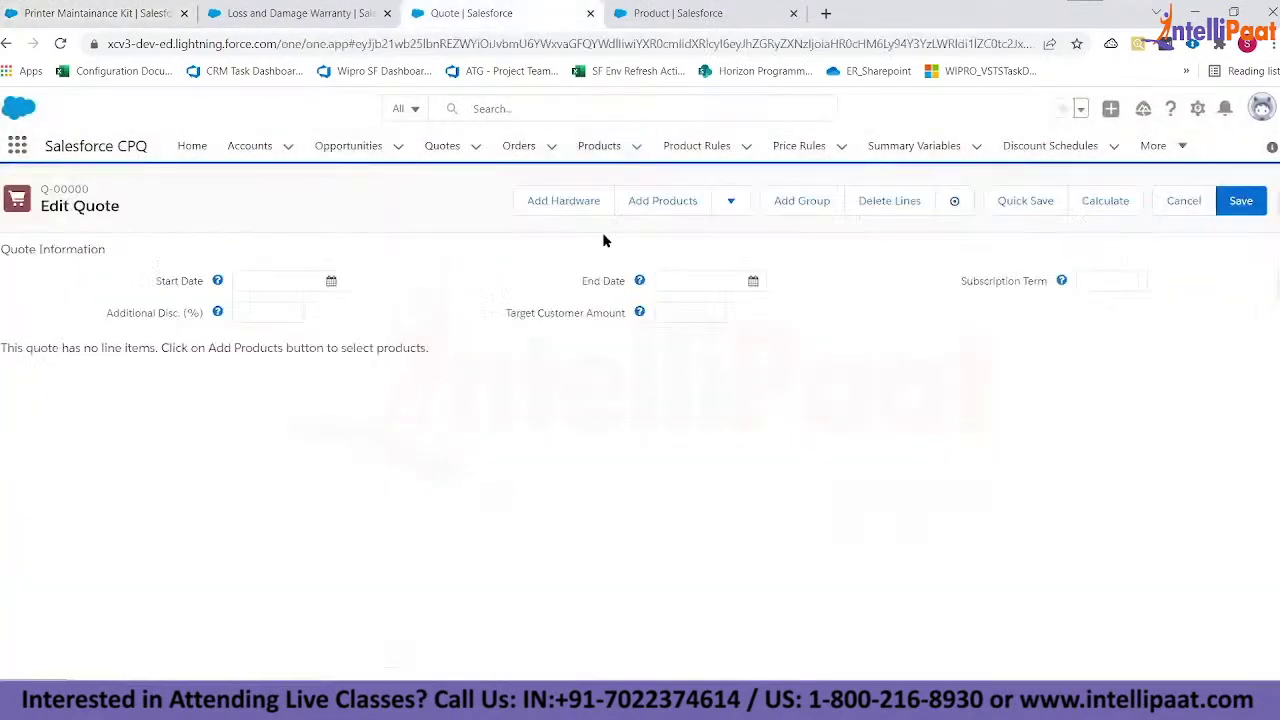
# - Find the Printer Maintainance Kit in the quote's product selection and add it as a quote line
pyautogui.click(665, 200)
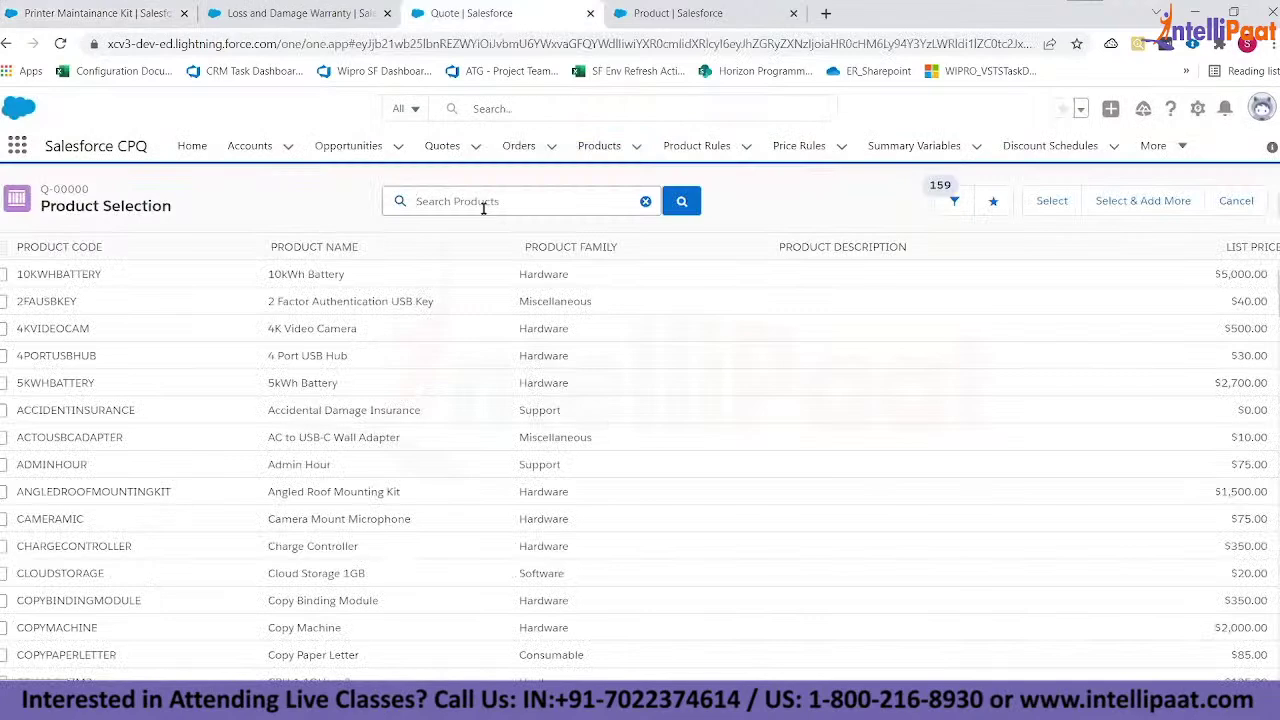
pyautogui.write('Printer Maintainance Kit')
pyautogui.press('Return')
pyautogui.click(4, 274)
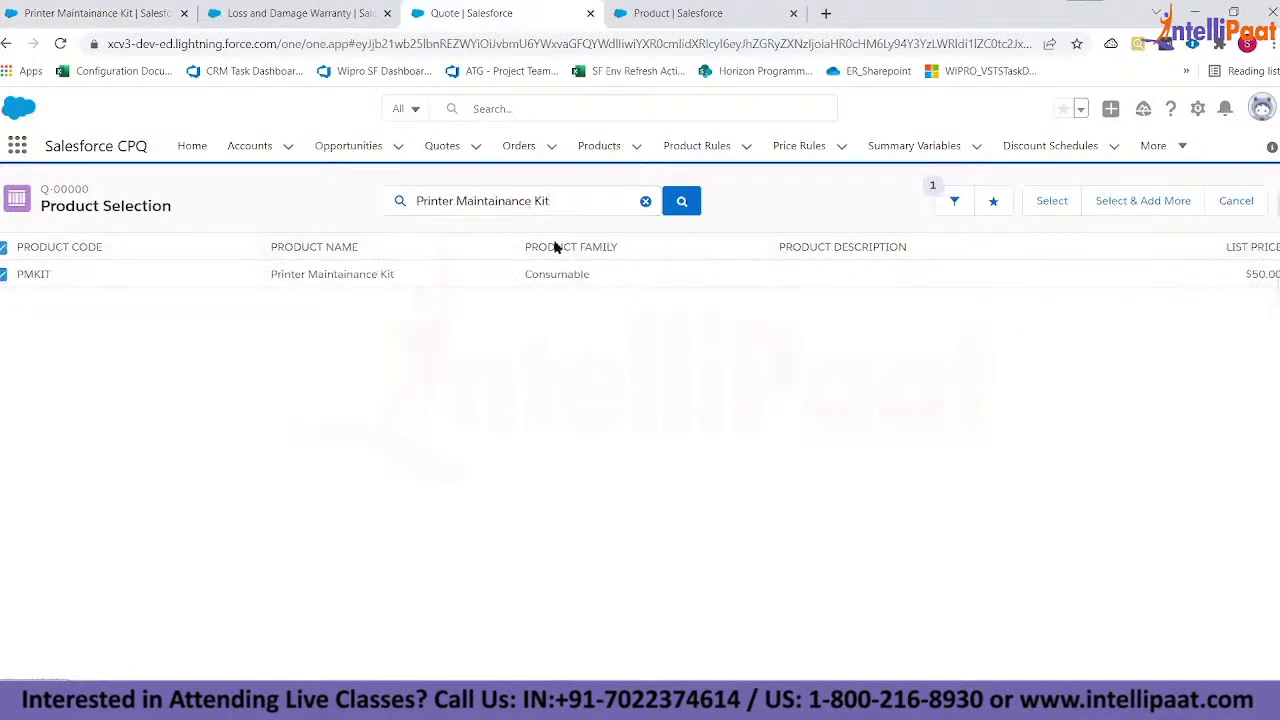
pyautogui.click(1052, 200)
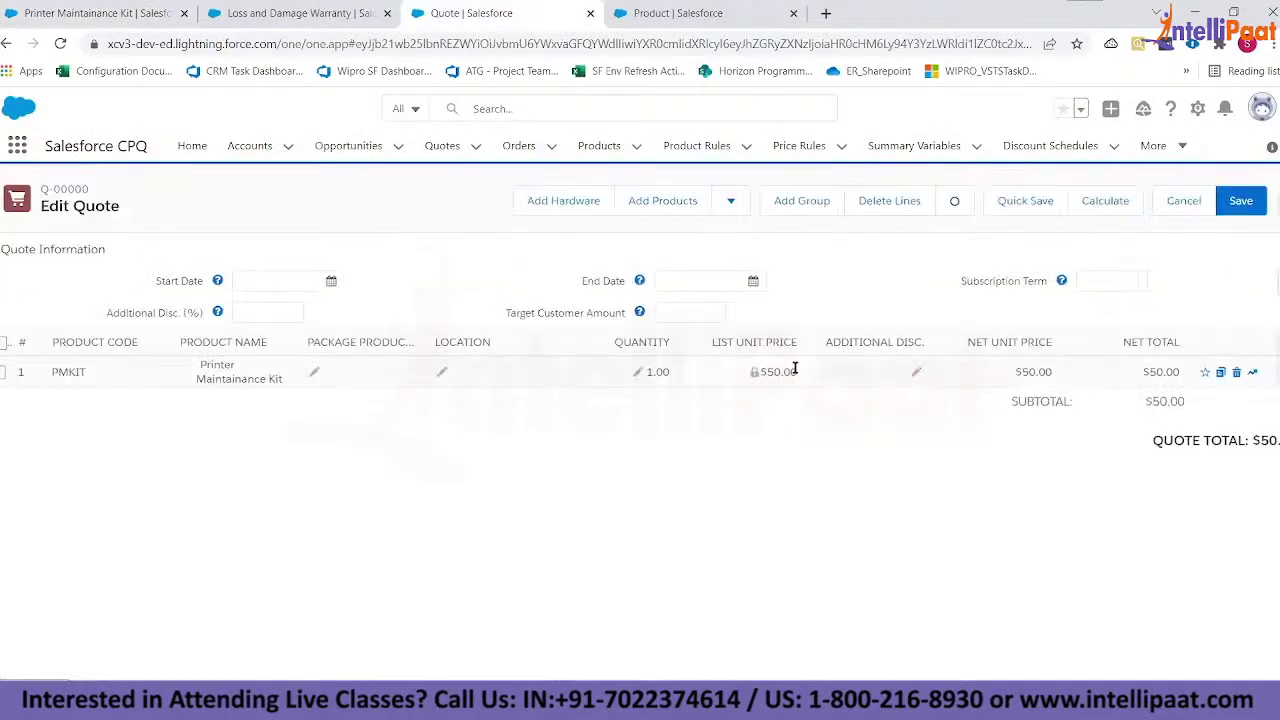
# - Add the Loss and Damage Warranty product to the quote
pyautogui.click(654, 200)
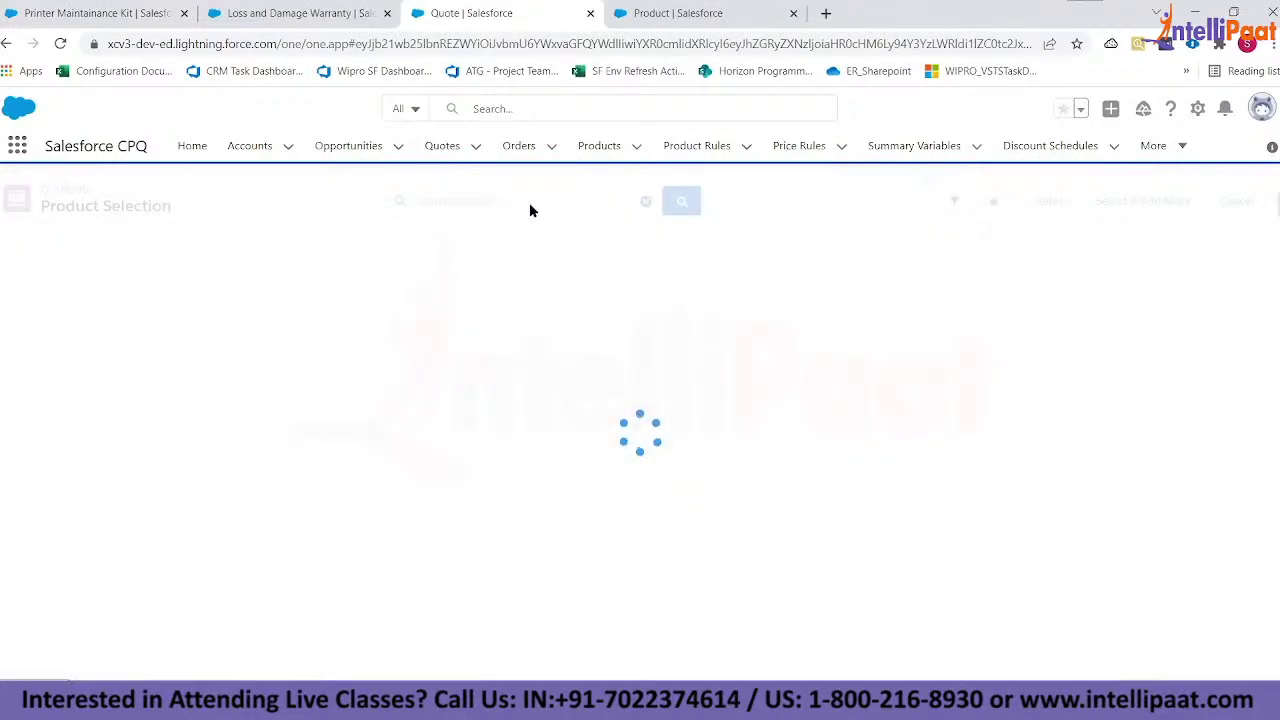
pyautogui.click(530, 202)
pyautogui.write('loss')
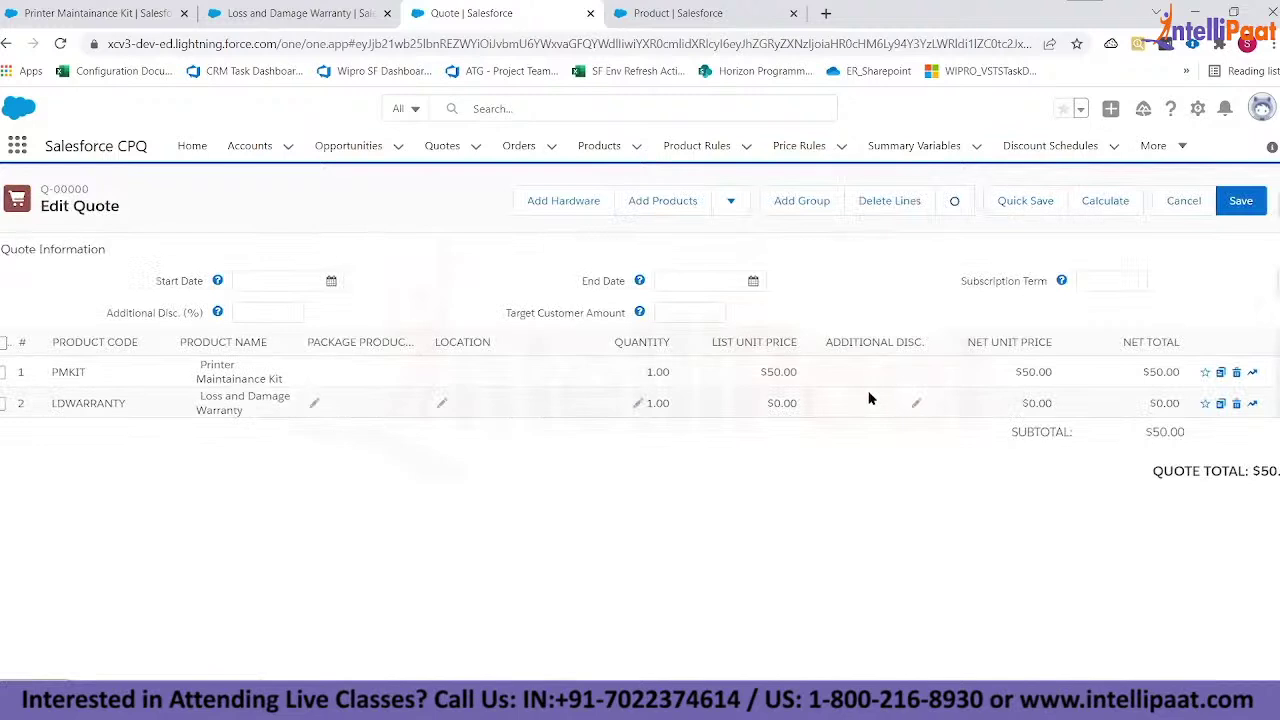
# - Compare the percent-of-total fields of the Loss and Damage Warranty and Printer Maintainance Kit products with their quote lines
pyautogui.click(295, 13)
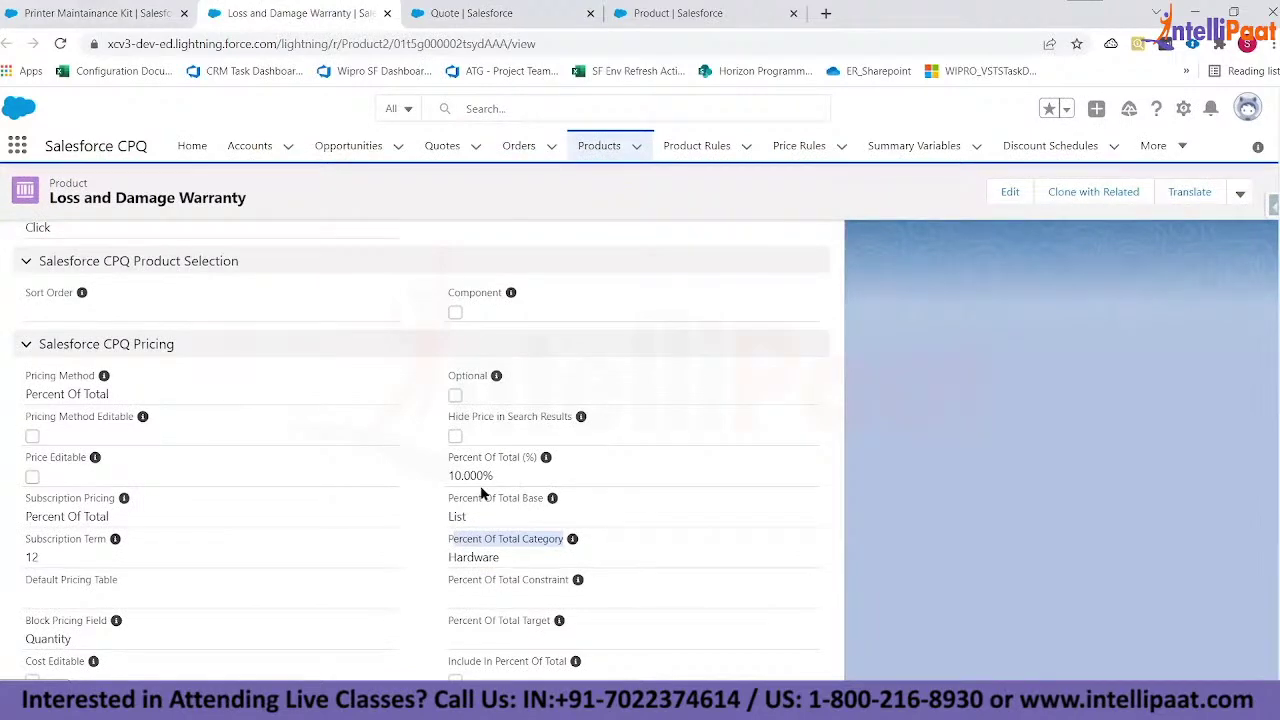
pyautogui.scroll(-1, 379, 522)
pyautogui.hotkey('ctrl', 'Tab')
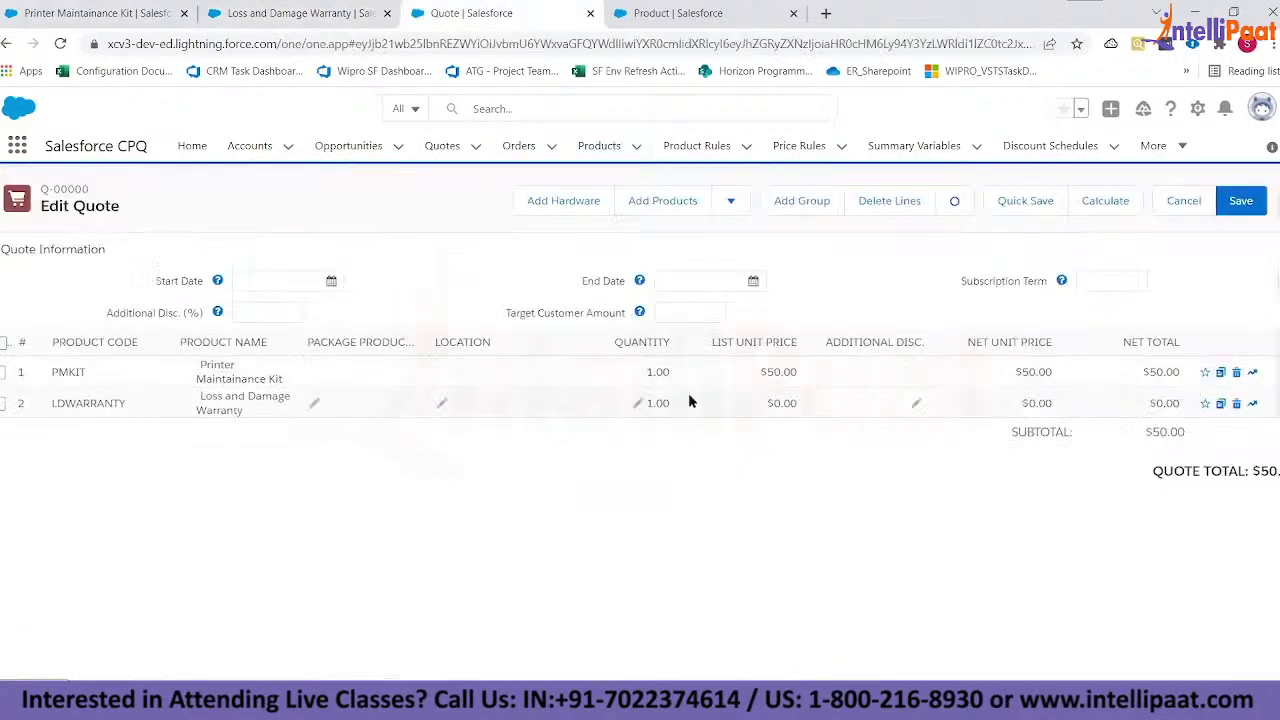
pyautogui.click(160, 18)
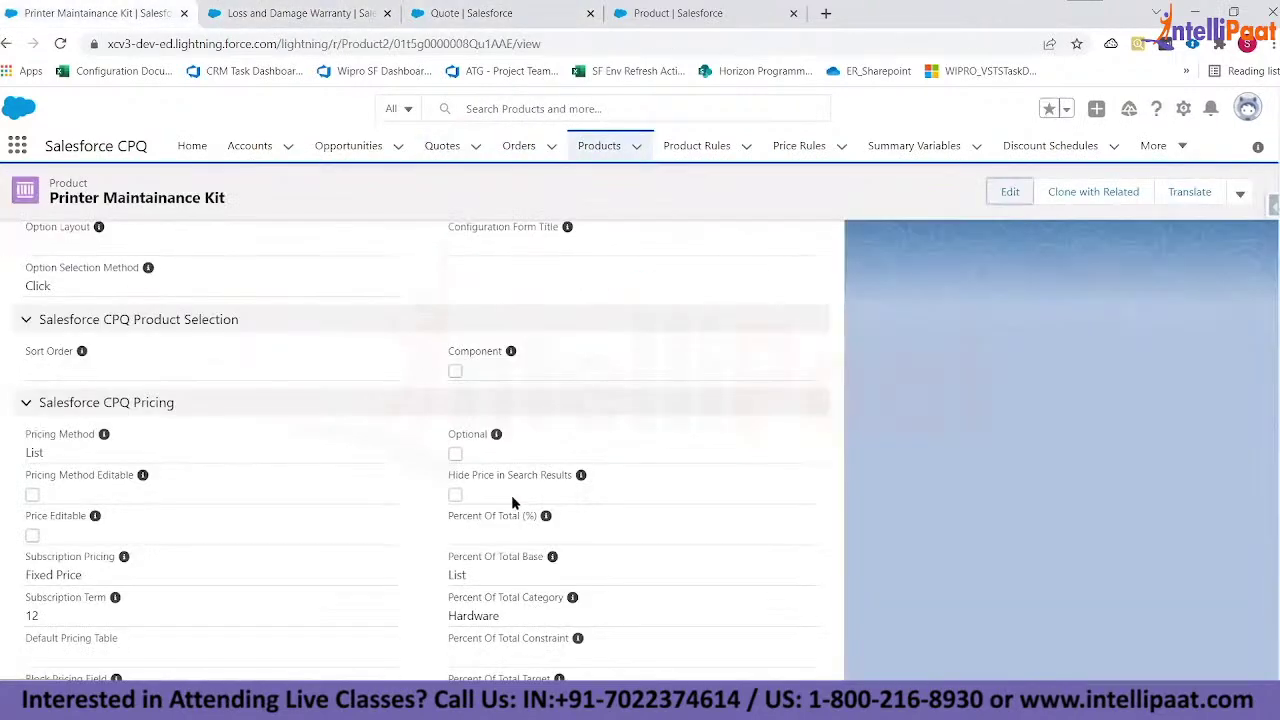
pyautogui.scroll(-2, 511, 495)
pyautogui.scroll(1, 513, 502)
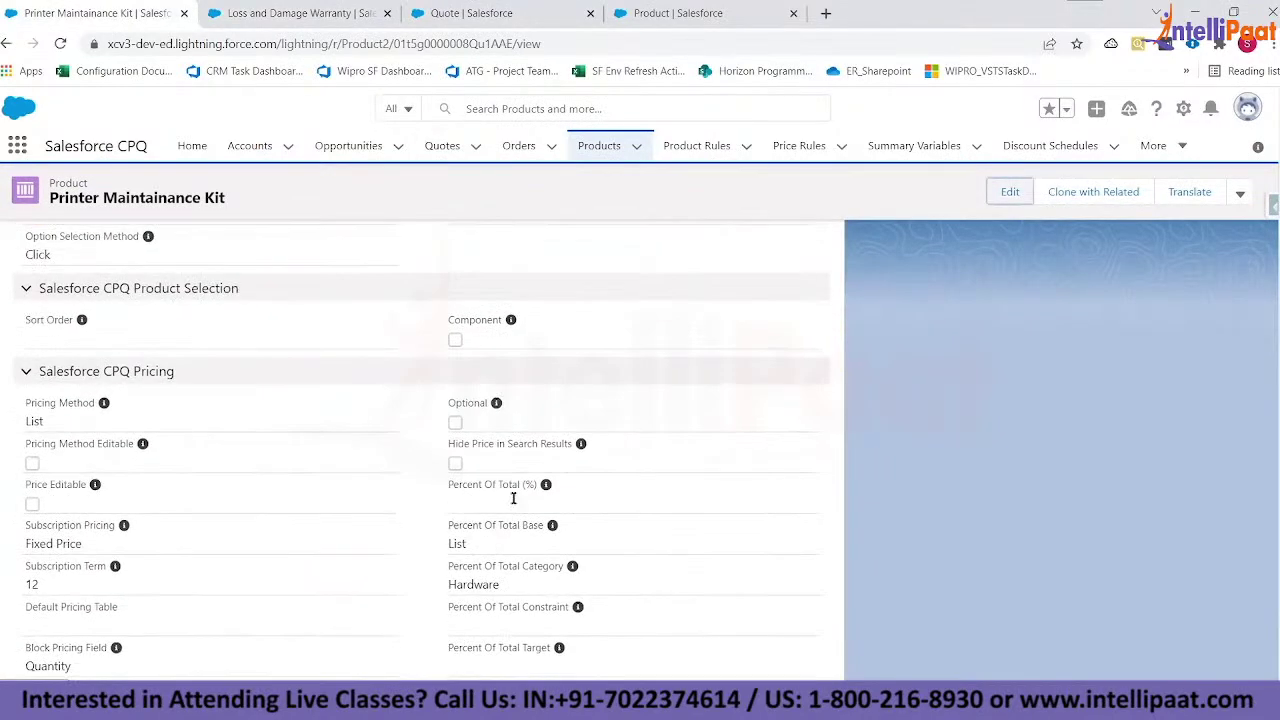
pyautogui.click(470, 13)
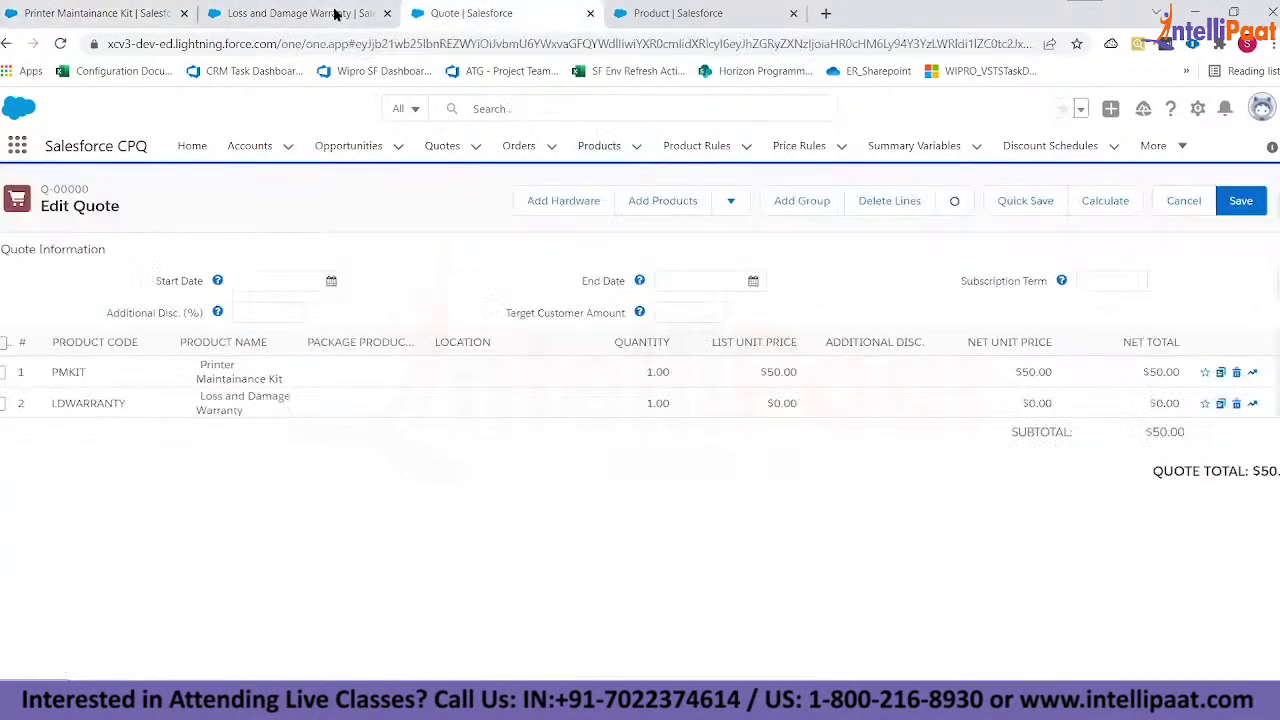
pyautogui.click(215, 18)
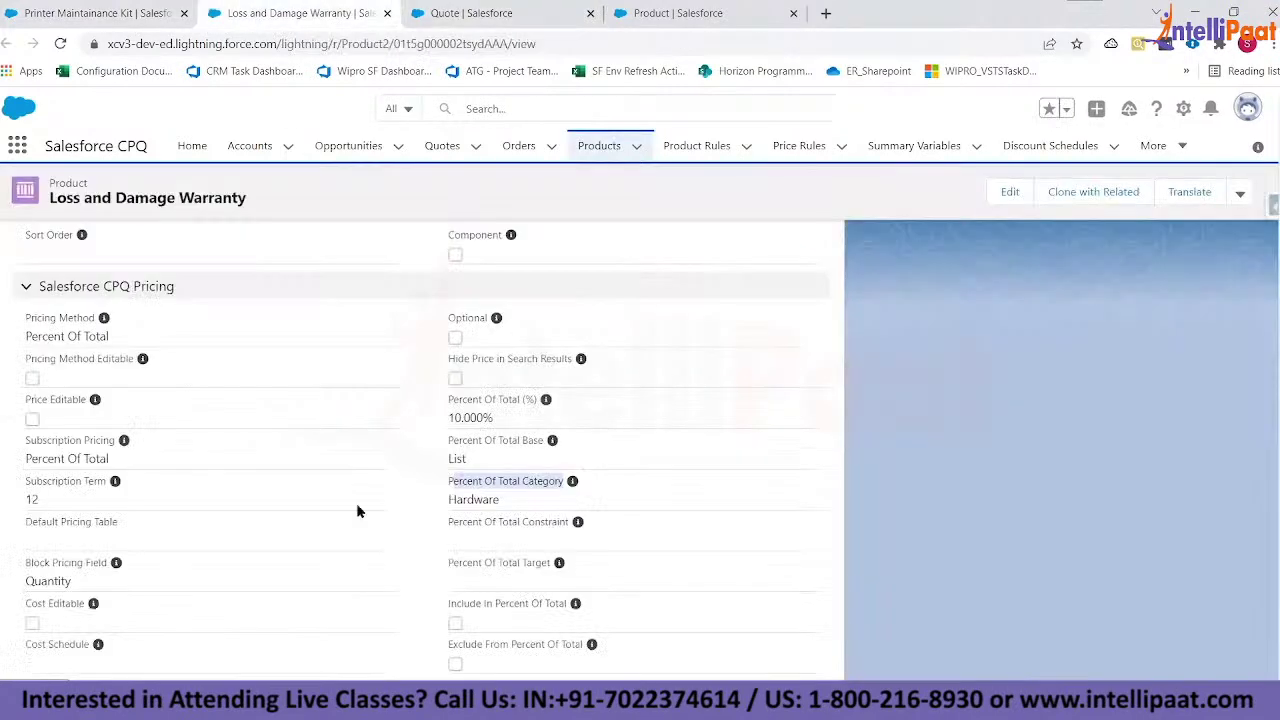
pyautogui.click(135, 14)
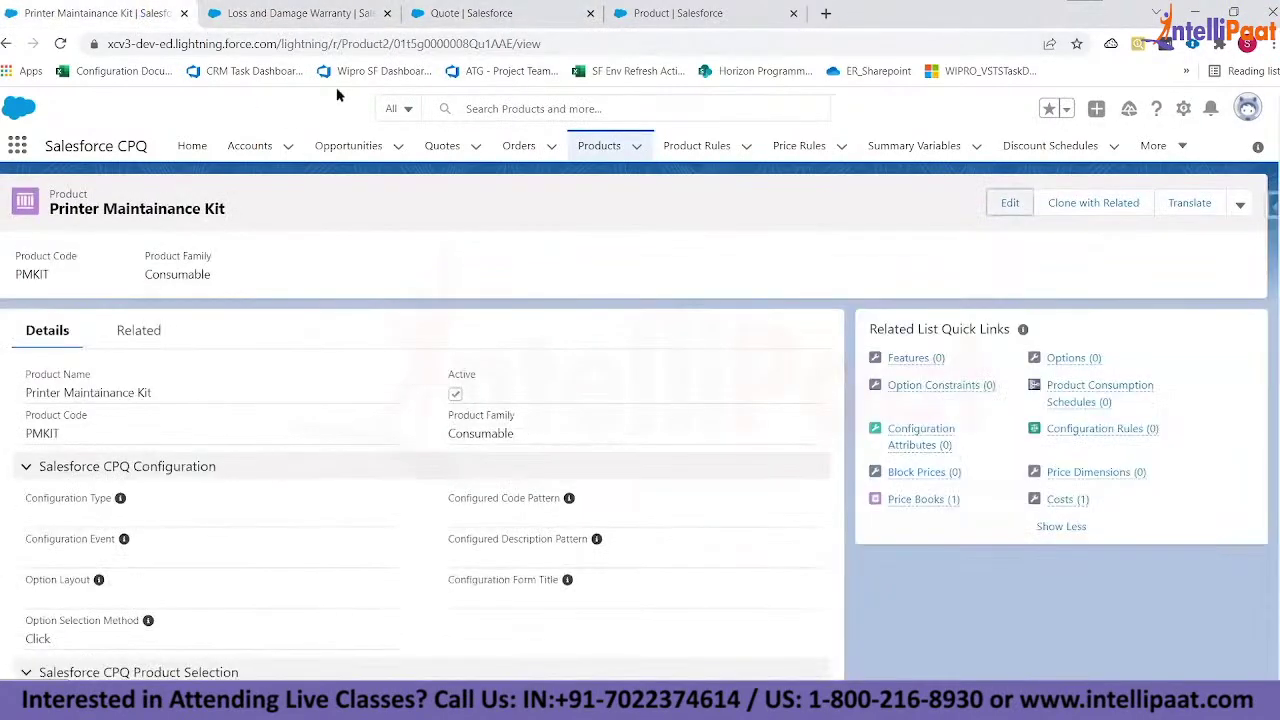
# - Review the Laser Printer product record and replace the Printer Maintainance Kit line on the quote with Laser Printer
pyautogui.click(600, 150)
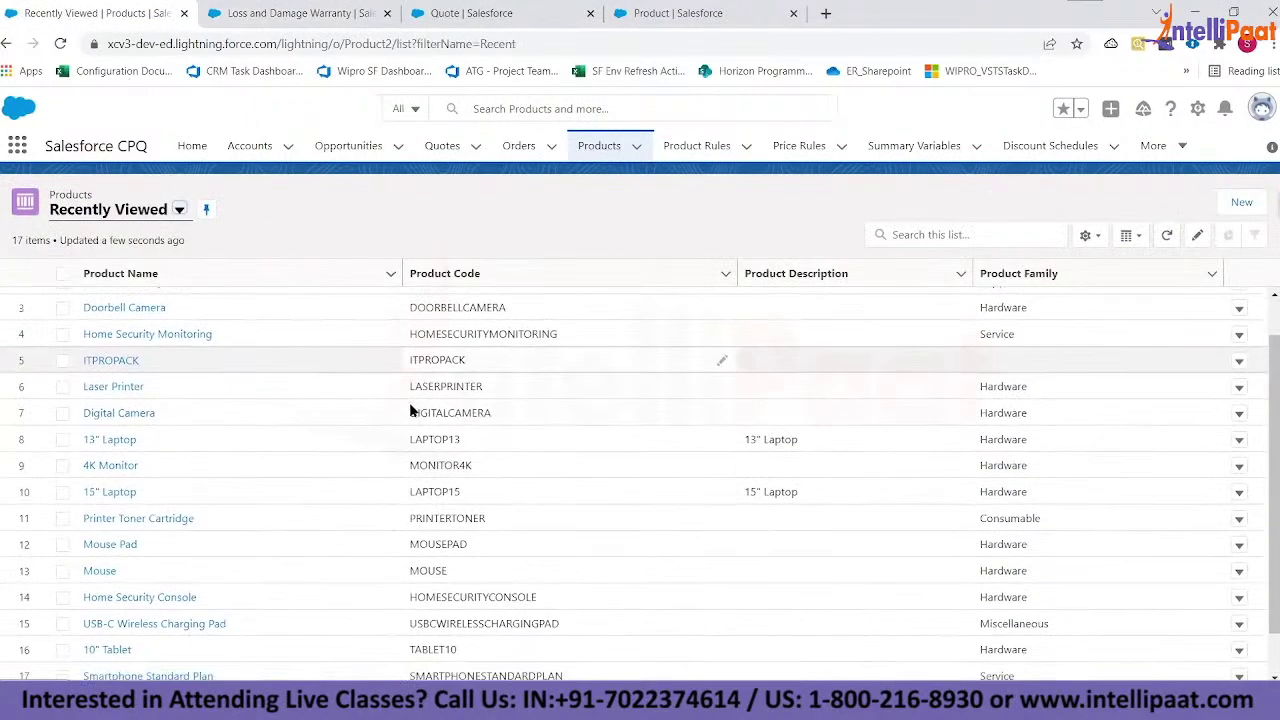
pyautogui.click(100, 430)
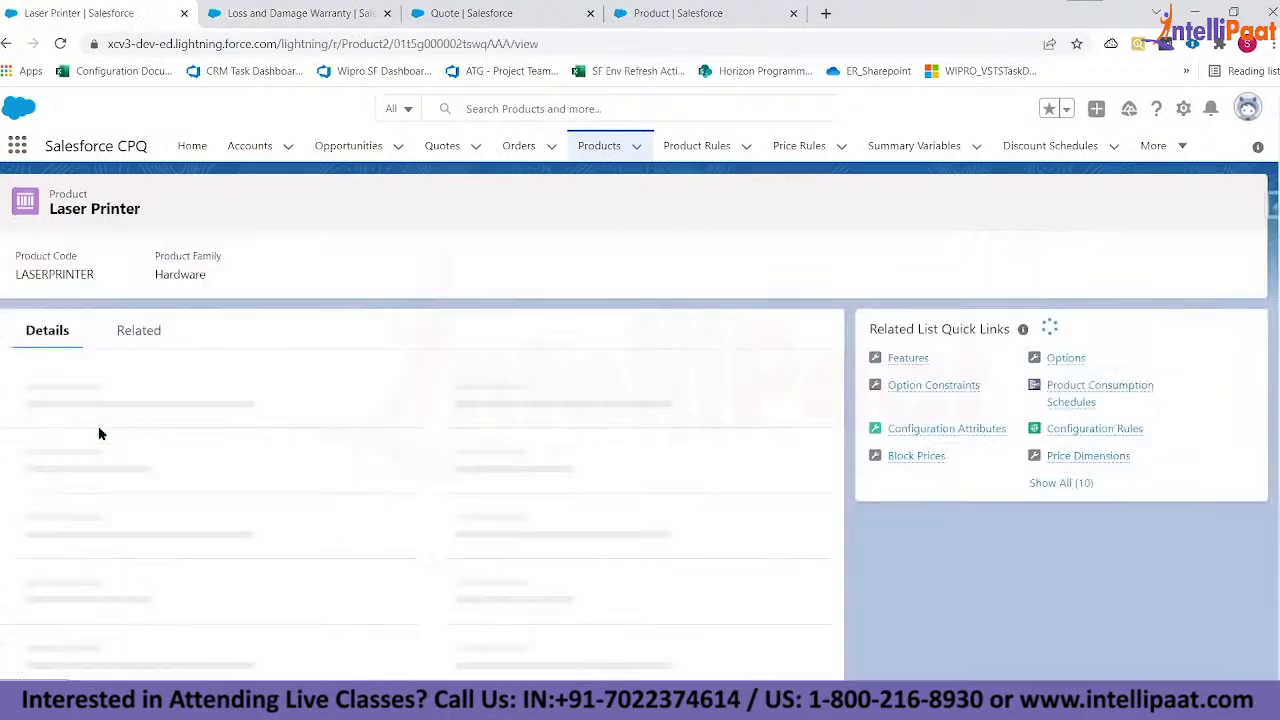
pyautogui.scroll(-3, 566, 457)
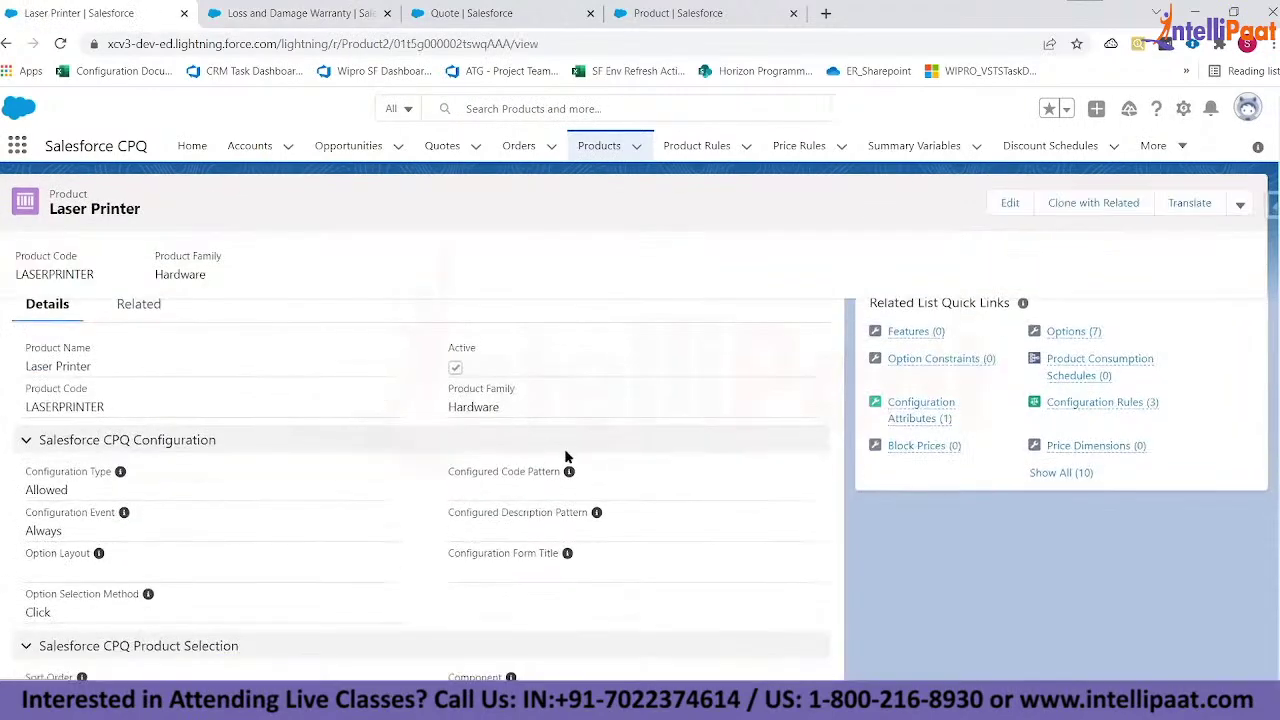
pyautogui.scroll(2, 566, 457)
pyautogui.click(470, 13)
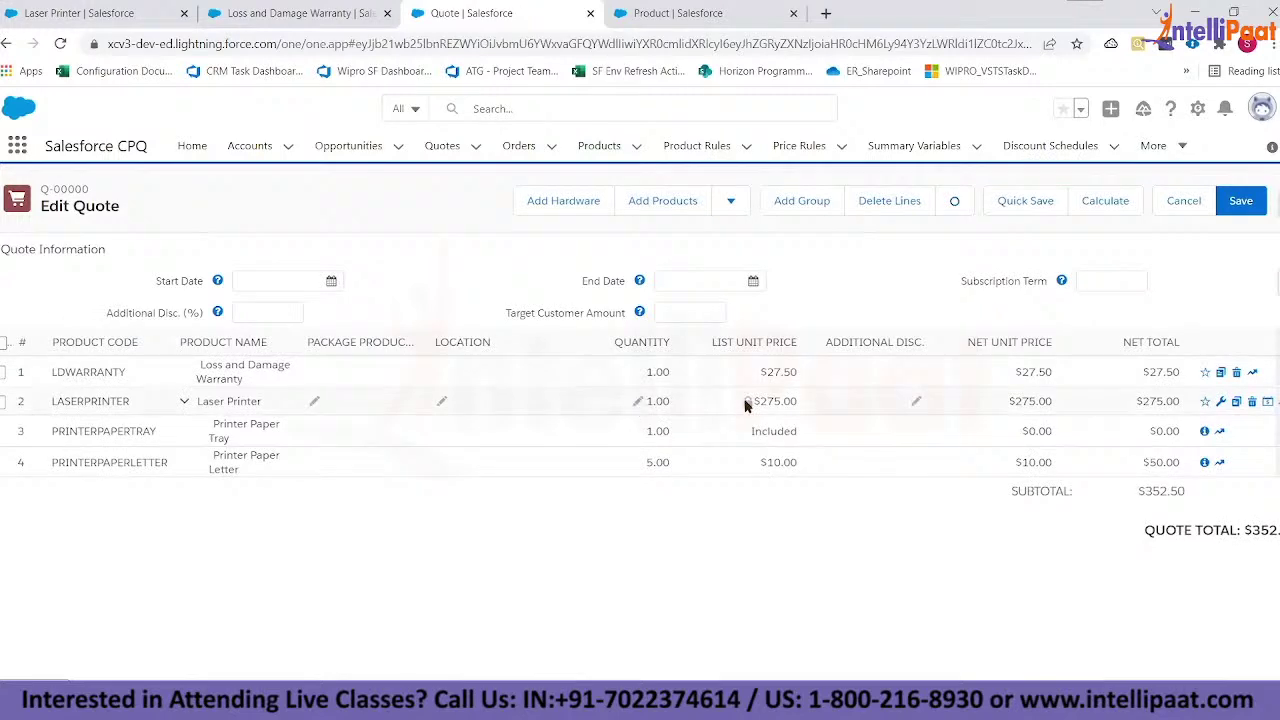
# - Check the Laser Printer's list price in its price books against the Loss and Damage Warranty's Percent Of Total (%) value
pyautogui.click(30, 18)
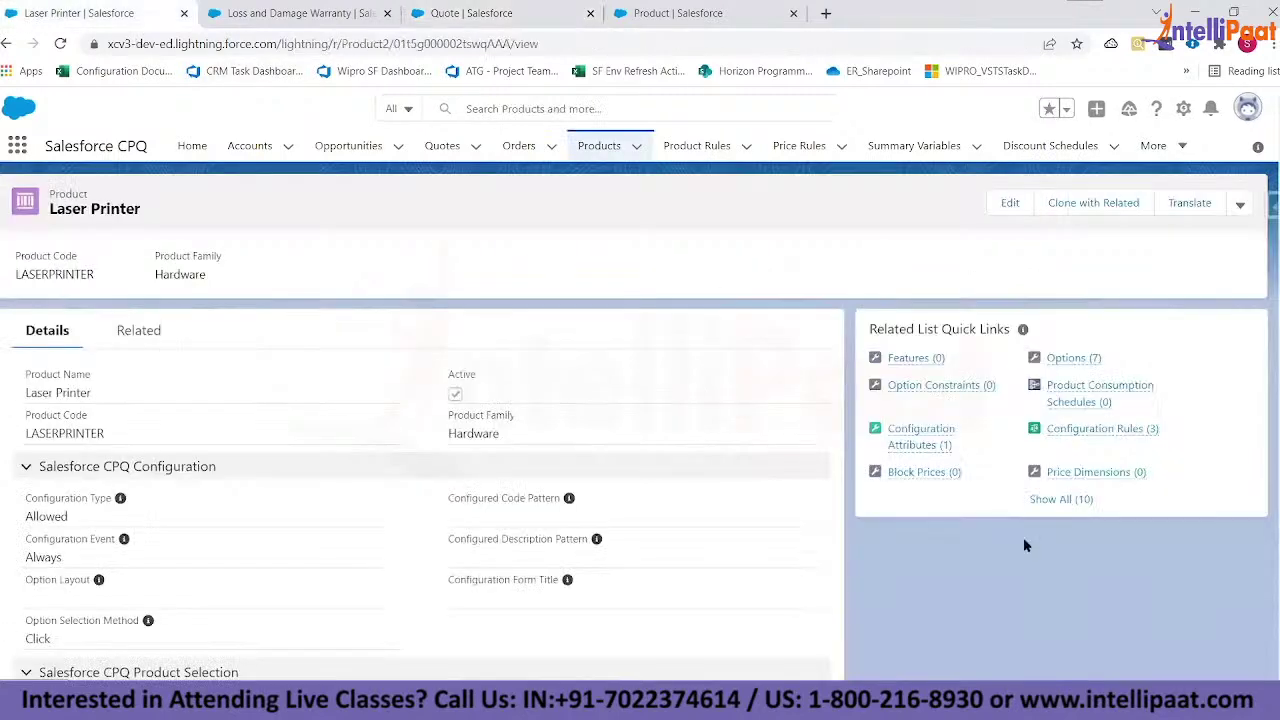
pyautogui.click(1062, 499)
pyautogui.moveTo(932, 504)
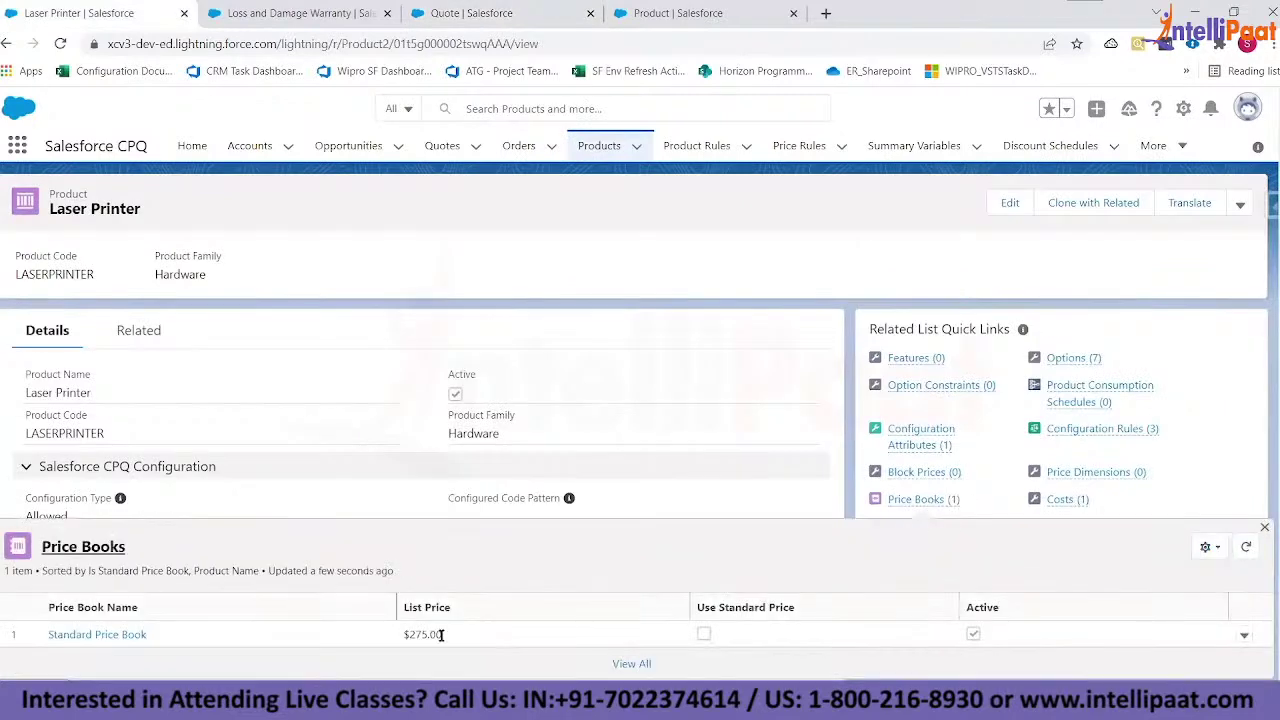
pyautogui.click(295, 13)
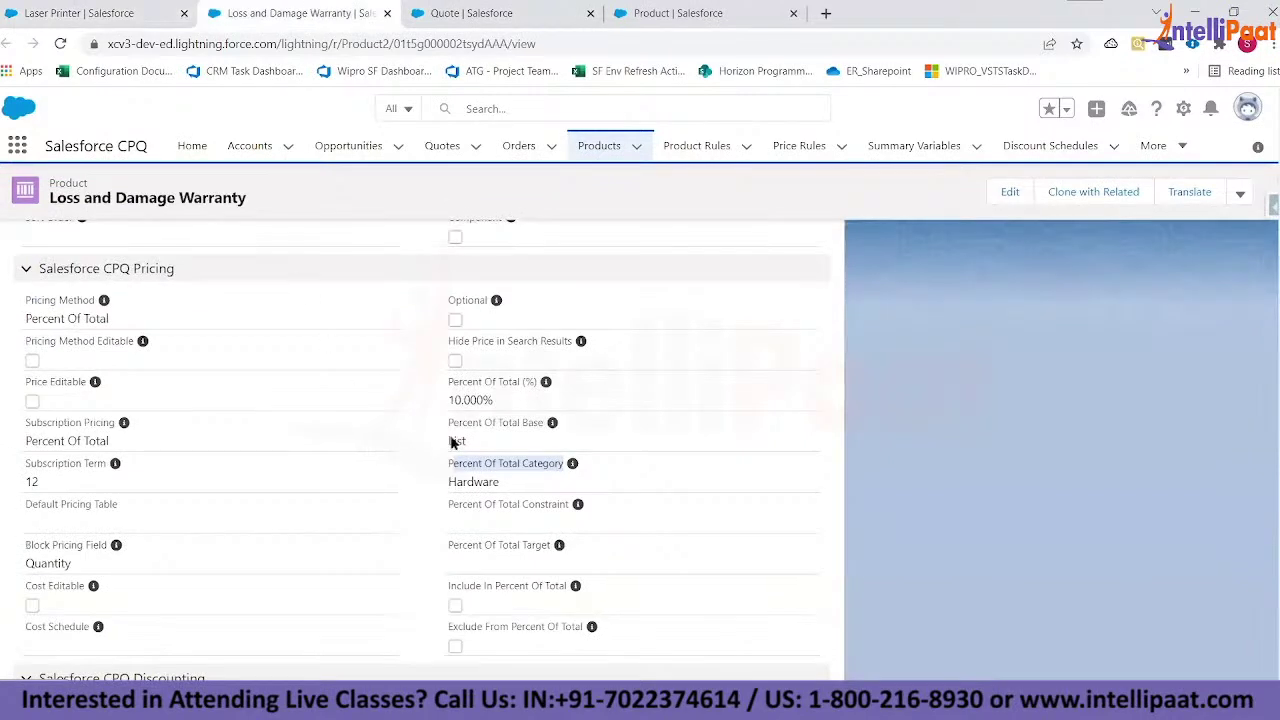
pyautogui.moveTo(449, 400); pyautogui.dragTo(503, 403)
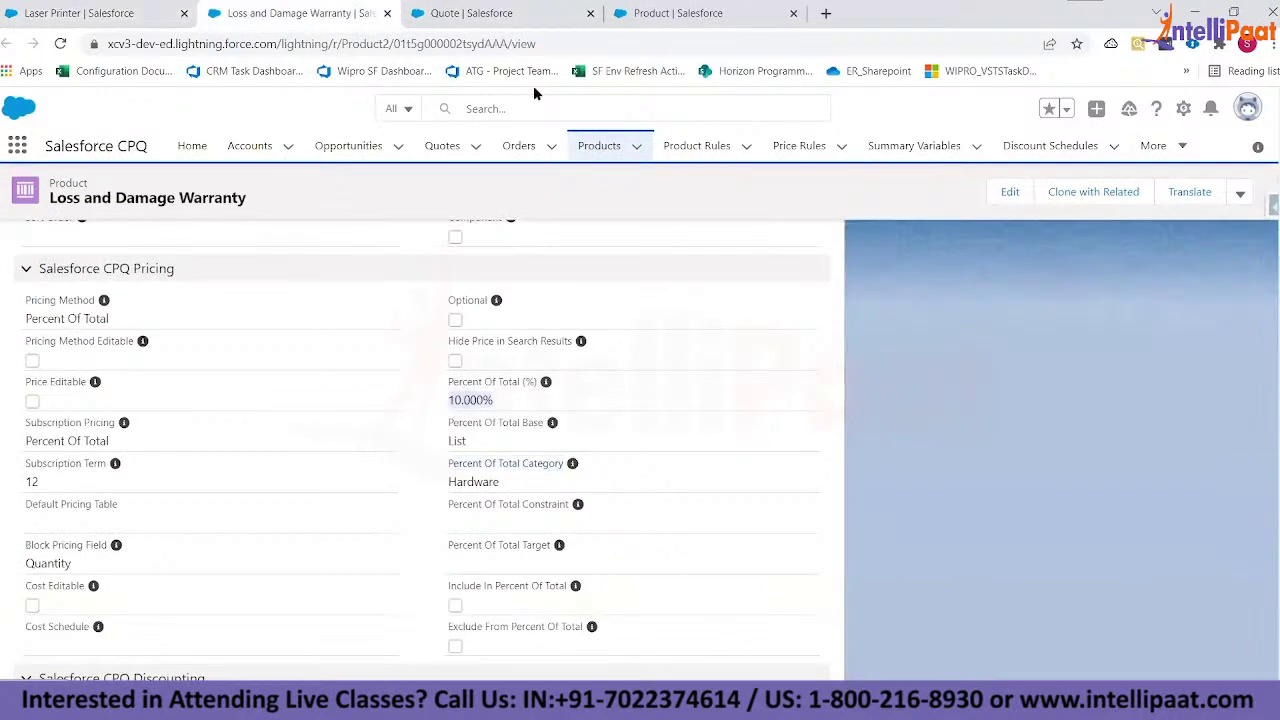
# - Look up the Quote Line object's fields matching "product" and review the Product Family on the Laser Printer record
pyautogui.click(468, 13)
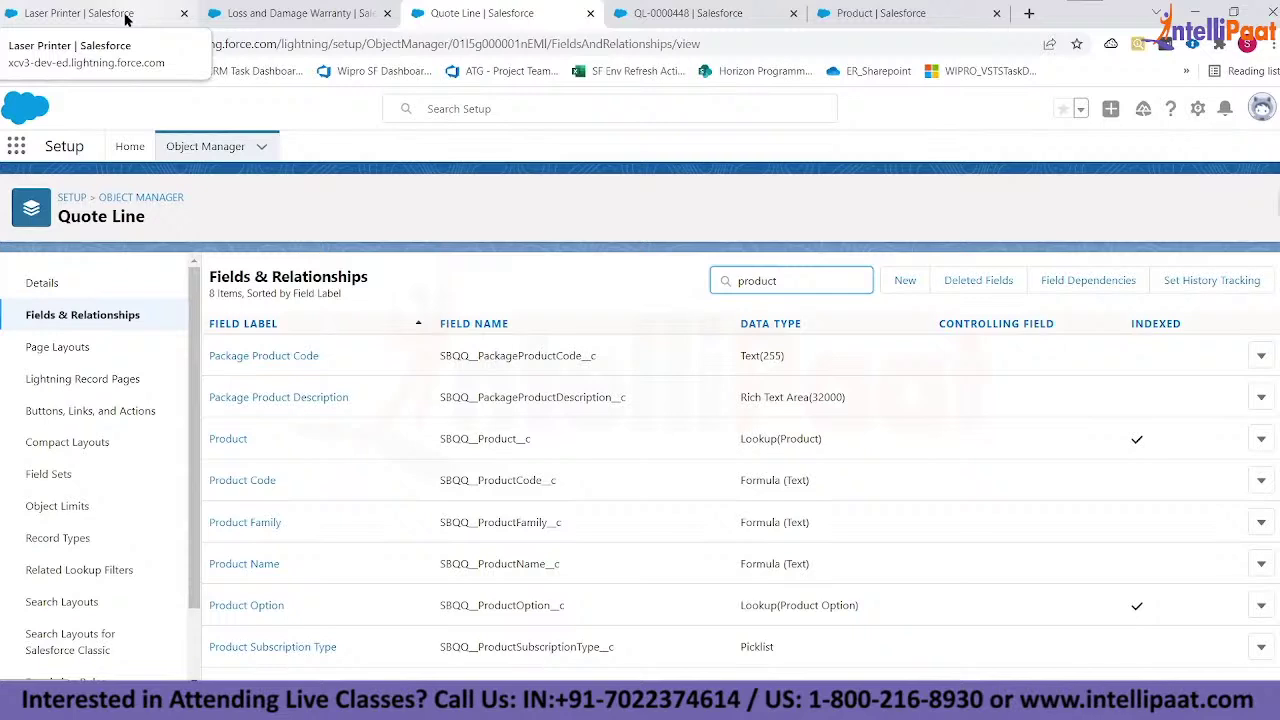
pyautogui.click(125, 19)
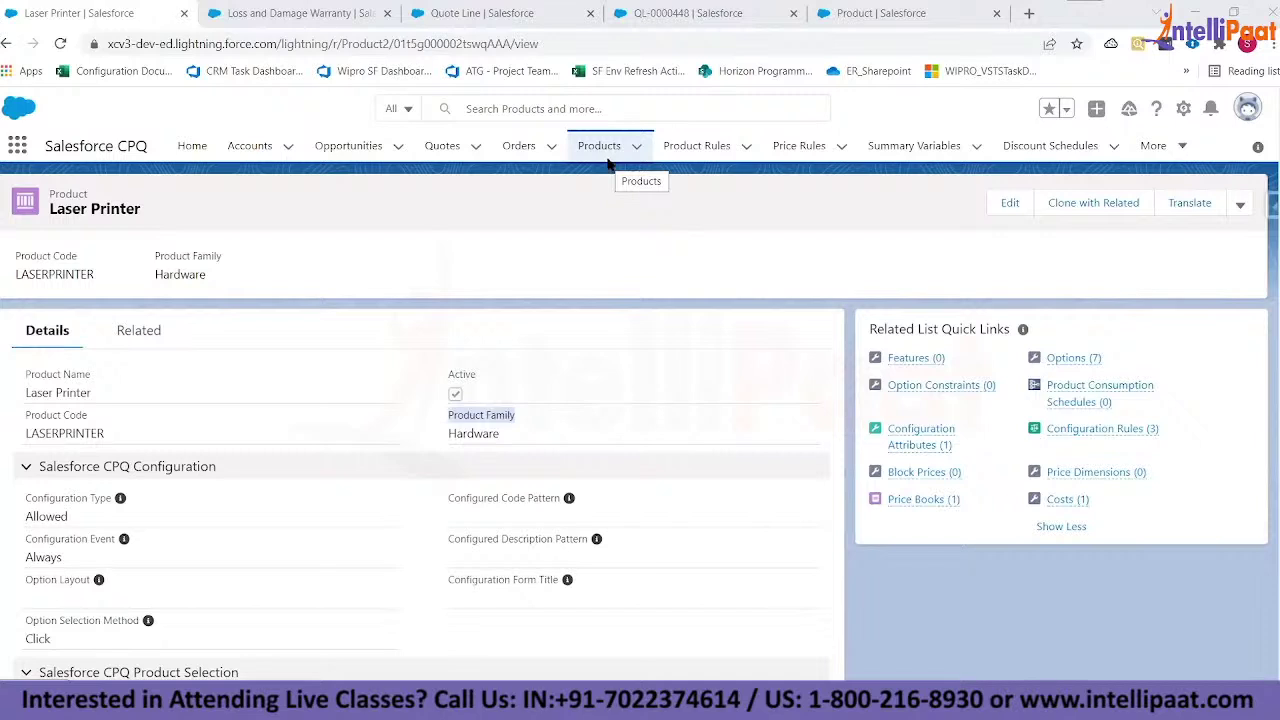
pyautogui.scroll(-2, 463, 454)
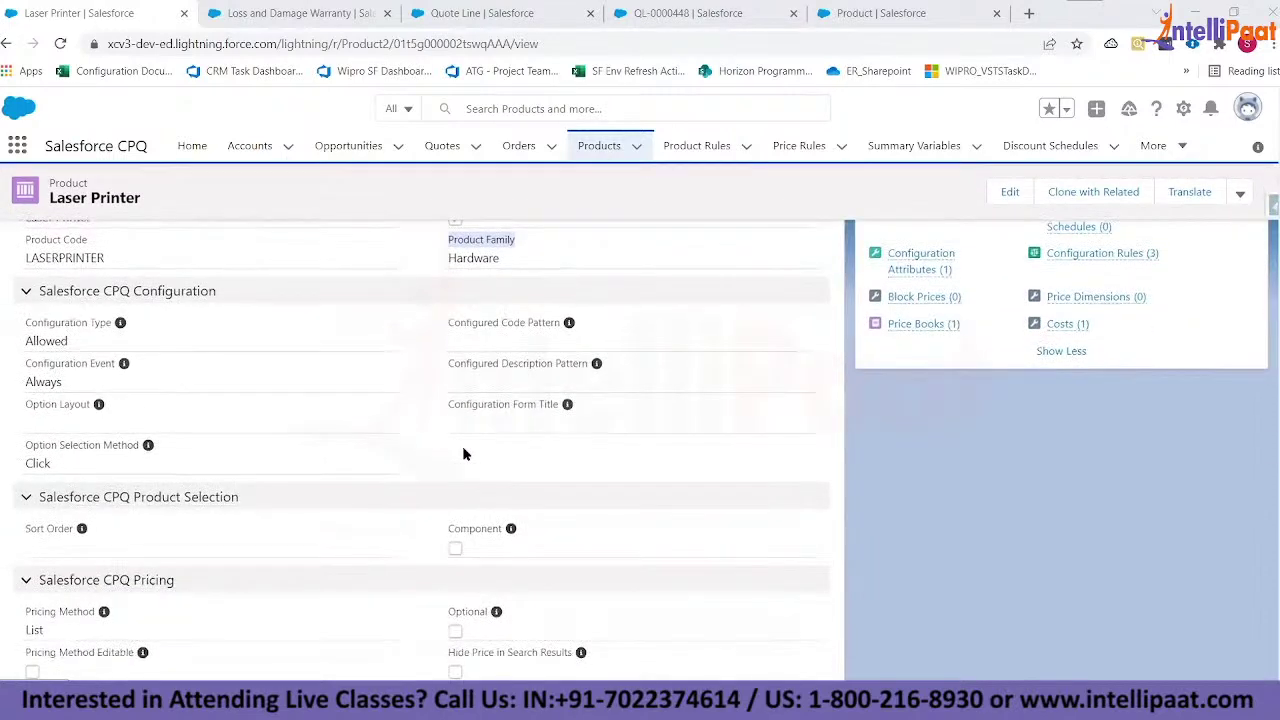
pyautogui.scroll(2, 427, 488)
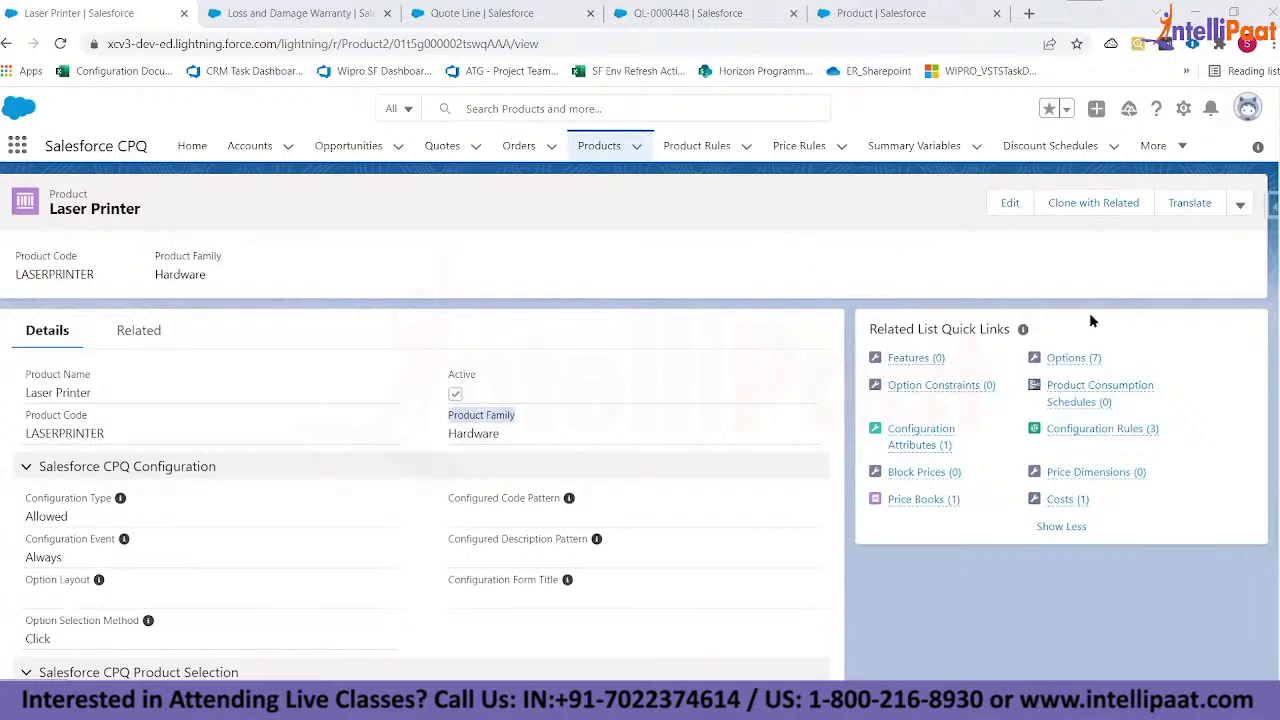
pyautogui.moveTo(1073, 362)
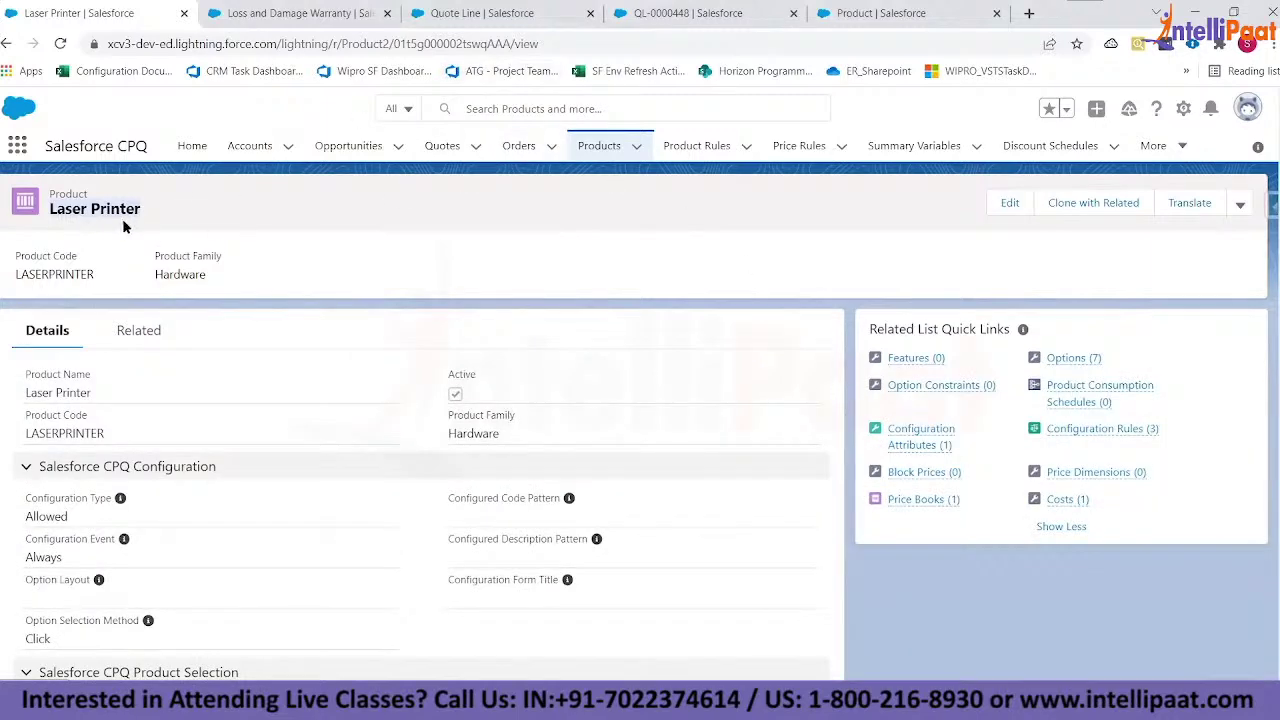
# - Switch from Setup back to the Salesforce CPQ app and open quote Q-00000 for editing its lines
pyautogui.hotkey('ctrl', '3')
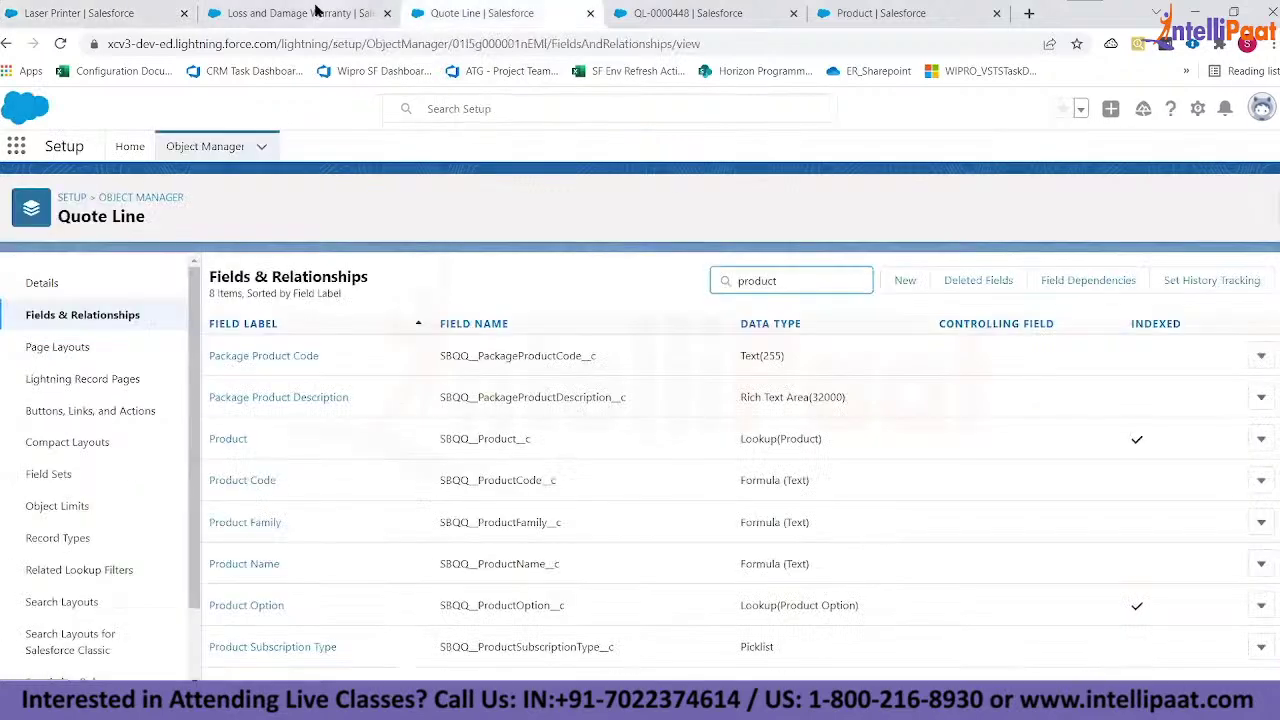
pyautogui.click(18, 146)
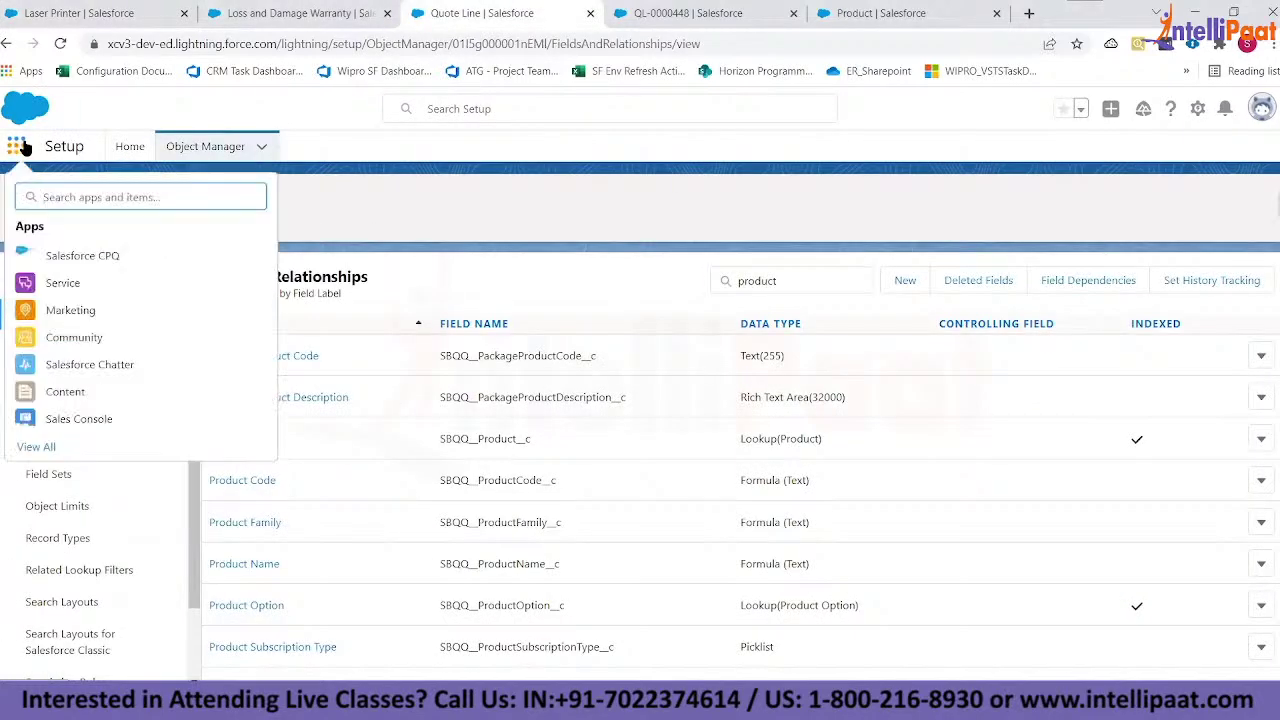
pyautogui.write('CPQ')
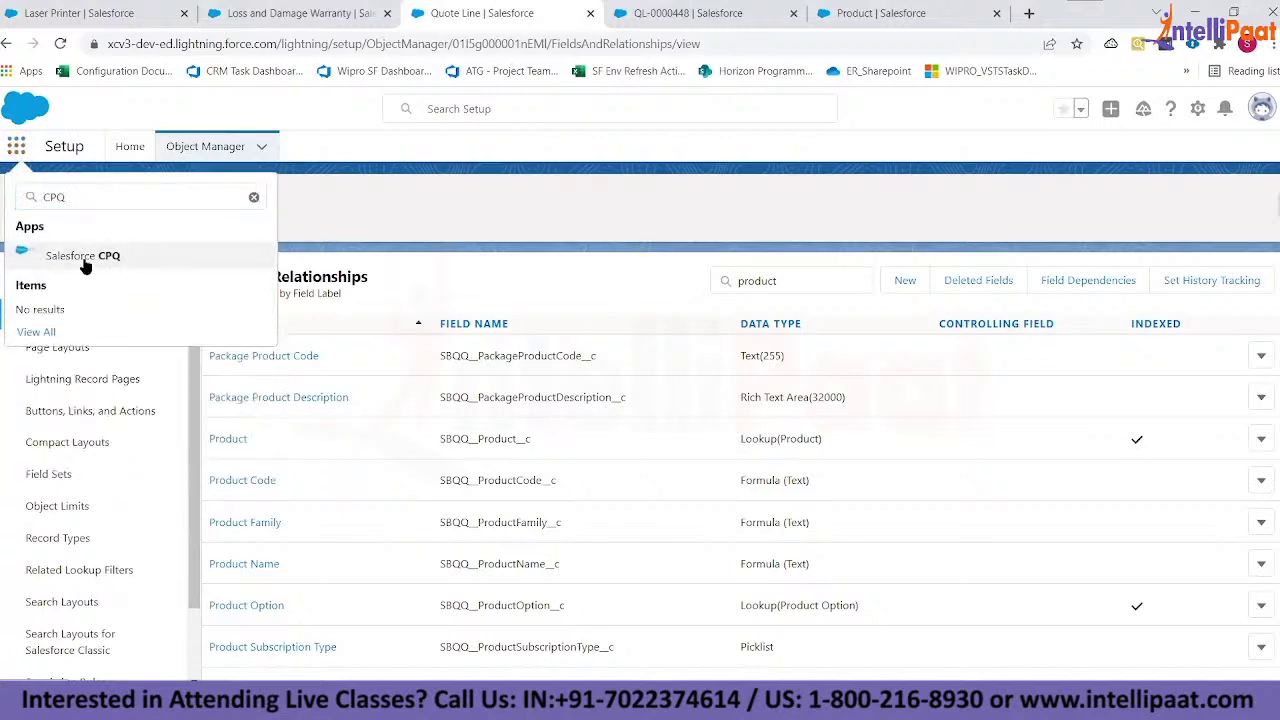
pyautogui.click(83, 257)
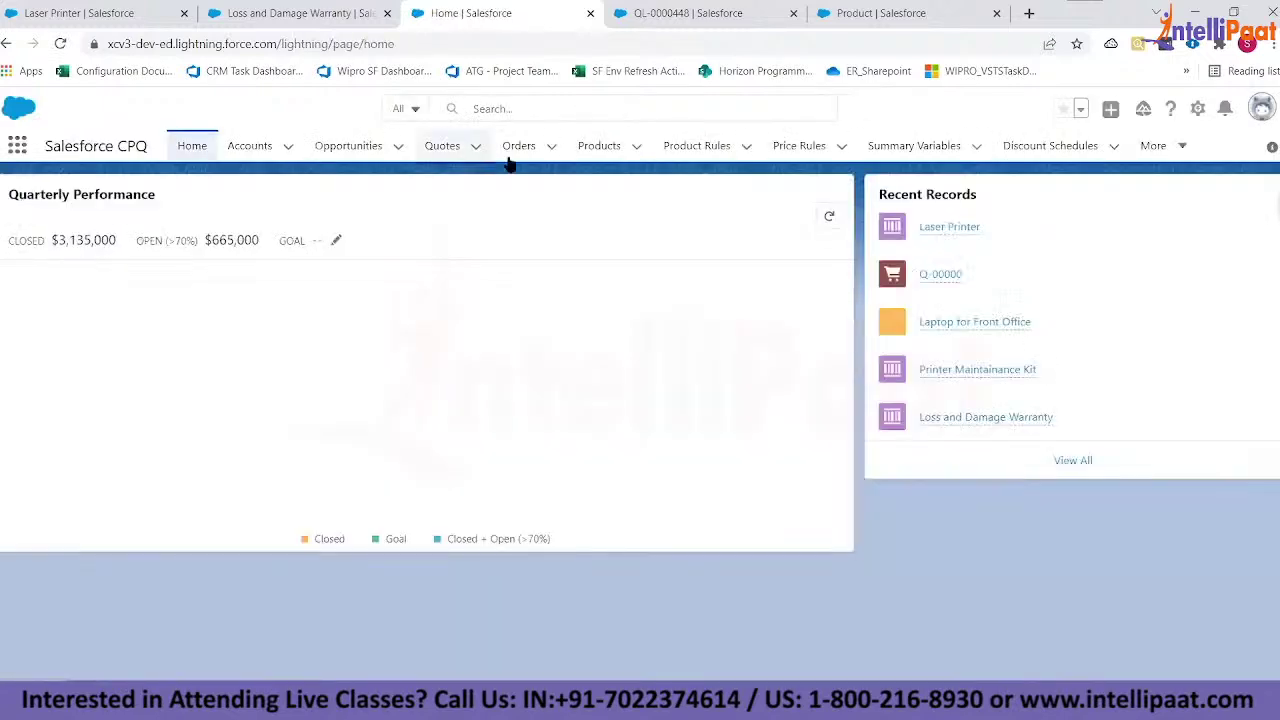
pyautogui.click(432, 147)
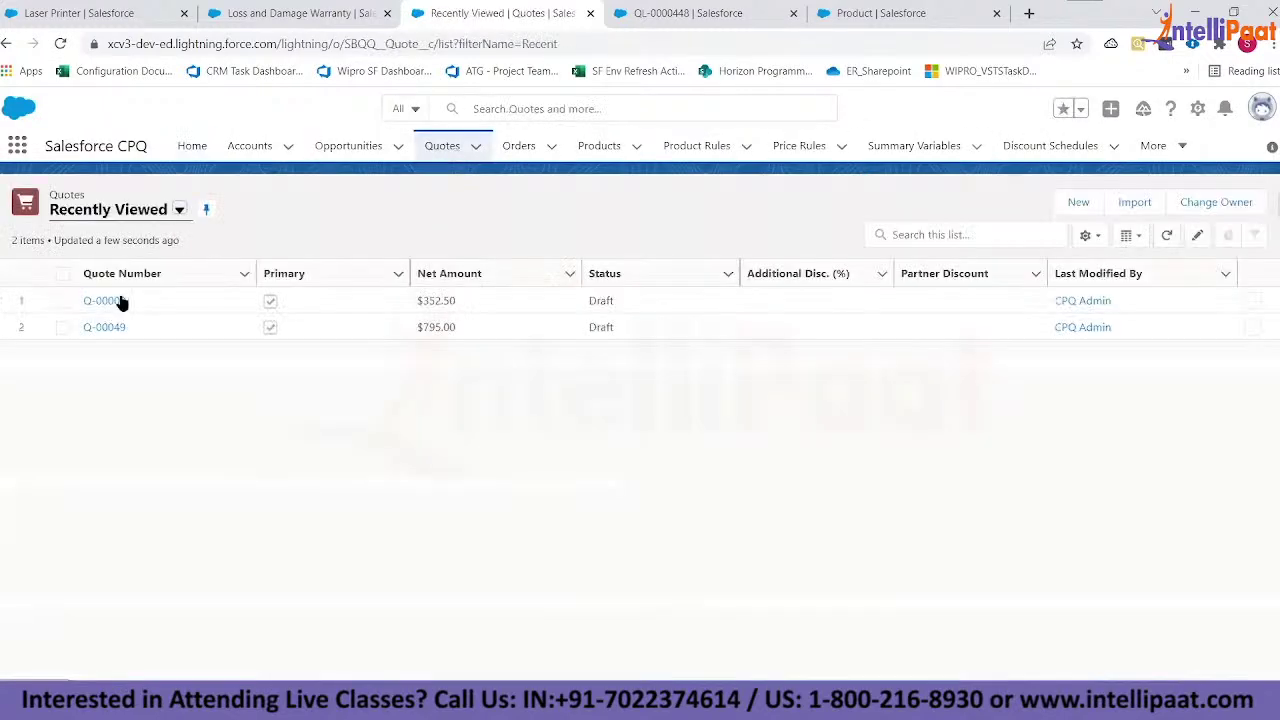
pyautogui.click(118, 297)
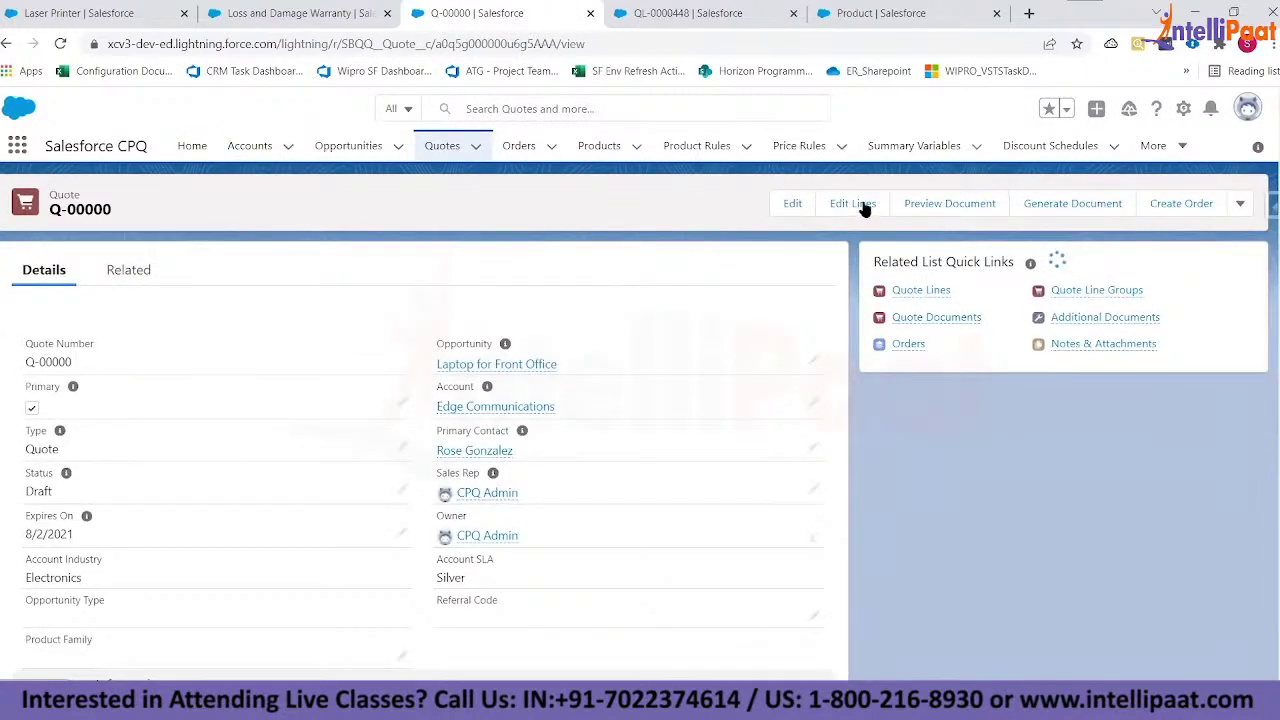
pyautogui.click(862, 206)
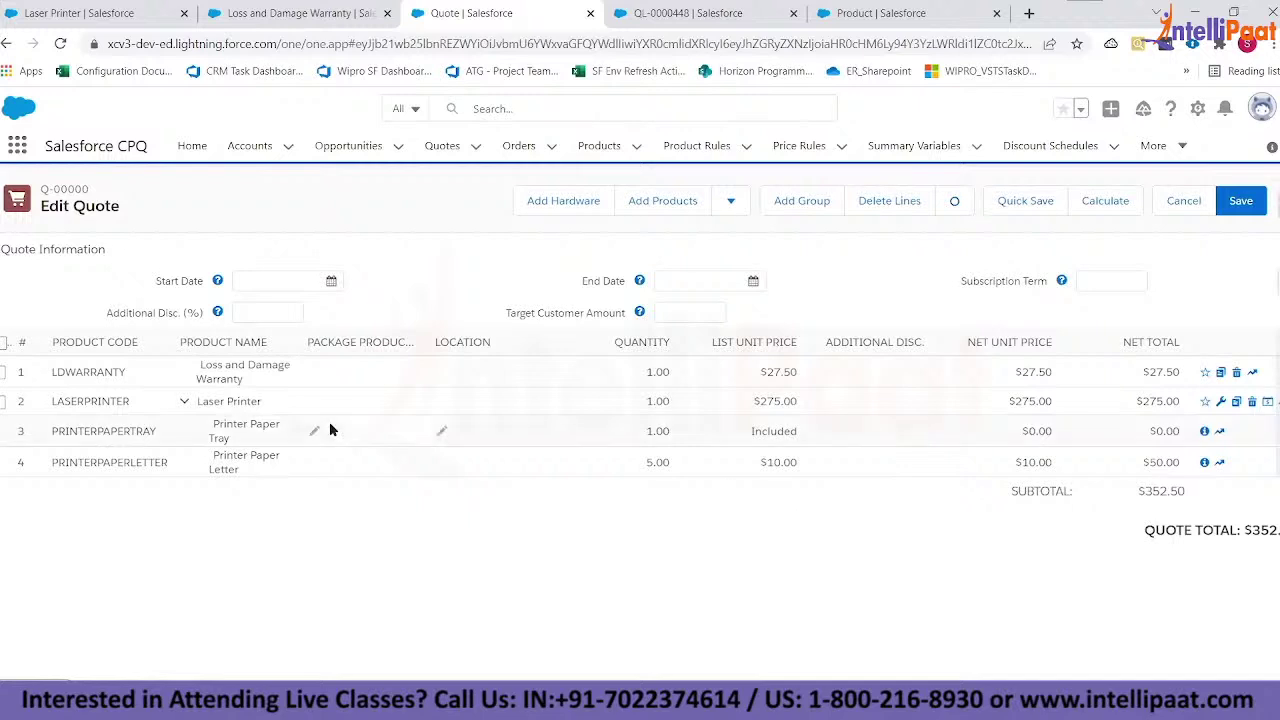
# - Delete all line items from the quote and save the emptied quote while staying in the line editor
pyautogui.click(5, 343)
pyautogui.click(889, 200)
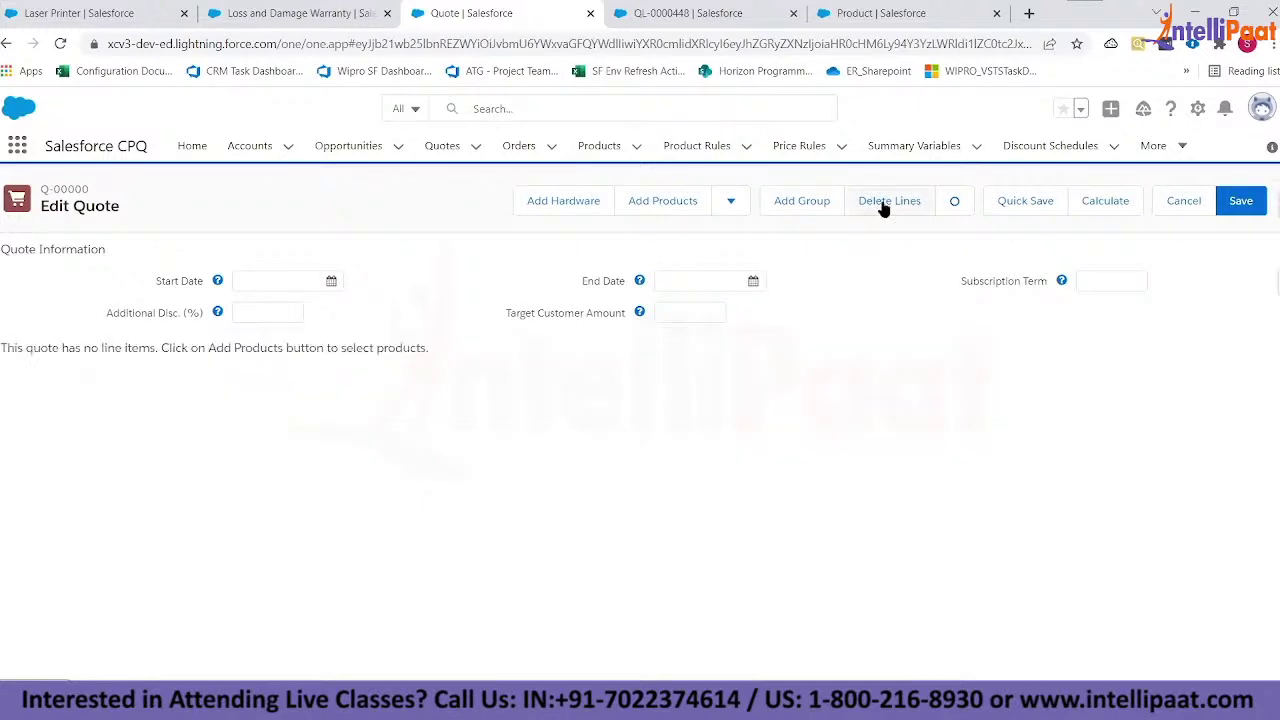
pyautogui.click(1025, 201)
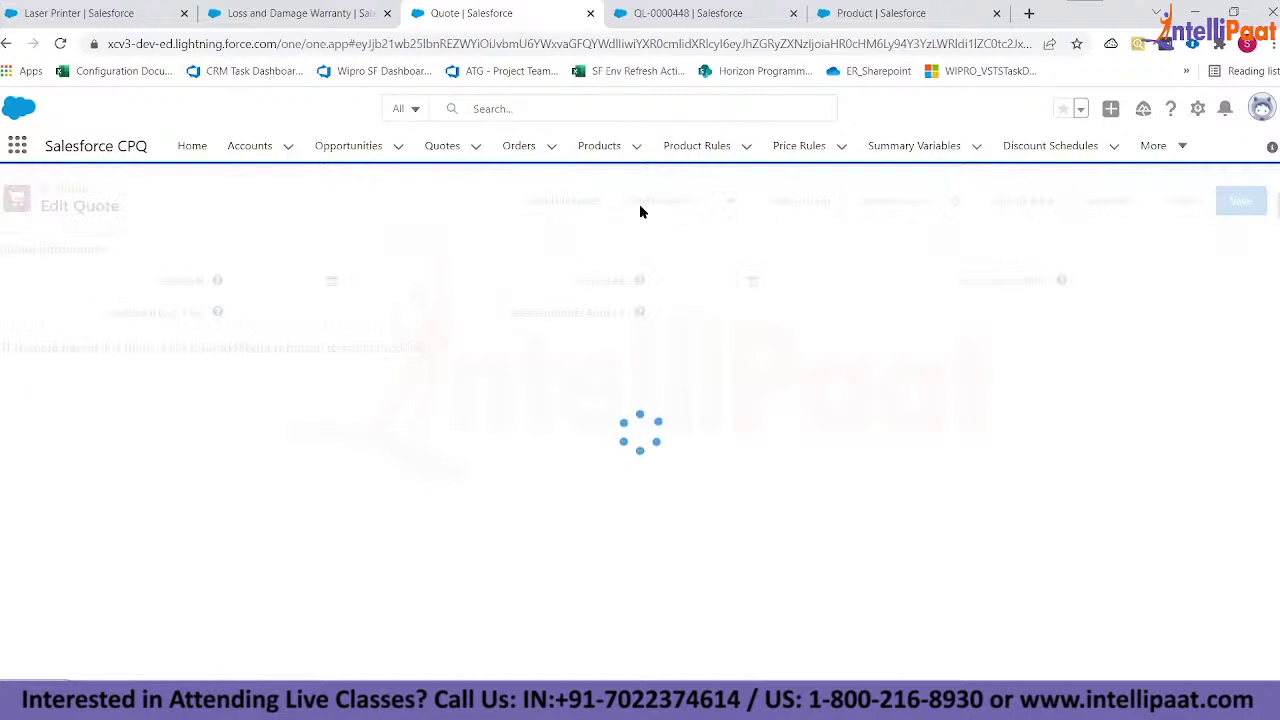
# - Find Laser Printer in the product selection, select it to examine its bundle options, and cancel the configuration
pyautogui.click(640, 205)
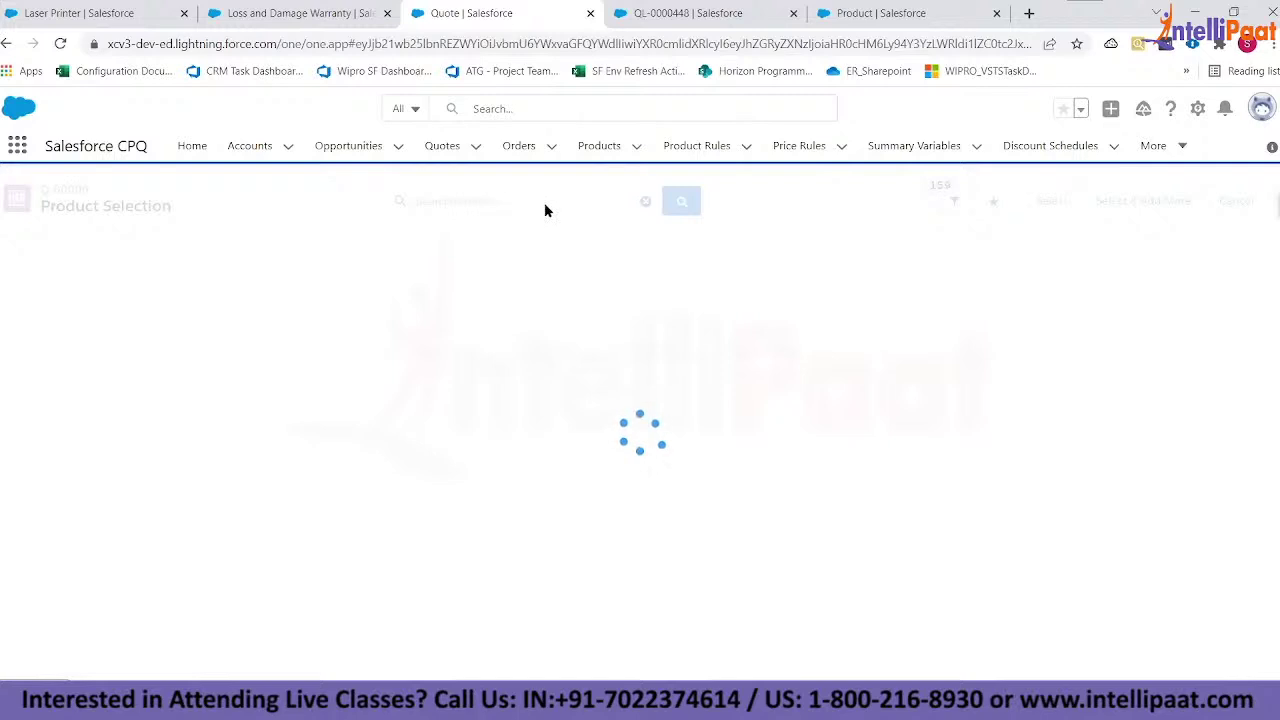
pyautogui.write('Printer')
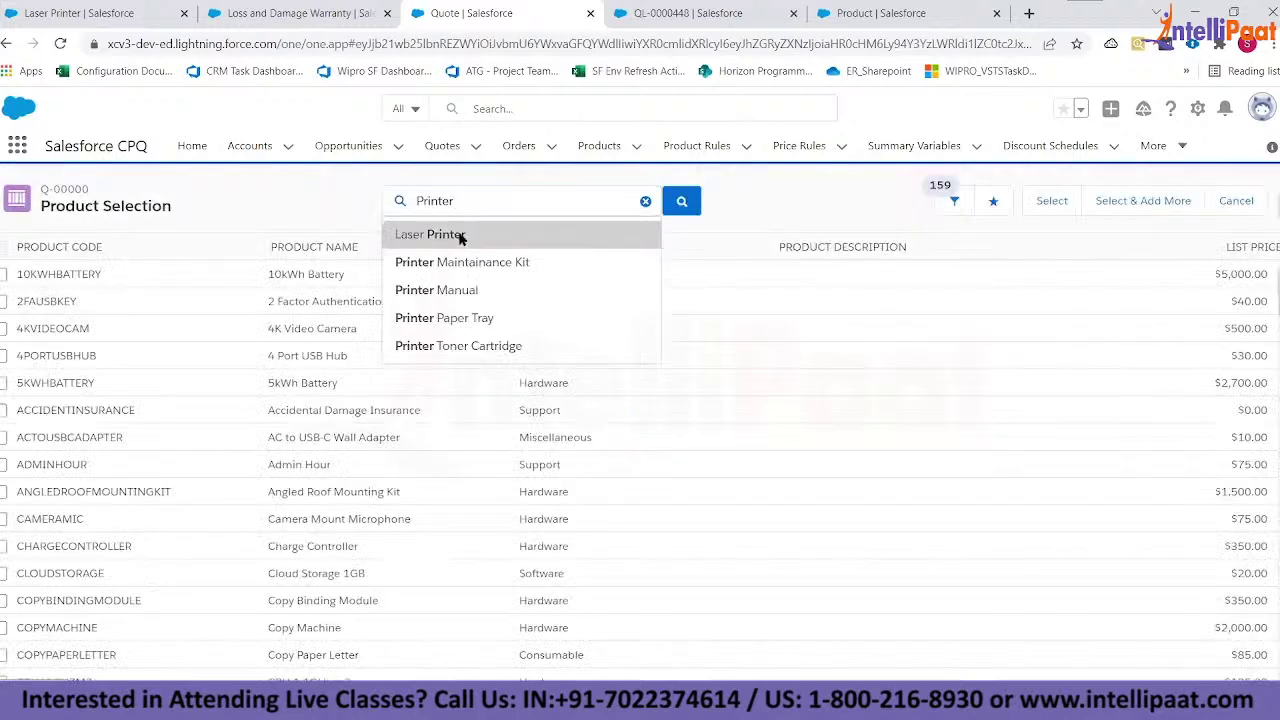
pyautogui.click(450, 236)
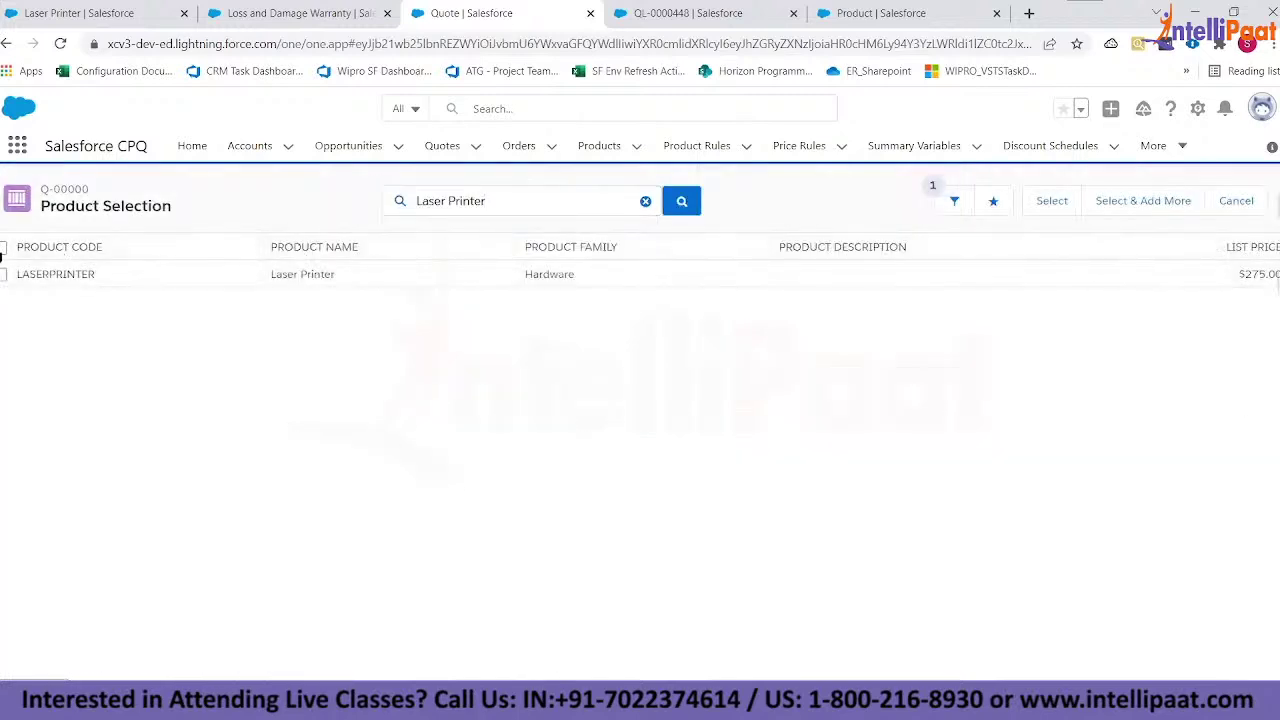
pyautogui.click(4, 274)
pyautogui.click(1052, 200)
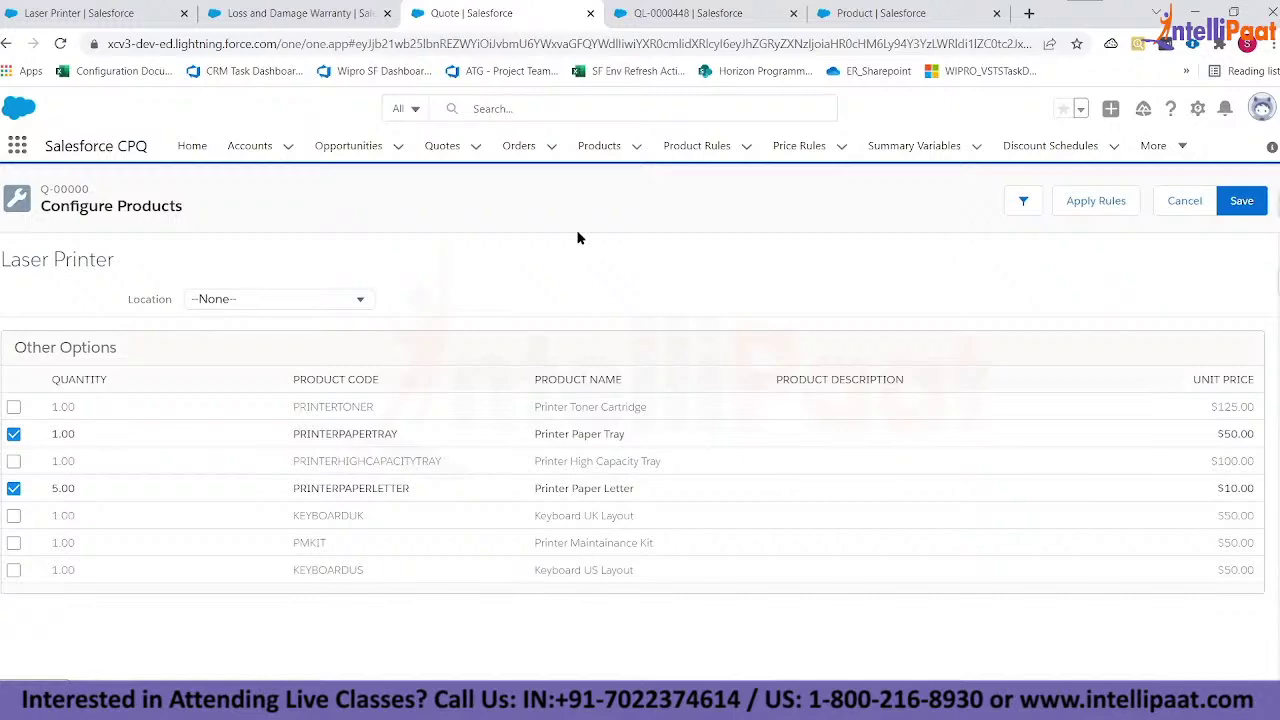
pyautogui.click(1172, 208)
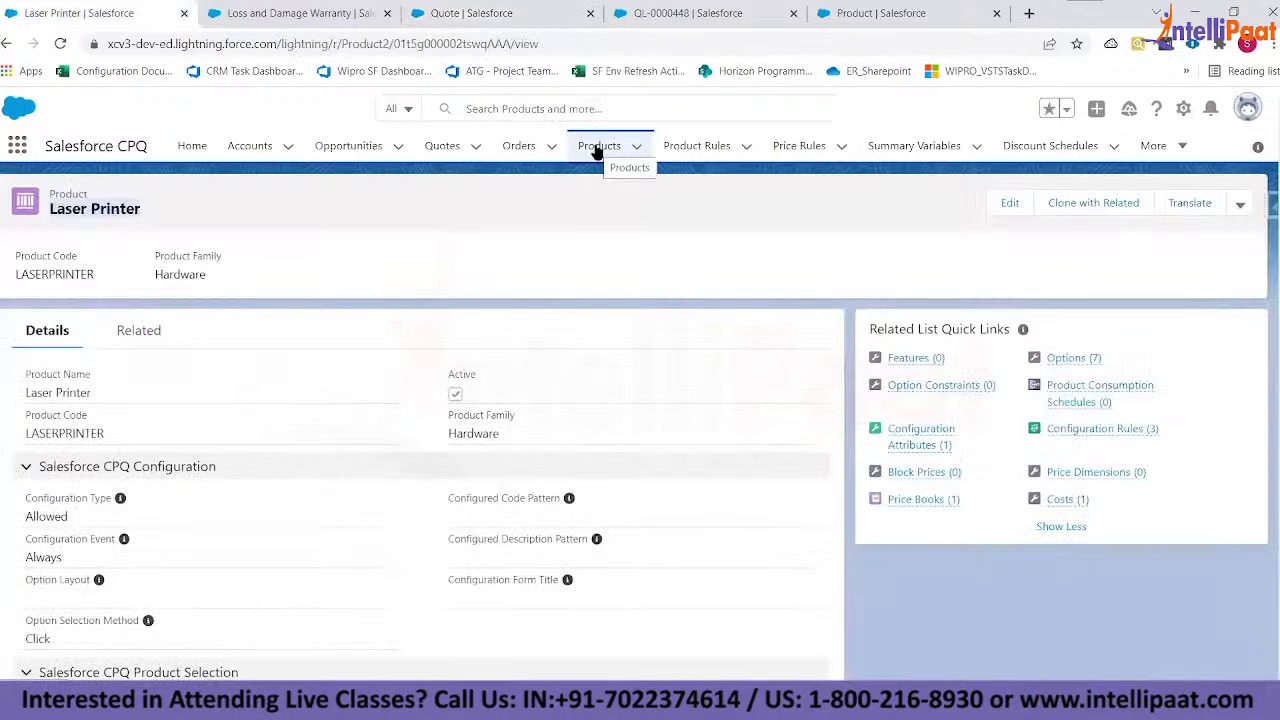
# - Start a new product named Desktop Basic with product code DKSTBAS, product family Hardware, and mark it active
pyautogui.click(597, 148)
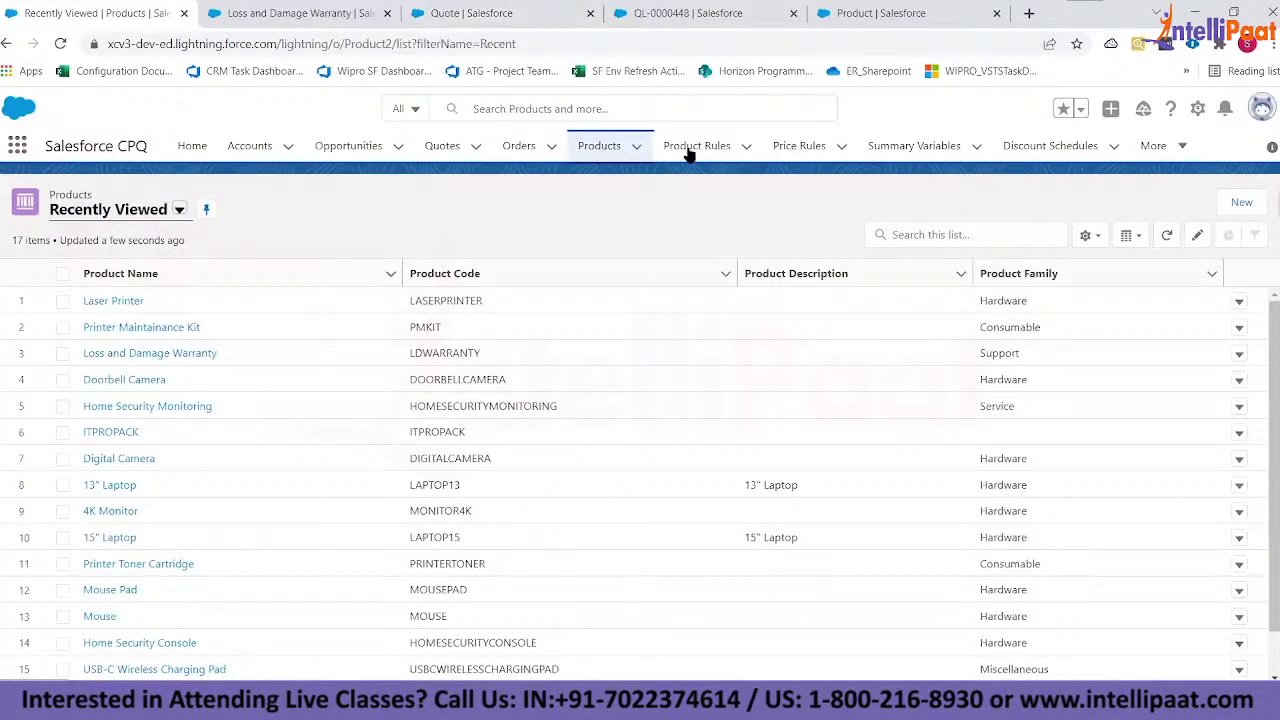
pyautogui.click(1241, 202)
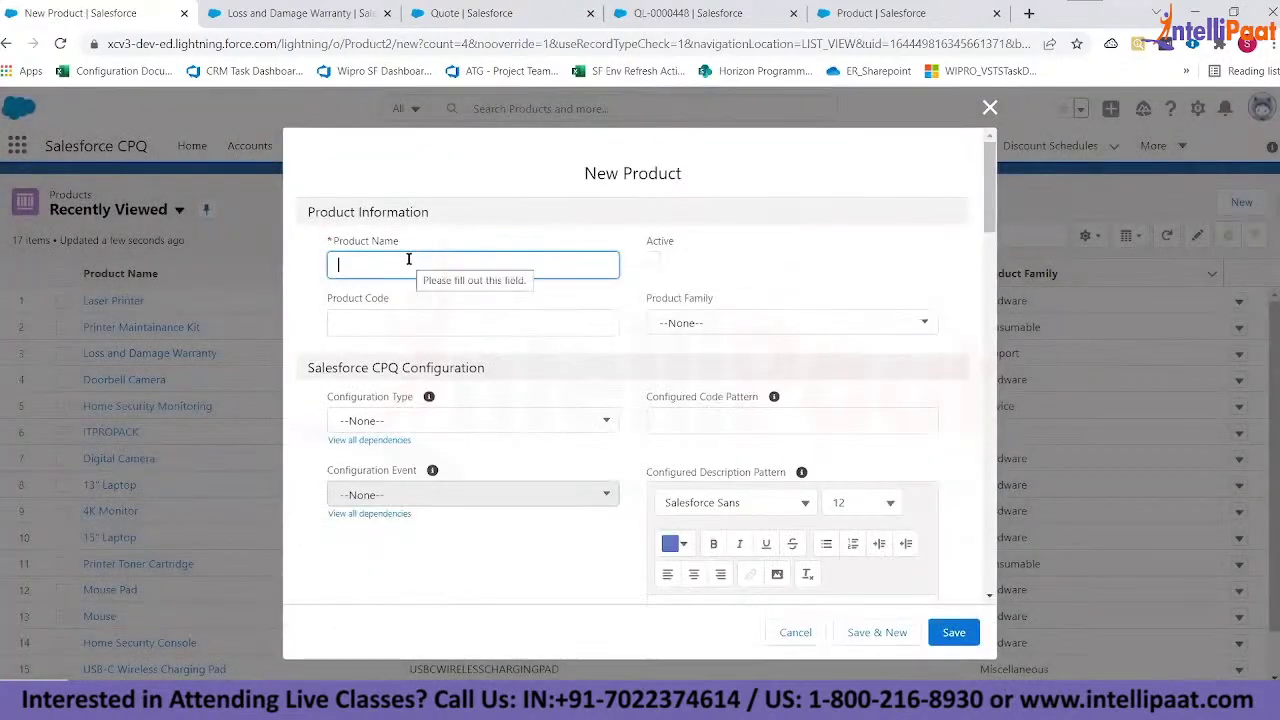
pyautogui.write('Desktop Basic')
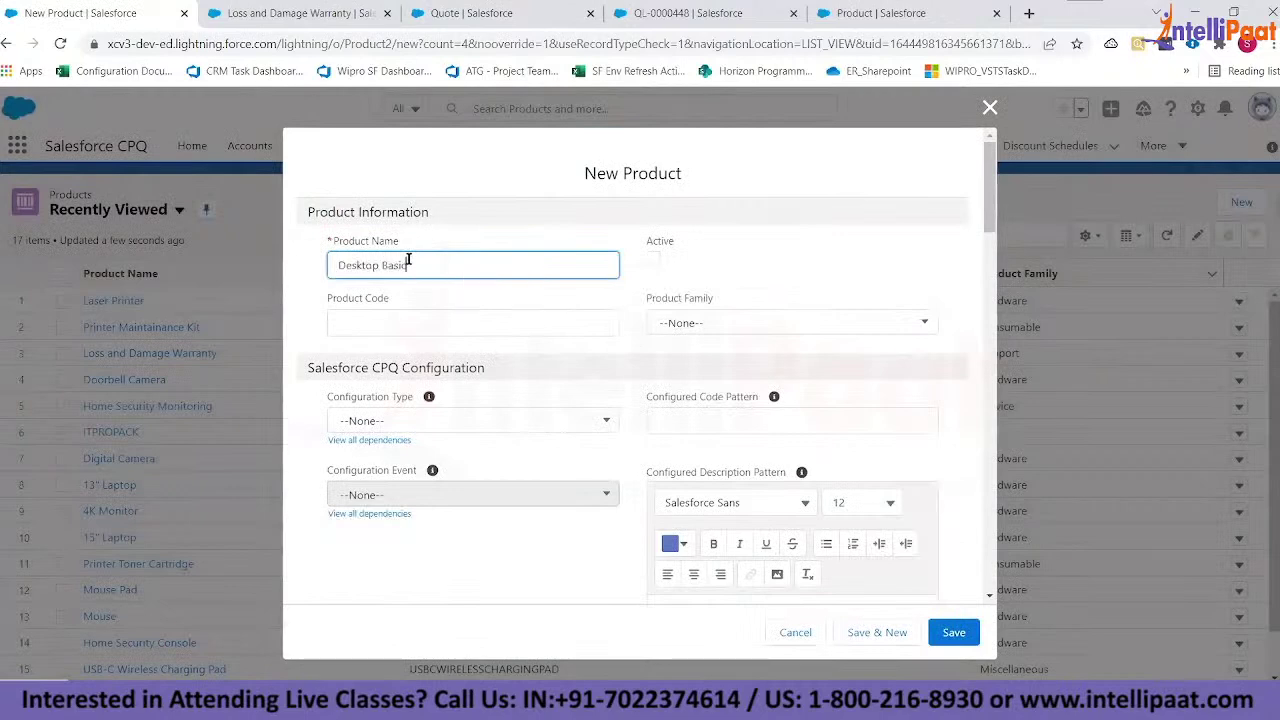
pyautogui.click(382, 322)
pyautogui.write('DKSTBAS')
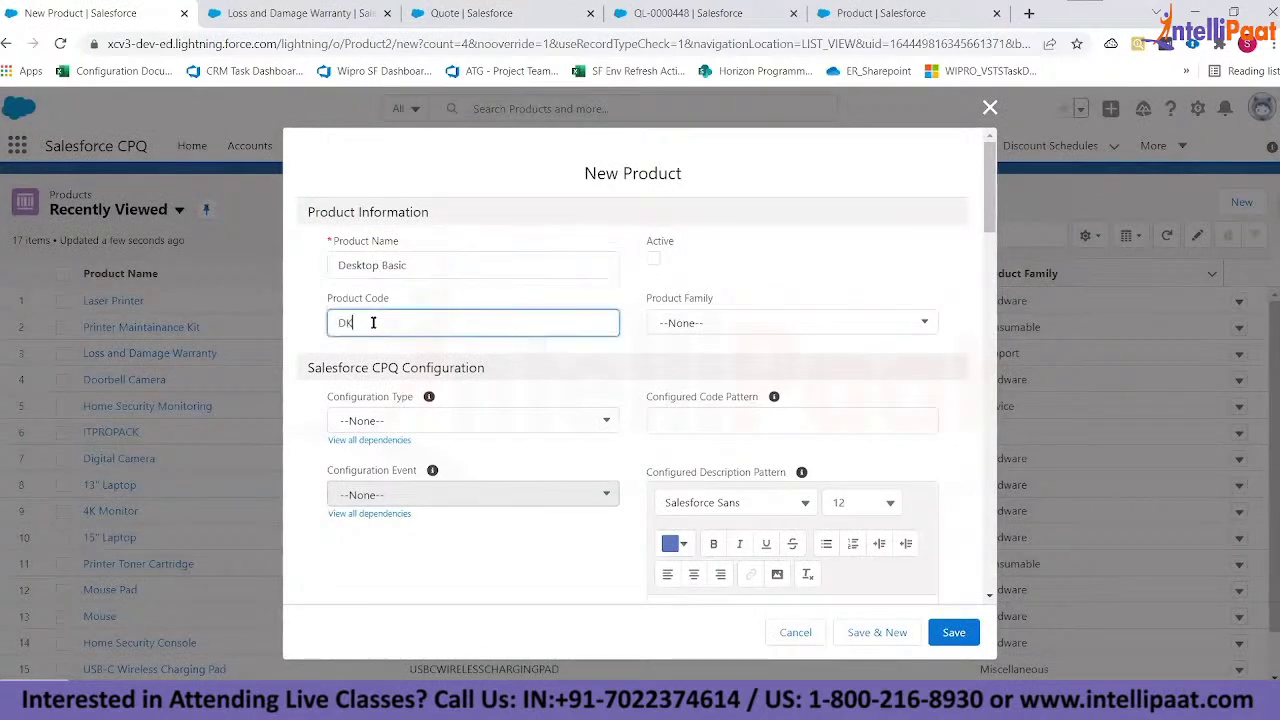
pyautogui.click(724, 320)
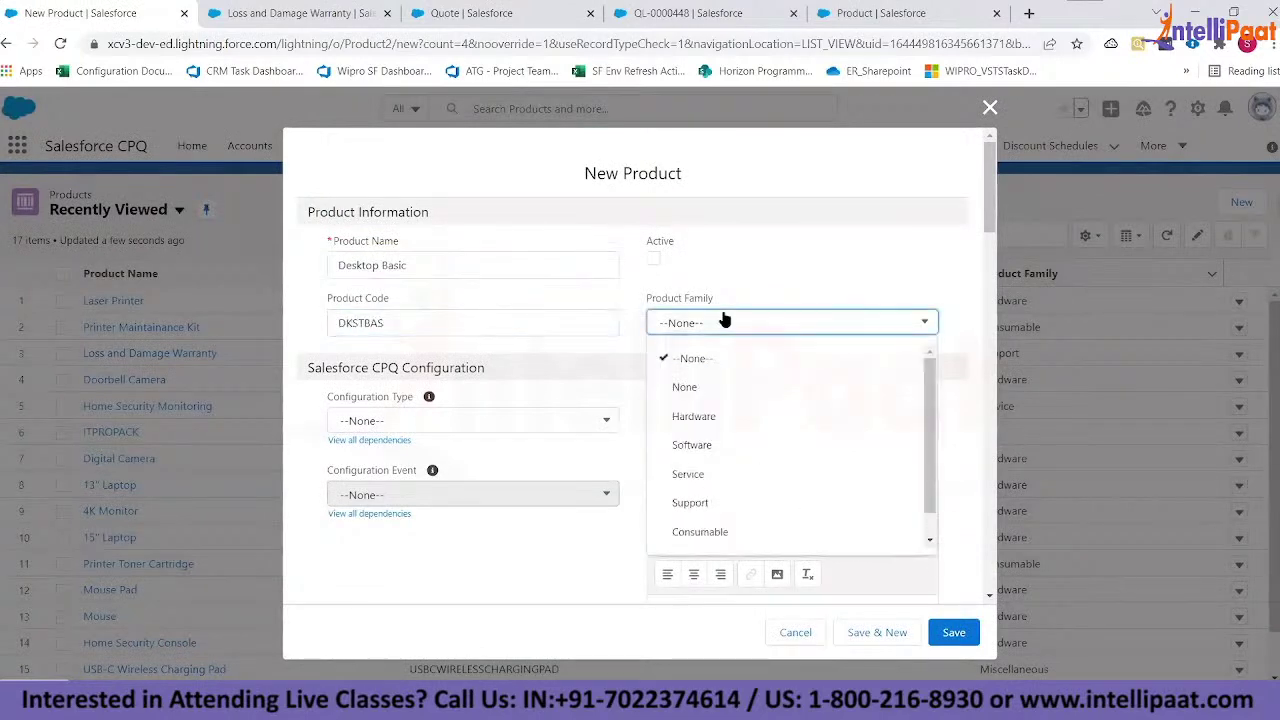
pyautogui.click(692, 416)
pyautogui.click(653, 258)
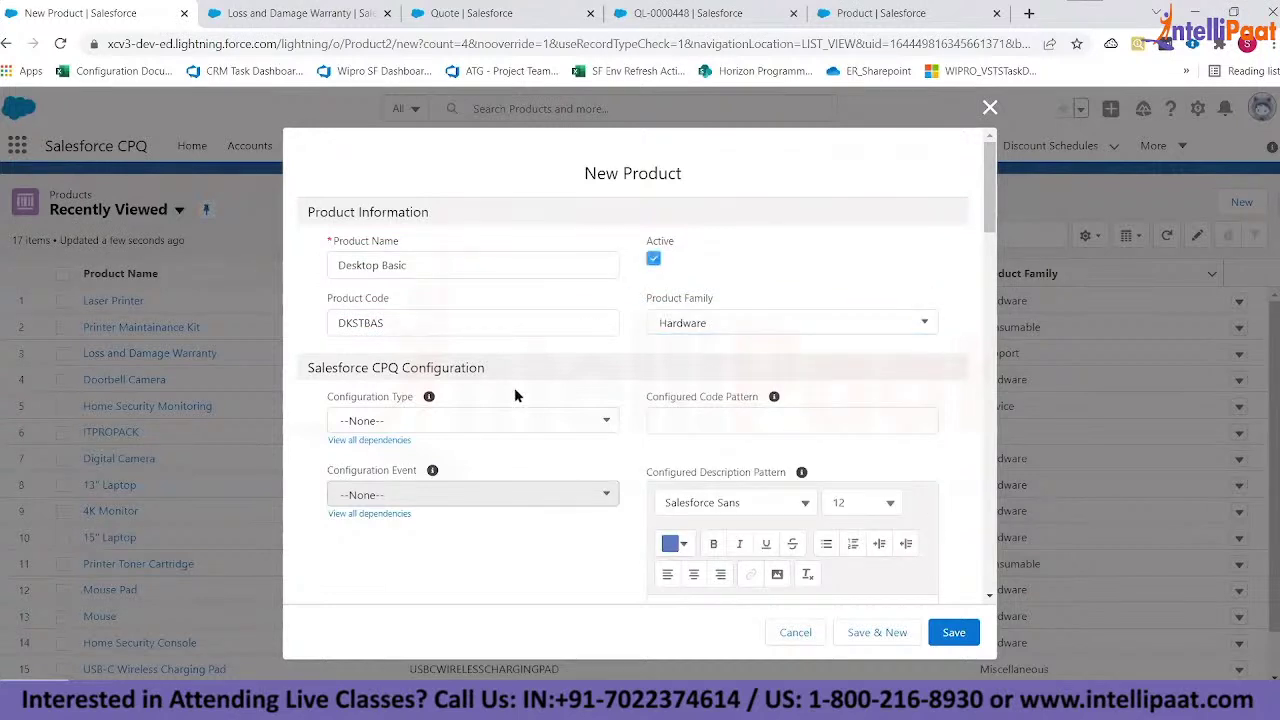
# - Review the new product's CPQ pricing, discounting, workflow and billing fields and save the product with their defaults
pyautogui.scroll(-2, 488, 416)
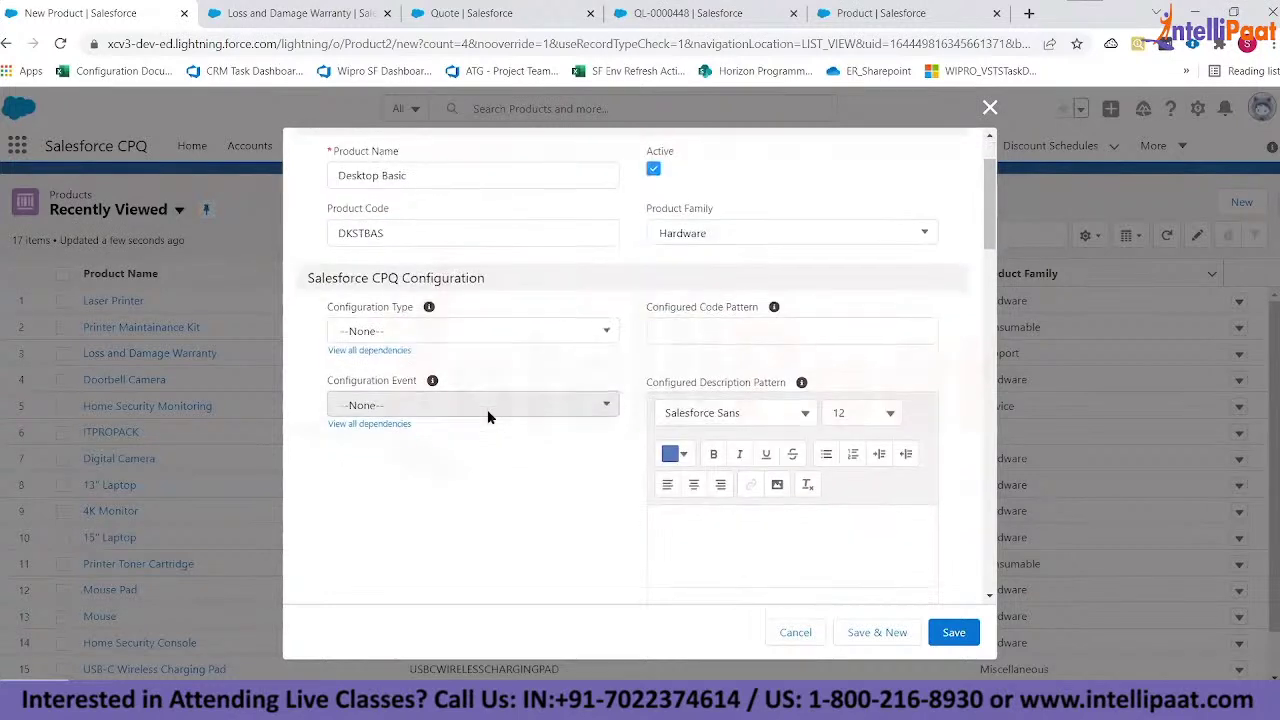
pyautogui.scroll(-10, 487, 412)
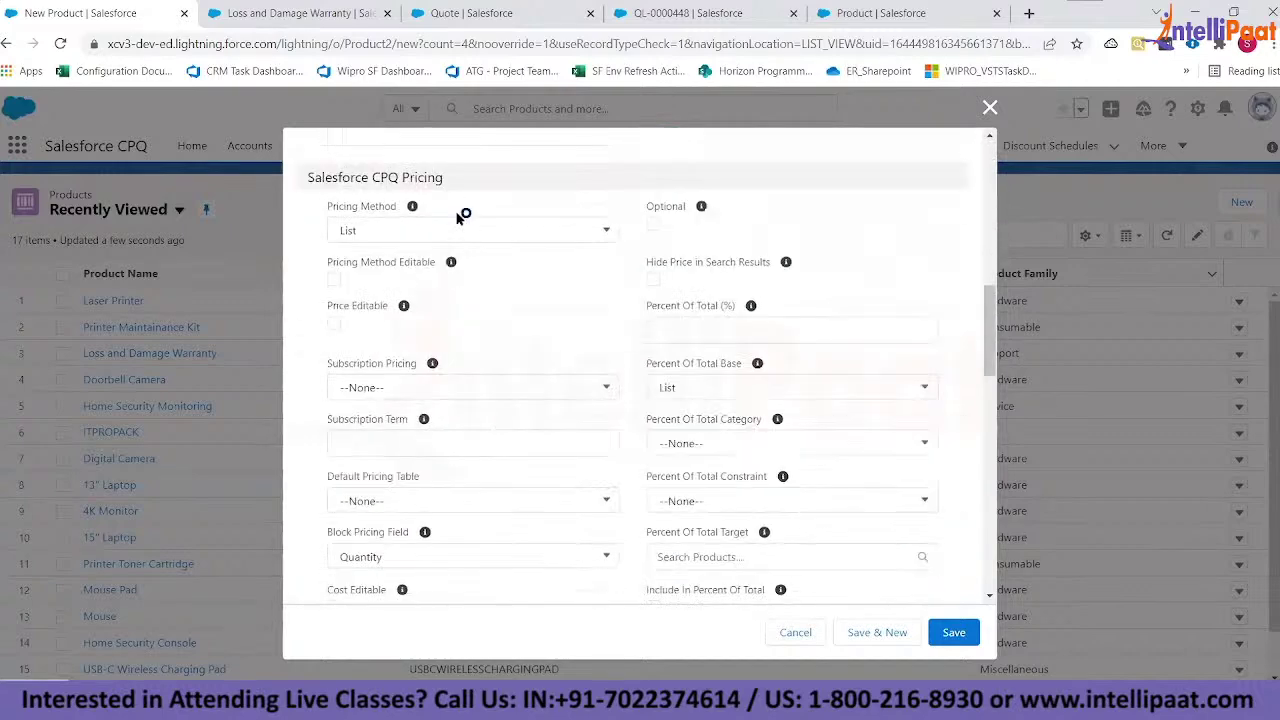
pyautogui.scroll(-1, 533, 368)
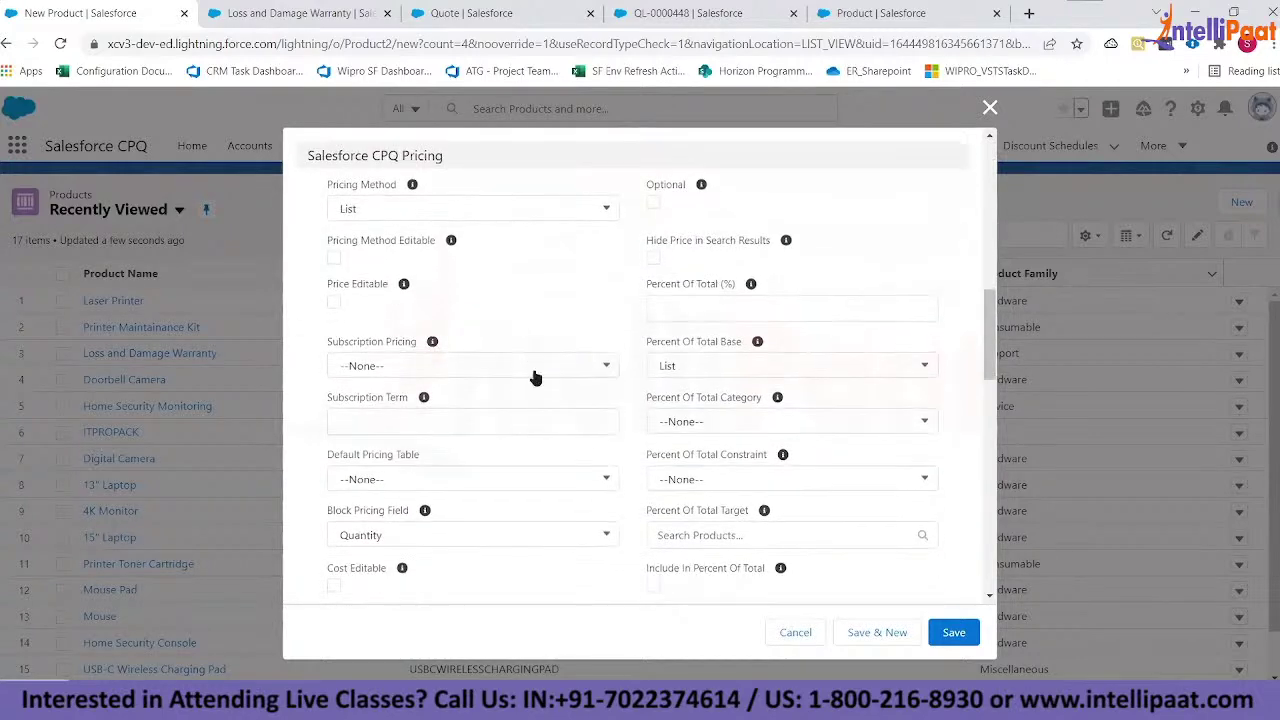
pyautogui.scroll(-1, 535, 377)
pyautogui.scroll(-5, 444, 401)
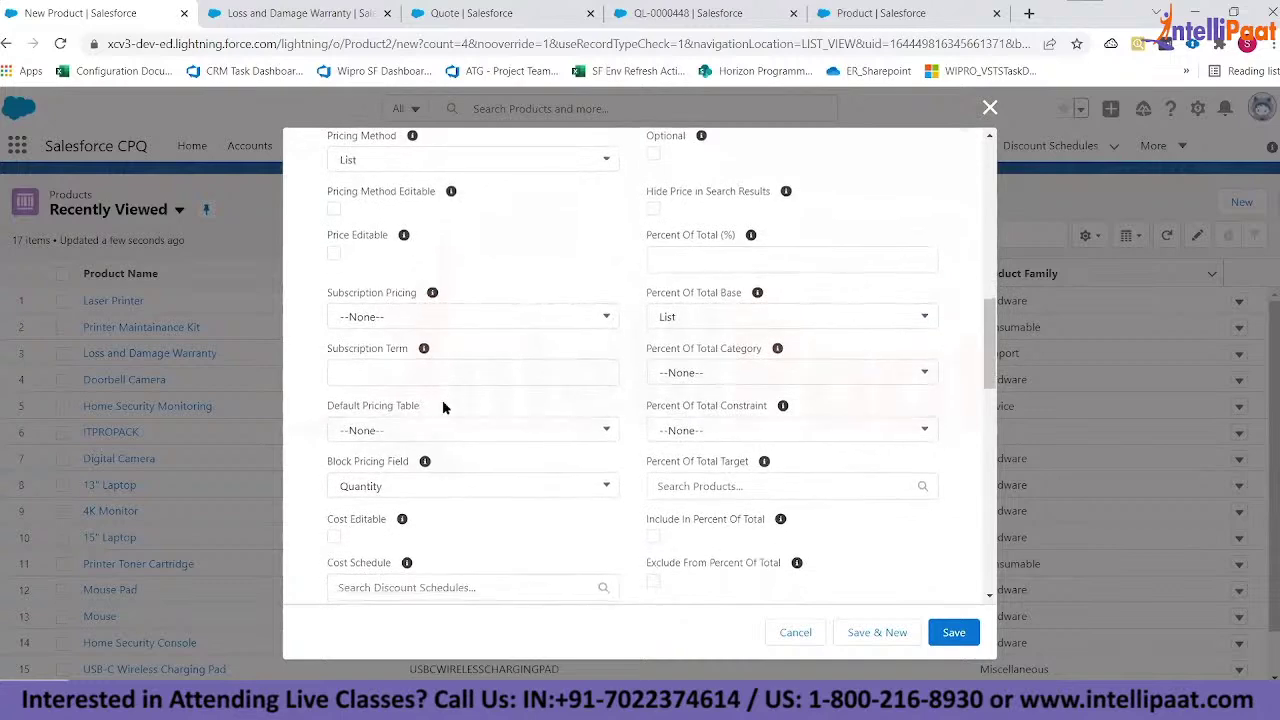
pyautogui.scroll(-8, 444, 407)
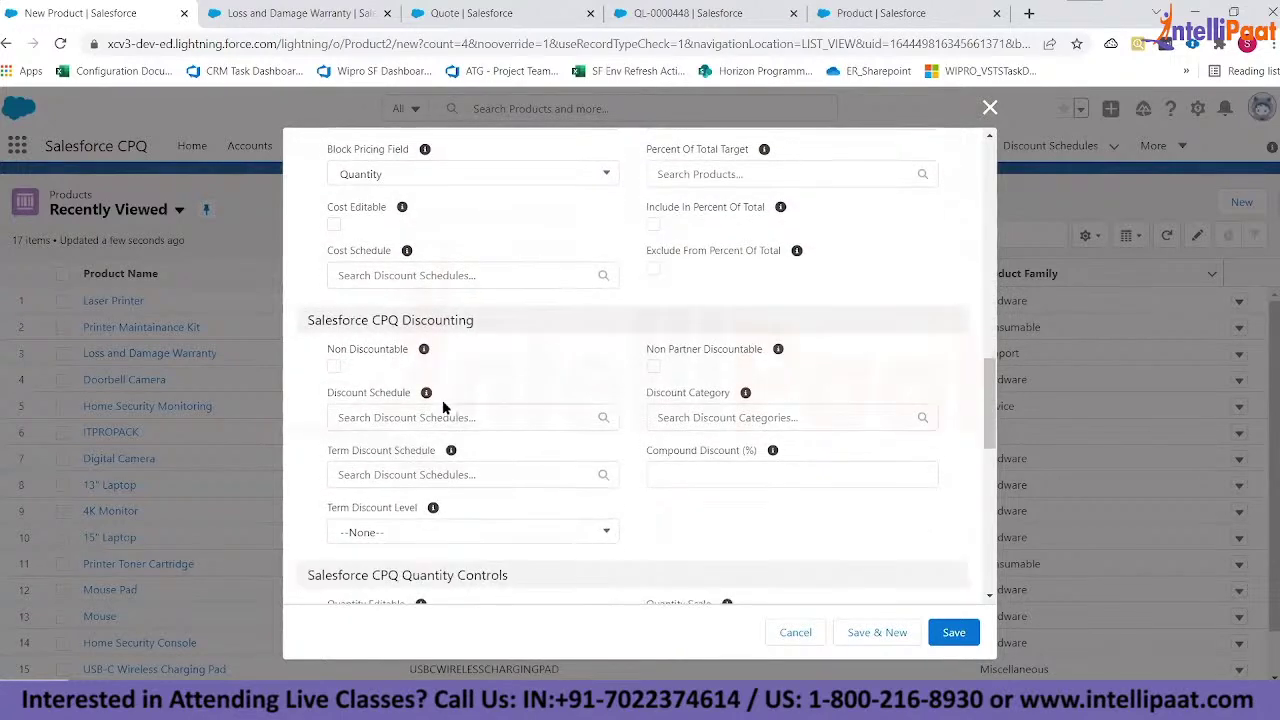
pyautogui.scroll(-6, 443, 407)
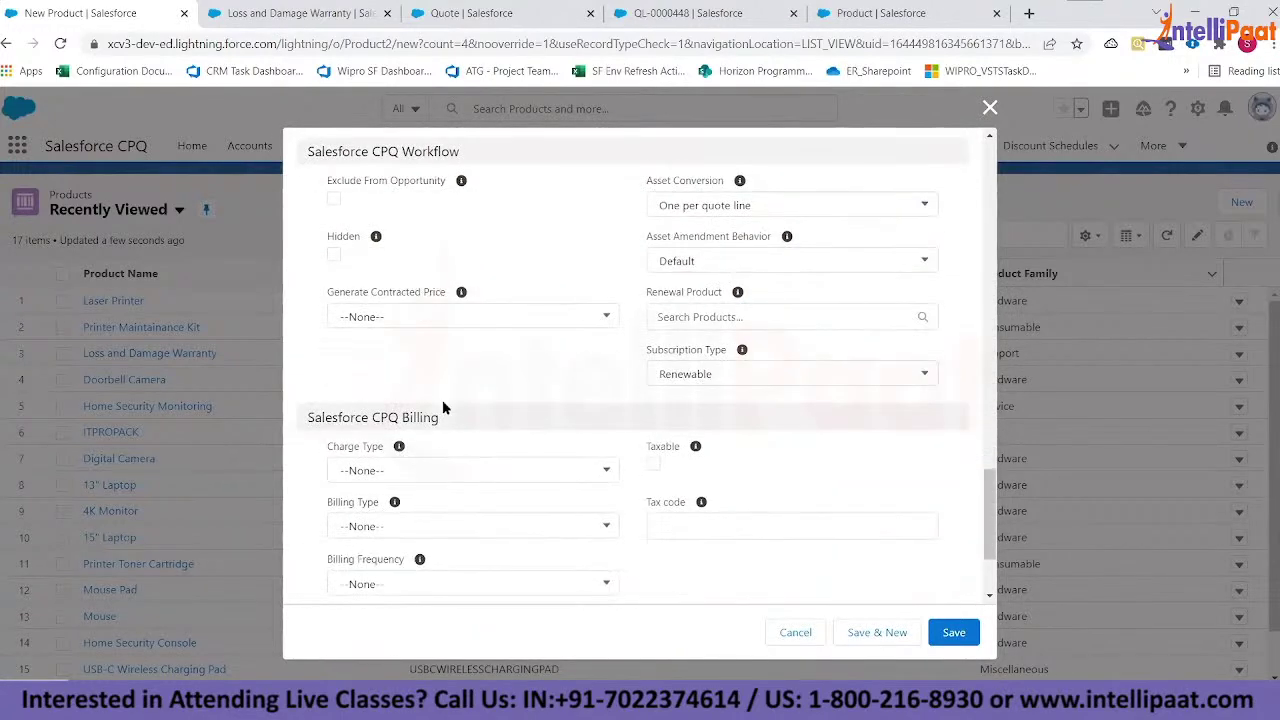
pyautogui.click(956, 633)
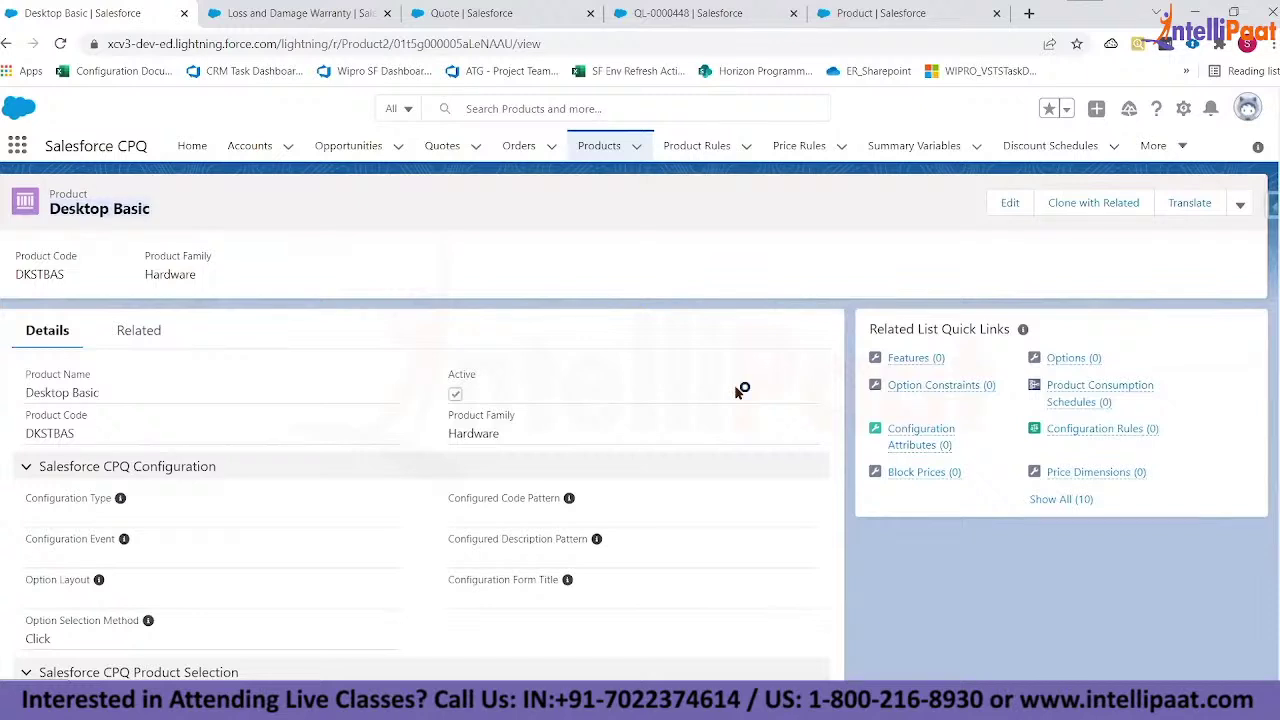
# - Examine the related list quick links on the Desktop Basic product, including its Options list
pyautogui.moveTo(1095, 357)
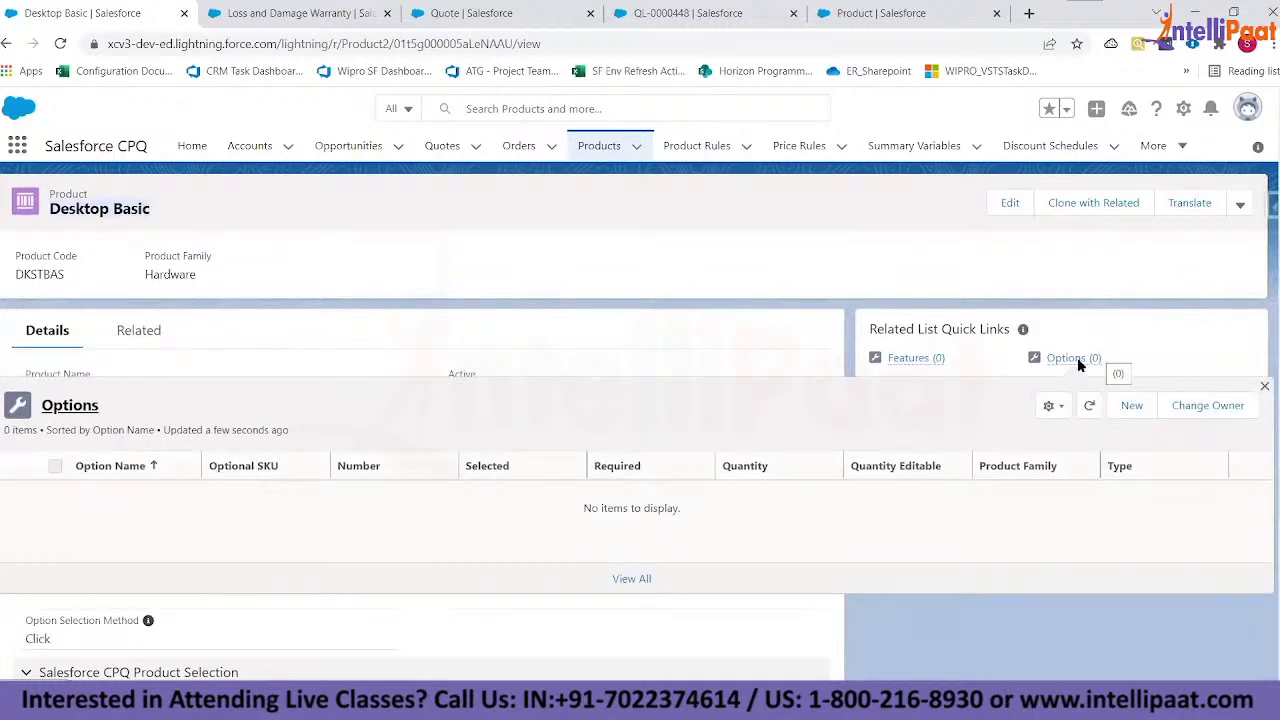
pyautogui.moveTo(947, 329); pyautogui.dragTo(1009, 328)
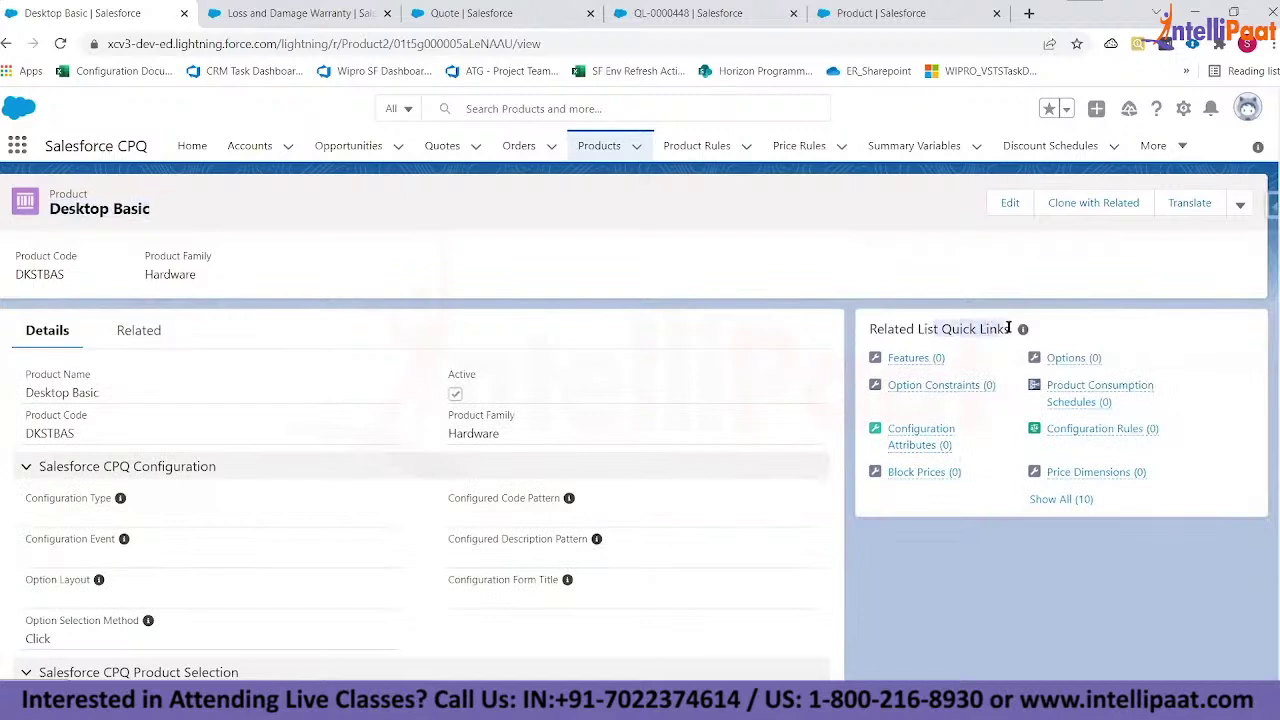
pyautogui.click(1040, 271)
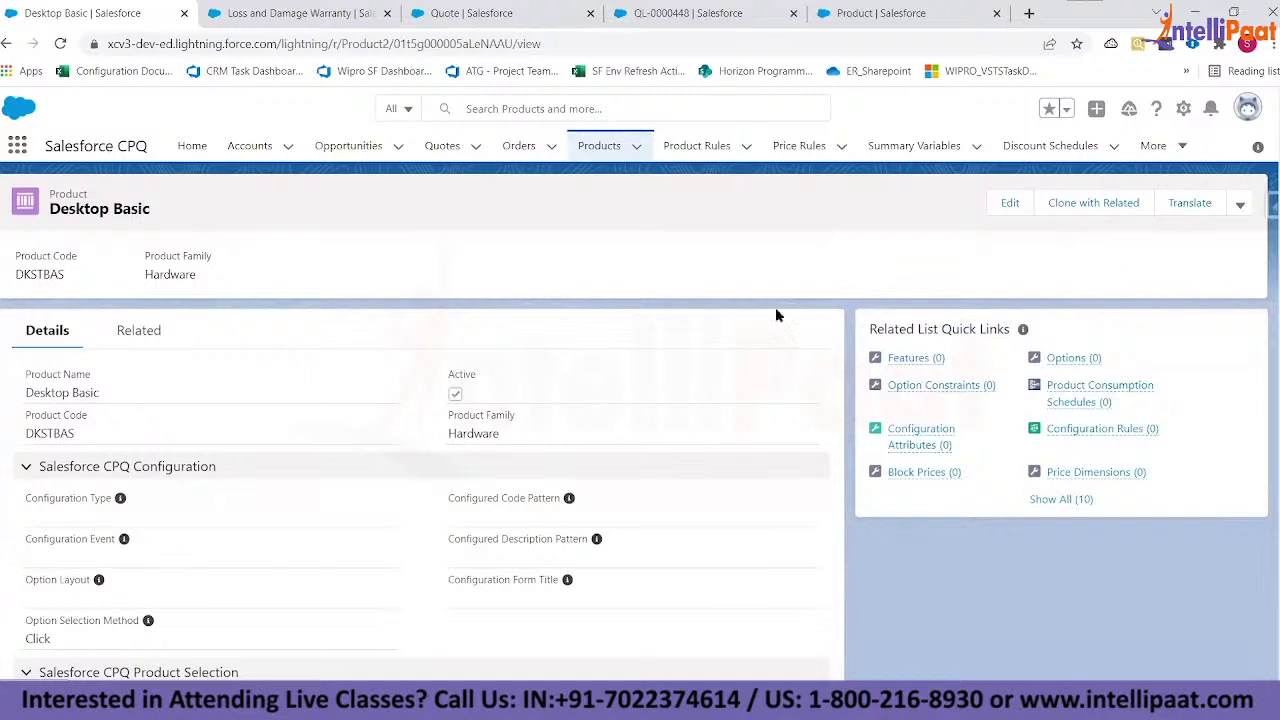
# - Start a new product option from the Desktop Basic product's related Options list
pyautogui.click(138, 340)
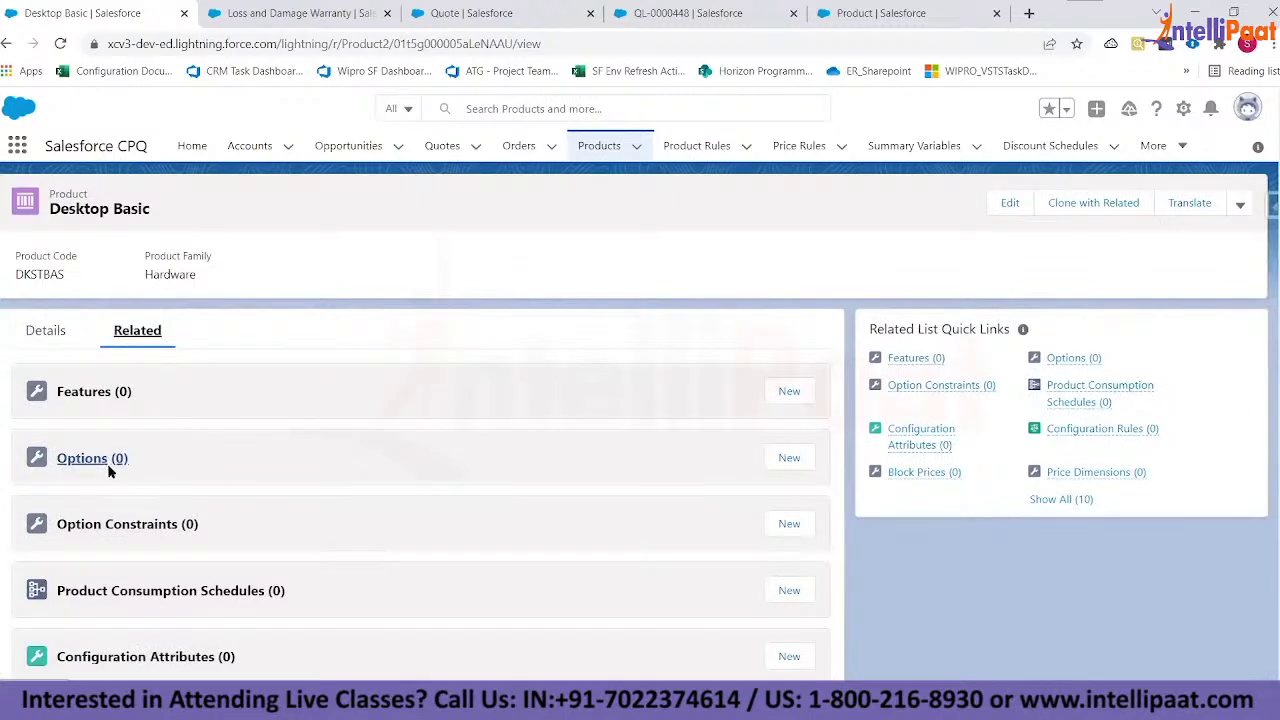
pyautogui.click(789, 459)
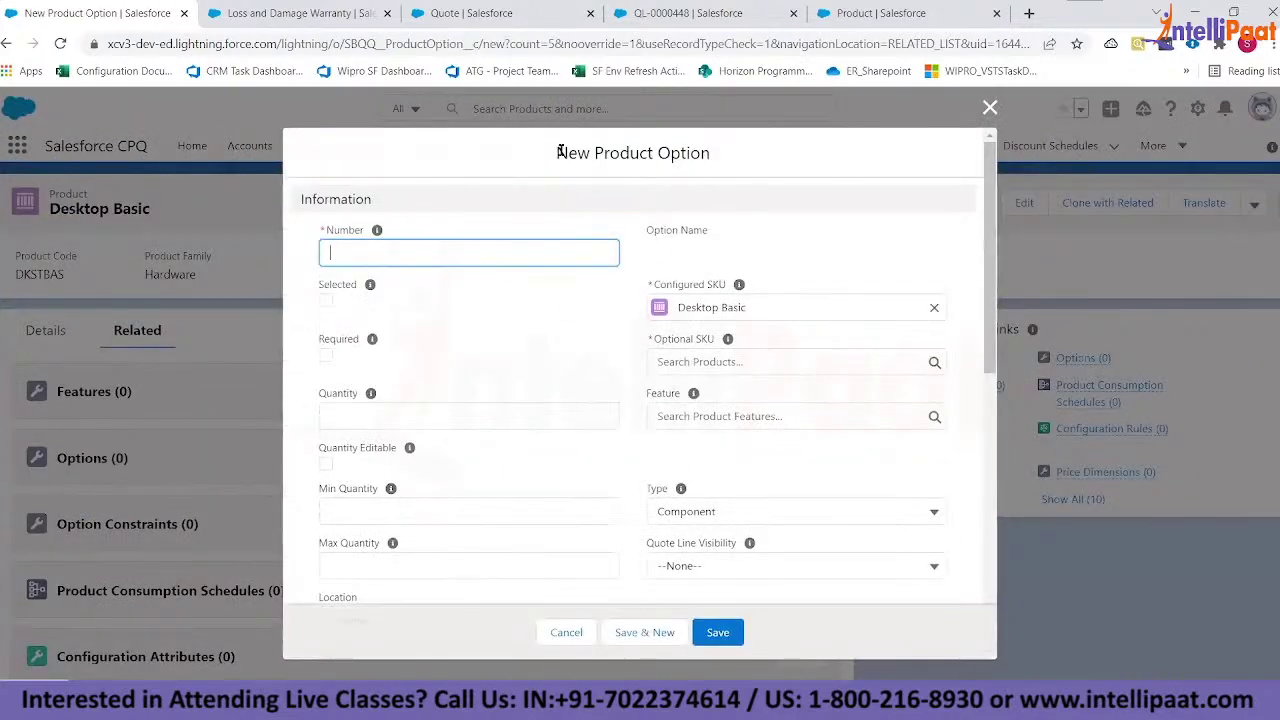
pyautogui.moveTo(557, 150); pyautogui.dragTo(727, 160)
pyautogui.click(723, 166)
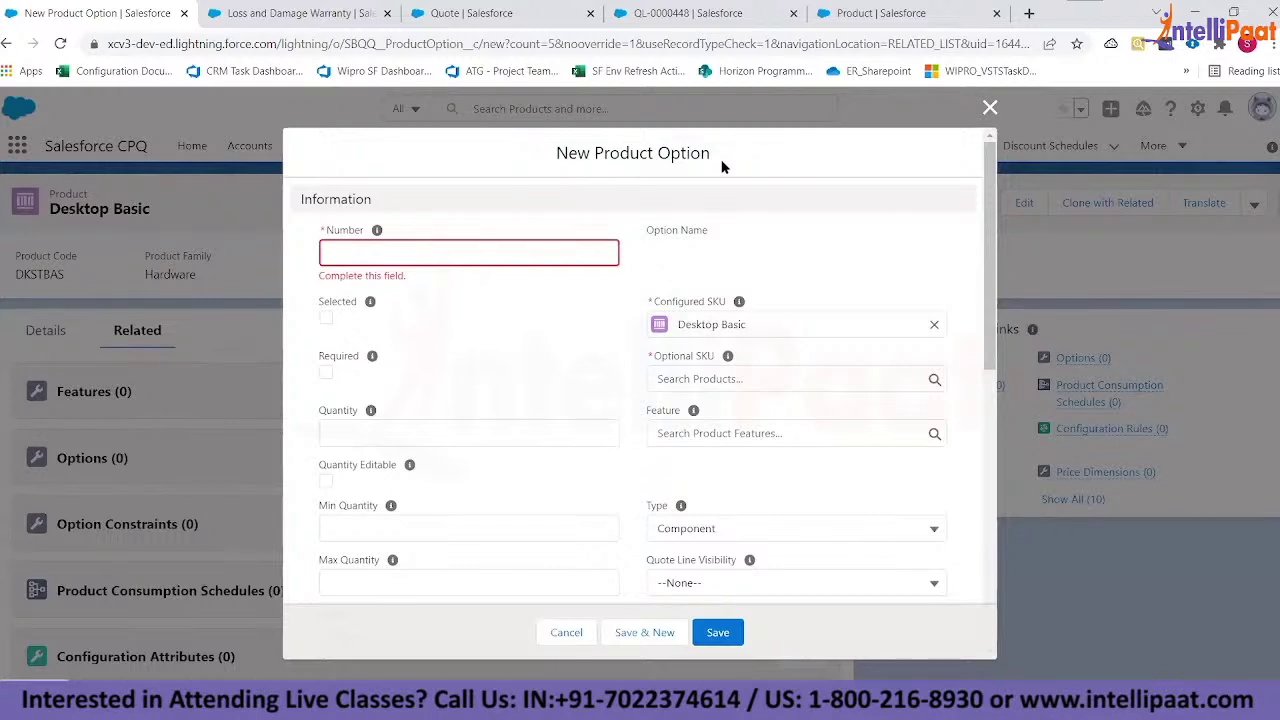
# - Set the new product option's number to 10 and choose CPU 2.8GHz i7 as its optional SKU
pyautogui.click(495, 248)
pyautogui.moveTo(380, 234)
pyautogui.click(433, 254)
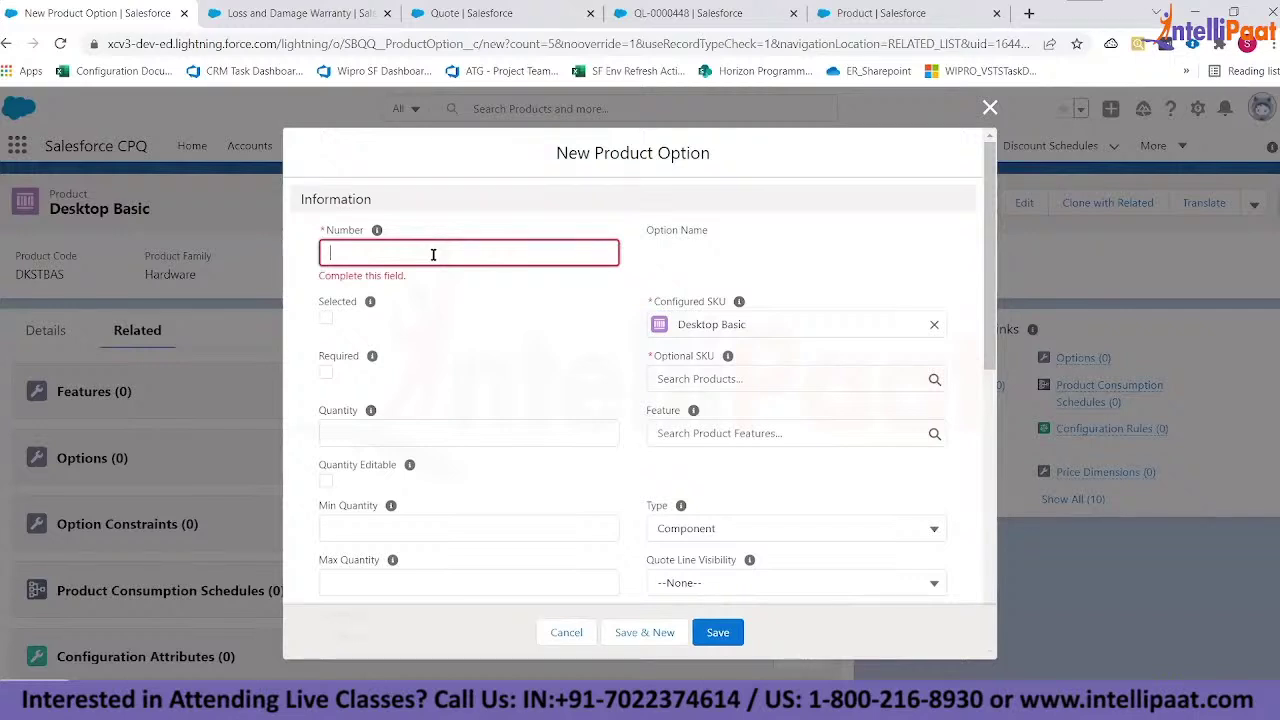
pyautogui.write('10')
pyautogui.click(717, 380)
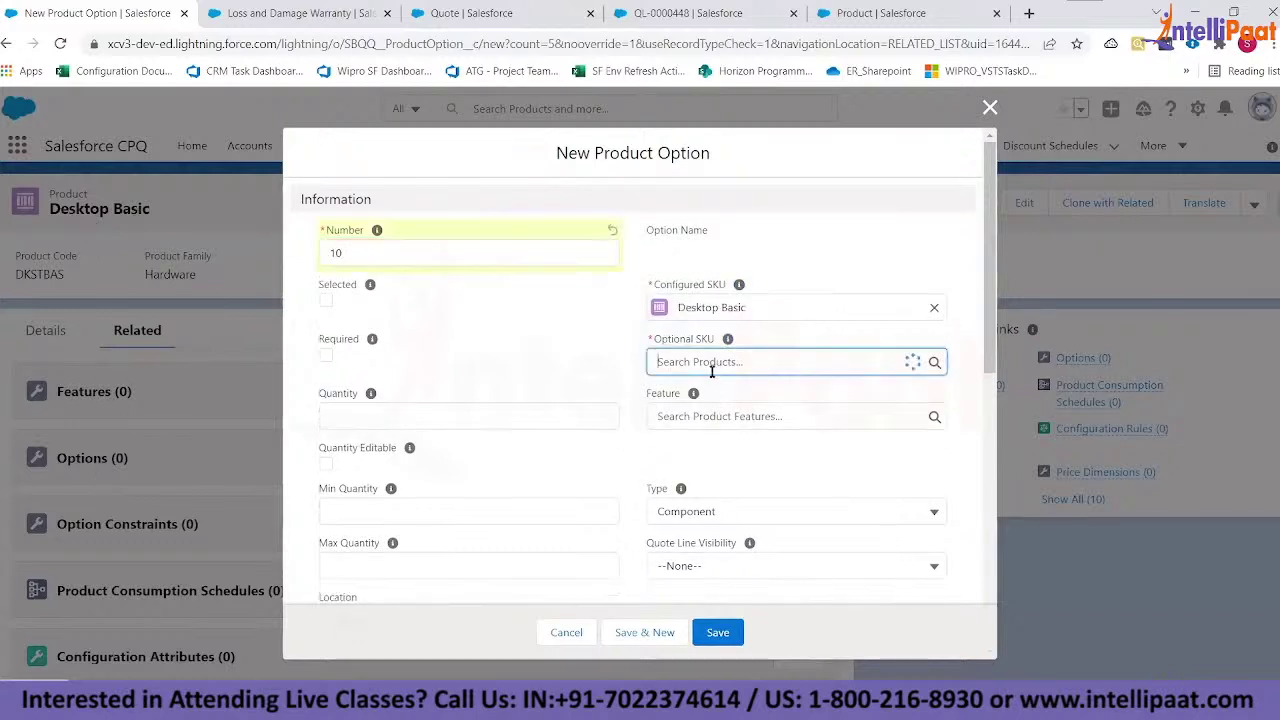
pyautogui.write('CPU')
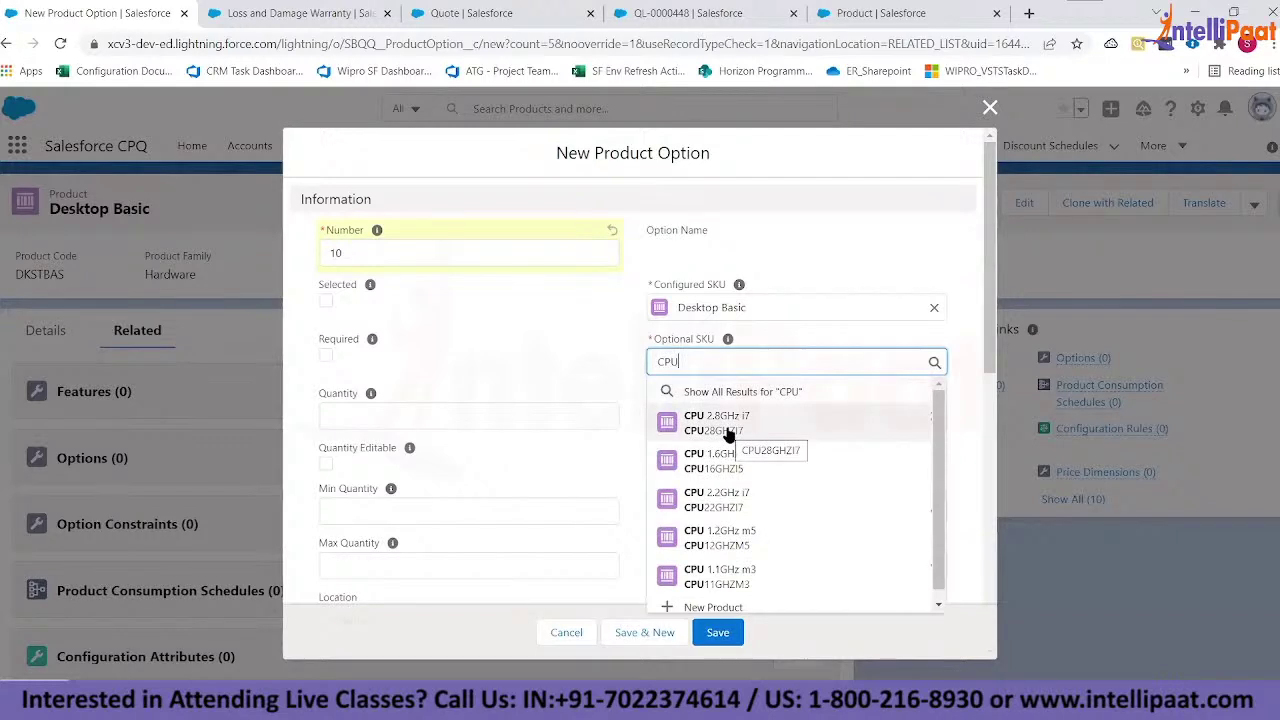
pyautogui.click(727, 425)
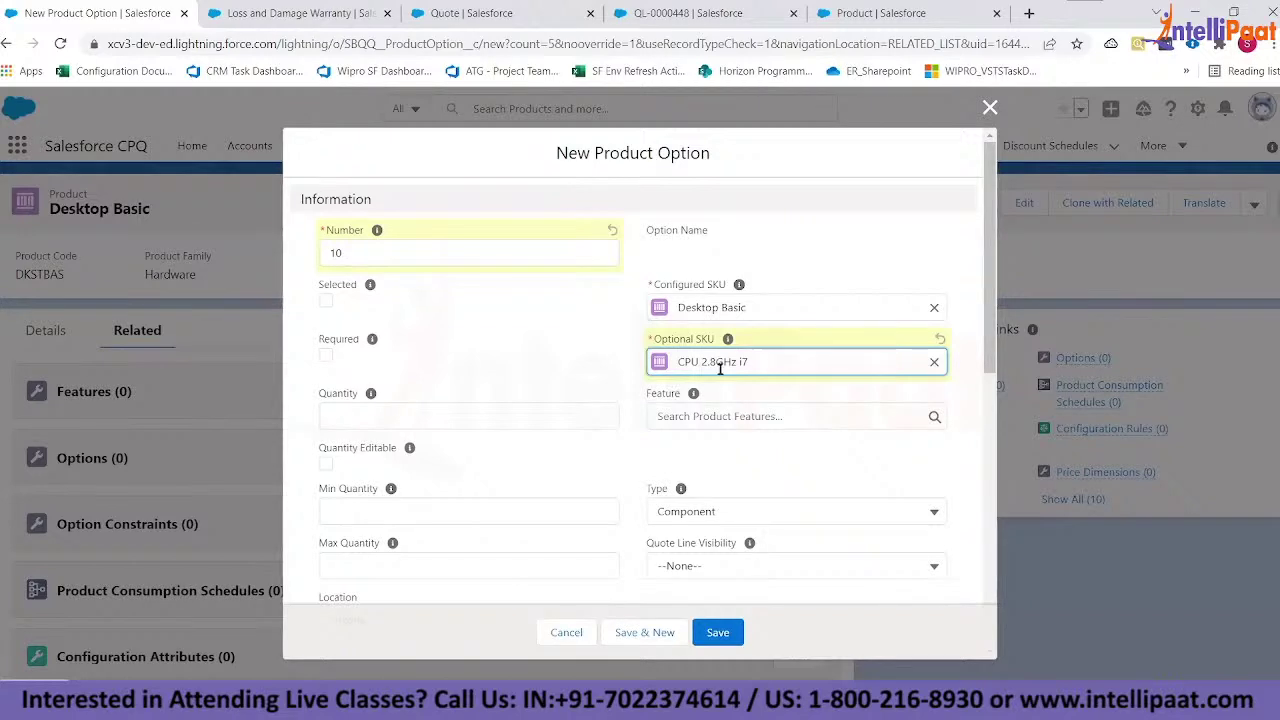
# - Mark the CPU option as selected by default, set its quantity to 1 and make the quantity editable
pyautogui.click(327, 302)
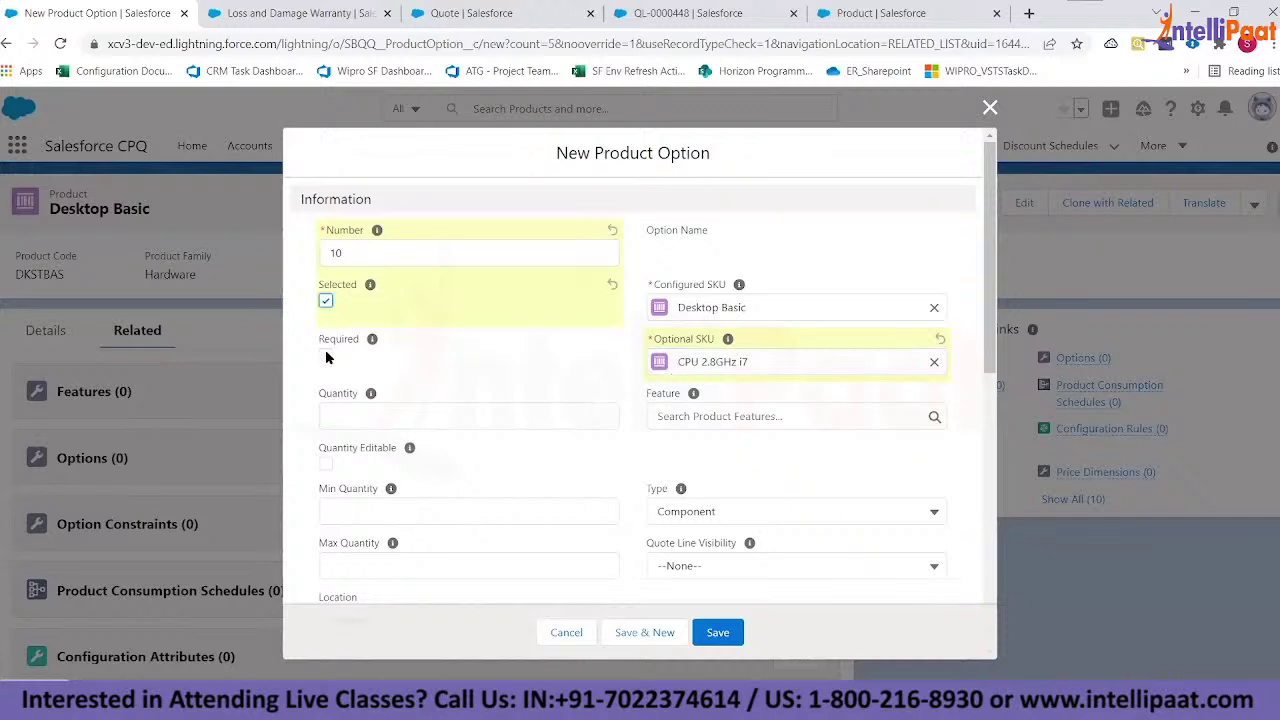
pyautogui.scroll(-1, 470, 400)
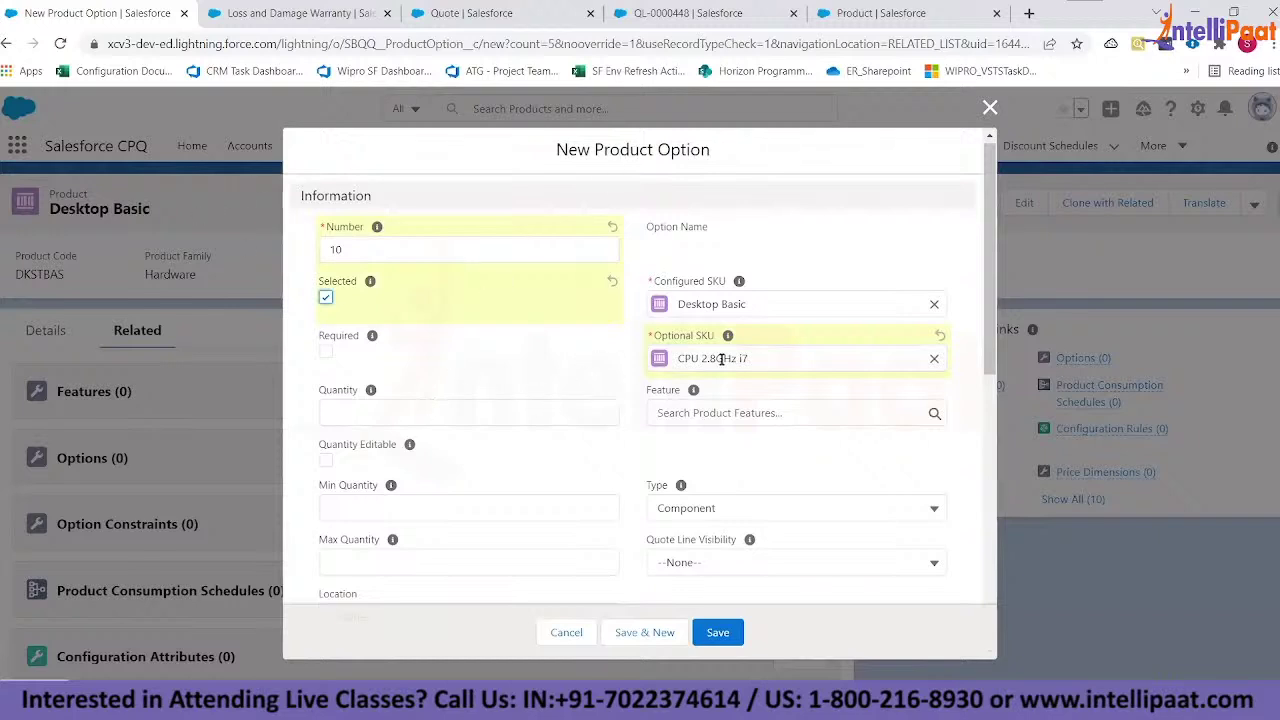
pyautogui.click(534, 419)
pyautogui.write('1')
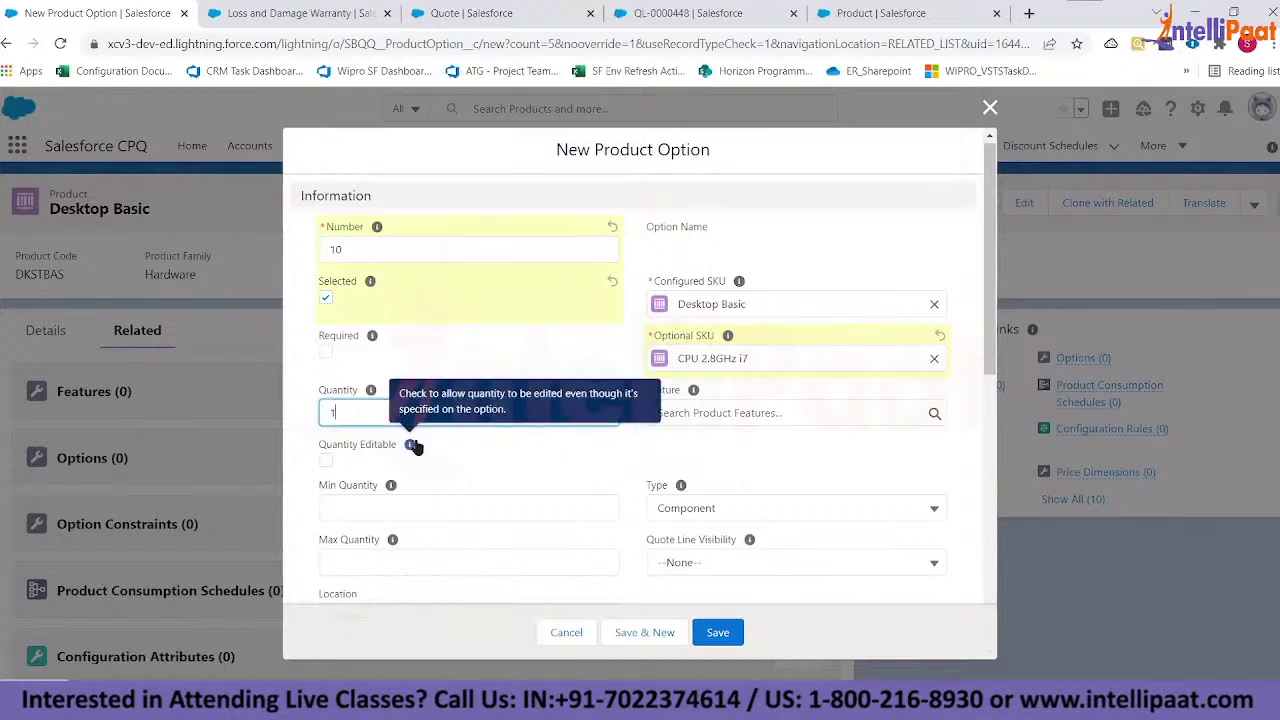
pyautogui.click(326, 462)
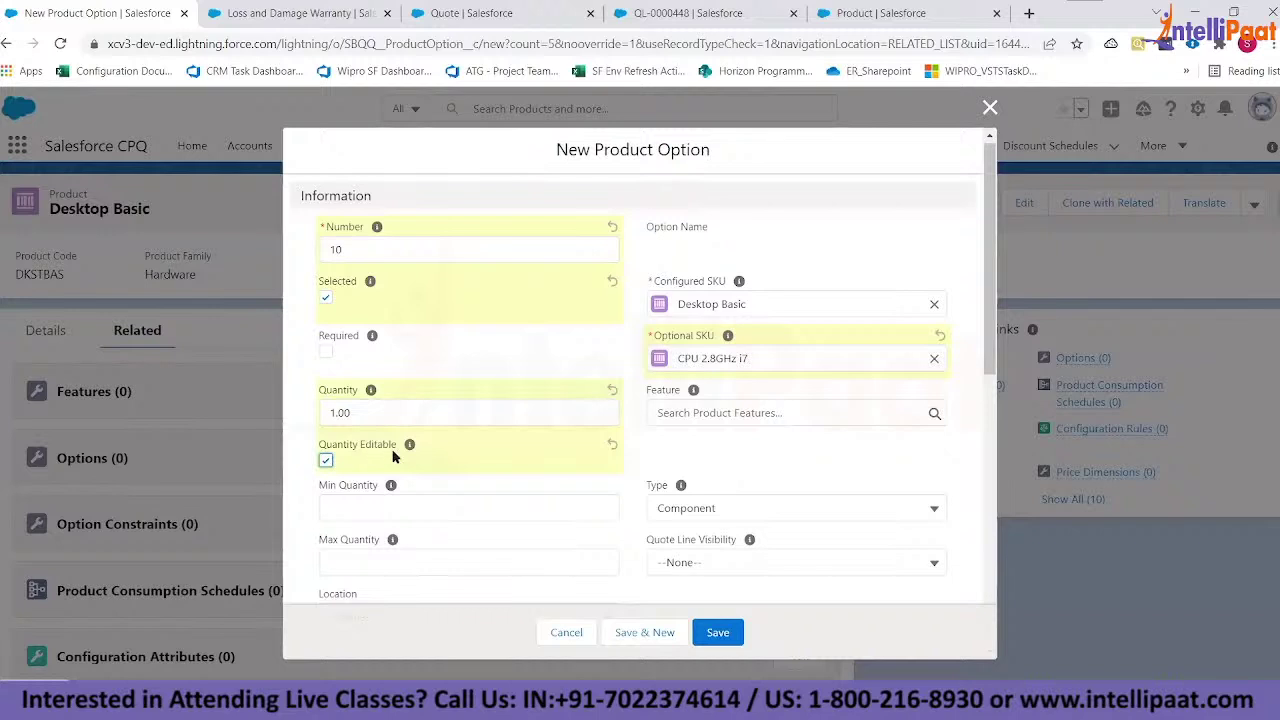
# - Examine the CPU option's minimum and maximum quantity fields and the available option types, keeping the type as Component
pyautogui.scroll(-1, 393, 456)
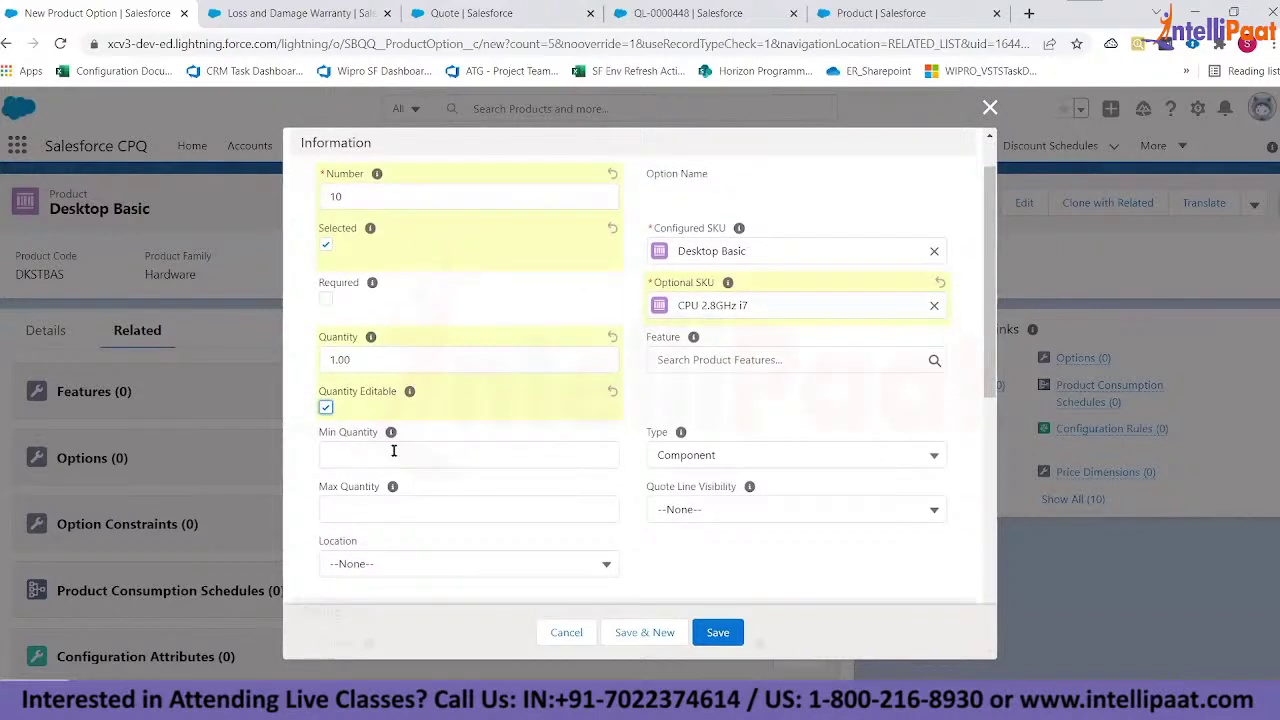
pyautogui.click(393, 451)
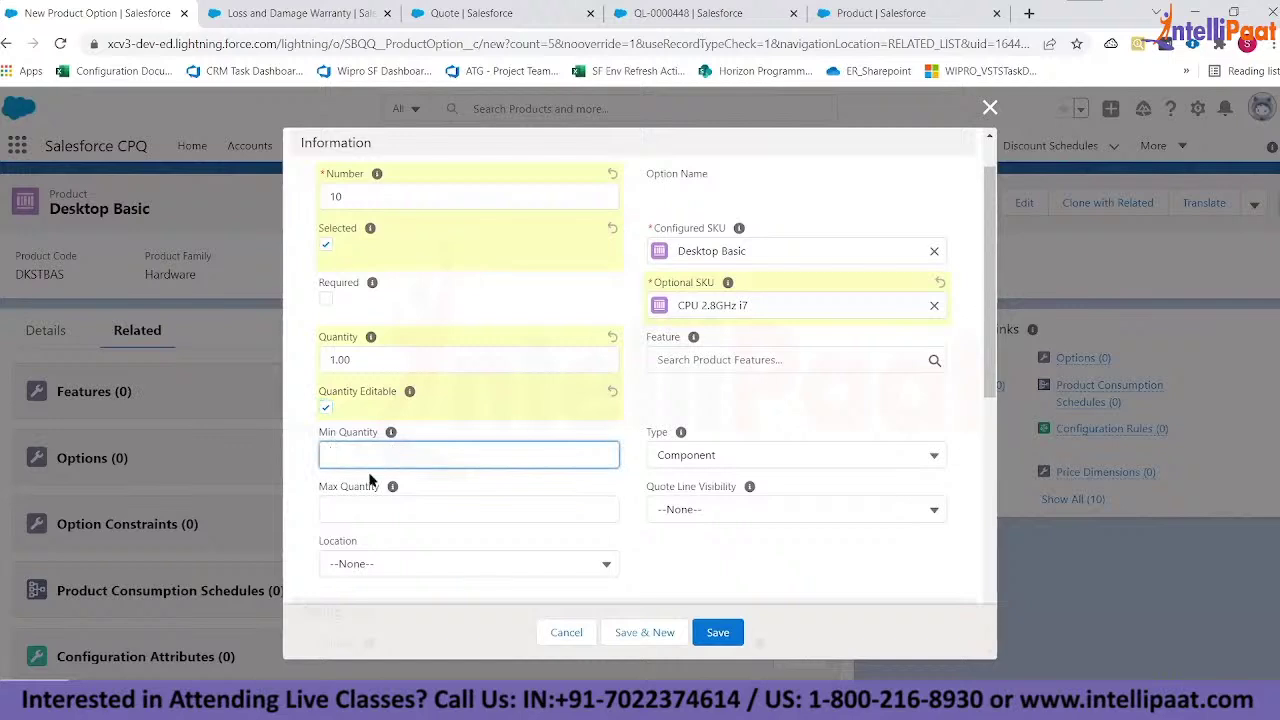
pyautogui.scroll(-1, 375, 452)
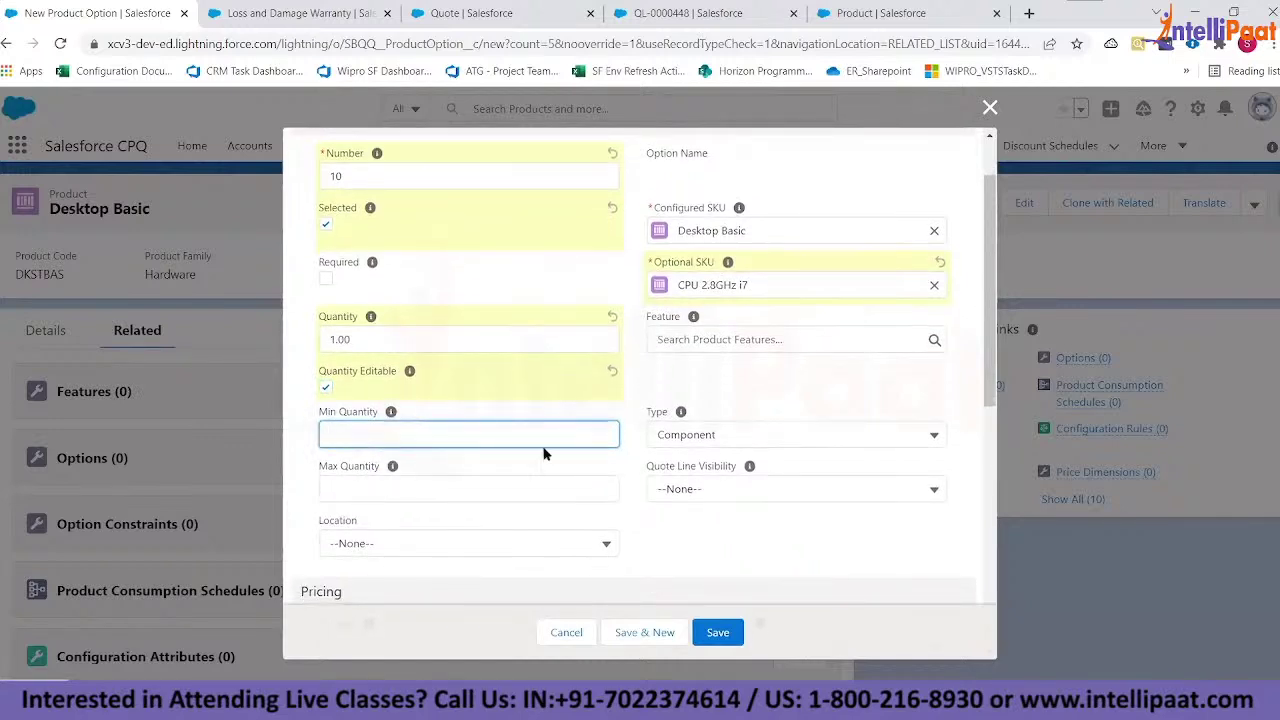
pyautogui.scroll(3, 695, 356)
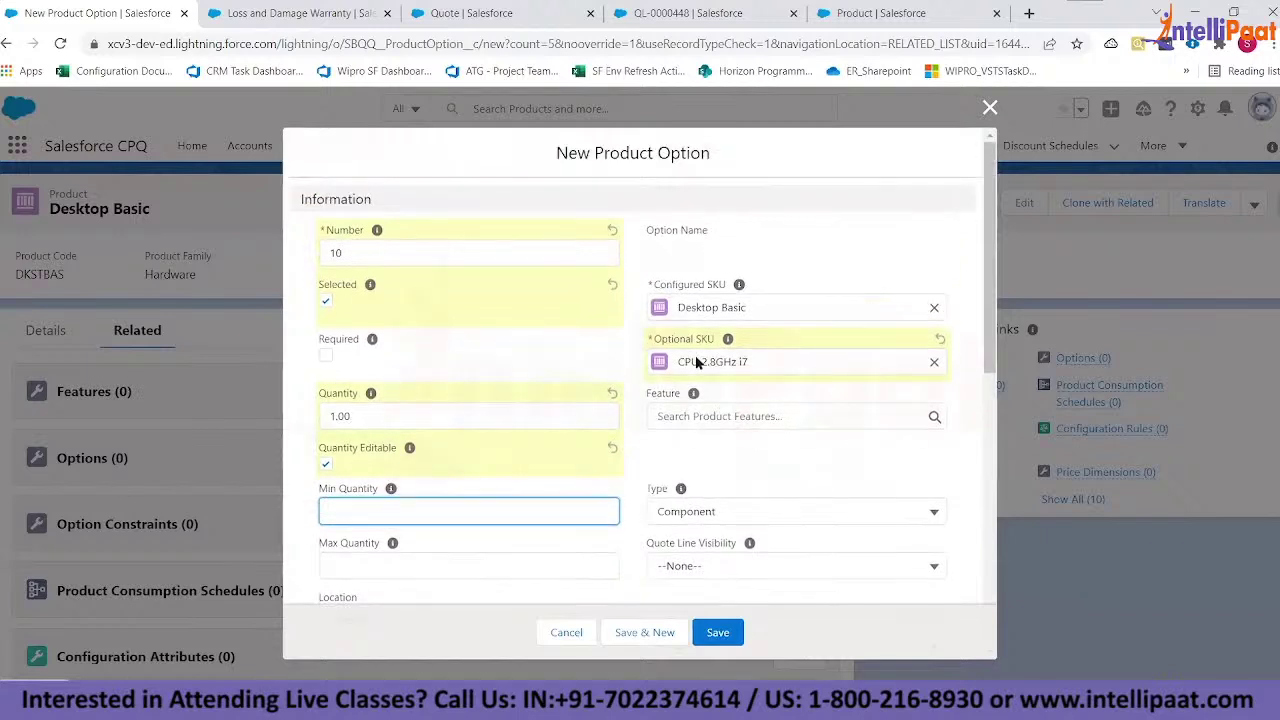
pyautogui.scroll(-1, 695, 358)
pyautogui.scroll(-1, 695, 358)
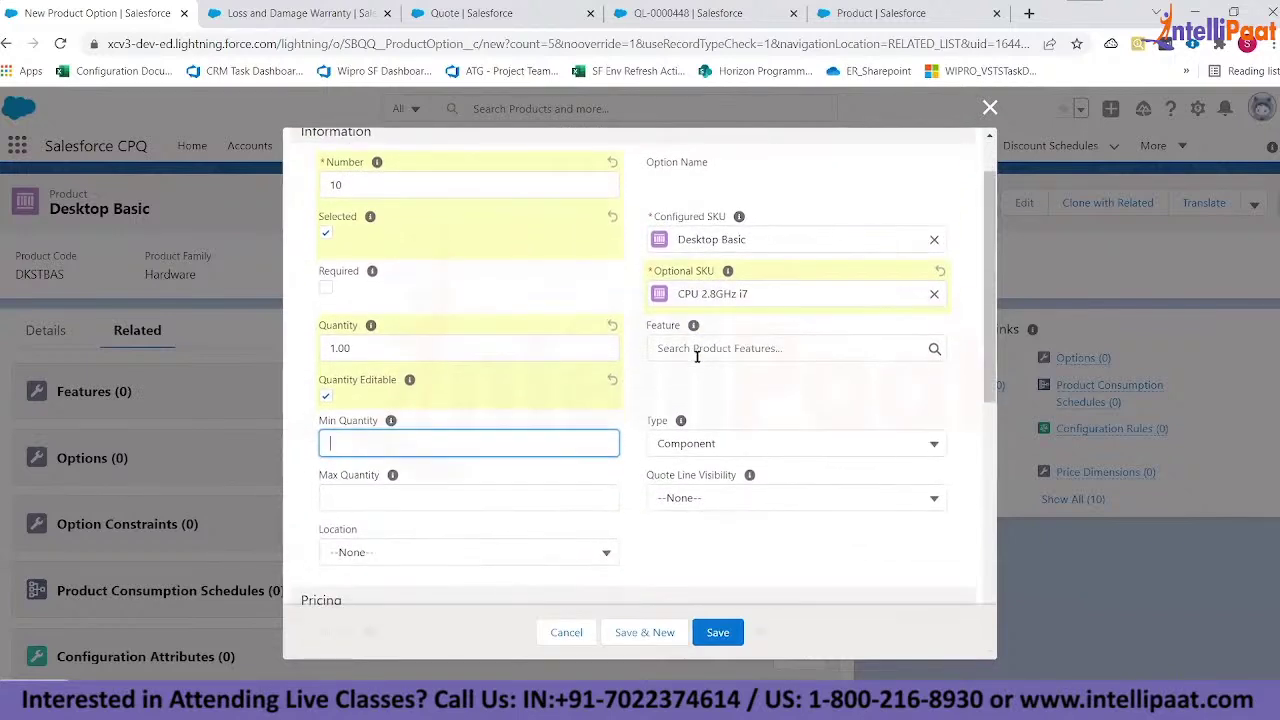
pyautogui.click(695, 448)
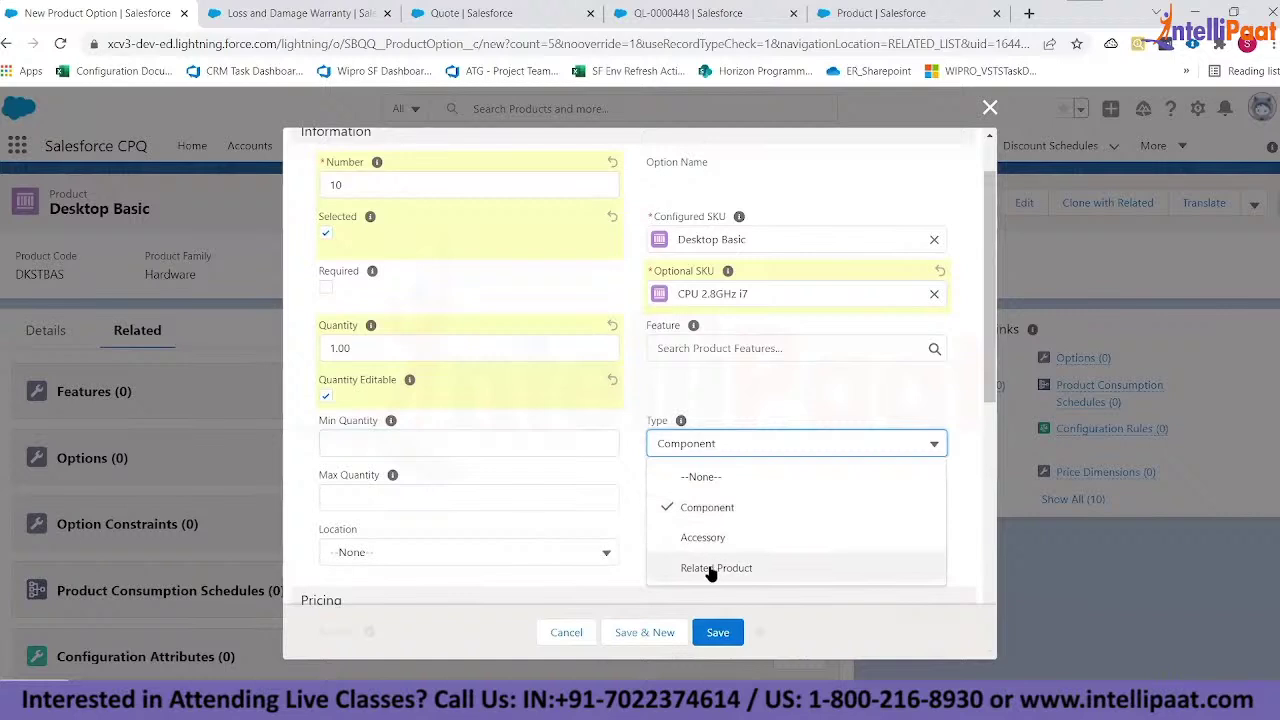
pyautogui.click(713, 468)
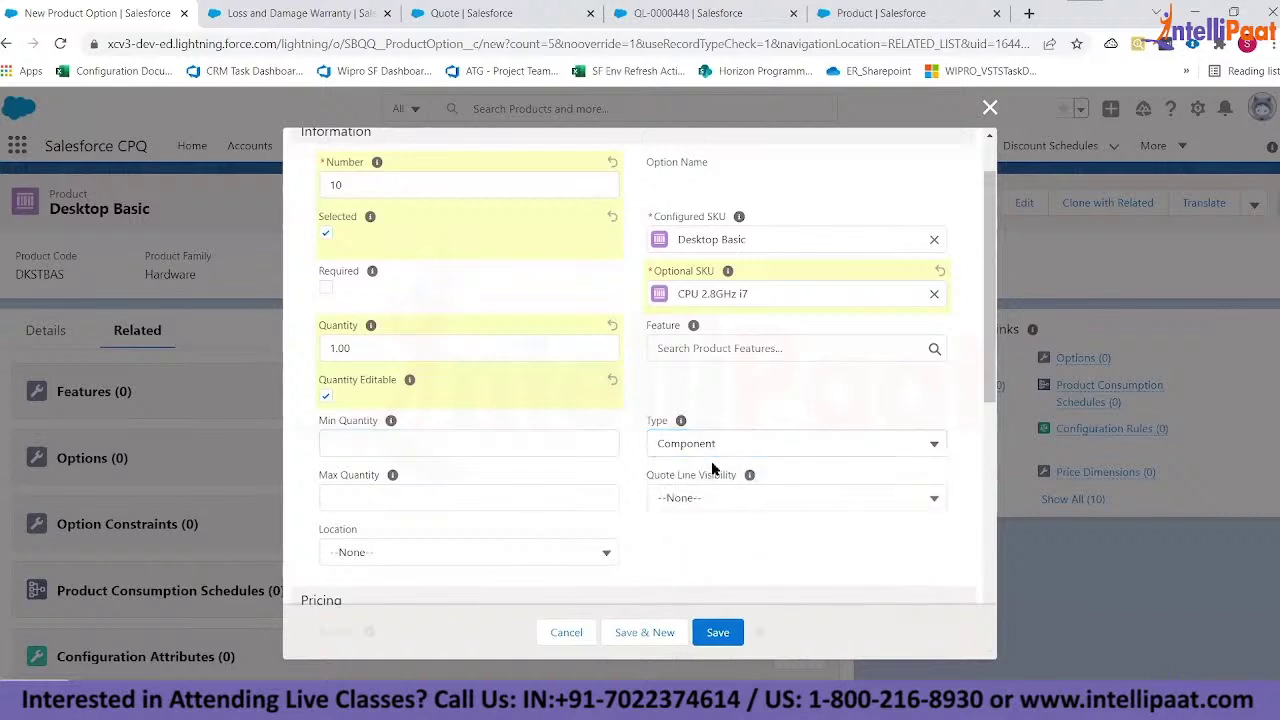
# - Review the CPU option's pricing and advanced settings and save the product option with their defaults
pyautogui.scroll(-4, 713, 468)
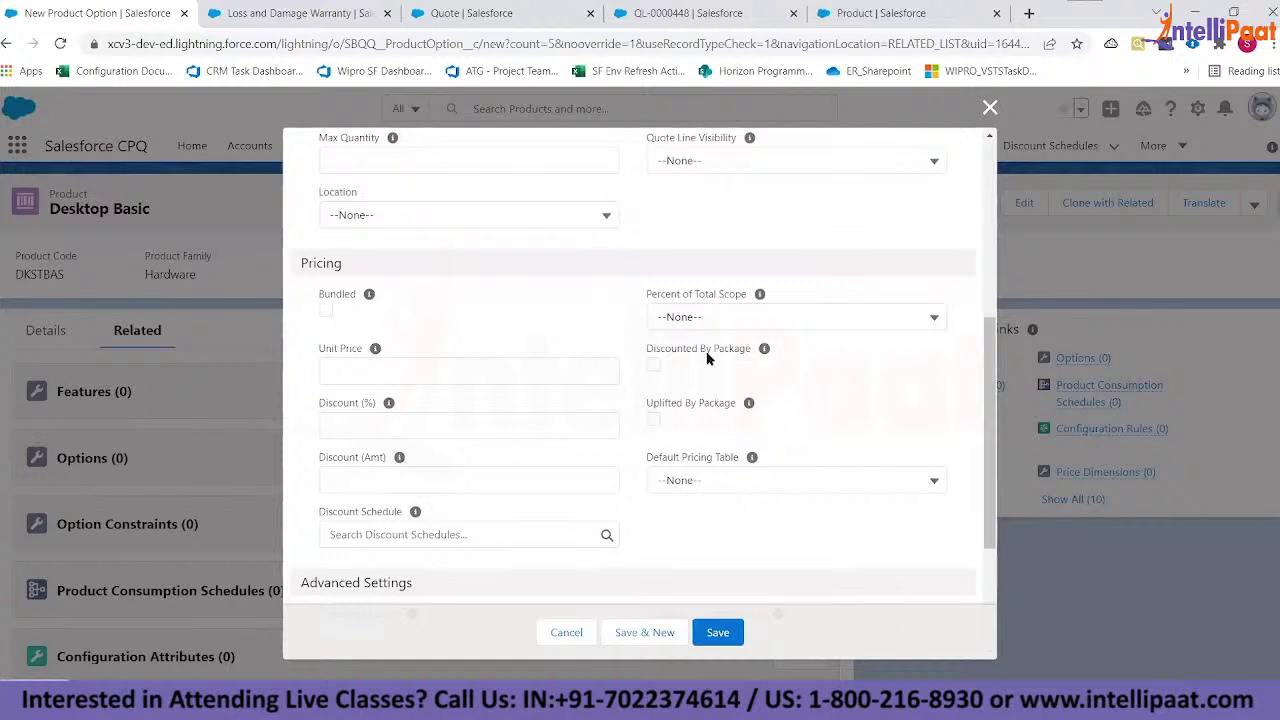
pyautogui.scroll(-1, 706, 350)
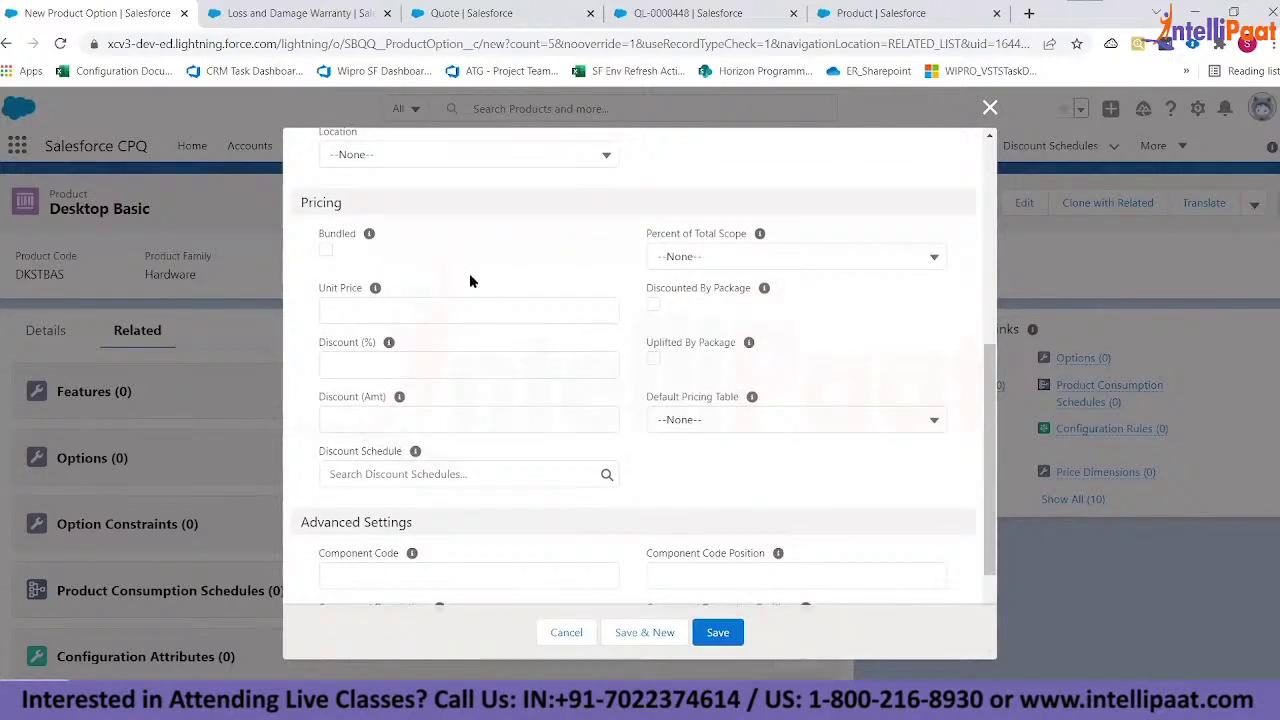
pyautogui.scroll(-1, 462, 384)
pyautogui.scroll(-3, 462, 384)
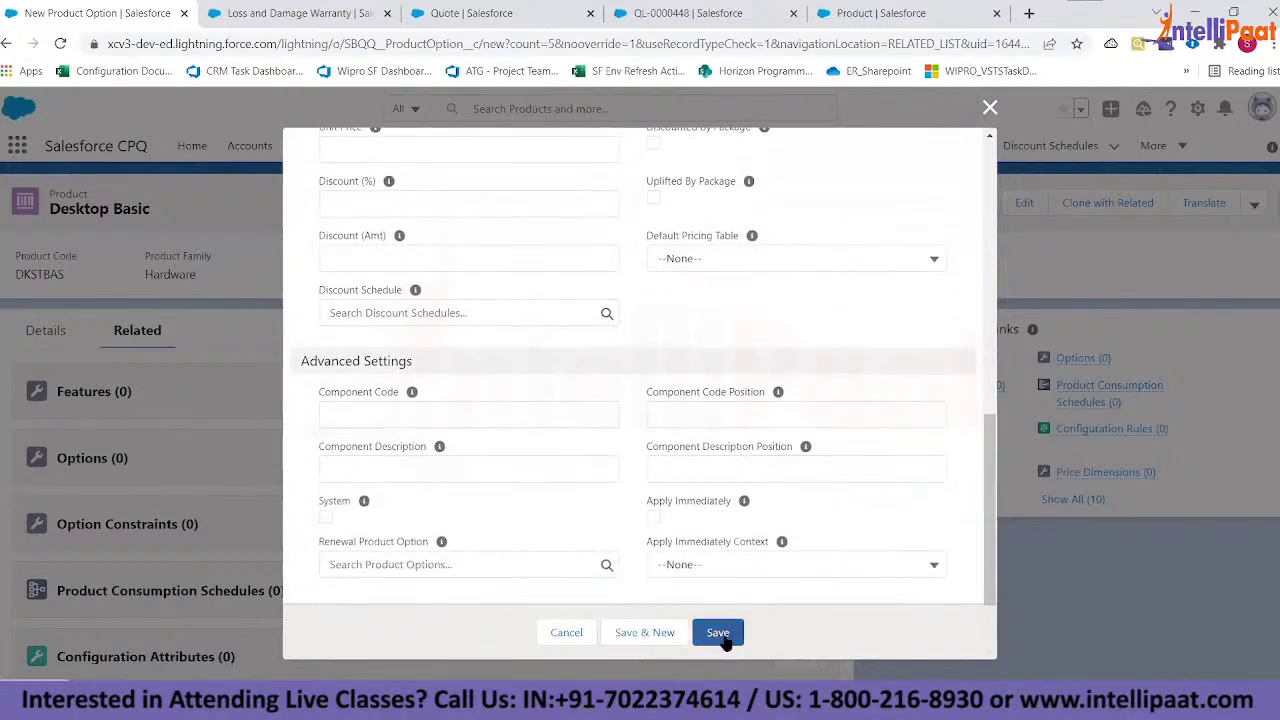
pyautogui.click(716, 630)
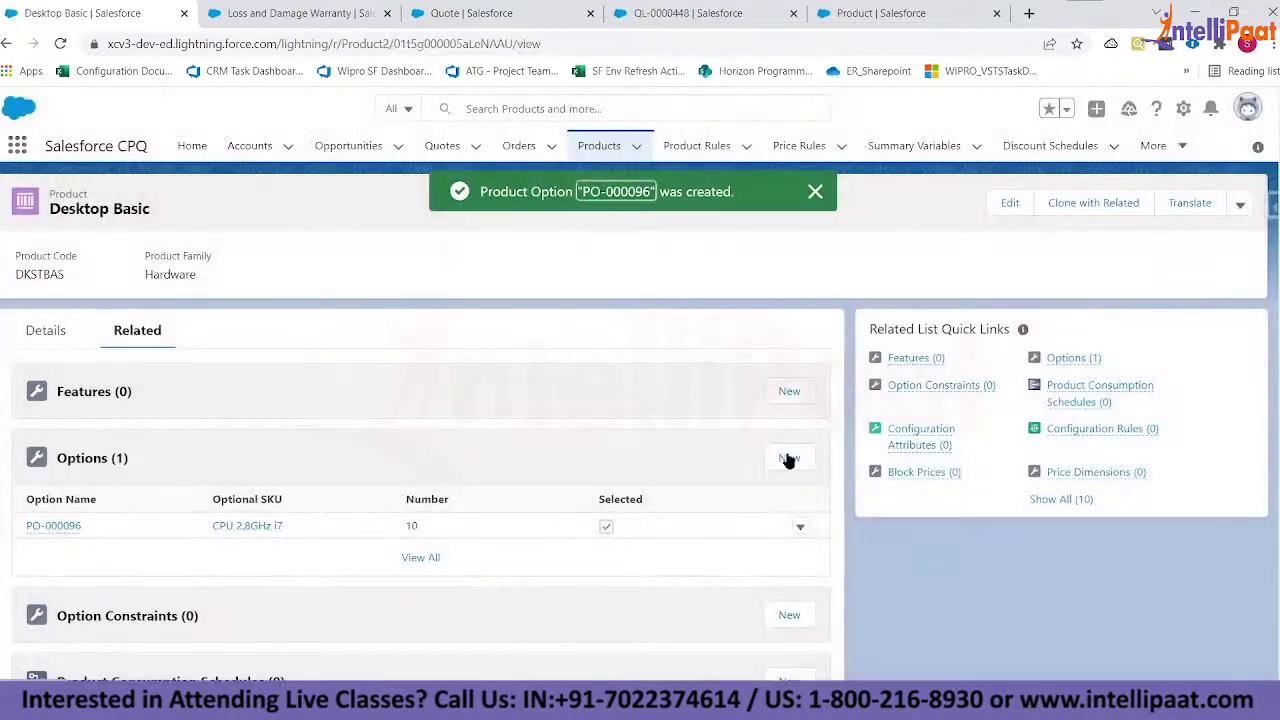
# - Start another product option for Desktop Basic with number 20 and RAM 8GB as its optional SKU
pyautogui.click(788, 458)
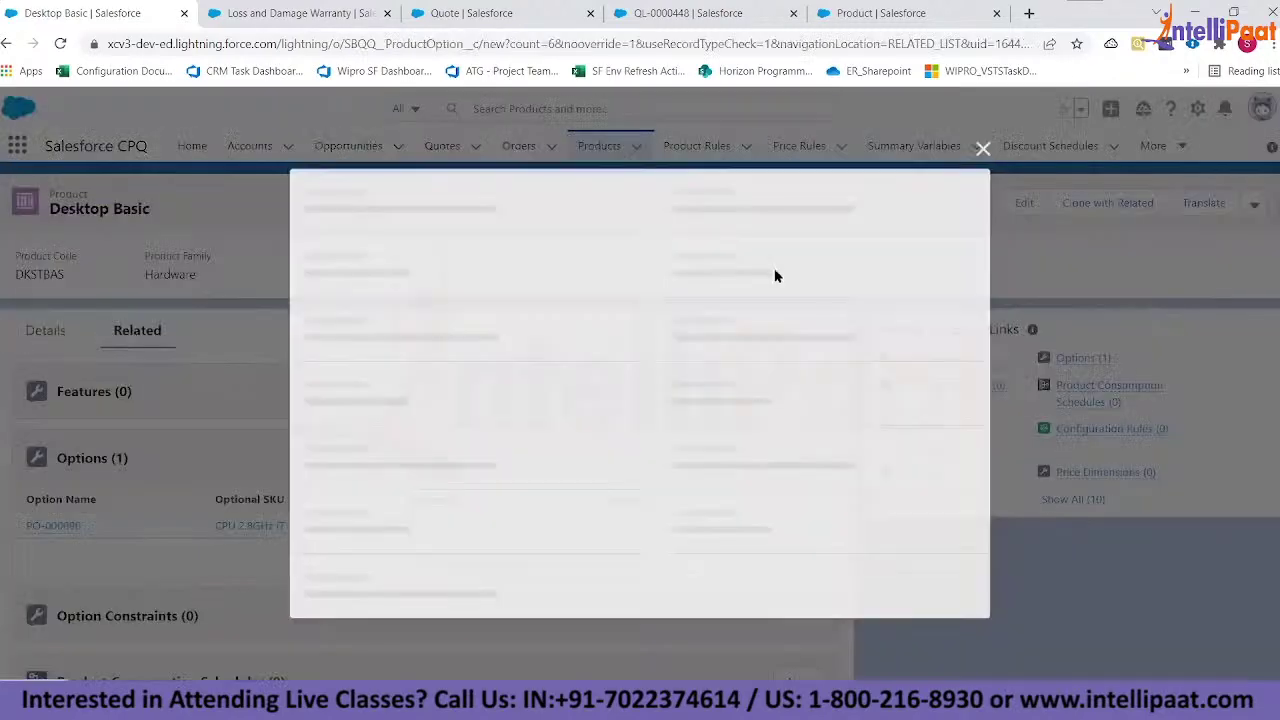
pyautogui.write('20')
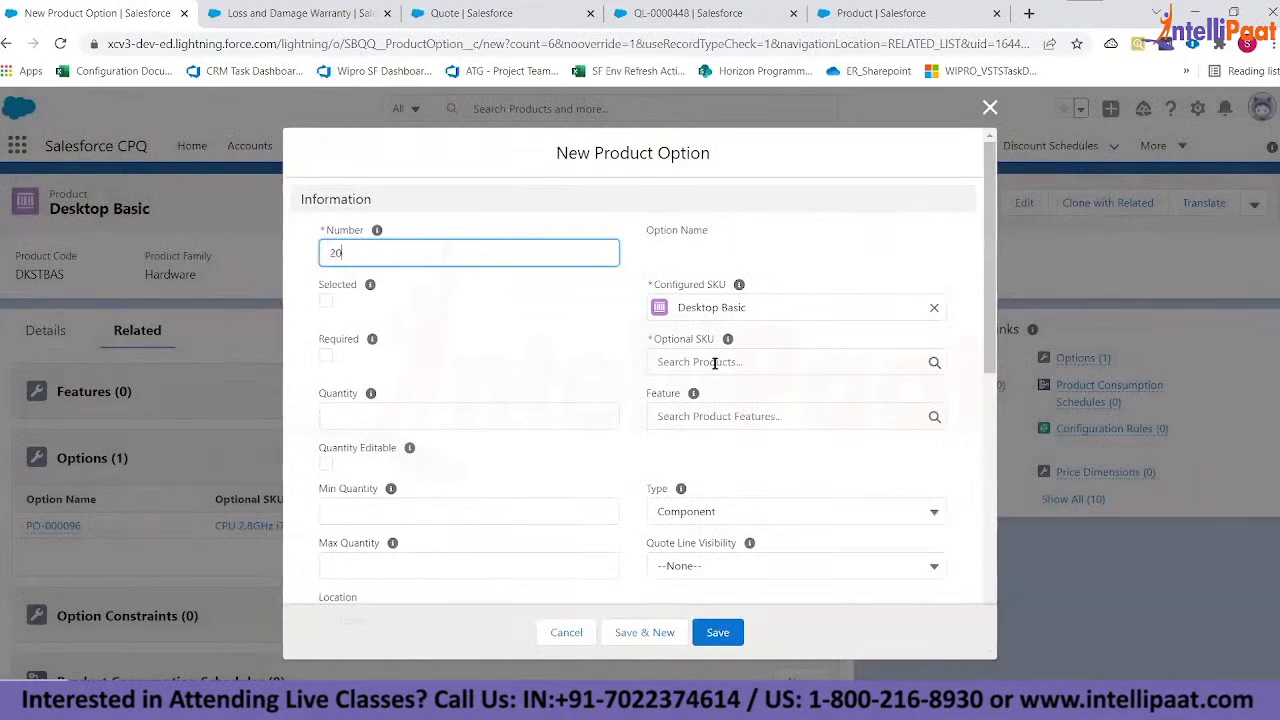
pyautogui.click(715, 362)
pyautogui.write('RAM')
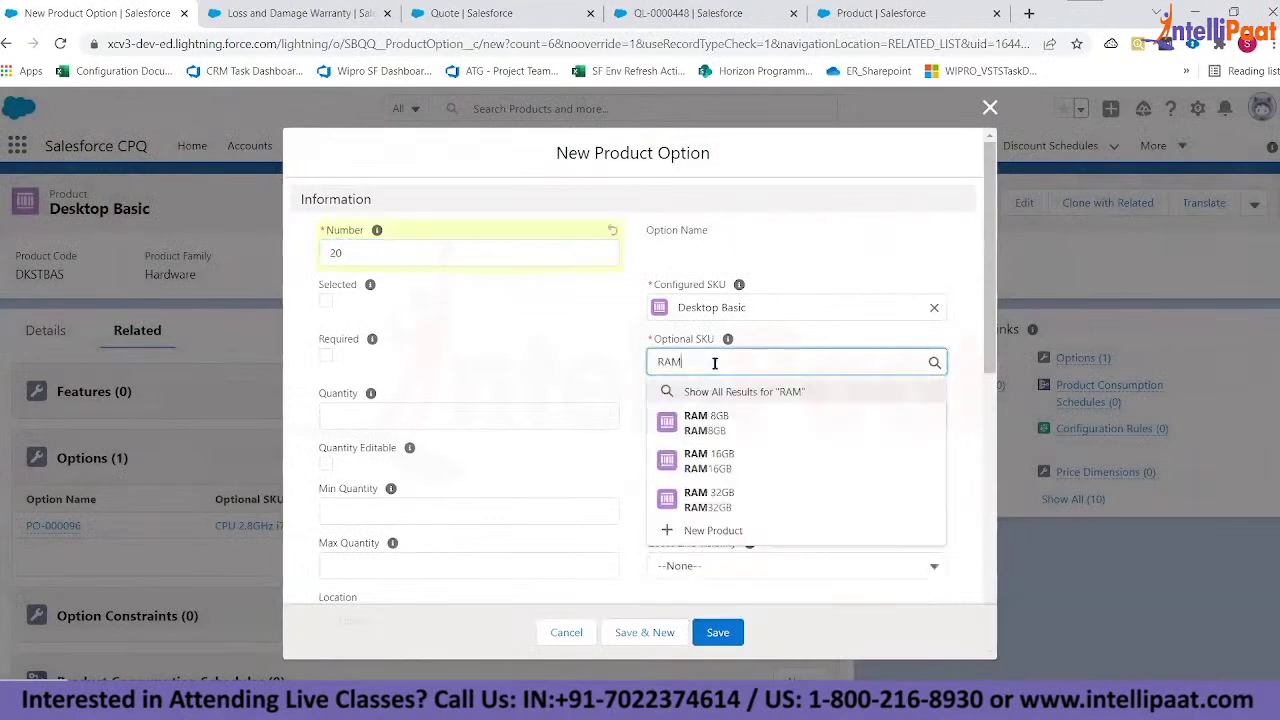
pyautogui.click(722, 425)
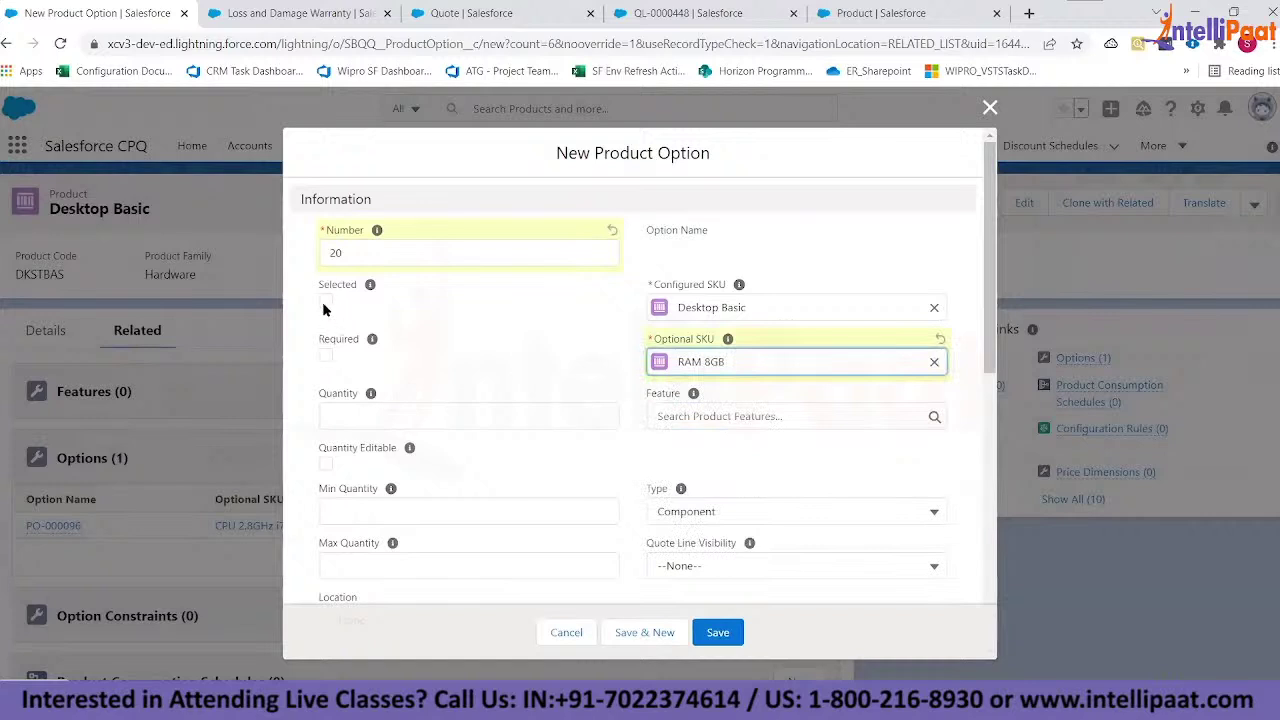
# - Set the RAM 8GB option's quantity to 1 and save the product option
pyautogui.scroll(-2, 390, 363)
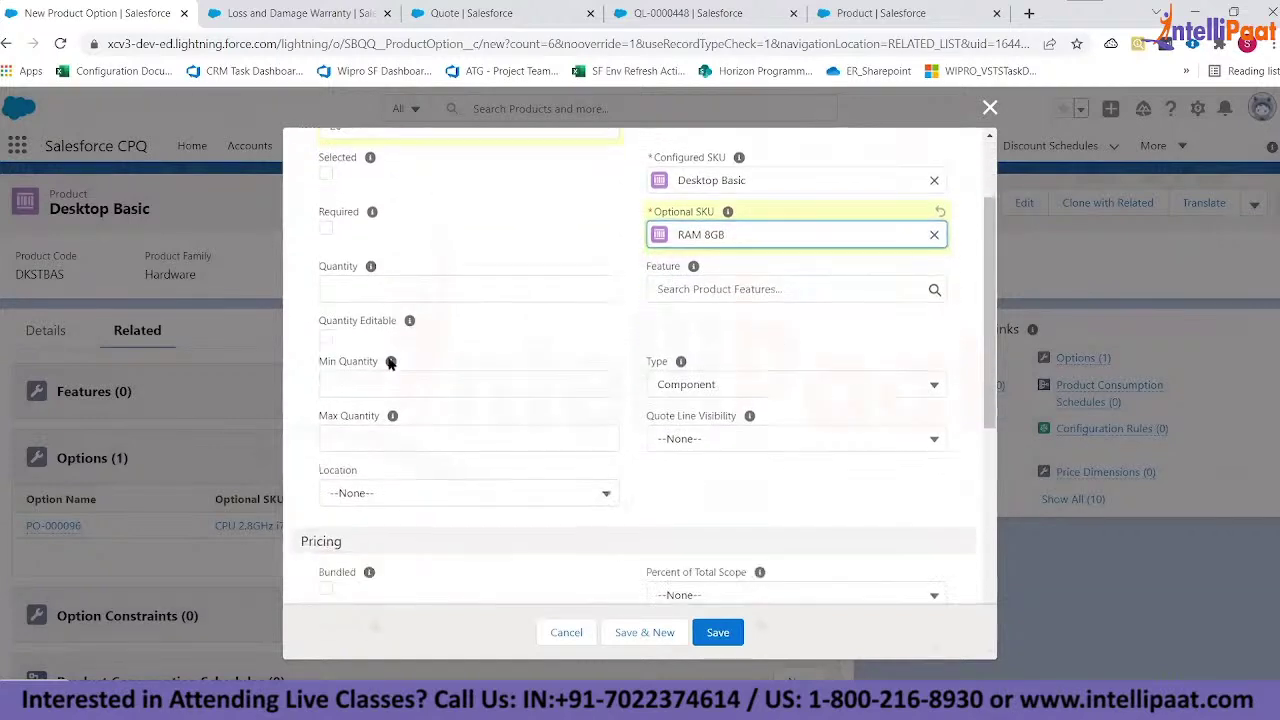
pyautogui.scroll(-1, 350, 280)
pyautogui.click(345, 258)
pyautogui.write('1')
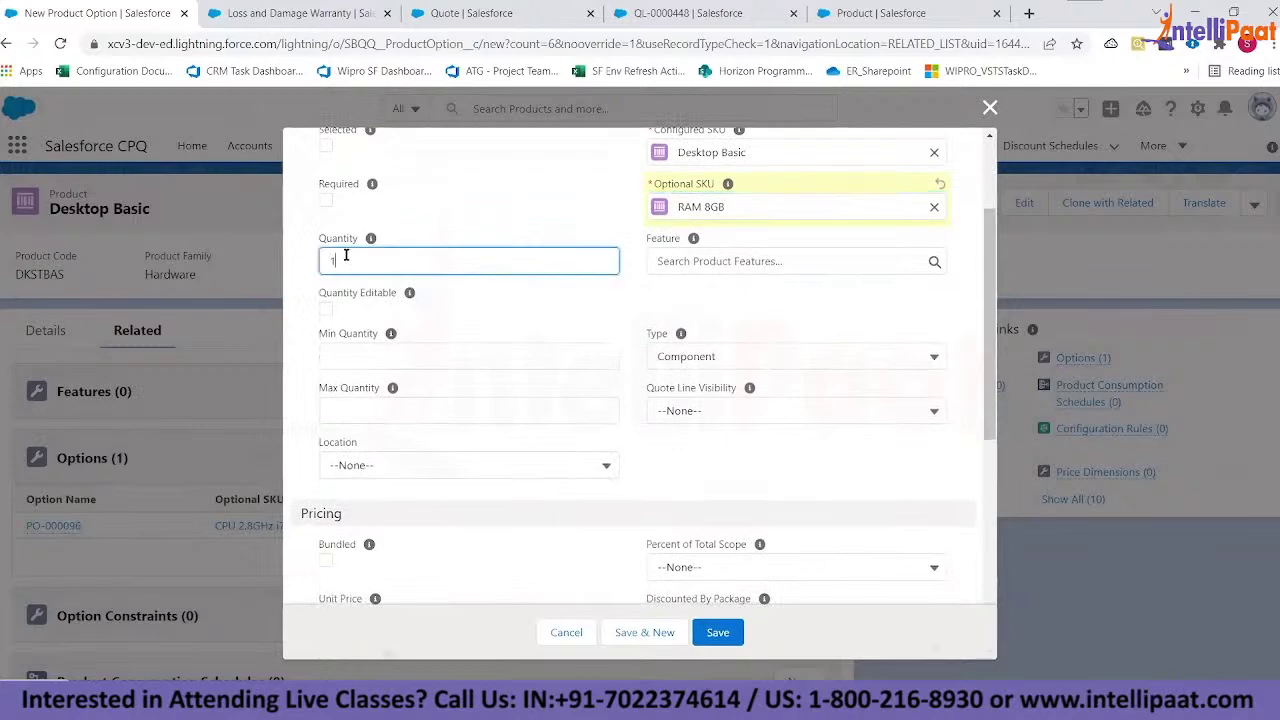
pyautogui.scroll(-10, 345, 258)
pyautogui.click(717, 632)
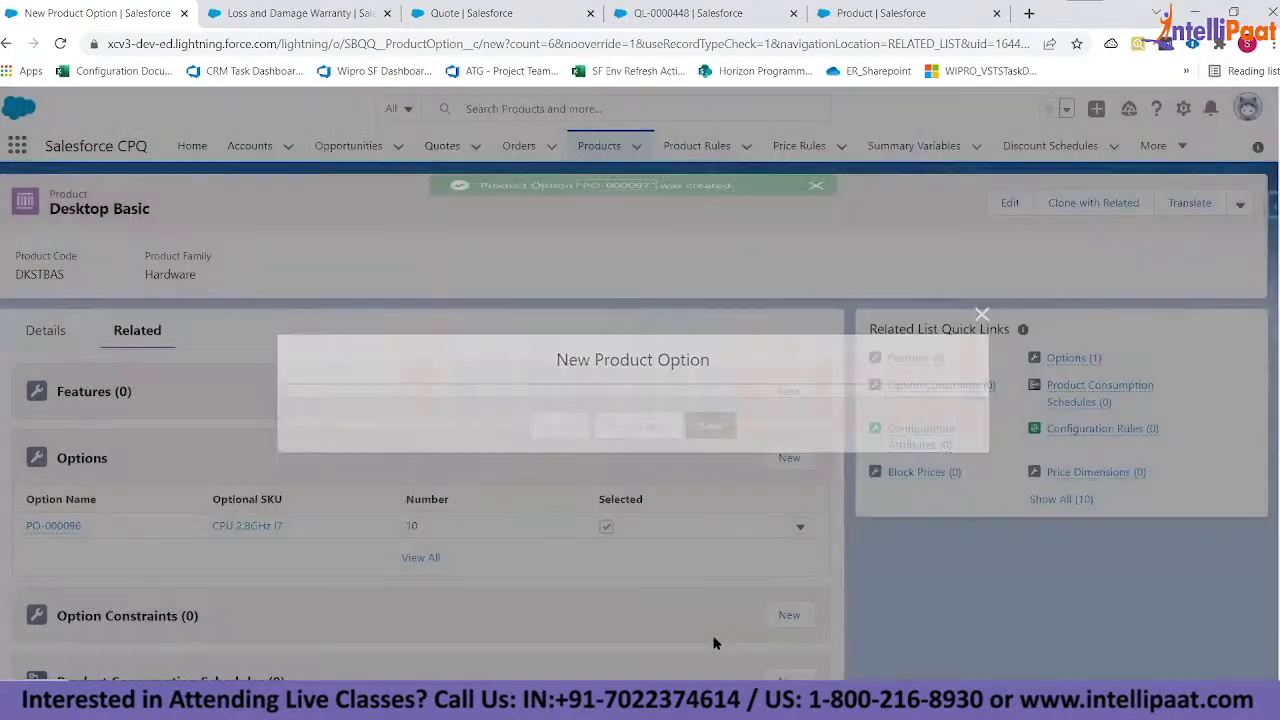
# - Add a required product option numbered 30 for SSD Hard Drive 512GB with quantity 1, and save it
pyautogui.click(788, 457)
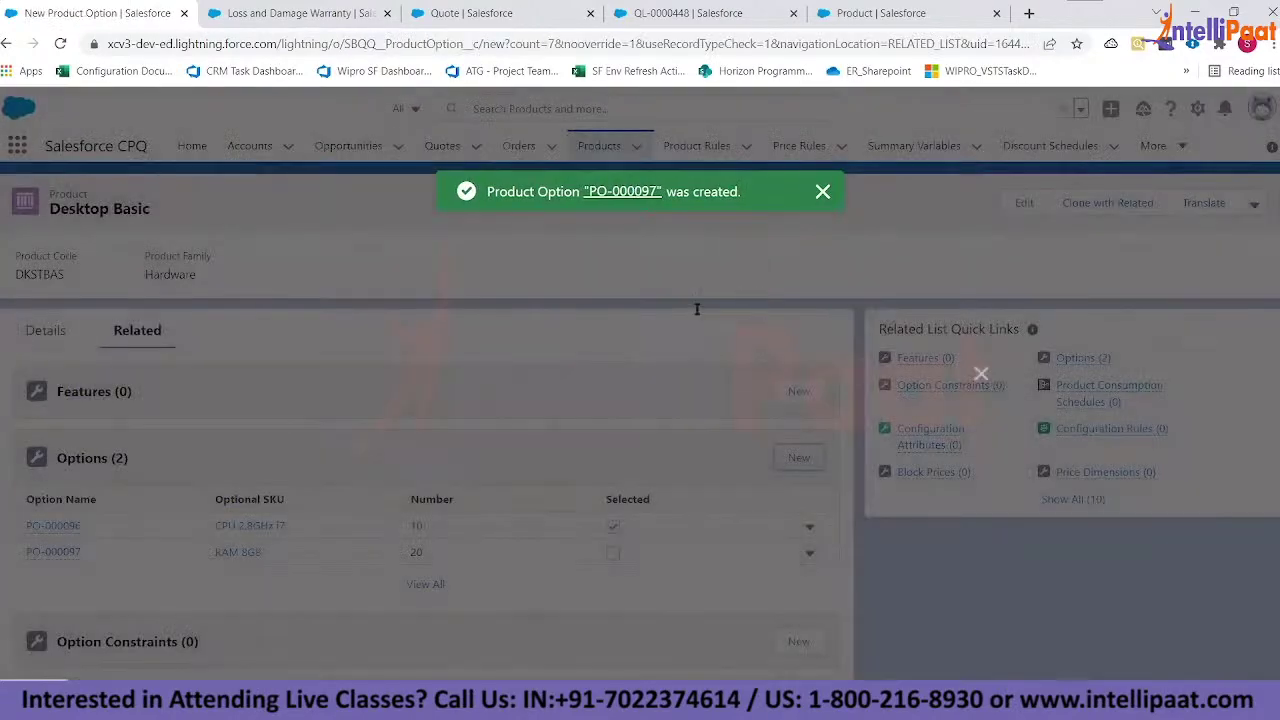
pyautogui.write('30')
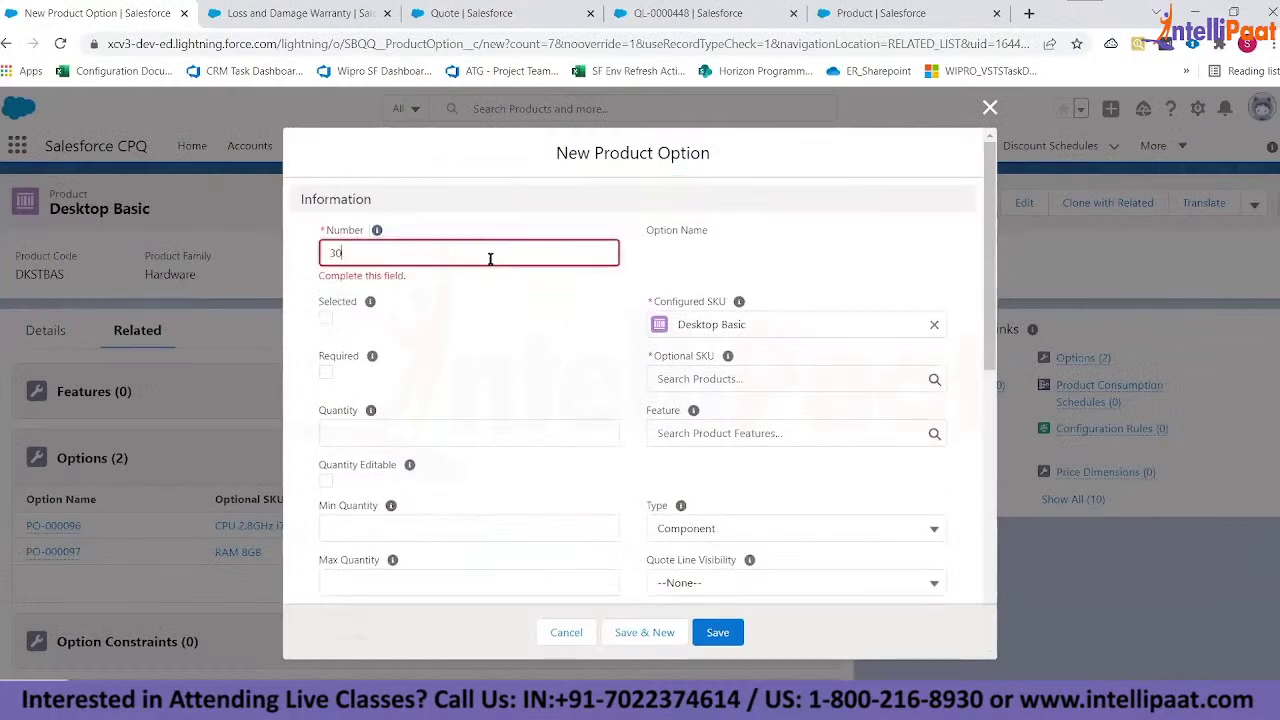
pyautogui.click(700, 378)
pyautogui.click(673, 395)
pyautogui.scroll(-1, 605, 480)
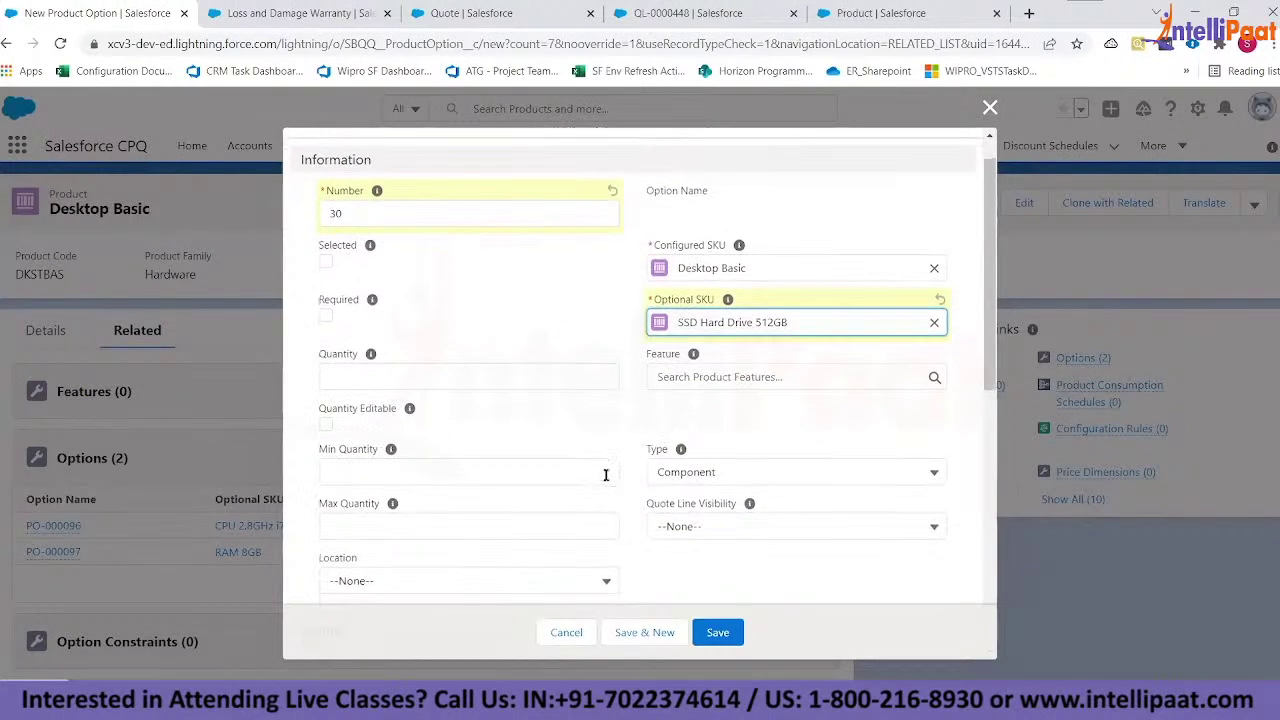
pyautogui.click(480, 378)
pyautogui.write('1')
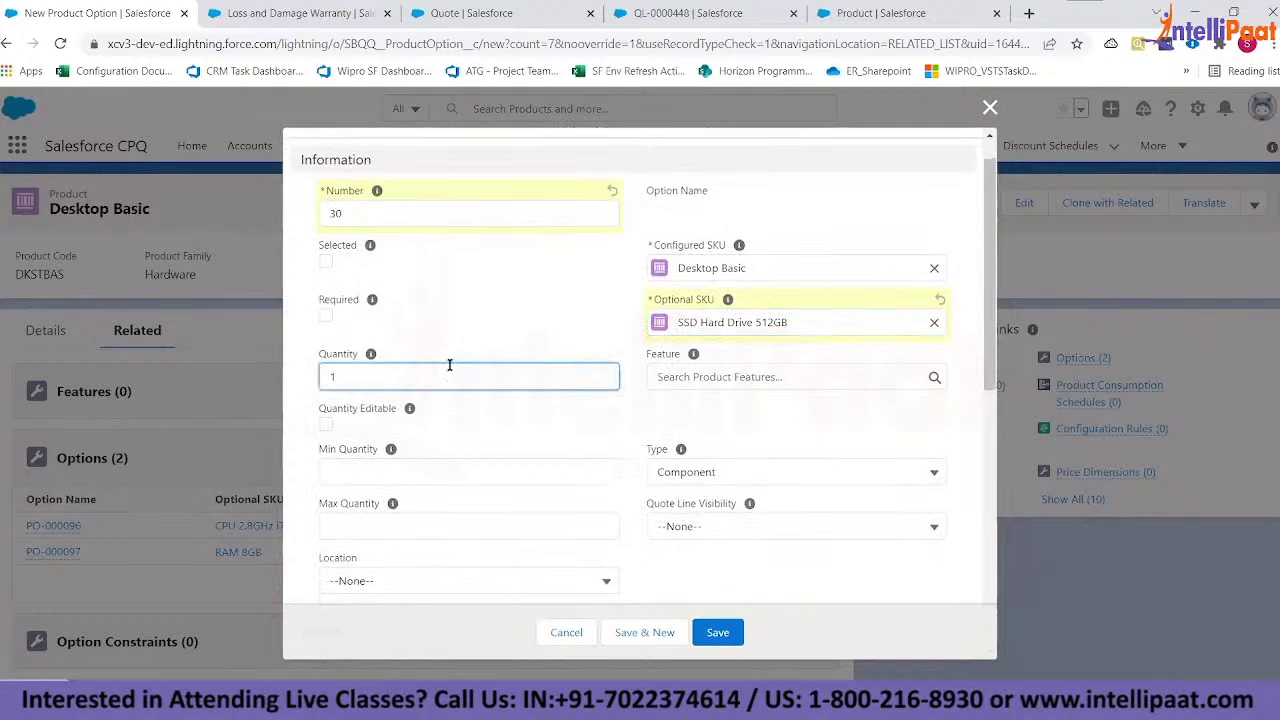
pyautogui.click(325, 316)
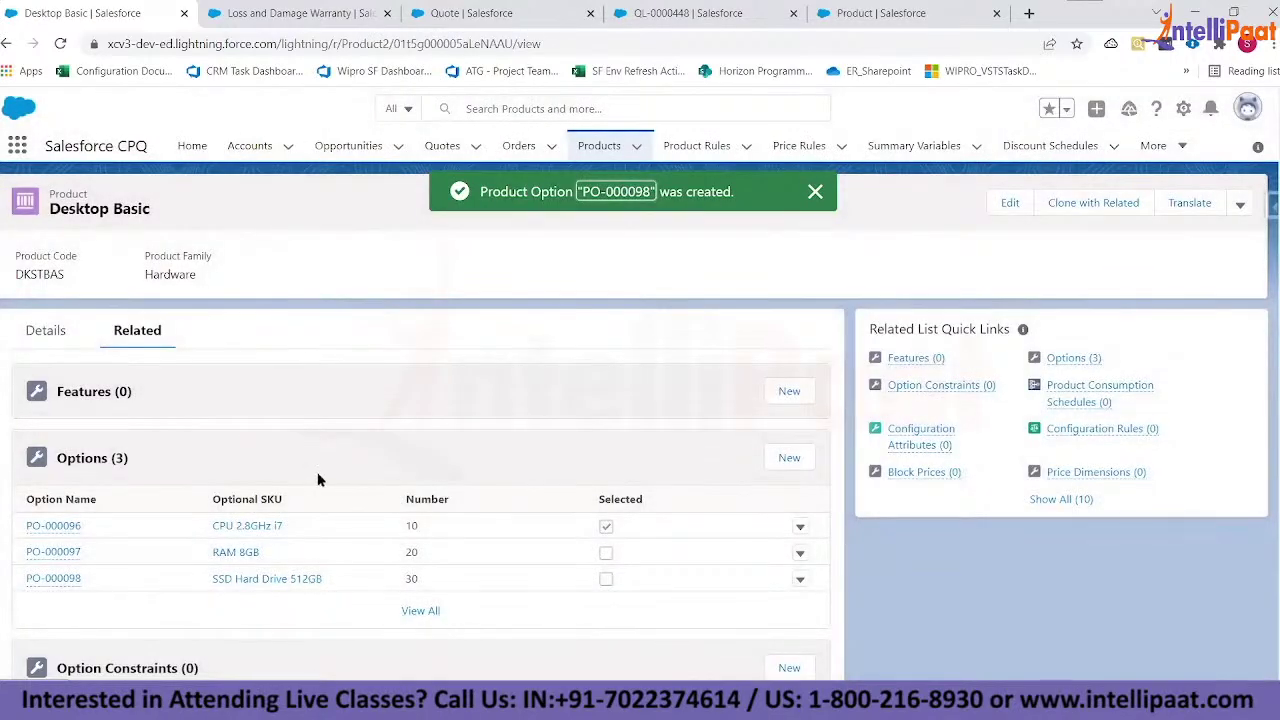
# - Switch to the open quote's product selection, discard the search for Desk and return to editing the quote
pyautogui.click(478, 13)
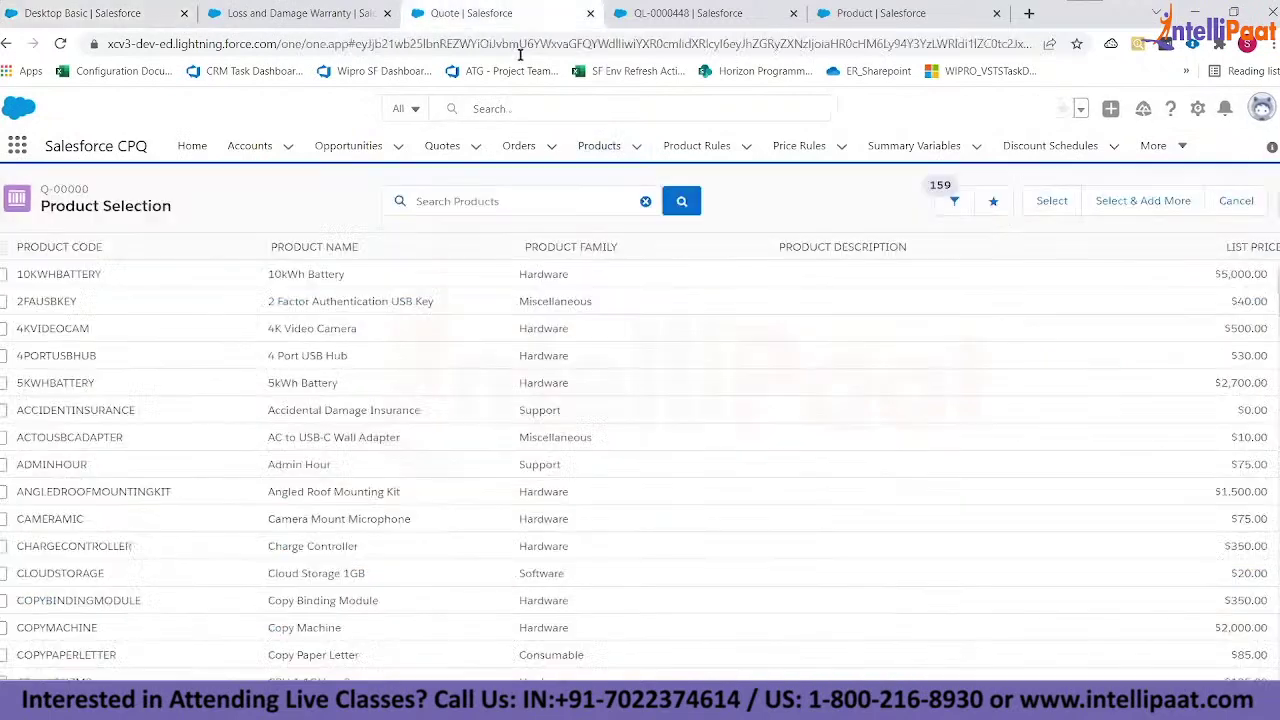
pyautogui.click(1238, 201)
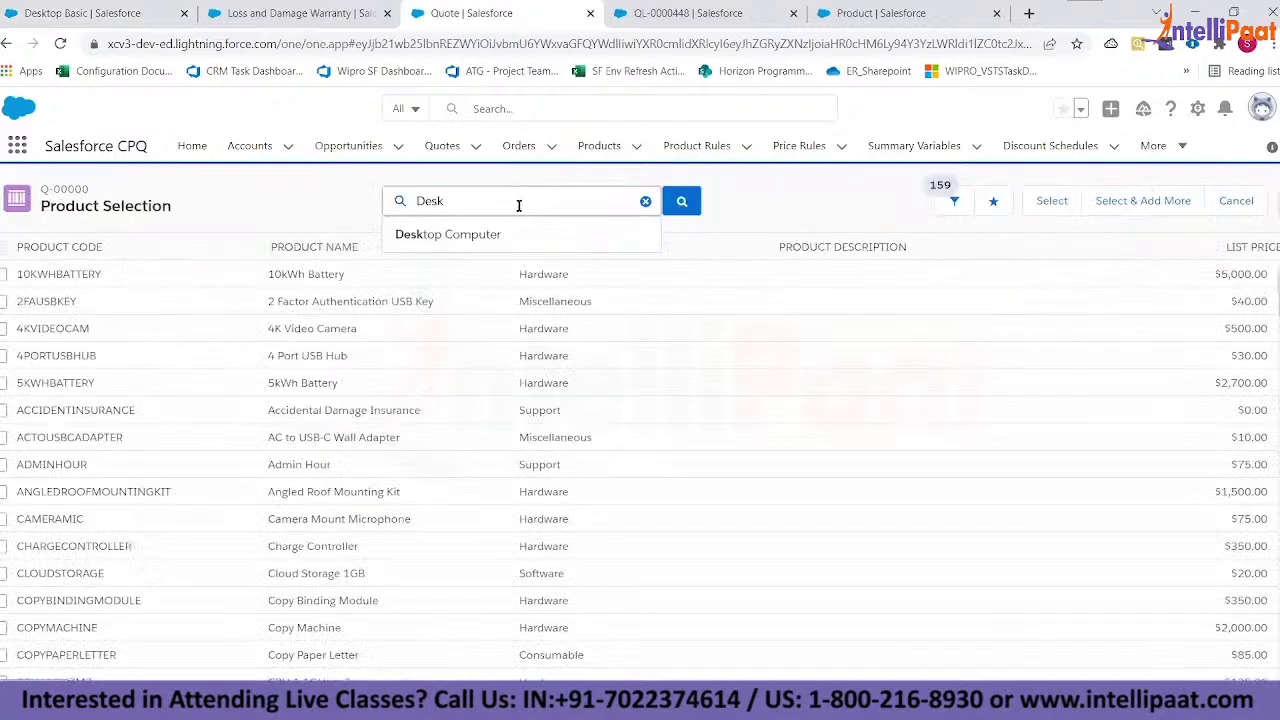
pyautogui.press('BackSpace')
pyautogui.press('BackSpace')
pyautogui.press('BackSpace')
pyautogui.write('Desk')
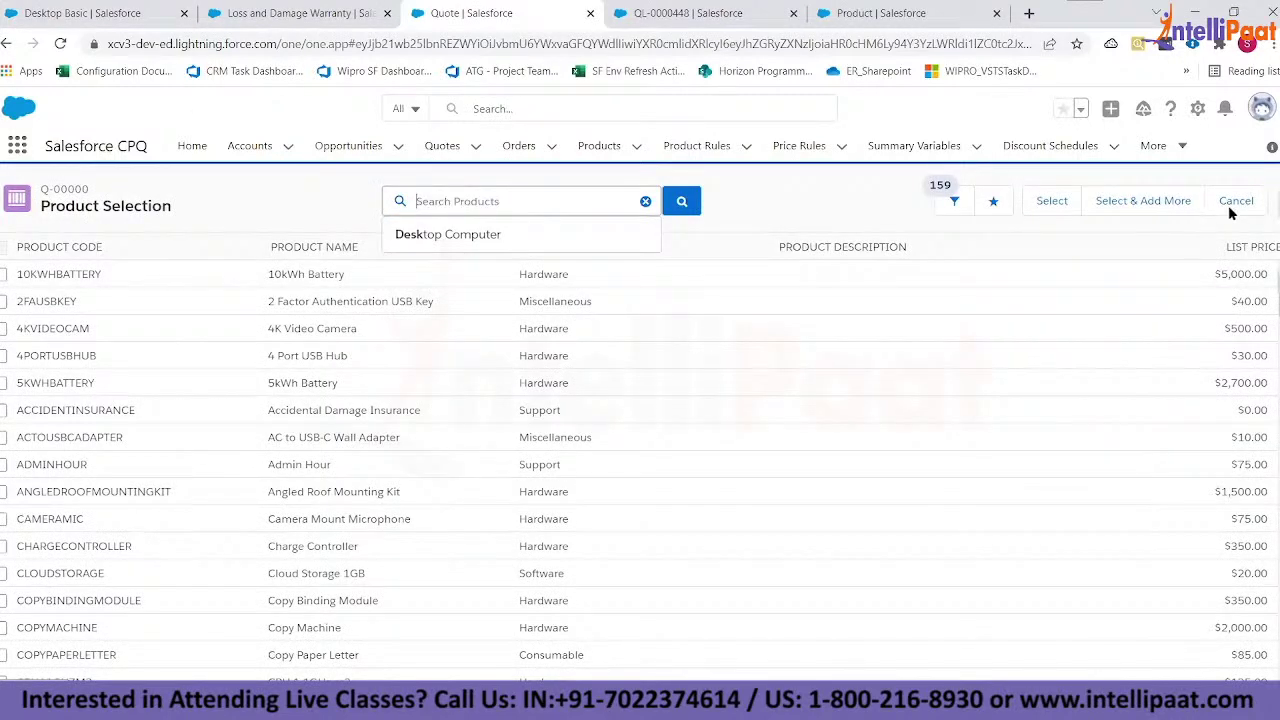
pyautogui.click(1231, 208)
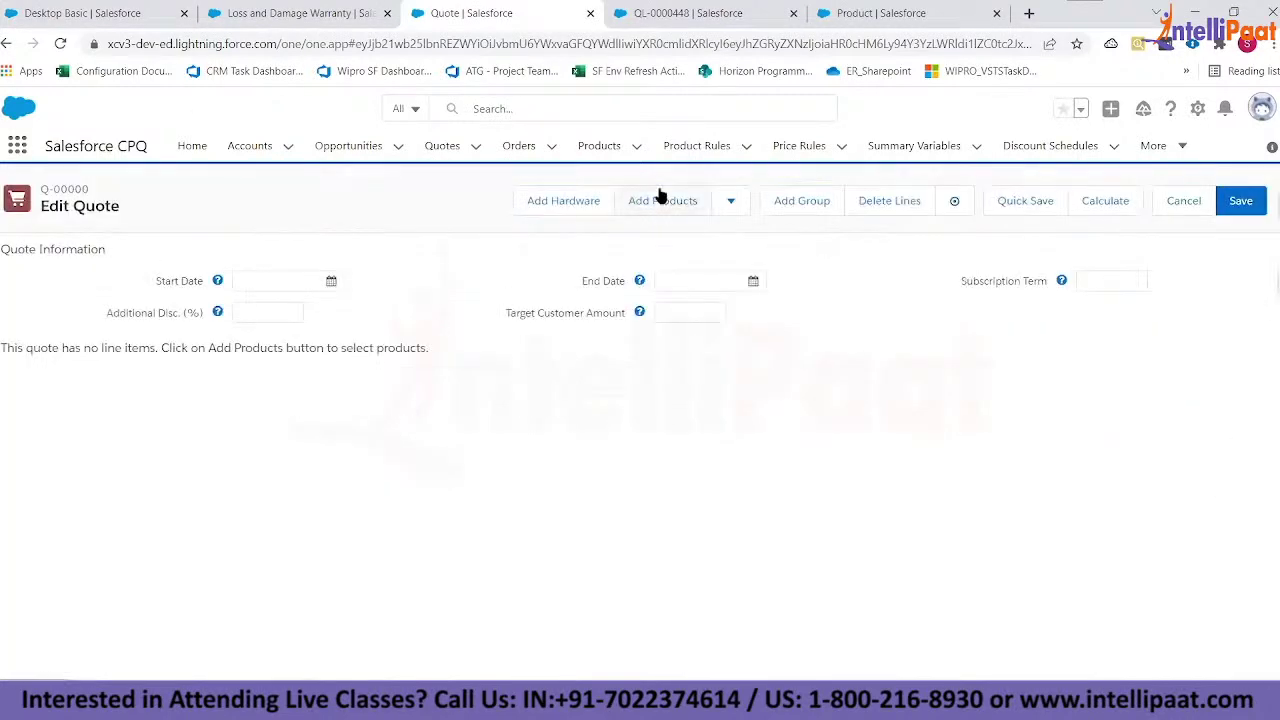
# - Add an active standard price book entry for Desktop Basic with a list price of 300 and save it
pyautogui.click(100, 12)
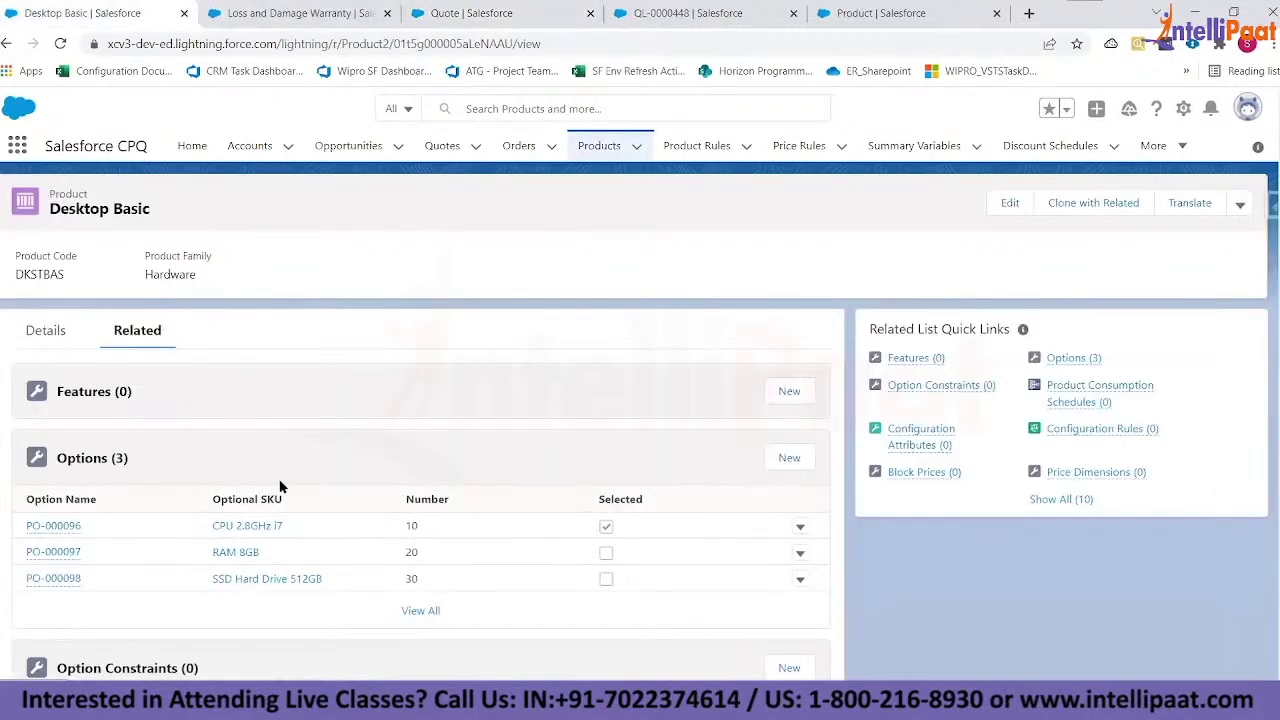
pyautogui.click(45, 330)
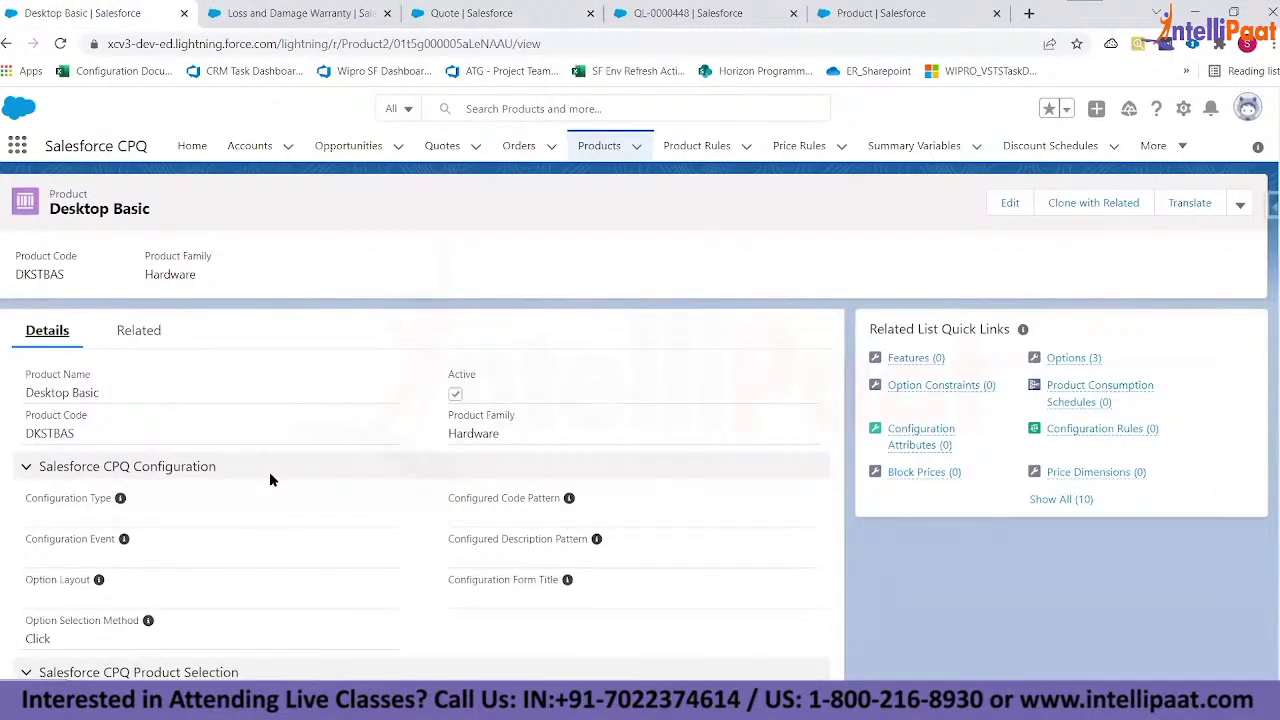
pyautogui.click(1062, 502)
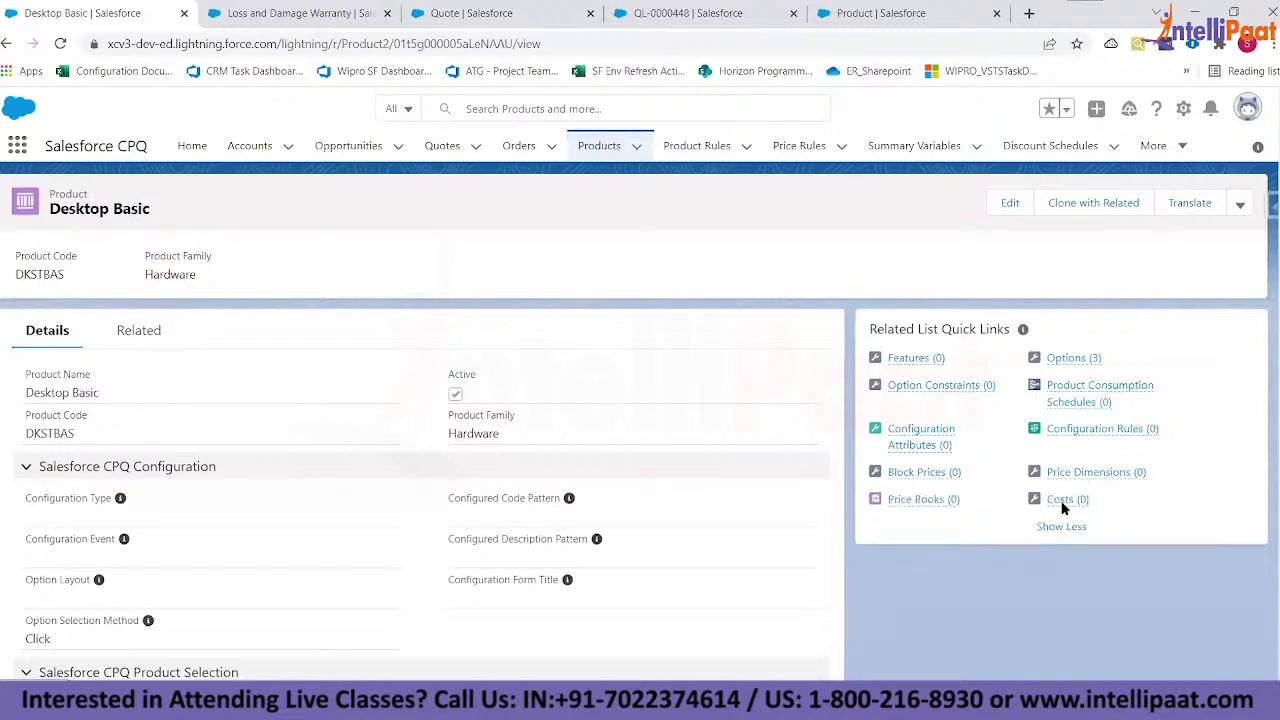
pyautogui.click(922, 506)
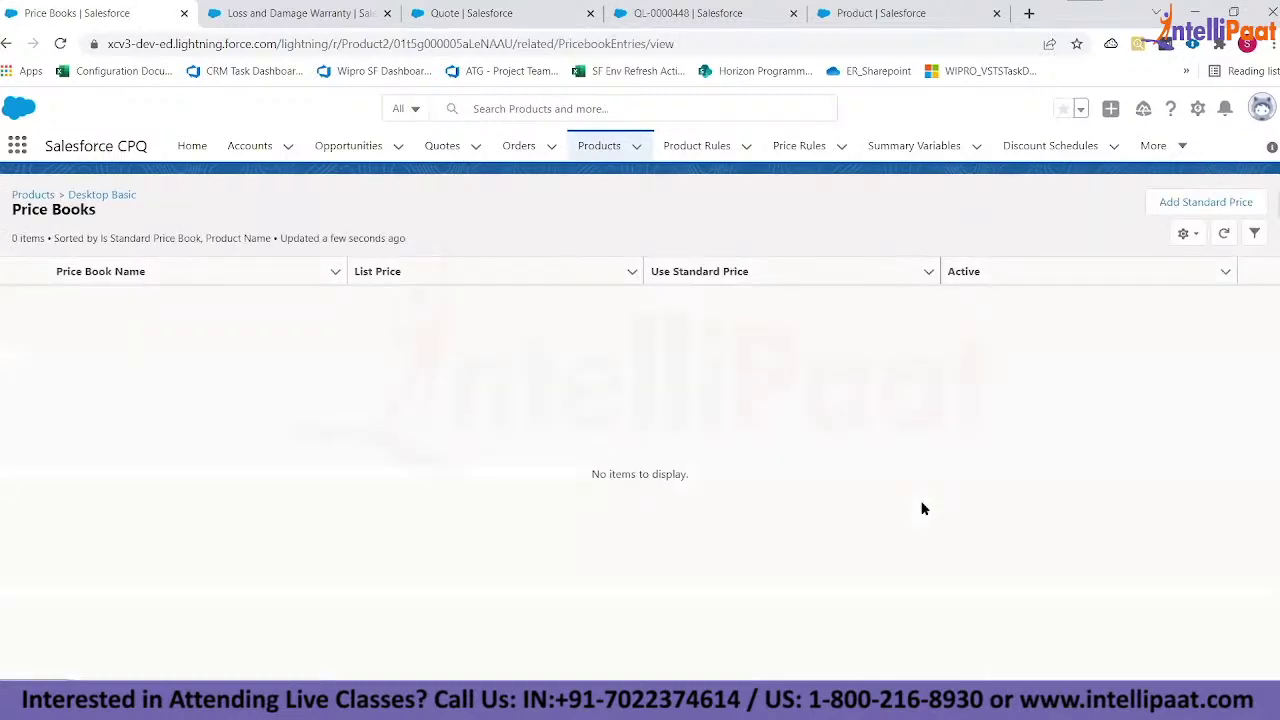
pyautogui.click(1190, 212)
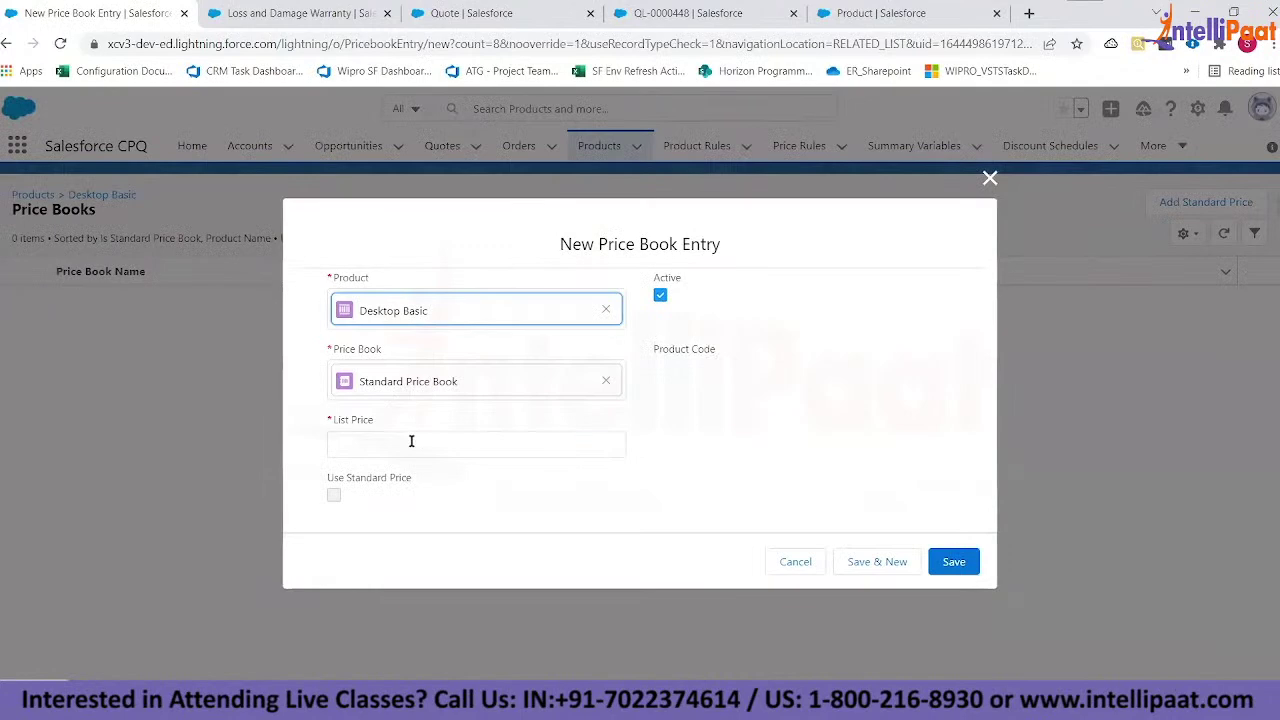
pyautogui.click(411, 441)
pyautogui.write('300')
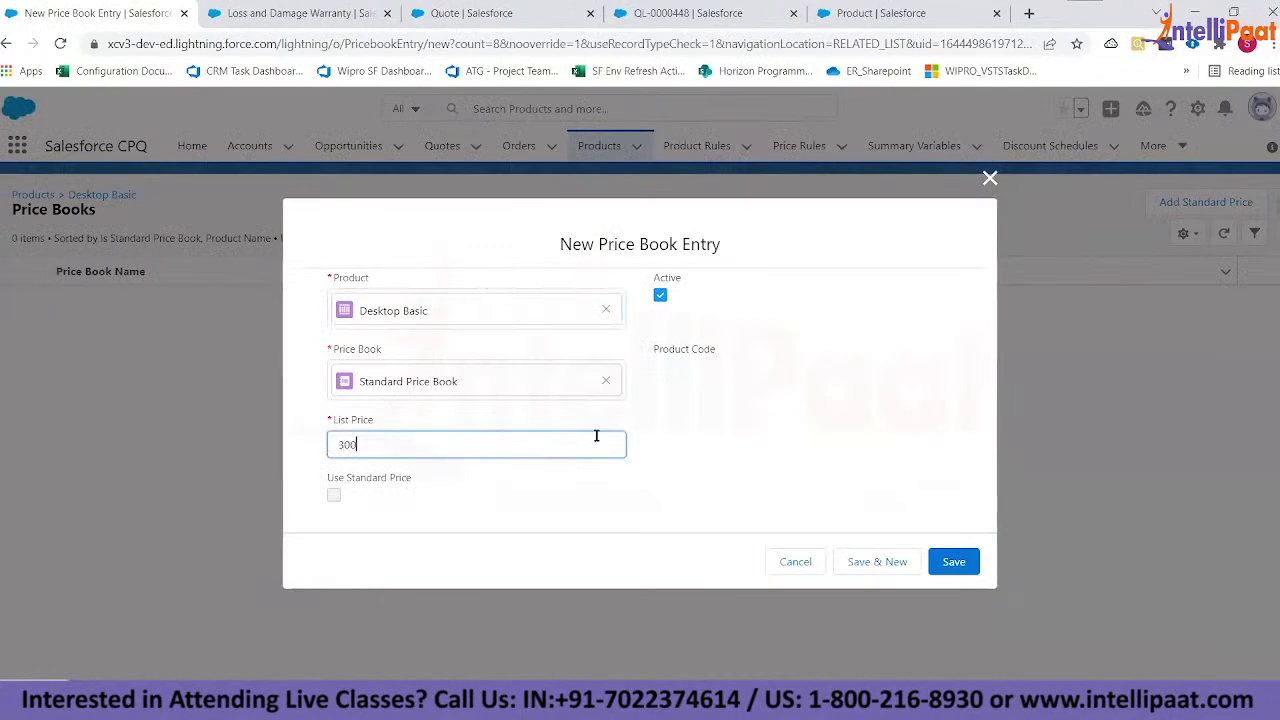
pyautogui.click(954, 562)
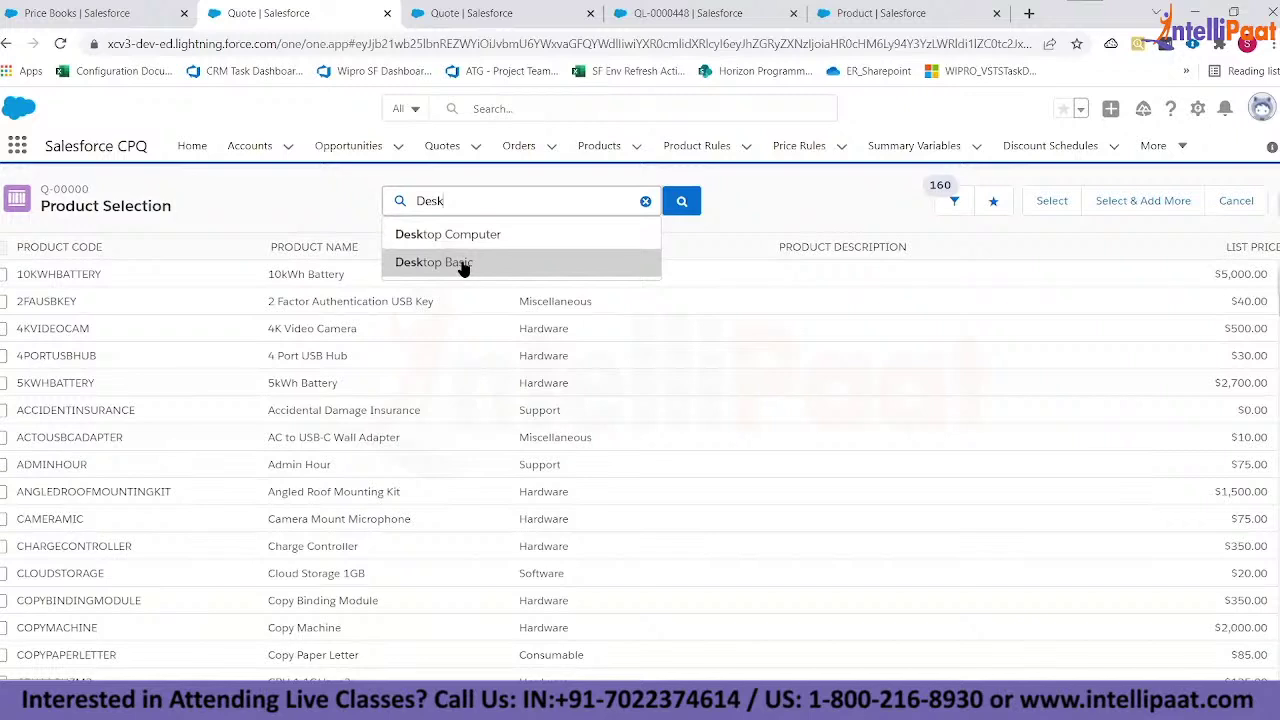
# - Add Desktop Basic to the quote from the product search suggestions and open its bundle configuration
pyautogui.click(459, 266)
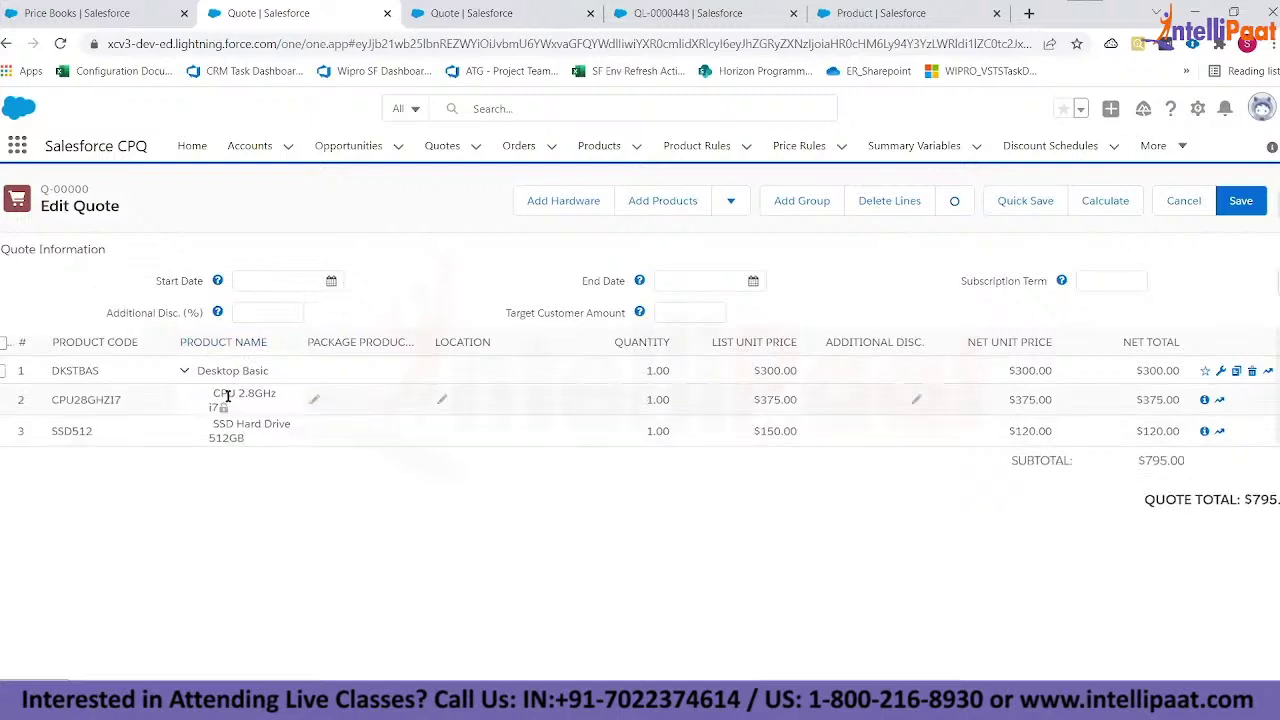
pyautogui.click(1220, 371)
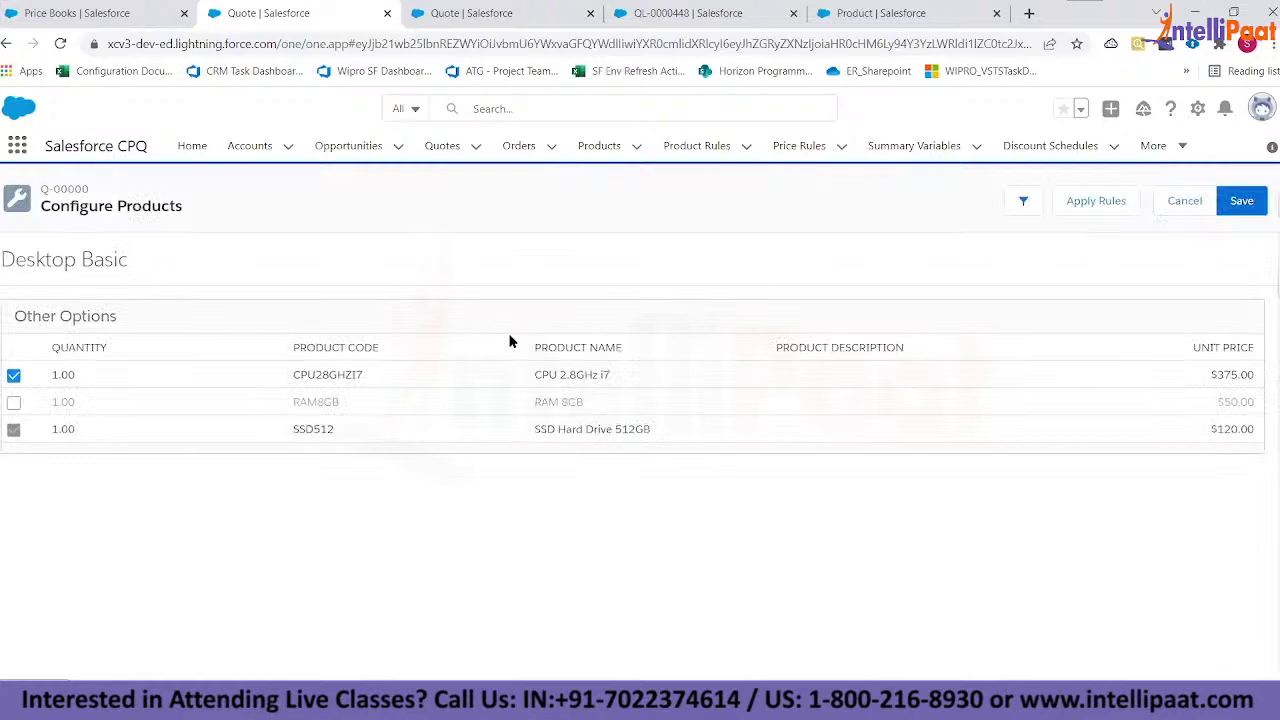
# - Compare the selected, required and quantity-editable settings of Desktop Basic's option records with the bundle configuration on the quote
pyautogui.click(64, 22)
pyautogui.click(7, 44)
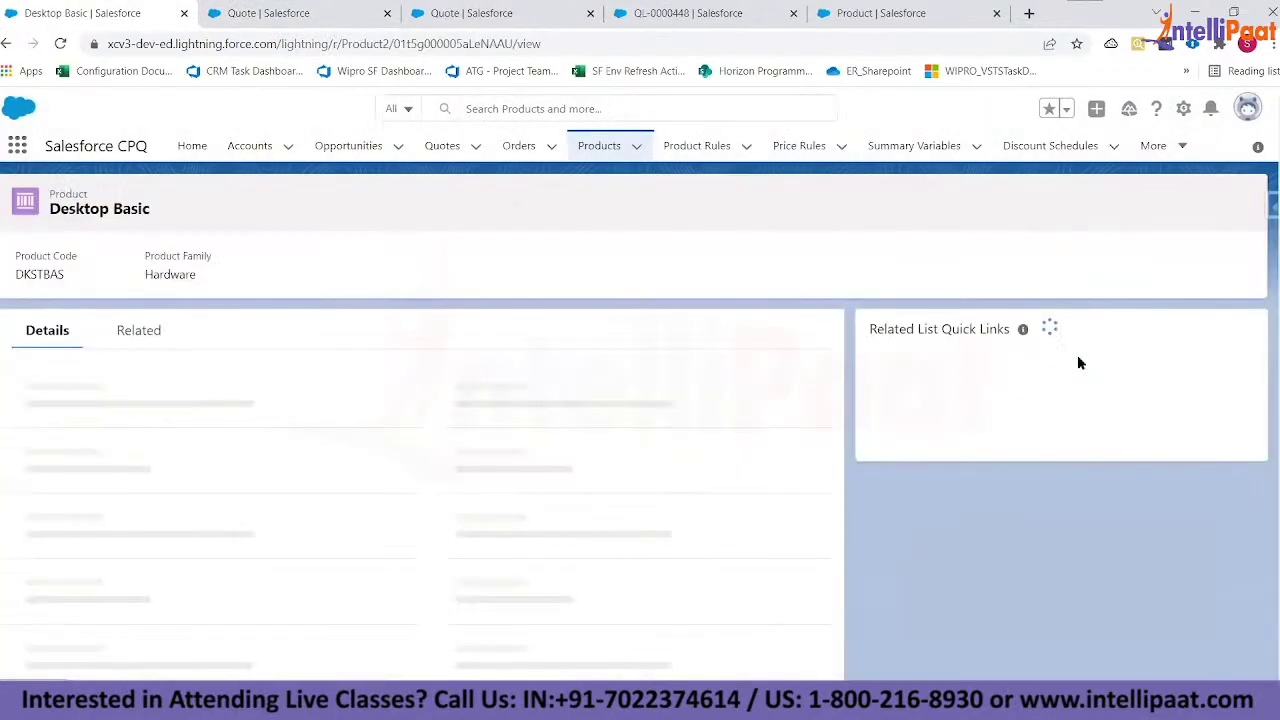
pyautogui.click(1077, 355)
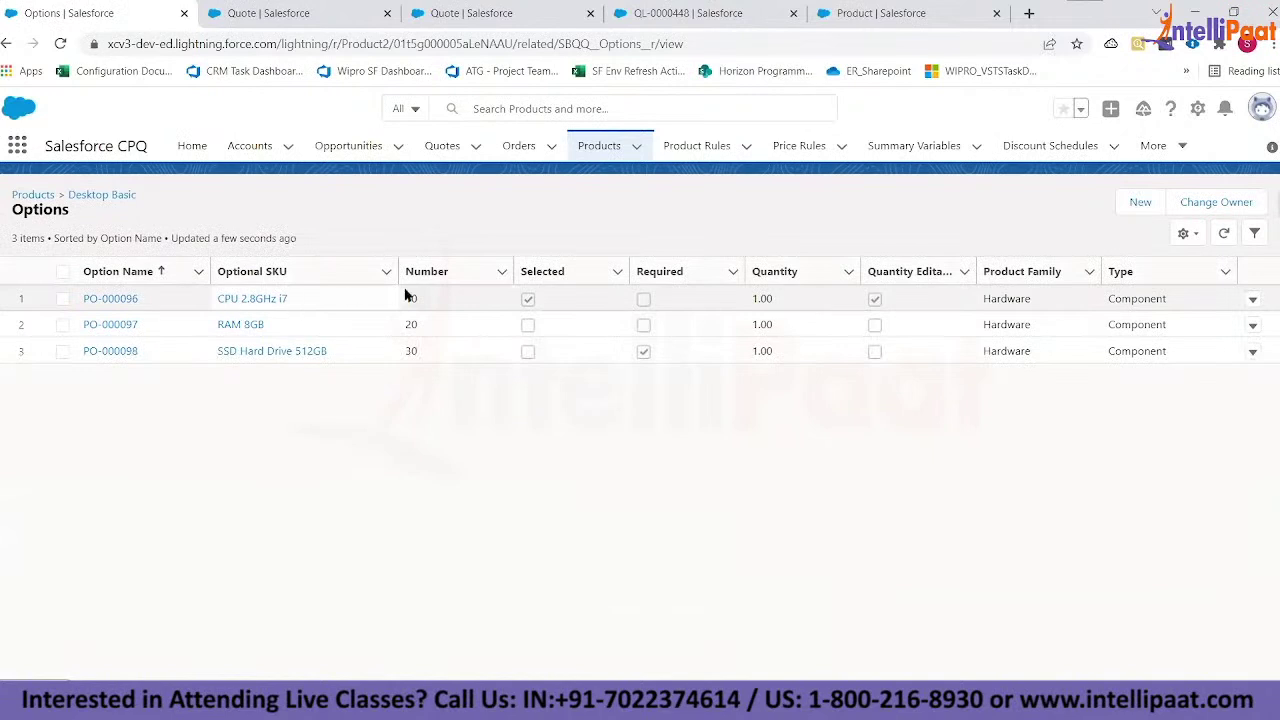
pyautogui.click(285, 14)
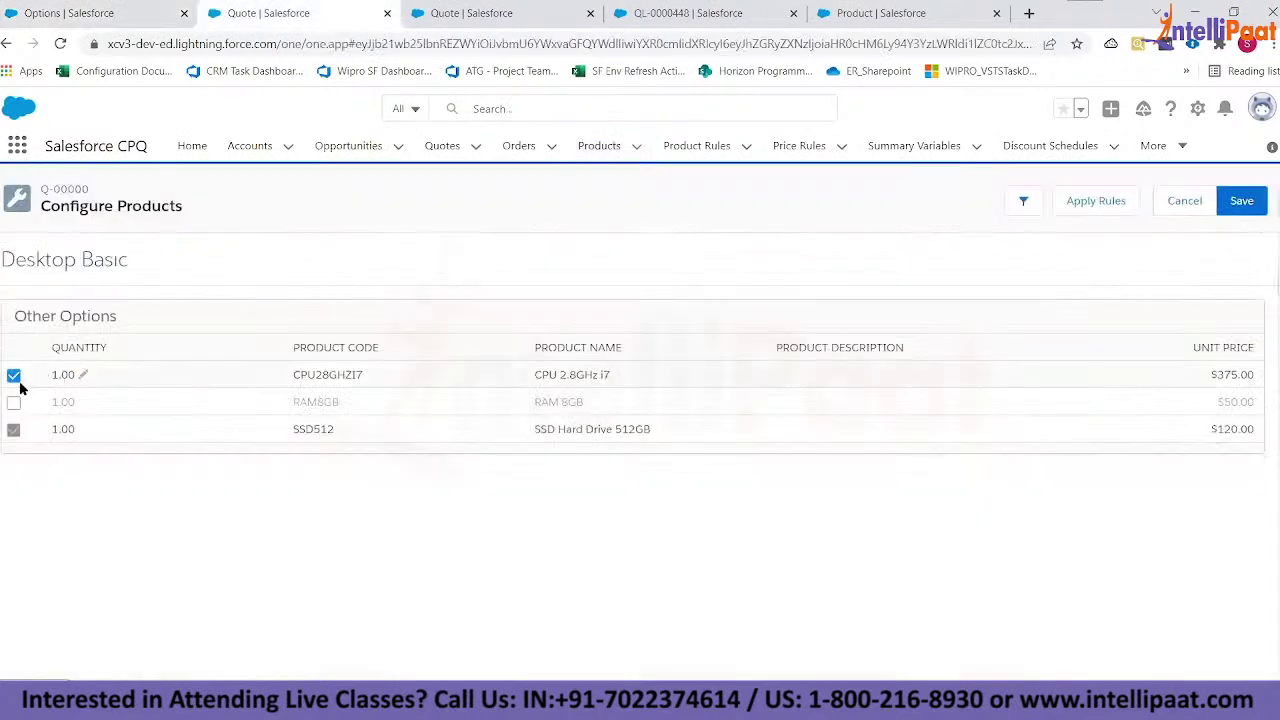
pyautogui.click(90, 14)
pyautogui.click(64, 13)
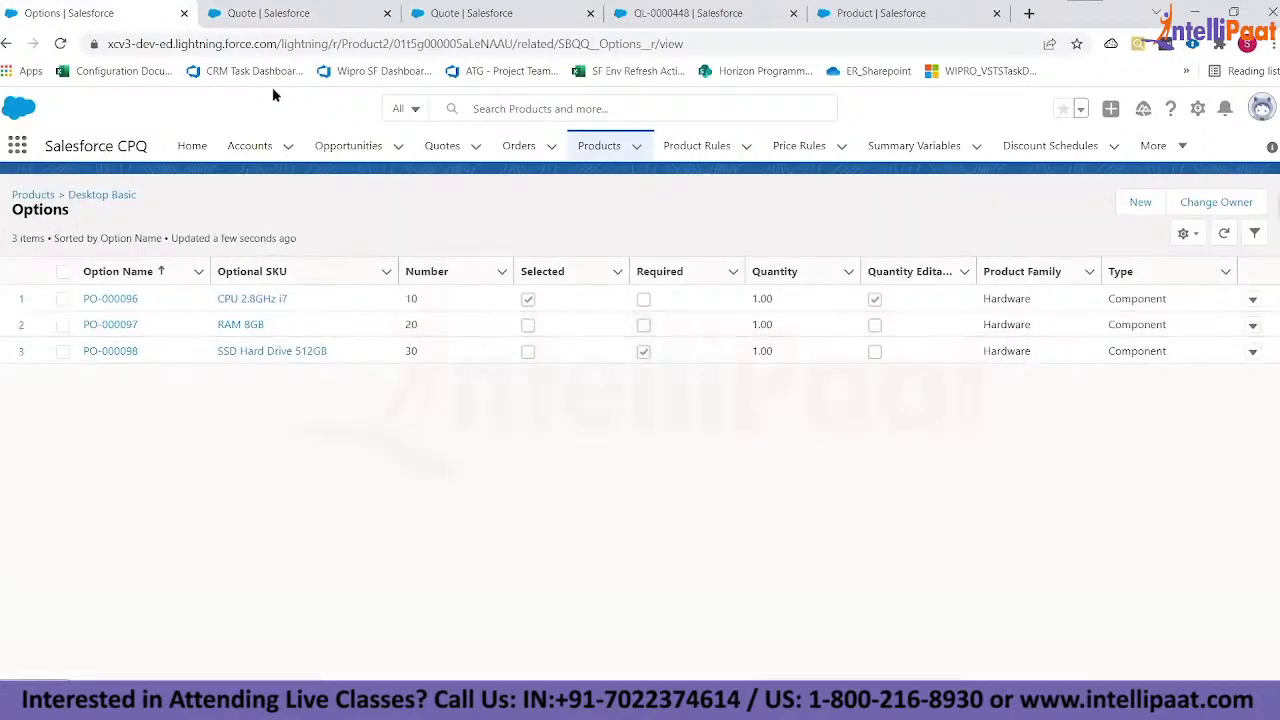
pyautogui.click(268, 13)
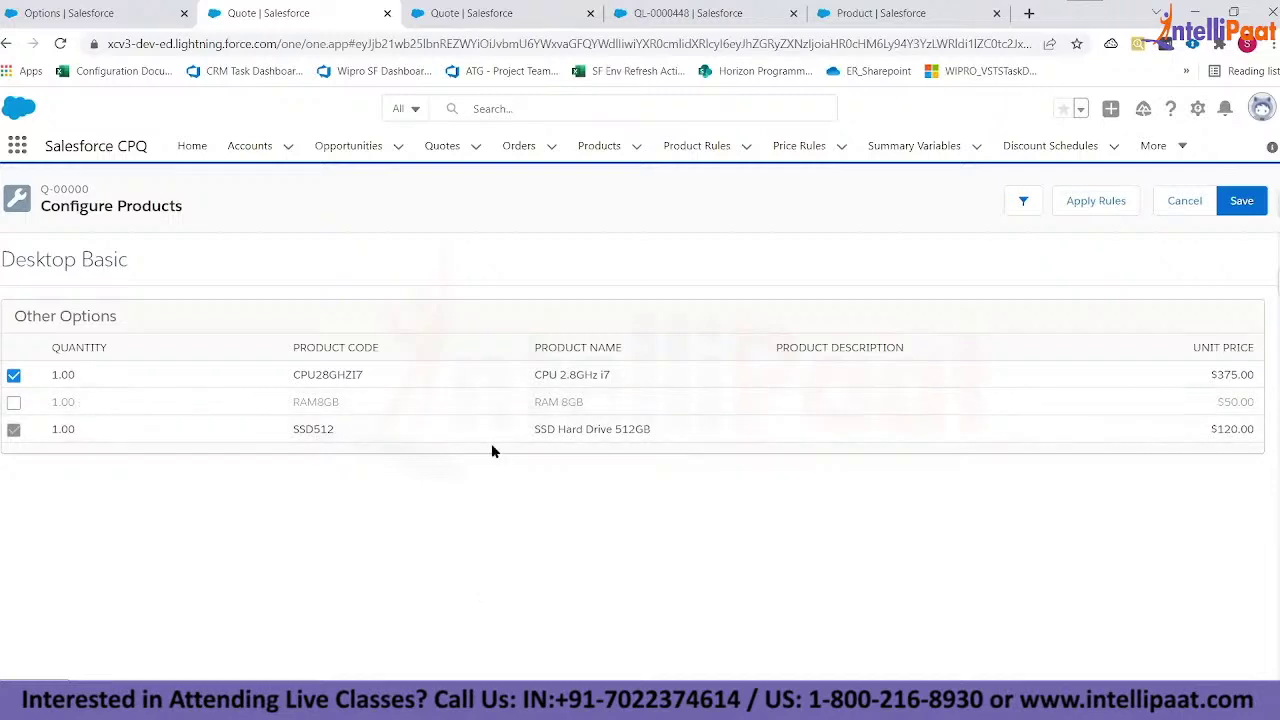
# - Leave the bundle configuration without saving and delete all line items from the quote
pyautogui.click(1177, 207)
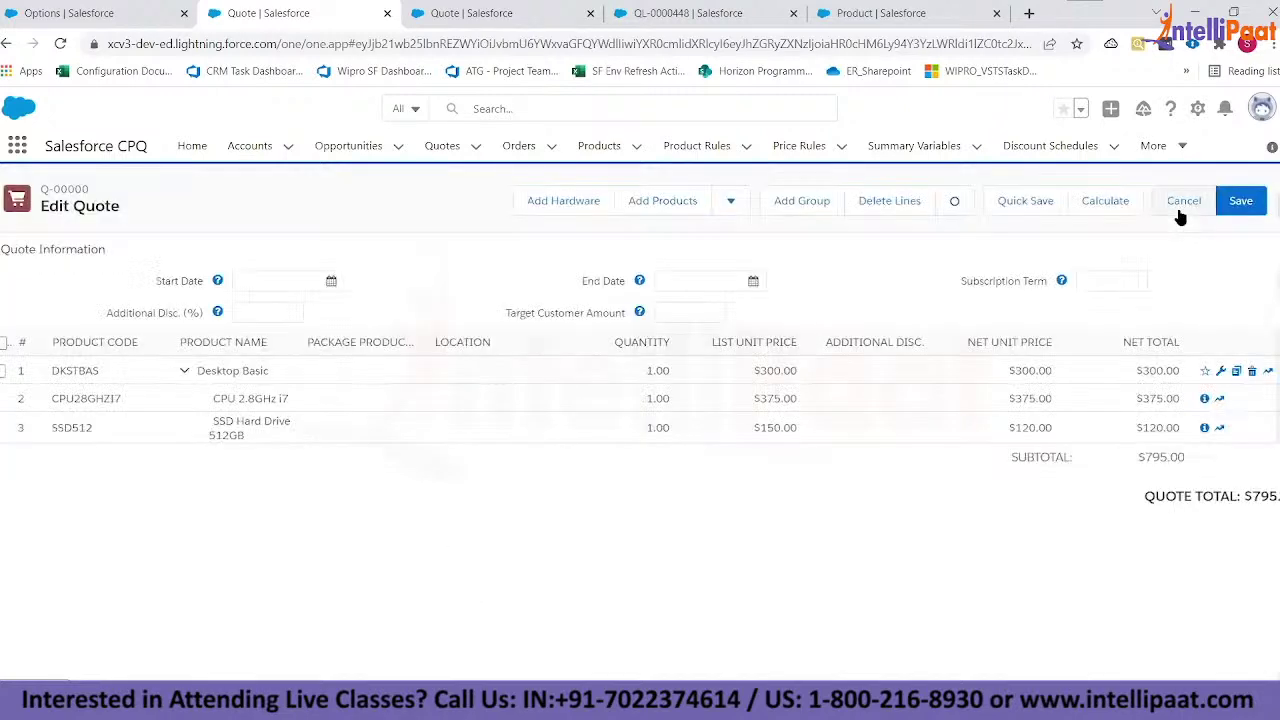
pyautogui.click(3, 343)
pyautogui.click(900, 201)
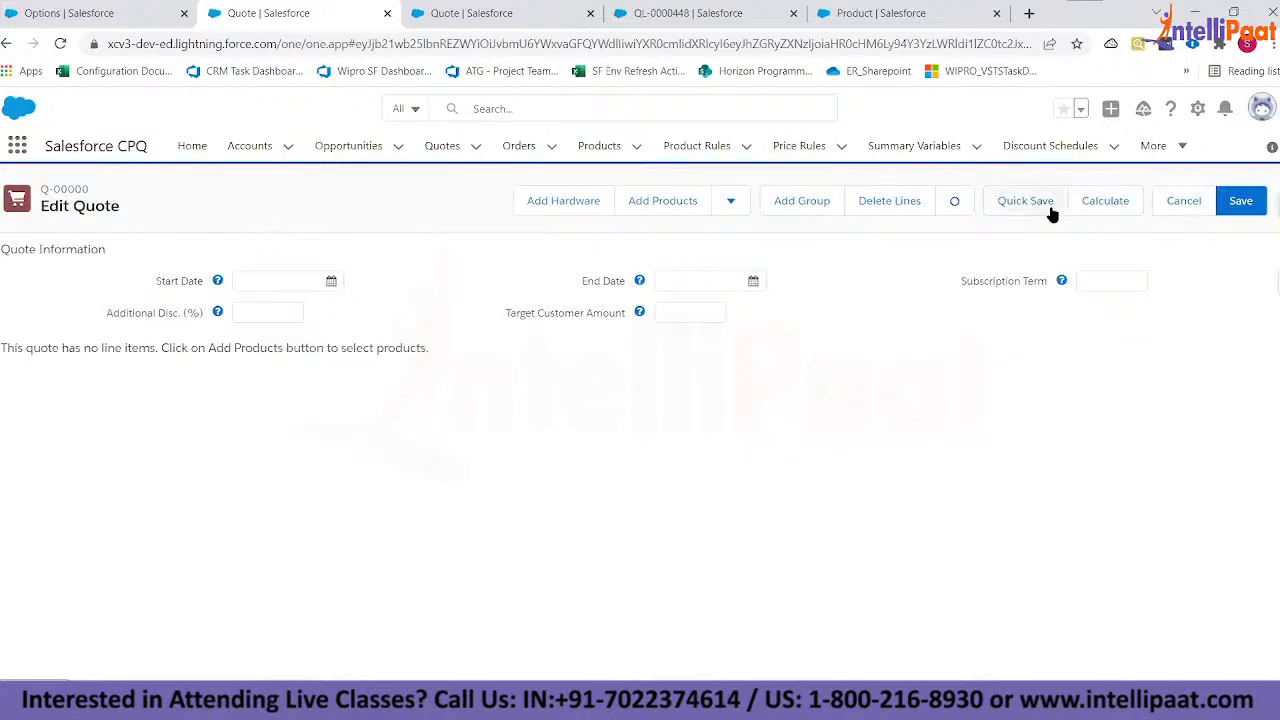
# - View the contacts of the Burlington Textiles Corp of America account and return to the account record
pyautogui.moveTo(920, 357)
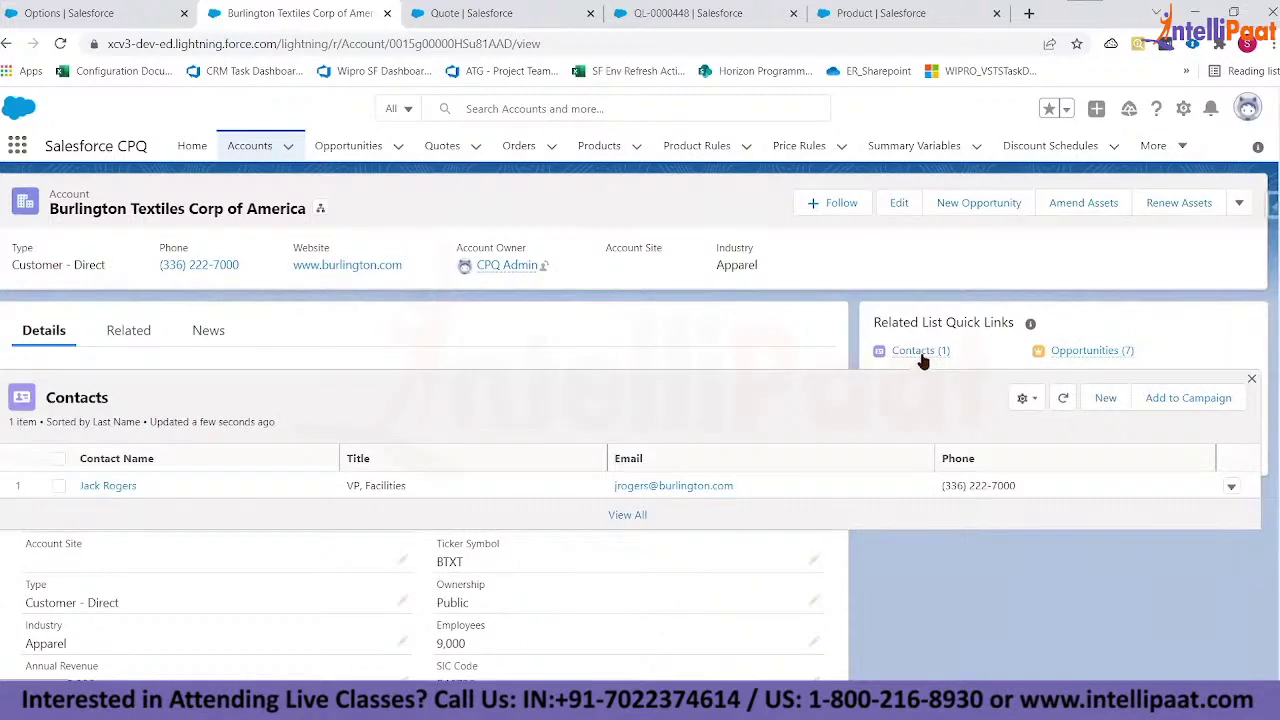
pyautogui.click(920, 354)
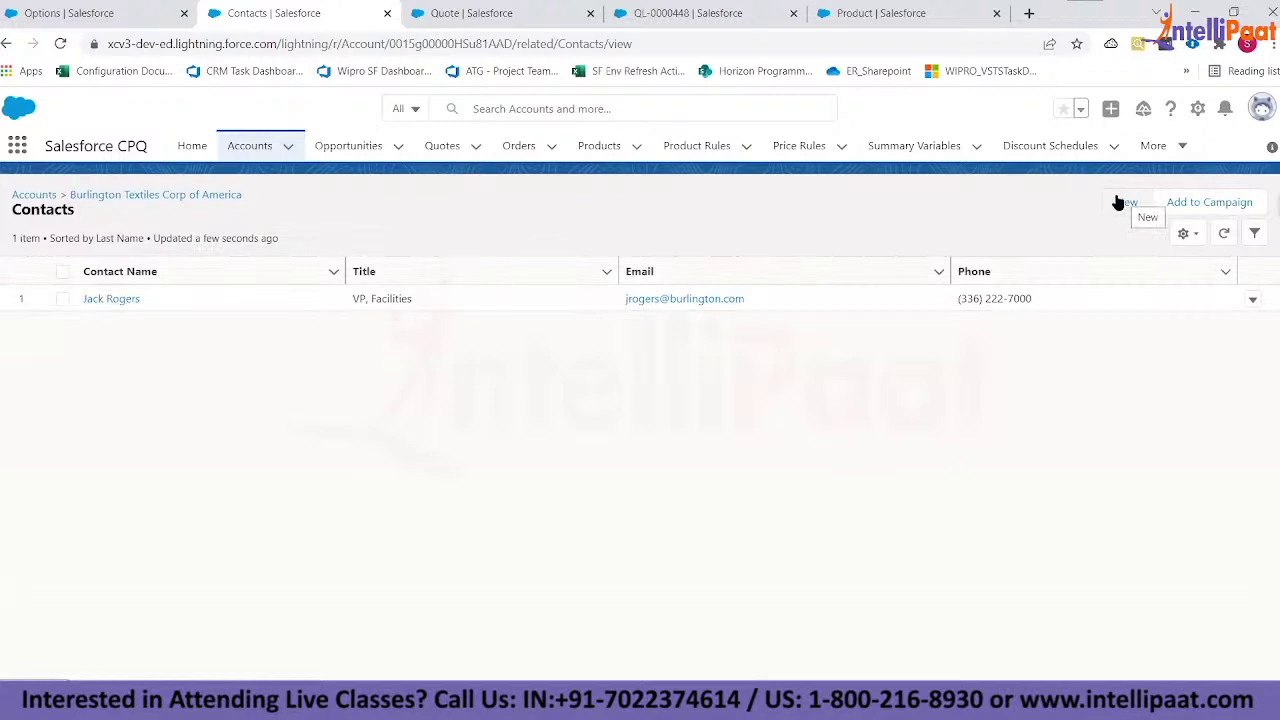
pyautogui.click(250, 148)
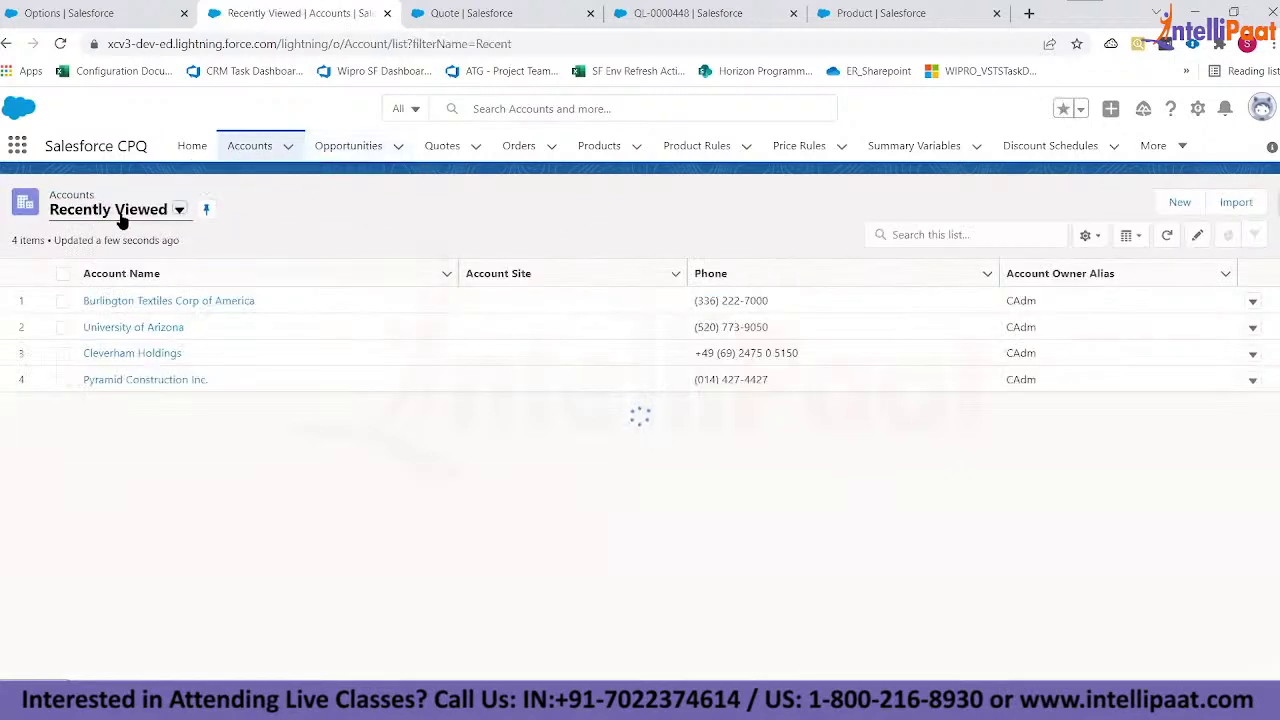
pyautogui.click(178, 300)
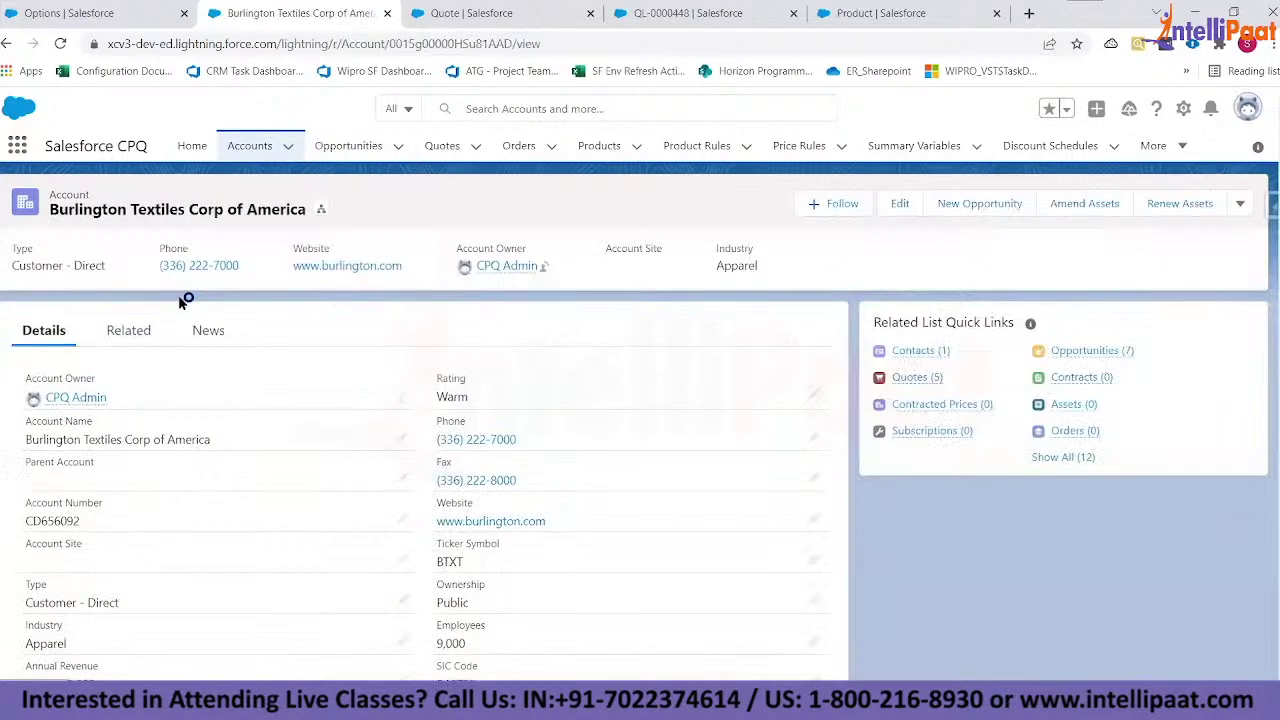
pyautogui.moveTo(922, 358)
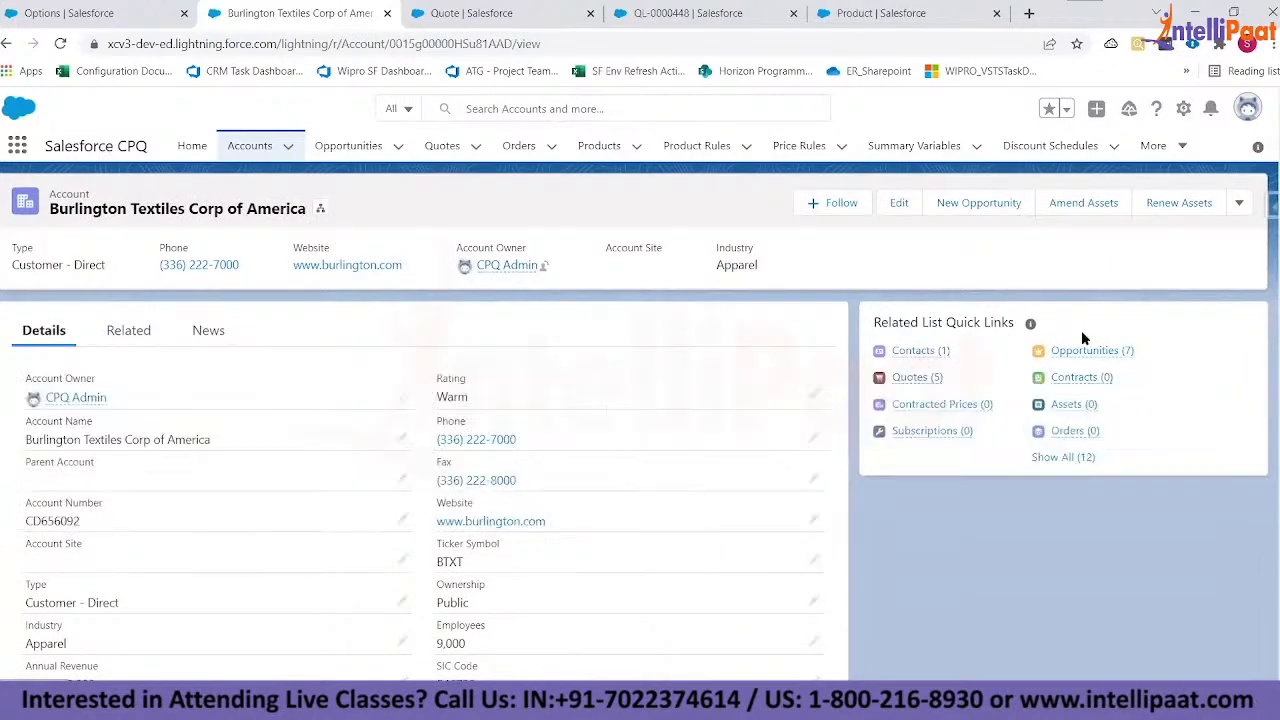
# - Start a new opportunity for Burlington Textiles Corp of America named Home Appliance Demands
pyautogui.click(1067, 350)
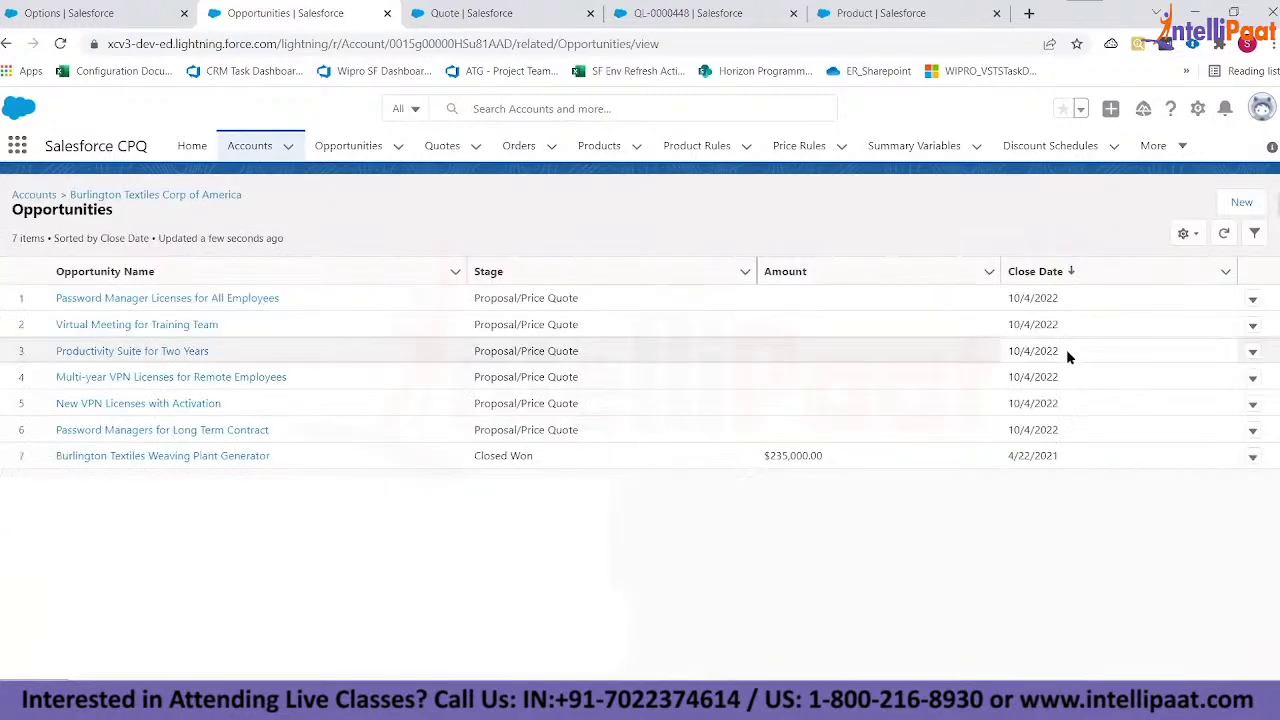
pyautogui.click(1240, 202)
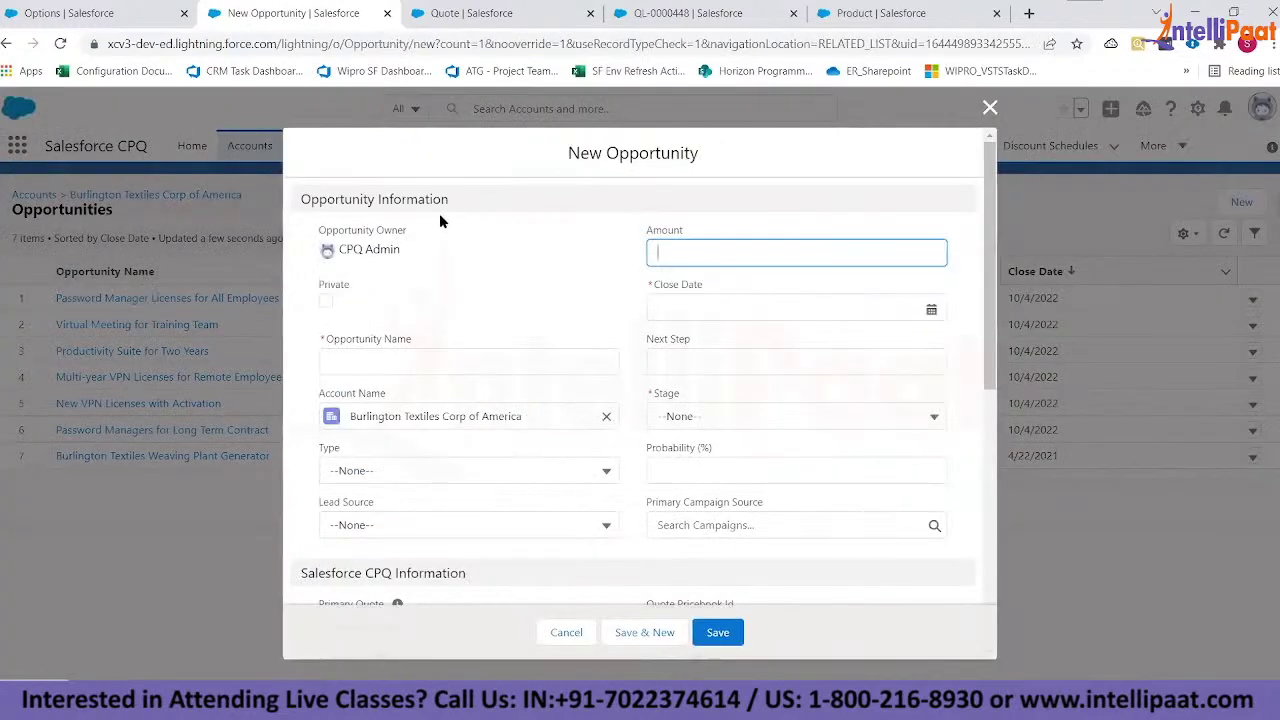
pyautogui.click(472, 359)
pyautogui.write('Home ')
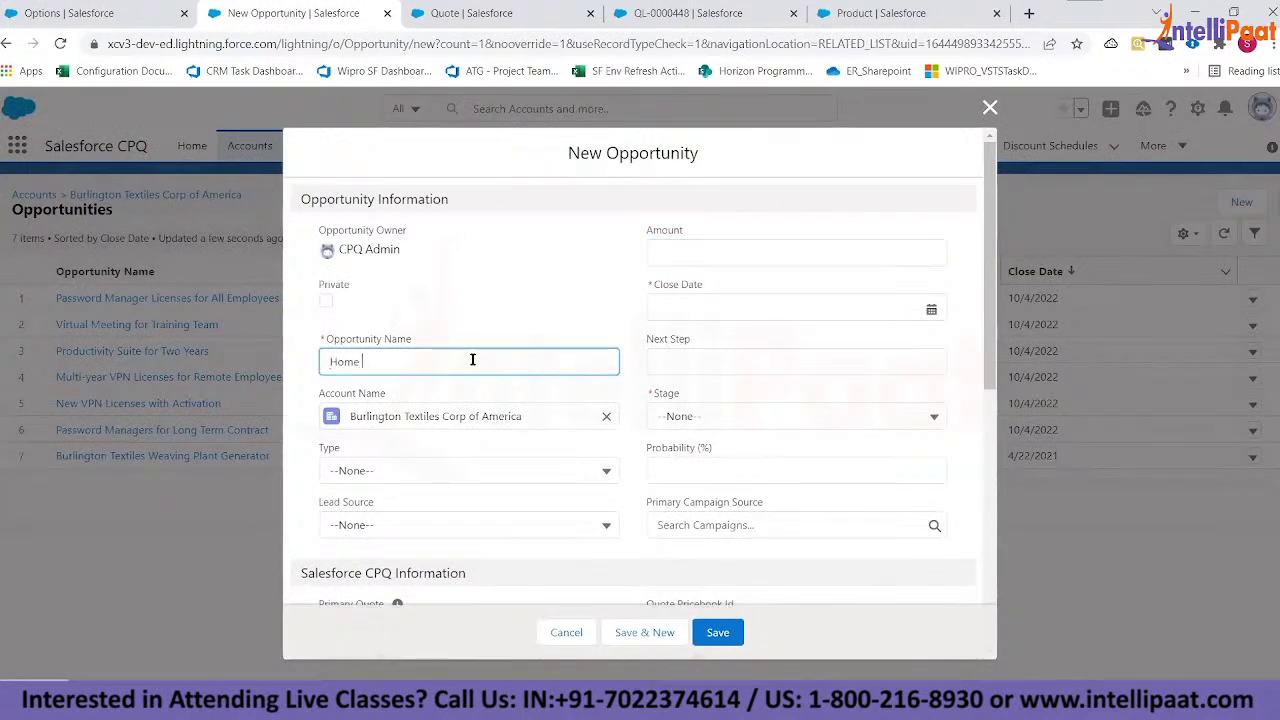
pyautogui.write('Appliance Demands')
# - Set the opportunity's close date to 2/14/2022 and its stage to Prospecting, and save it
pyautogui.click(699, 309)
pyautogui.click(756, 472)
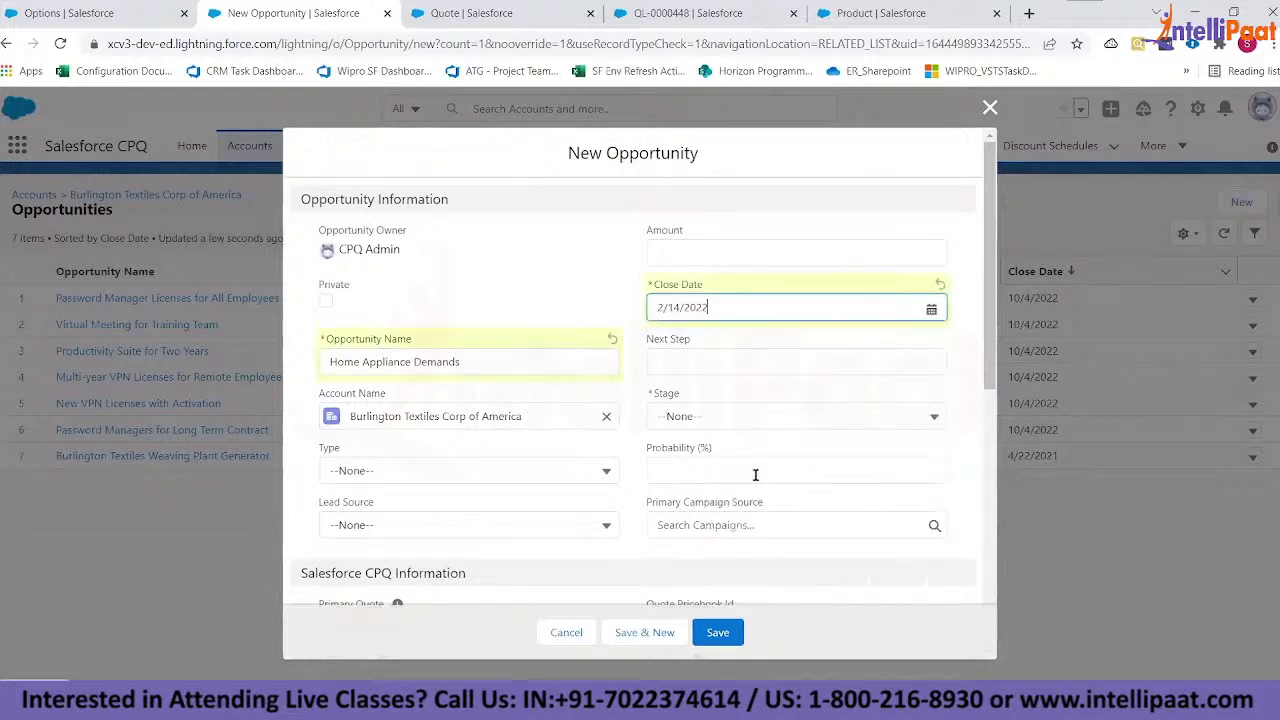
pyautogui.click(676, 418)
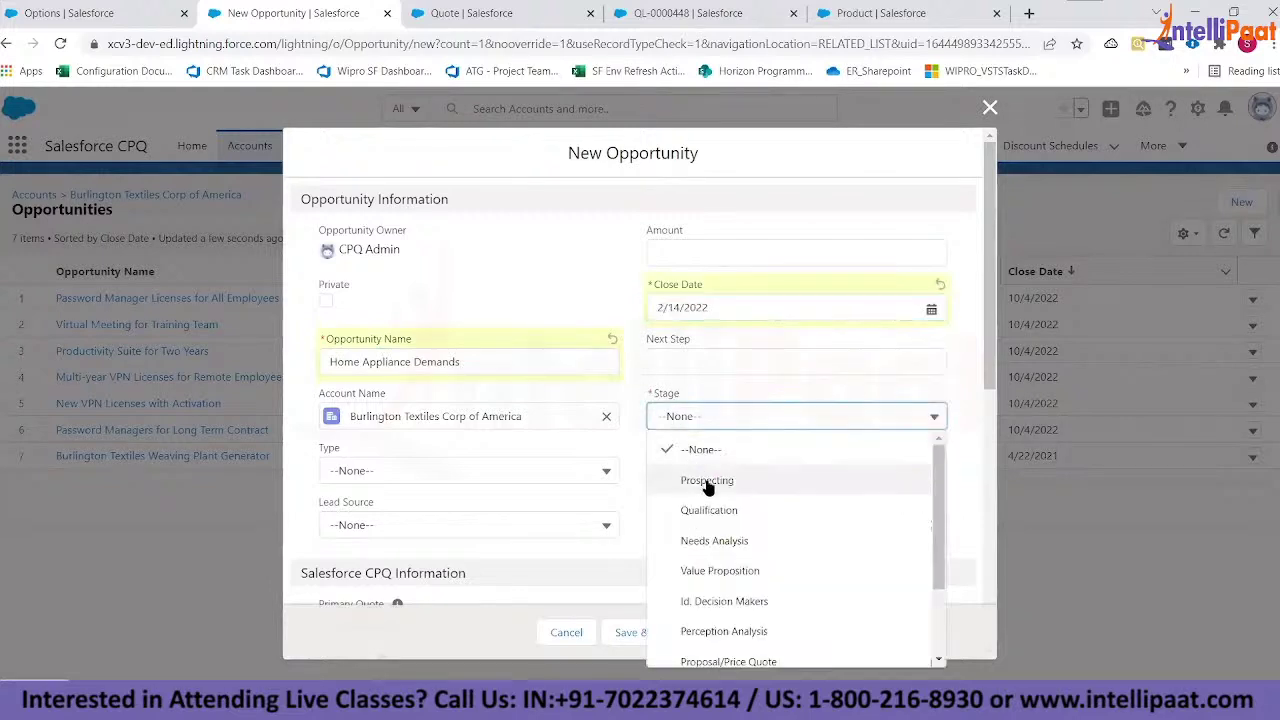
pyautogui.click(707, 481)
pyautogui.scroll(-1, 506, 457)
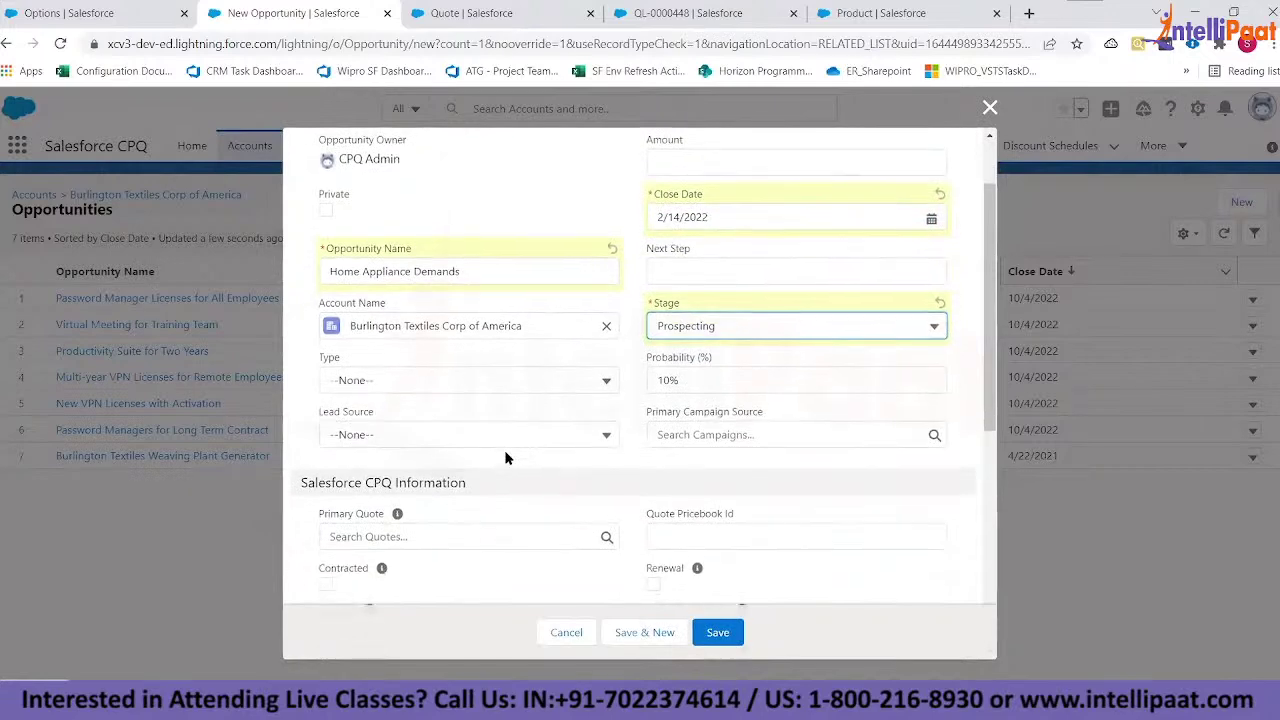
pyautogui.scroll(-3, 517, 400)
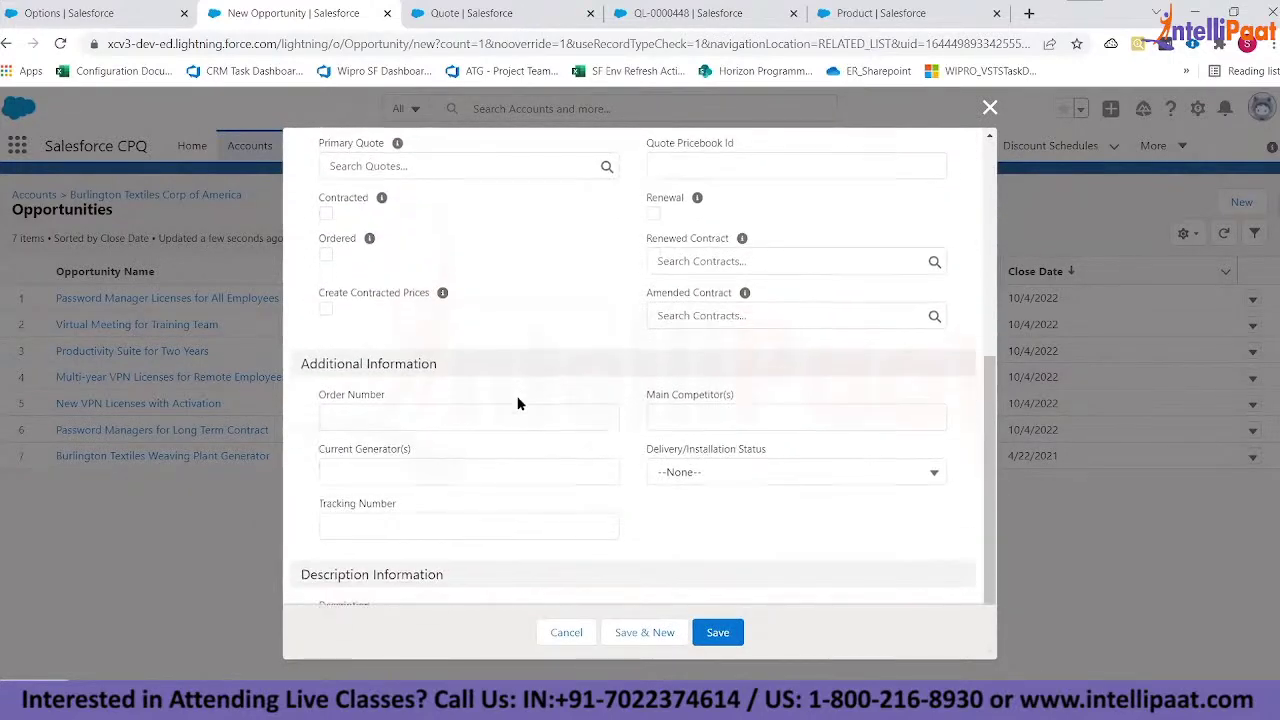
pyautogui.scroll(-1, 517, 403)
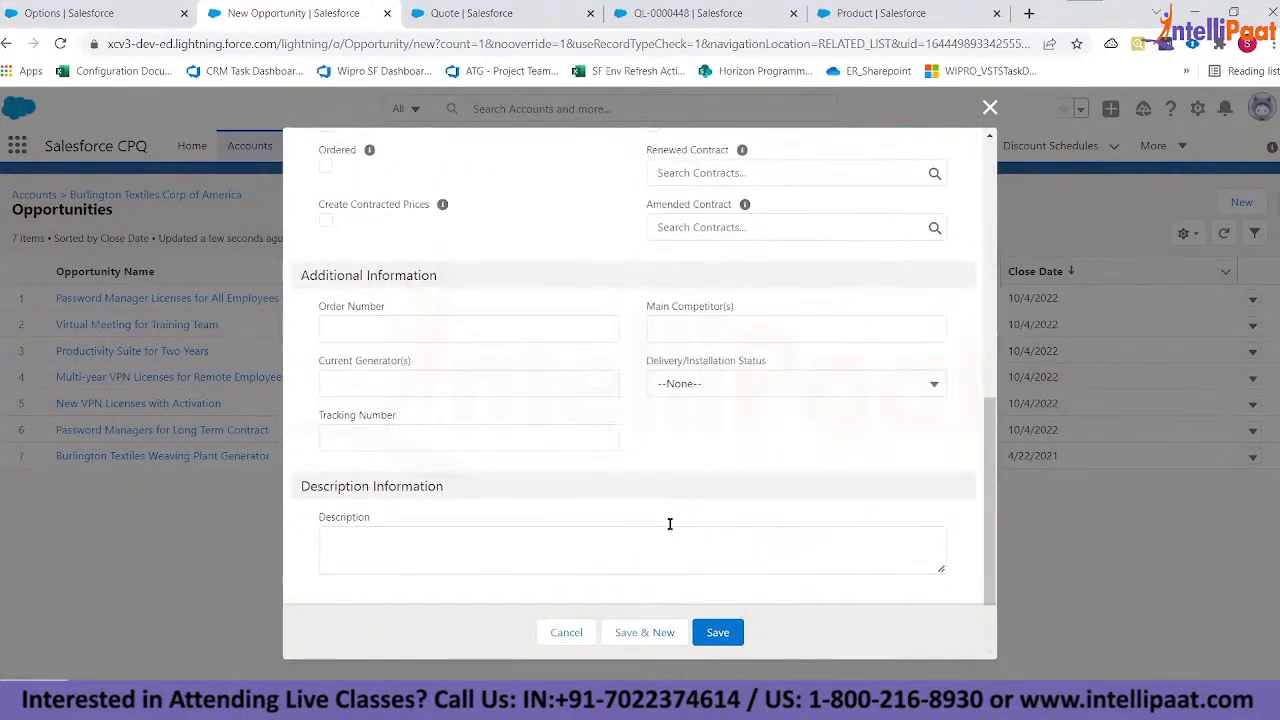
pyautogui.click(720, 633)
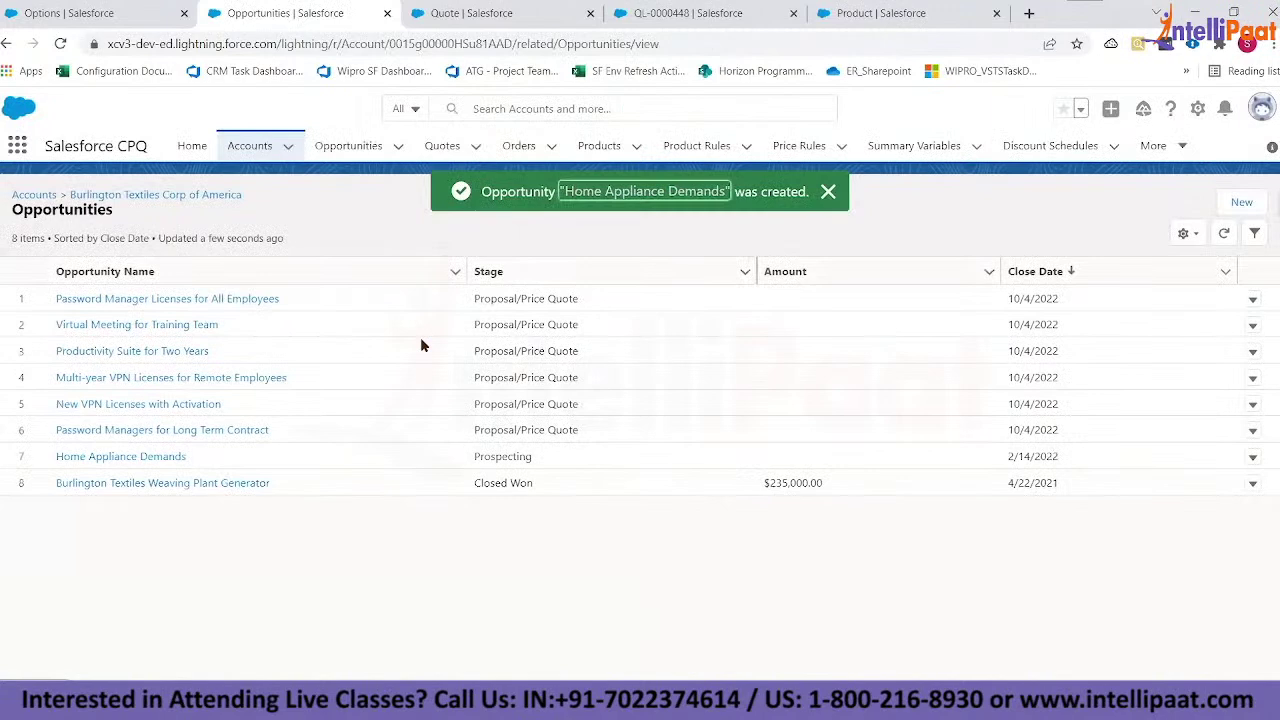
# - Open the Home Appliance Demands opportunity and review its details, Salesforce CPQ information and related lists
pyautogui.scroll(-3, 421, 342)
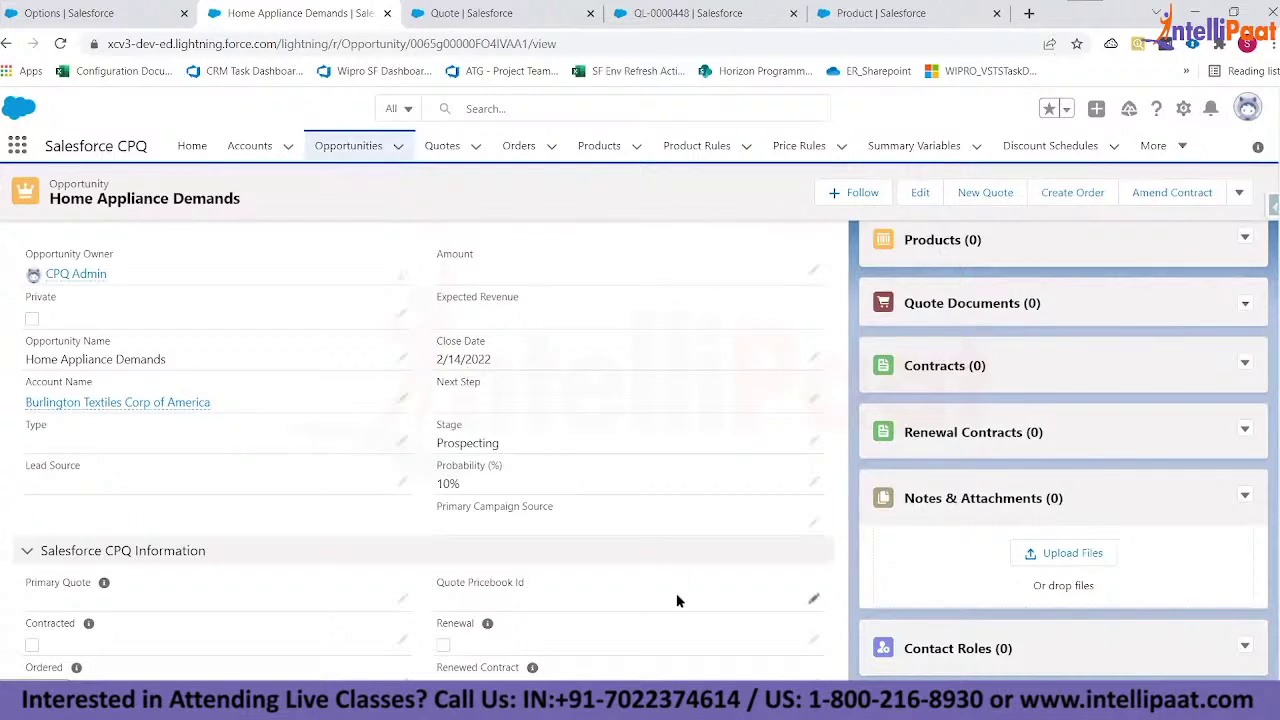
pyautogui.scroll(-1, 676, 600)
pyautogui.scroll(-1, 676, 600)
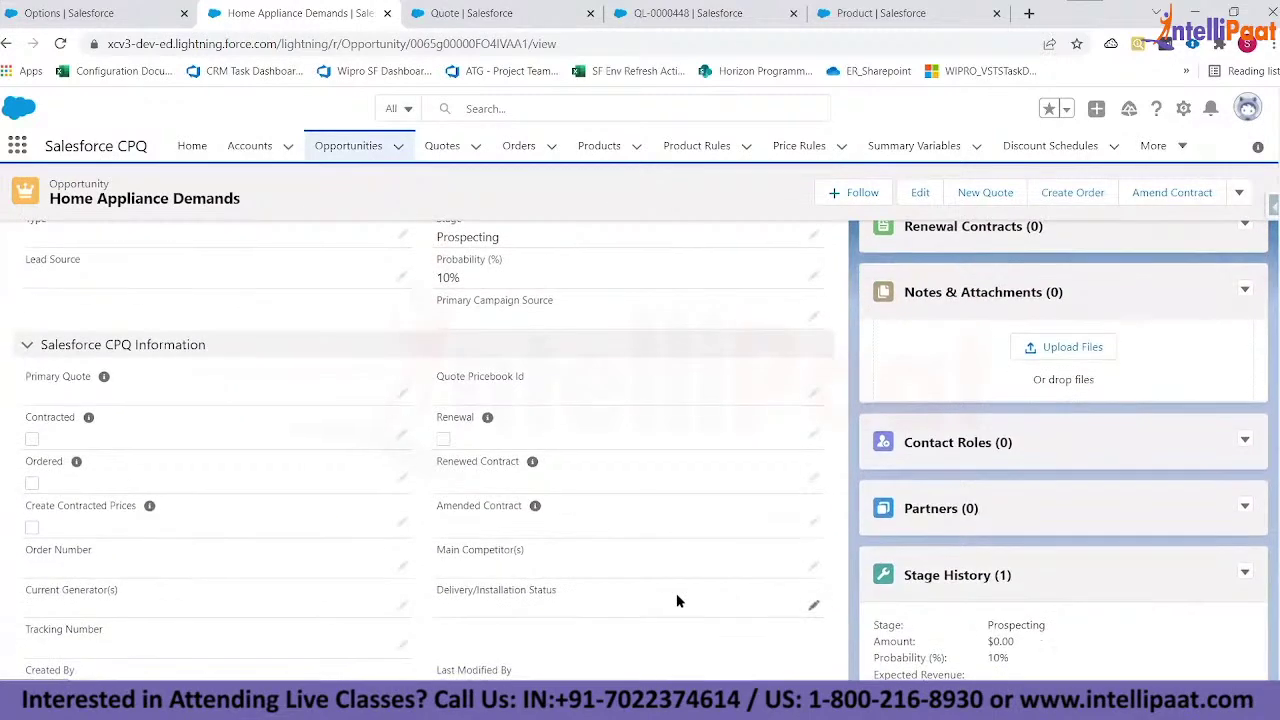
pyautogui.scroll(3, 676, 600)
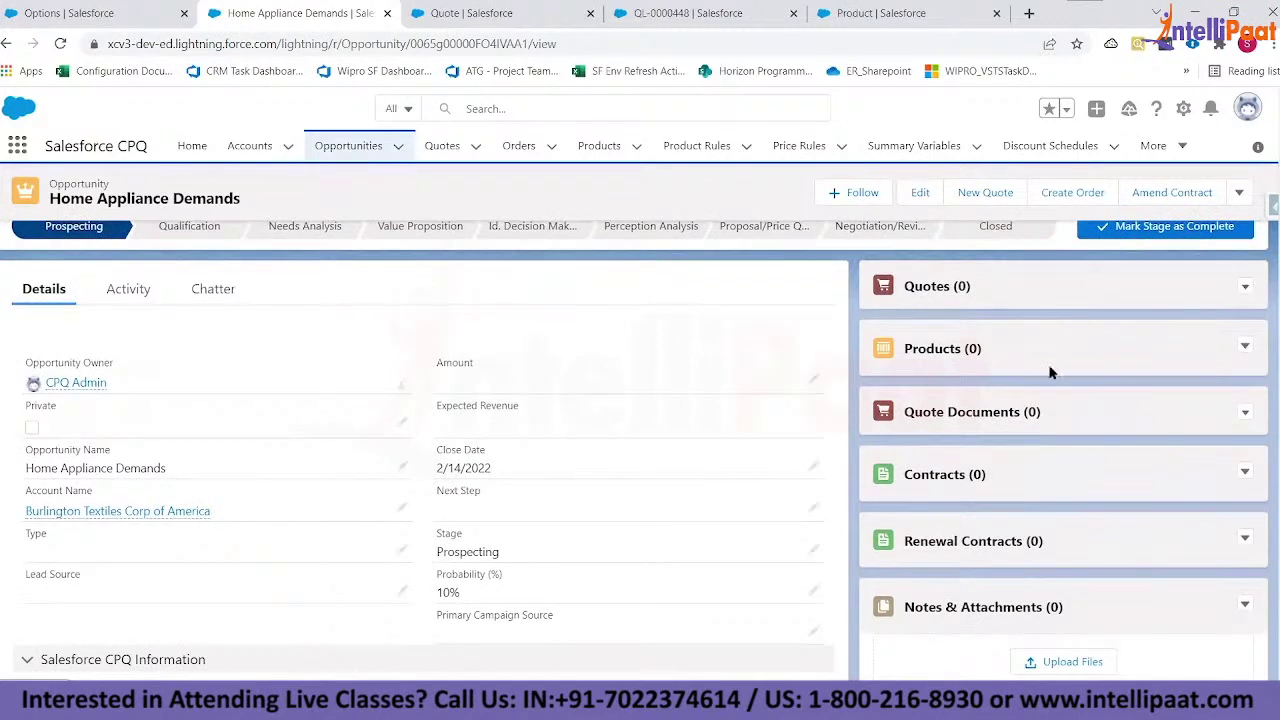
pyautogui.scroll(1, 971, 194)
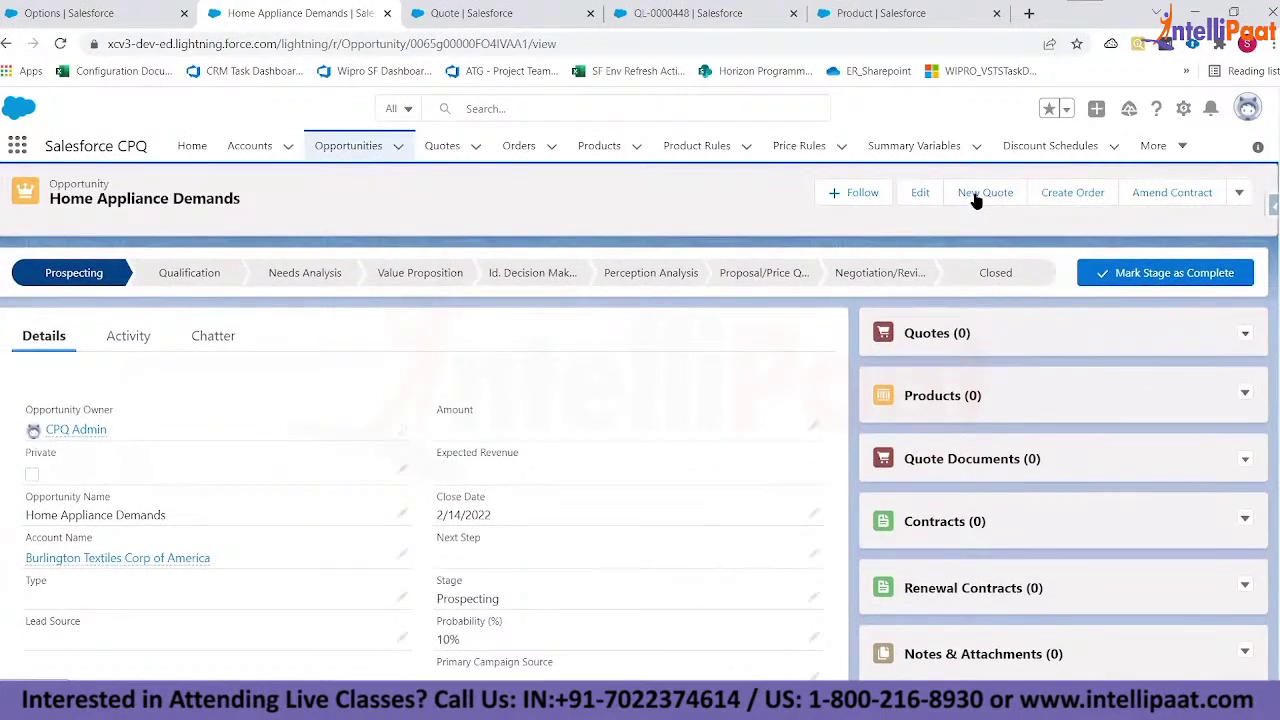
pyautogui.click(975, 195)
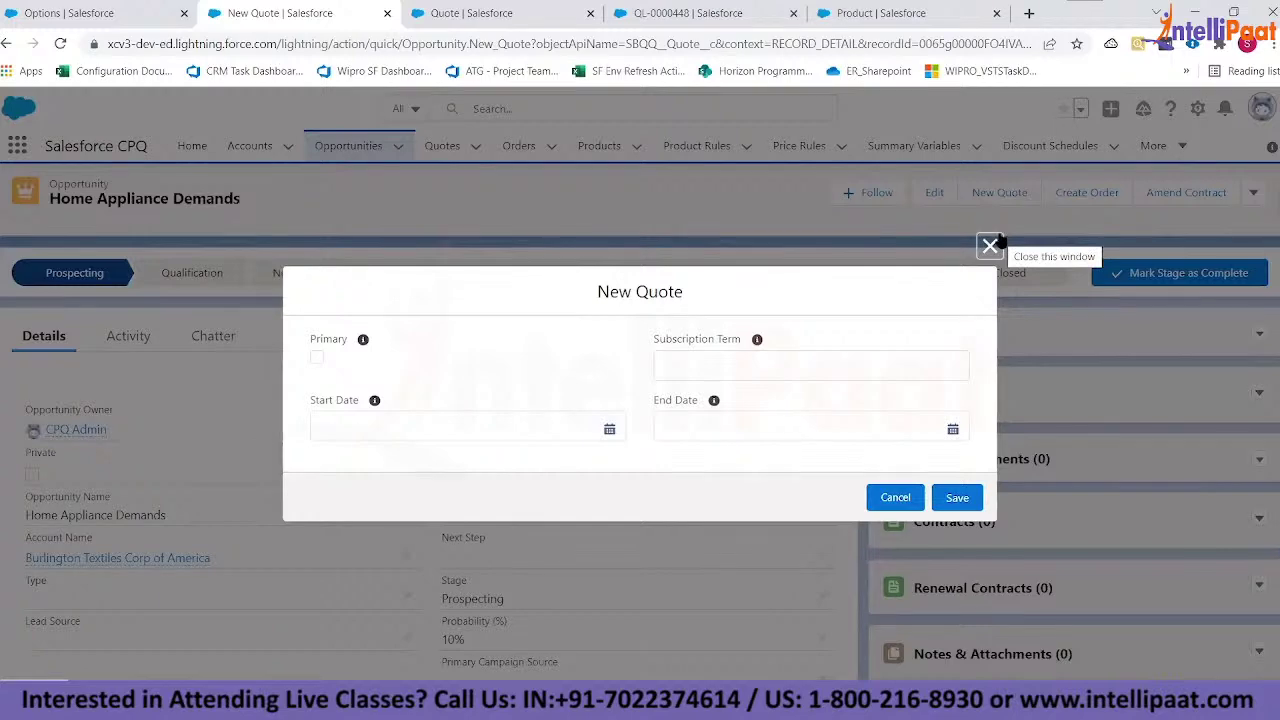
pyautogui.click(990, 242)
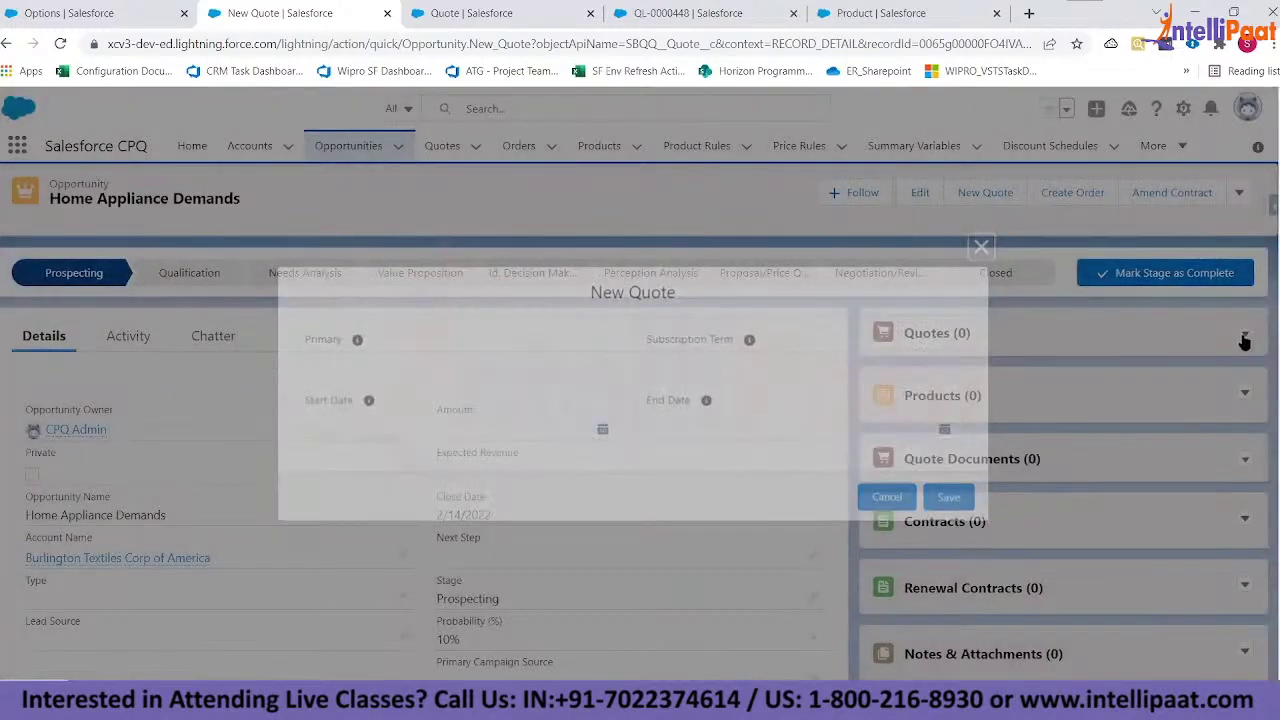
pyautogui.click(1244, 338)
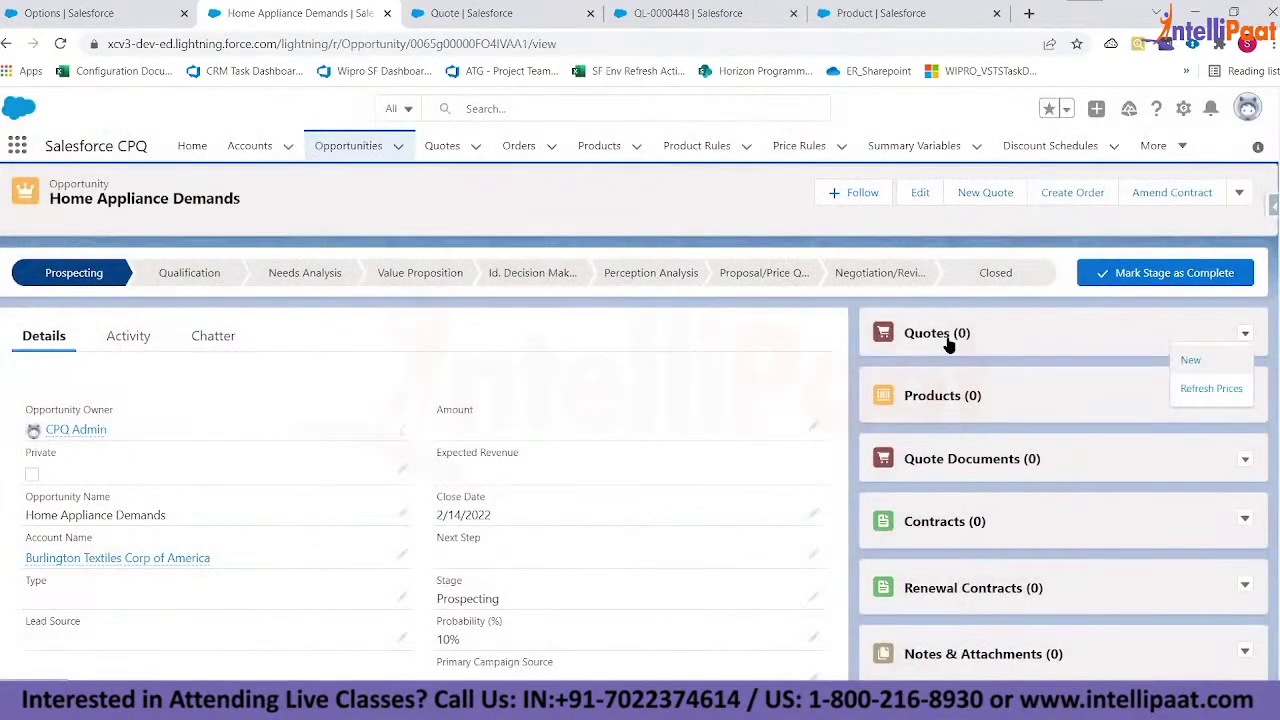
# - Create a primary quote for the opportunity with start date 2/21/2022 and subscription term 12, and save it
pyautogui.click(965, 193)
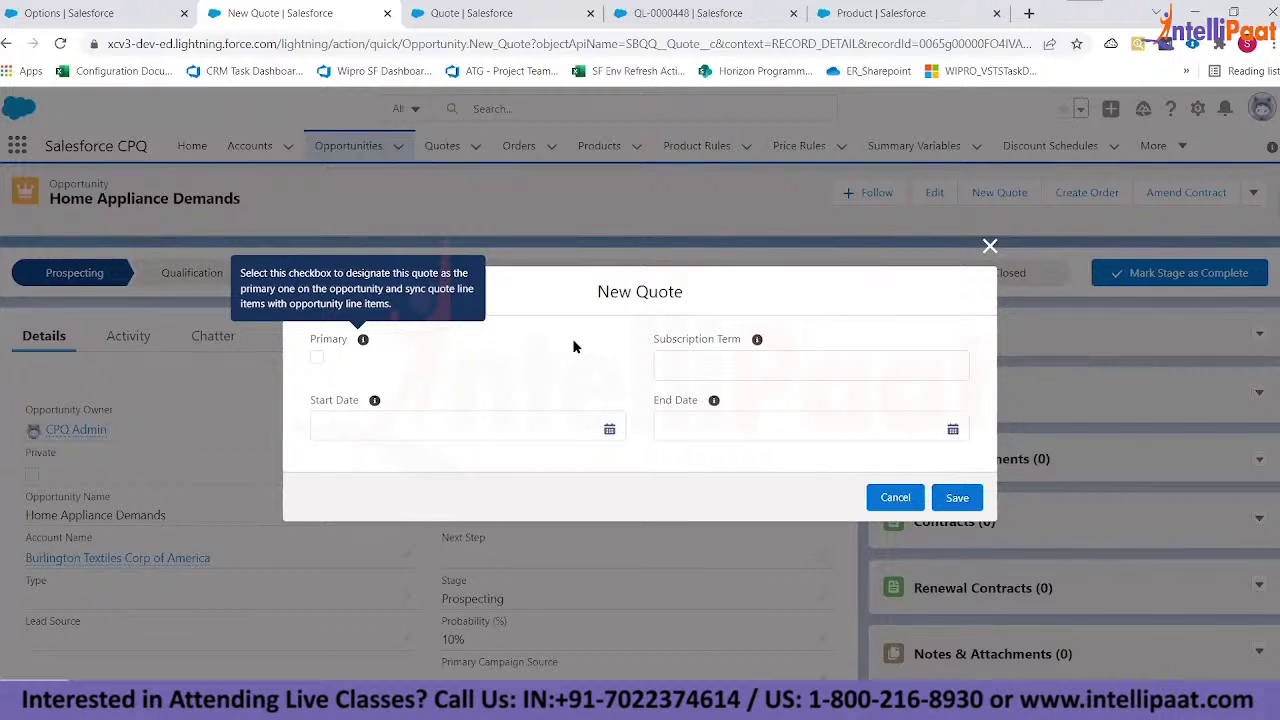
pyautogui.click(316, 358)
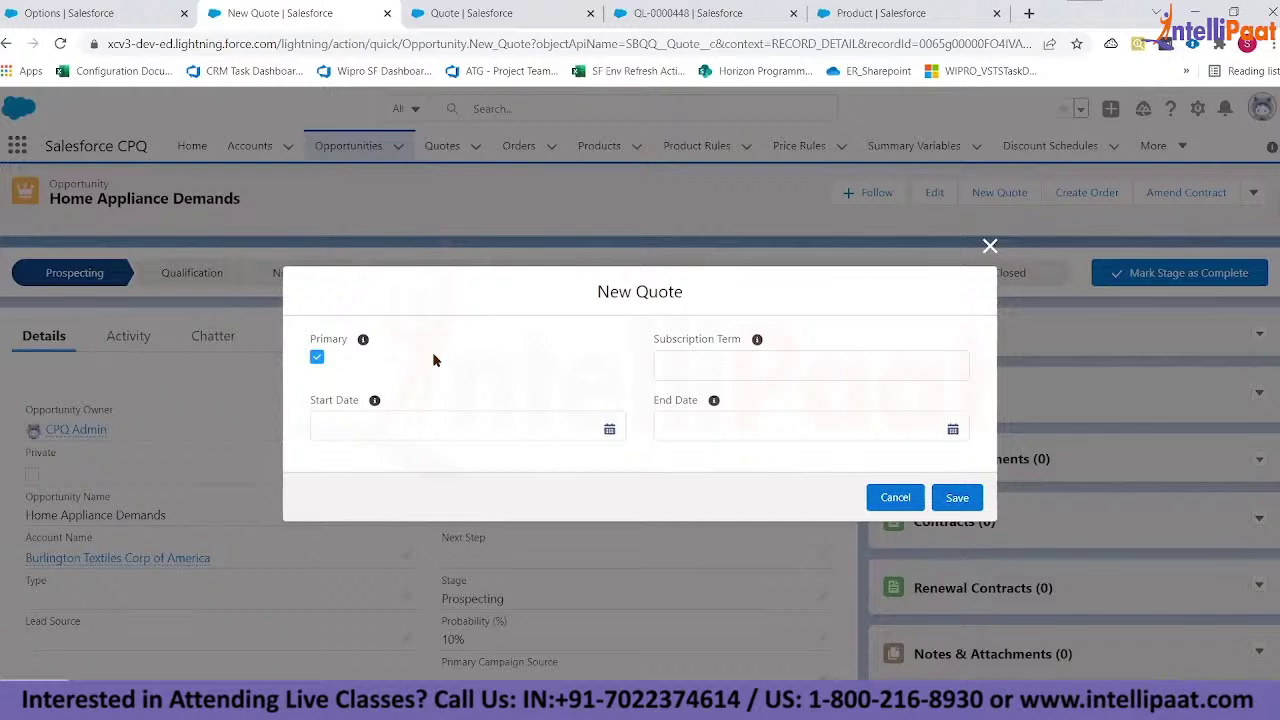
pyautogui.click(610, 430)
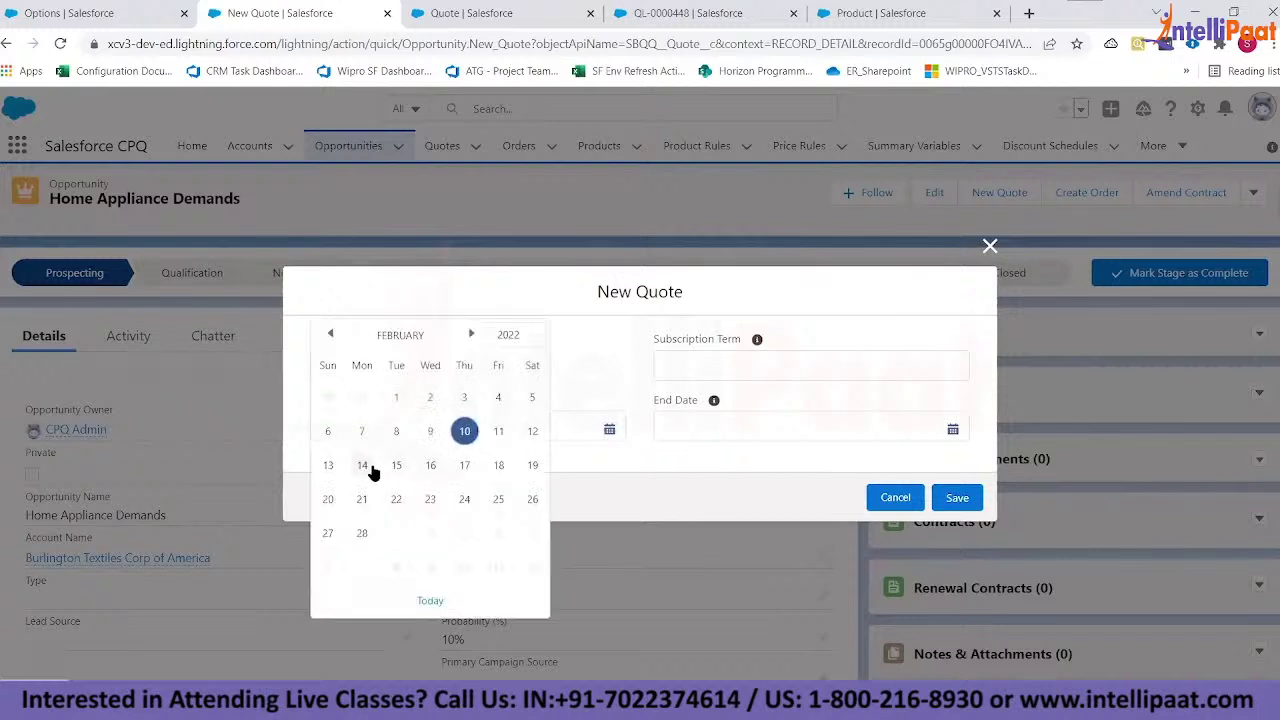
pyautogui.click(361, 497)
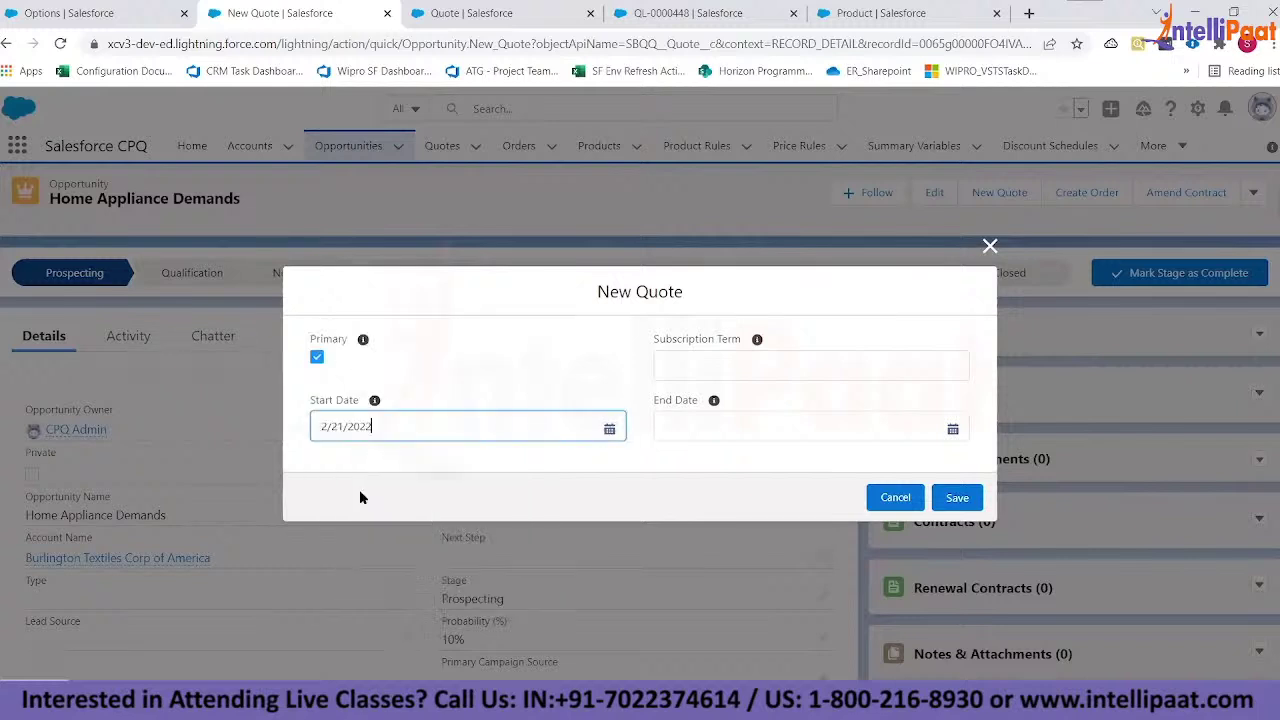
pyautogui.click(748, 369)
pyautogui.write('12')
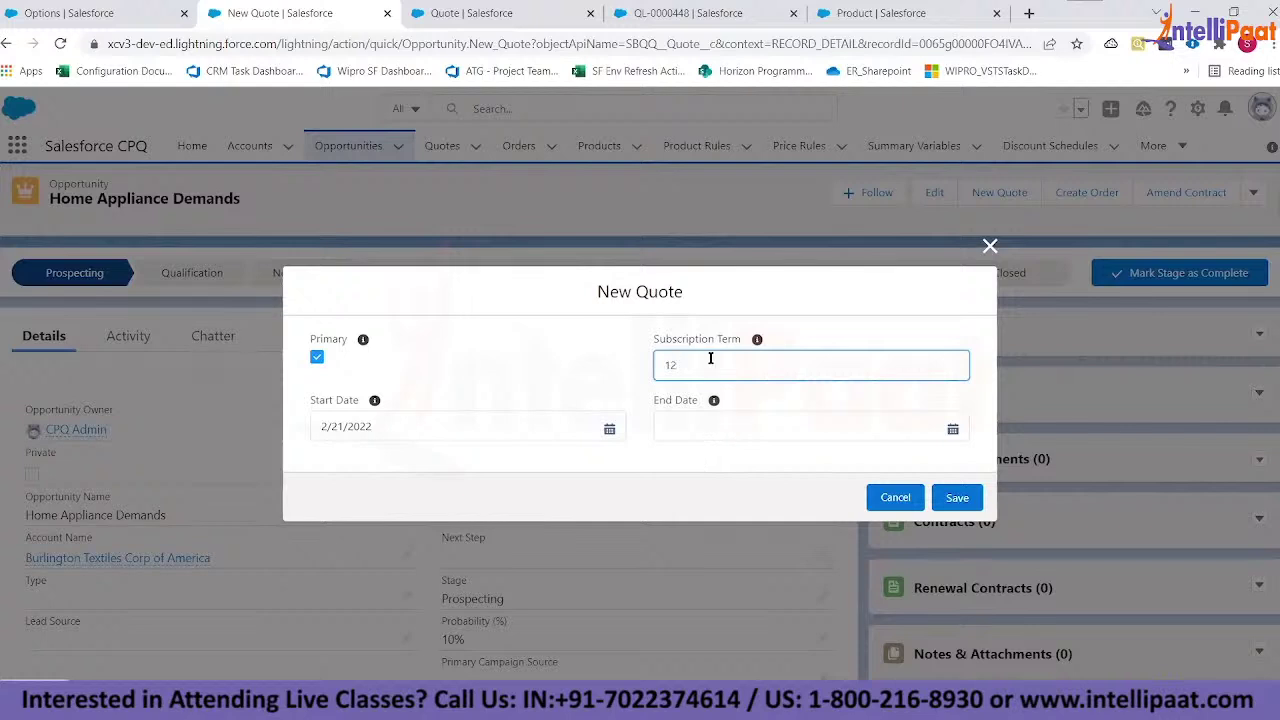
pyautogui.click(957, 497)
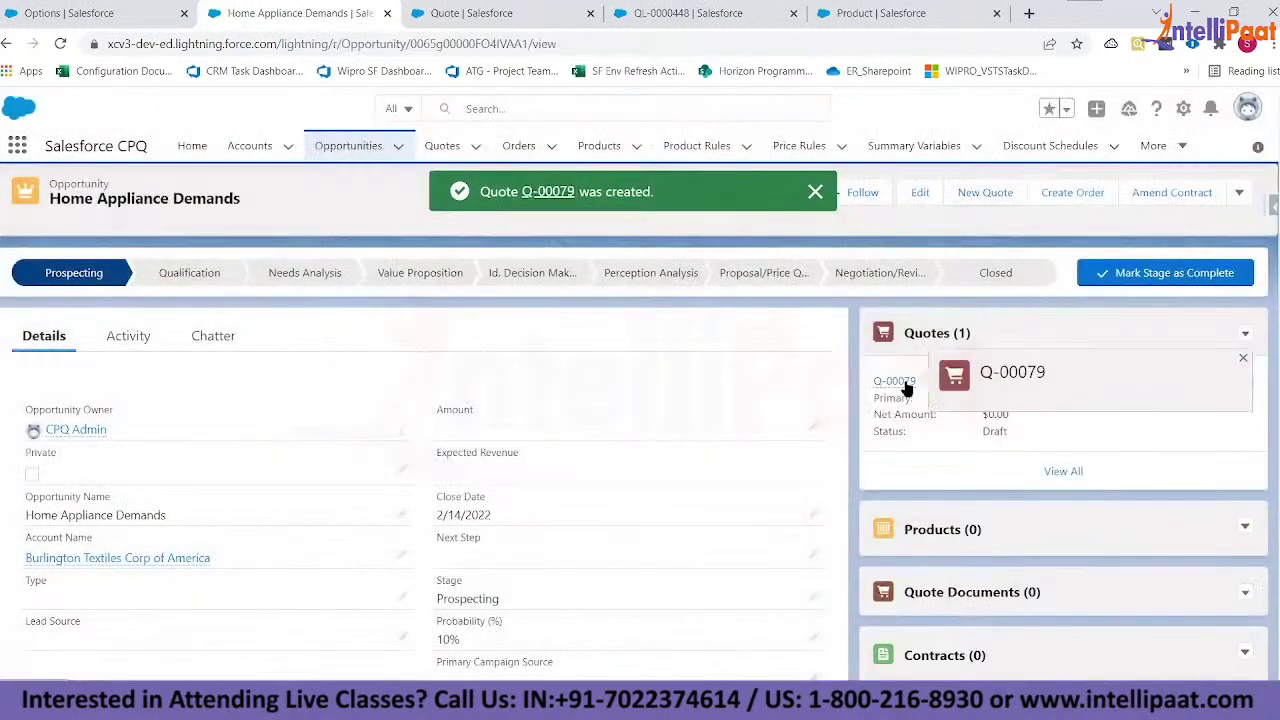
# - Open the newly created quote from the opportunity and fill in its primary contact
pyautogui.click(904, 384)
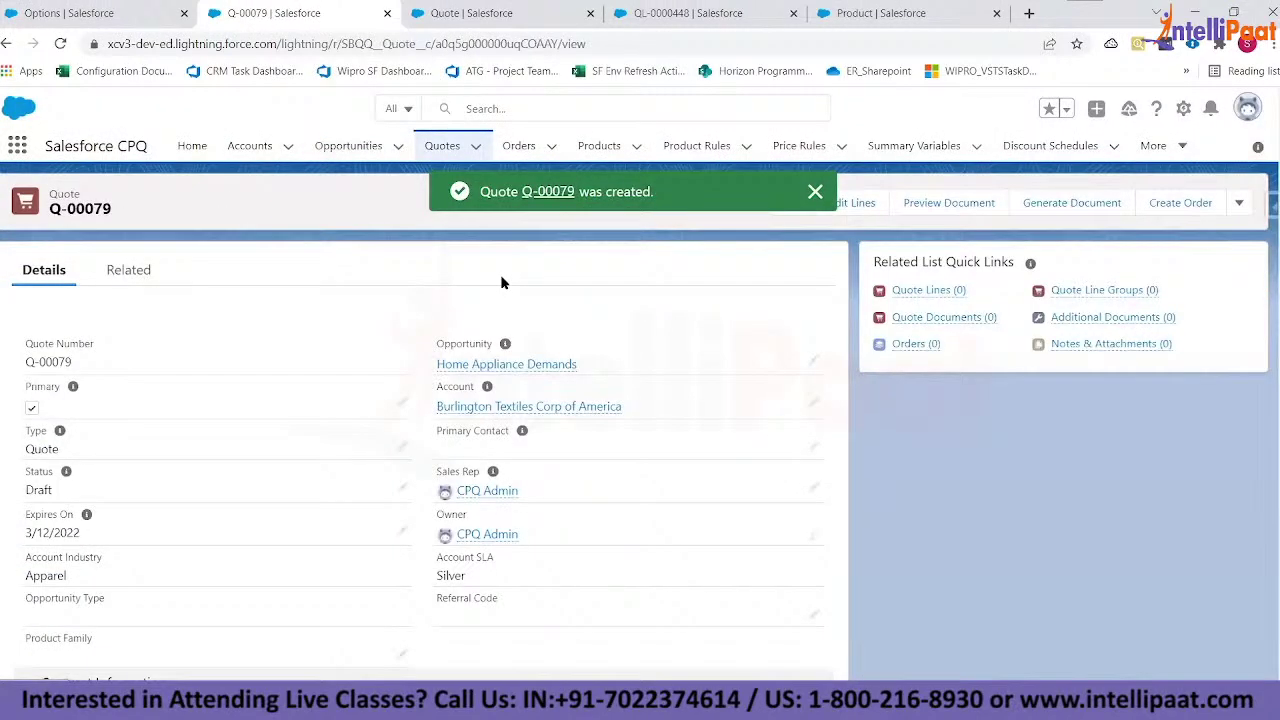
pyautogui.scroll(-1, 502, 283)
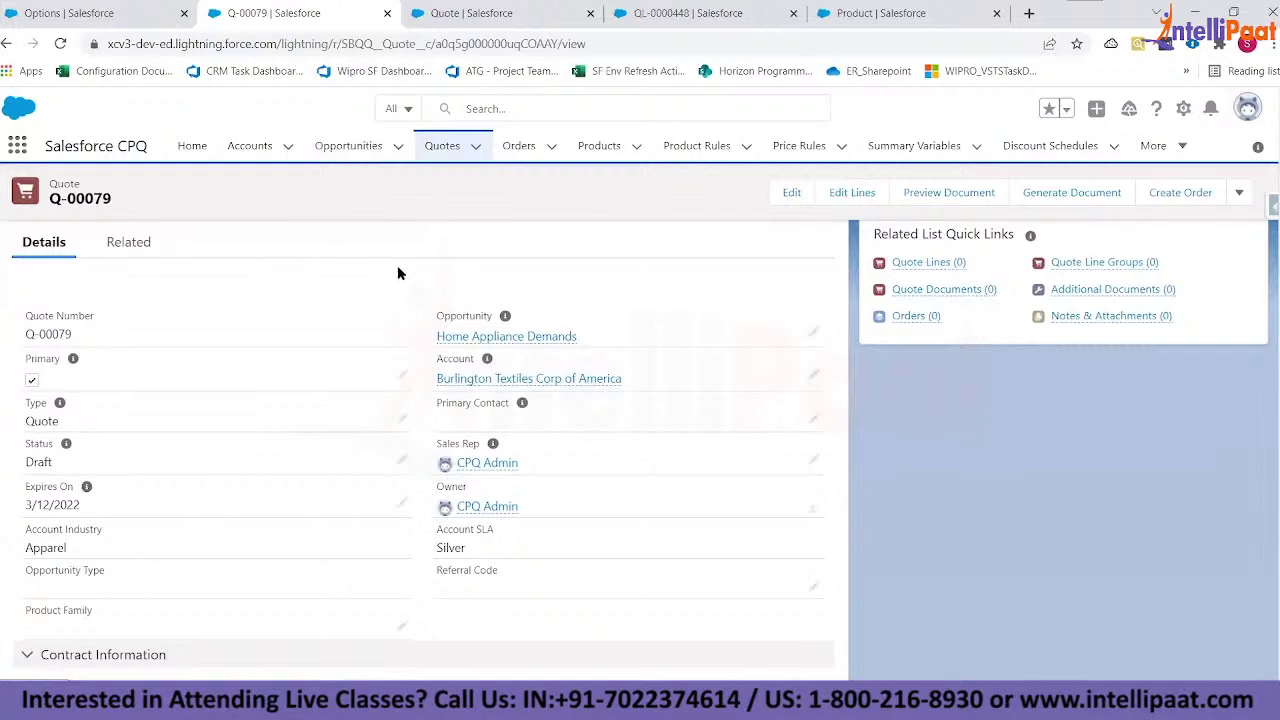
pyautogui.scroll(-1, 480, 235)
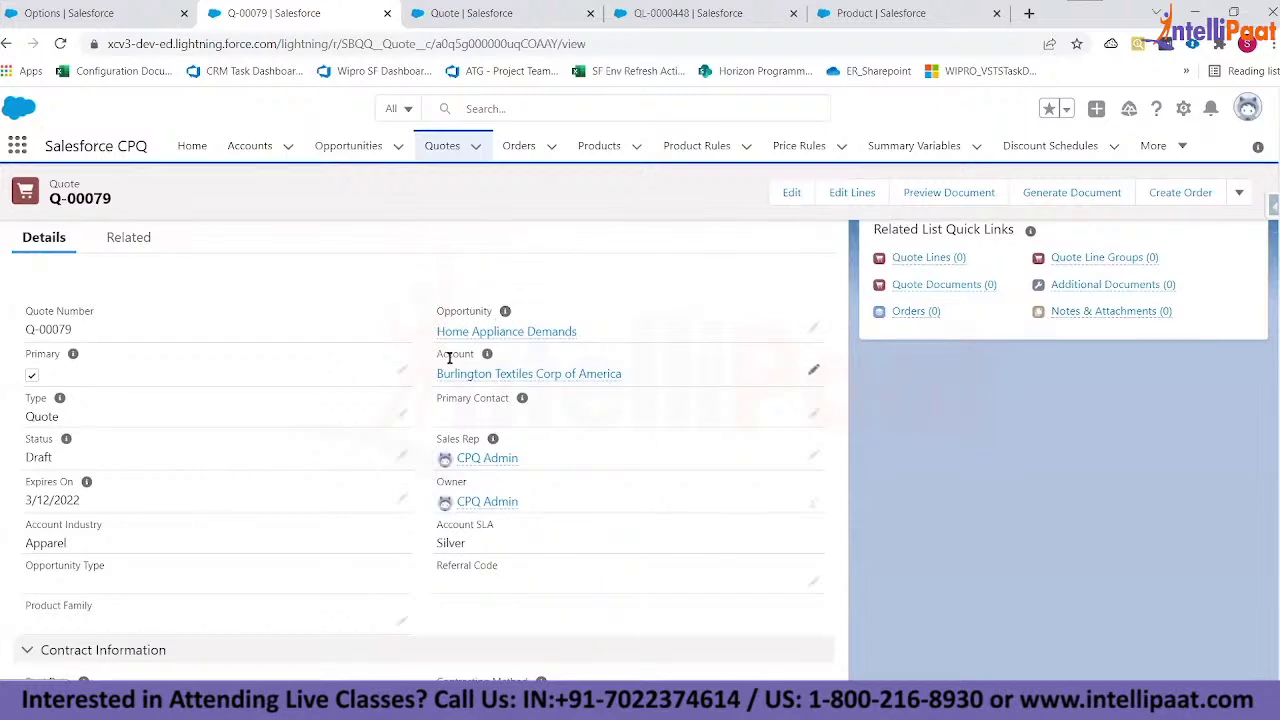
pyautogui.moveTo(521, 406)
pyautogui.click(814, 416)
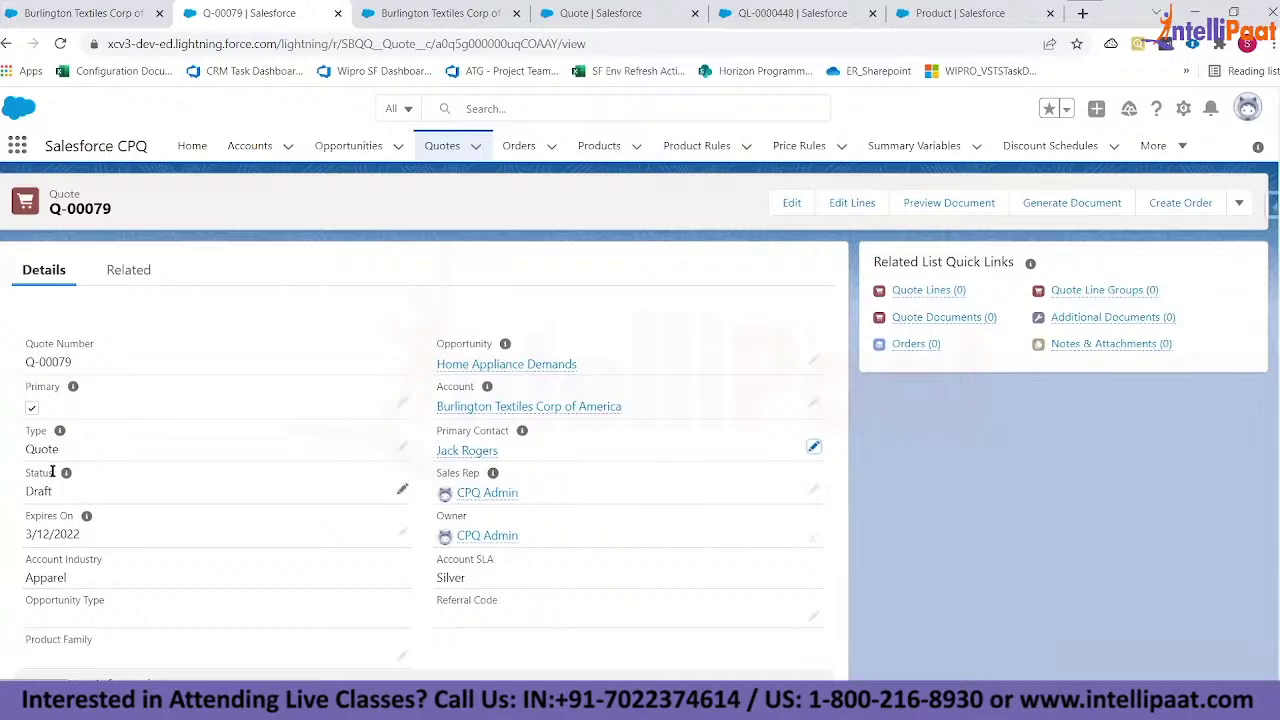
# - Review the quote's expiry date, contract information, calculated prices, quote options and address details
pyautogui.scroll(-1, 52, 472)
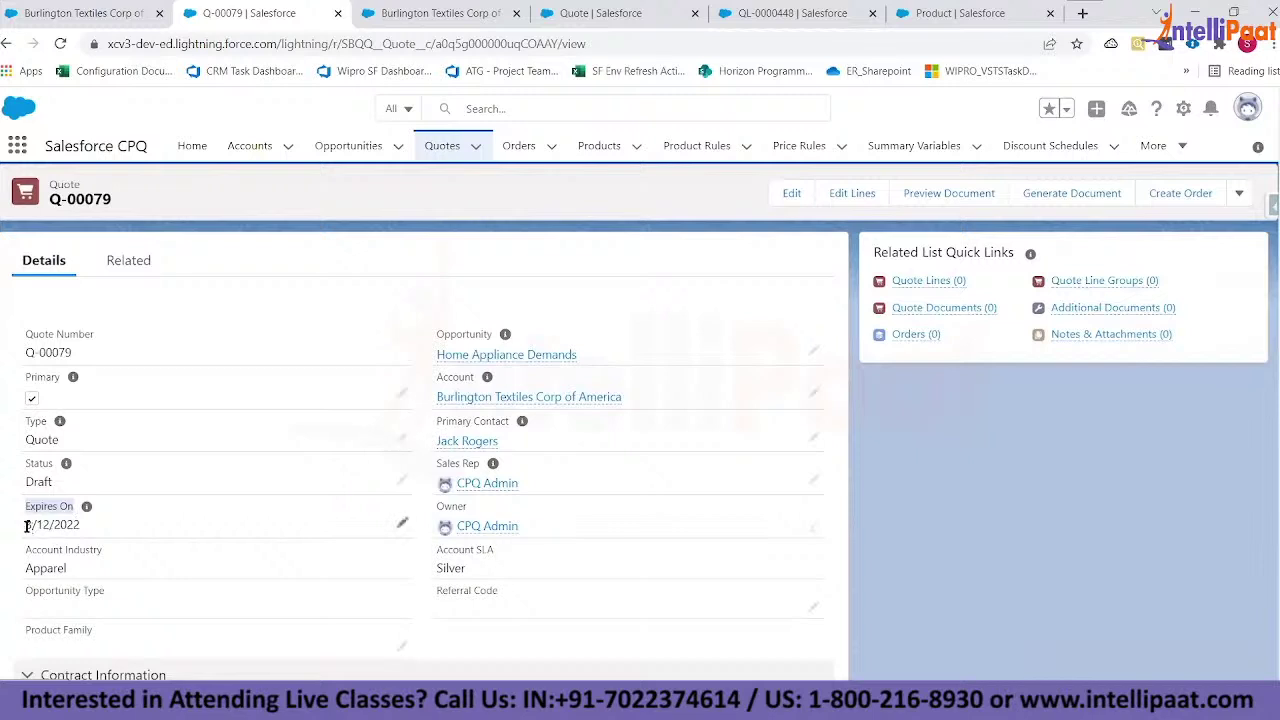
pyautogui.moveTo(30, 524); pyautogui.dragTo(86, 530)
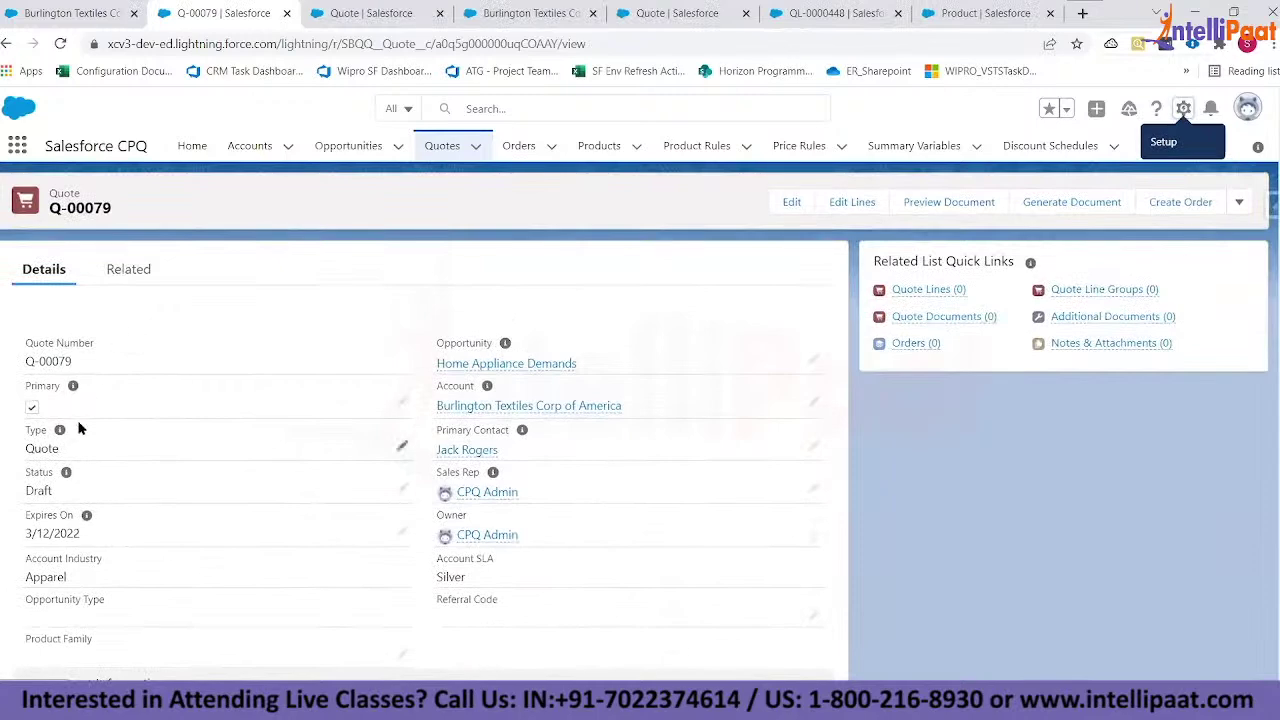
pyautogui.scroll(-1, 80, 428)
pyautogui.scroll(-1, 80, 428)
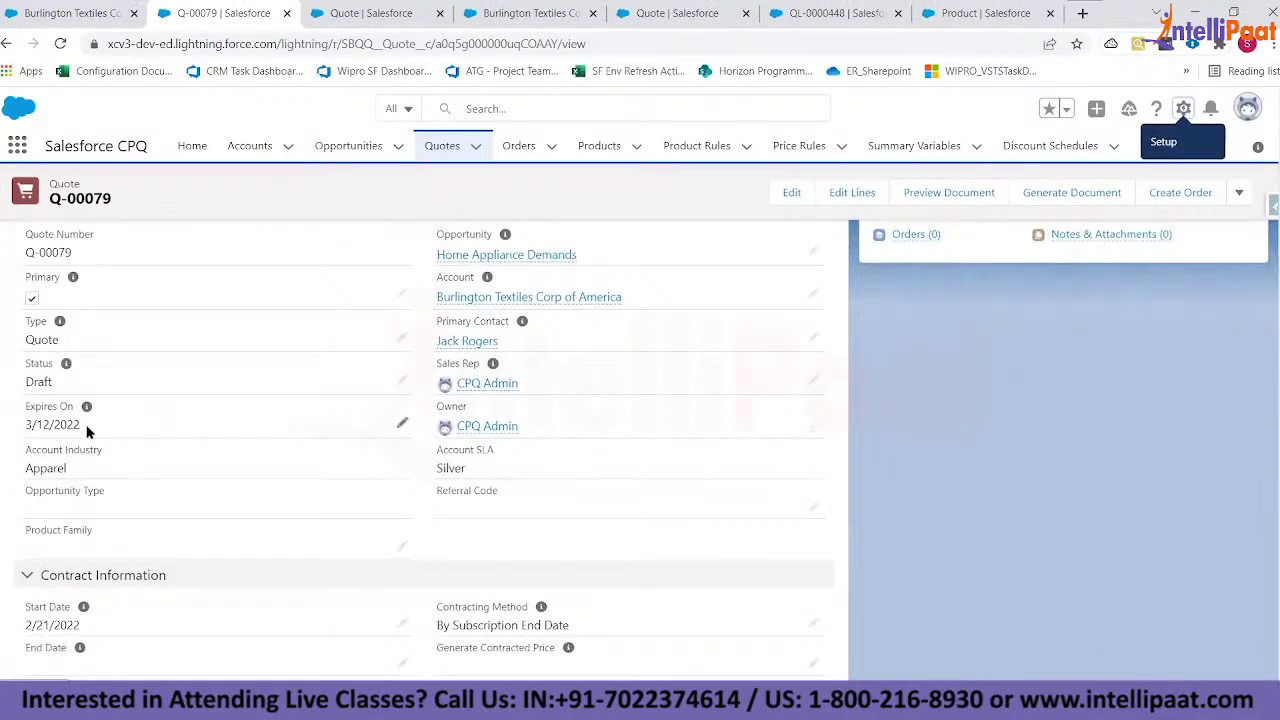
pyautogui.scroll(-10, 88, 428)
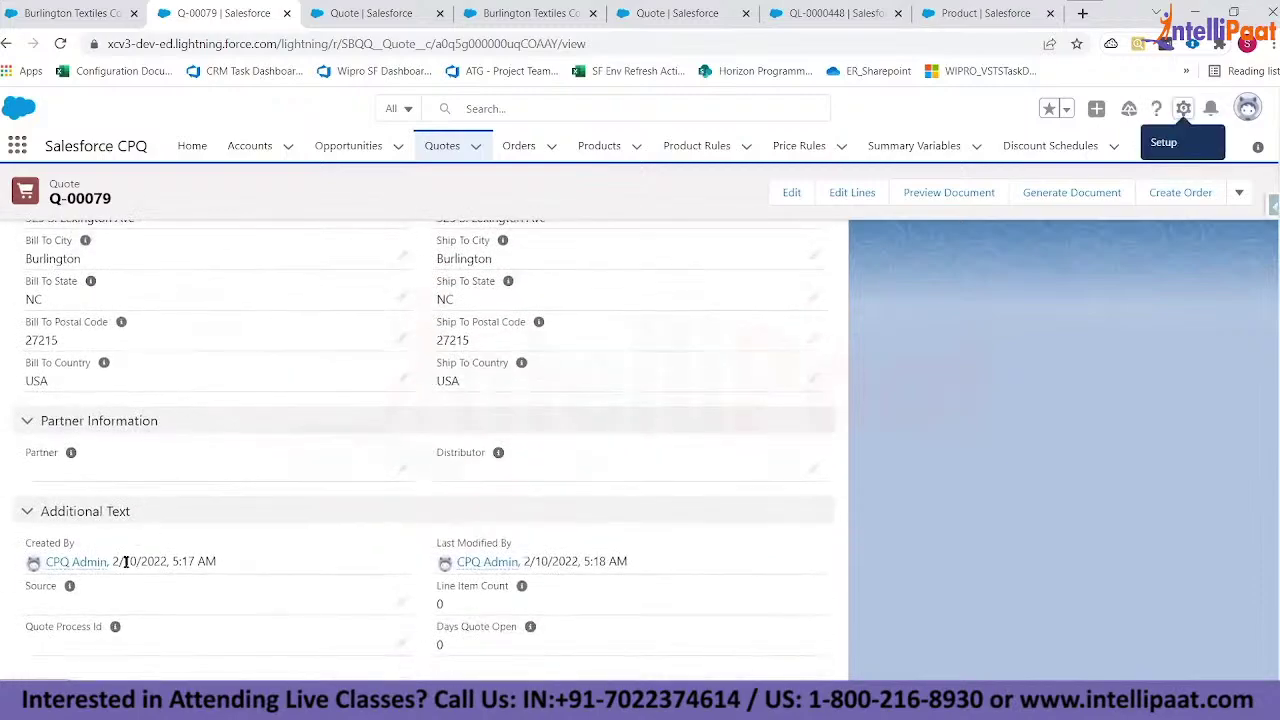
pyautogui.scroll(10, 130, 560)
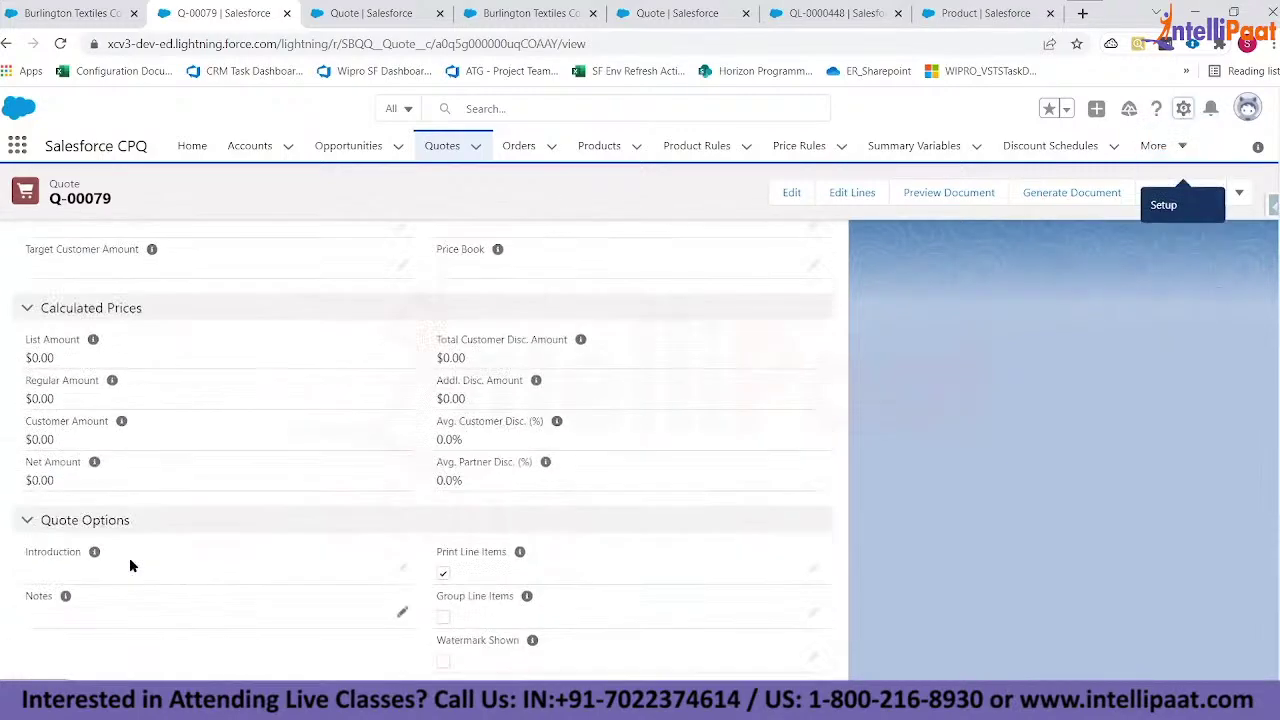
pyautogui.scroll(3, 130, 566)
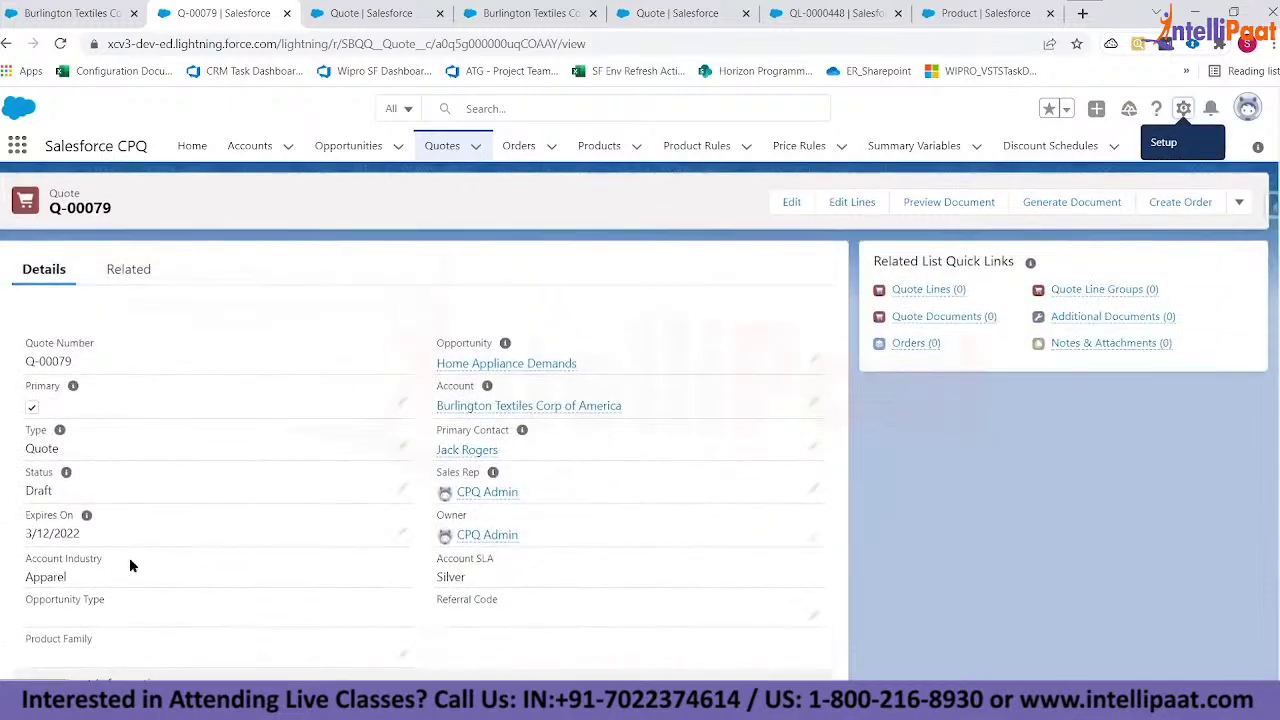
# - Open the Salesforce CPQ package's quote settings in Setup and compare the default quote validity with the quote's expiry date
pyautogui.click(330, 16)
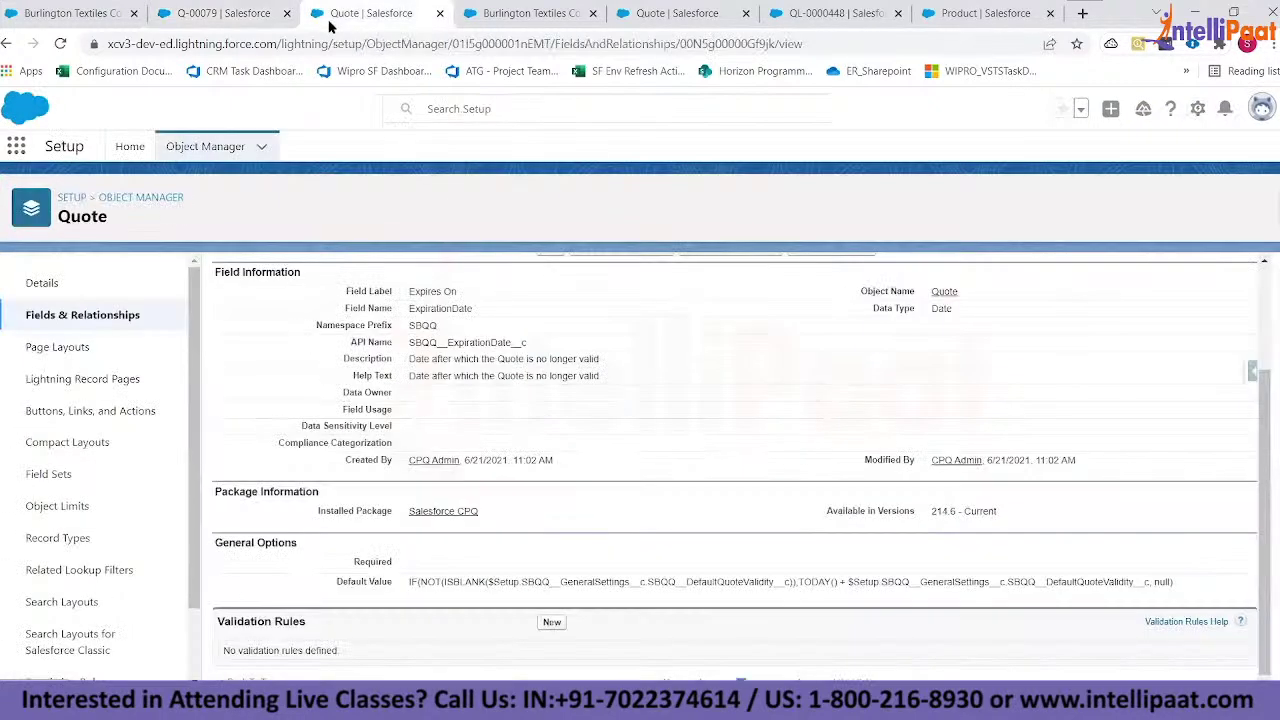
pyautogui.click(5, 44)
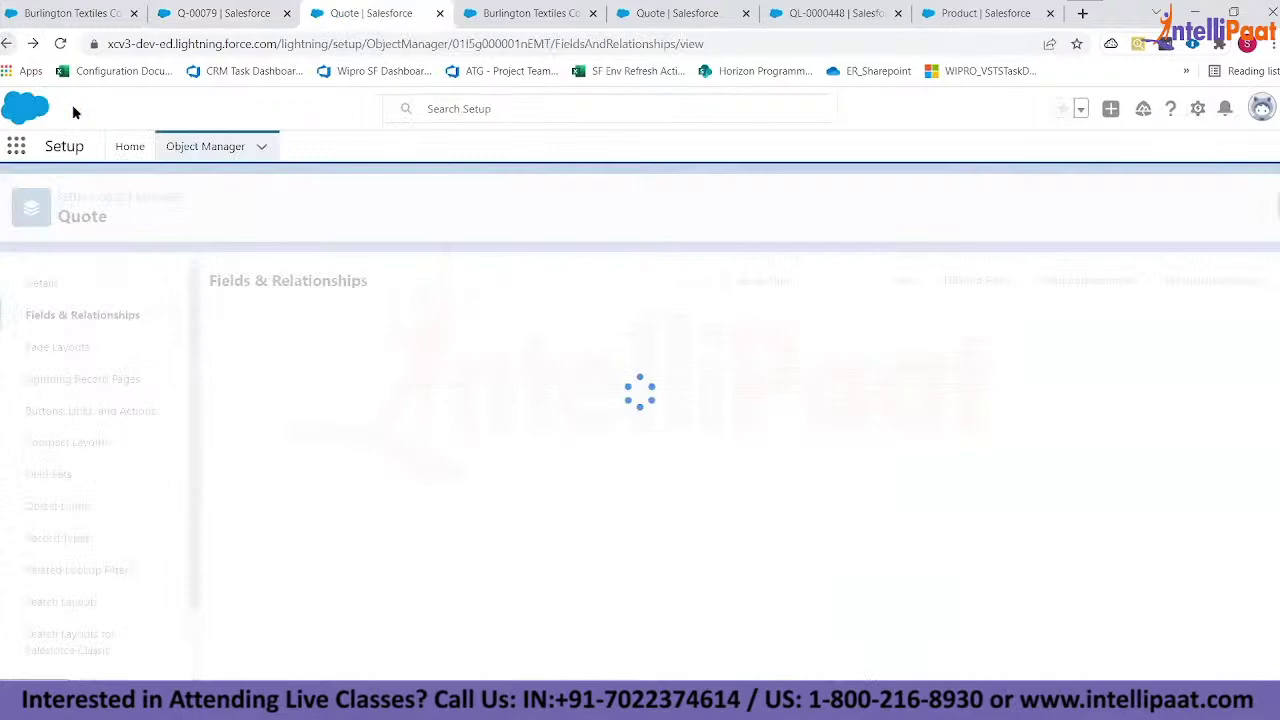
pyautogui.click(129, 147)
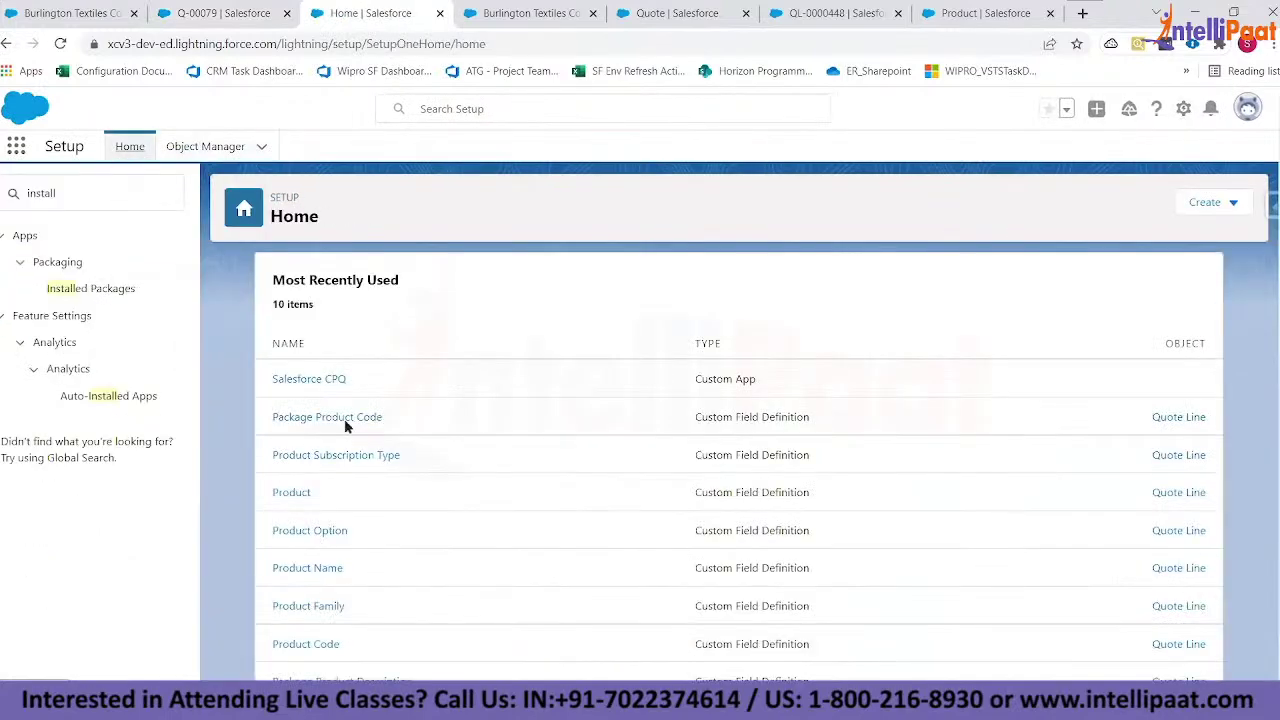
pyautogui.click(306, 520)
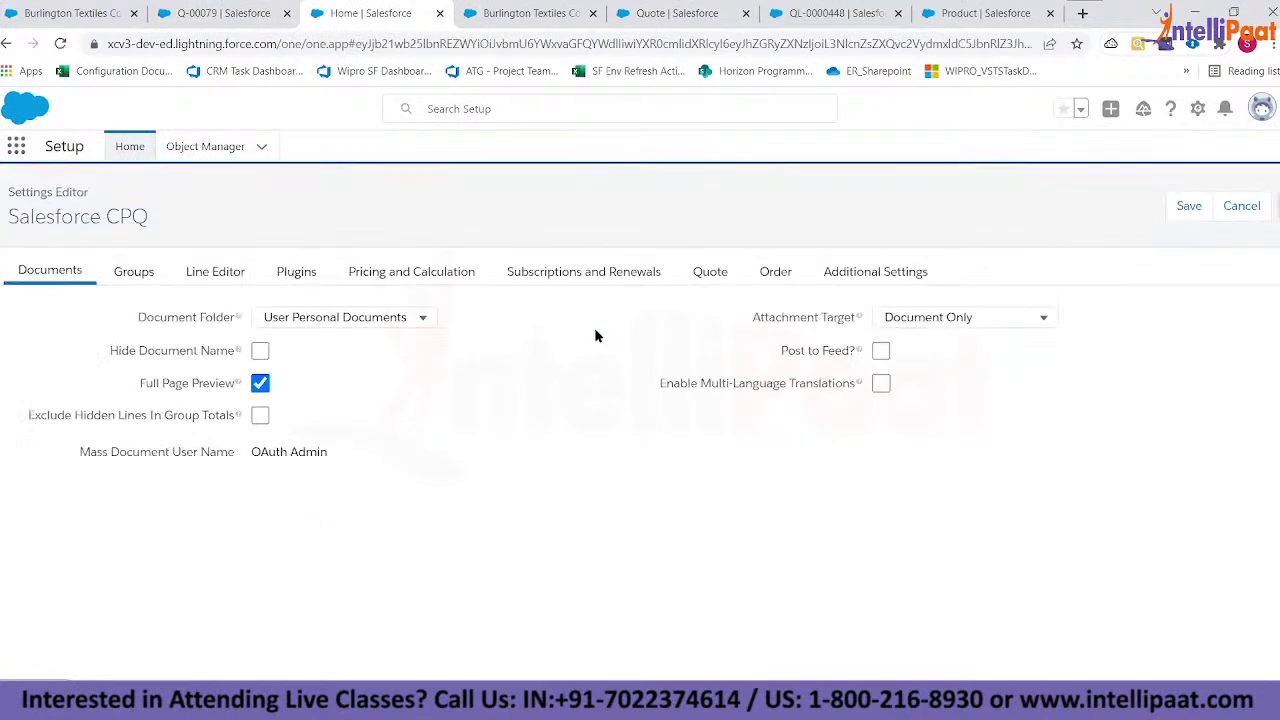
pyautogui.click(720, 272)
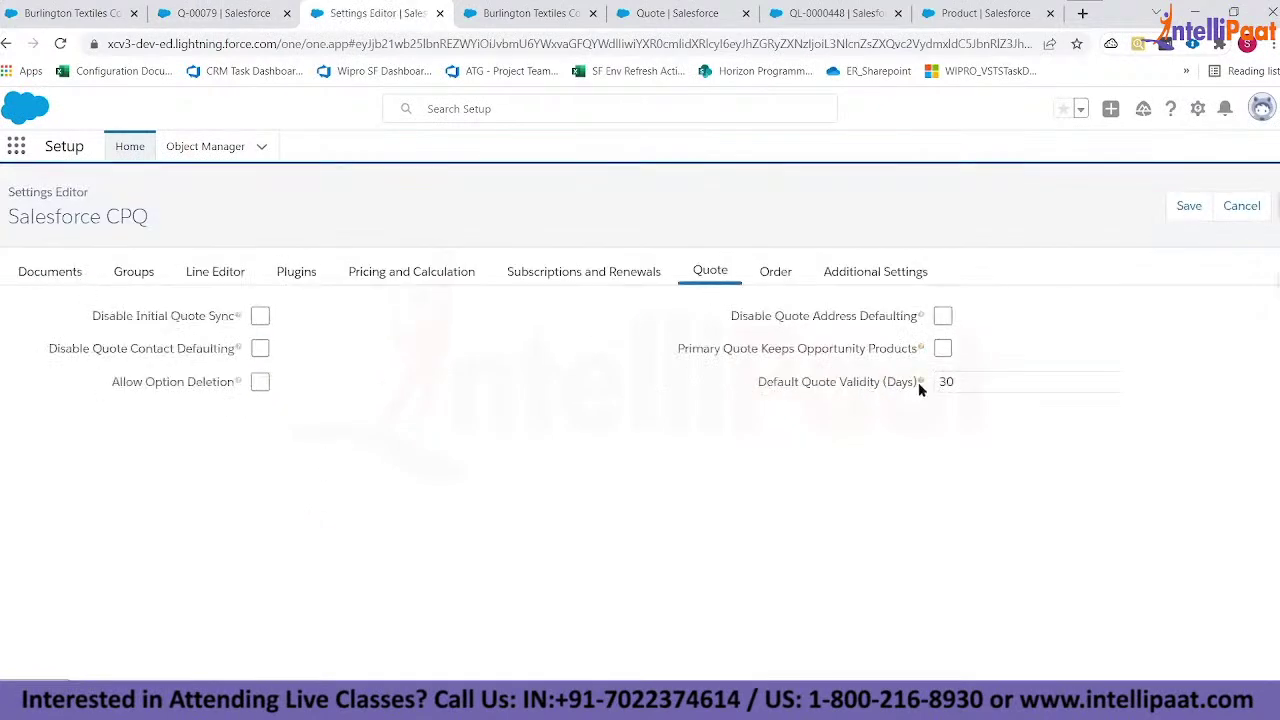
pyautogui.click(236, 20)
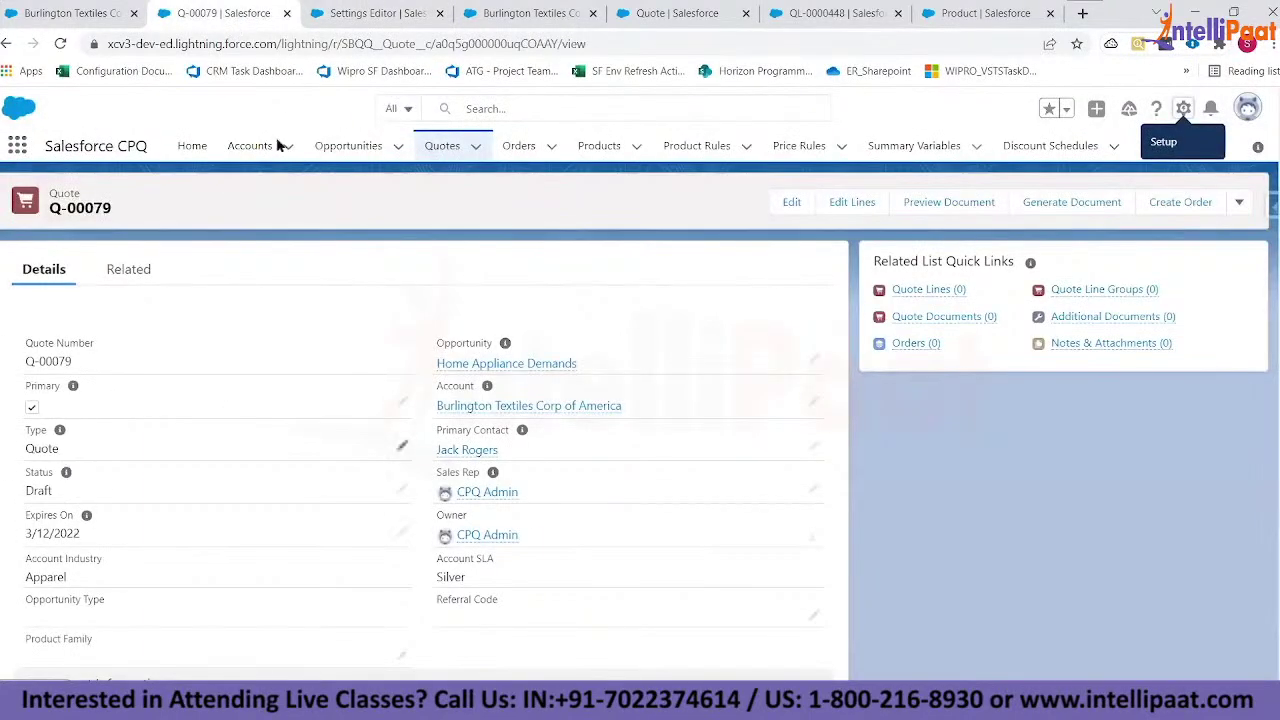
pyautogui.hotkey('ctrl', 'Tab')
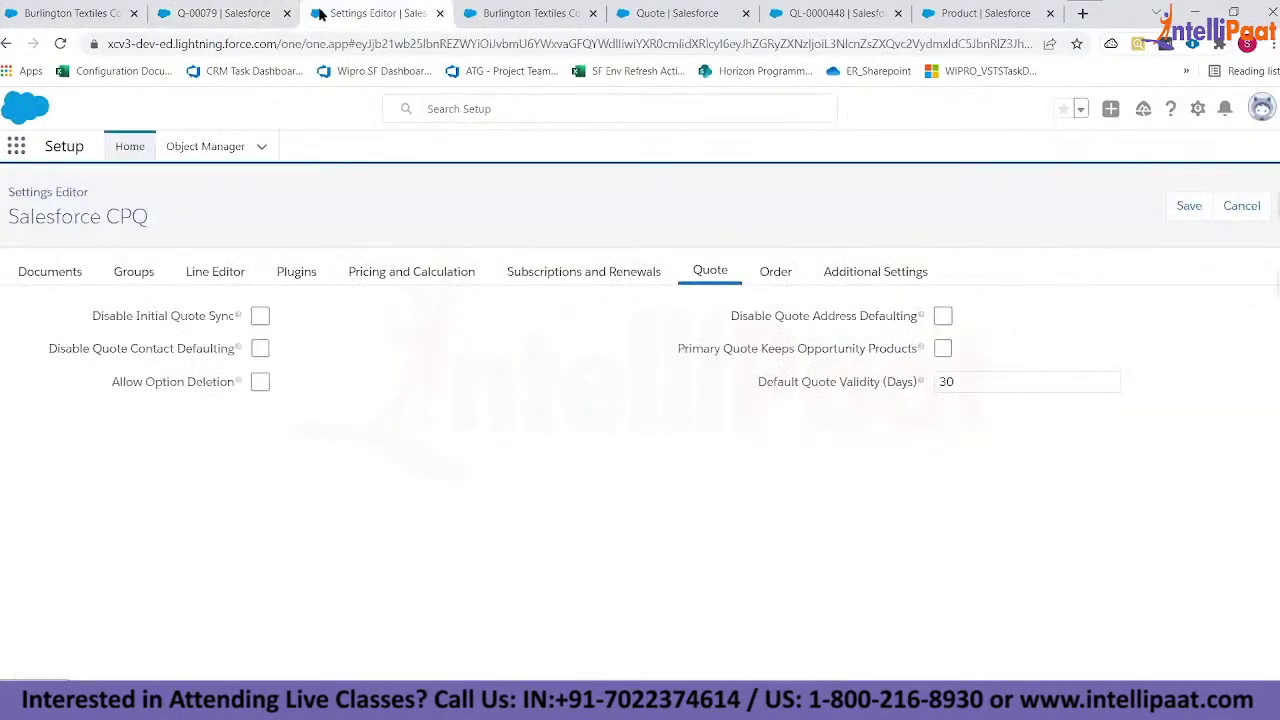
# - Find the Quote object in Object Manager and search its fields for "expire"
pyautogui.click(175, 150)
pyautogui.click(948, 203)
pyautogui.write('quote')
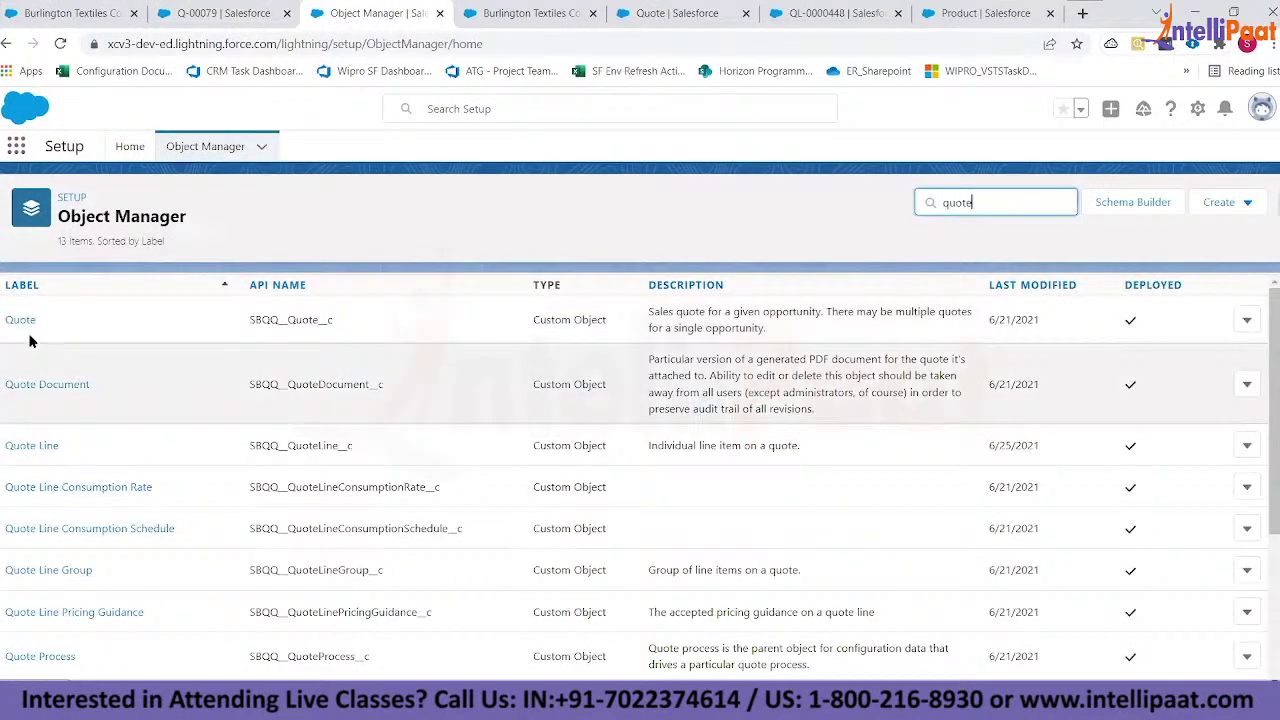
pyautogui.click(23, 321)
pyautogui.click(72, 325)
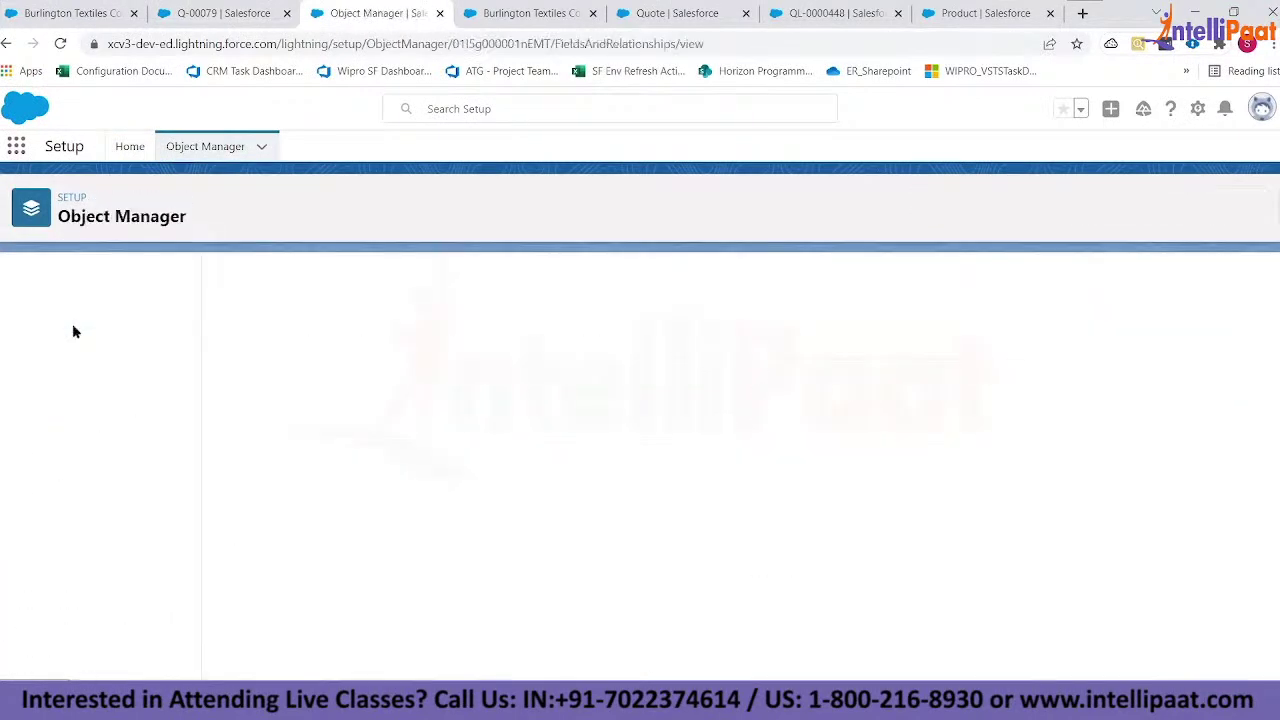
pyautogui.click(787, 280)
pyautogui.write('expire')
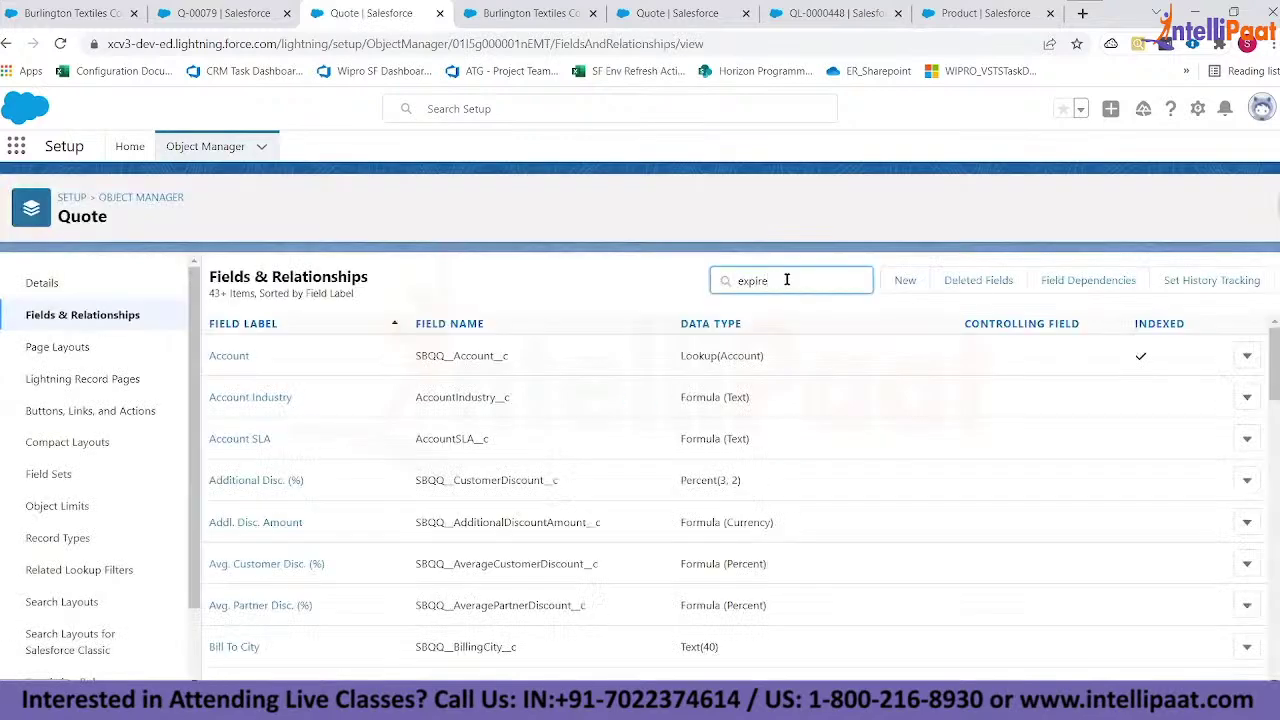
# - Open the Quote object's Expires On field definition and examine its default value formula
pyautogui.click(262, 354)
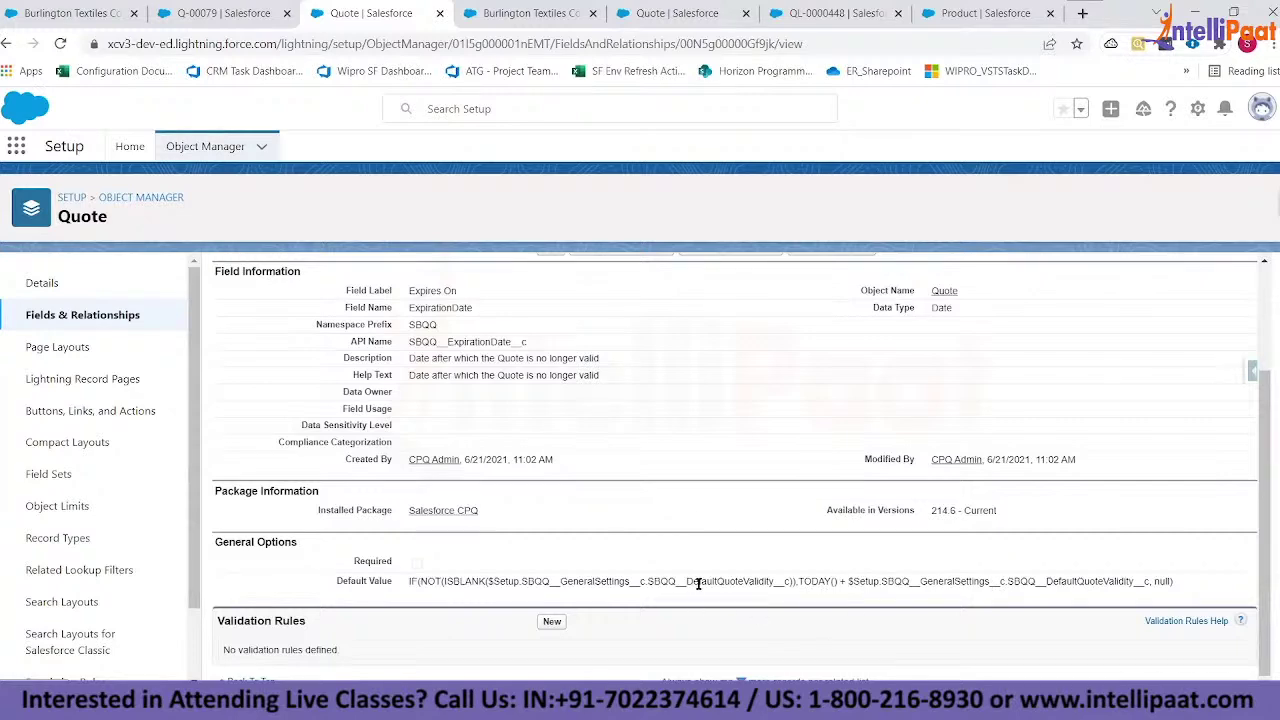
# - Return to the quote record and review its details, from contract, billing and pricing to address, partner and additional text information
pyautogui.click(215, 14)
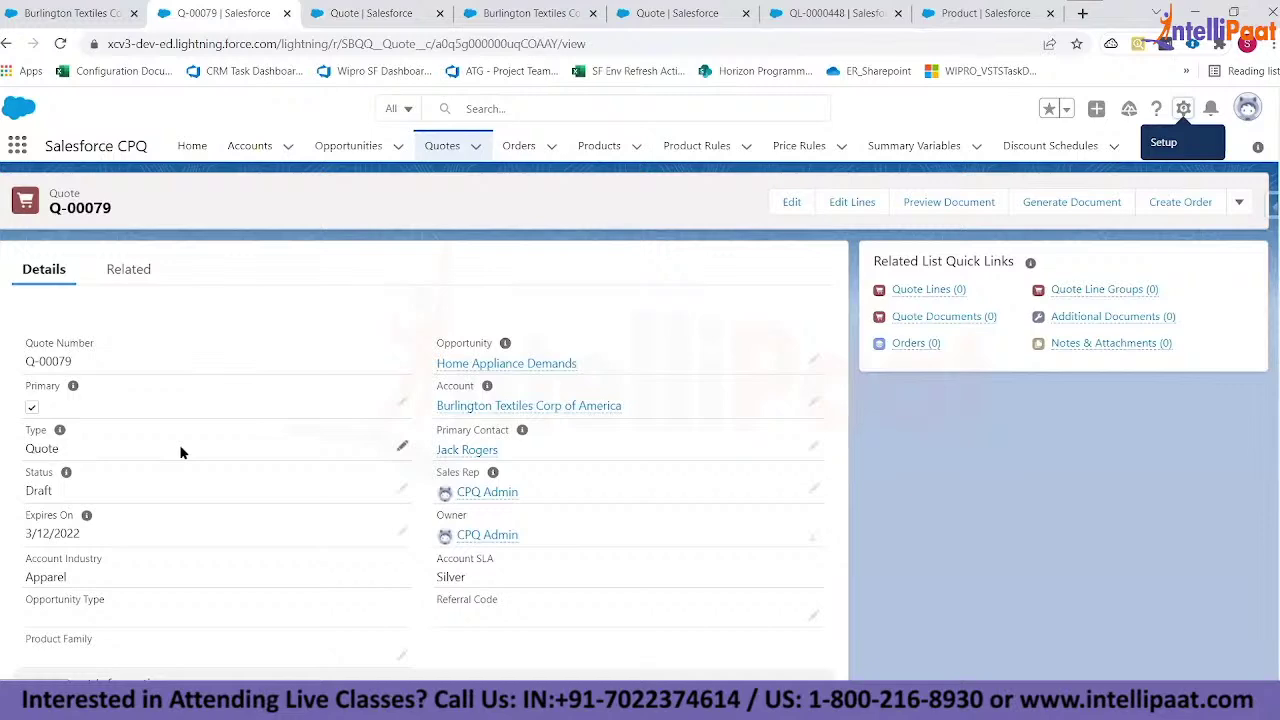
pyautogui.scroll(-5, 181, 453)
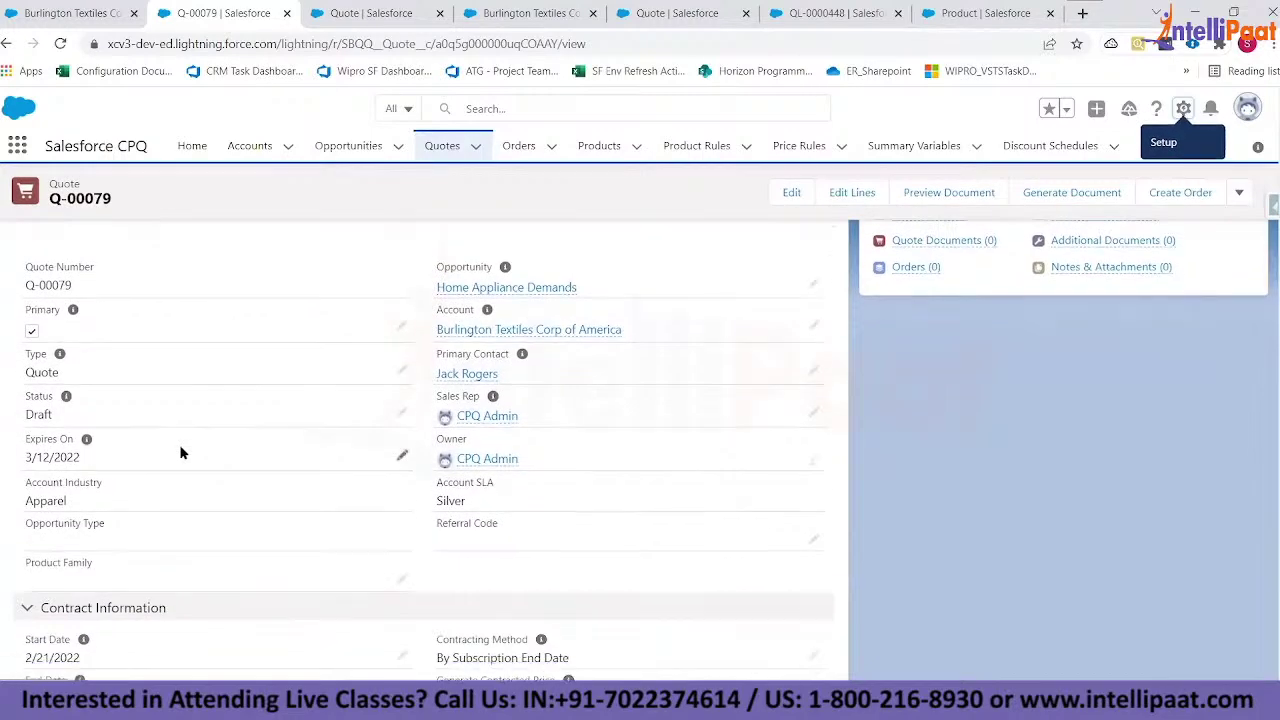
pyautogui.scroll(-4, 181, 453)
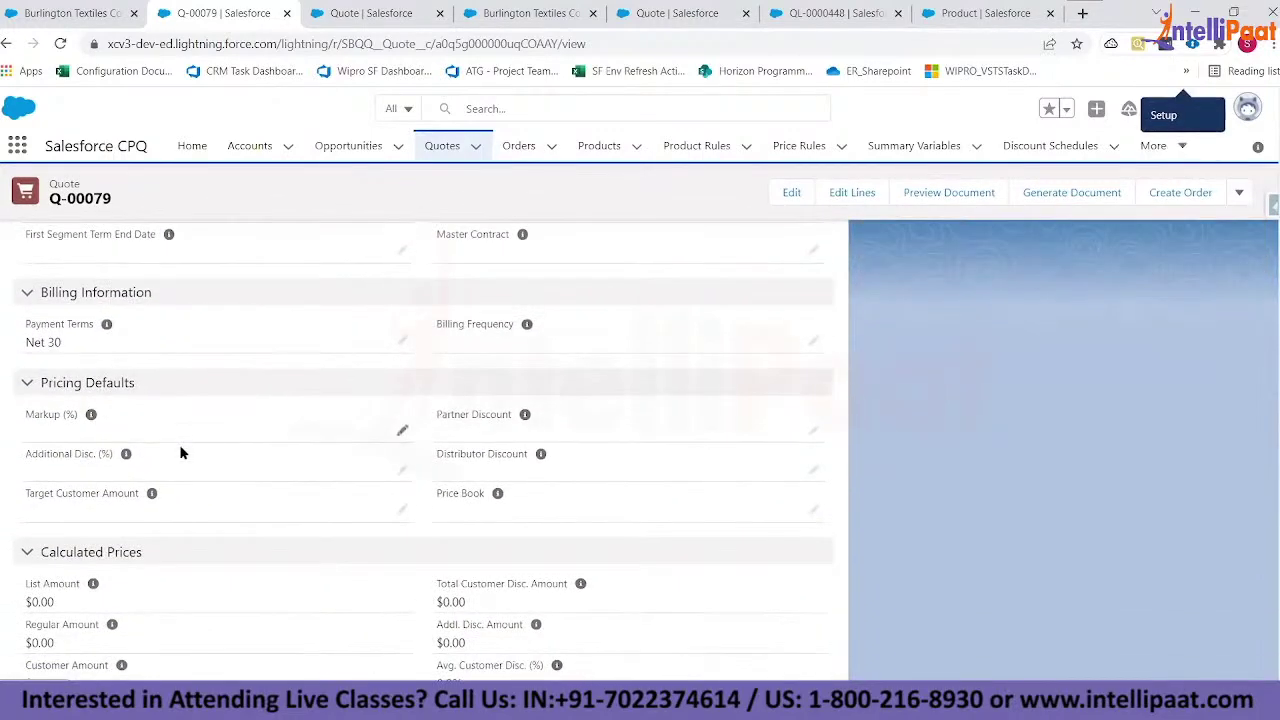
pyautogui.scroll(-3, 181, 453)
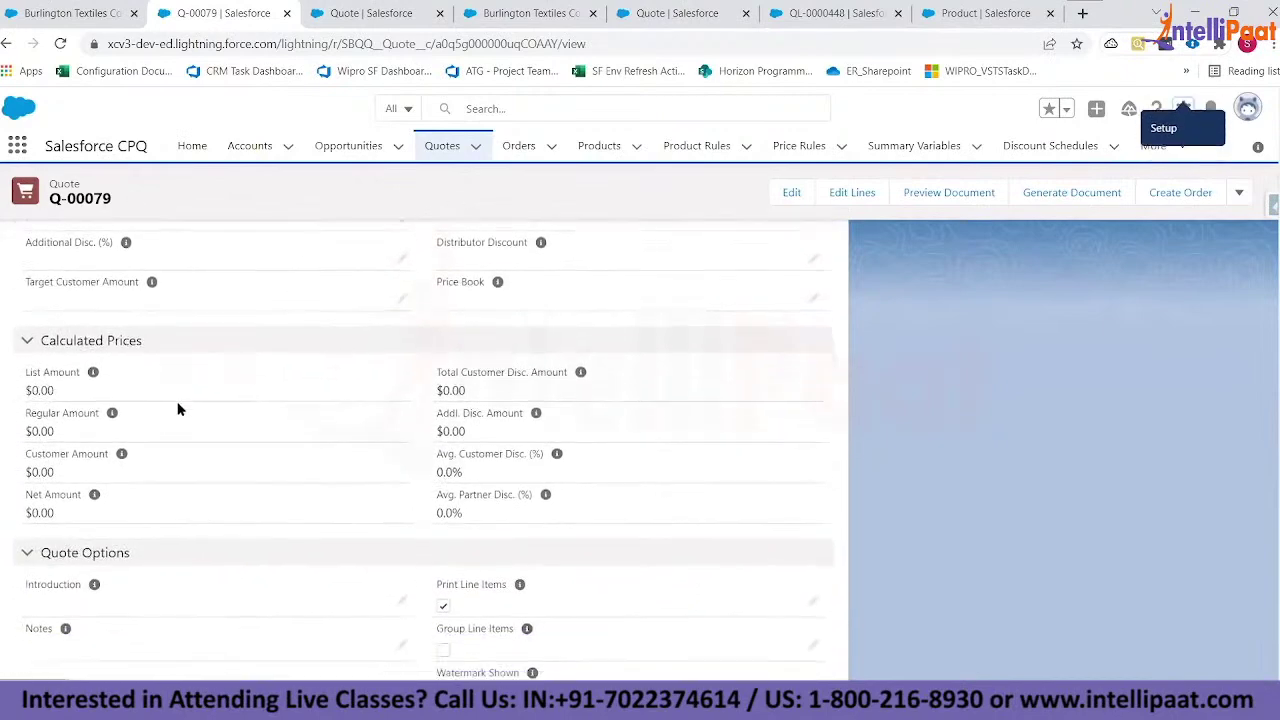
pyautogui.scroll(-3, 178, 409)
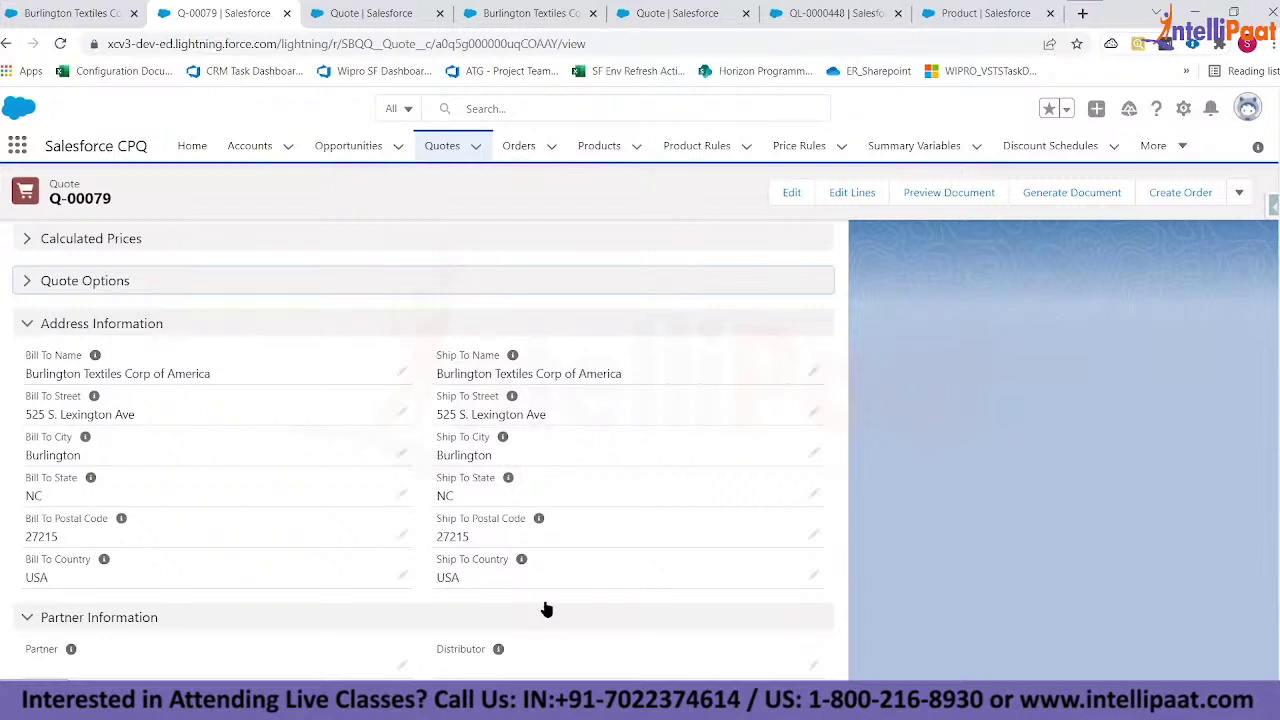
pyautogui.scroll(-1, 546, 609)
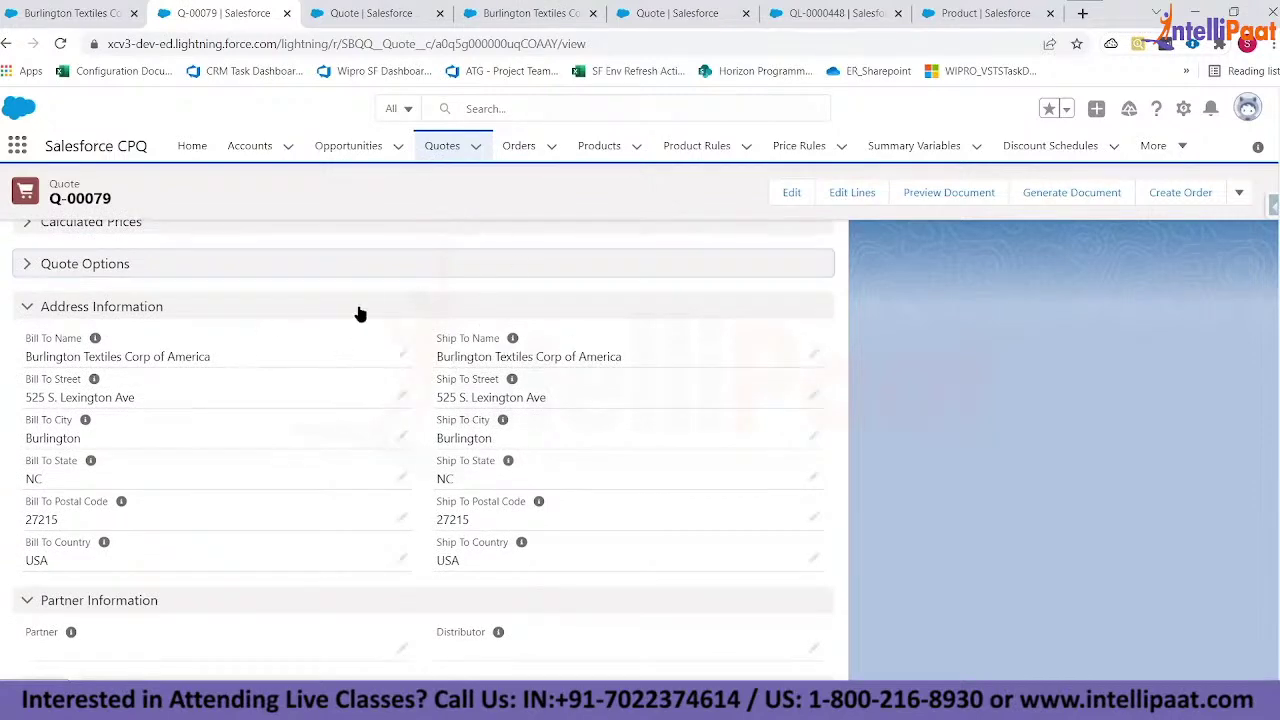
pyautogui.scroll(10, 357, 311)
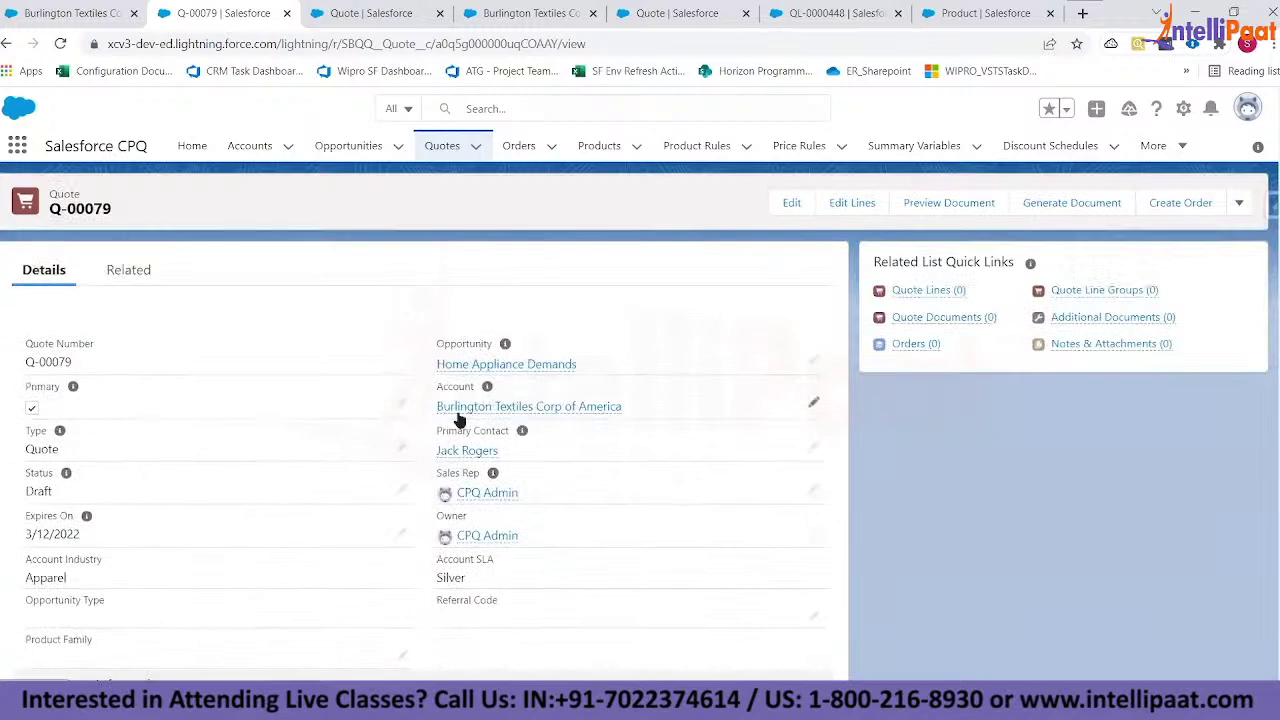
pyautogui.scroll(-10, 346, 455)
pyautogui.scroll(-2, 346, 452)
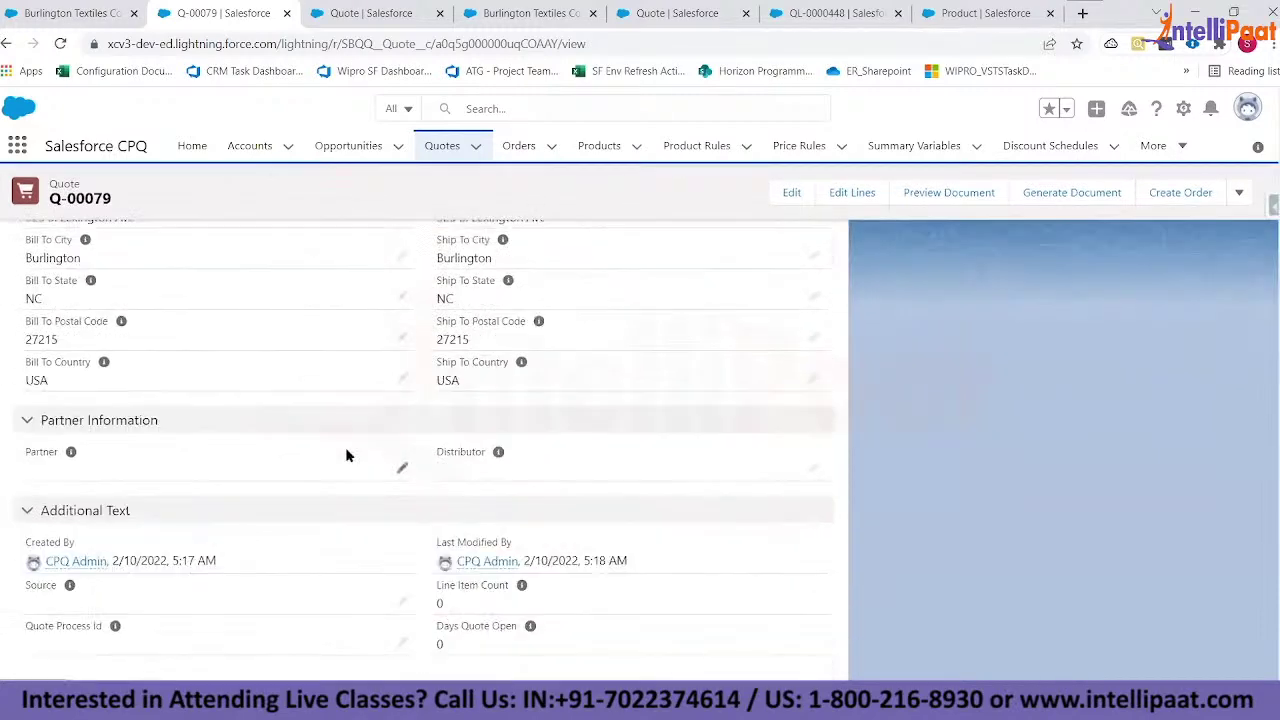
pyautogui.scroll(3, 346, 452)
pyautogui.scroll(-2, 484, 526)
pyautogui.scroll(10, 486, 524)
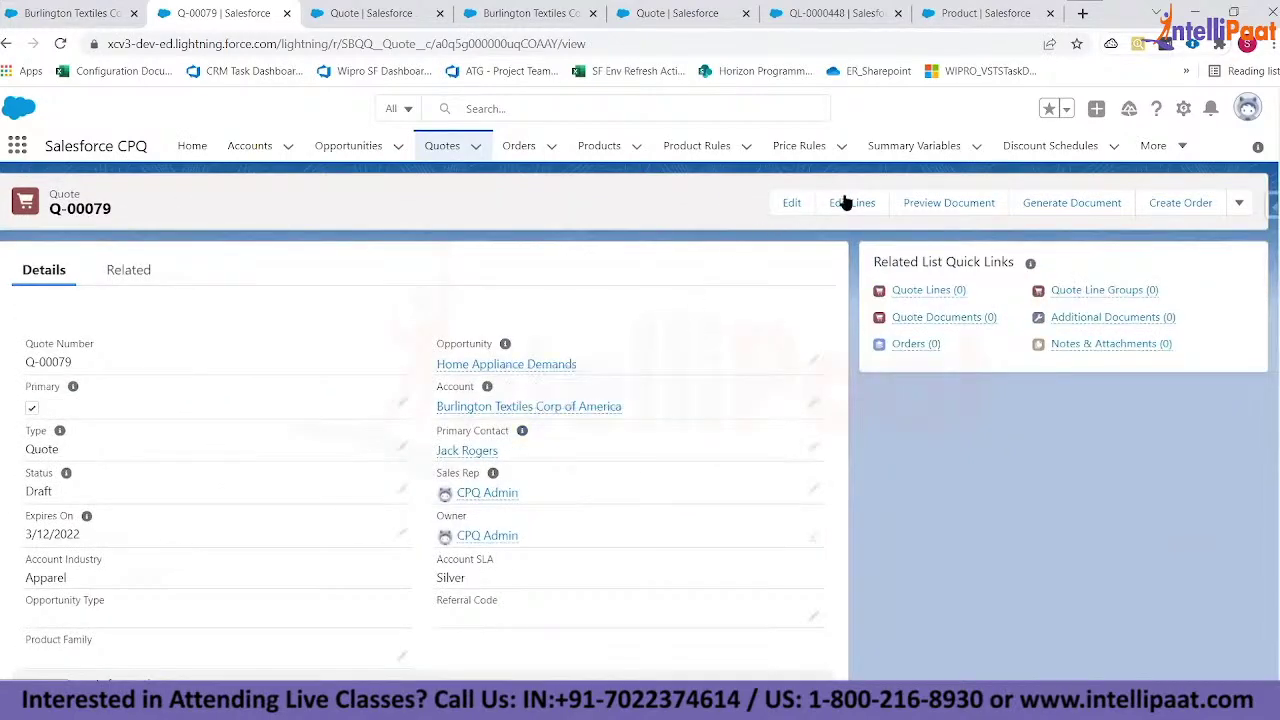
pyautogui.scroll(-1, 682, 441)
pyautogui.scroll(-10, 682, 444)
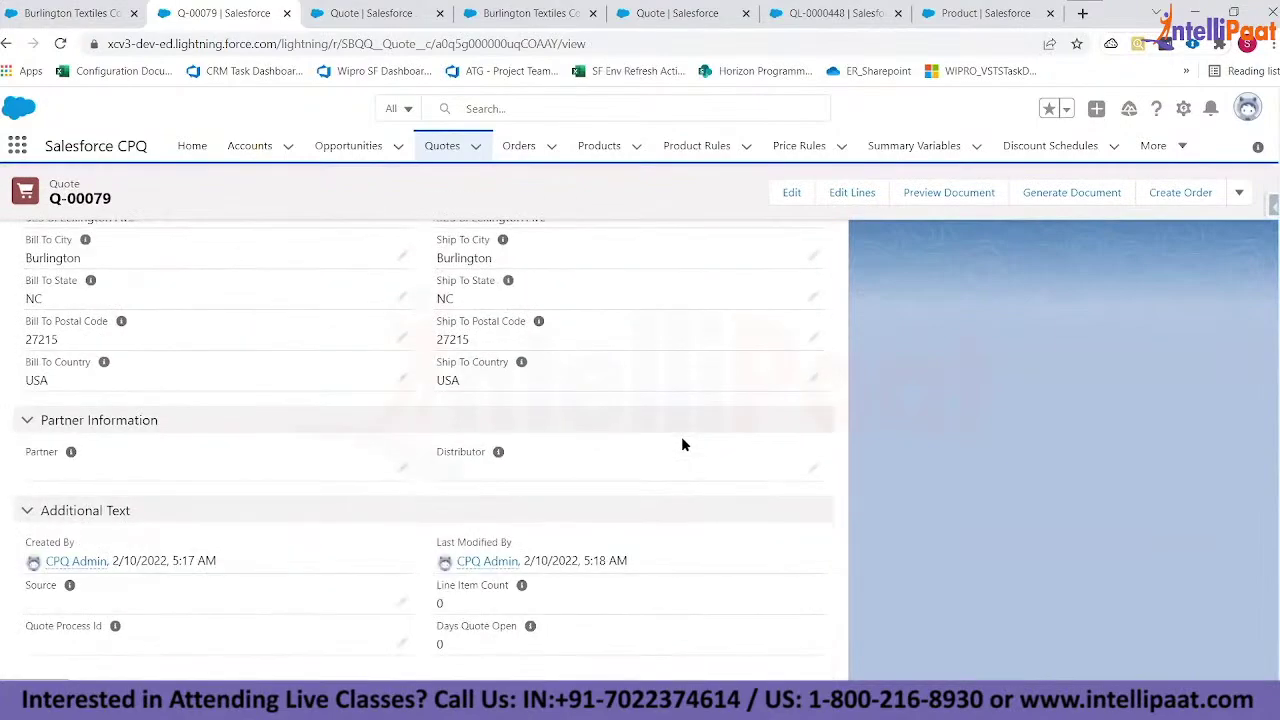
pyautogui.scroll(7, 682, 444)
pyautogui.scroll(10, 683, 443)
pyautogui.scroll(-15, 651, 466)
pyautogui.scroll(10, 520, 626)
# - Open the quote's line editor and choose Standard Price Book as its price book
pyautogui.click(852, 194)
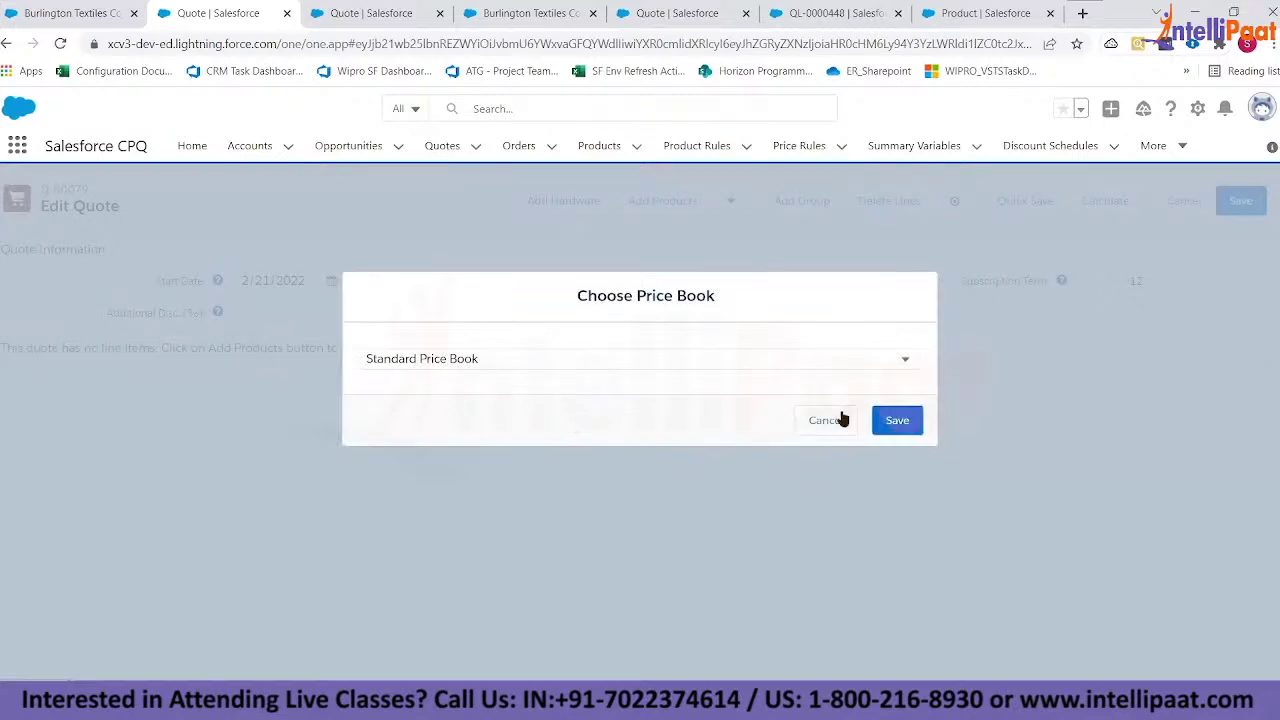
pyautogui.click(900, 424)
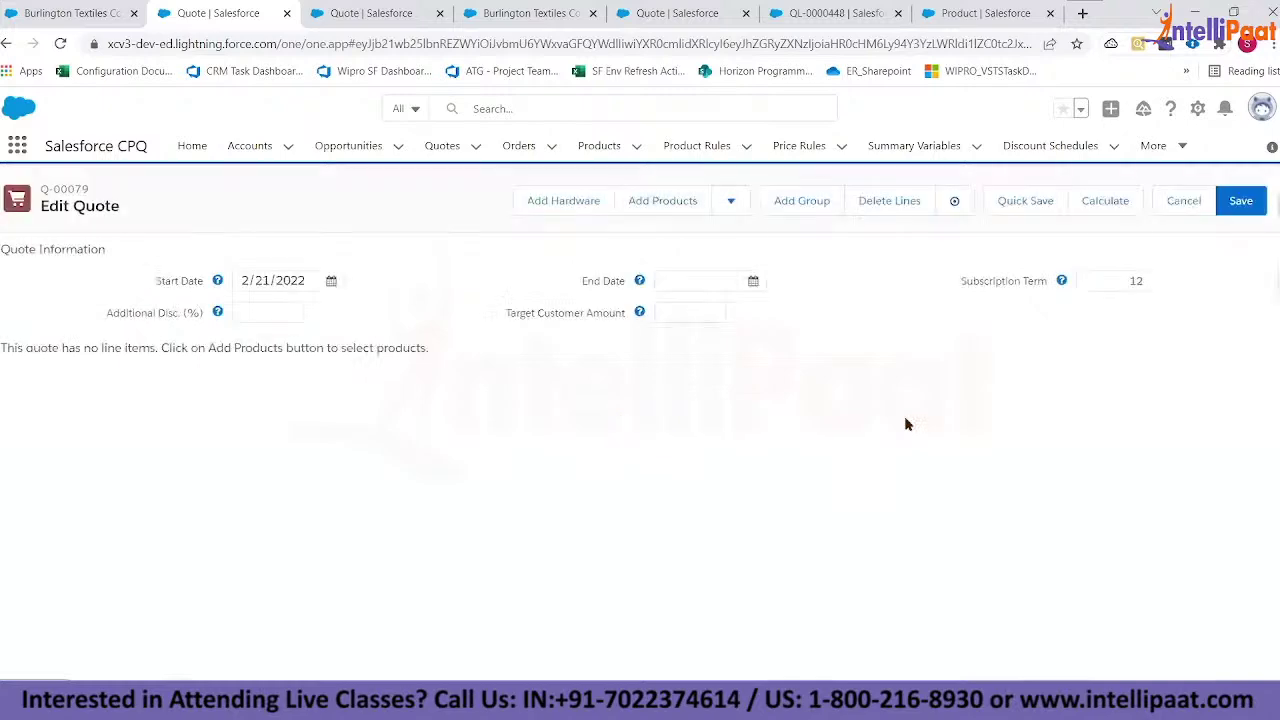
# - Search products for "camer", add Digital Camera with SD Card 64GB, Doorbell Camera and Home Security Monitoring, and save the quote lines
pyautogui.click(670, 203)
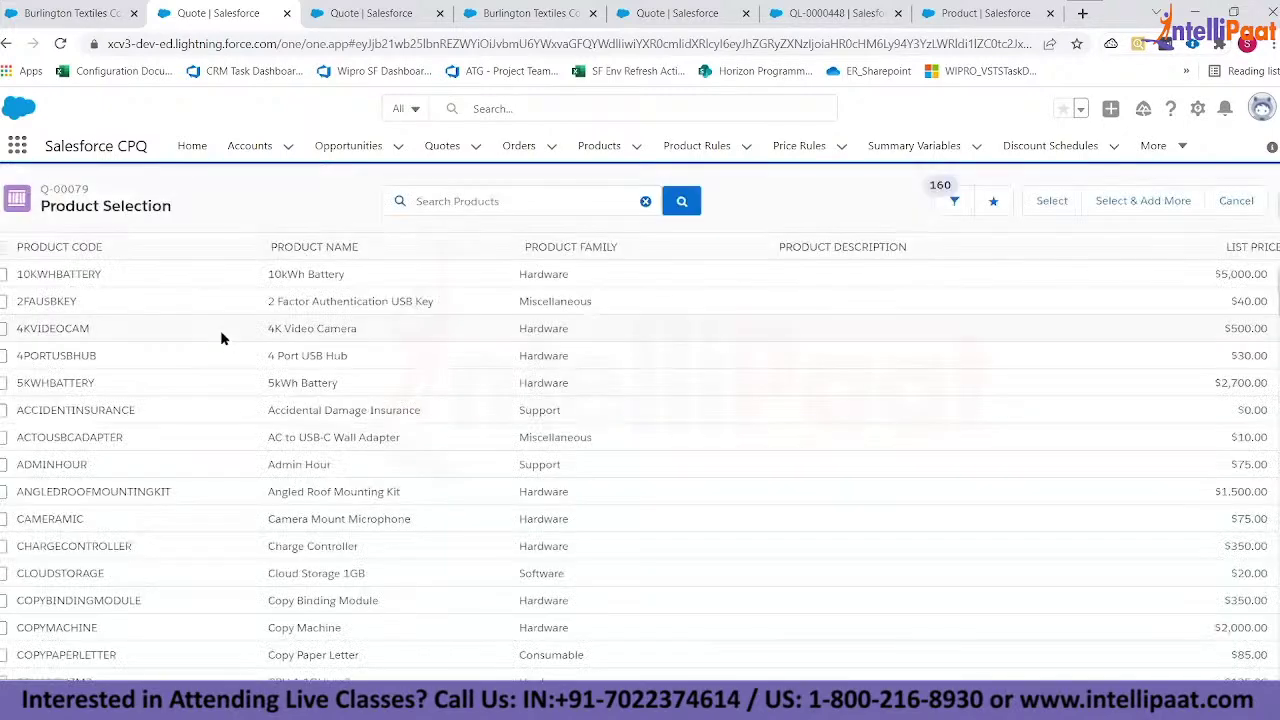
pyautogui.scroll(-2, 222, 338)
pyautogui.click(508, 203)
pyautogui.write('camer')
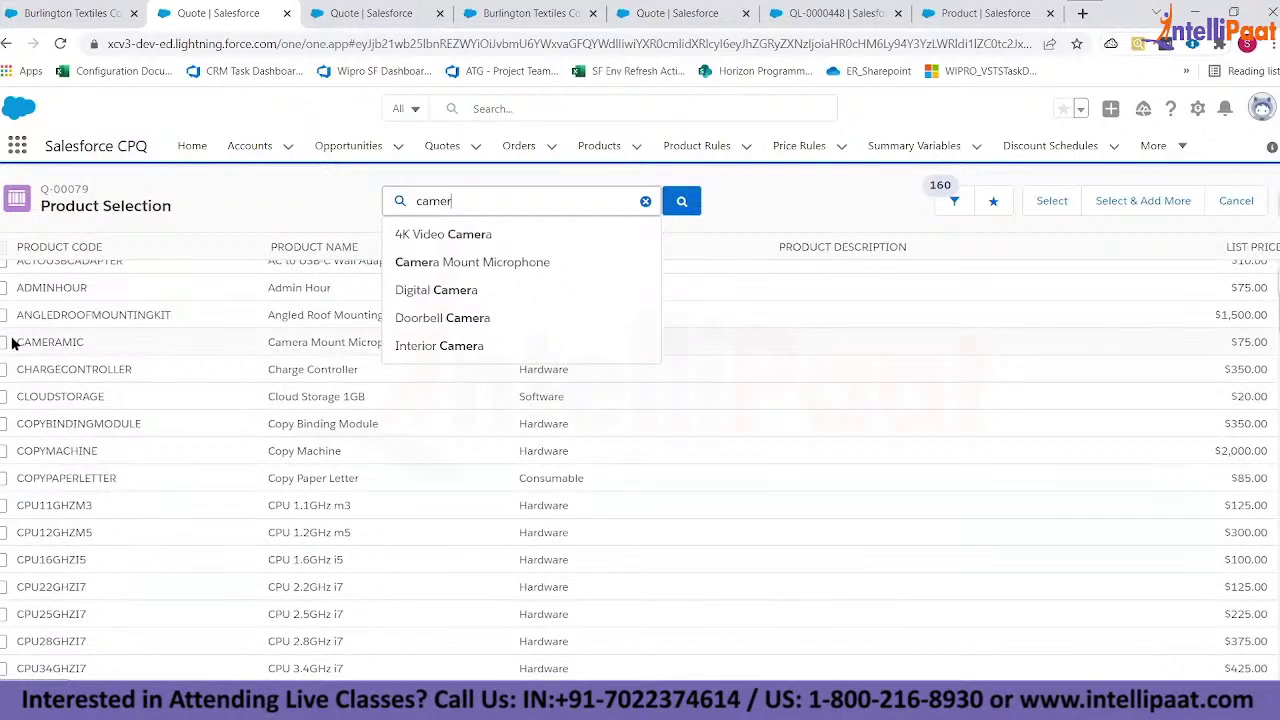
pyautogui.click(392, 290)
pyautogui.click(6, 274)
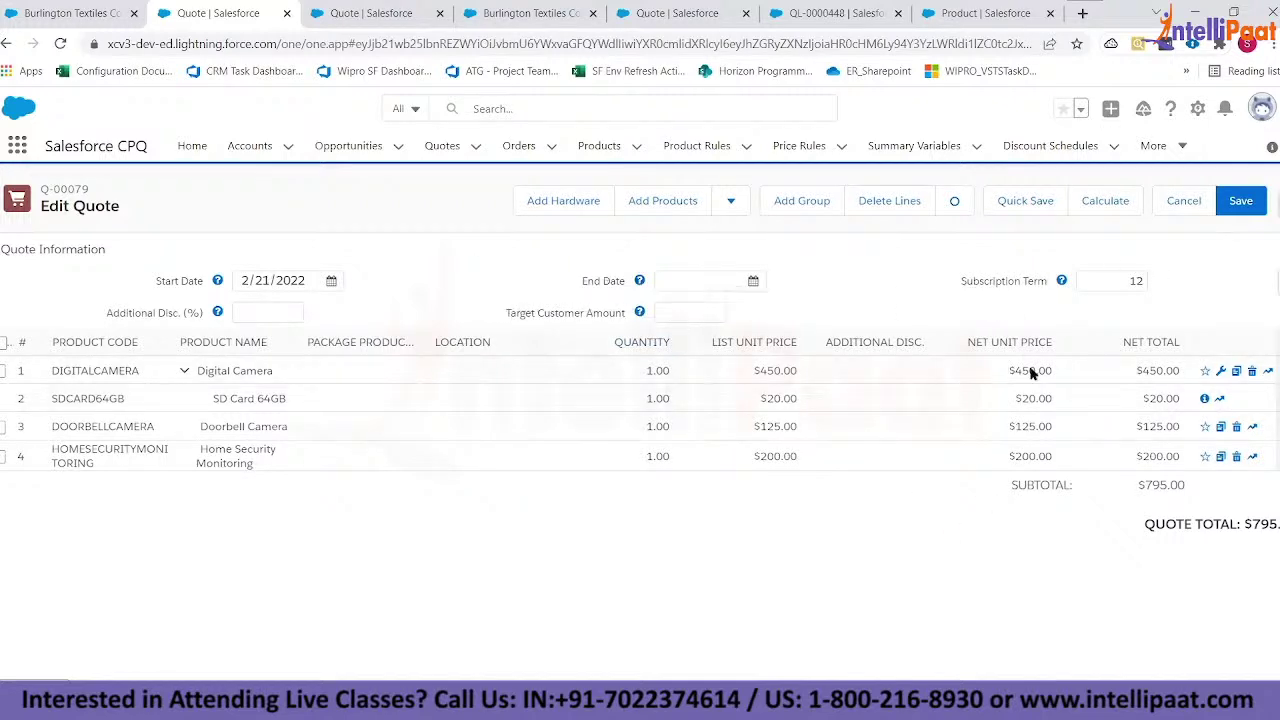
pyautogui.click(1240, 203)
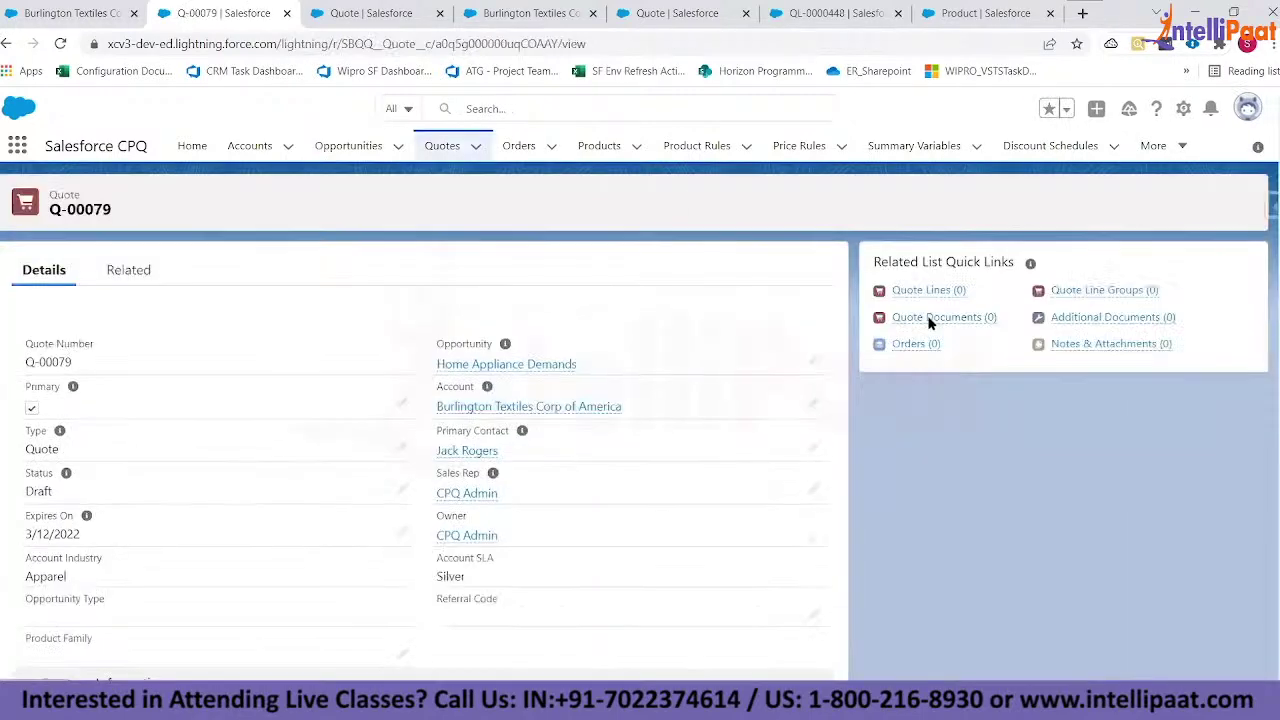
# - Check the saved quote's related Quote Documents list and its contract and billing information
pyautogui.moveTo(930, 320)
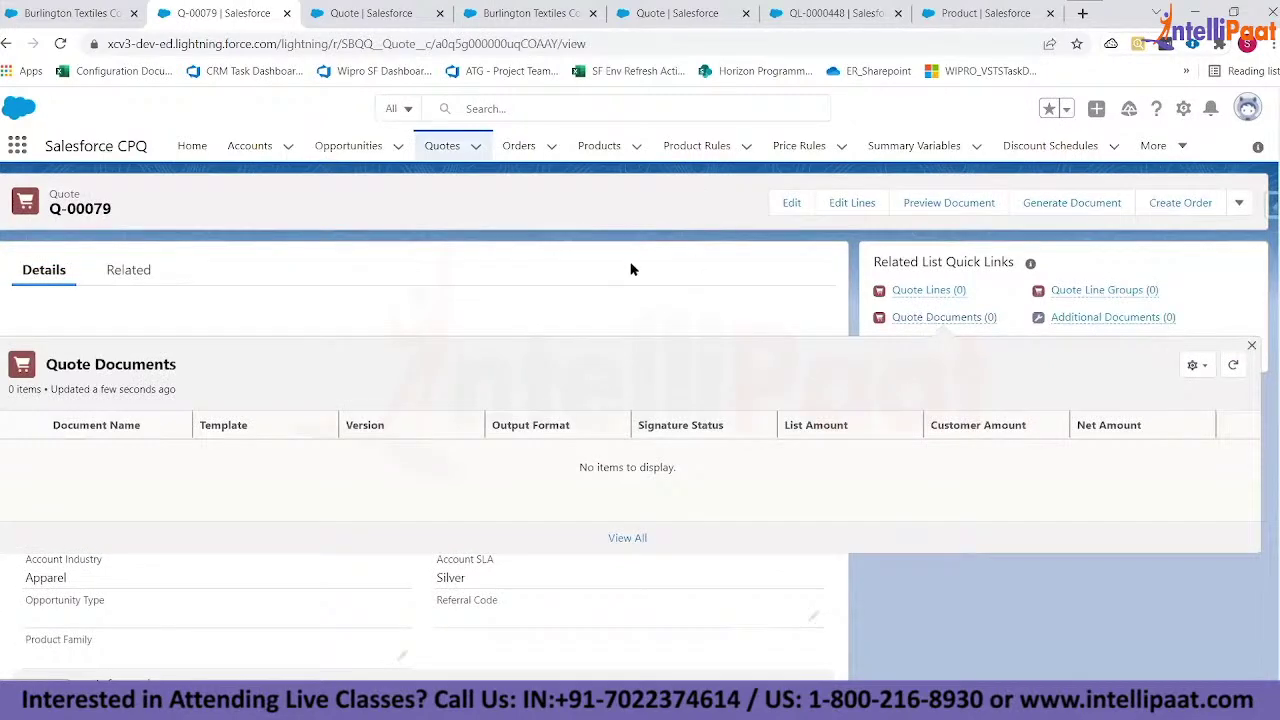
pyautogui.scroll(-3, 630, 268)
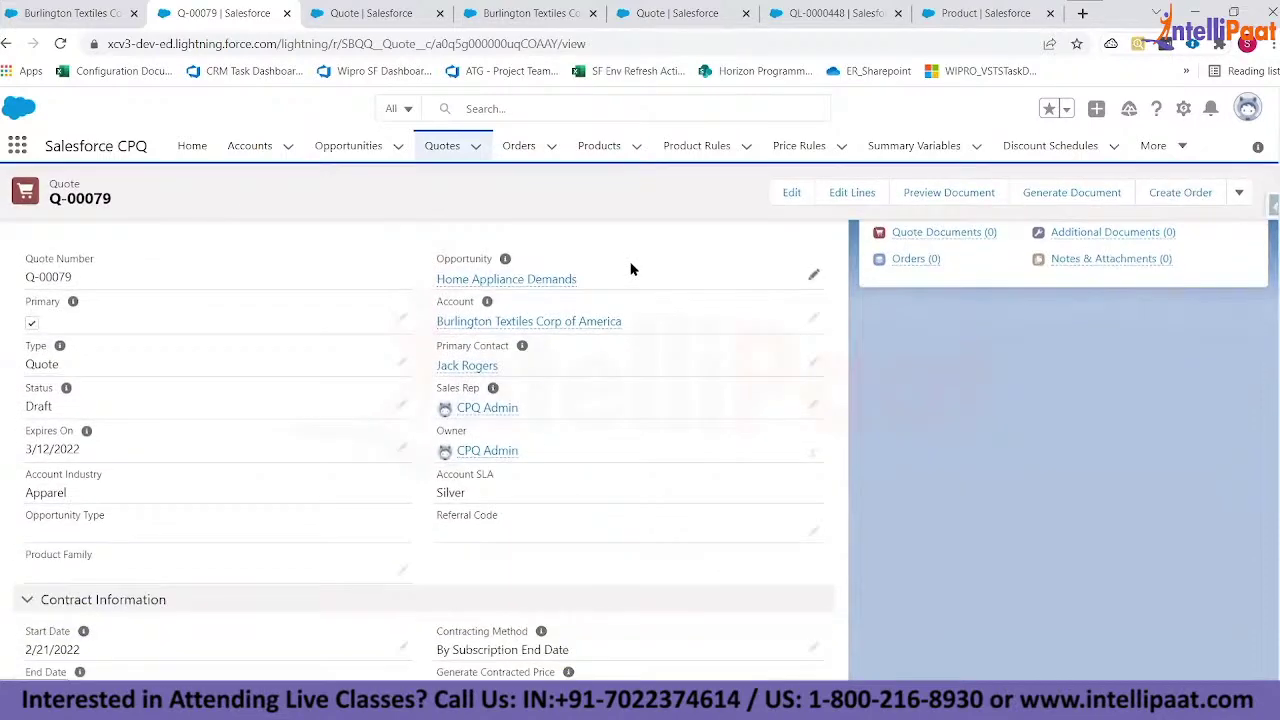
pyautogui.scroll(-1, 630, 268)
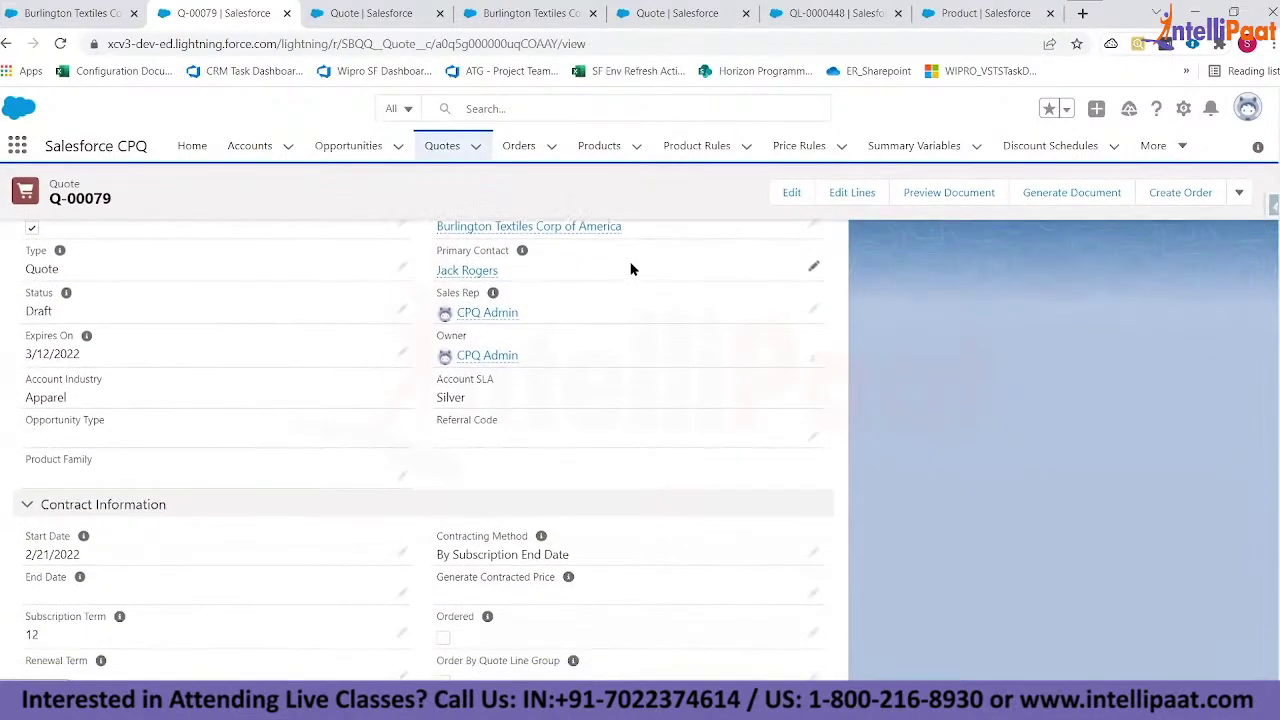
pyautogui.scroll(-3, 630, 268)
pyautogui.scroll(-2, 630, 269)
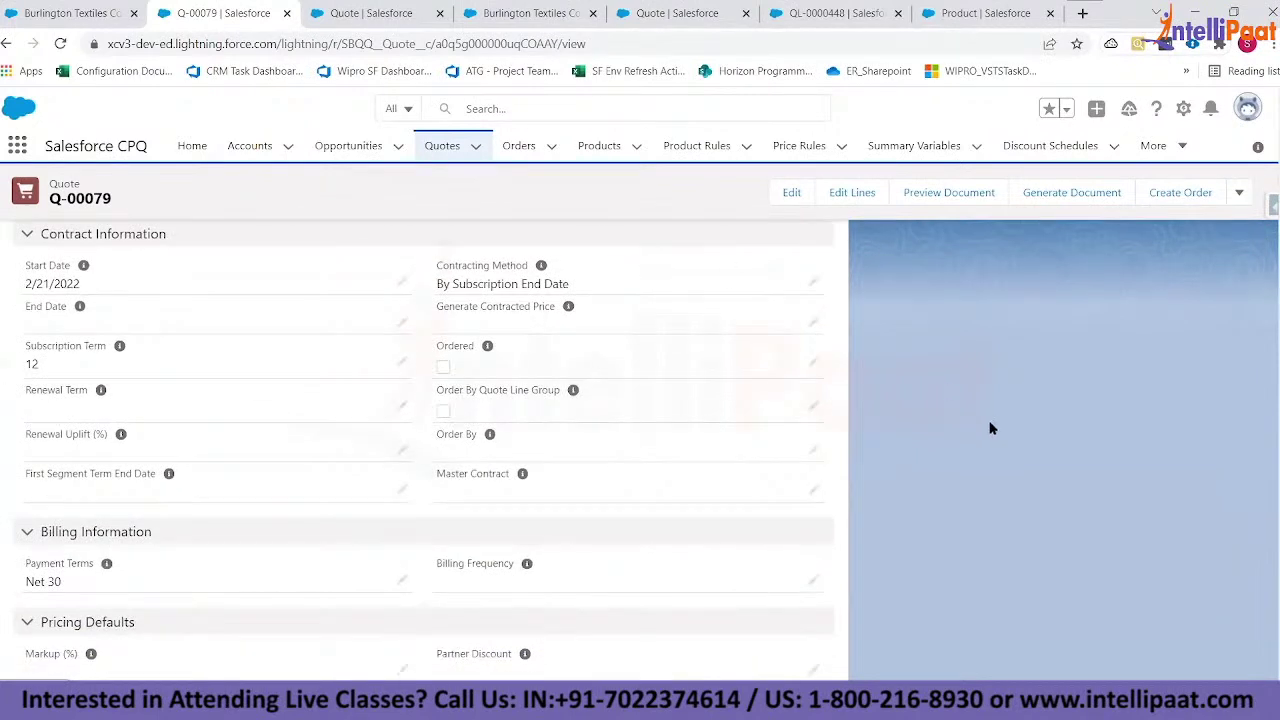
pyautogui.scroll(5, 992, 426)
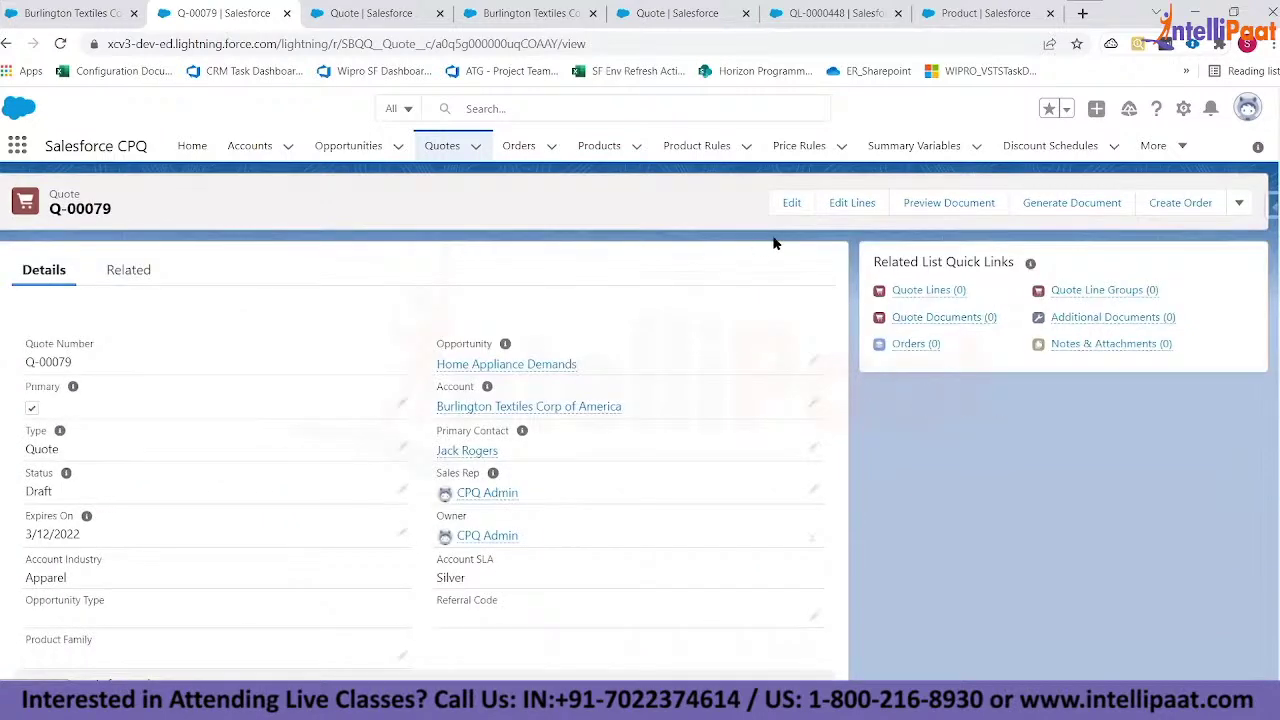
# - Preview the quote document and examine its cover page and the proposal header with its date and expiry on page 2
pyautogui.click(970, 206)
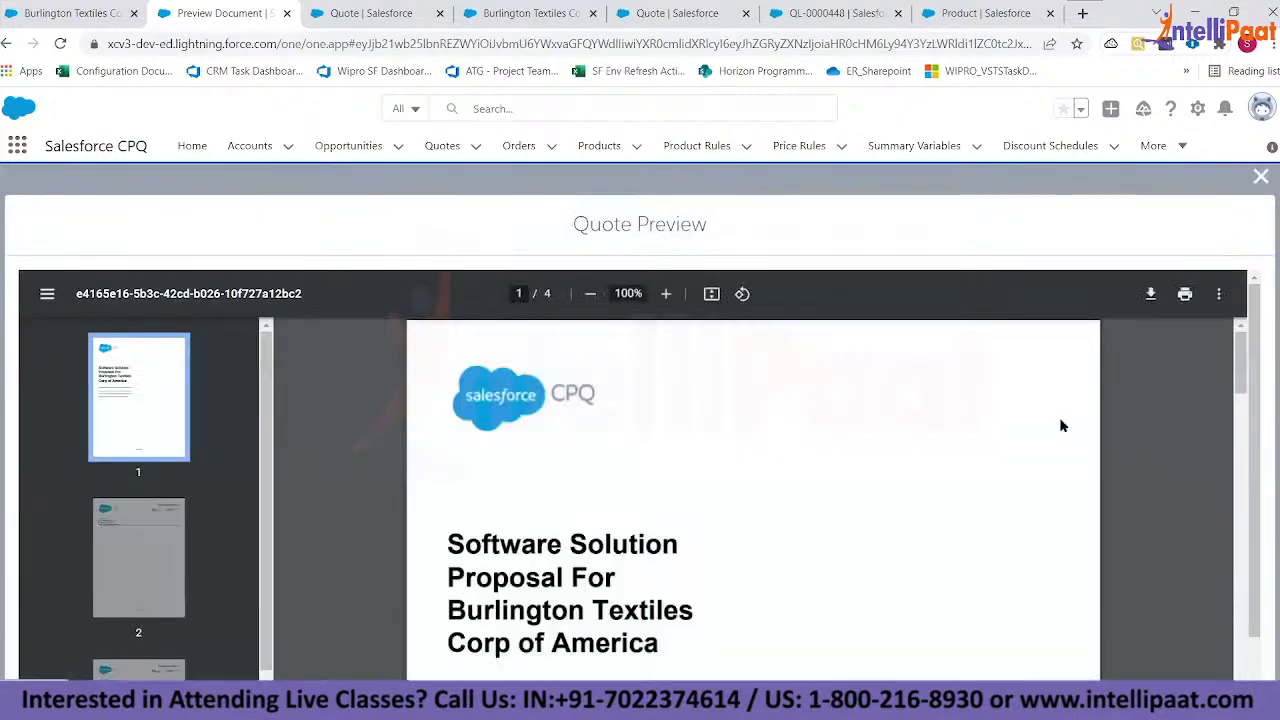
pyautogui.scroll(-3, 744, 556)
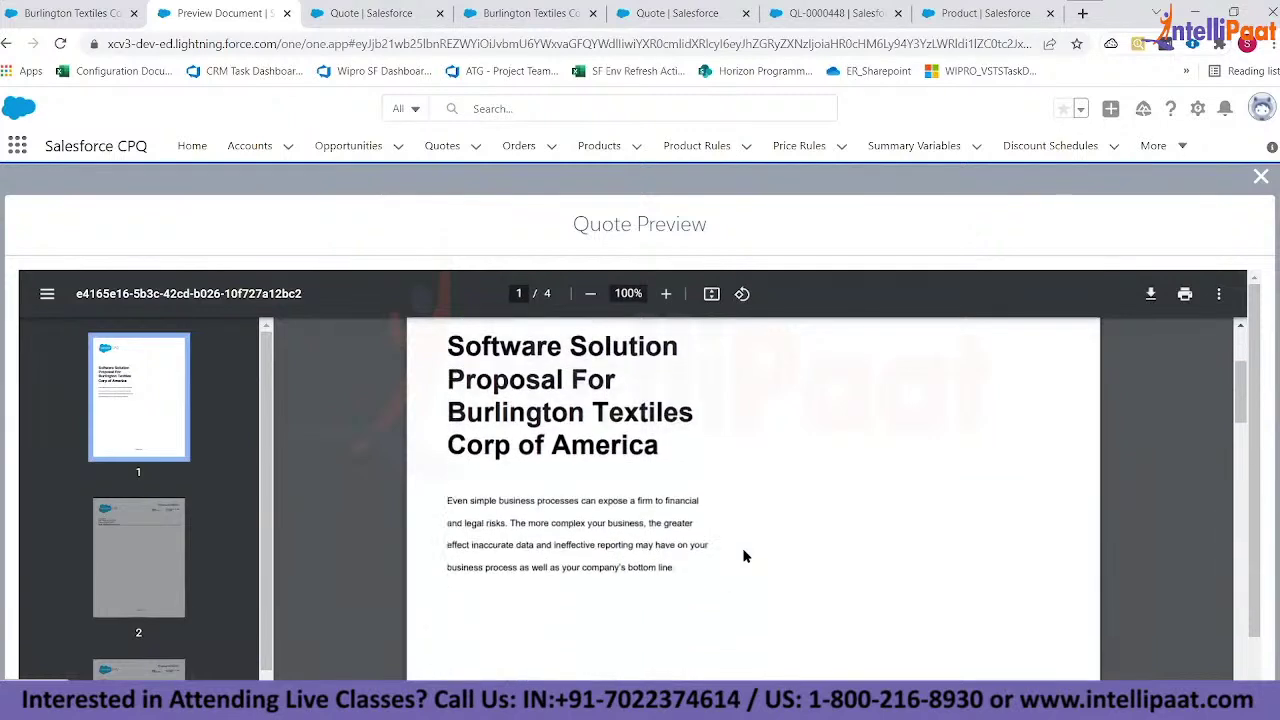
pyautogui.scroll(-9, 744, 556)
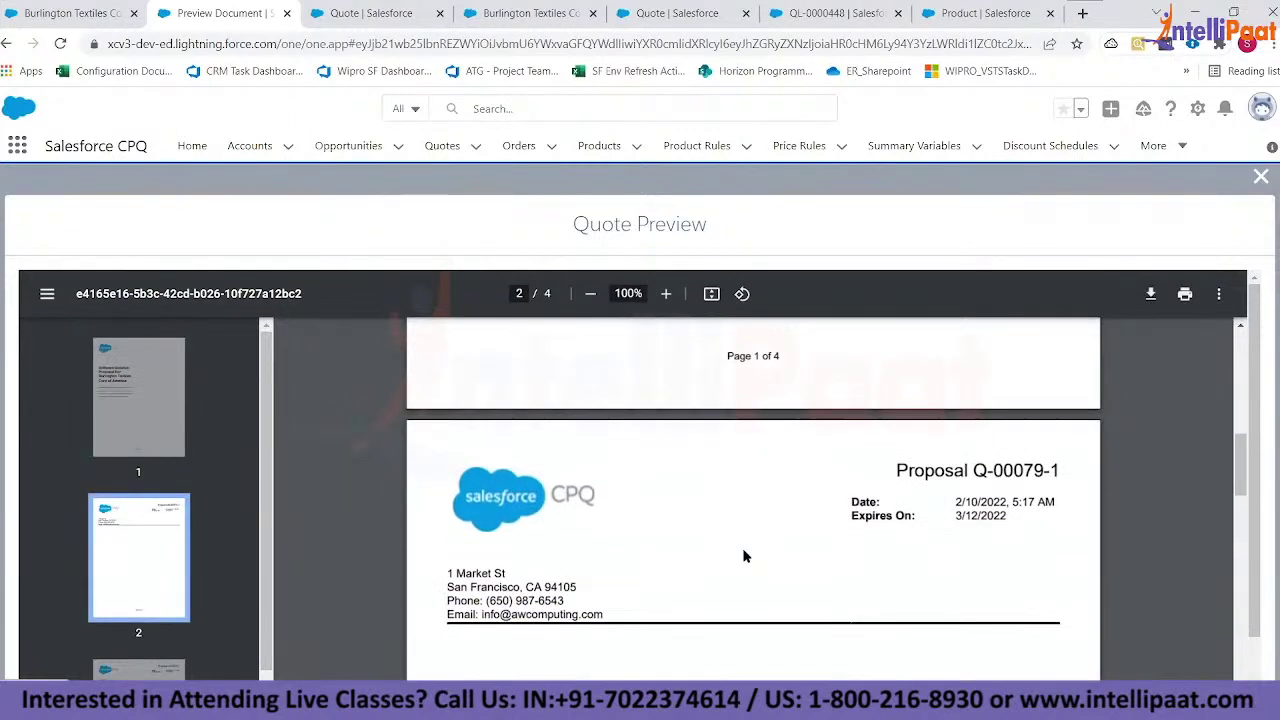
pyautogui.scroll(-1, 744, 556)
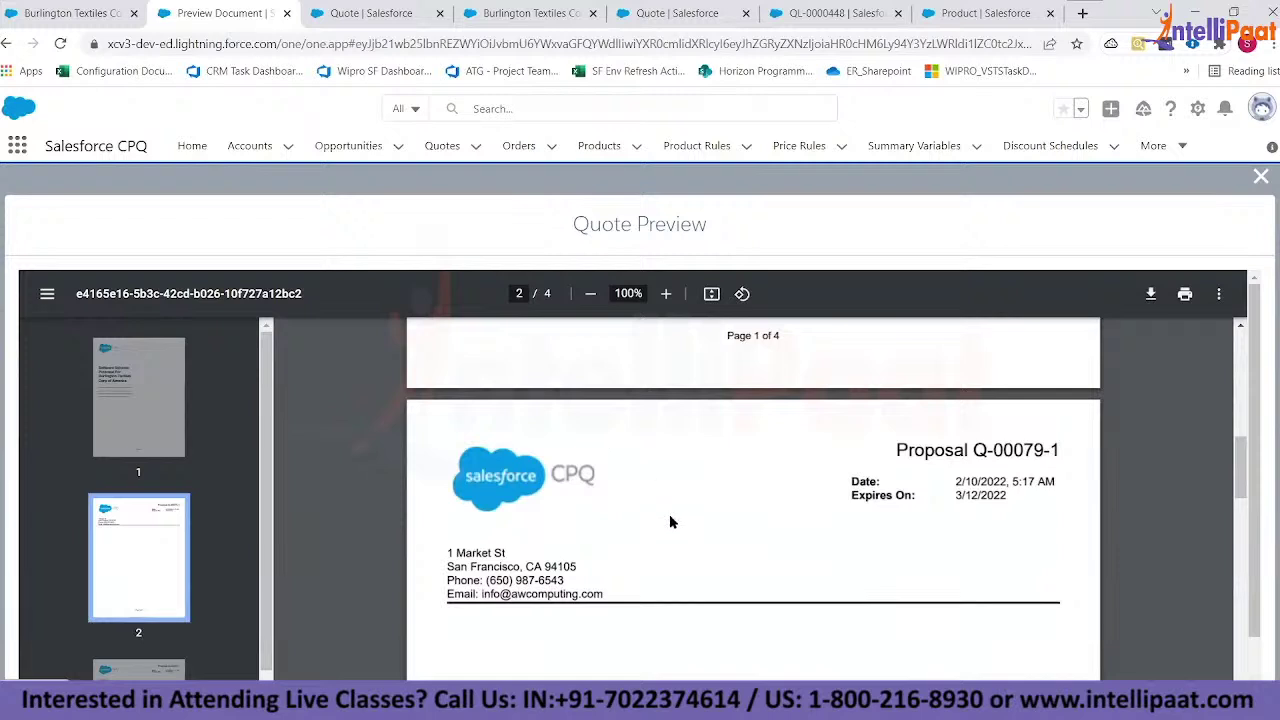
pyautogui.scroll(-1, 670, 543)
pyautogui.scroll(-1, 590, 495)
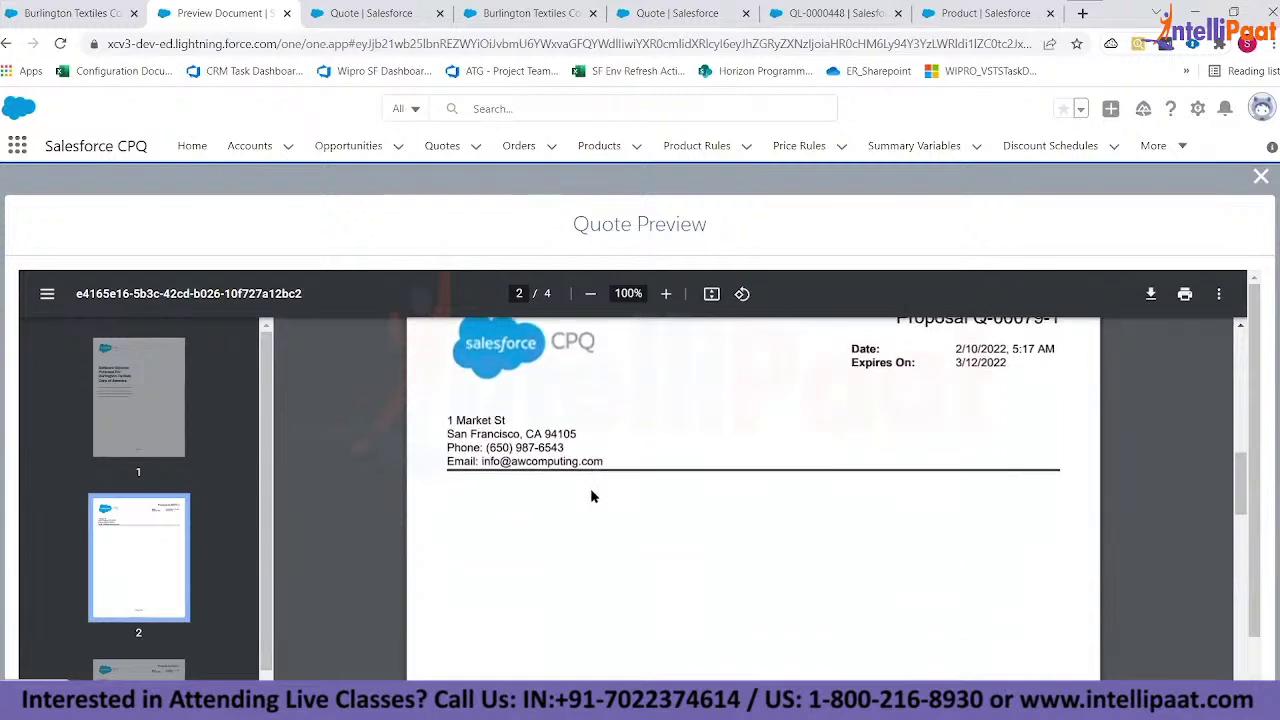
pyautogui.scroll(1, 990, 370)
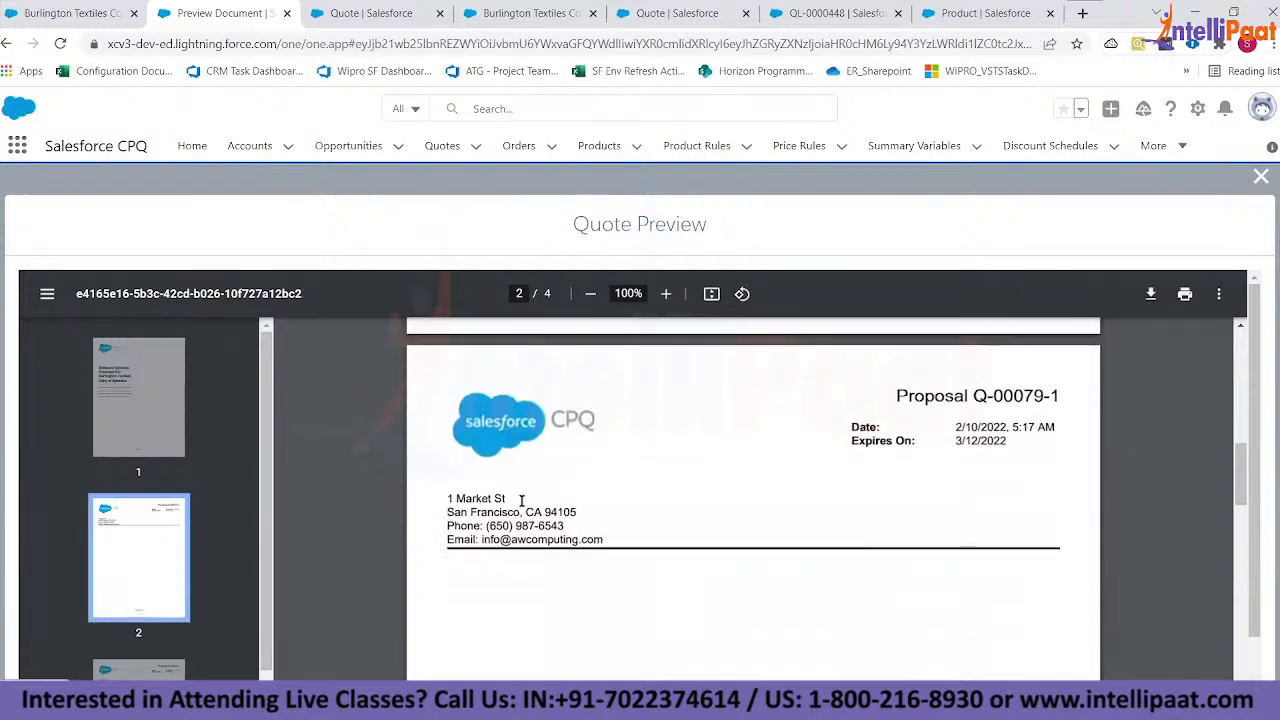
pyautogui.scroll(-1, 534, 527)
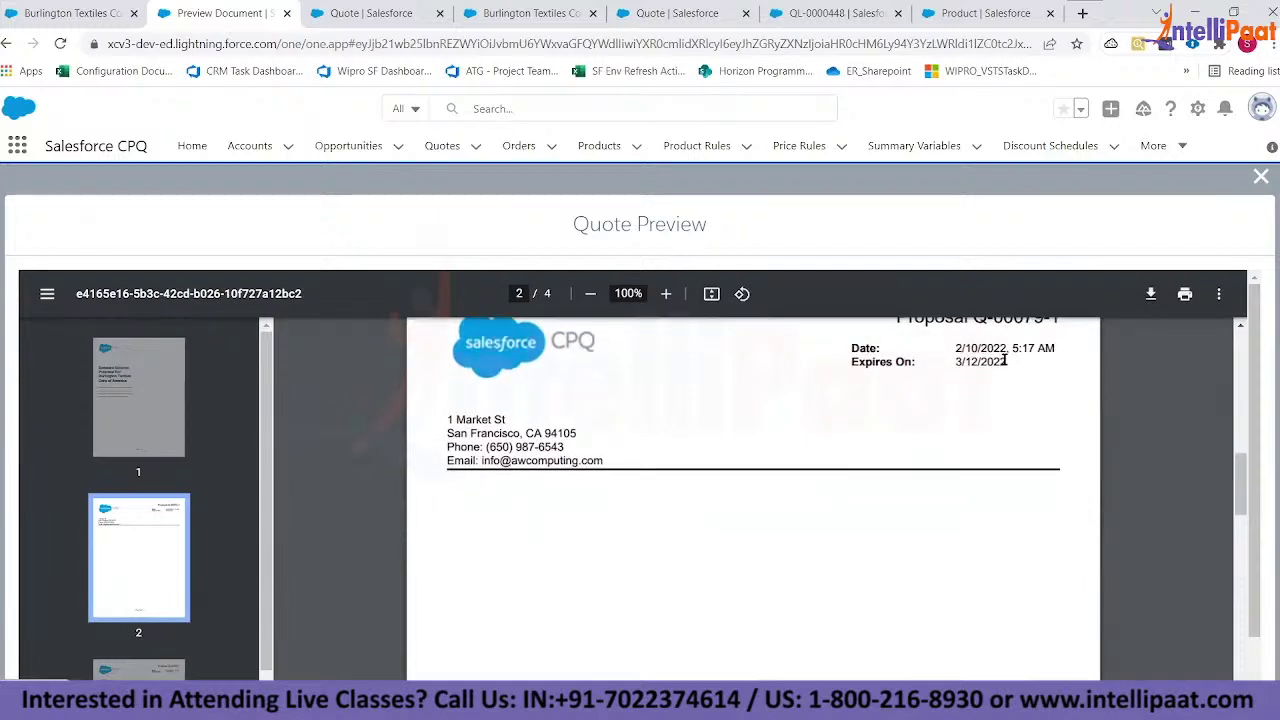
pyautogui.scroll(-10, 823, 537)
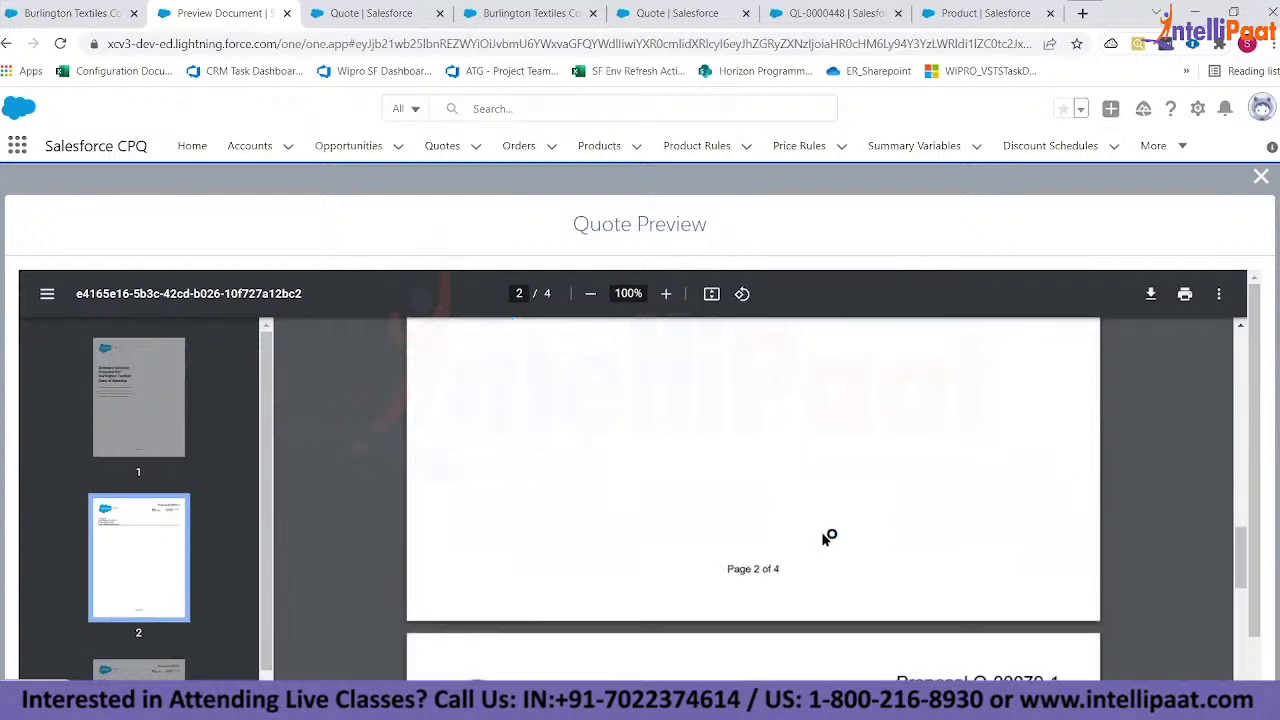
# - Examine page 3 of the quote preview, including the customer details and the One-Time and Subscription product tables
pyautogui.scroll(-4, 823, 537)
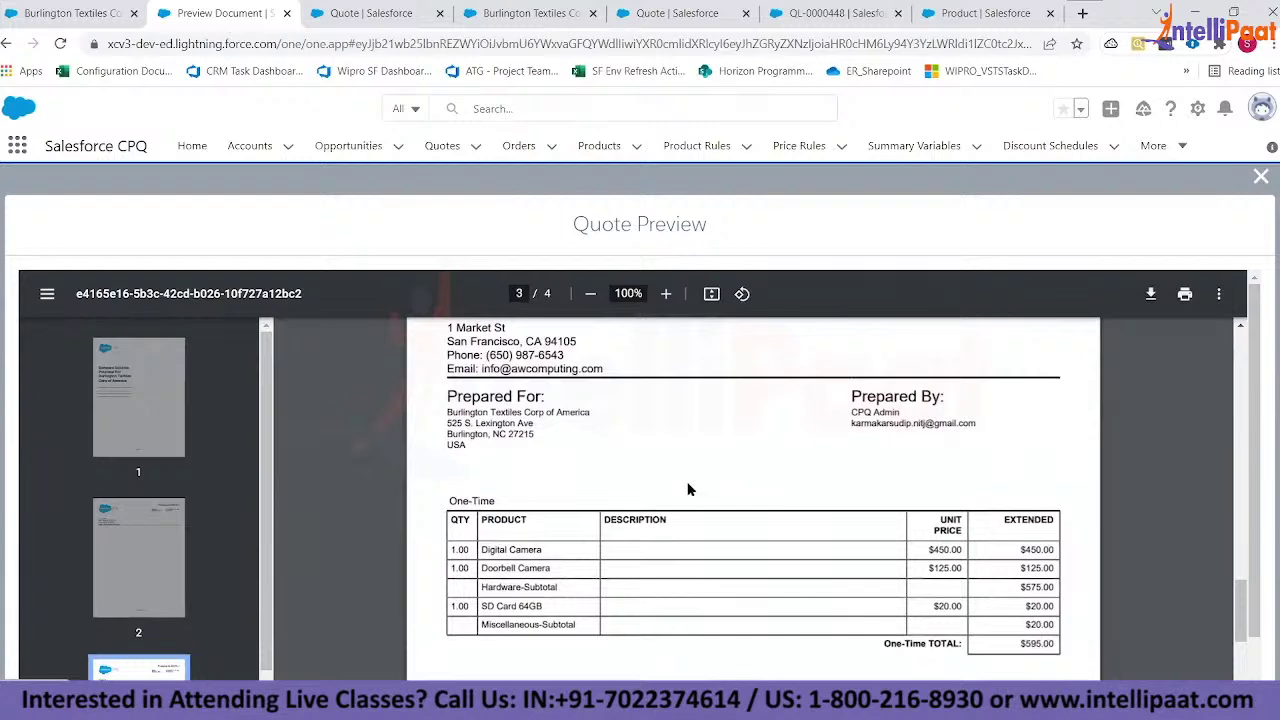
pyautogui.scroll(1, 607, 457)
pyautogui.scroll(-1, 607, 457)
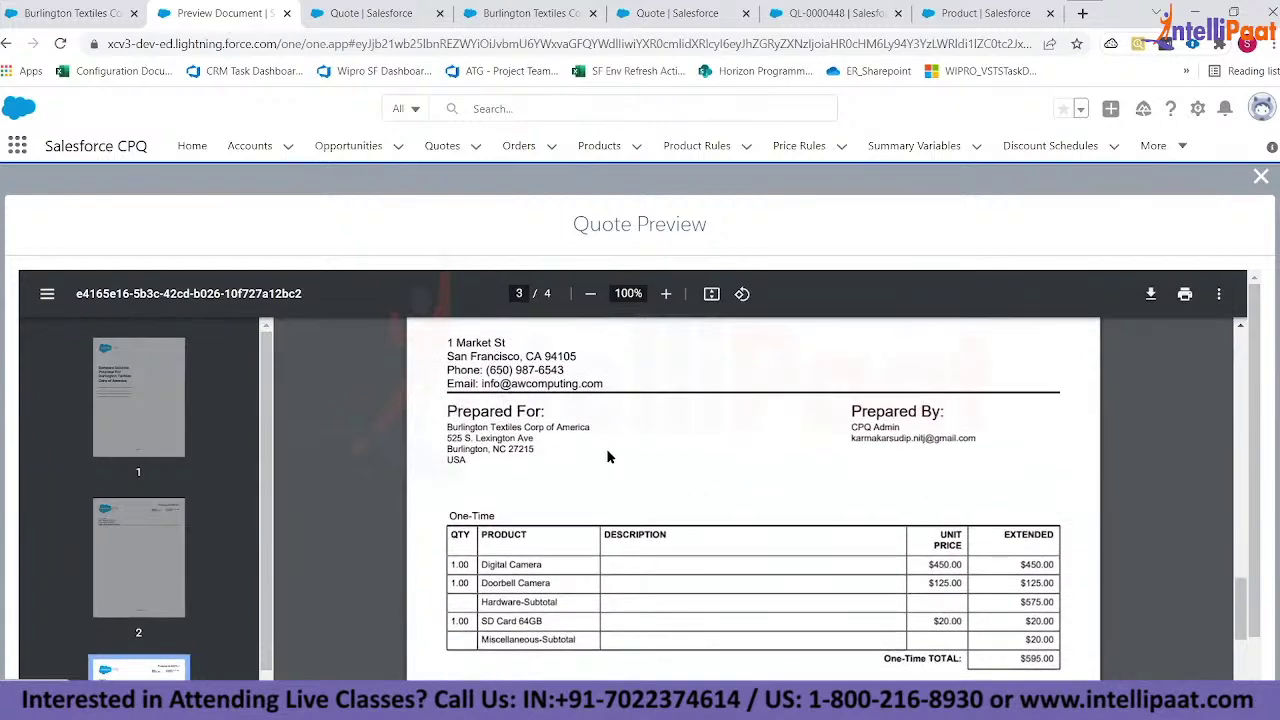
pyautogui.scroll(-1, 607, 457)
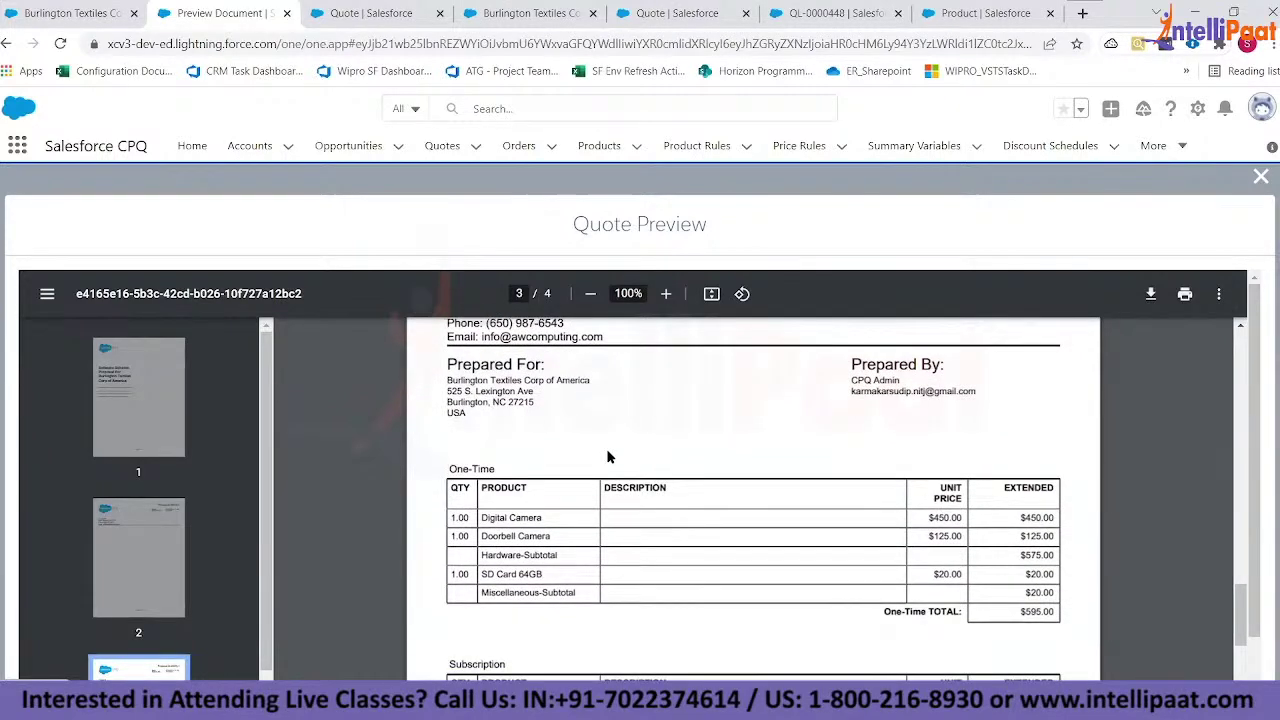
pyautogui.scroll(-1, 607, 457)
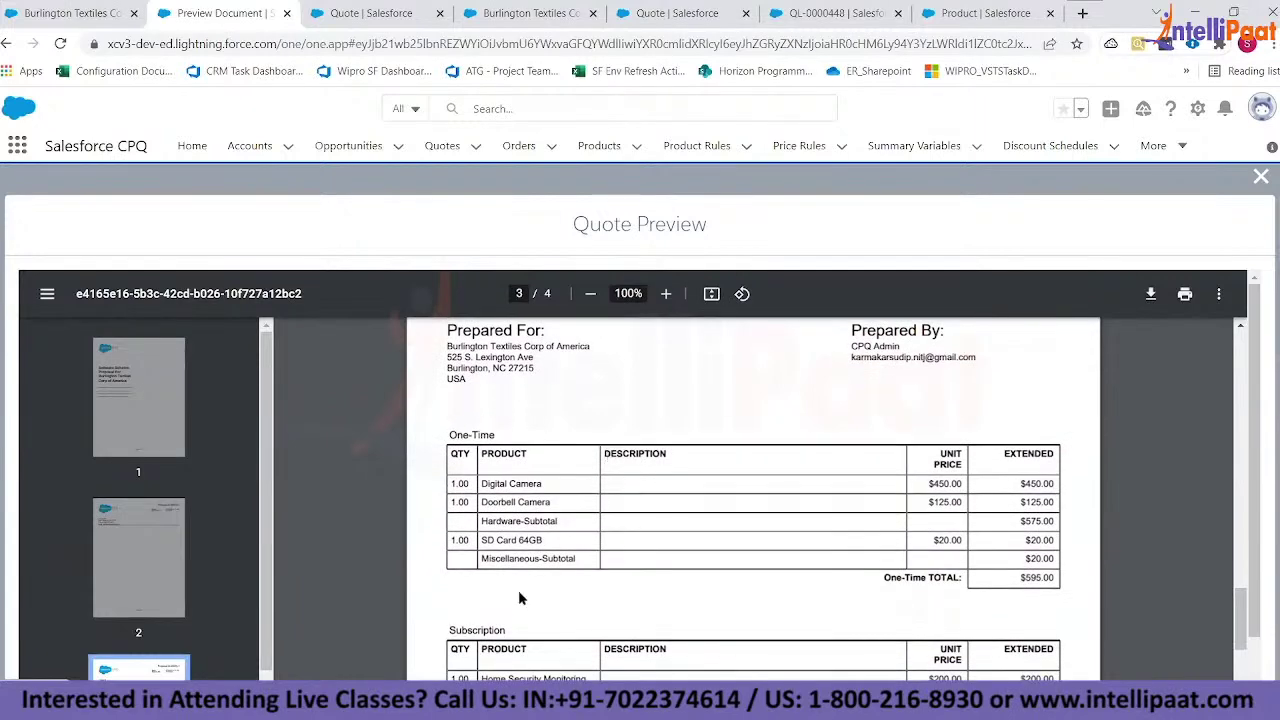
pyautogui.scroll(-1, 522, 598)
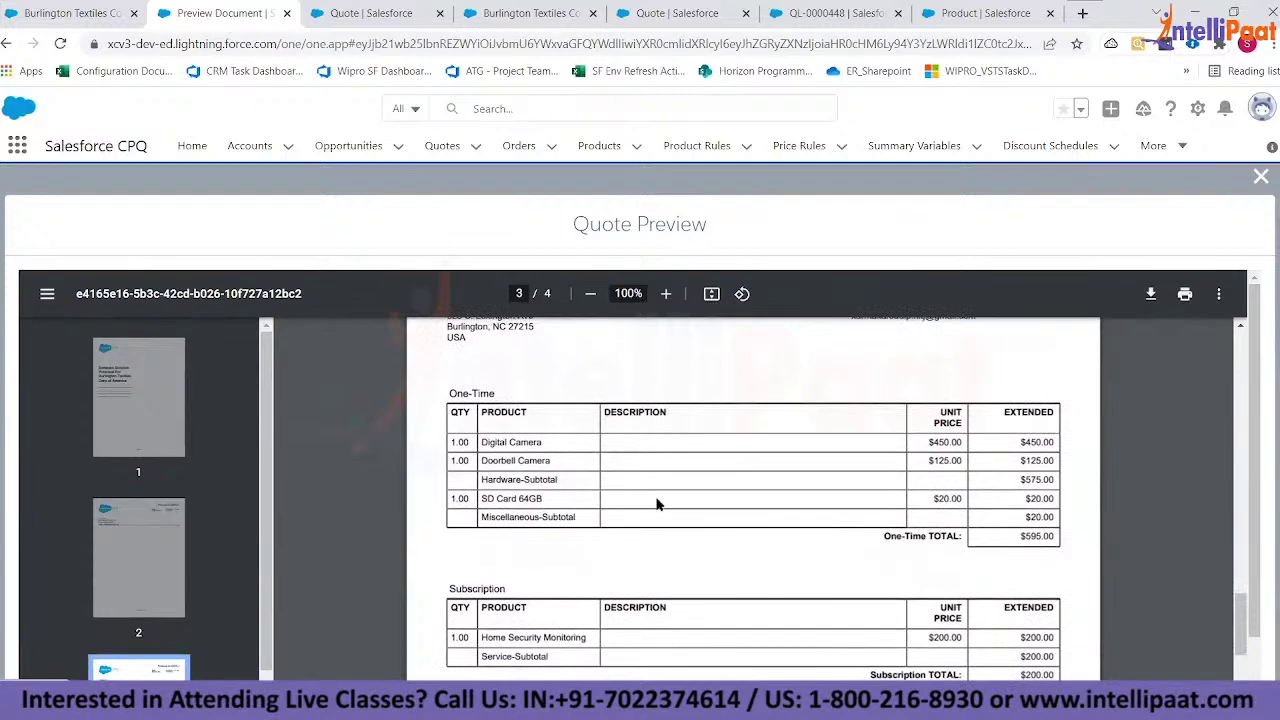
# - Review the subtotals and totals of the One-Time and Subscription tables on page 3 of the quote preview
pyautogui.scroll(1, 660, 505)
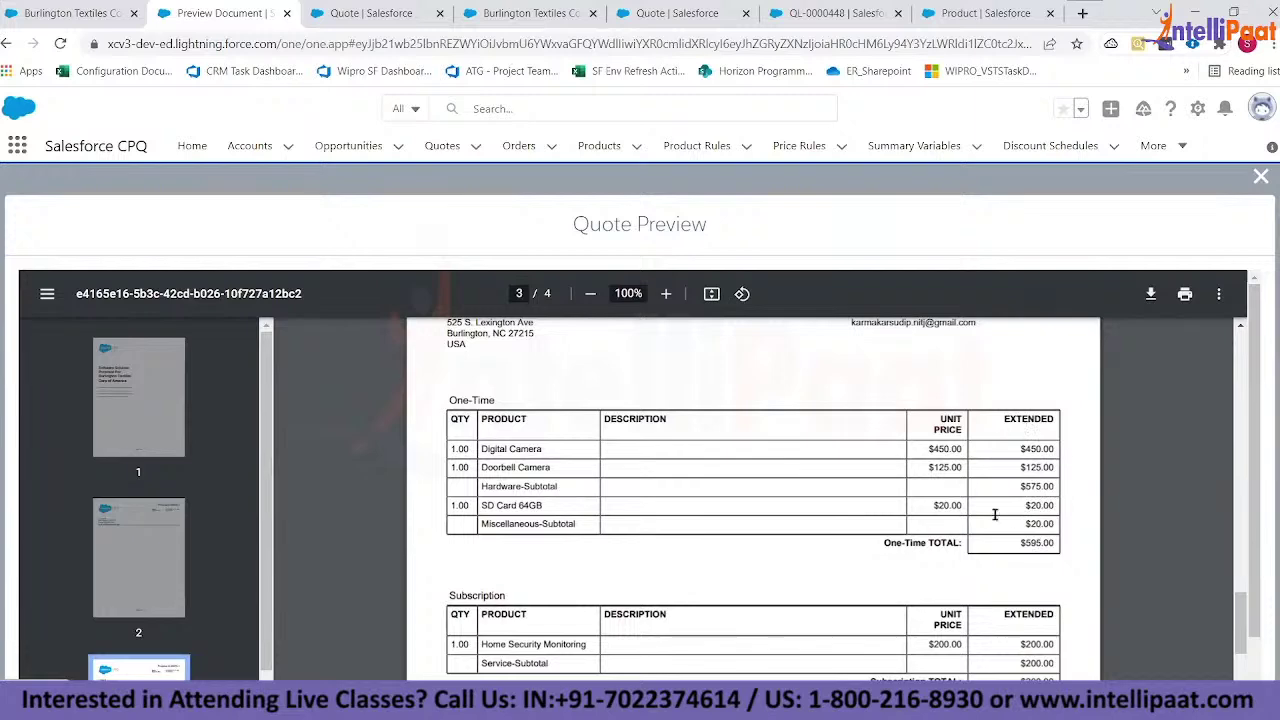
pyautogui.scroll(-1, 995, 514)
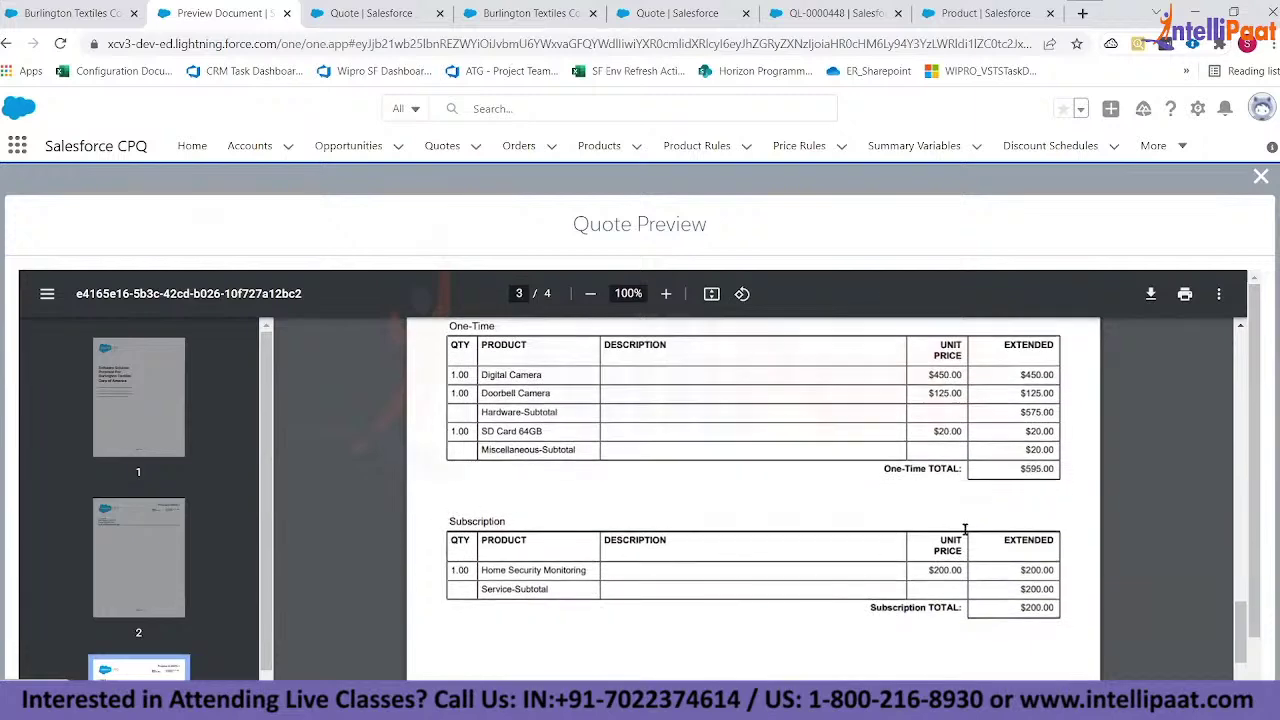
pyautogui.scroll(-1, 1013, 645)
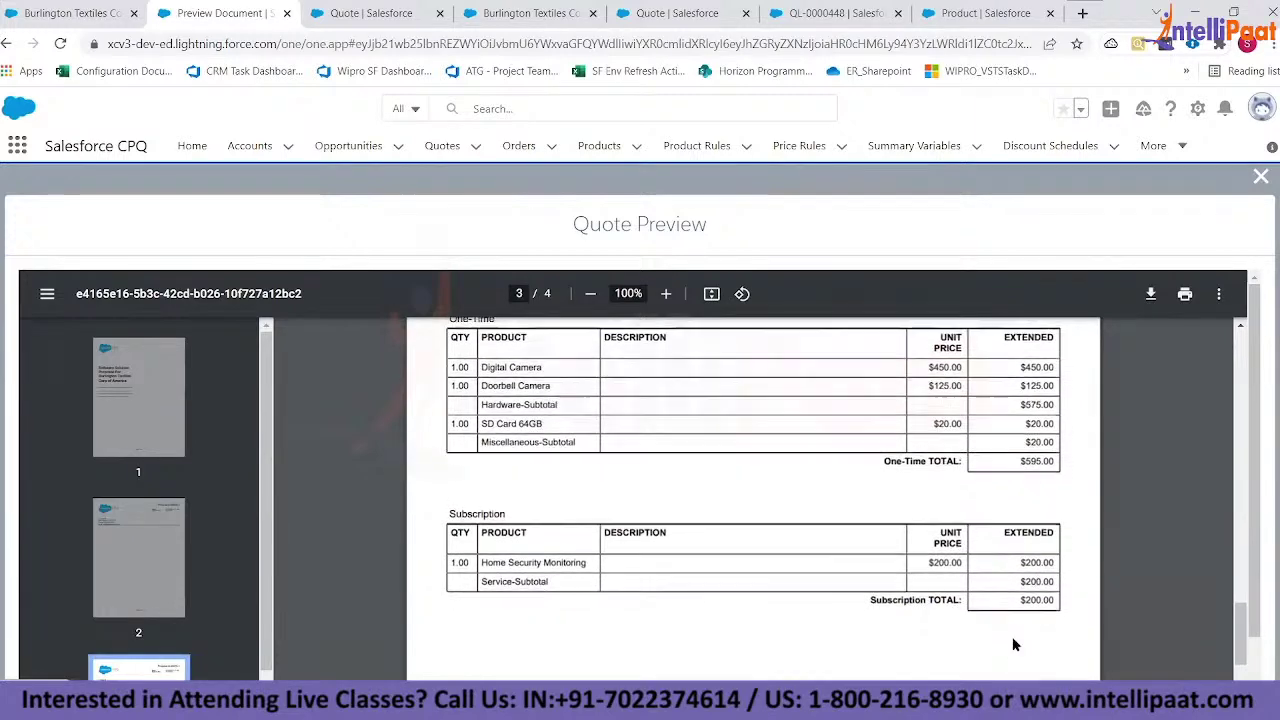
# - Read the Terms and Conditions and the signature block on page 4 of the quote preview
pyautogui.scroll(-5, 1013, 645)
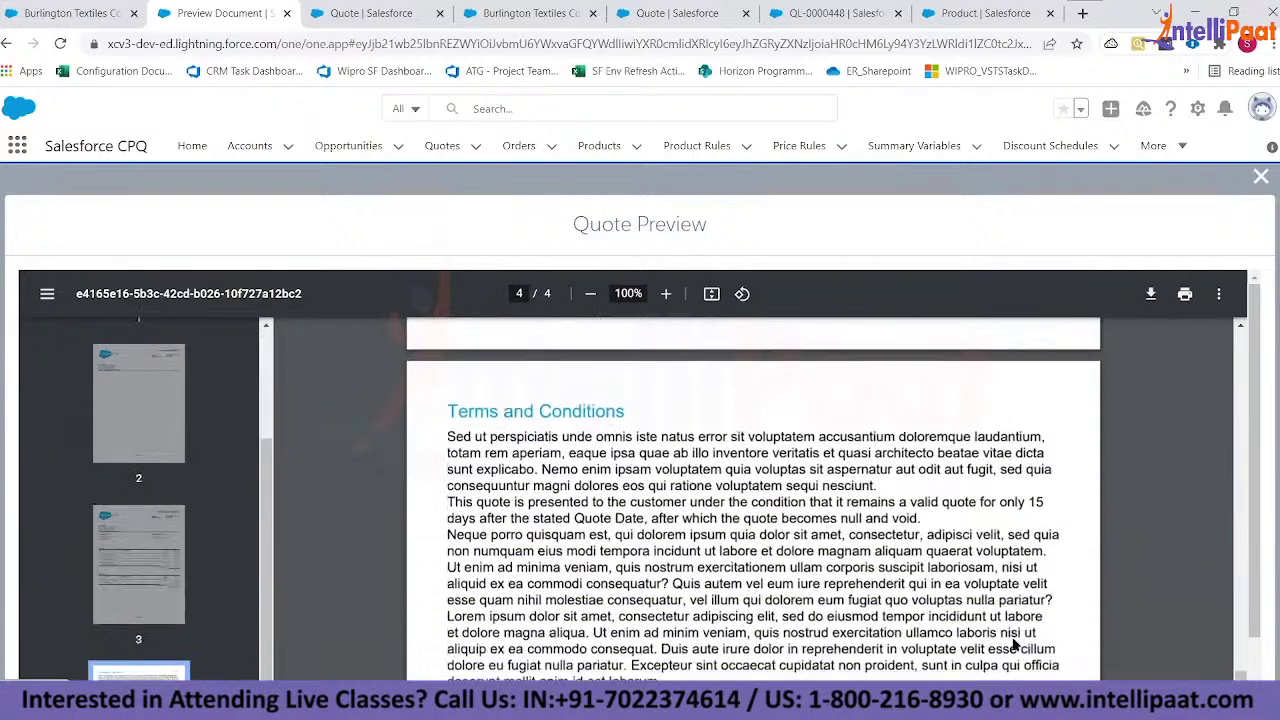
pyautogui.scroll(-1, 1013, 645)
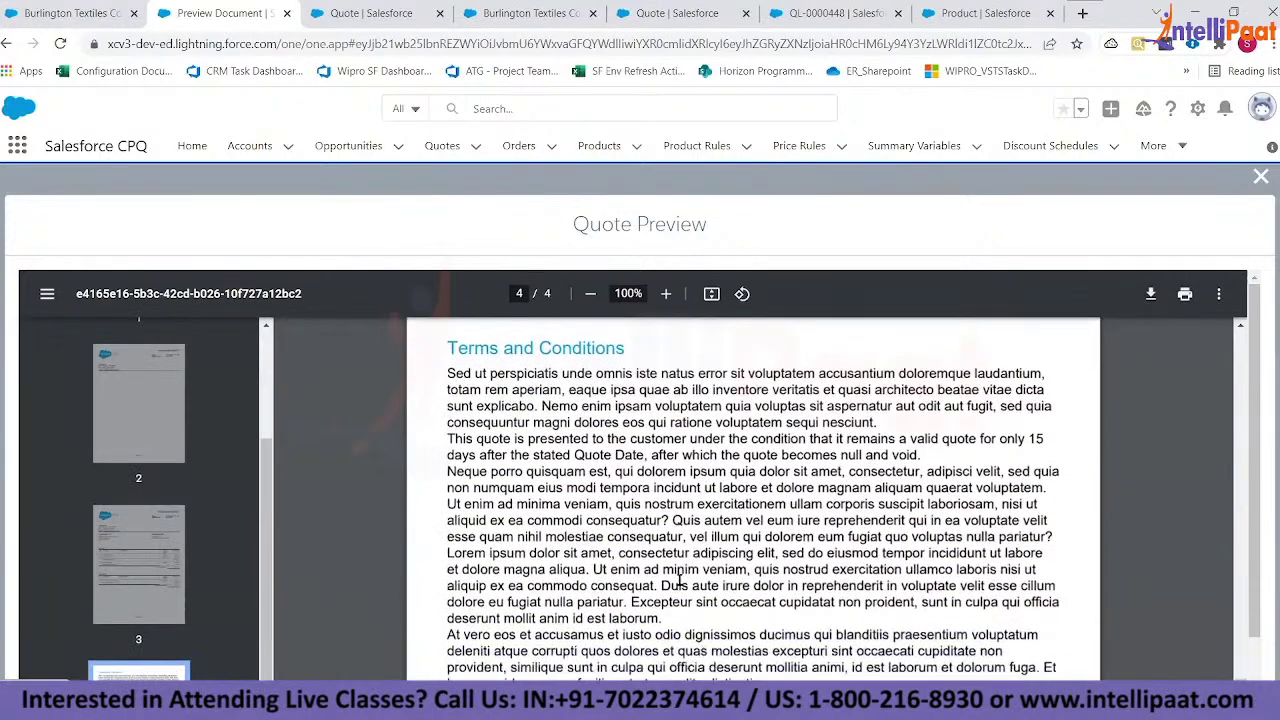
pyautogui.scroll(-1, 679, 579)
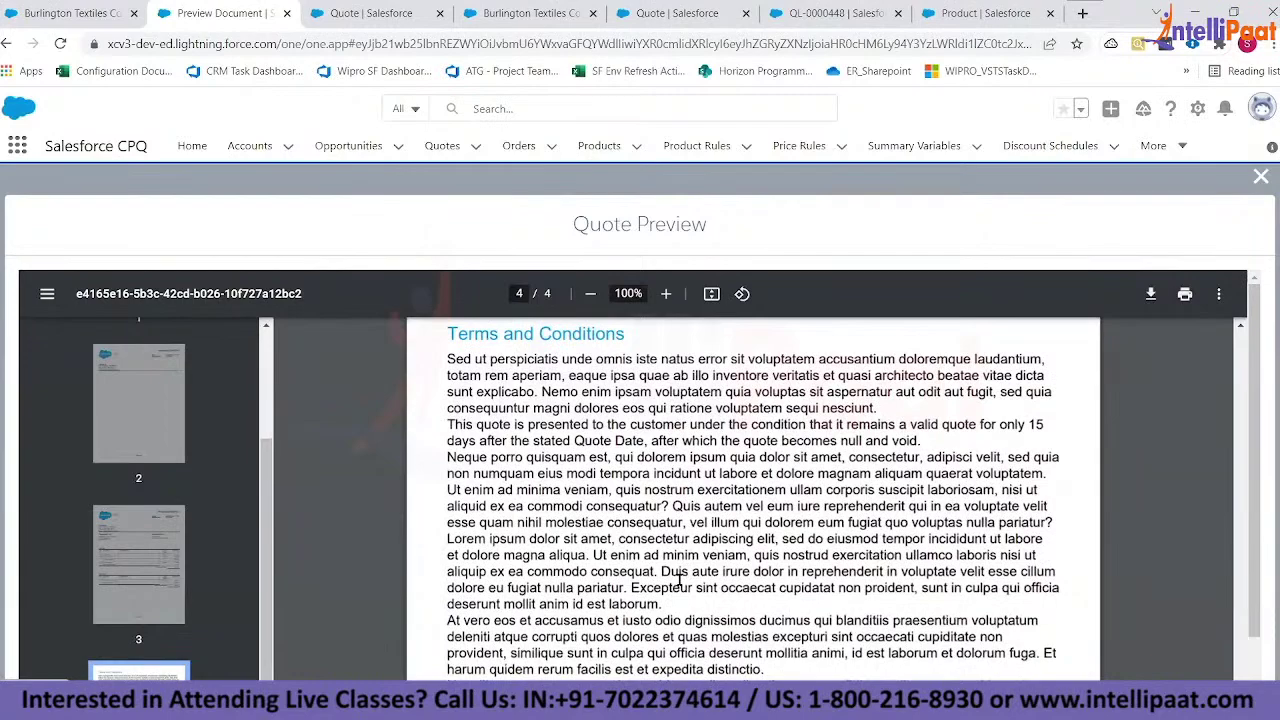
pyautogui.scroll(-3, 679, 579)
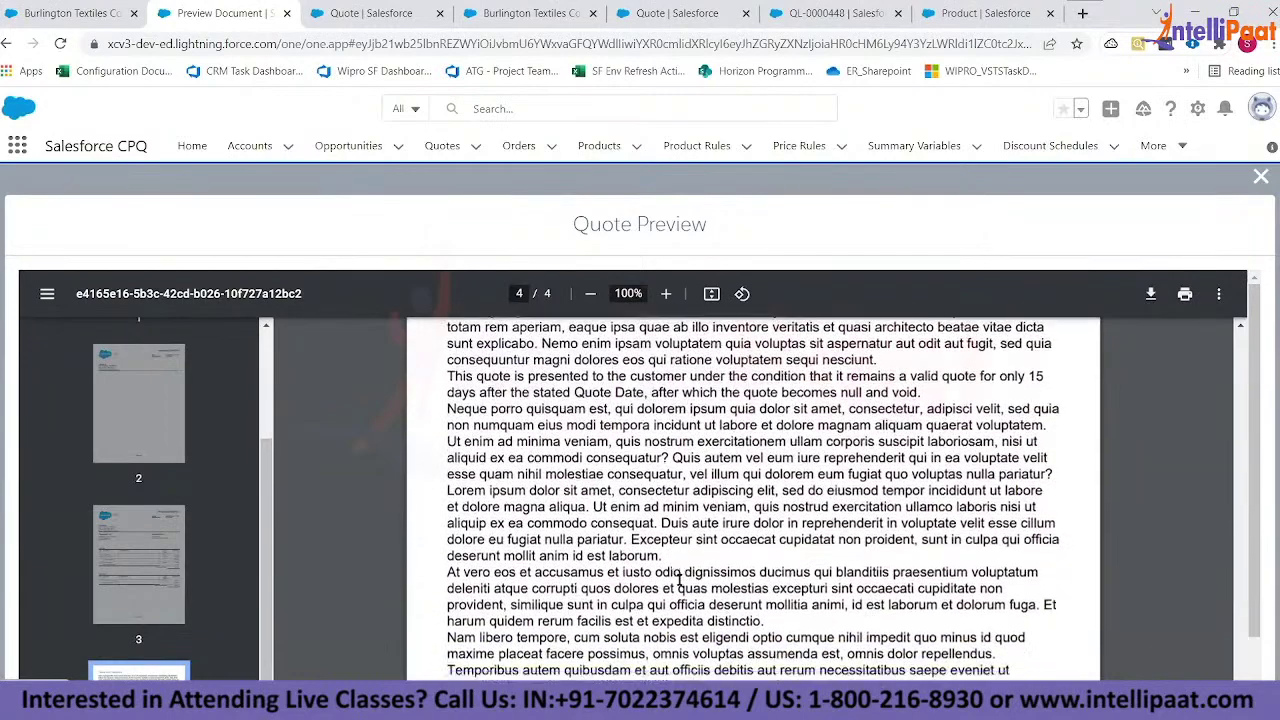
pyautogui.scroll(-4, 679, 579)
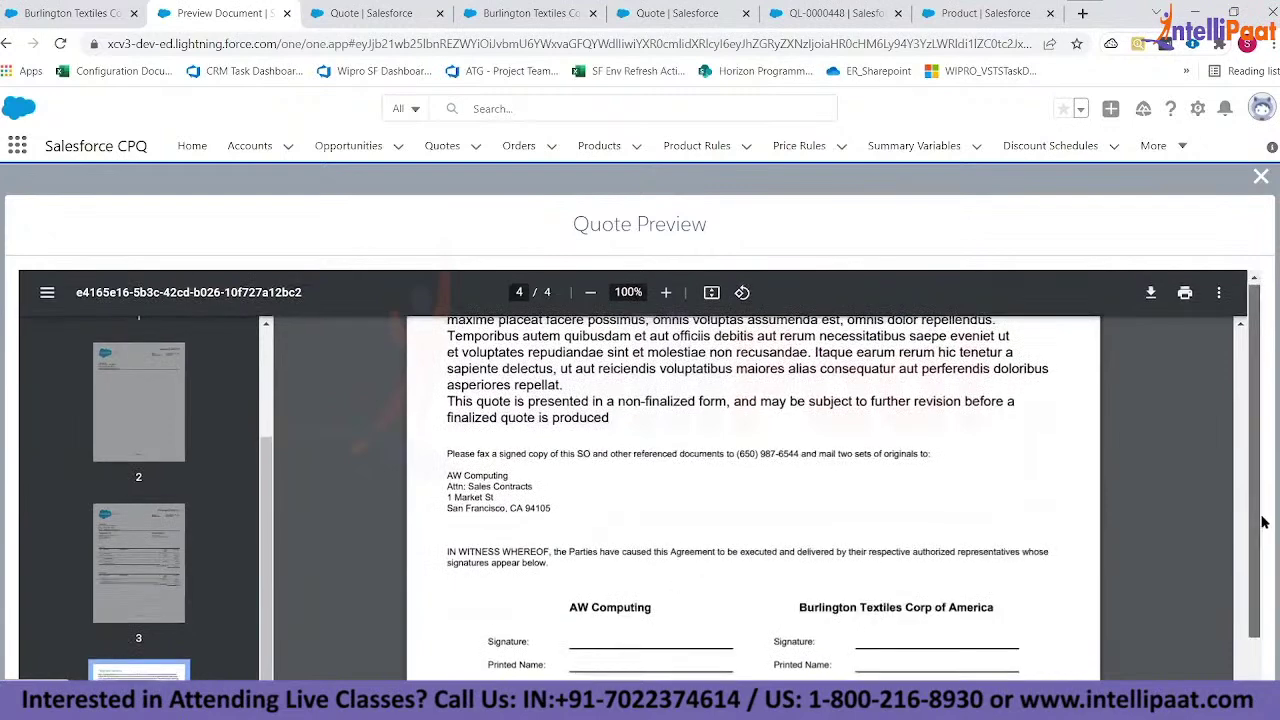
pyautogui.scroll(-2, 1262, 522)
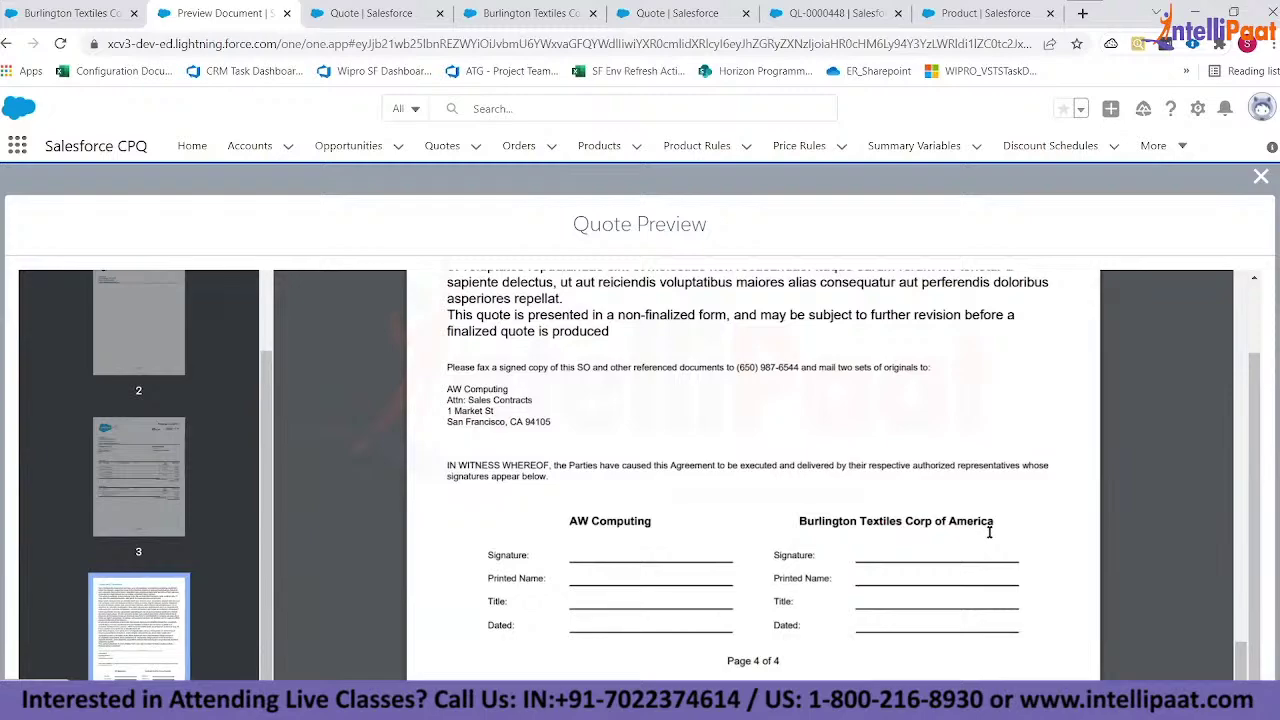
# - Recheck the proposal page and the closing terms and signature section, and close the quote preview
pyautogui.scroll(5, 989, 532)
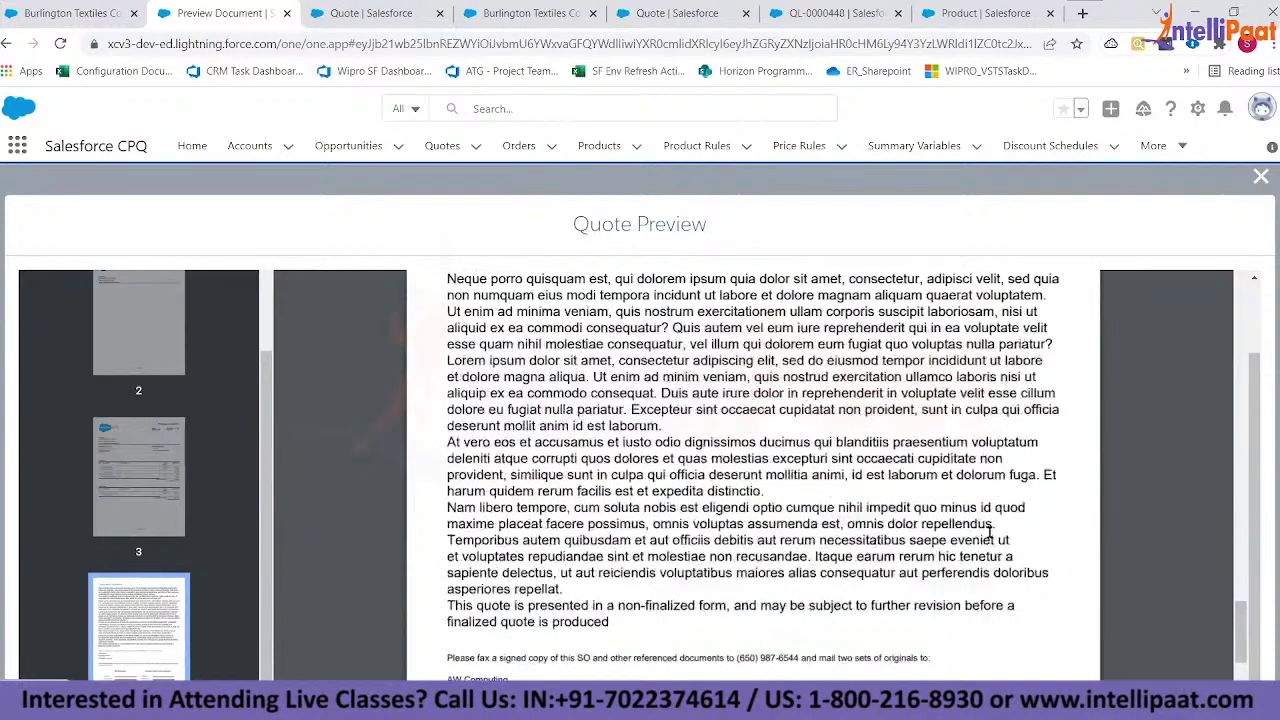
pyautogui.scroll(1, 989, 532)
pyautogui.scroll(10, 989, 532)
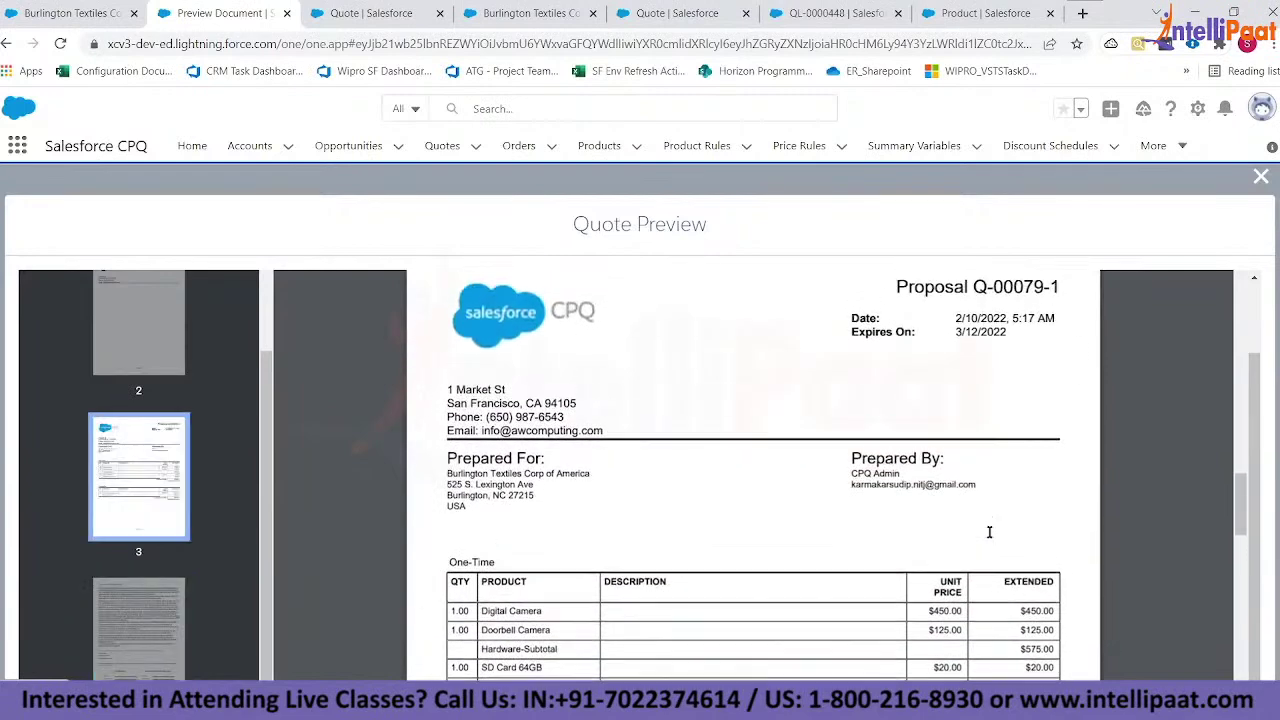
pyautogui.scroll(-1, 989, 532)
pyautogui.scroll(-8, 989, 532)
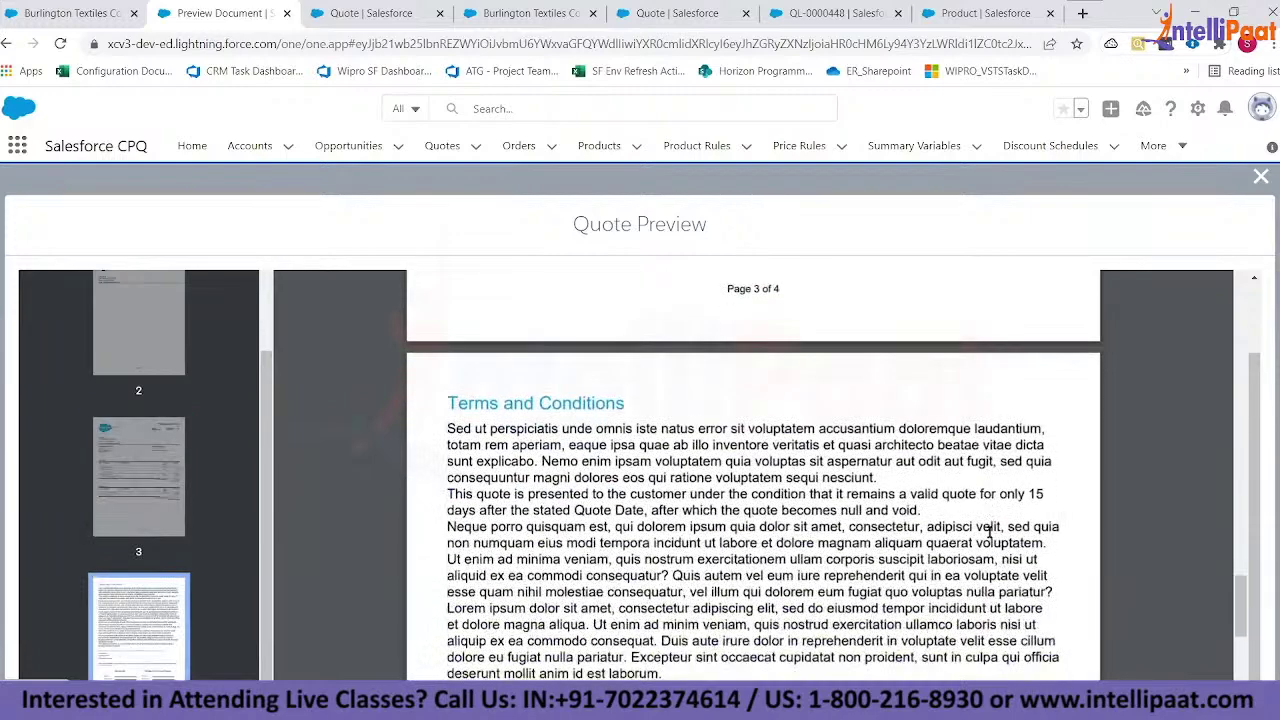
pyautogui.scroll(-3, 989, 532)
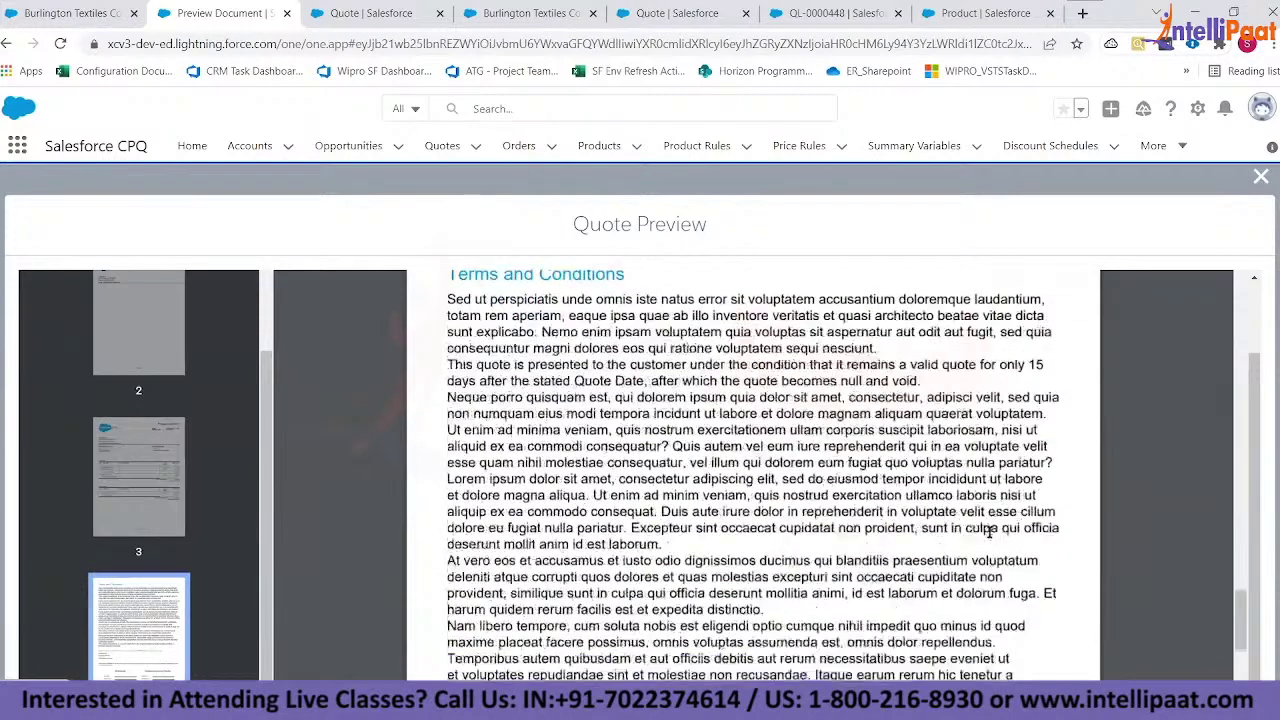
pyautogui.scroll(-4, 989, 532)
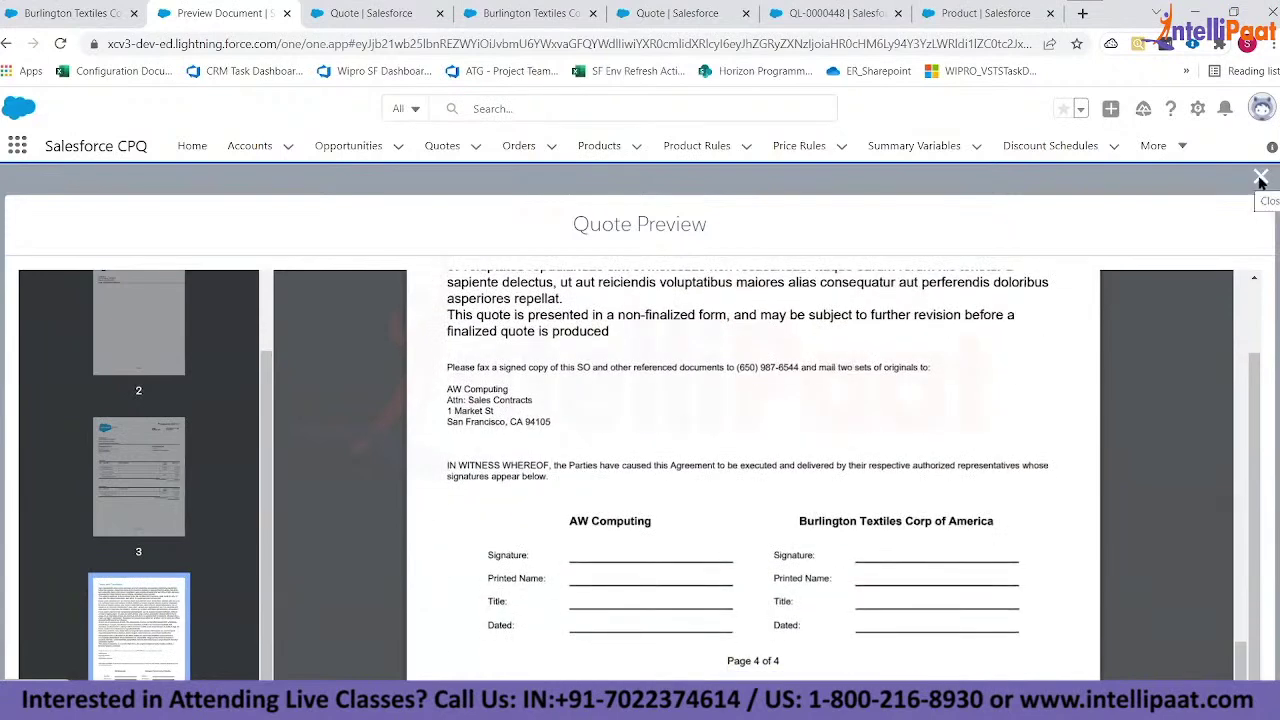
pyautogui.click(1260, 178)
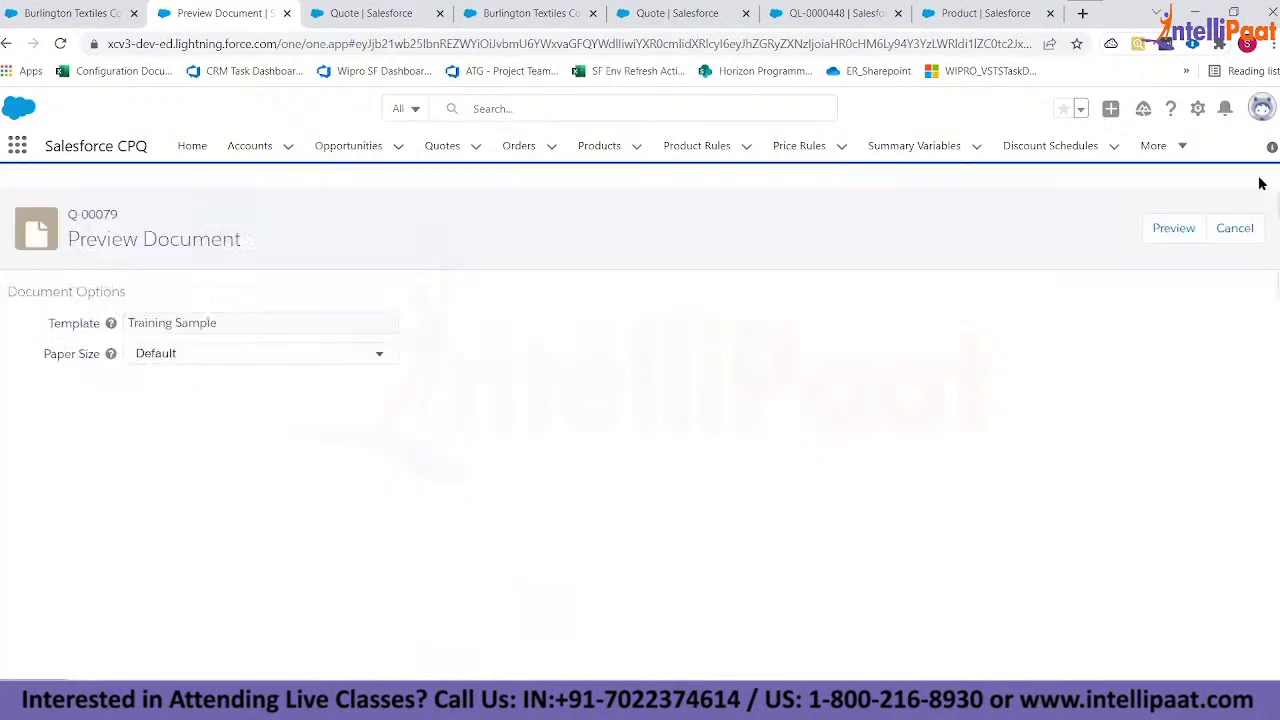
# - Check the available paper size options for the quote document and return to the quote record without changing them
pyautogui.click(272, 354)
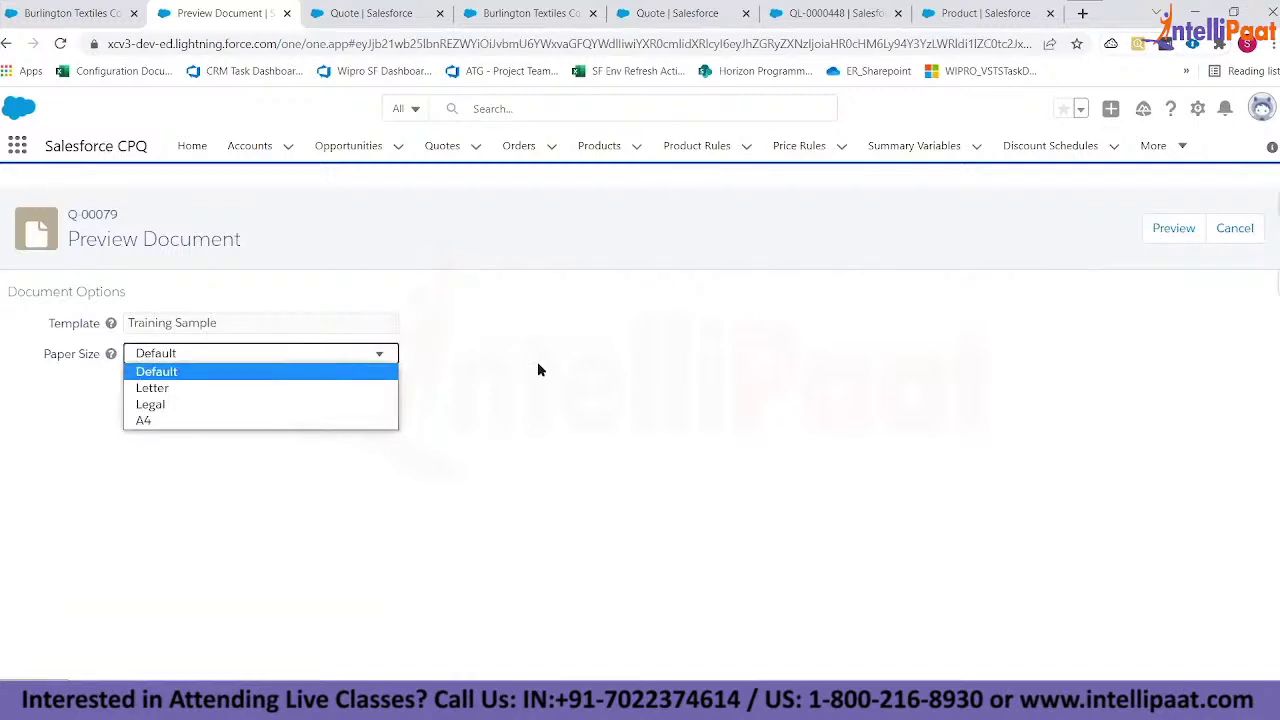
pyautogui.press('Down')
pyautogui.press('Down')
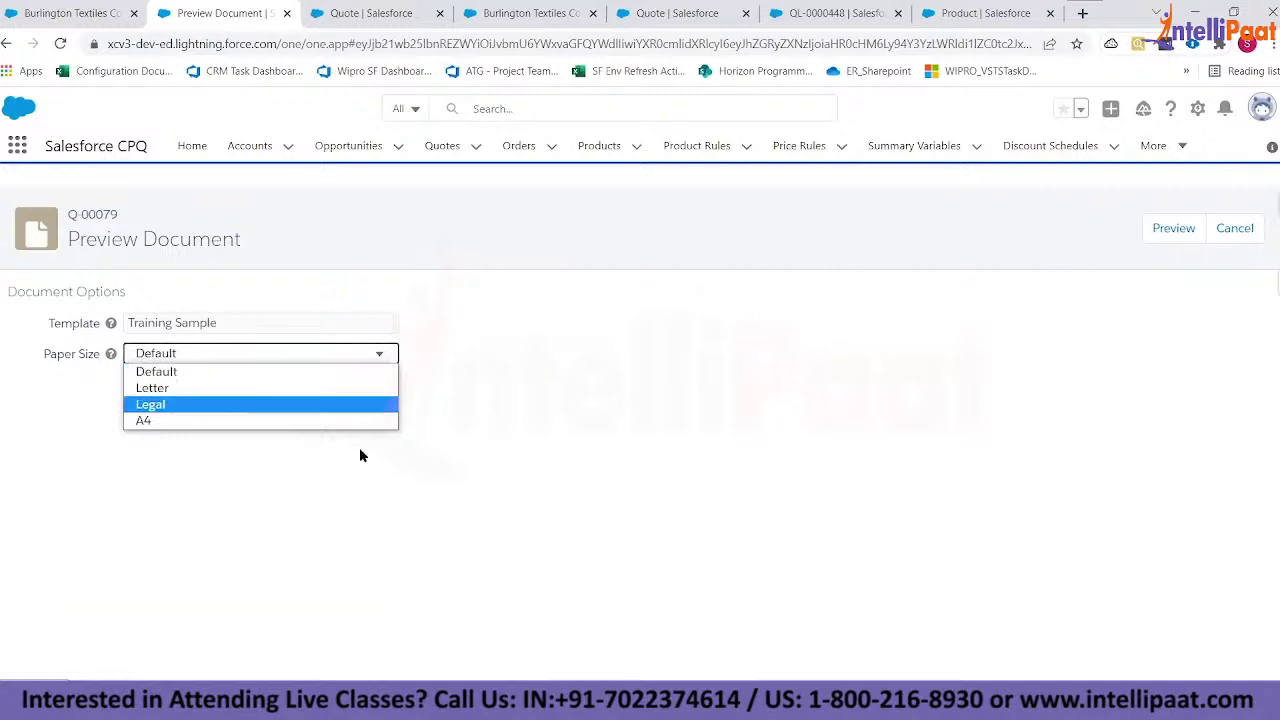
pyautogui.click(655, 443)
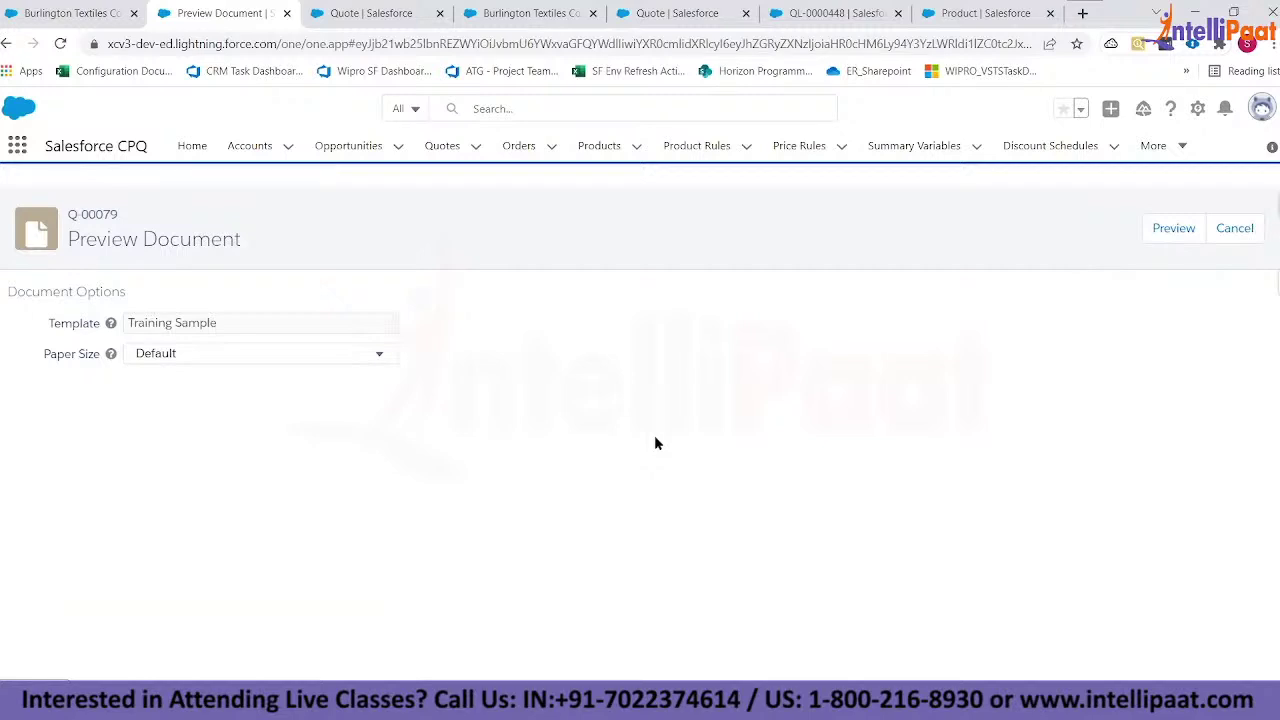
pyautogui.click(1240, 227)
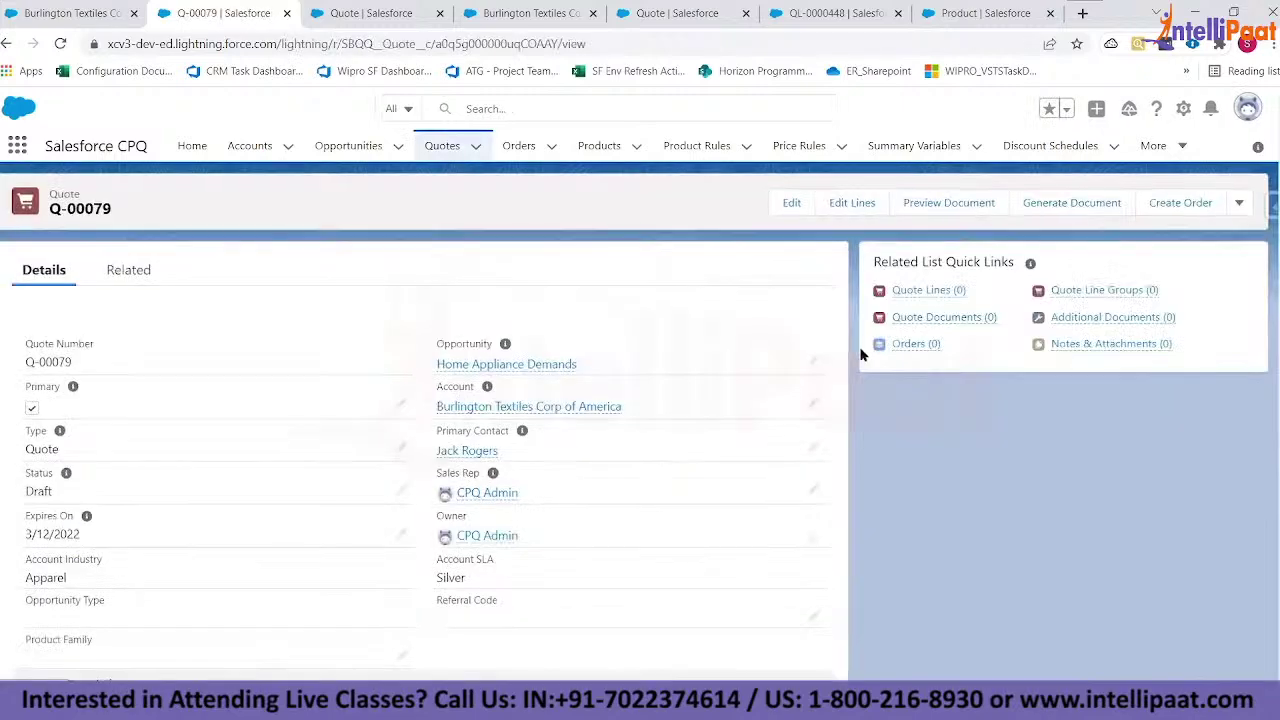
pyautogui.moveTo(493, 456)
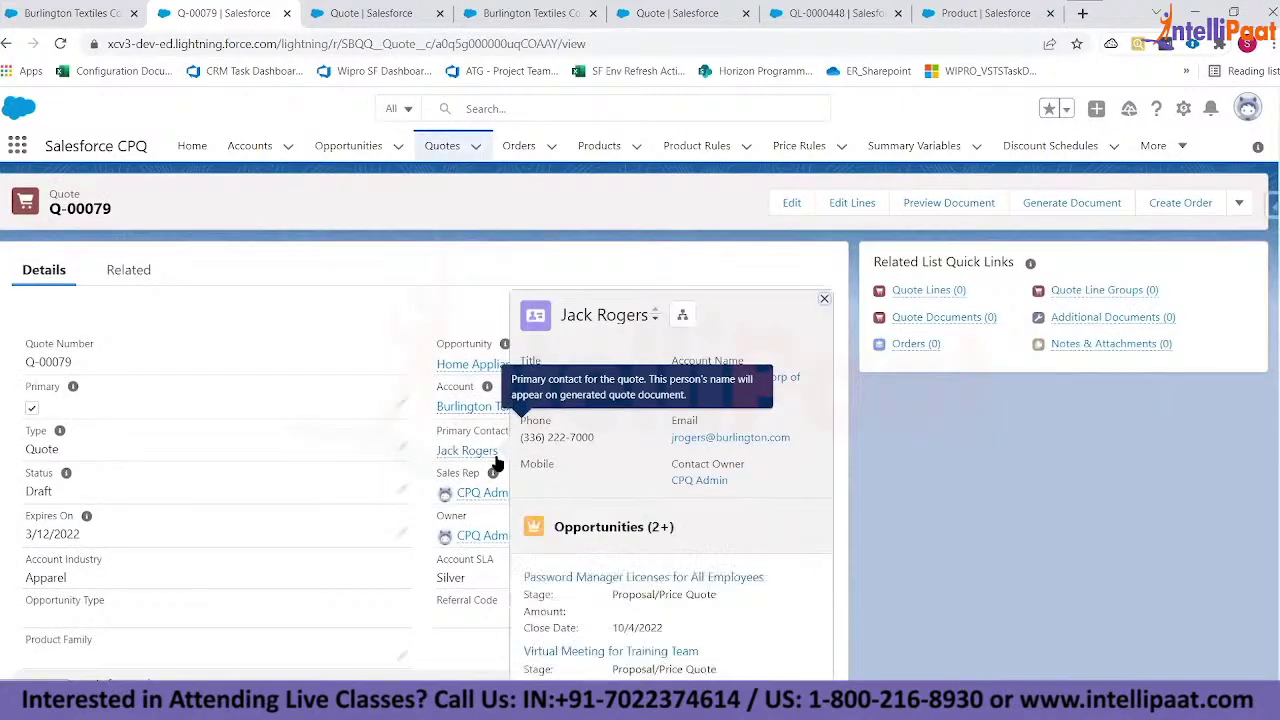
pyautogui.scroll(-1, 963, 465)
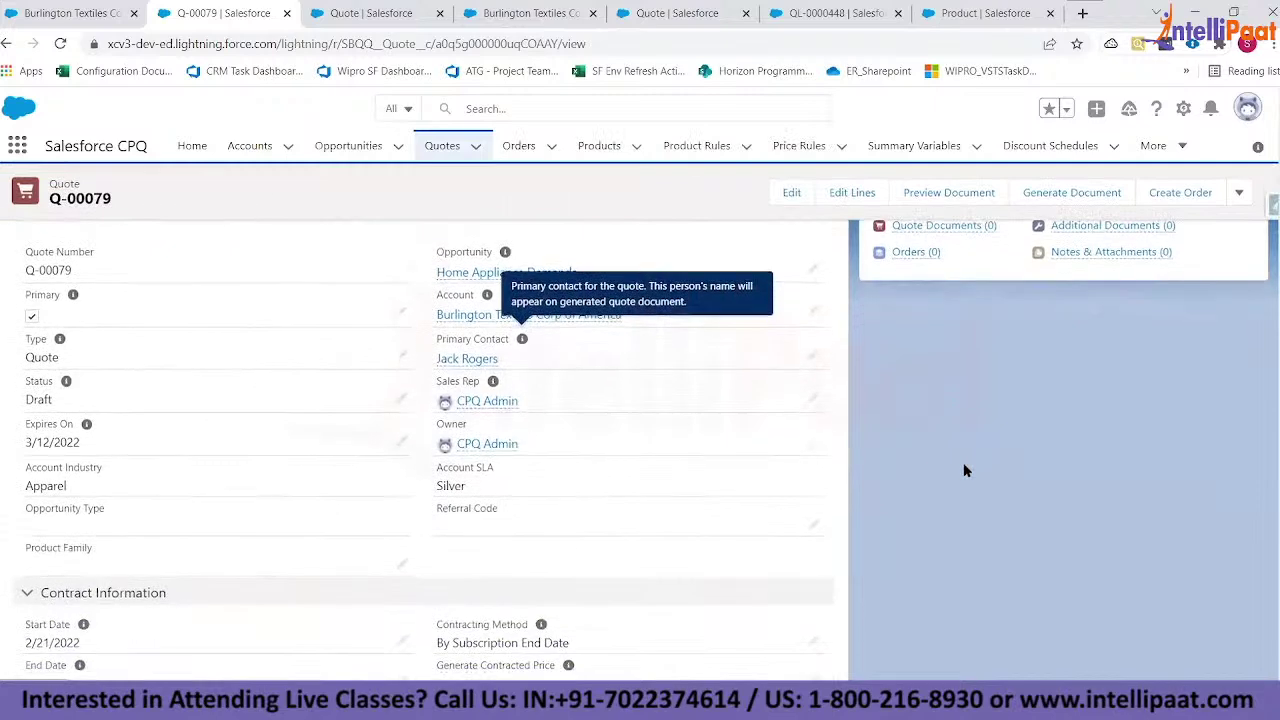
pyautogui.scroll(-3, 965, 470)
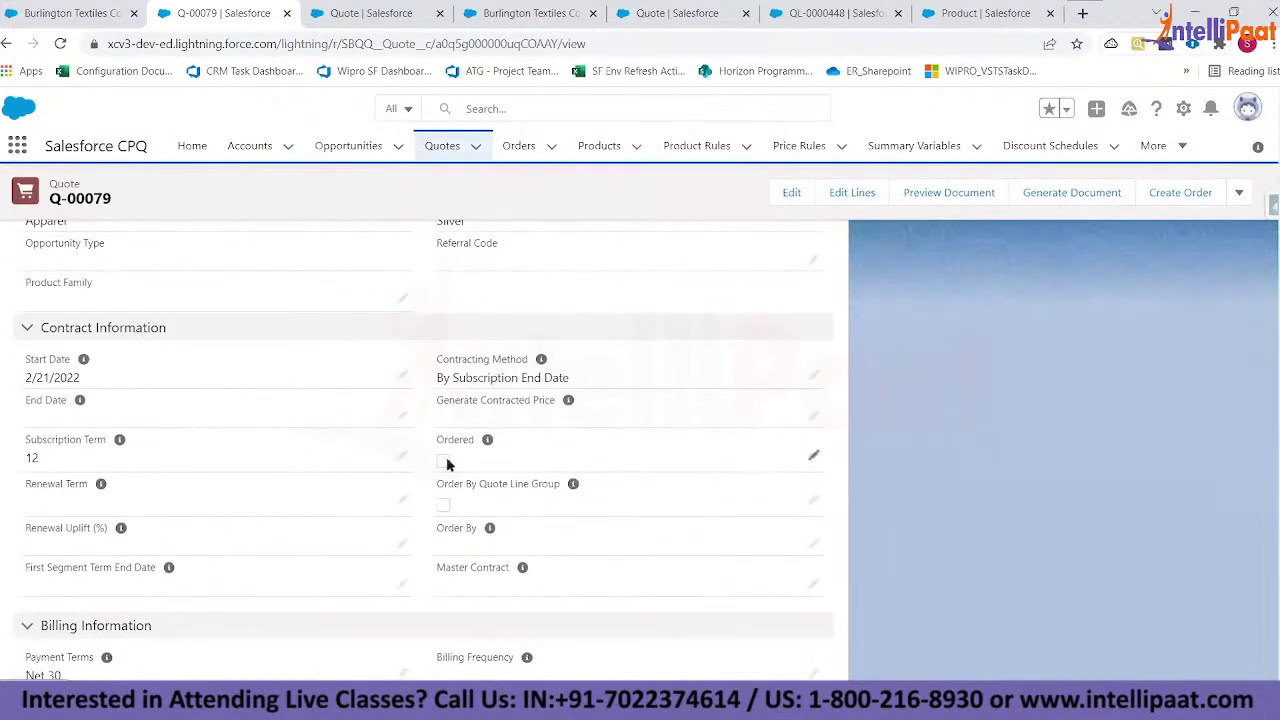
pyautogui.doubleClick(447, 463)
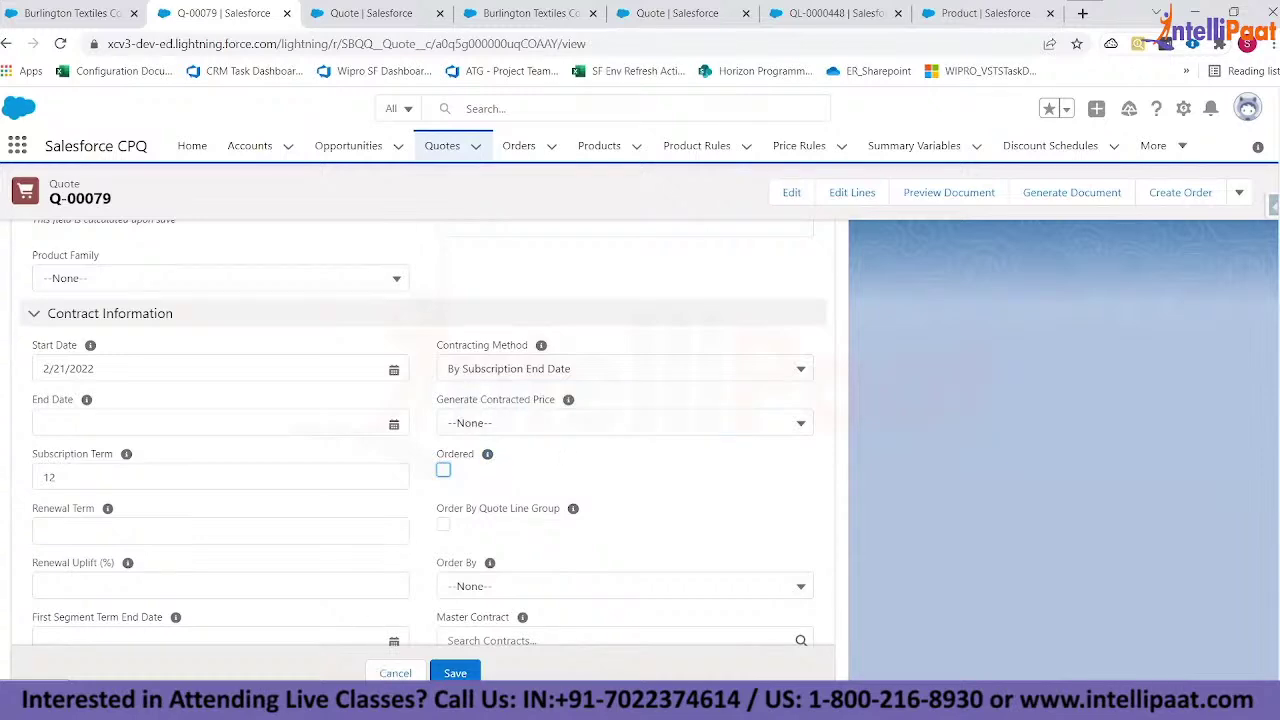
pyautogui.click(395, 673)
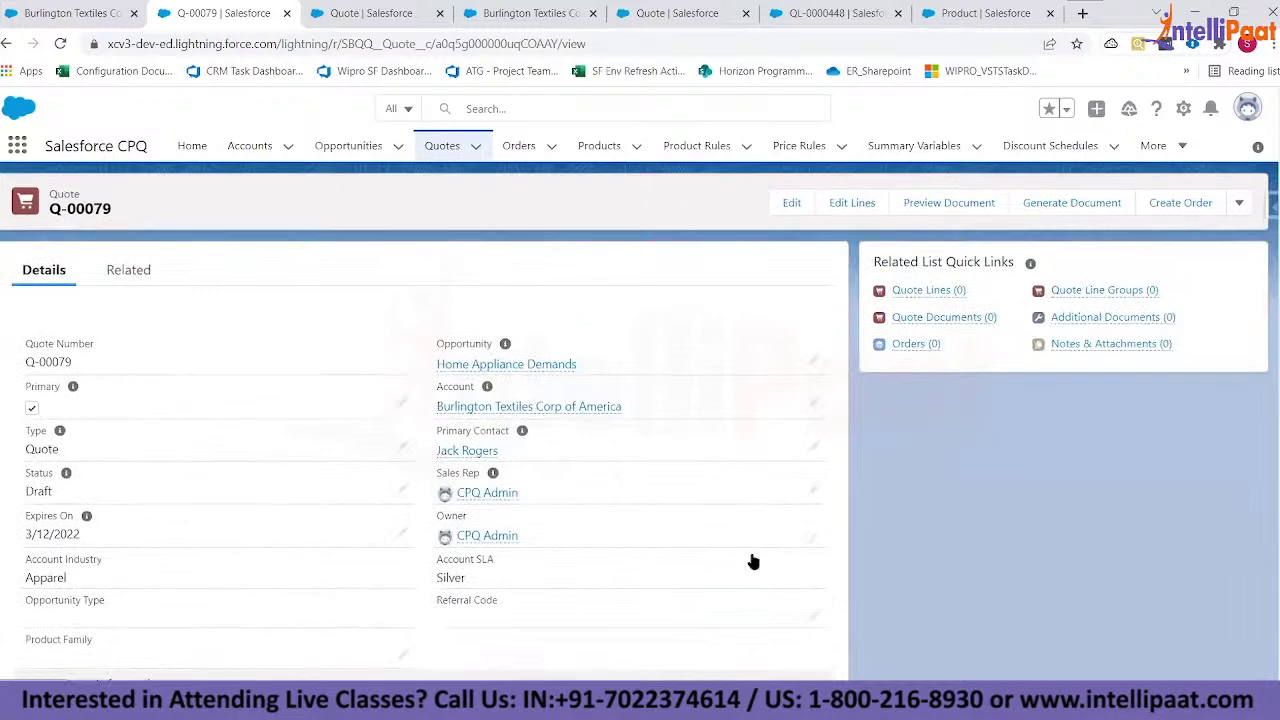
# - Mark the quote as Ordered in its contract information and save the quote
pyautogui.scroll(-2, 448, 550)
pyautogui.scroll(-2, 447, 548)
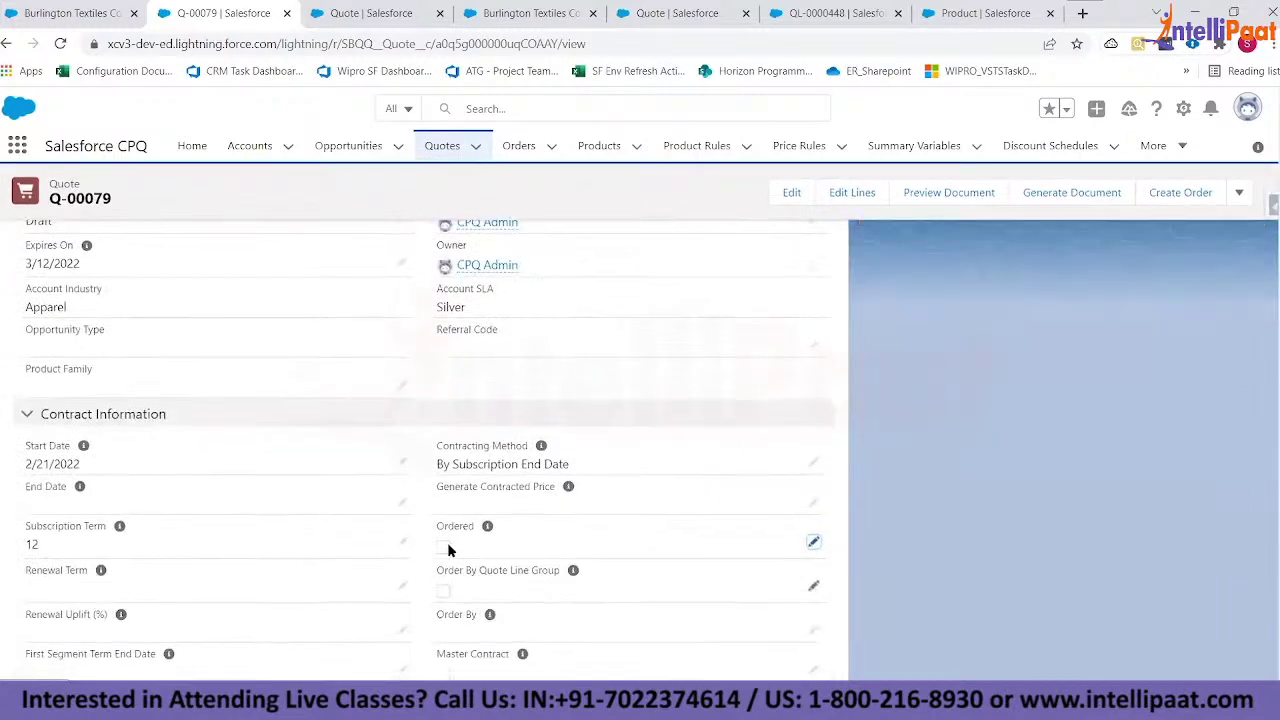
pyautogui.doubleClick(445, 548)
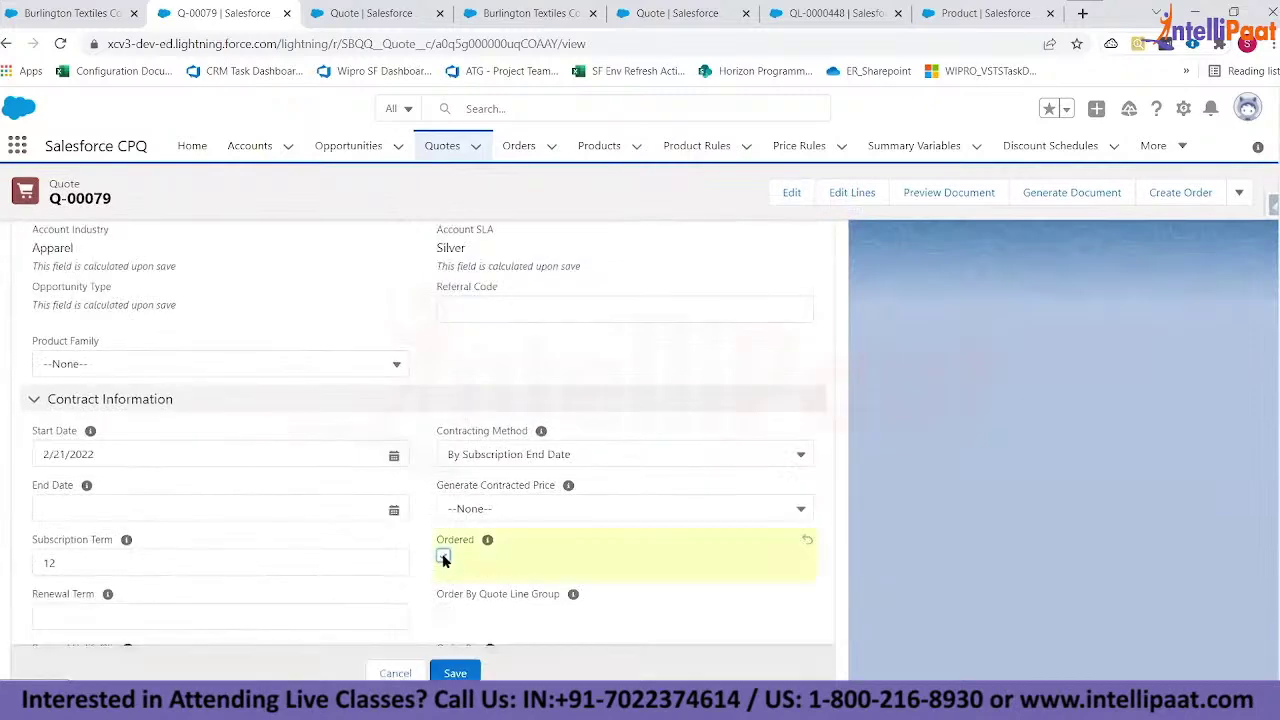
pyautogui.click(455, 673)
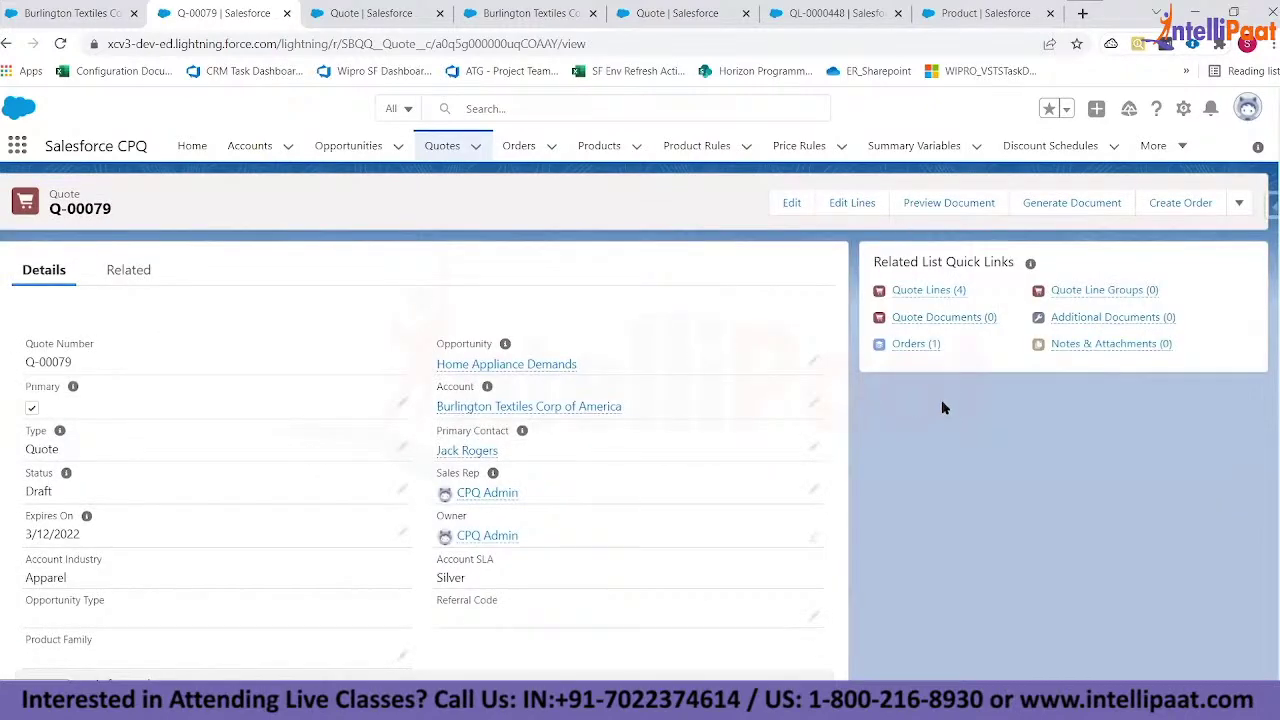
# - Open the order from the quote's Orders list and examine its order, contract, and shipping and billing details
pyautogui.moveTo(924, 349)
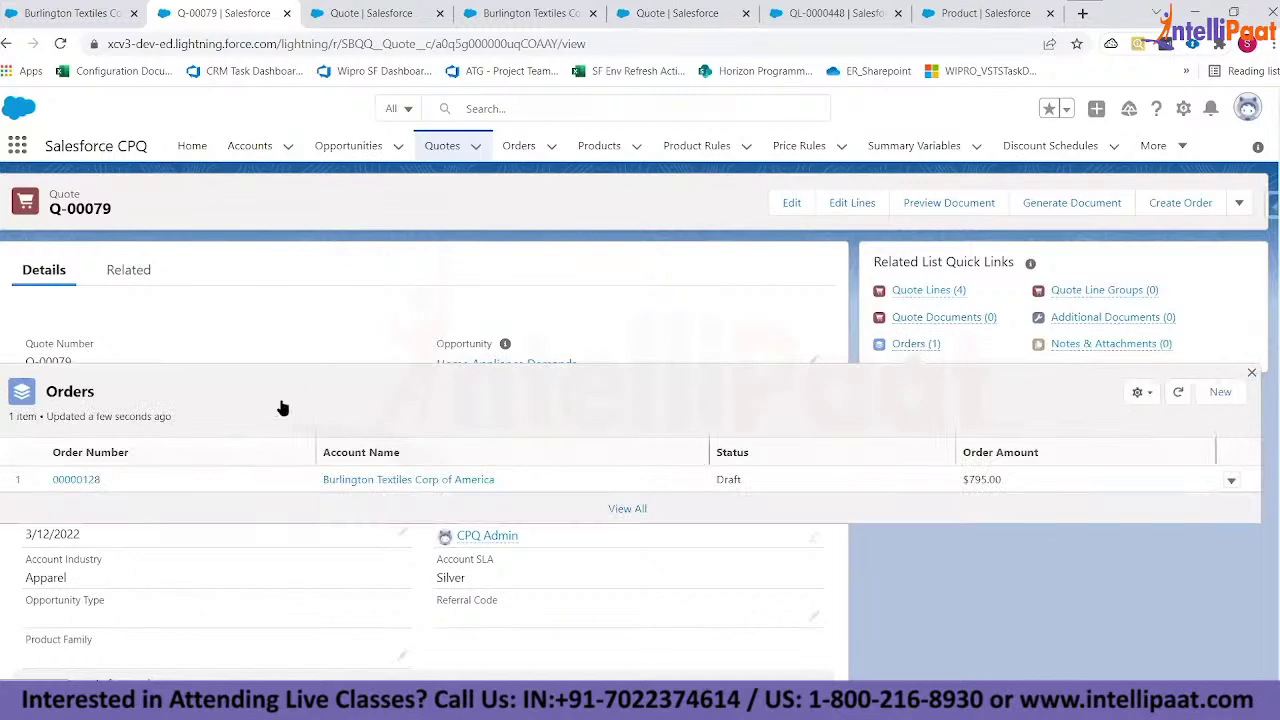
pyautogui.click(80, 480)
pyautogui.click(139, 400)
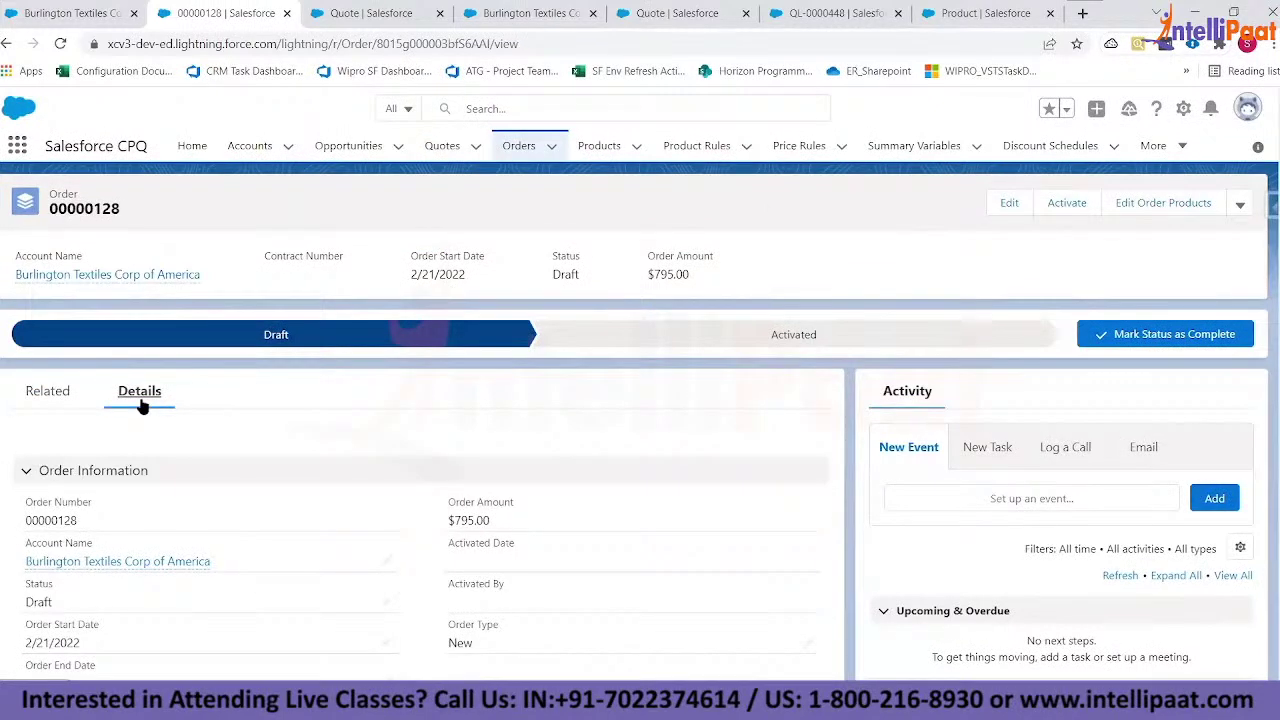
pyautogui.scroll(-1, 142, 405)
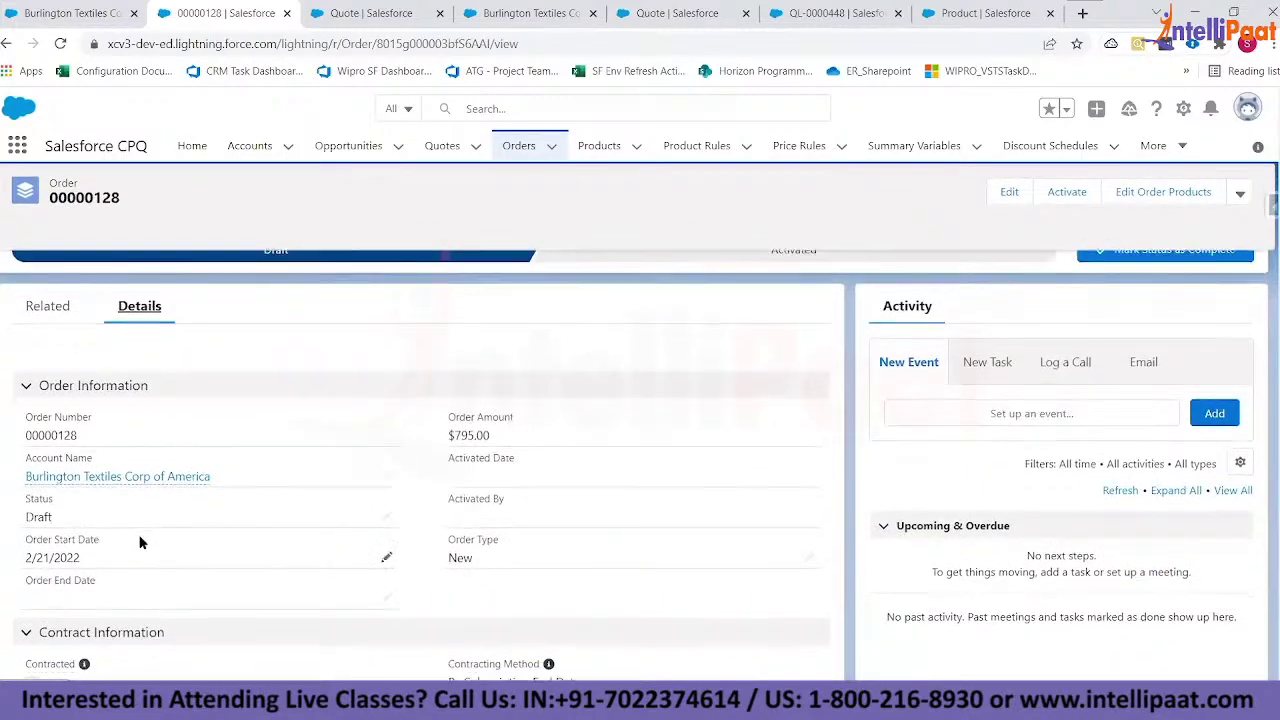
pyautogui.scroll(-1, 140, 540)
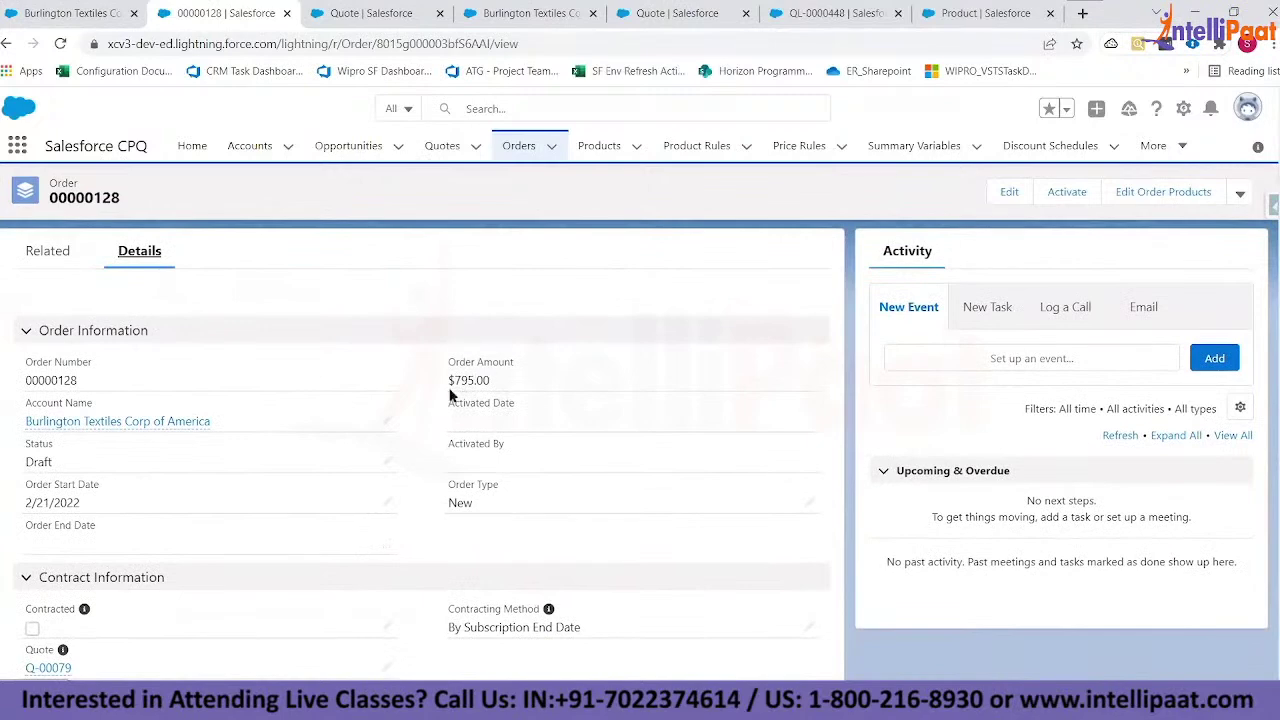
pyautogui.scroll(-3, 460, 470)
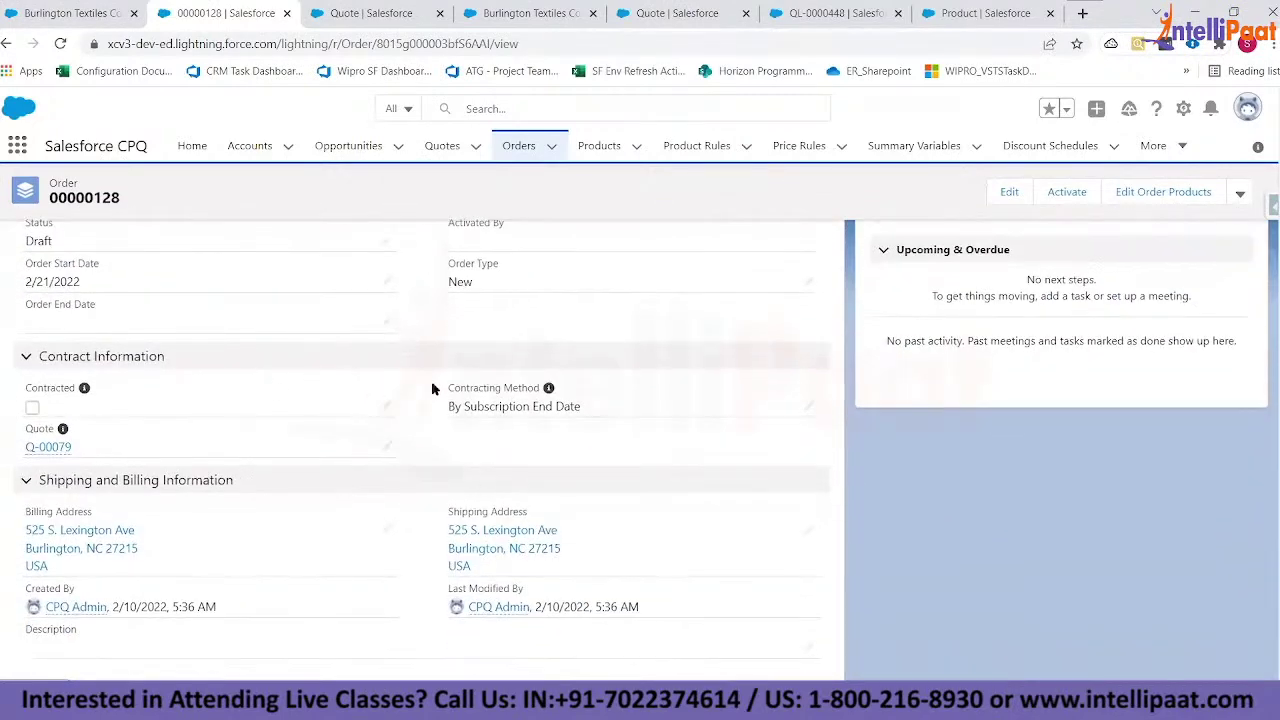
pyautogui.scroll(4, 340, 493)
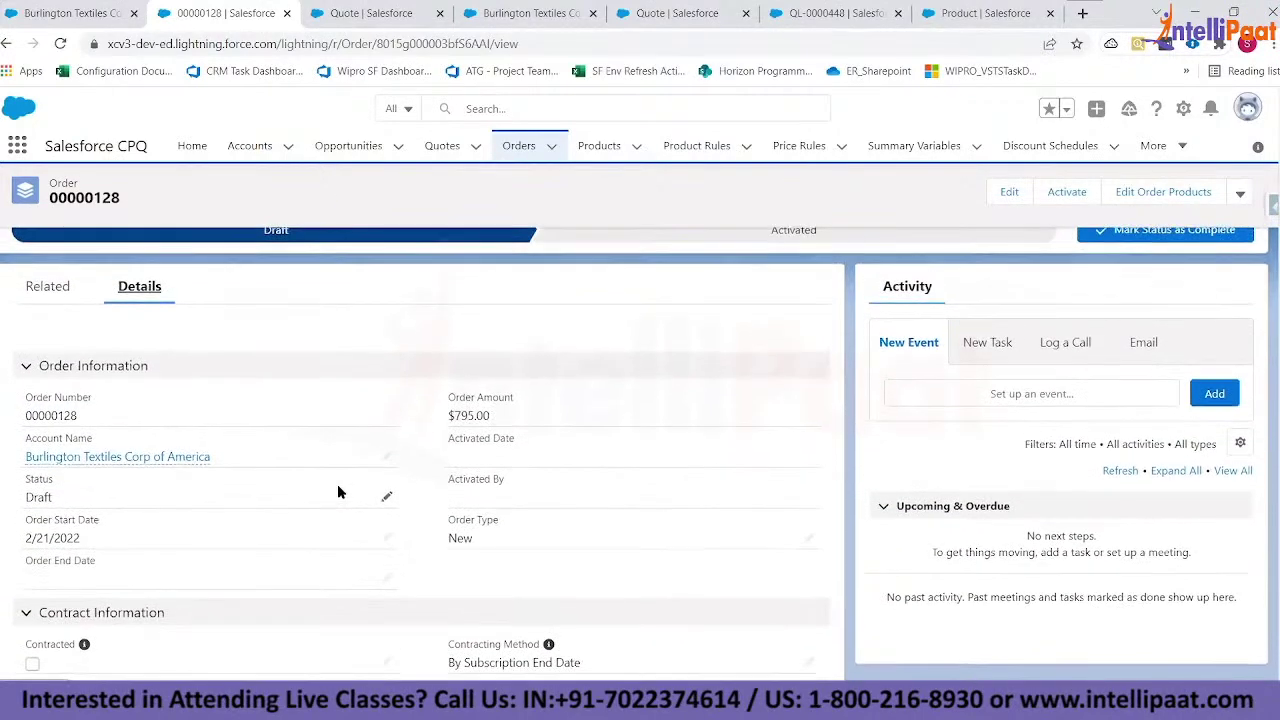
pyautogui.scroll(2, 337, 491)
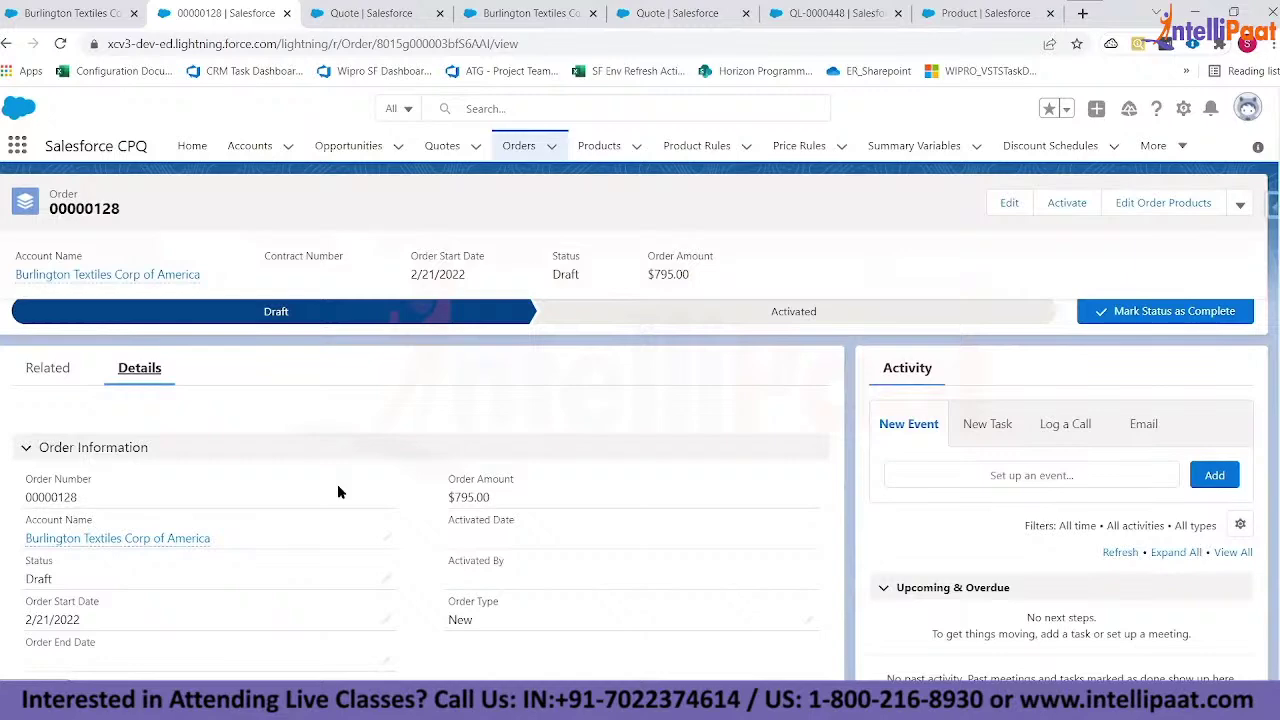
pyautogui.scroll(-3, 338, 491)
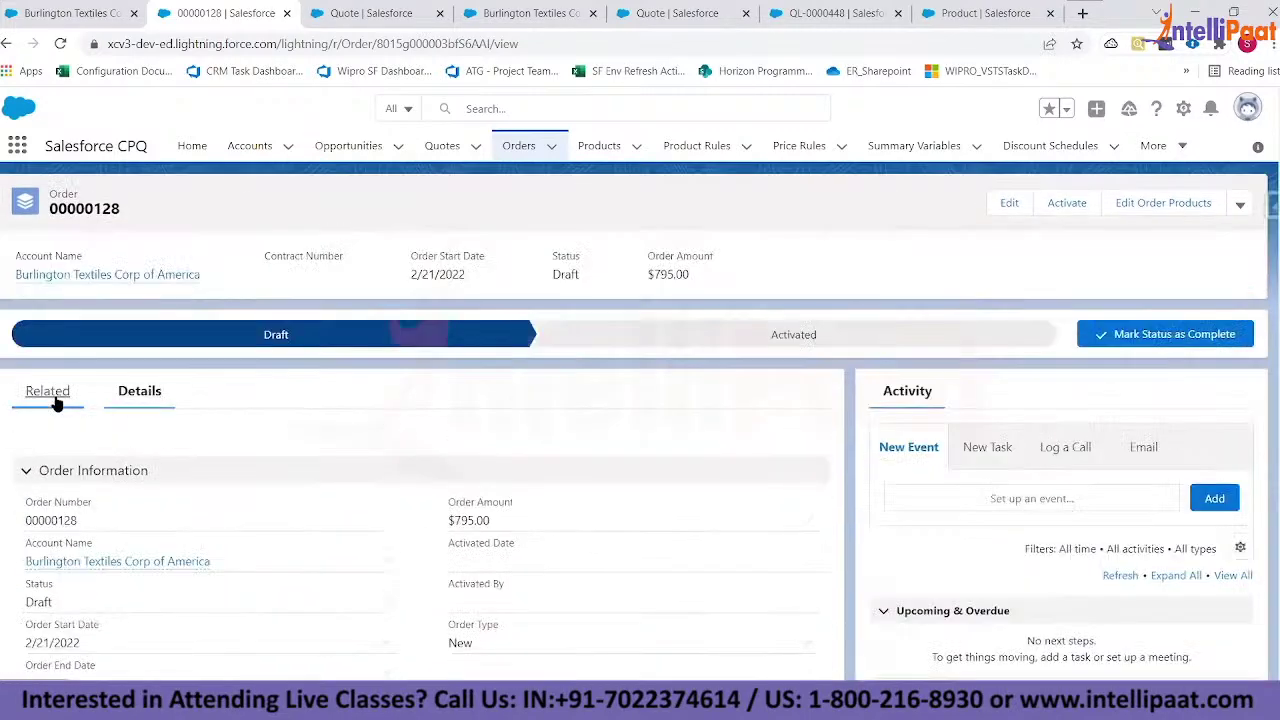
# - Examine the order's related lists, including its order products, contracts and order history
pyautogui.click(57, 400)
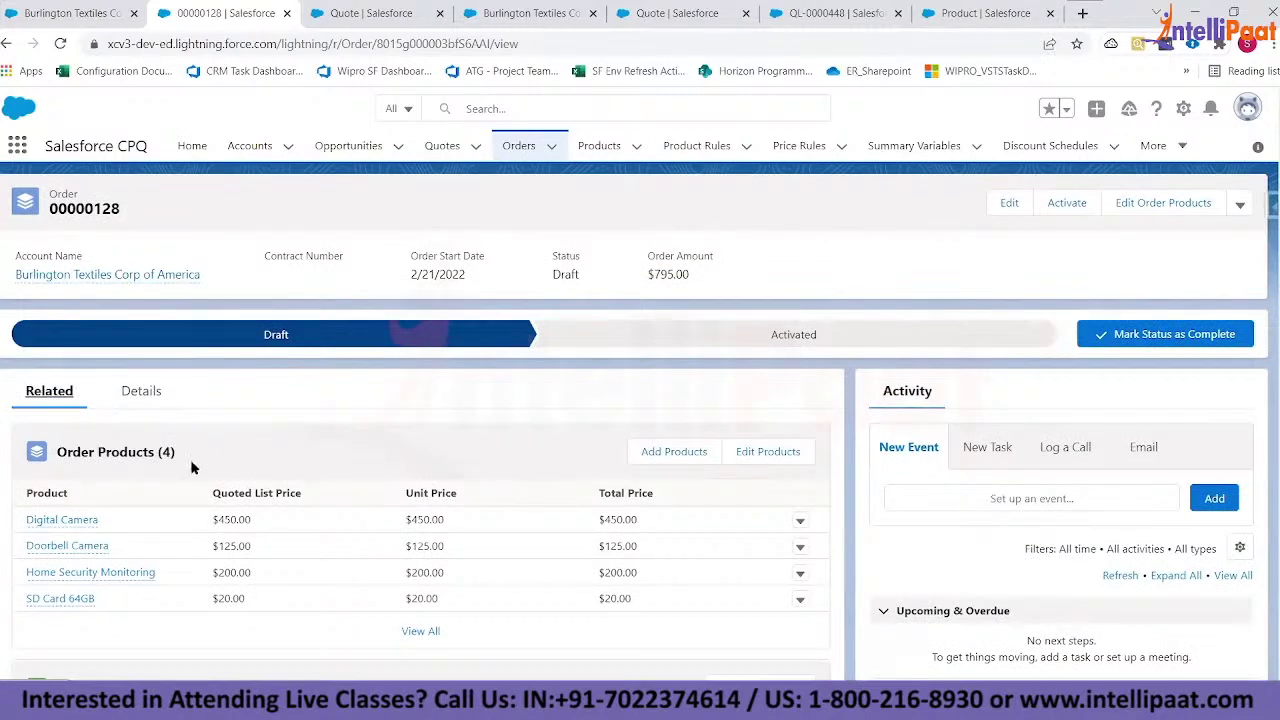
pyautogui.scroll(-1, 157, 417)
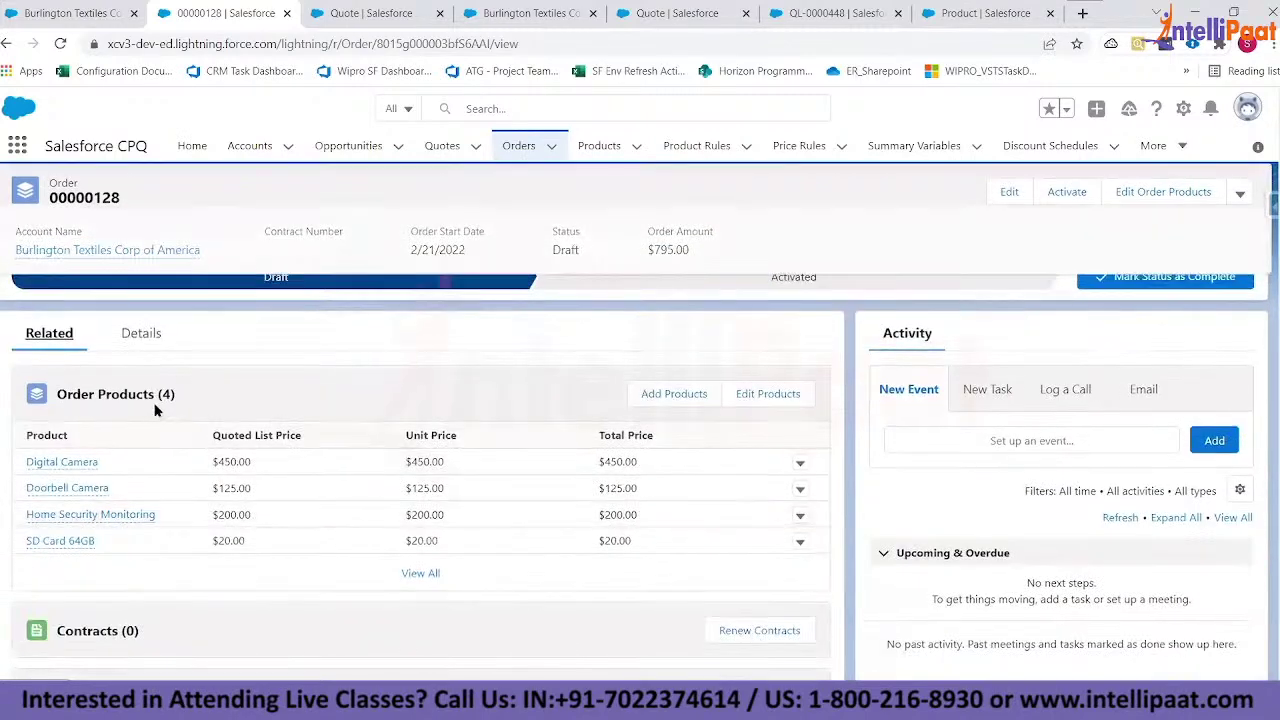
pyautogui.scroll(-2, 255, 540)
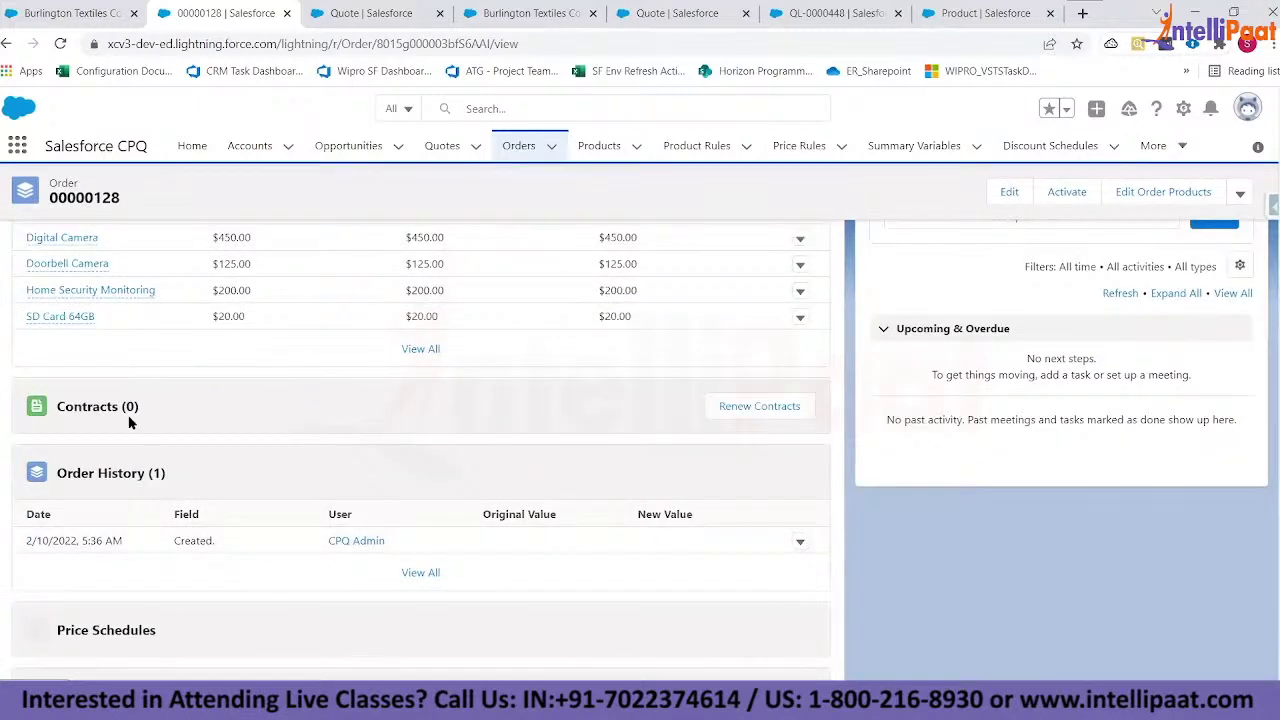
pyautogui.scroll(-1, 412, 578)
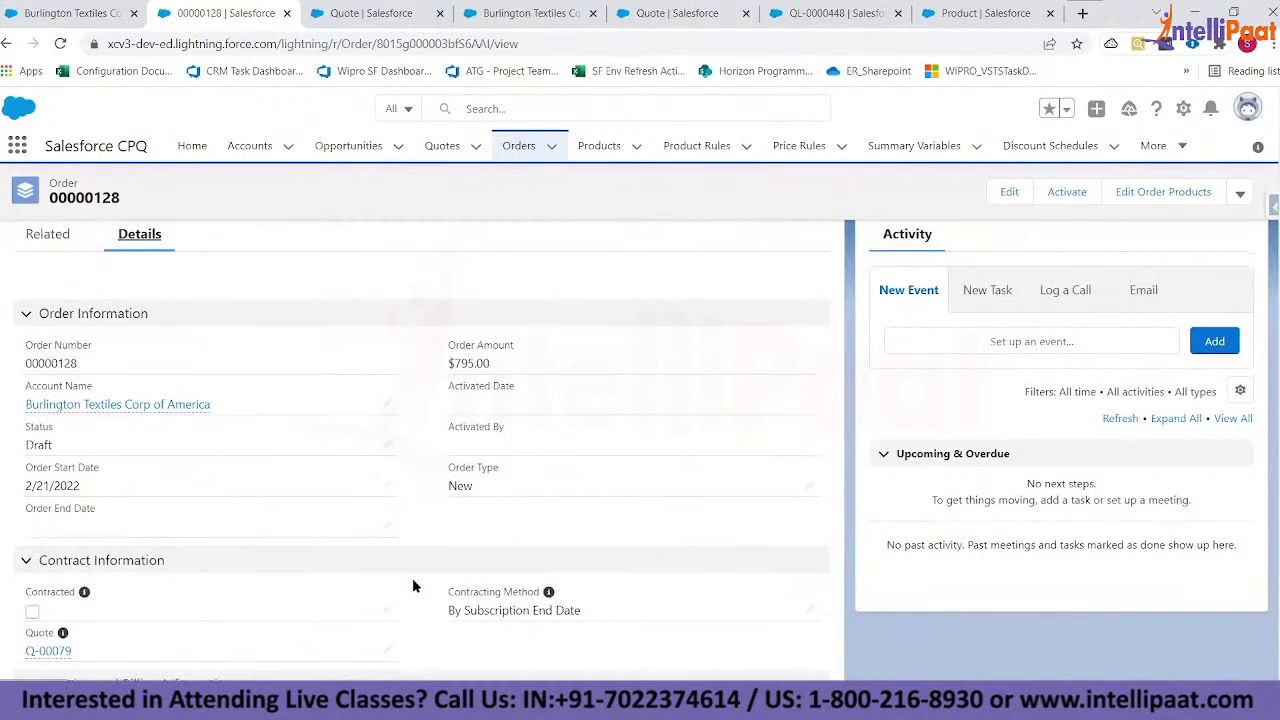
# - Check the available Contracting Method options in the order's contract information and cancel the edit
pyautogui.scroll(2, 428, 349)
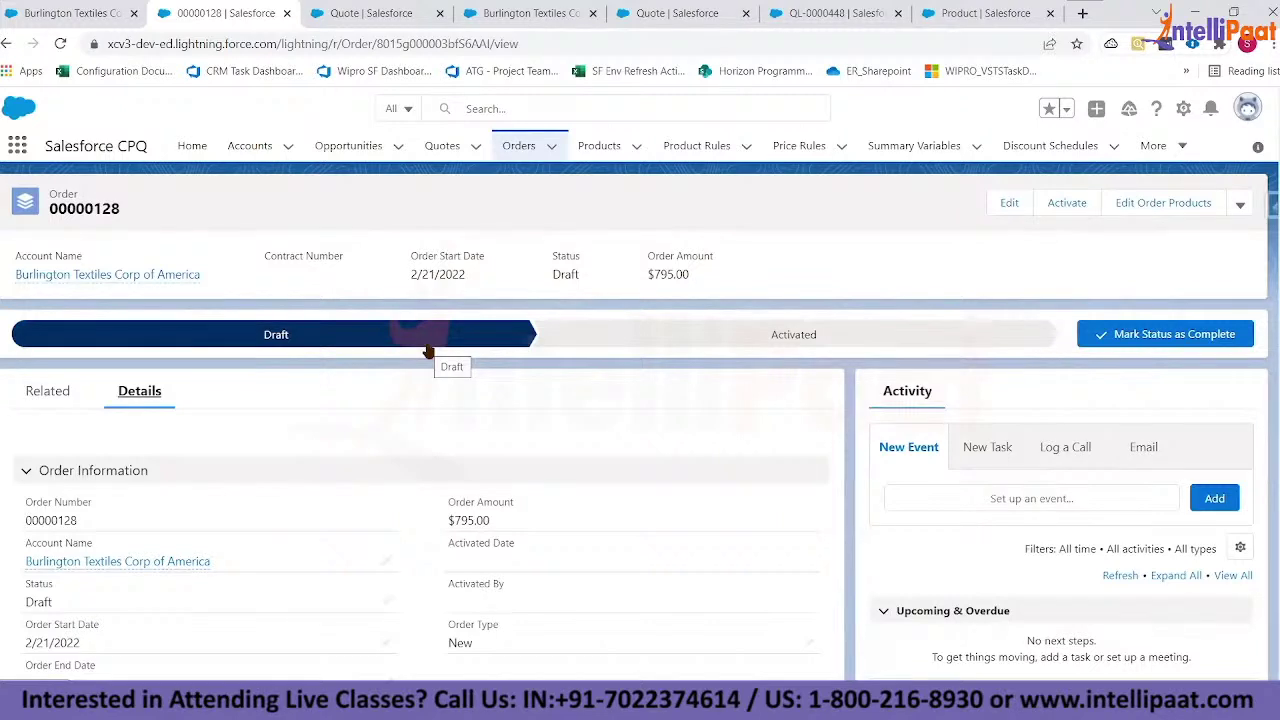
pyautogui.scroll(-3, 426, 352)
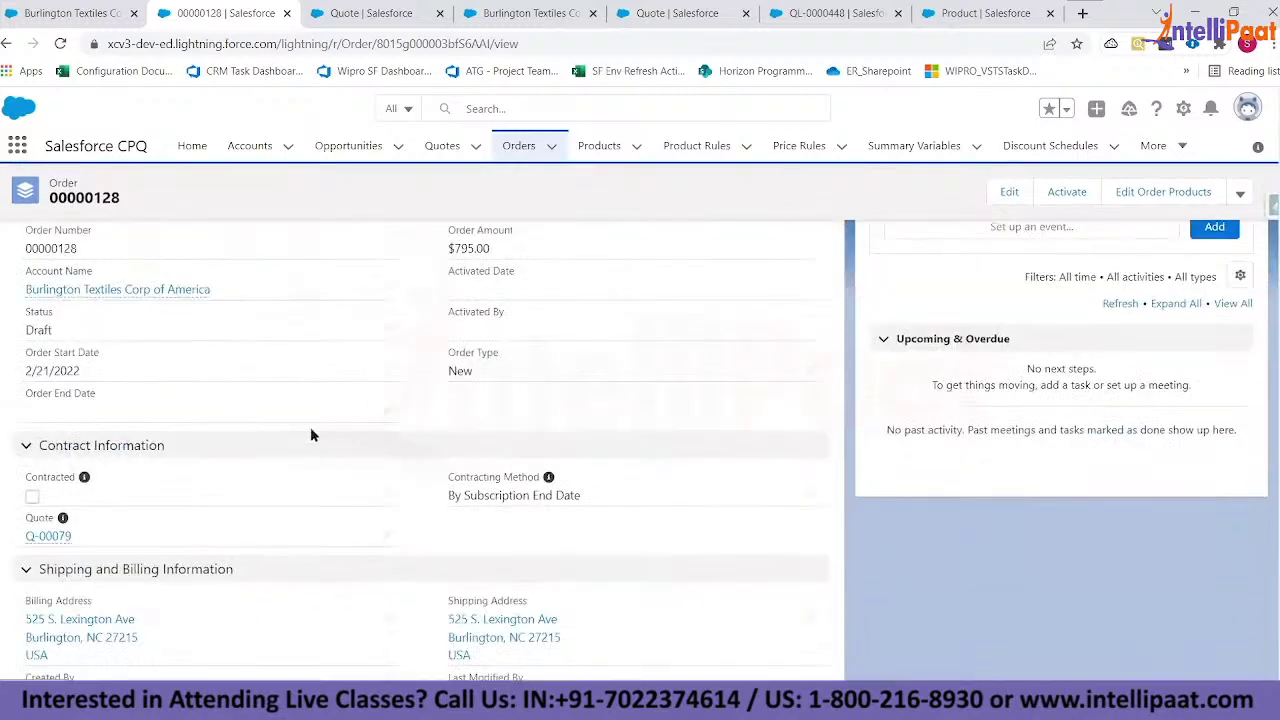
pyautogui.moveTo(86, 479)
pyautogui.click(808, 499)
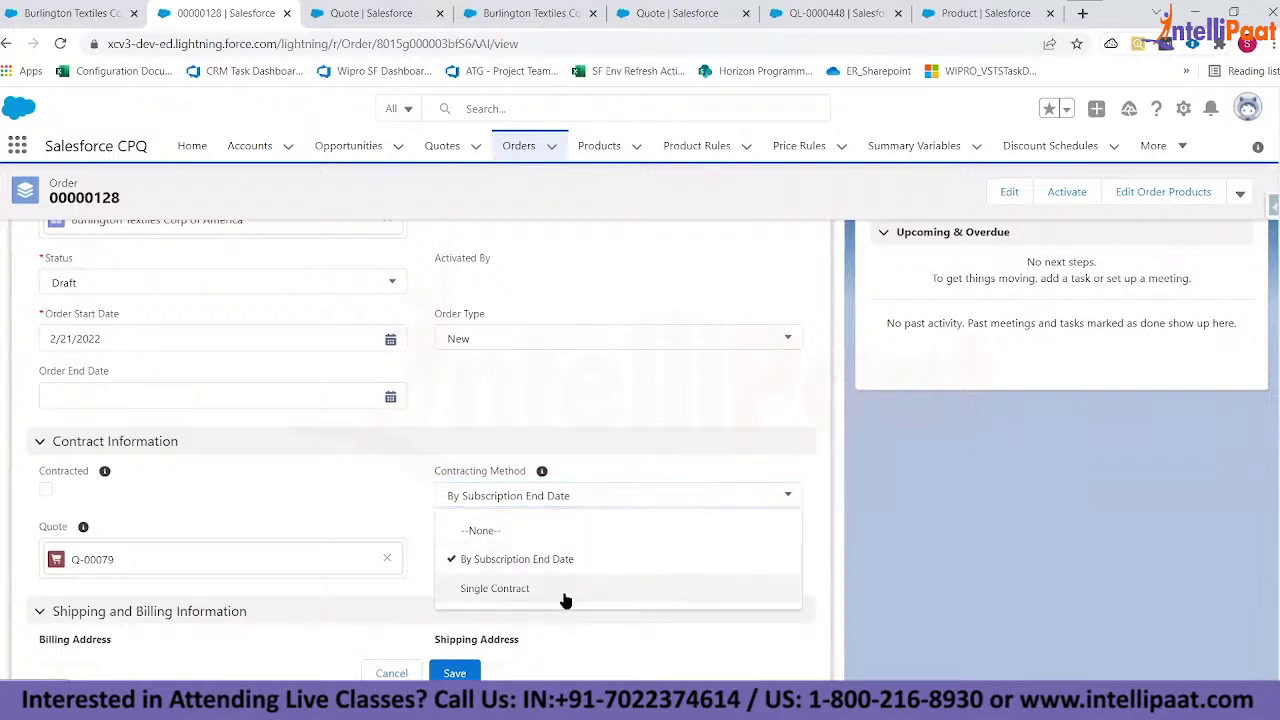
pyautogui.click(600, 467)
pyautogui.click(398, 672)
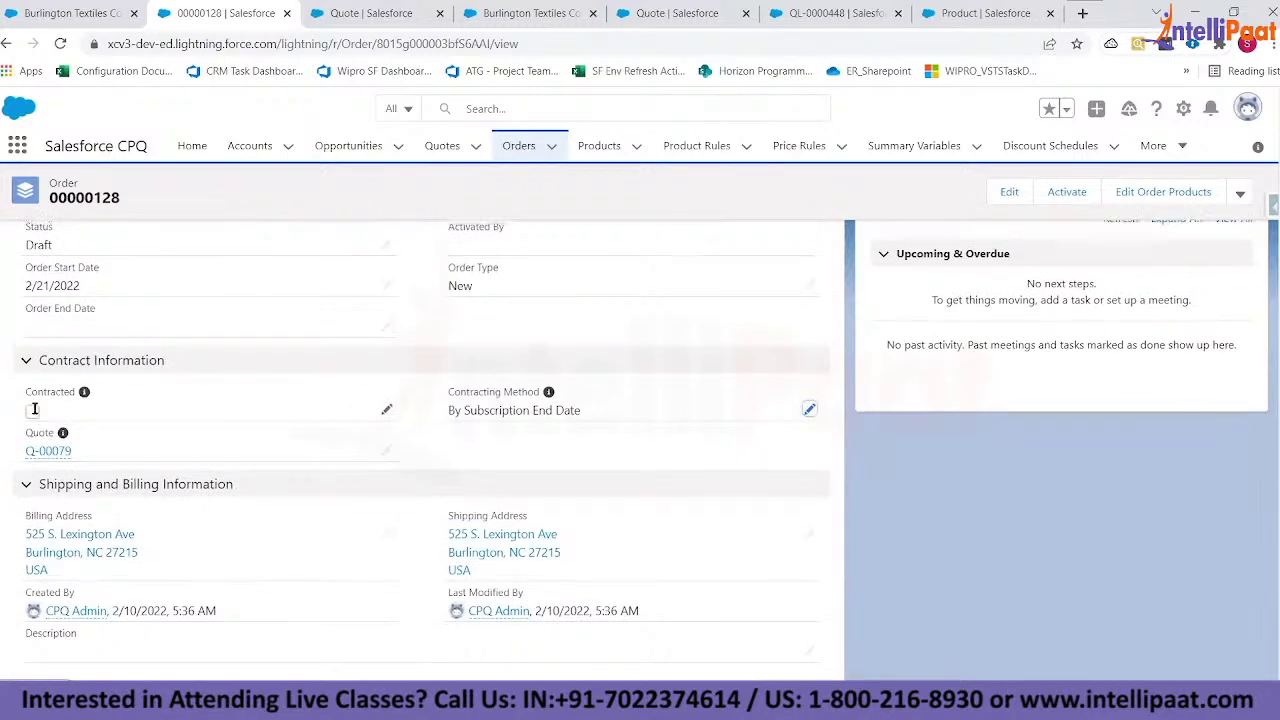
# - Review the order's product lines and their prices again in its related lists
pyautogui.scroll(3, 35, 420)
pyautogui.scroll(3, 71, 443)
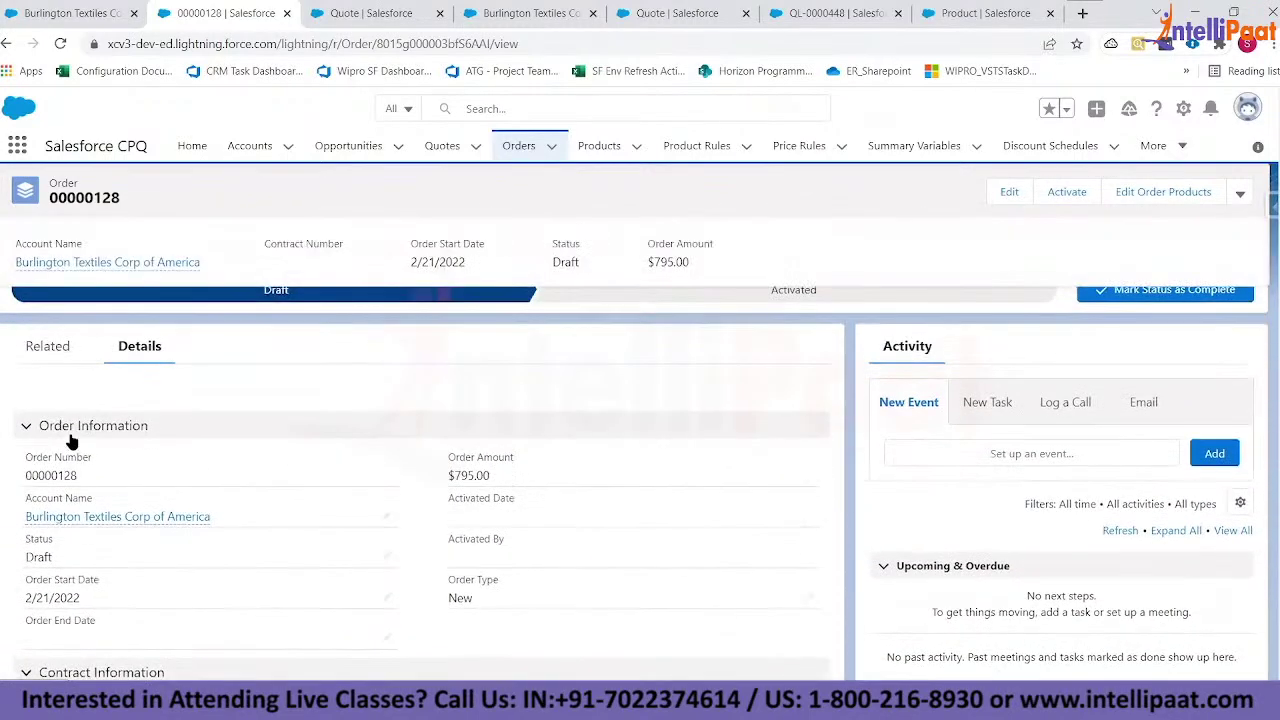
pyautogui.click(42, 396)
pyautogui.scroll(-1, 250, 568)
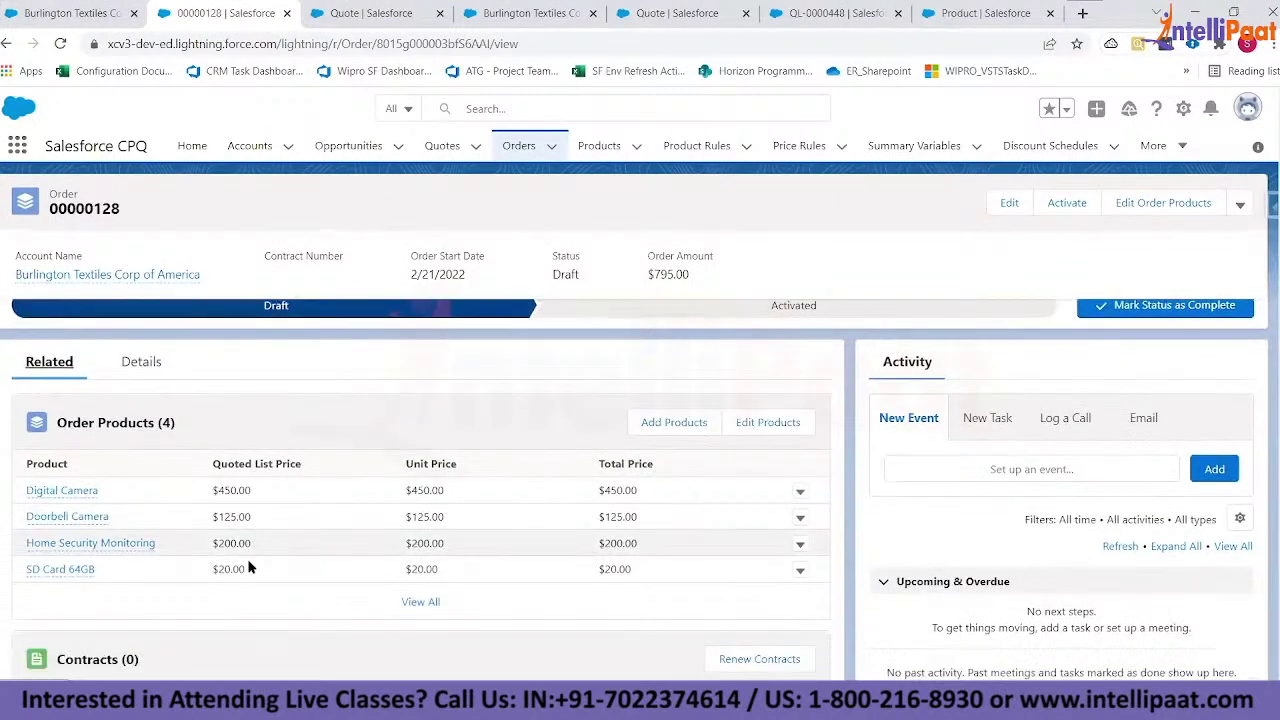
pyautogui.scroll(-2, 141, 421)
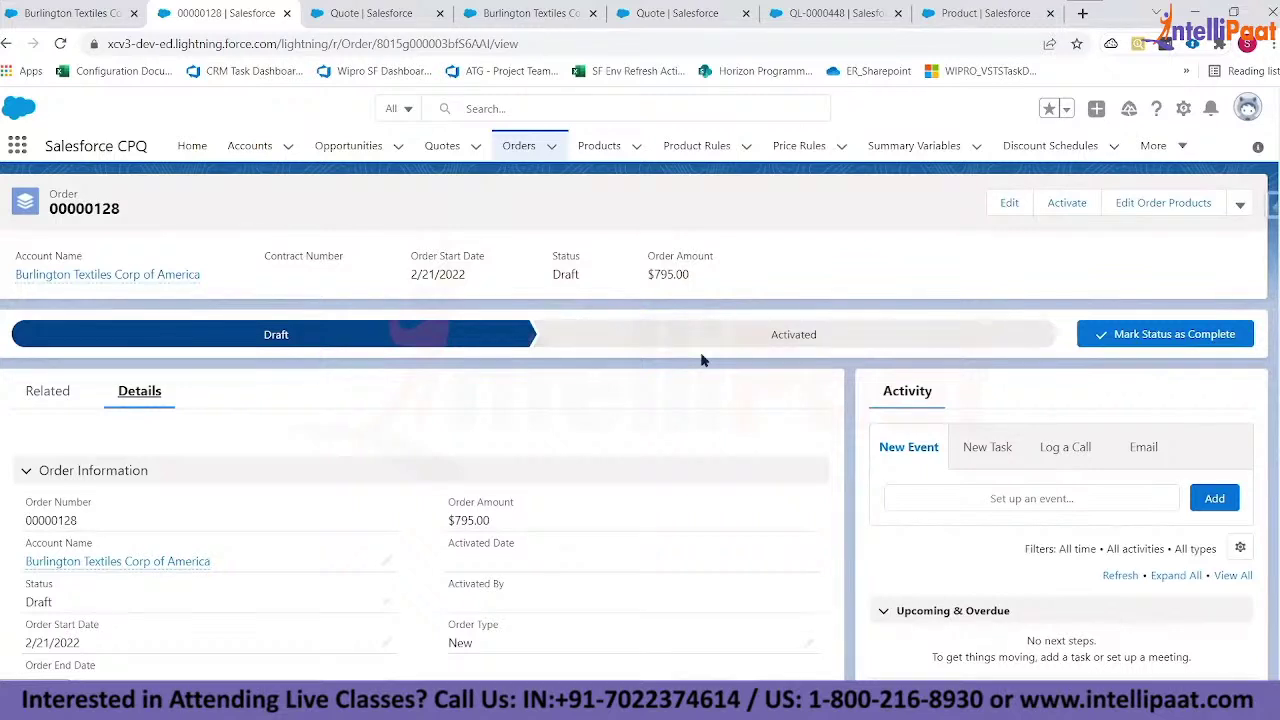
# - Mark the order's status as Activated
pyautogui.click(943, 334)
pyautogui.click(1124, 334)
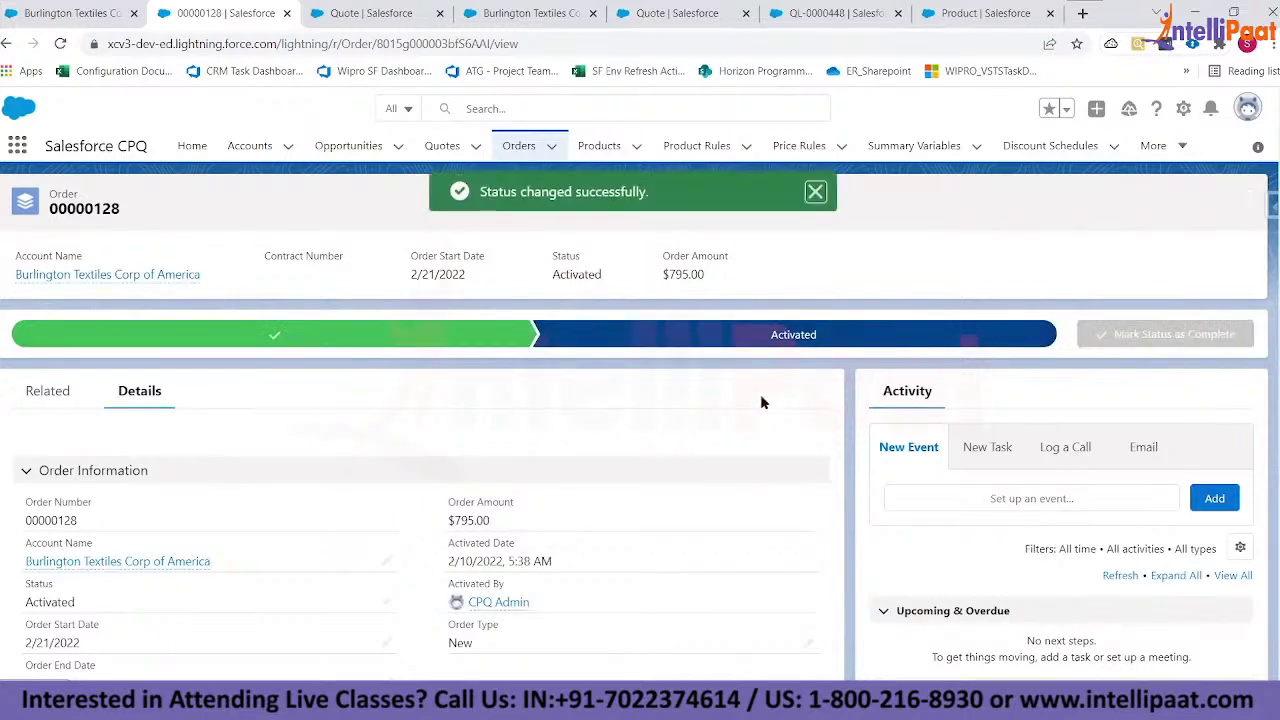
pyautogui.scroll(-1, 760, 394)
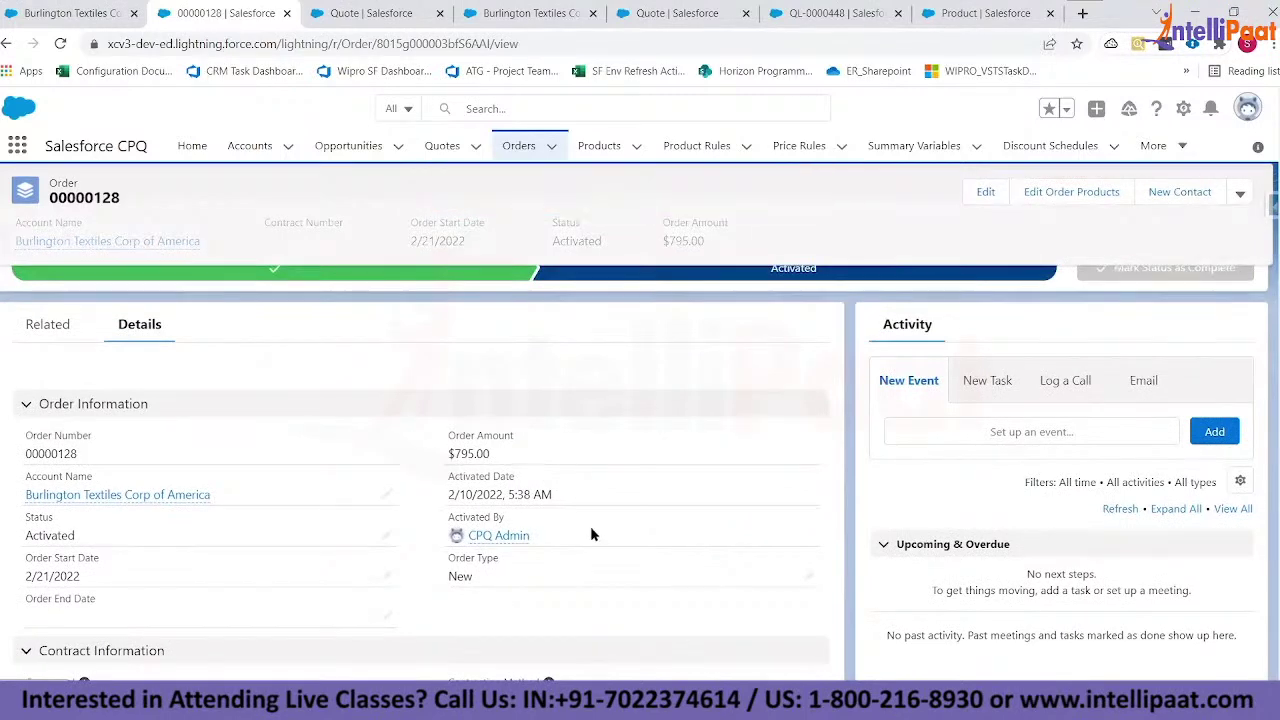
# - Examine the activated order's related products and contracts, and its order and contract information
pyautogui.click(48, 276)
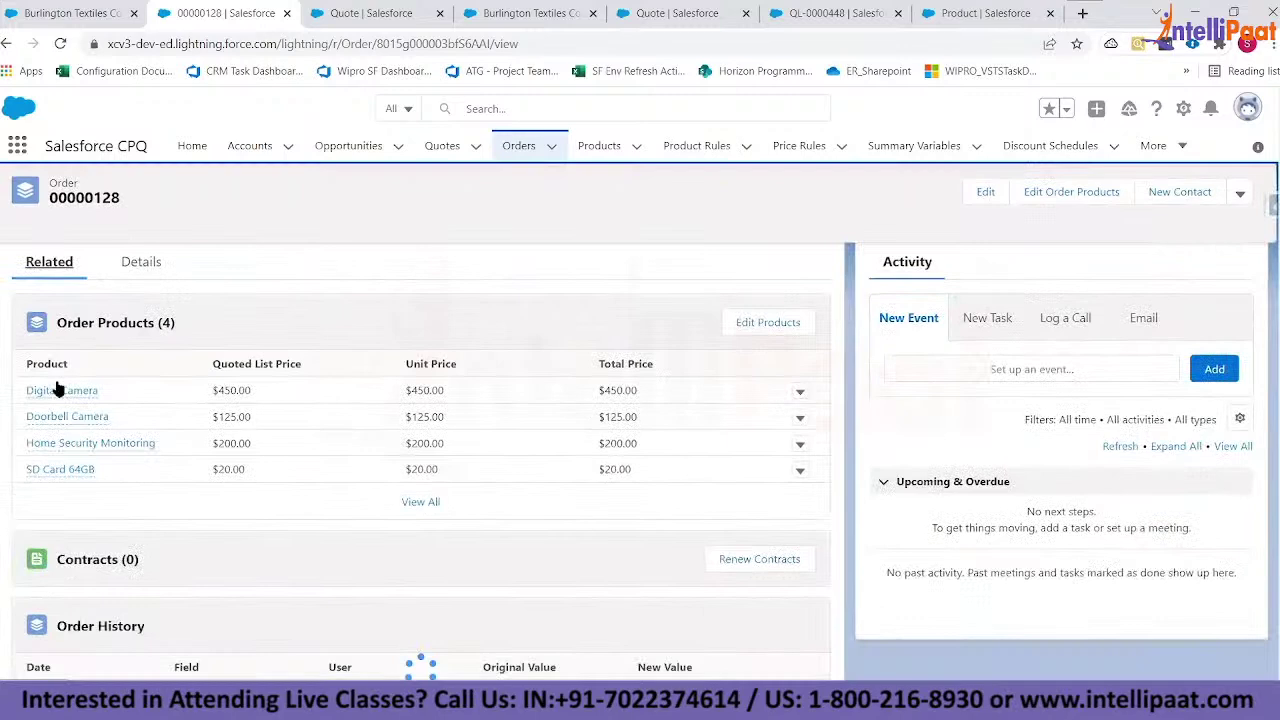
pyautogui.moveTo(105, 387)
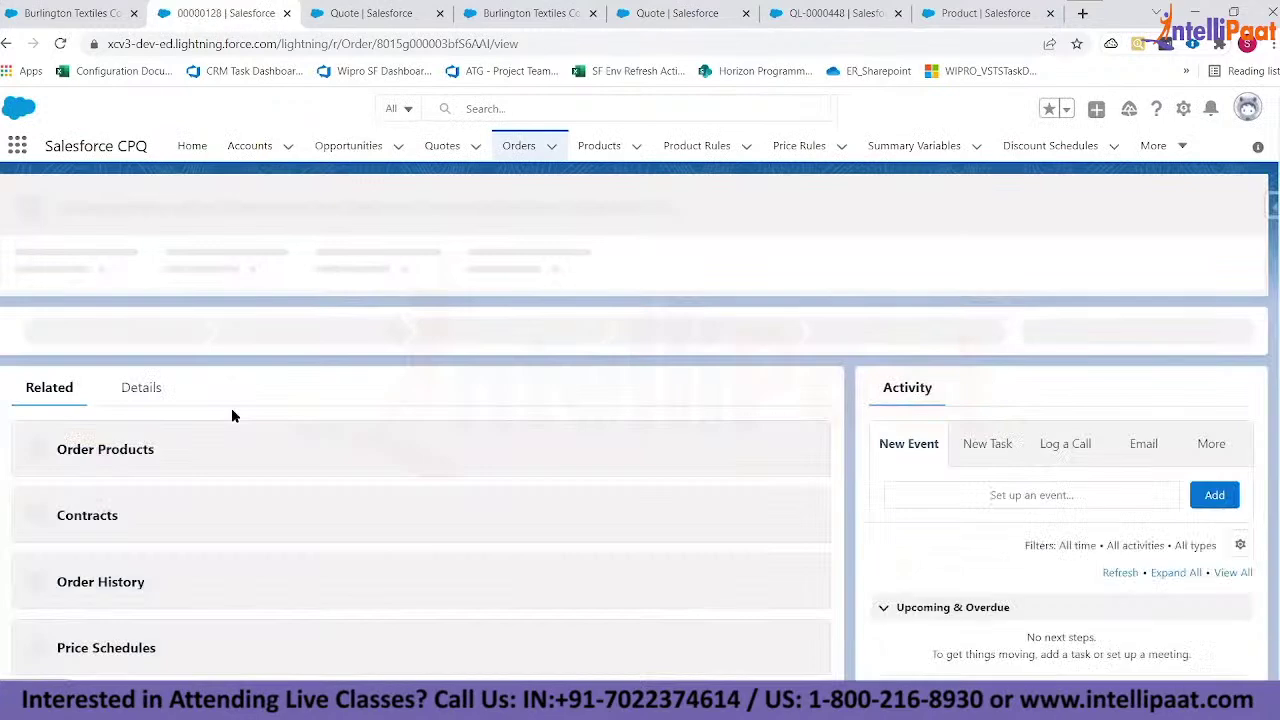
pyautogui.click(141, 387)
pyautogui.scroll(-2, 155, 506)
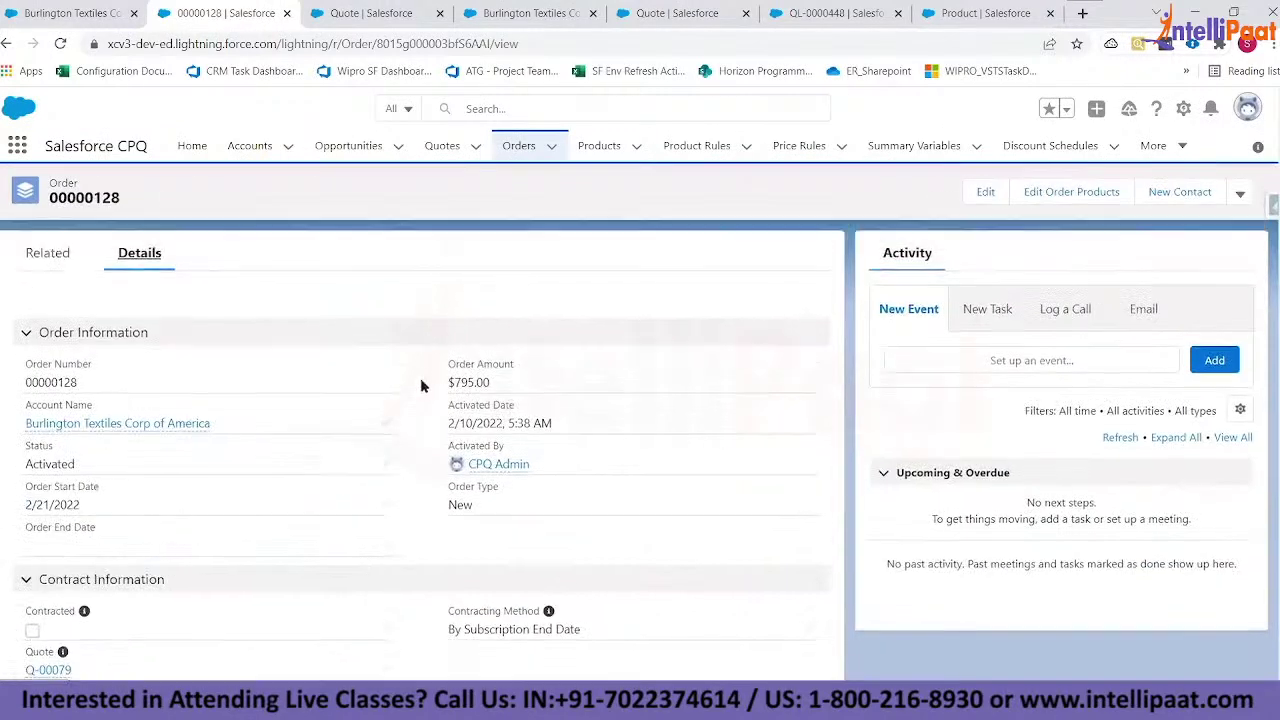
pyautogui.scroll(-3, 75, 459)
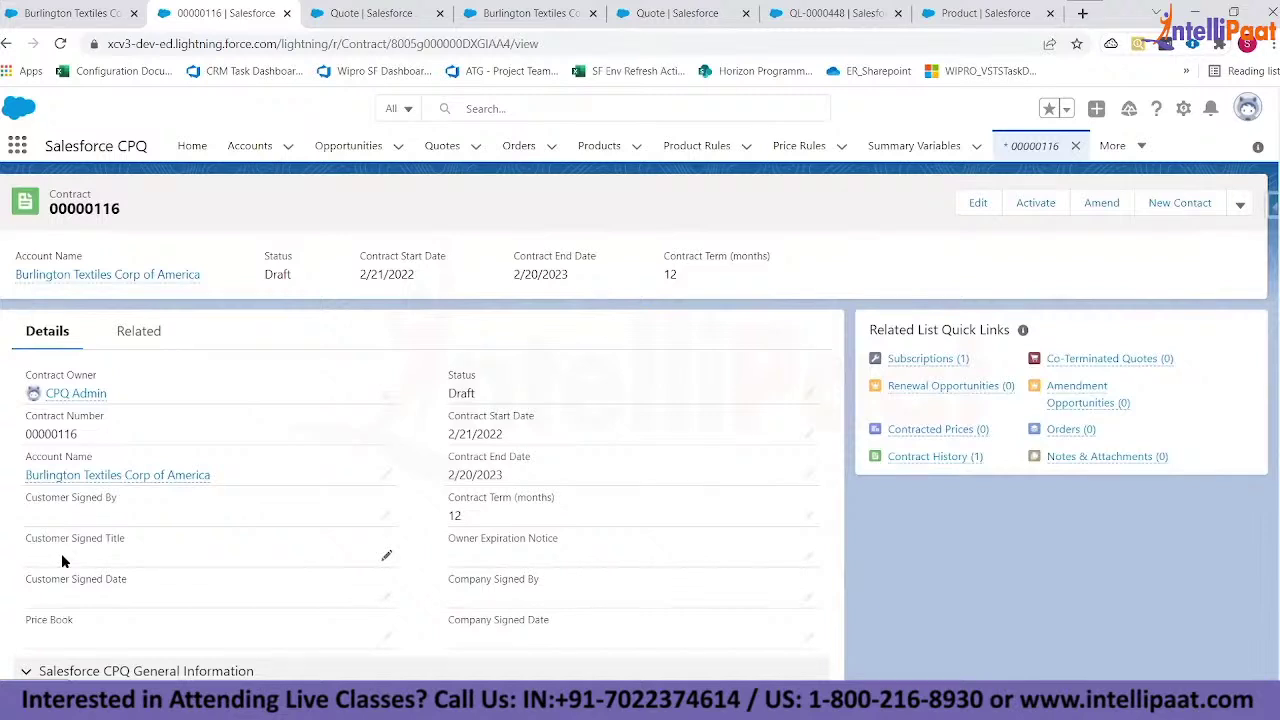
# - Examine the contract's account, dates and term, and its CPQ general, renewal and amendment information
pyautogui.moveTo(96, 486)
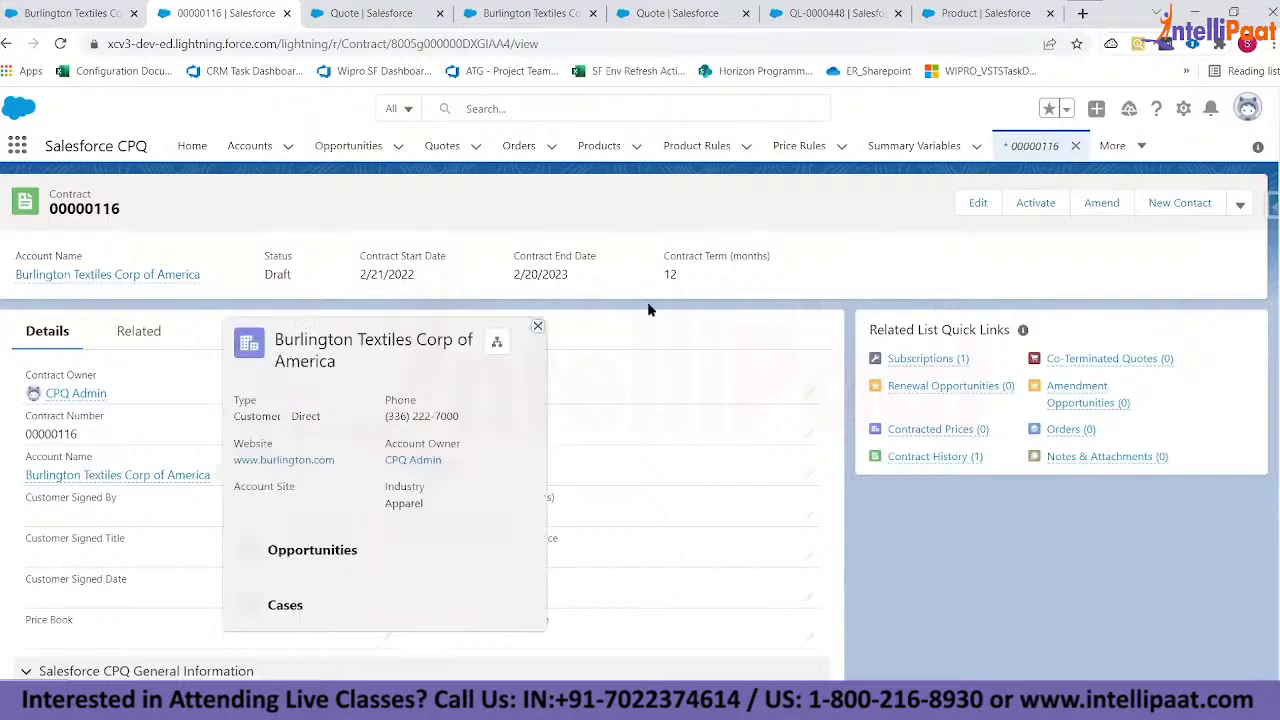
pyautogui.scroll(-1, 722, 321)
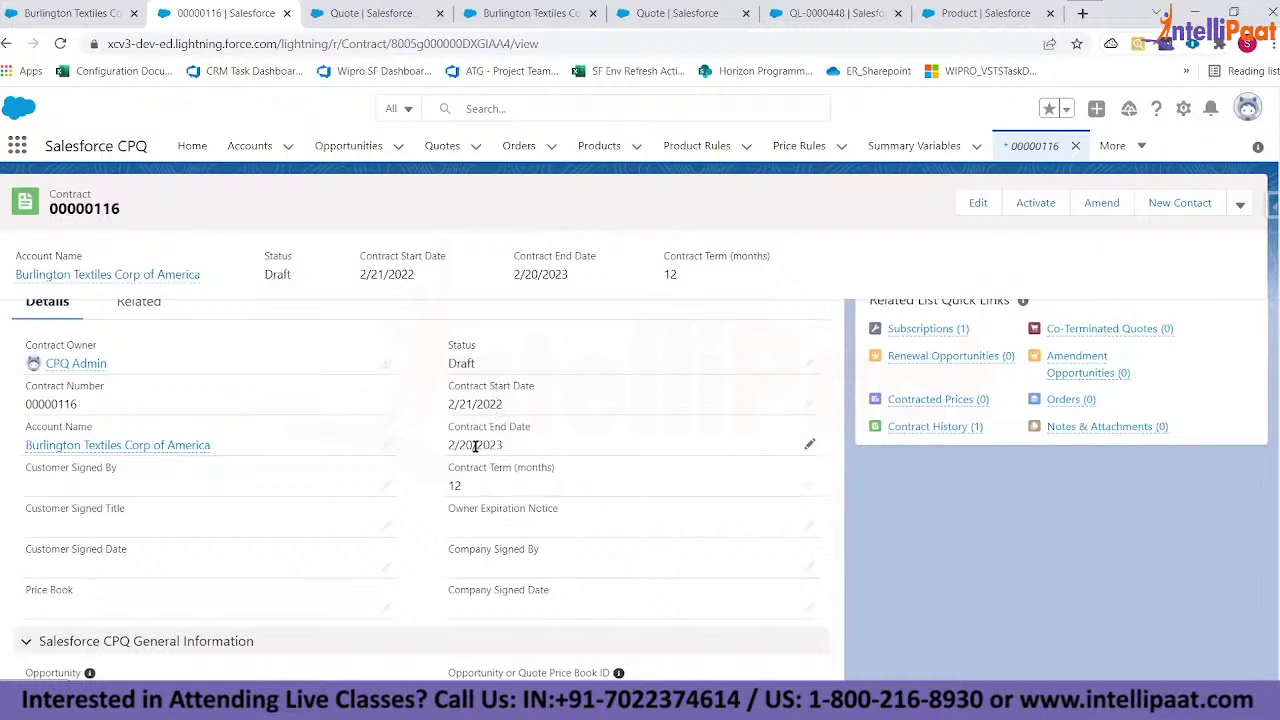
pyautogui.scroll(-2, 475, 446)
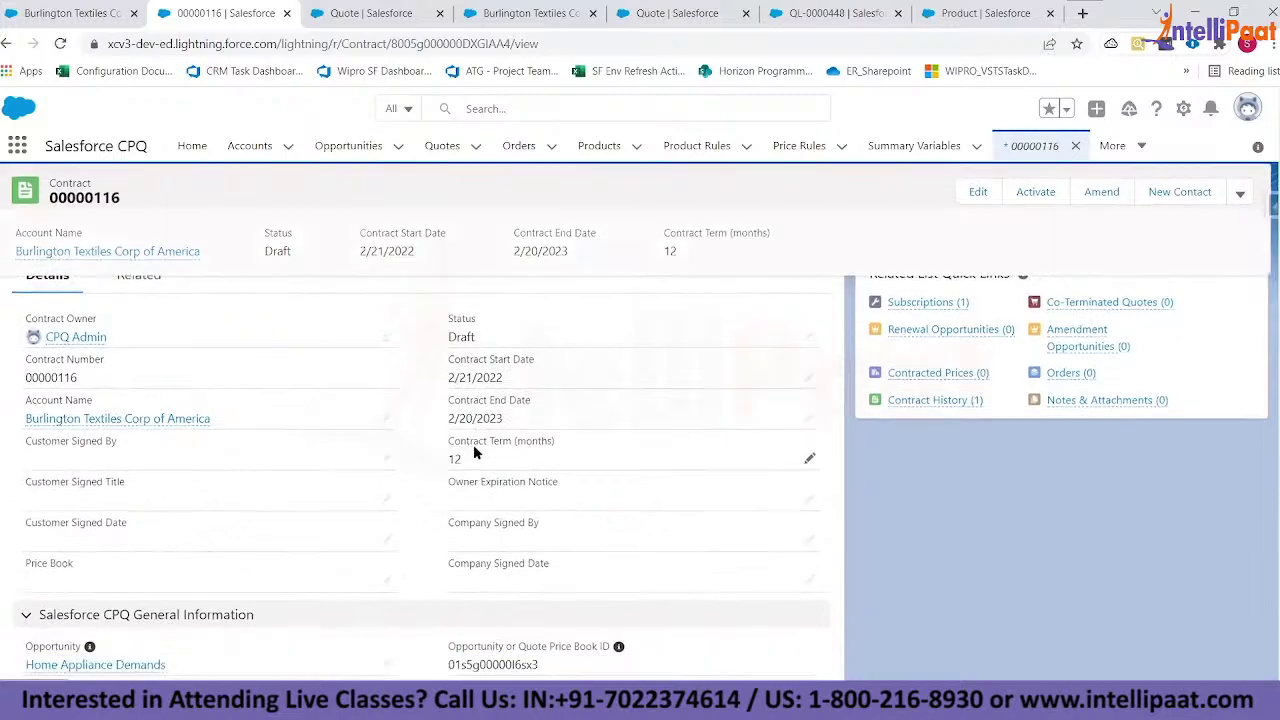
pyautogui.scroll(-1, 475, 446)
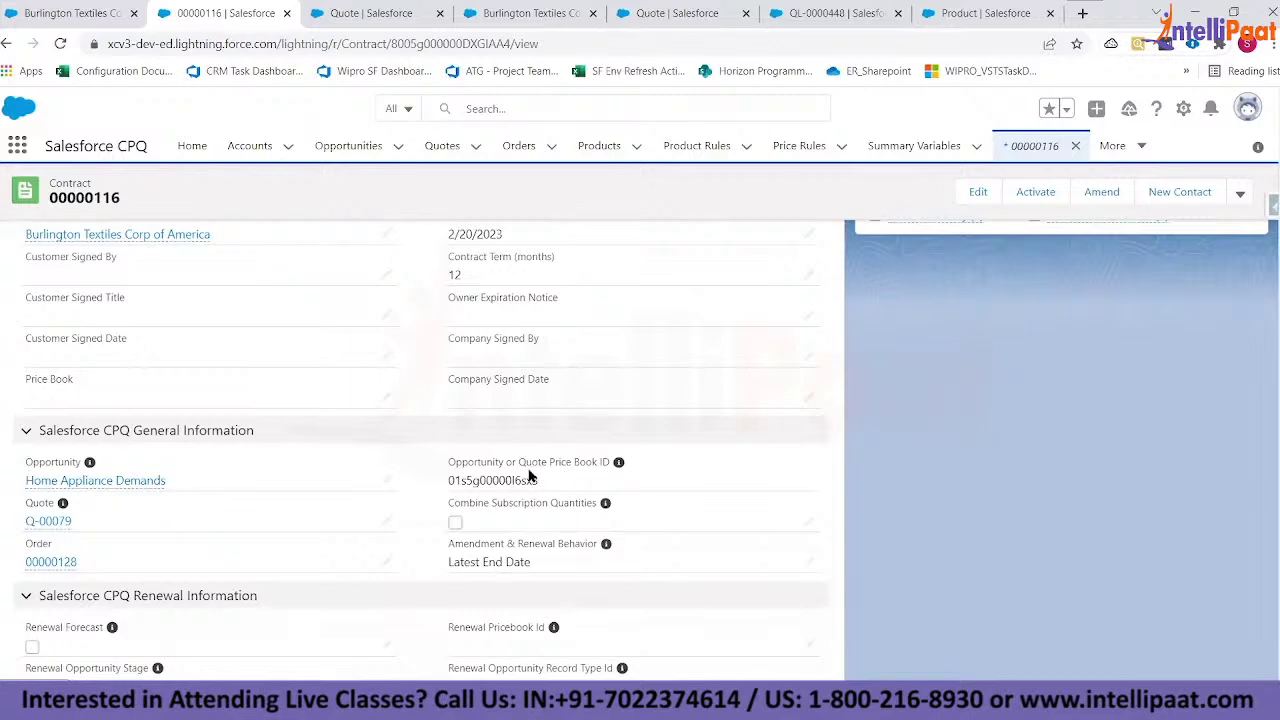
pyautogui.scroll(-5, 530, 477)
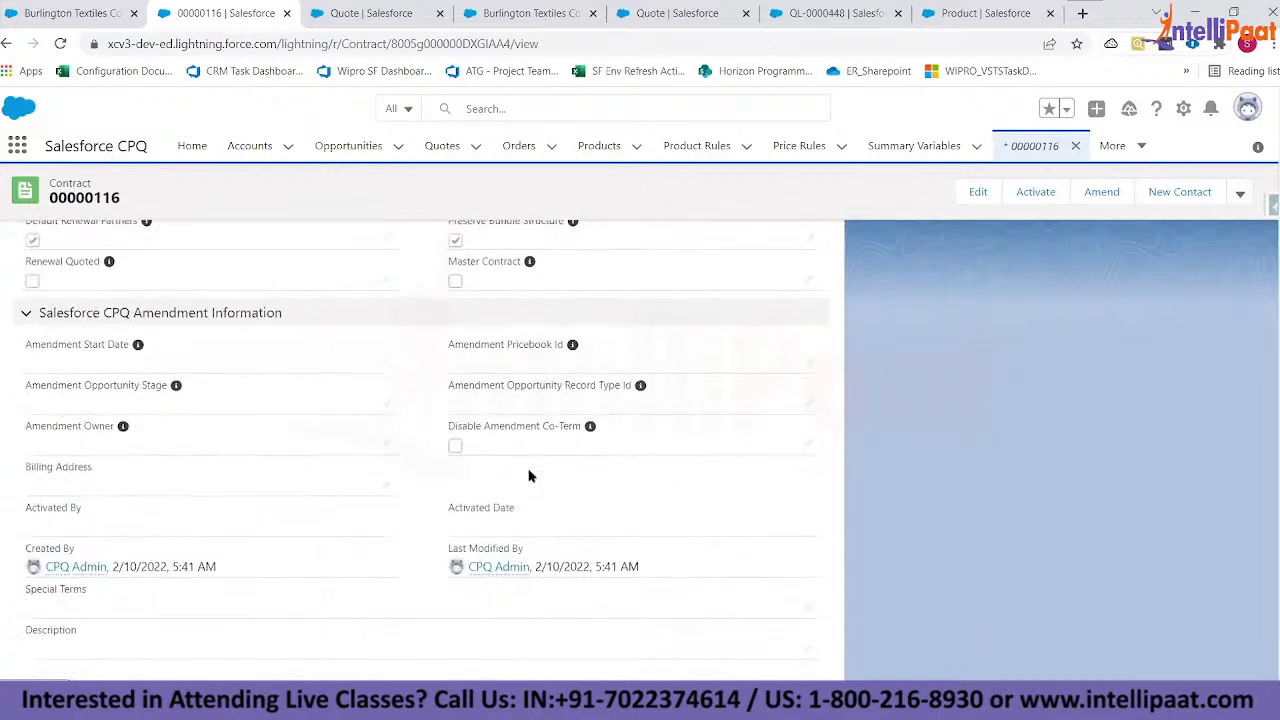
pyautogui.scroll(3, 530, 477)
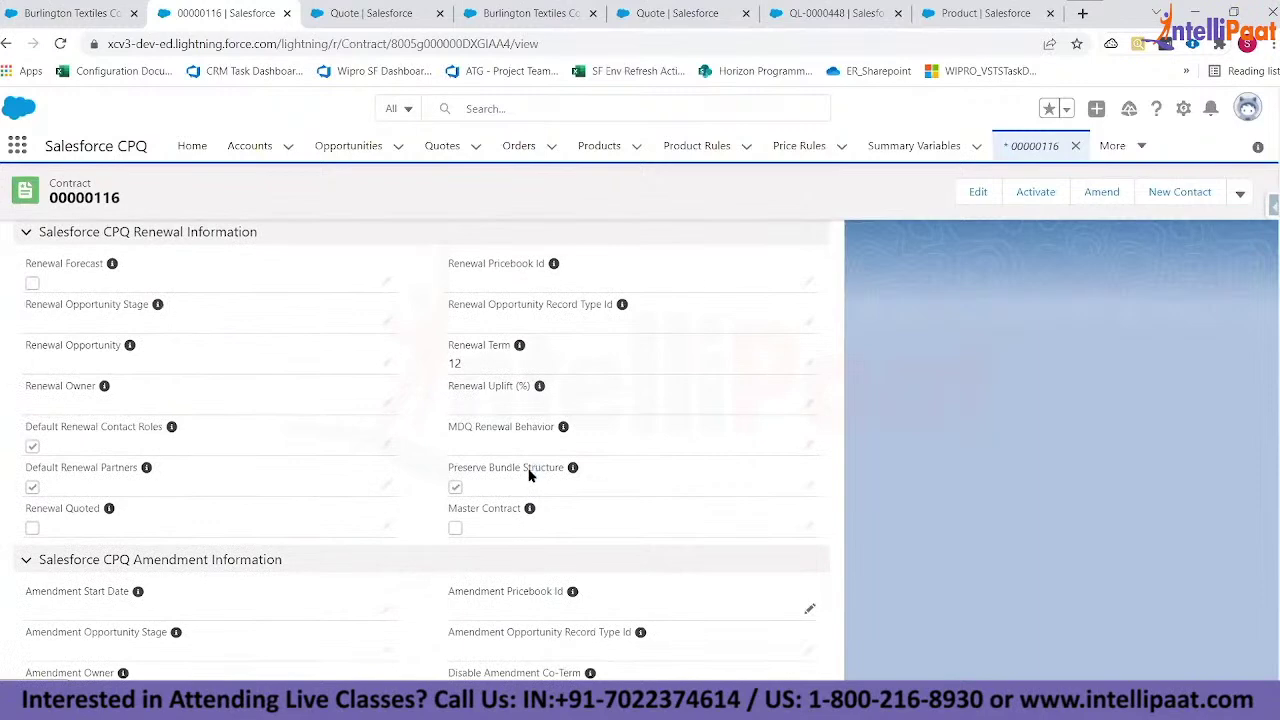
pyautogui.scroll(4, 530, 477)
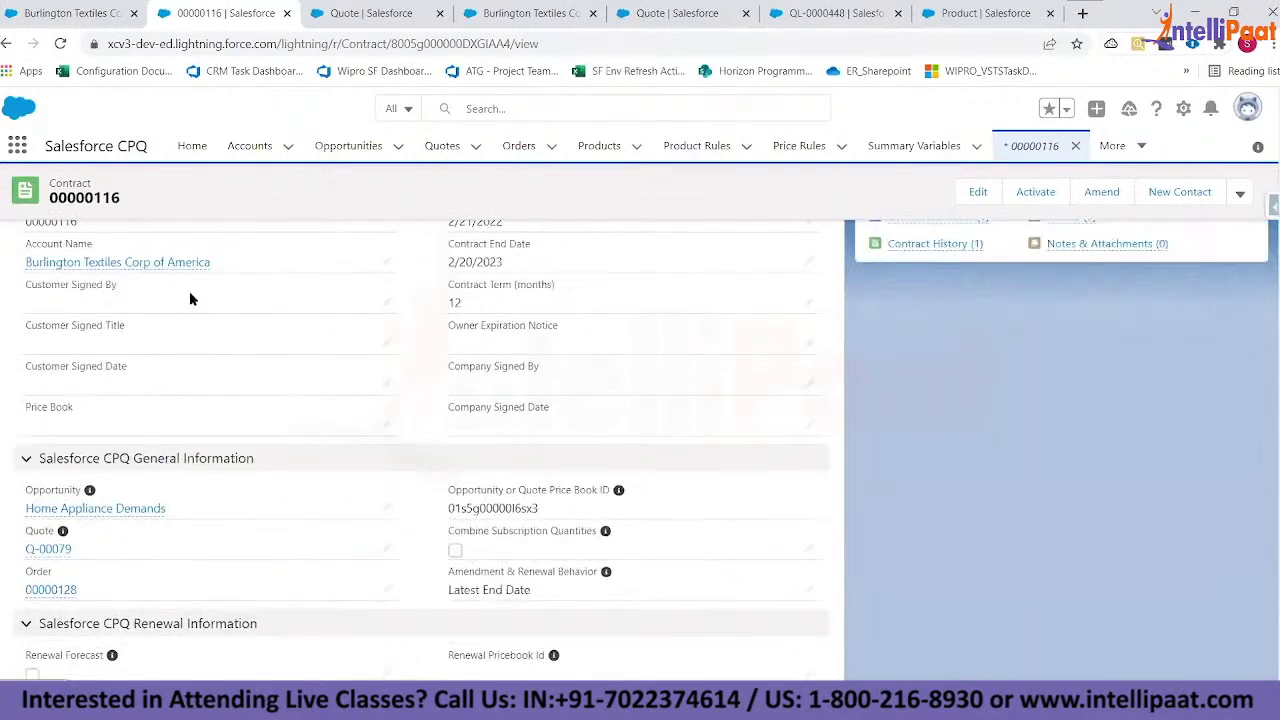
pyautogui.scroll(4, 914, 491)
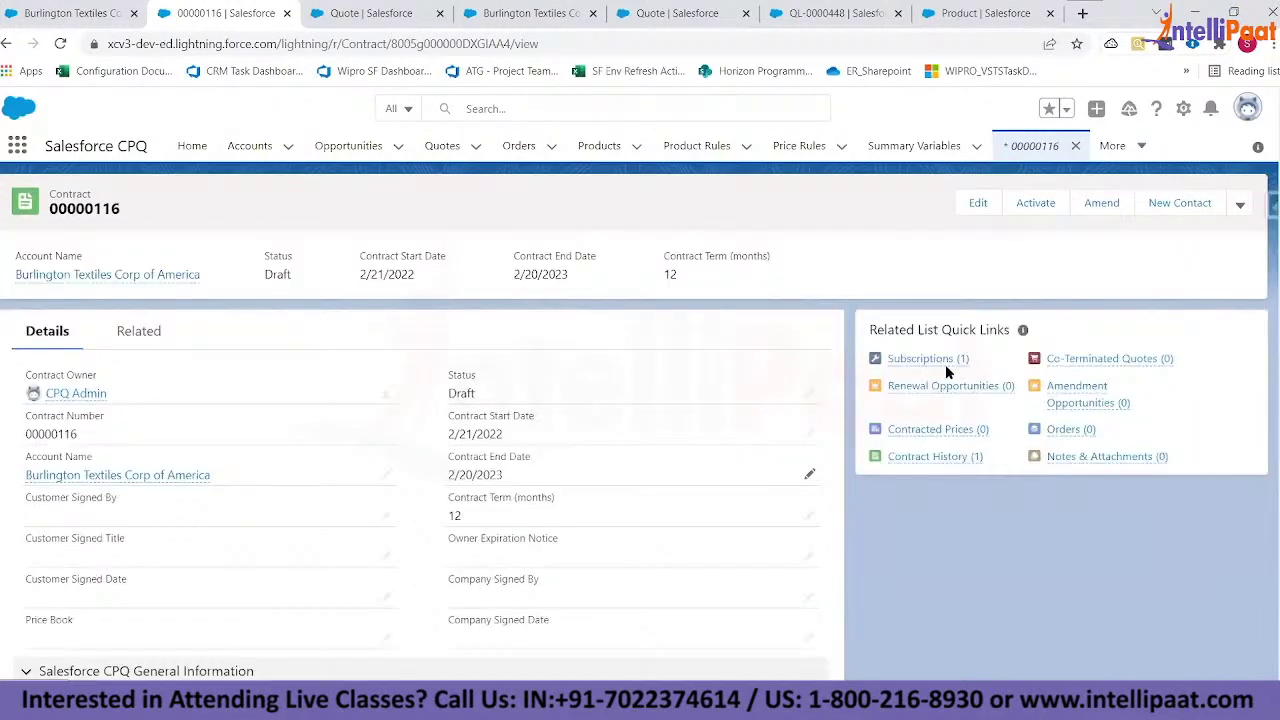
# - Open the Home Security Monitoring subscription from the contract, examine its dates, pricing and renewal information, and return to the contract
pyautogui.moveTo(940, 370)
pyautogui.click(922, 359)
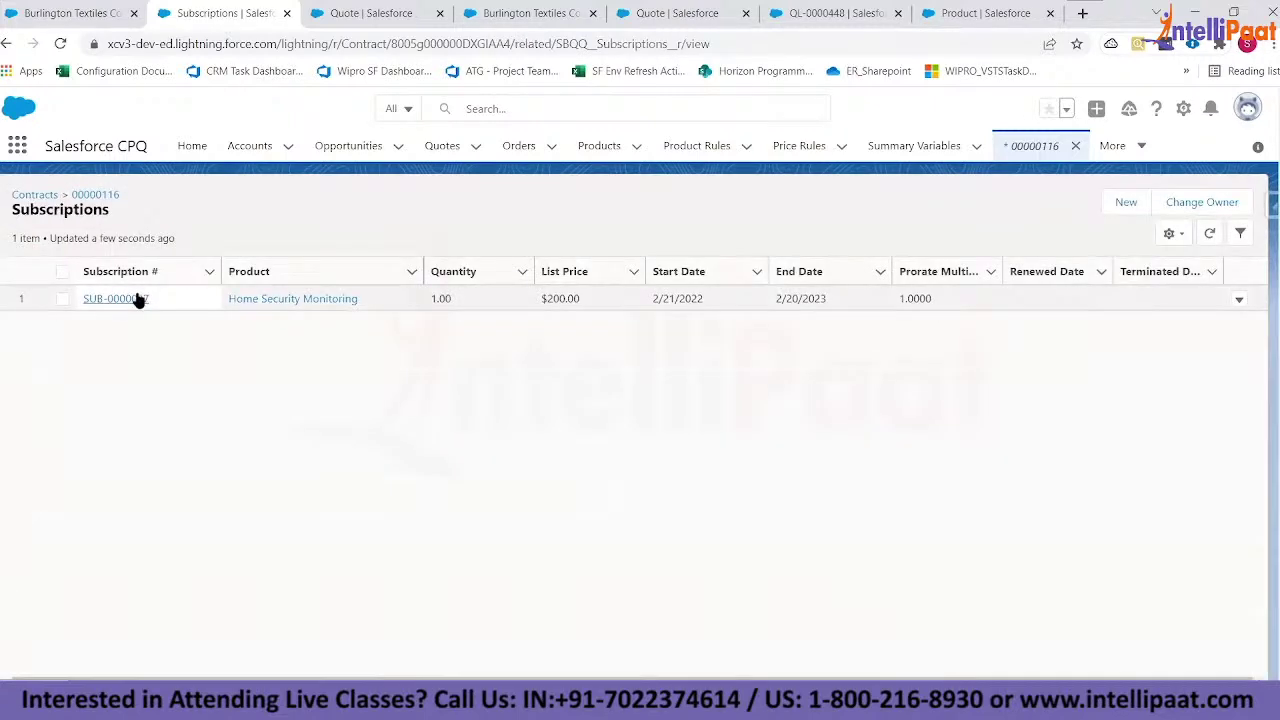
pyautogui.click(137, 300)
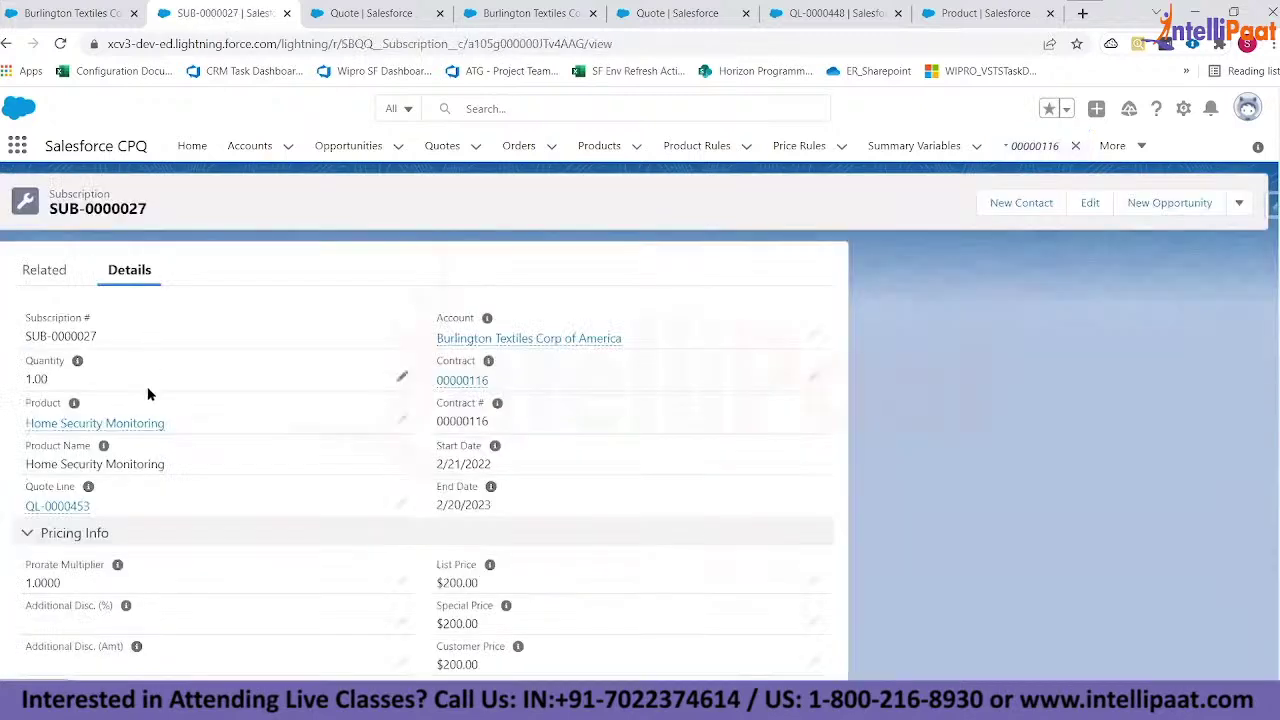
pyautogui.scroll(-1, 137, 549)
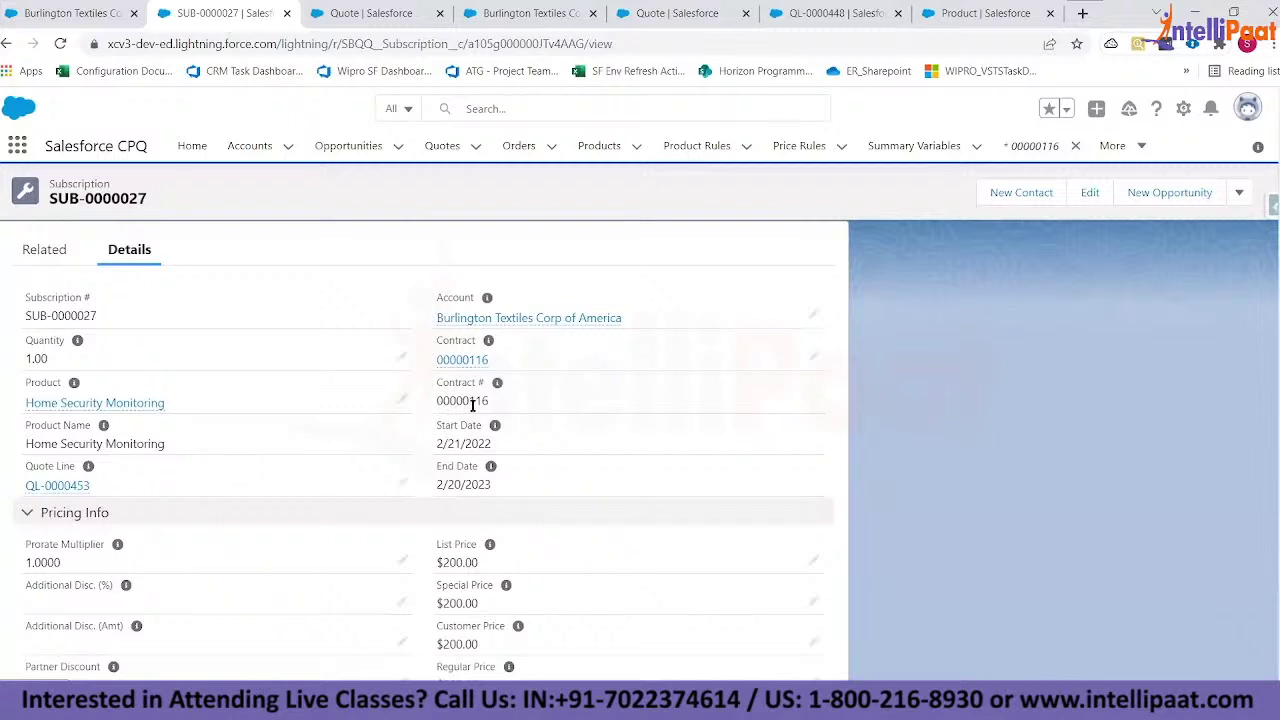
pyautogui.moveTo(491, 466)
pyautogui.scroll(-1, 491, 466)
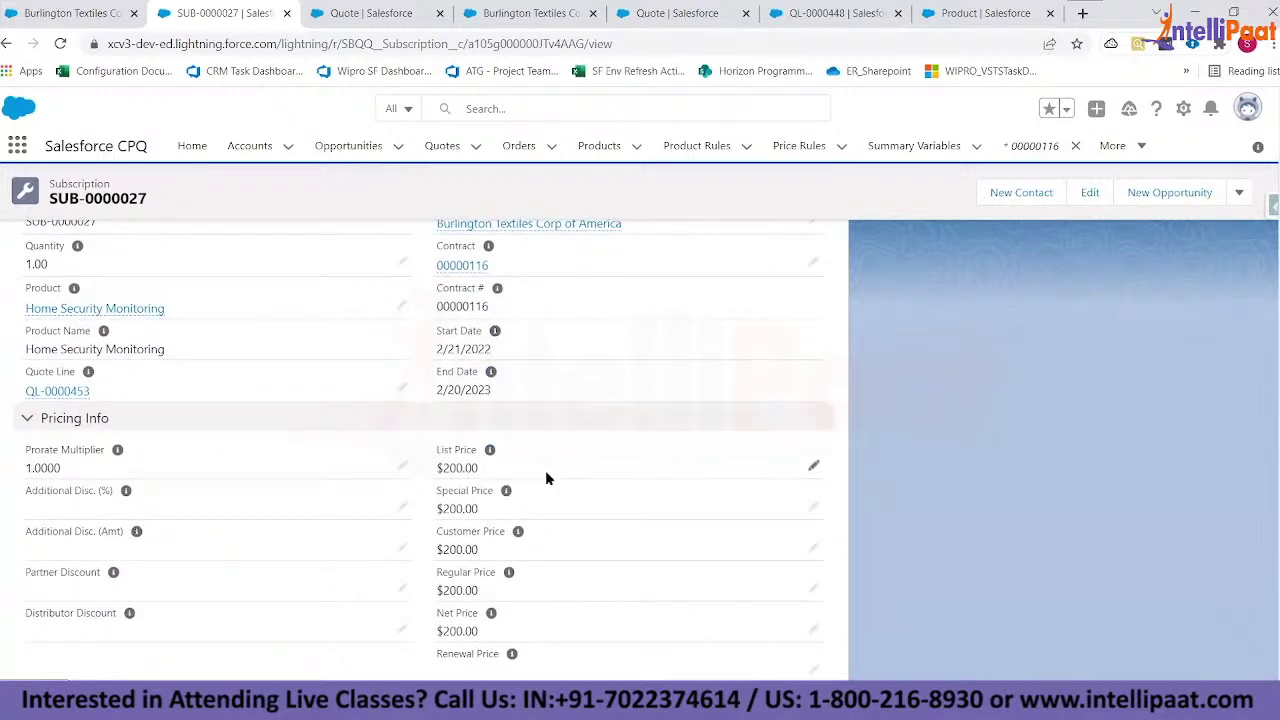
pyautogui.scroll(-1, 250, 456)
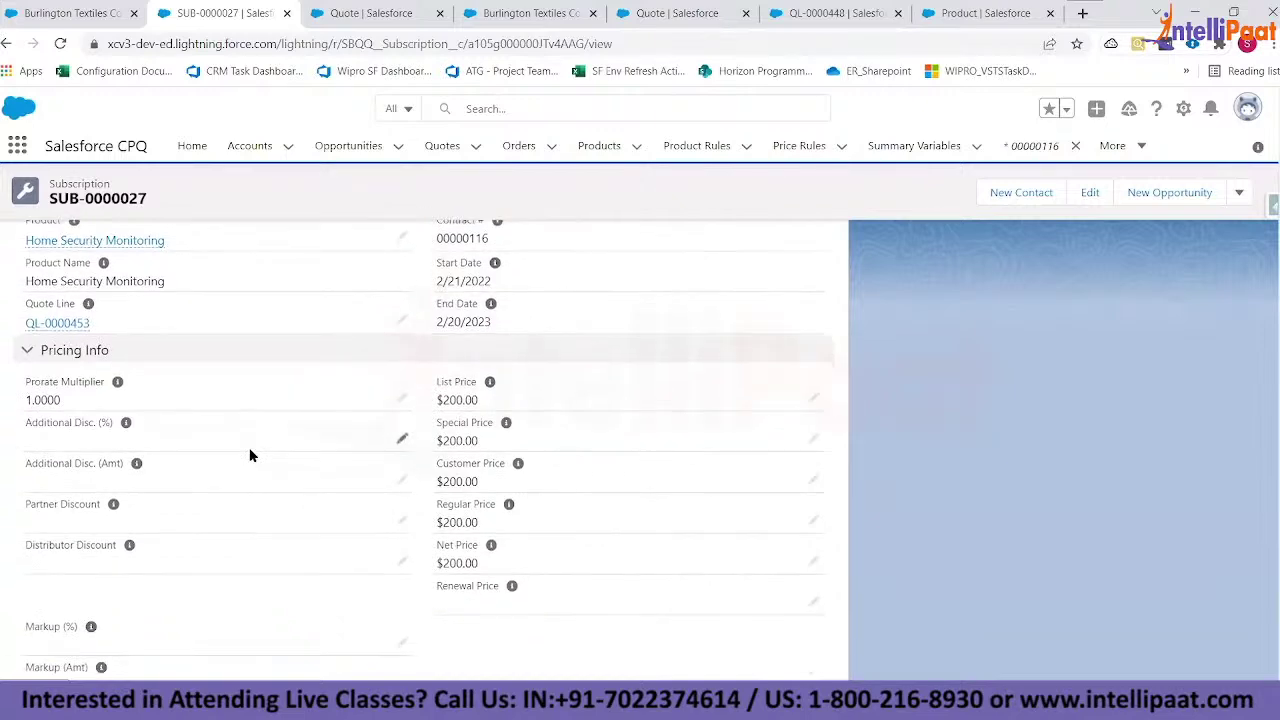
pyautogui.scroll(2, 250, 456)
pyautogui.scroll(-5, 250, 456)
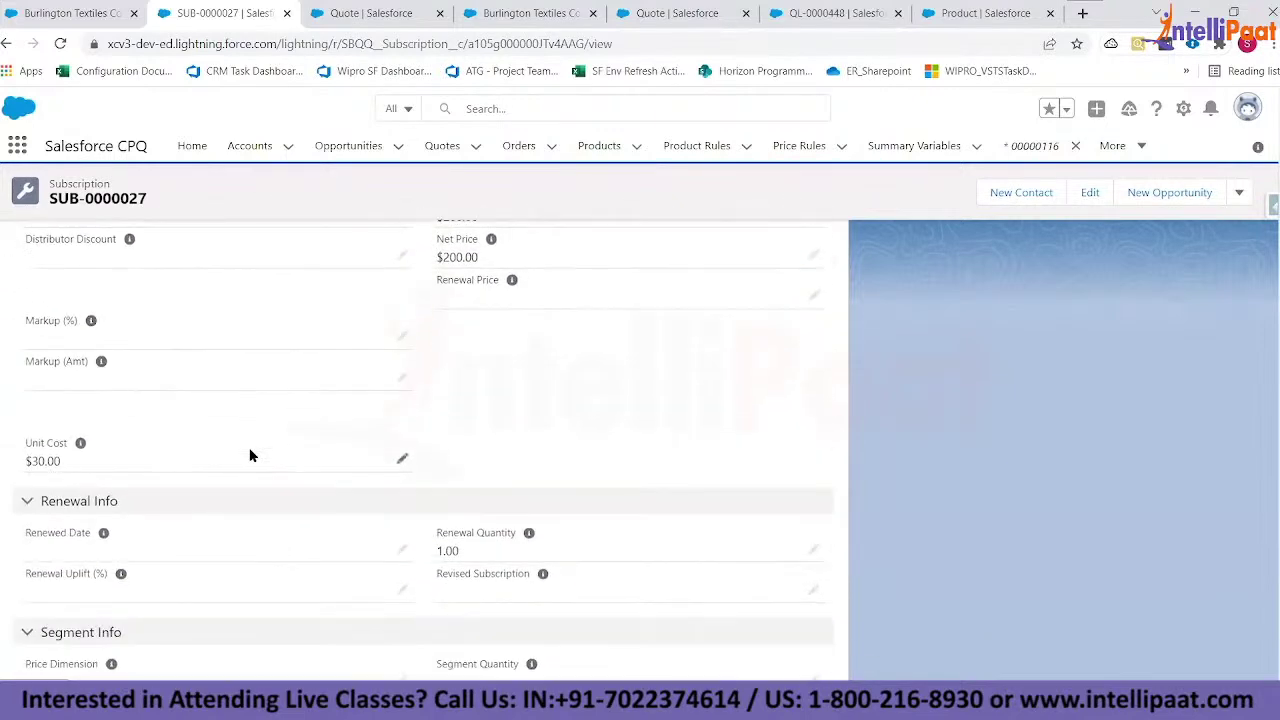
pyautogui.scroll(-3, 250, 456)
pyautogui.scroll(8, 250, 456)
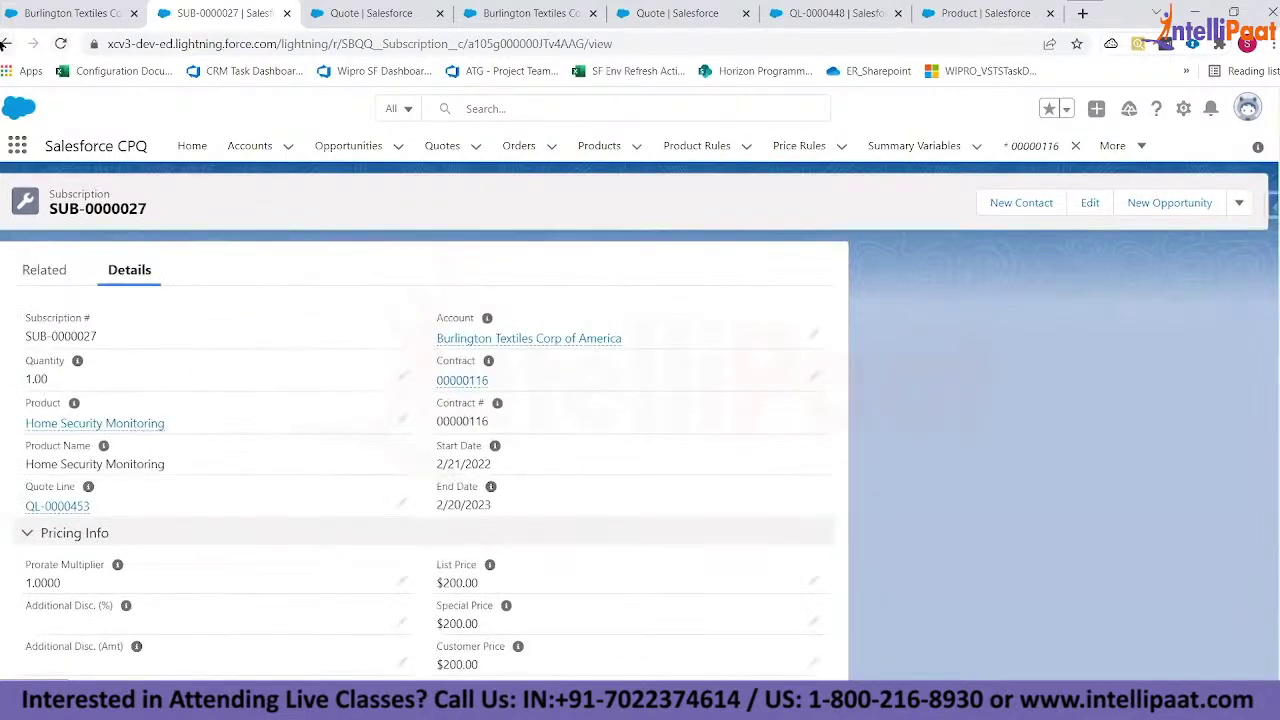
pyautogui.click(5, 44)
pyautogui.click(5, 44)
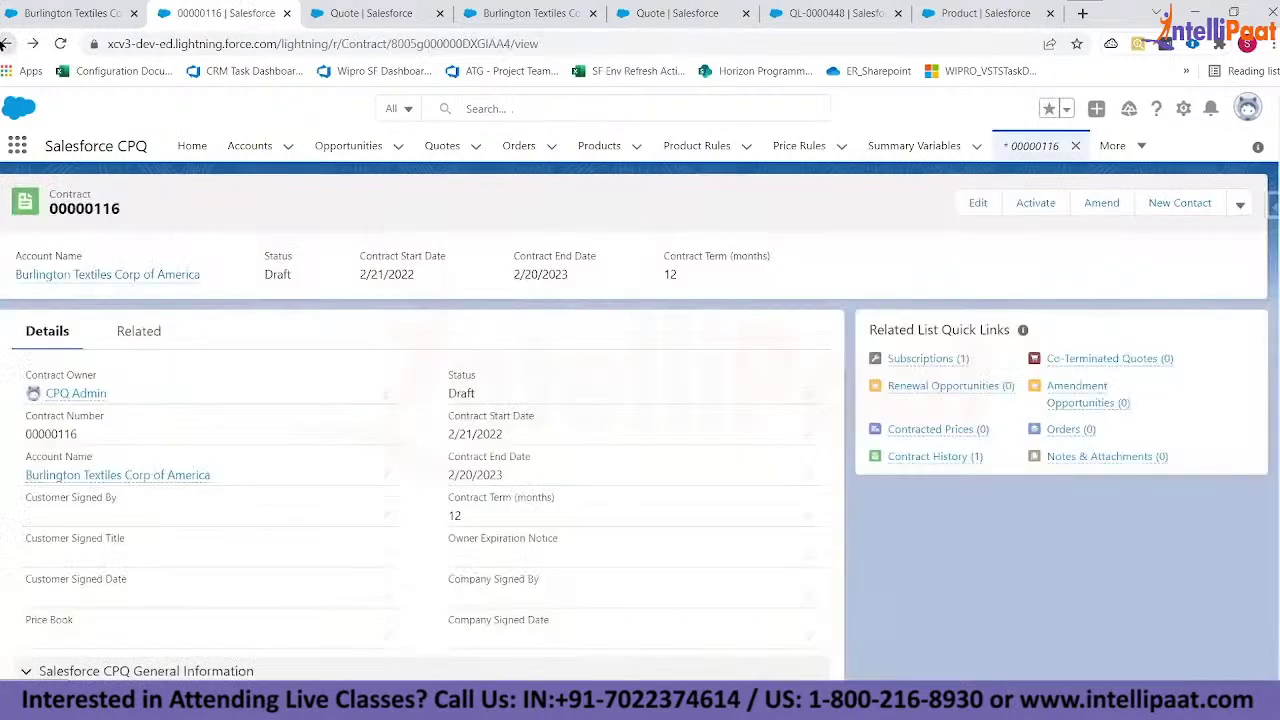
# - Bring up the Burlington Textiles Corp of America account with refreshed data and show all its related list links
pyautogui.click(134, 474)
pyautogui.click(60, 44)
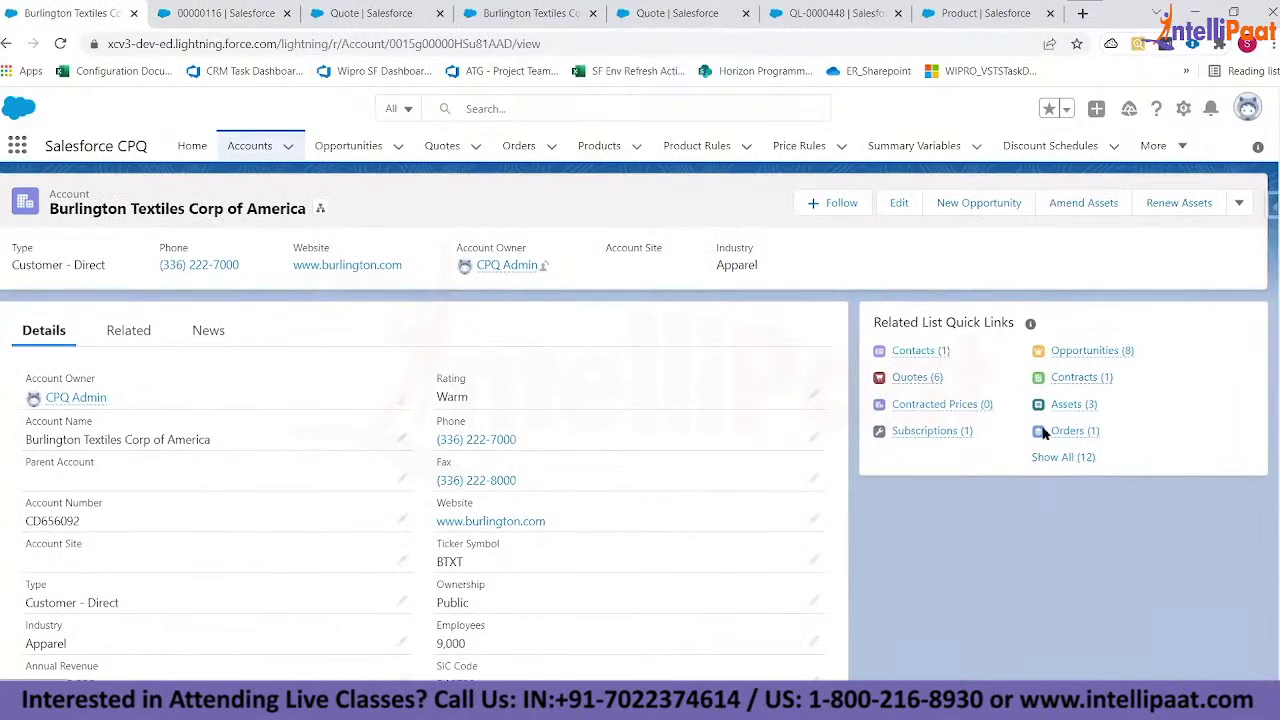
pyautogui.click(1064, 459)
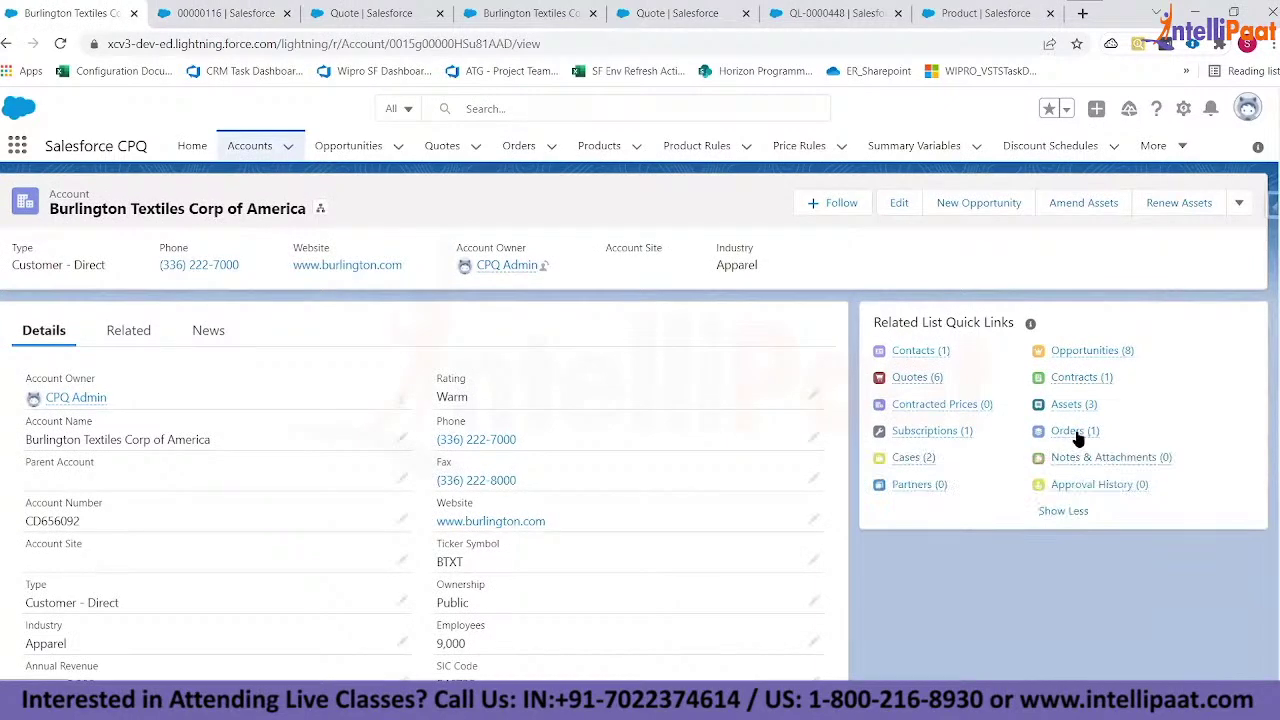
# - View the full list of assets related to the Burlington Textiles Corp of America account, and return to the account
pyautogui.moveTo(1078, 438)
pyautogui.moveTo(1078, 408)
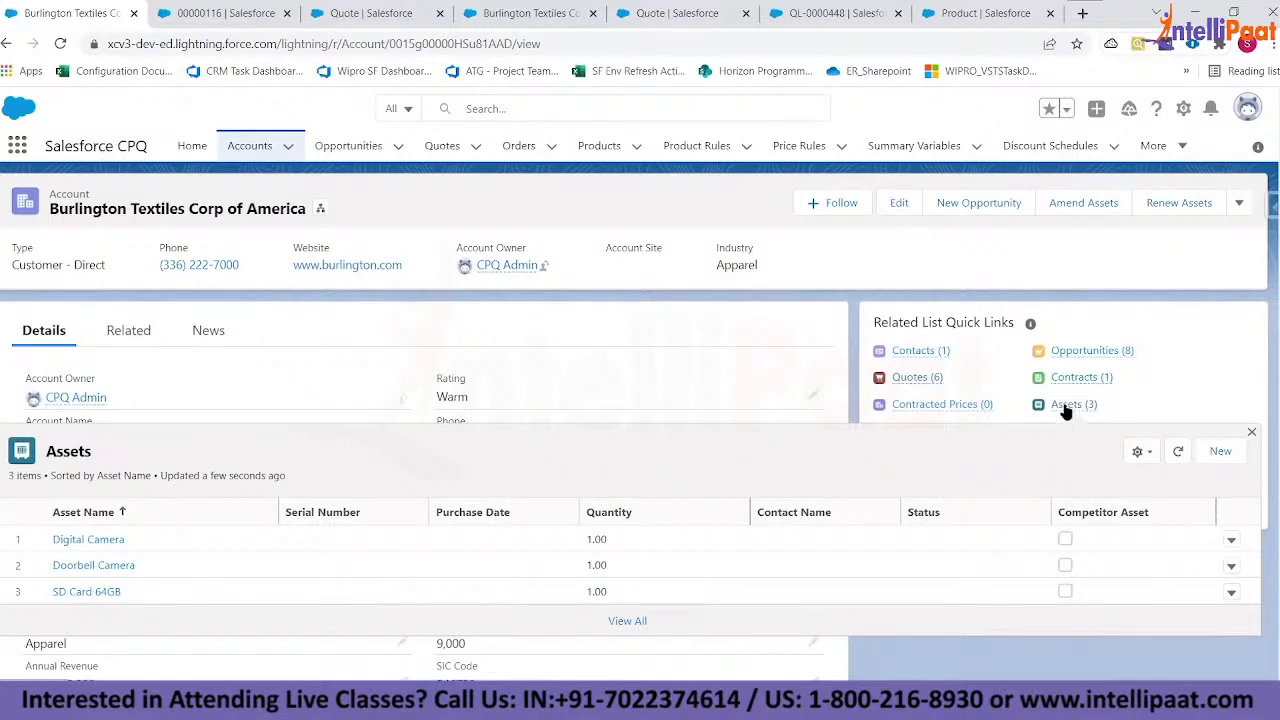
pyautogui.click(1066, 406)
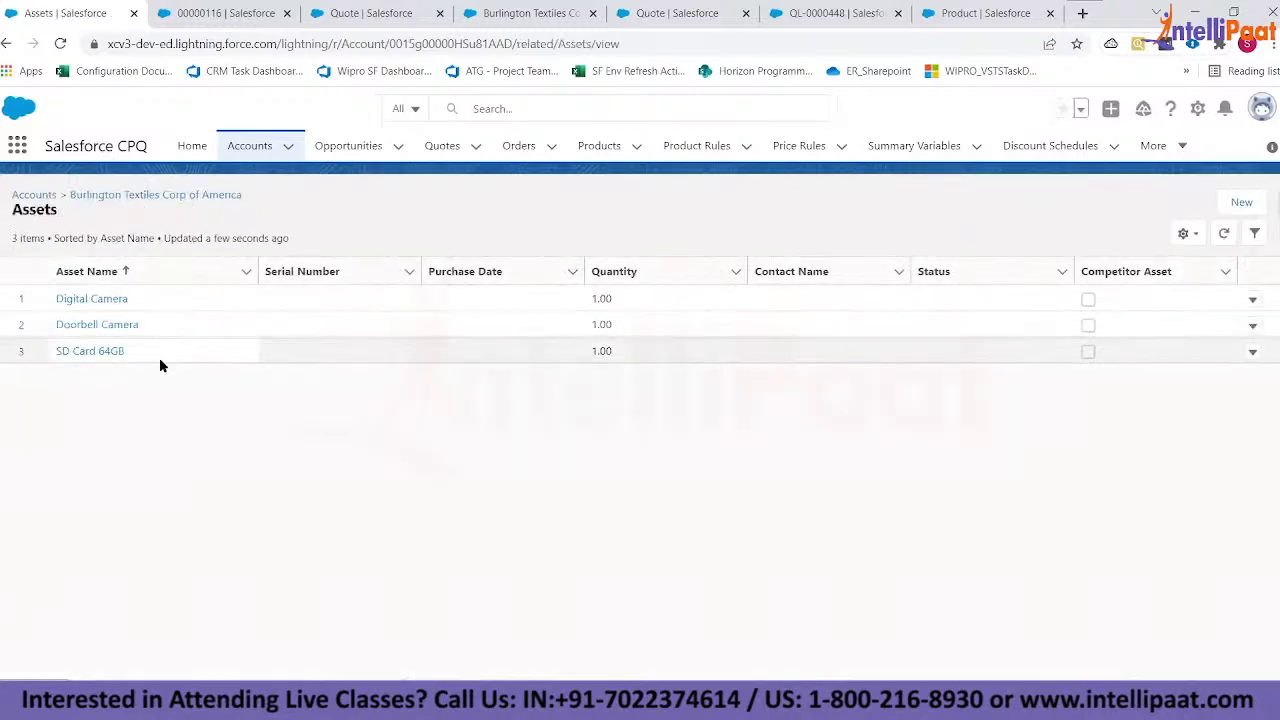
pyautogui.click(6, 43)
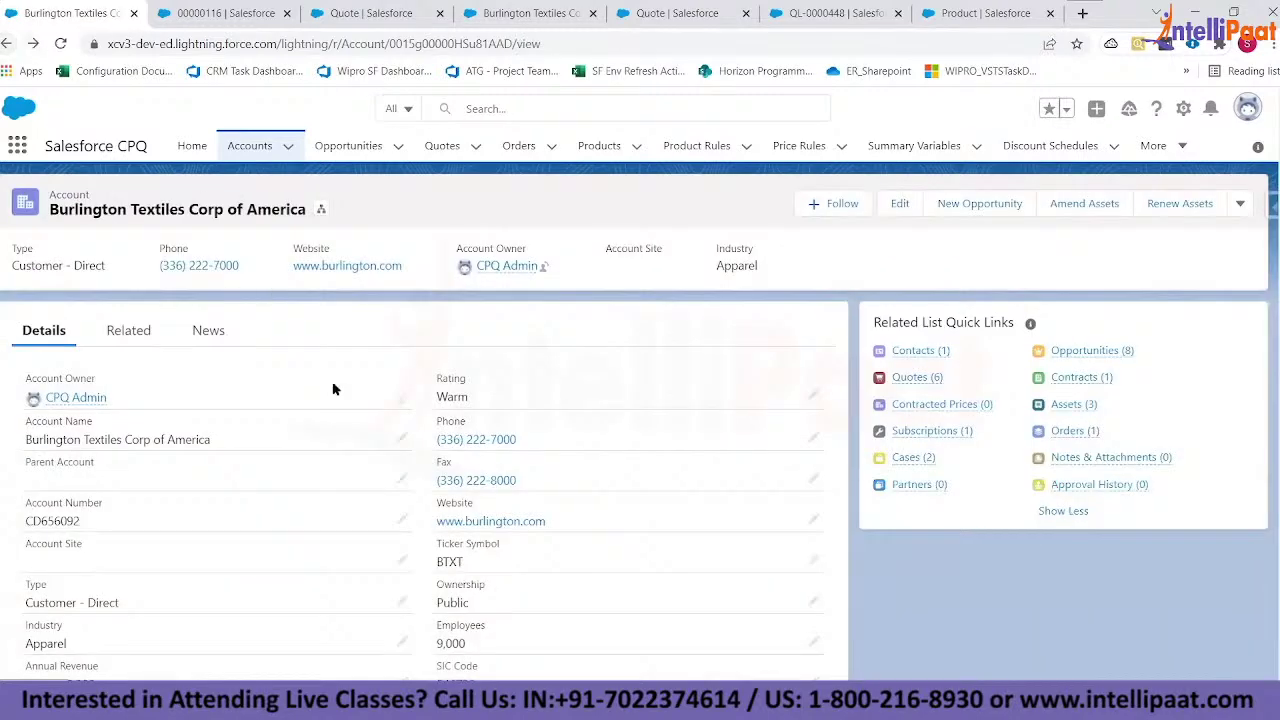
# - Activate contract 00000116 of the Burlington Textiles account
pyautogui.moveTo(955, 440)
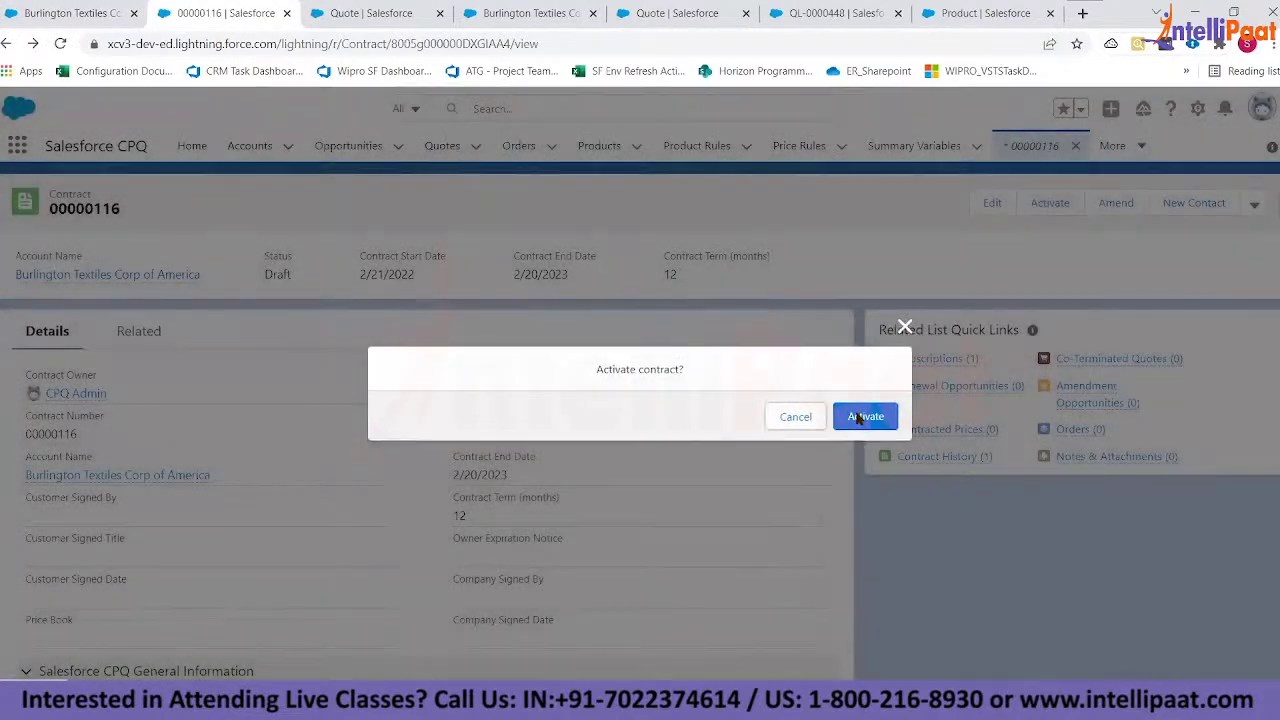
pyautogui.click(862, 416)
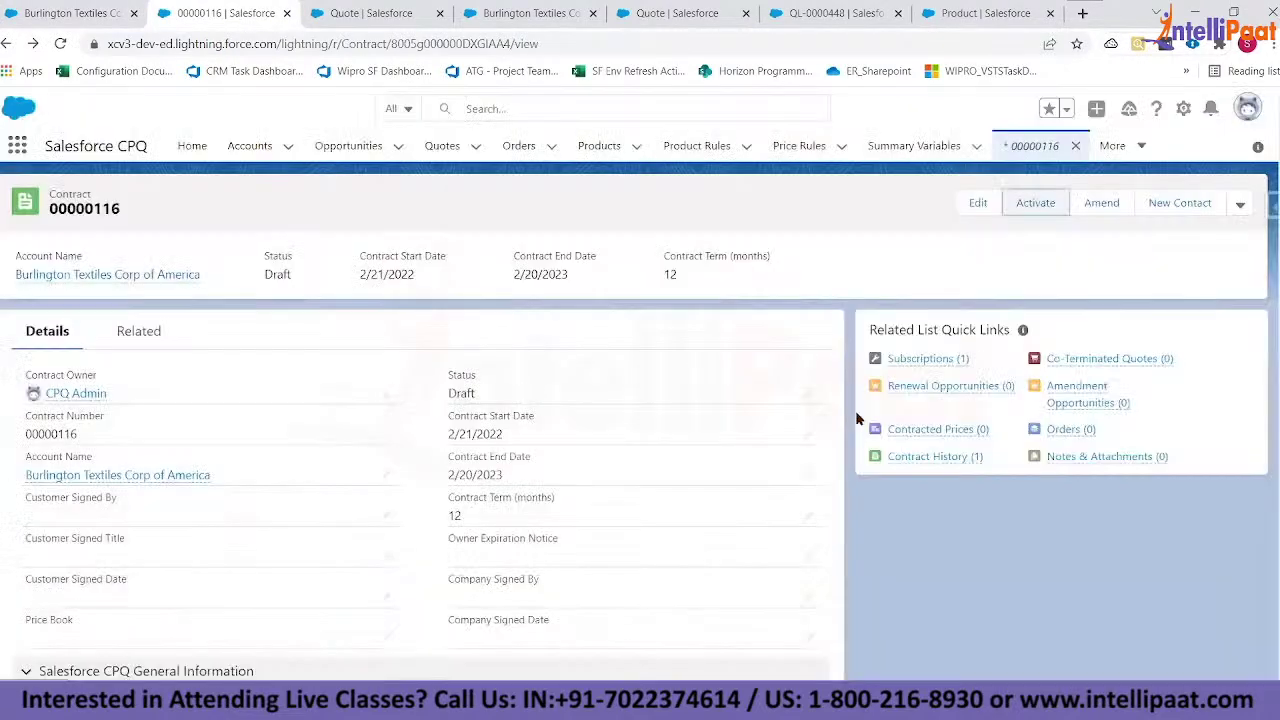
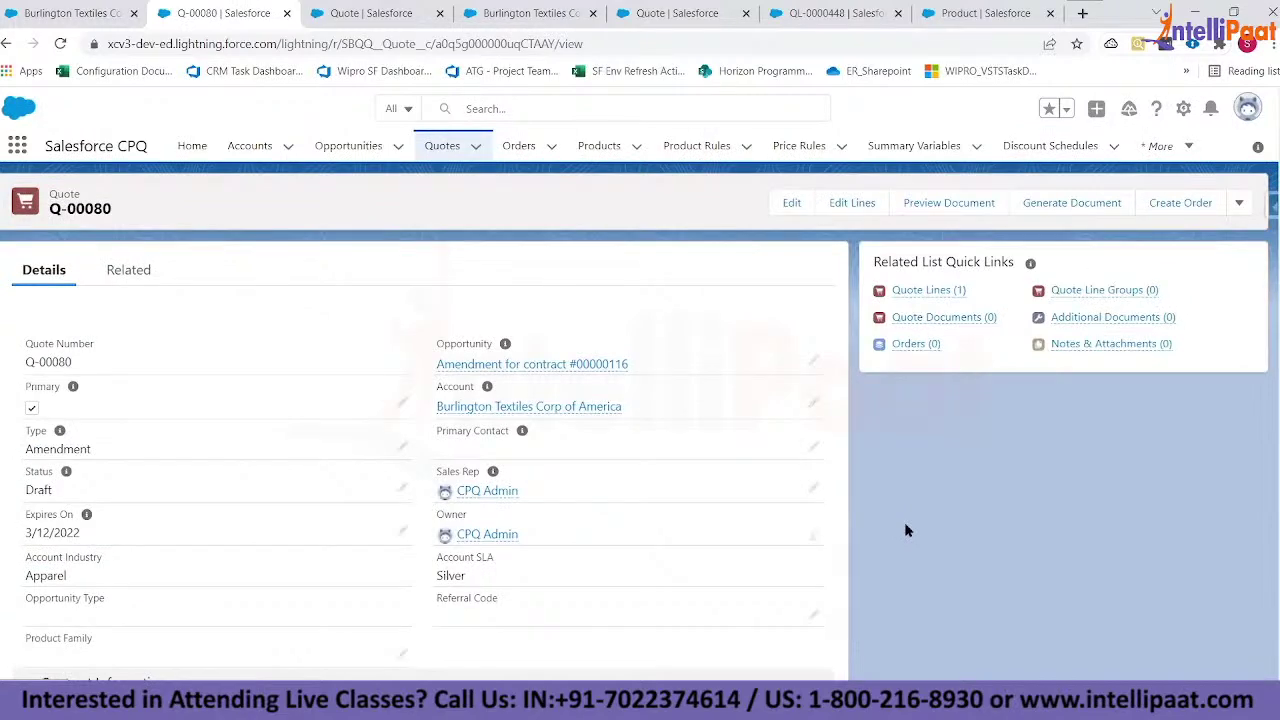
# - Switch to the Salesforce CPQ deck in Adobe Acrobat Reader and read the Product Bundles Overview slides in the Bundles section
pyautogui.hotkey('alt', 'Tab')
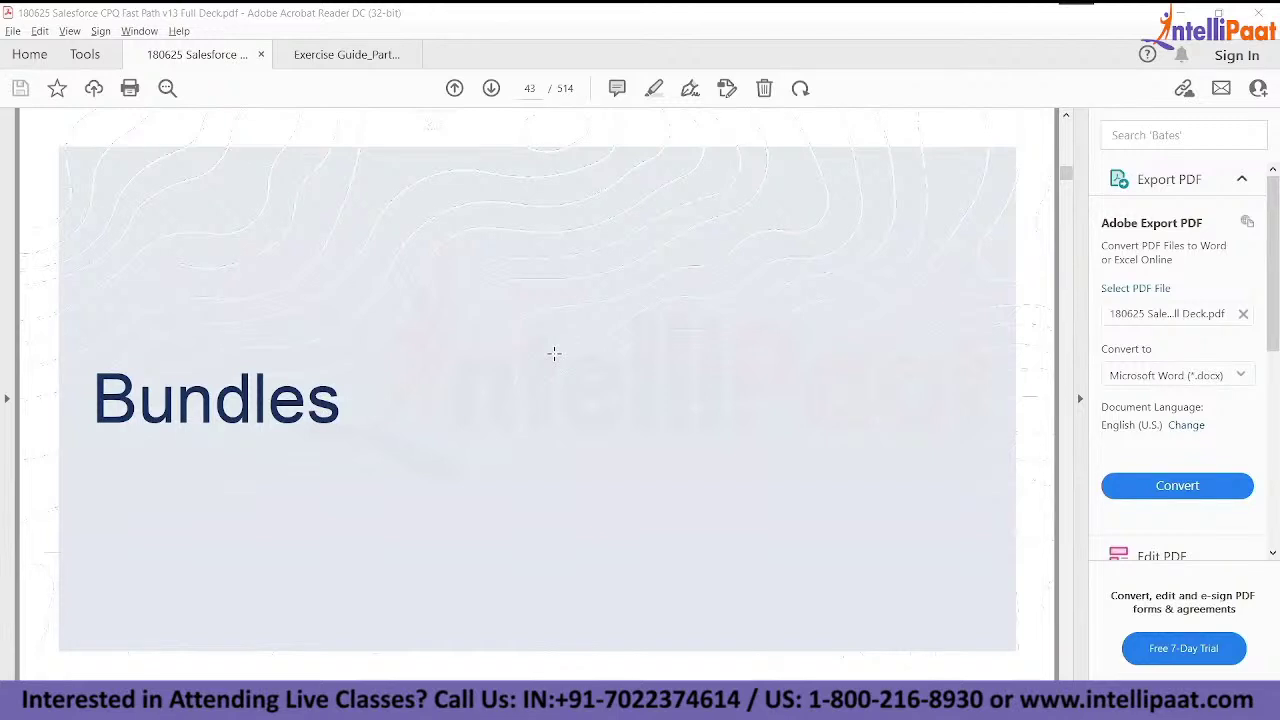
pyautogui.click(554, 353)
pyautogui.click(757, 249)
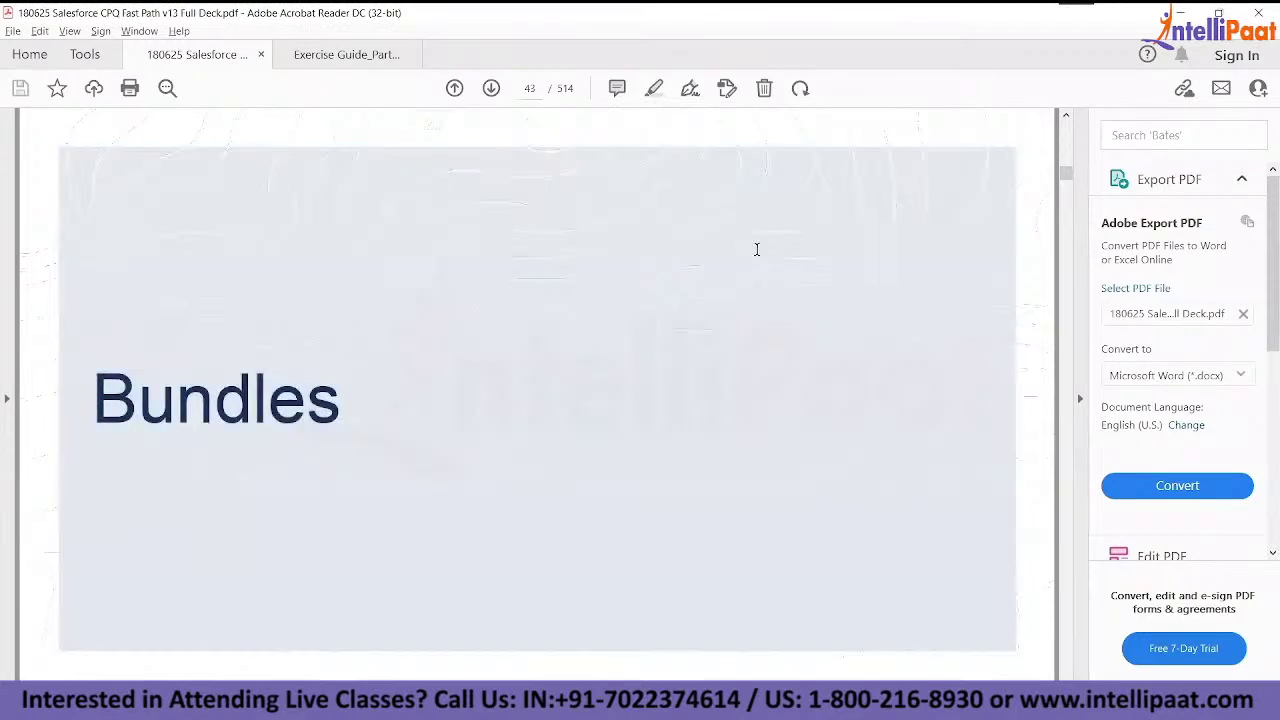
pyautogui.scroll(-3, 757, 249)
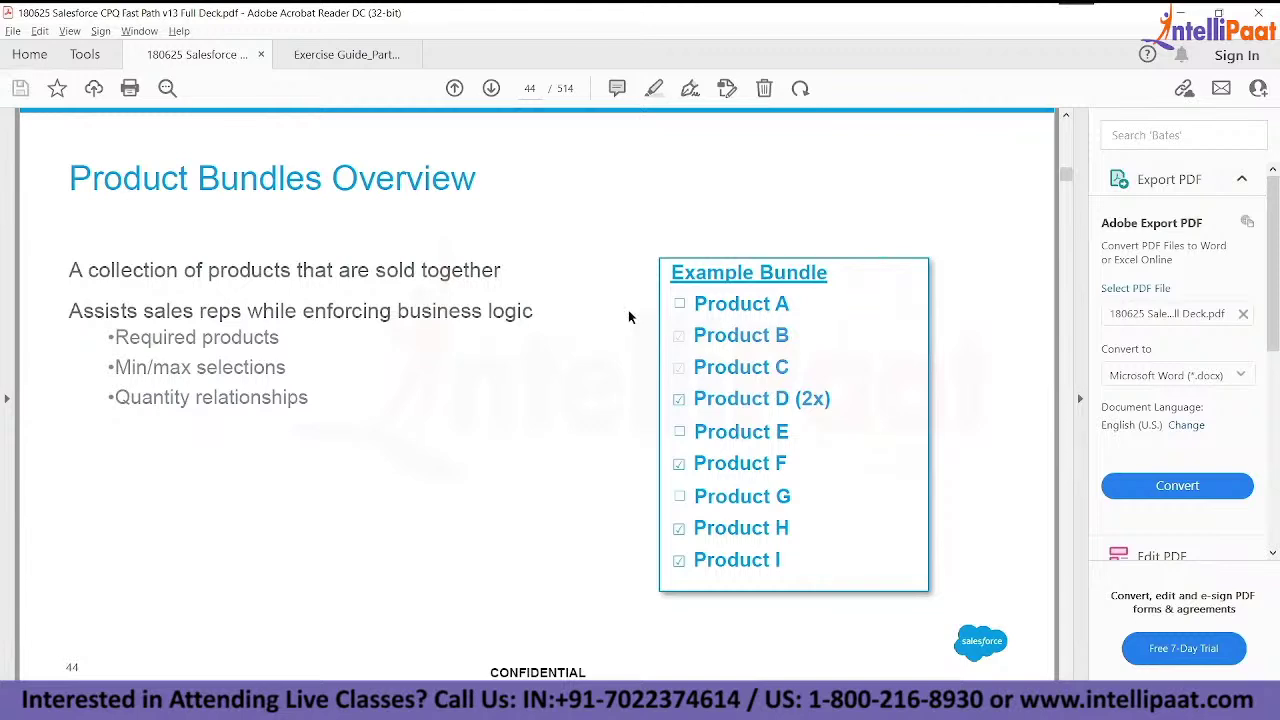
pyautogui.scroll(-1, 629, 317)
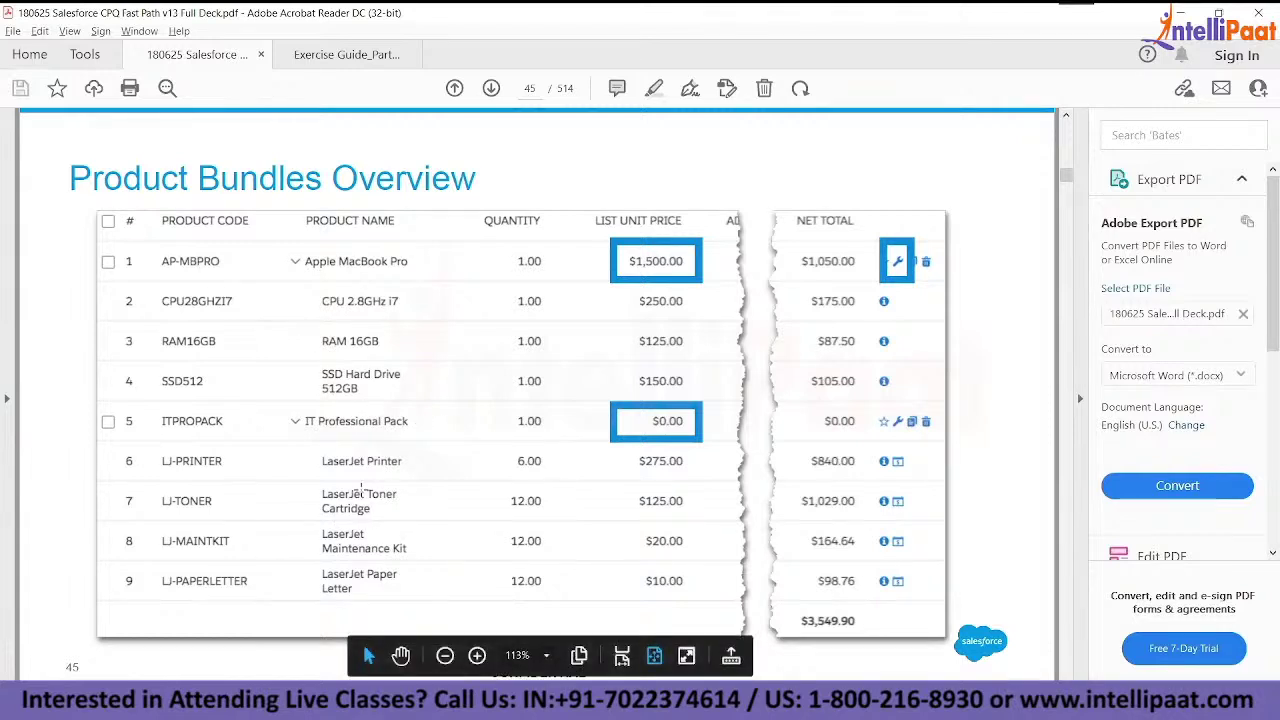
pyautogui.scroll(-1, 360, 489)
pyautogui.scroll(1, 360, 489)
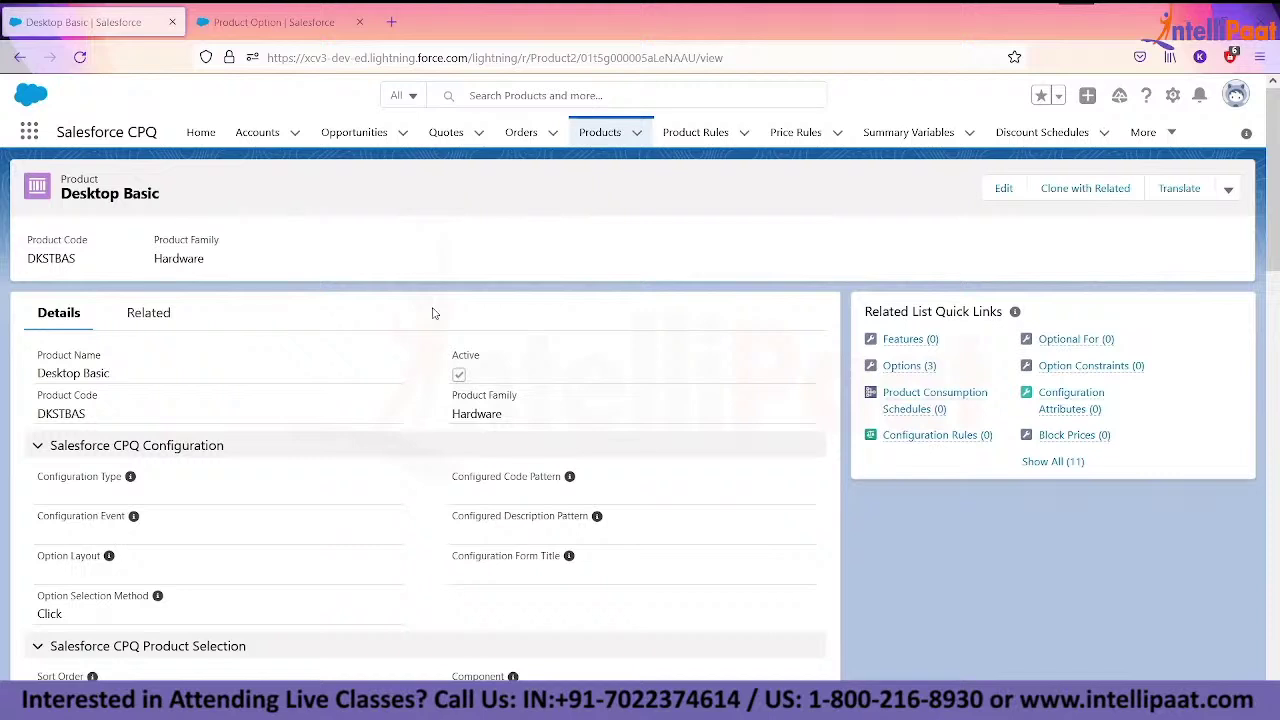
# - Leave the Desktop Basic product open and, in a second tab, open quote Q-00000 for line editing
pyautogui.scroll(-1, 432, 313)
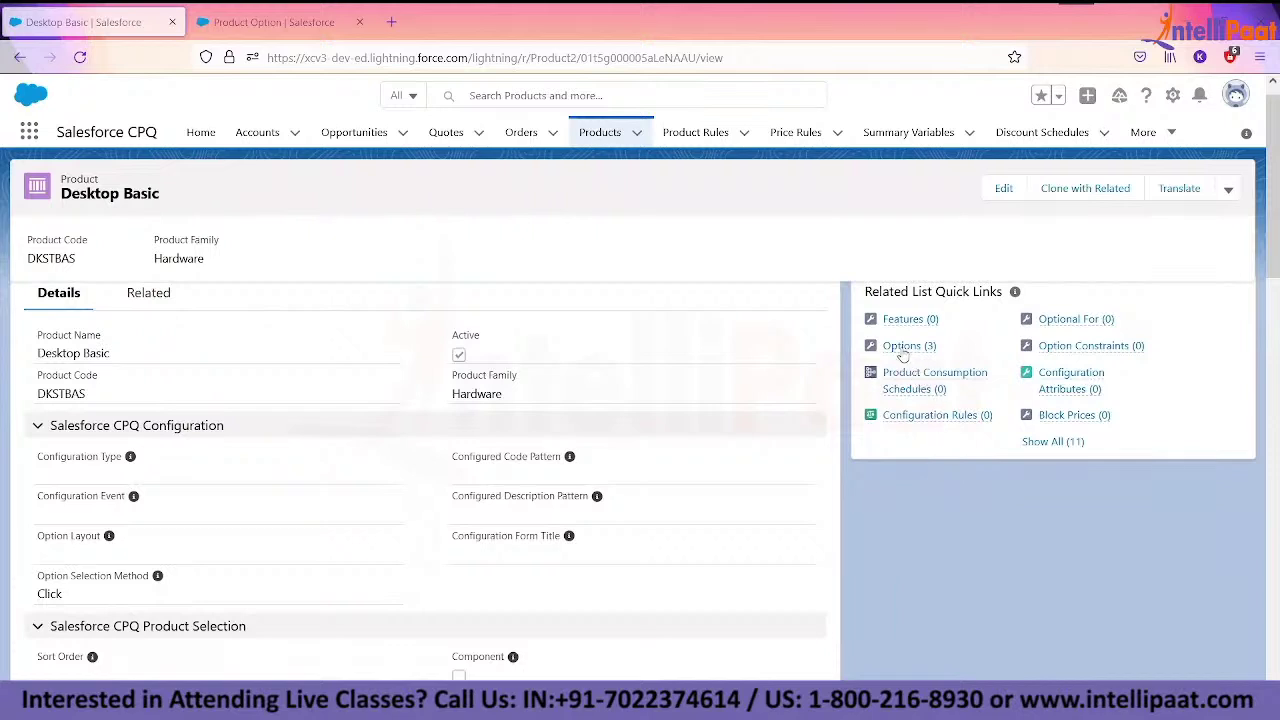
pyautogui.moveTo(903, 354)
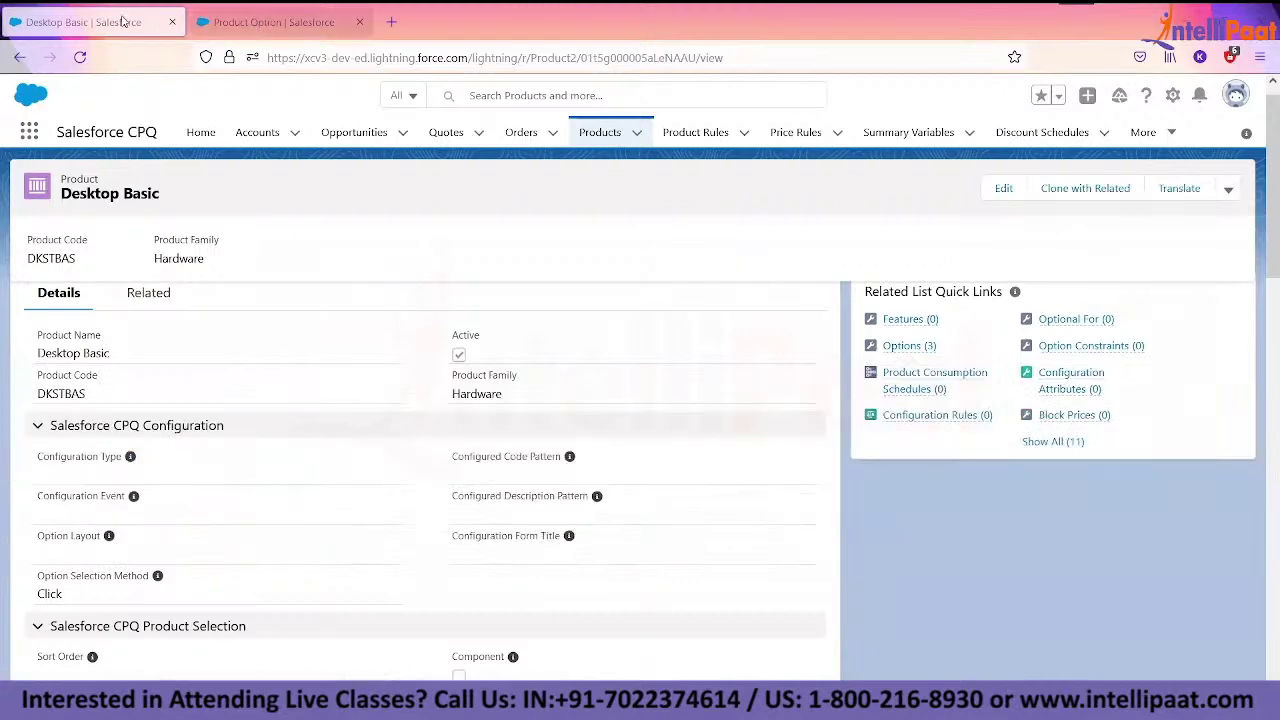
pyautogui.click(262, 24)
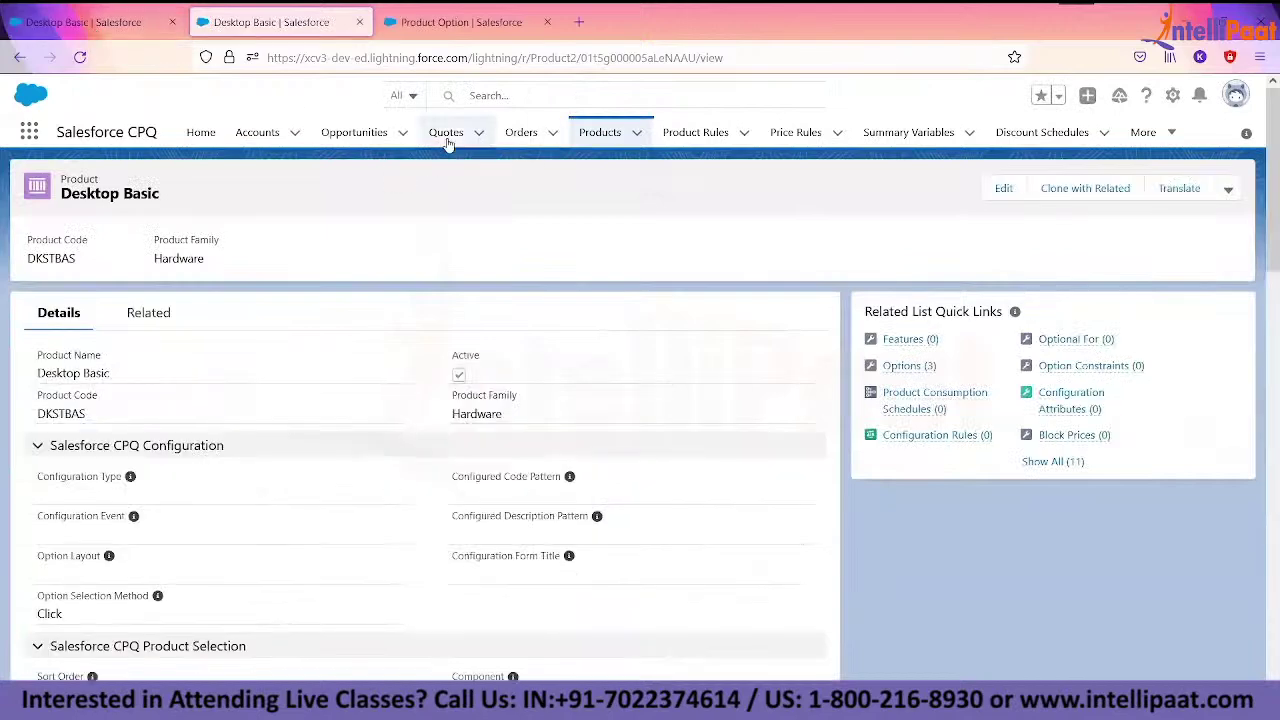
pyautogui.click(446, 132)
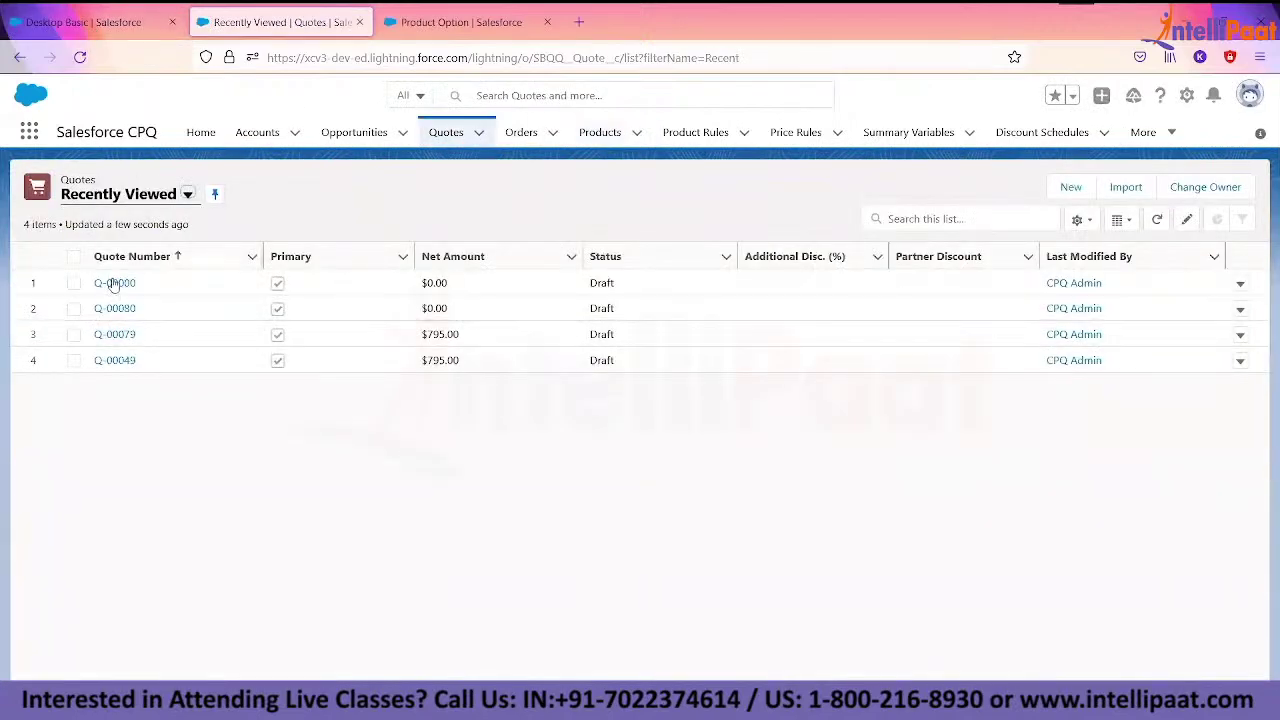
pyautogui.click(114, 284)
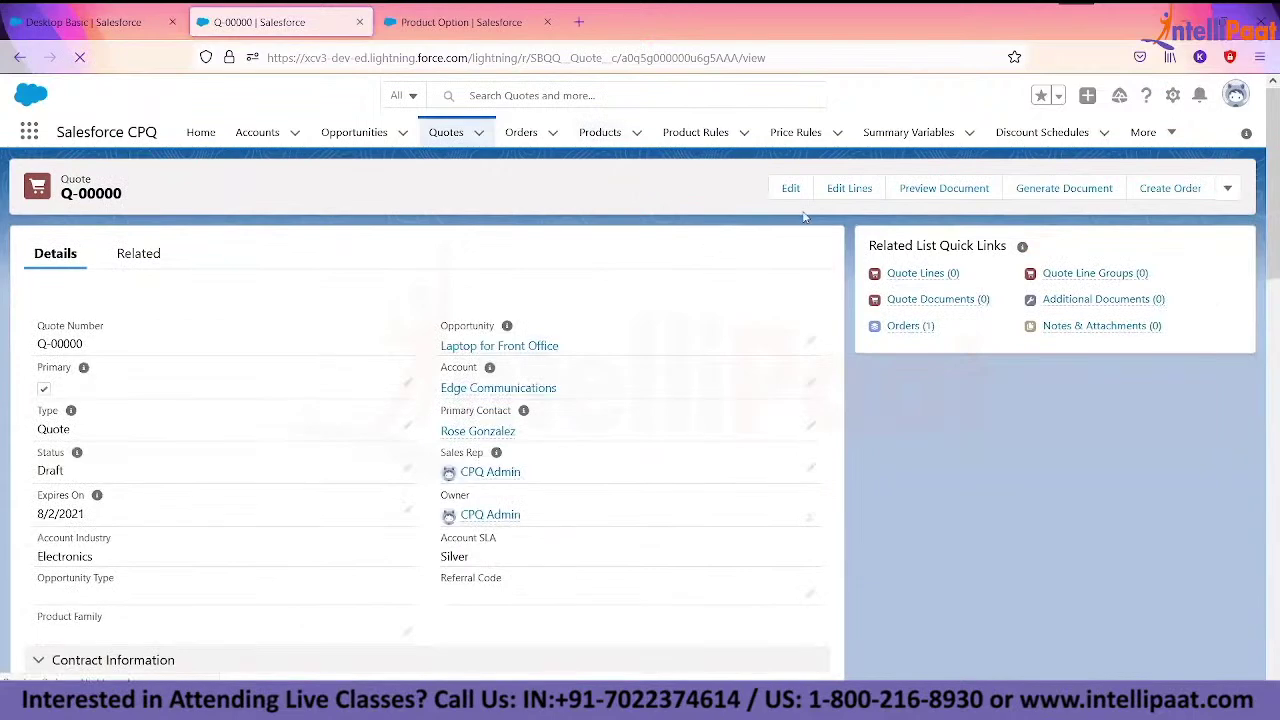
pyautogui.click(848, 190)
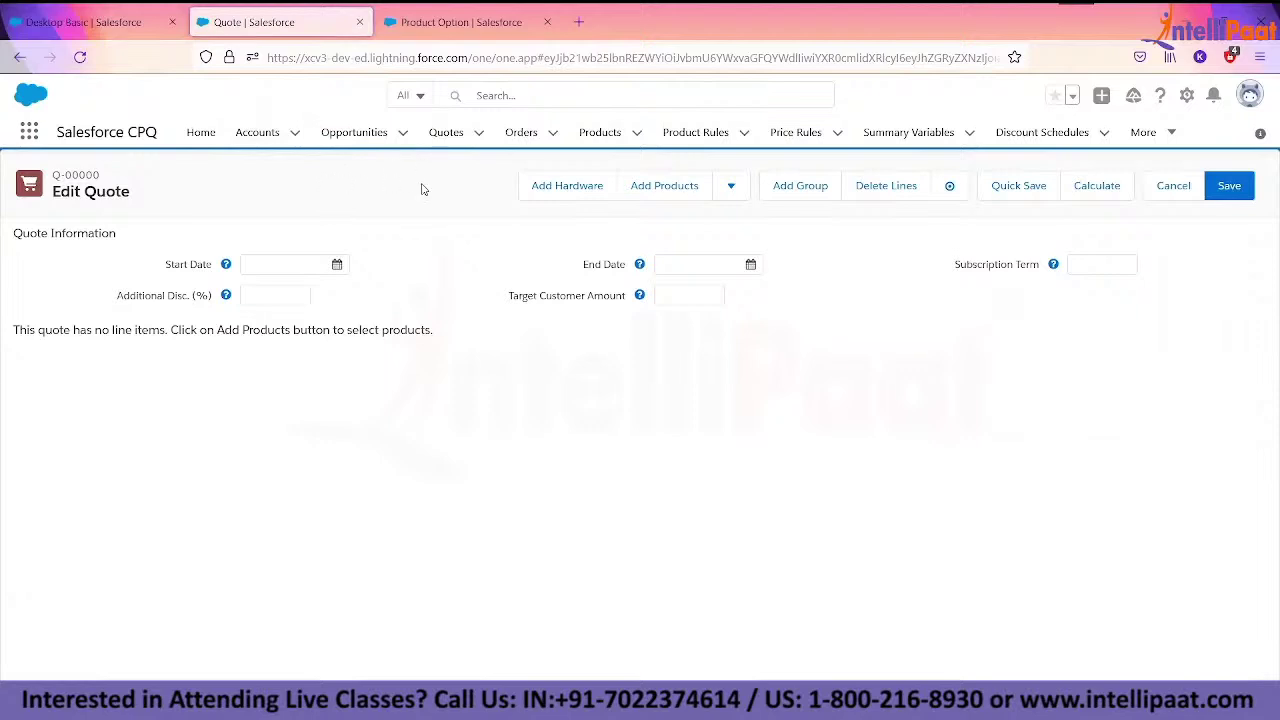
# - Find the Desktop Basic bundle in the product selection and add it to quote Q-00000
pyautogui.click(652, 196)
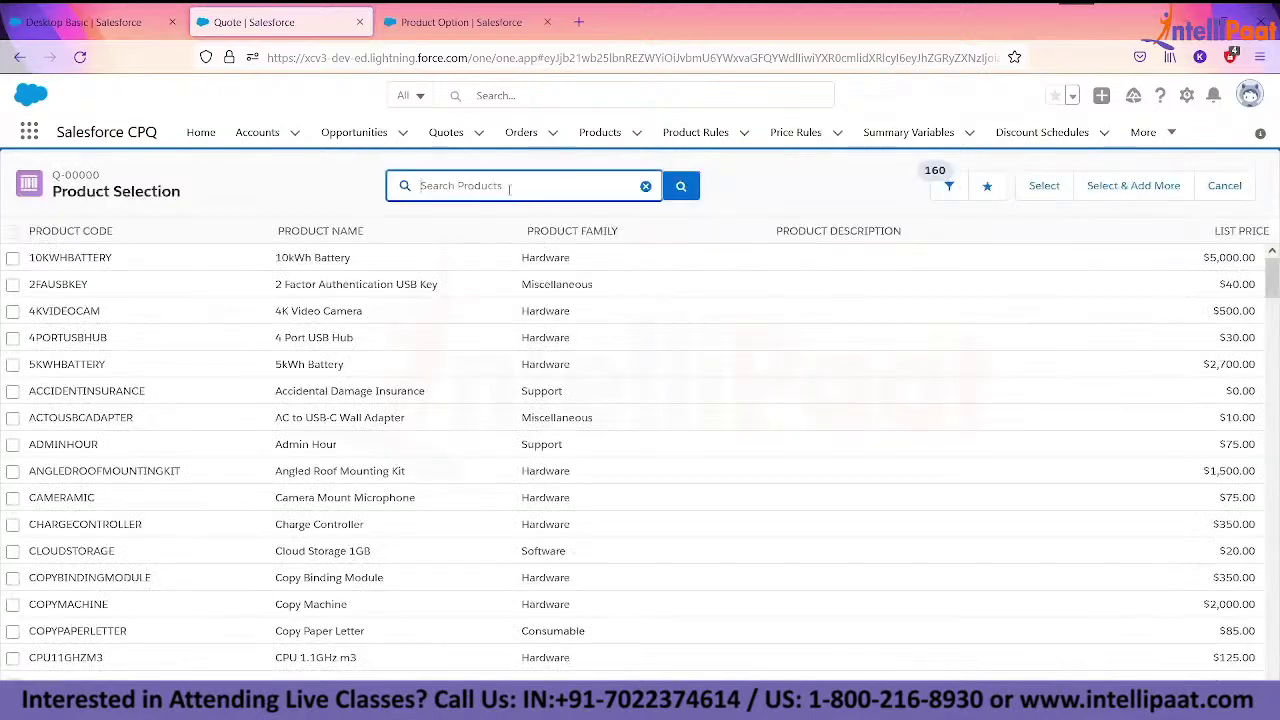
pyautogui.write('Deskt')
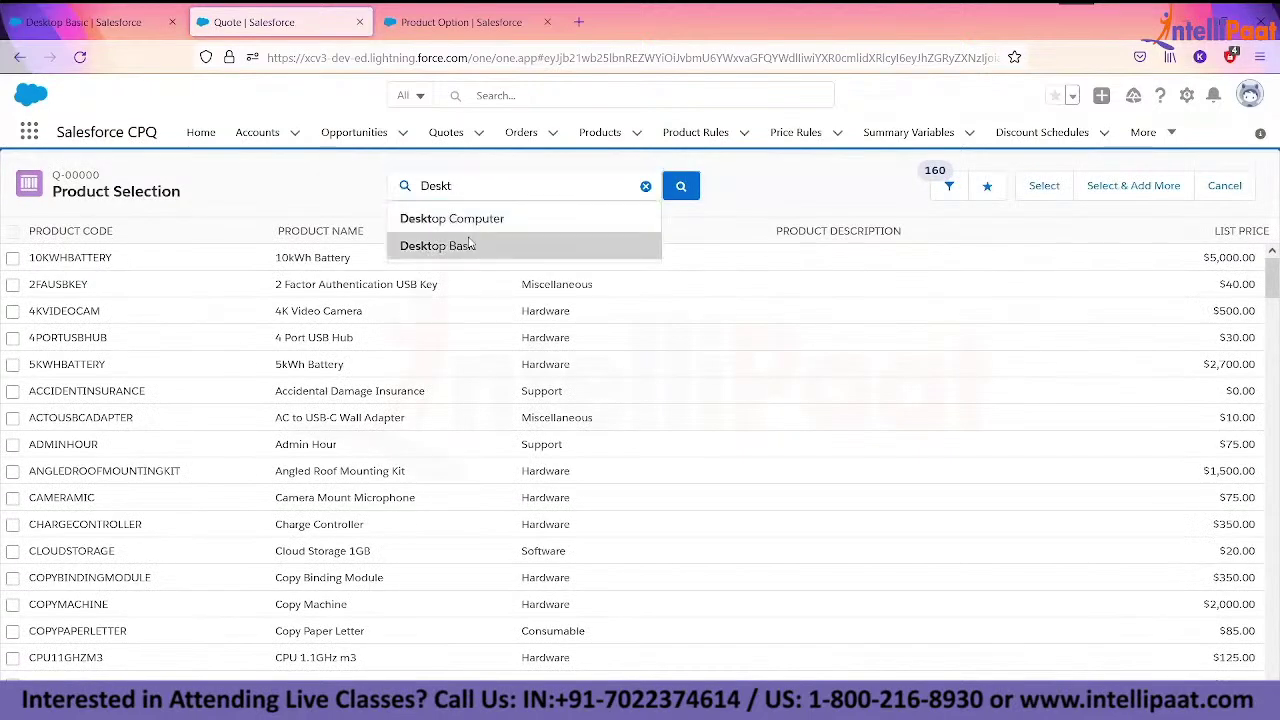
pyautogui.click(478, 245)
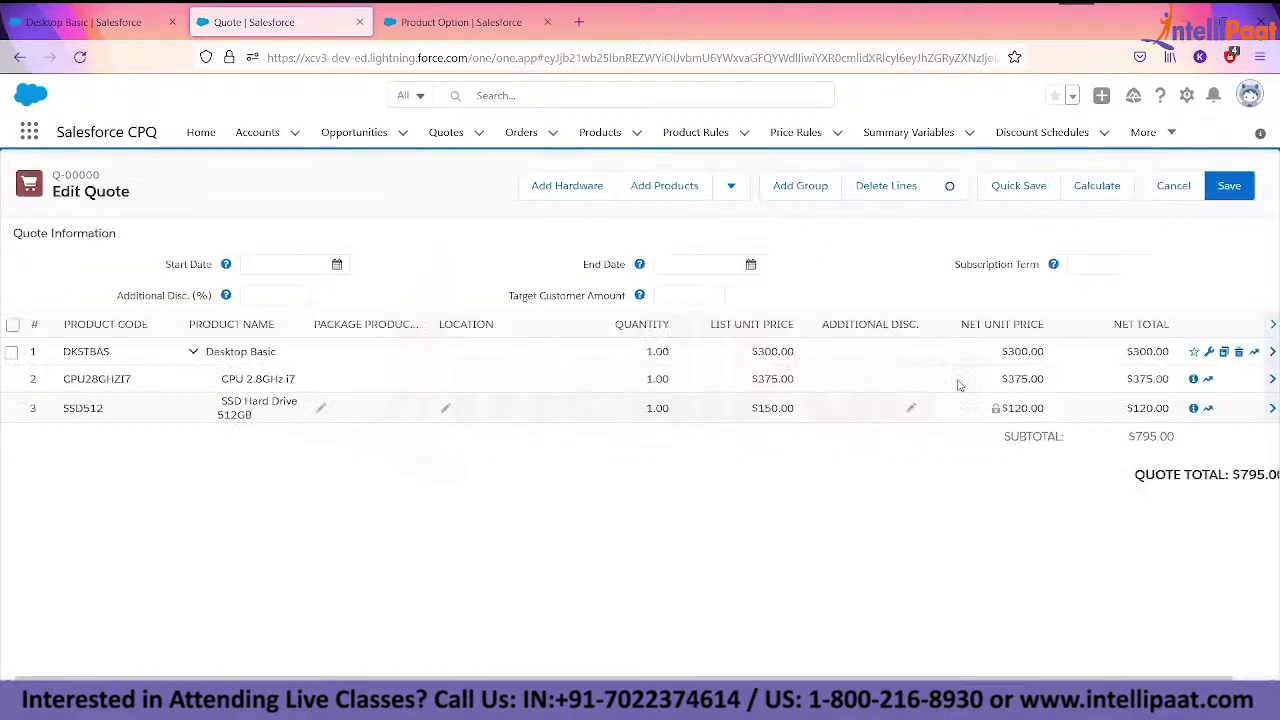
# - Examine Desktop Basic's configuration on the quote, leave it unchanged, and check the bundle's Options list on the product record
pyautogui.click(1209, 352)
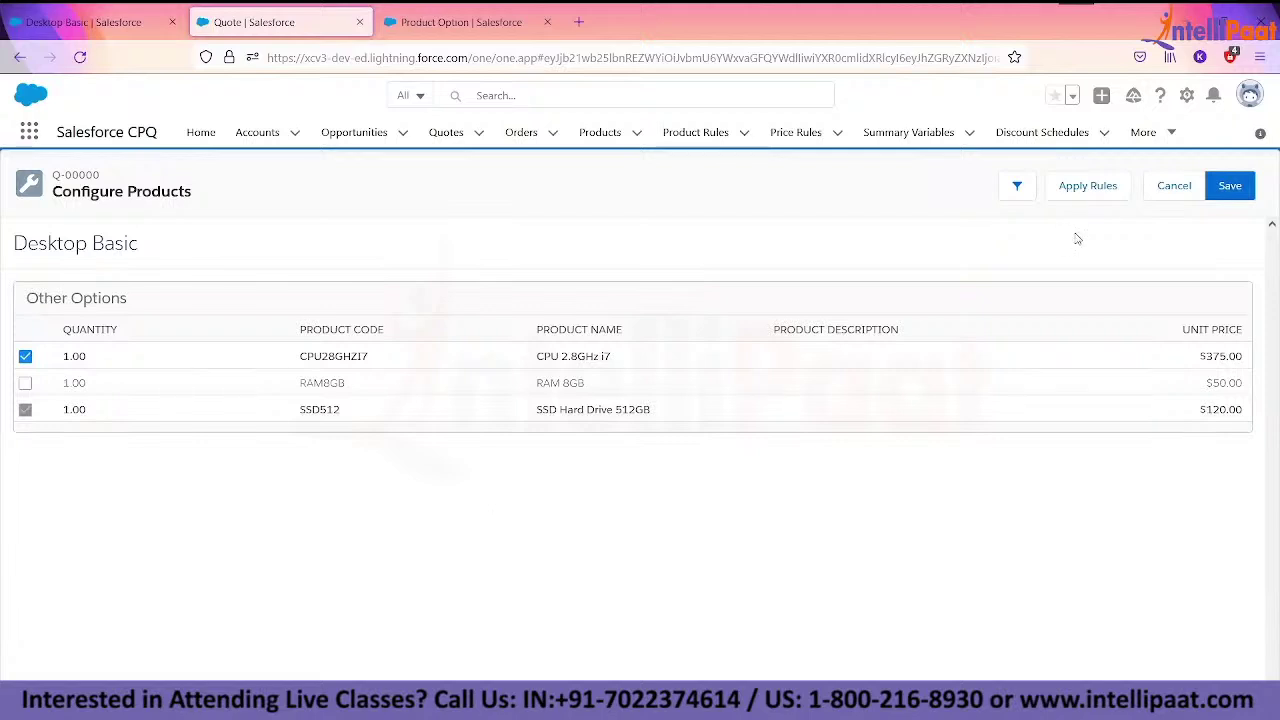
pyautogui.click(1171, 199)
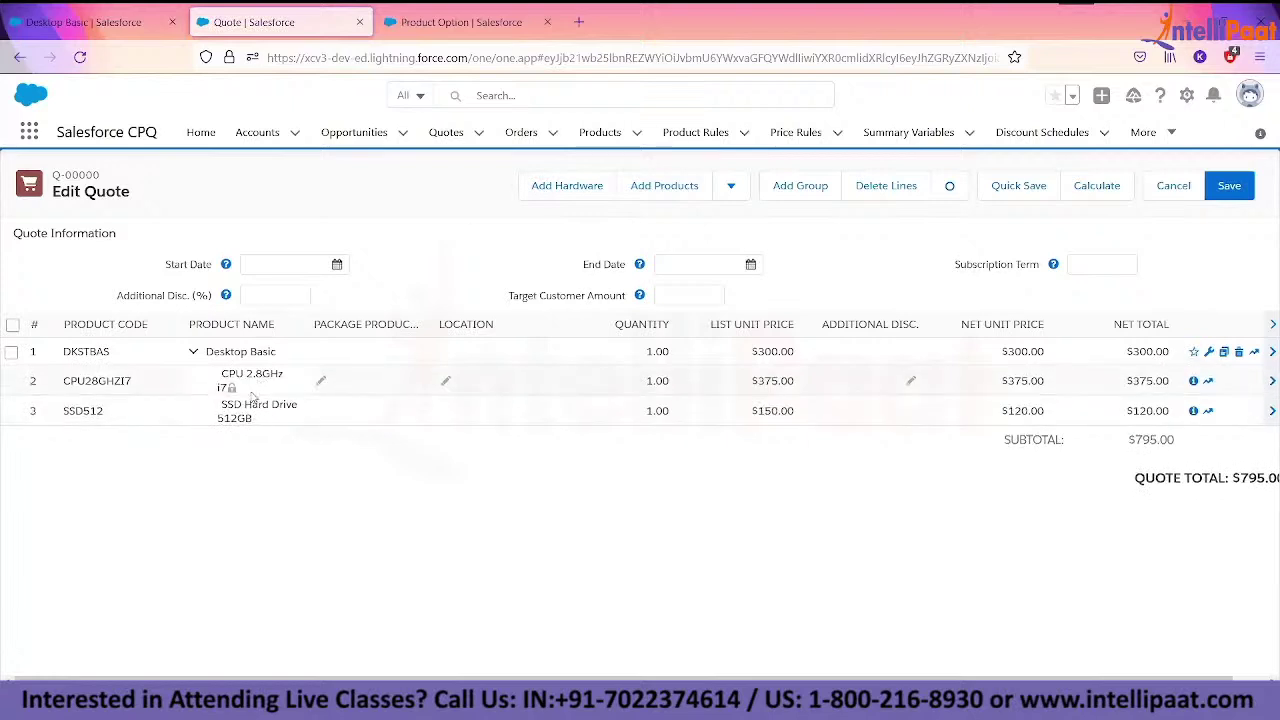
pyautogui.click(128, 28)
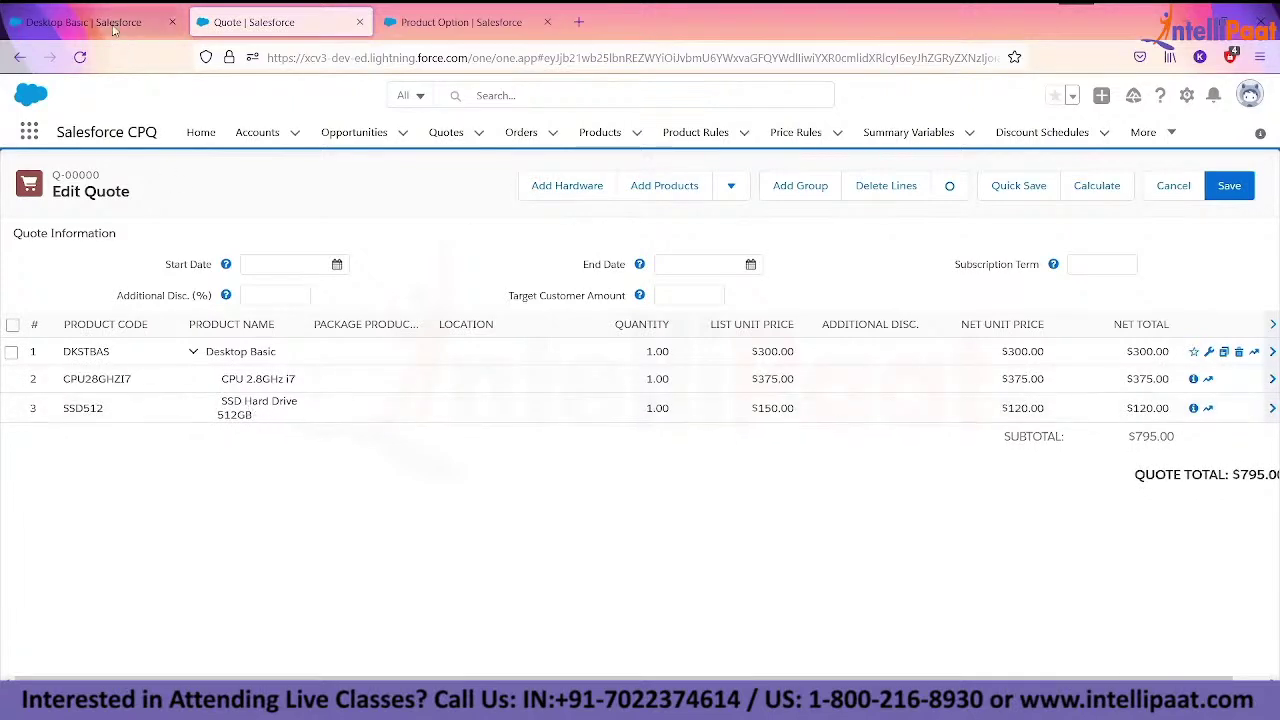
pyautogui.click(900, 345)
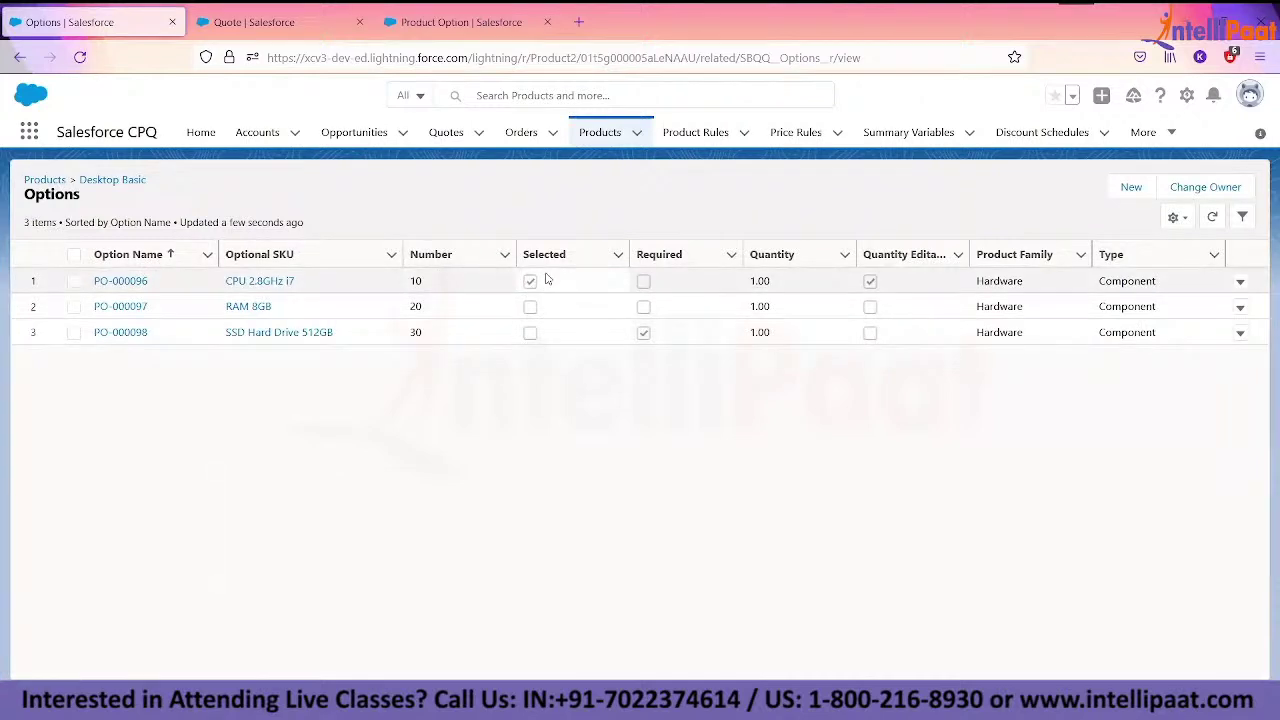
pyautogui.click(288, 24)
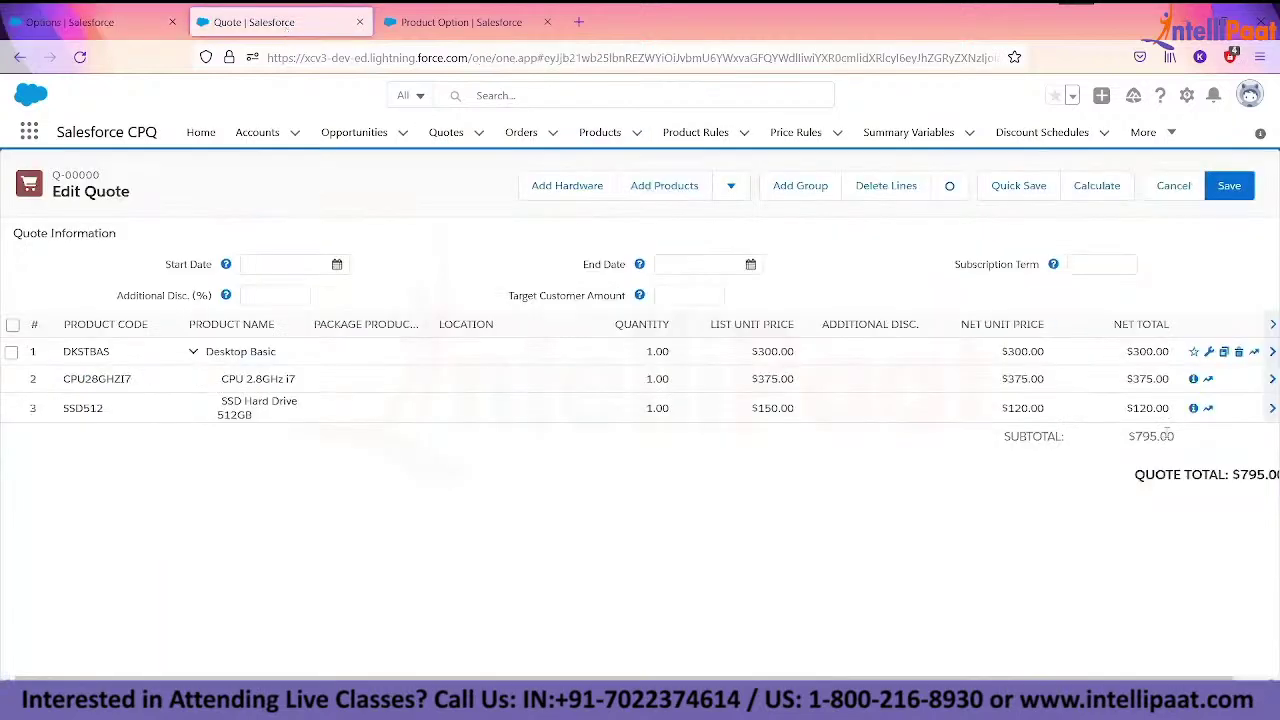
# - Reopen the Desktop Basic configuration on the quote and compare its option rows with the product's Options list
pyautogui.click(1209, 351)
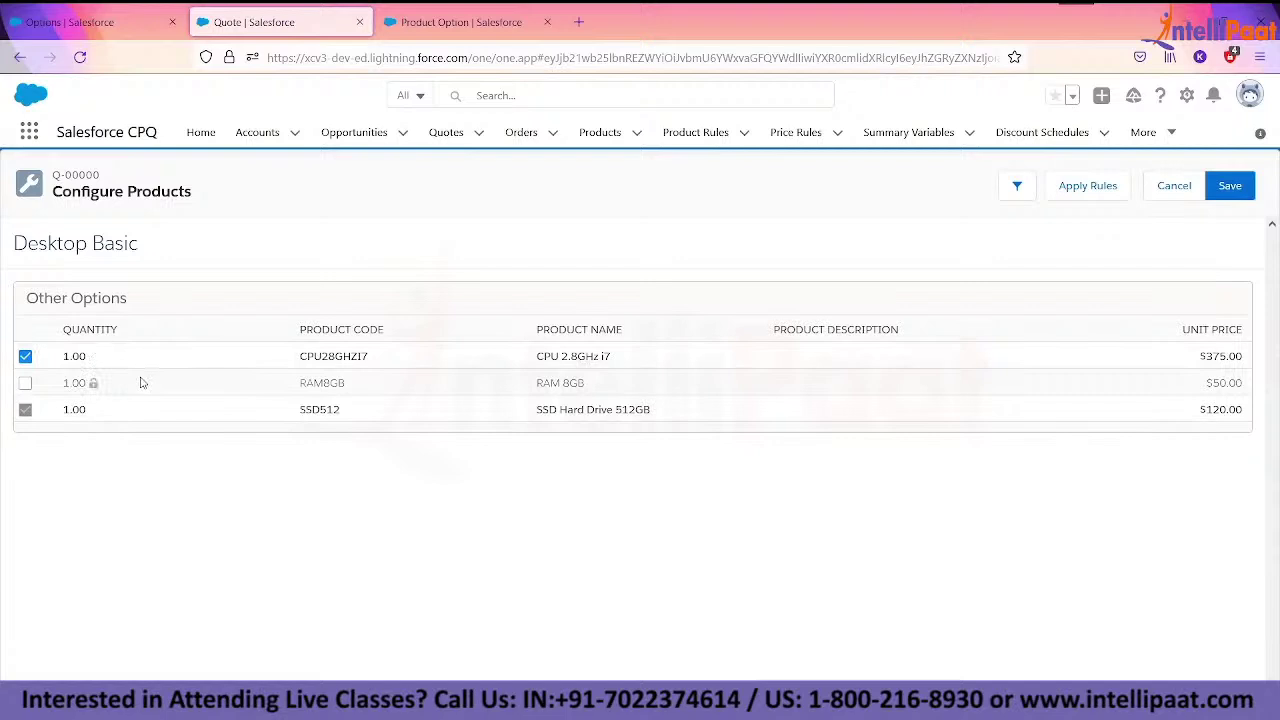
pyautogui.click(86, 20)
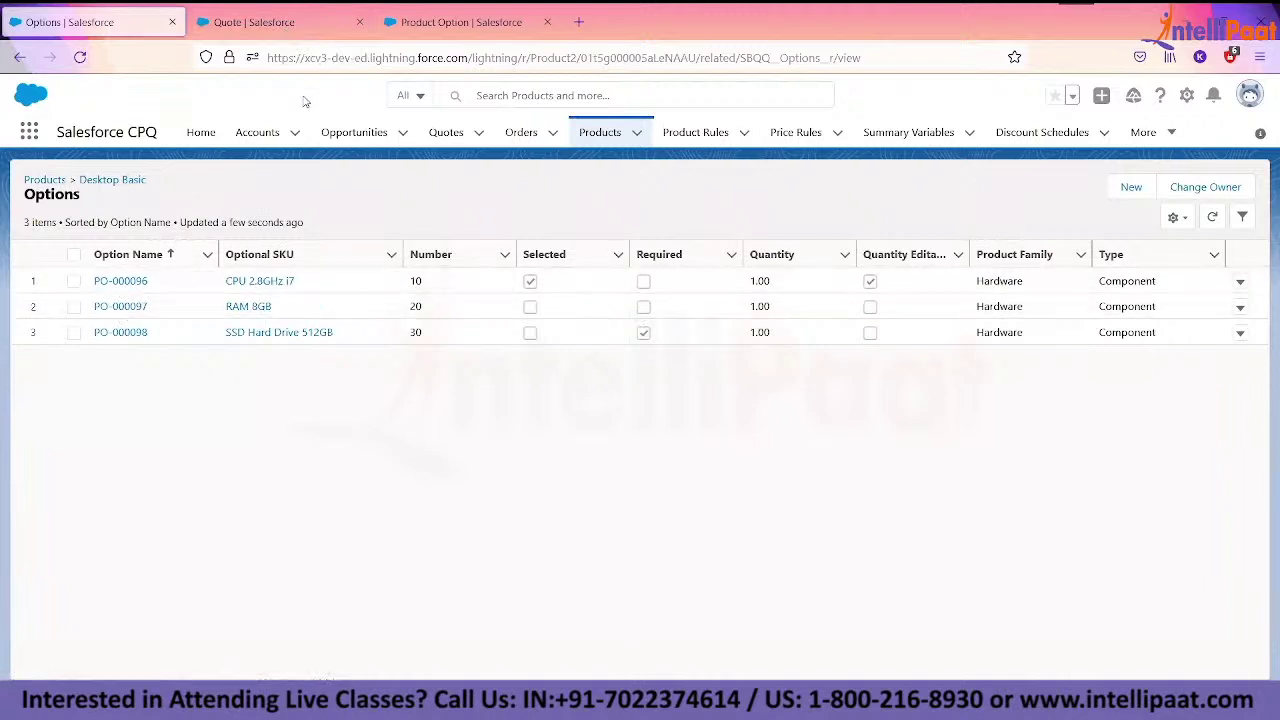
pyautogui.click(255, 22)
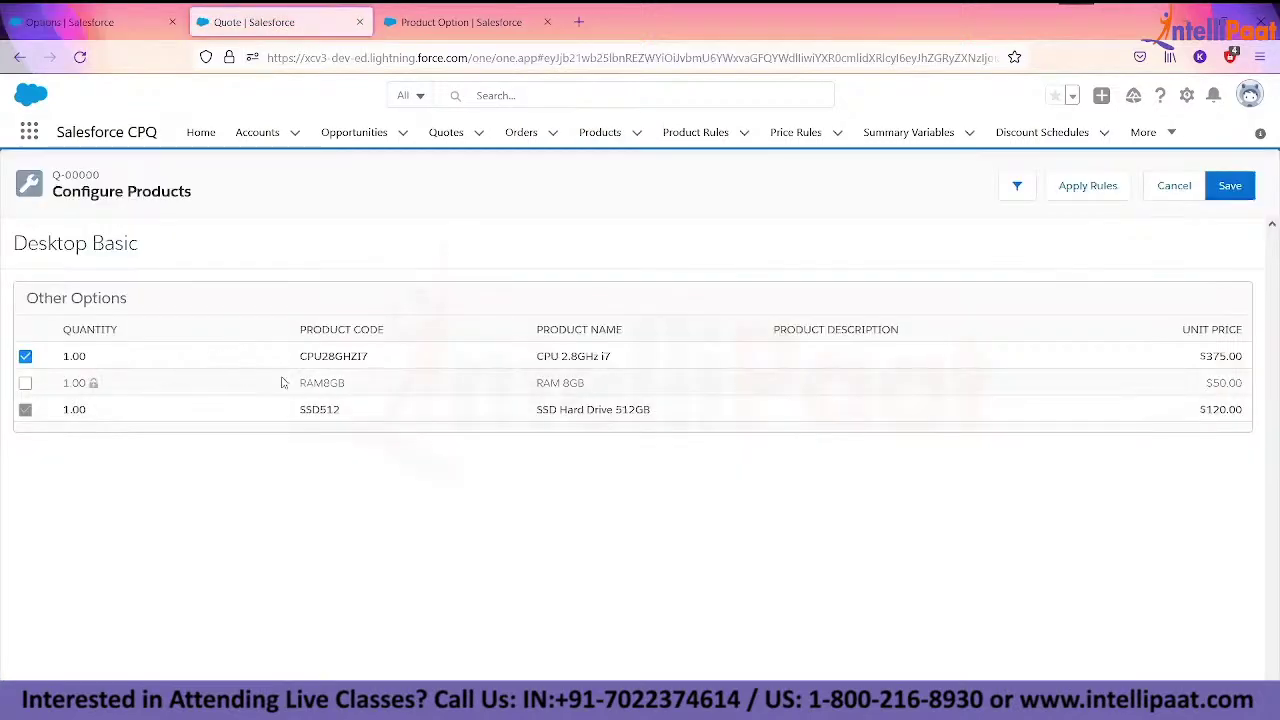
pyautogui.click(105, 24)
pyautogui.click(72, 28)
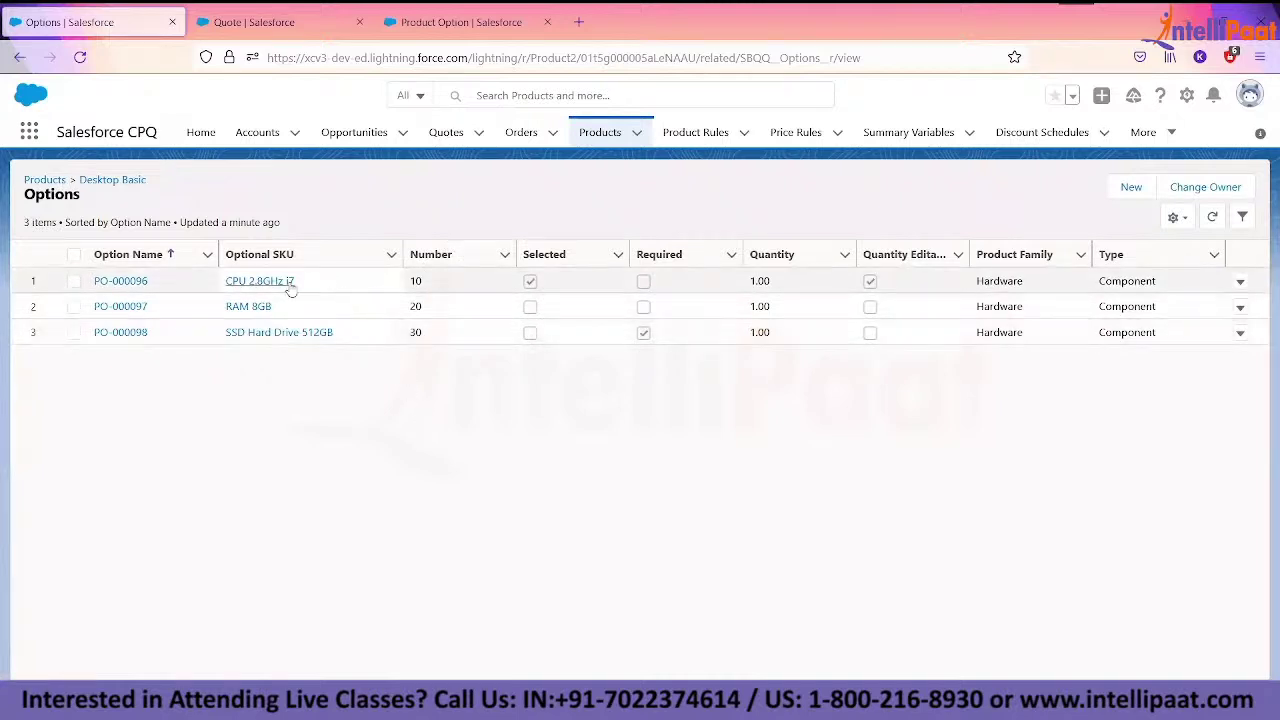
pyautogui.click(281, 28)
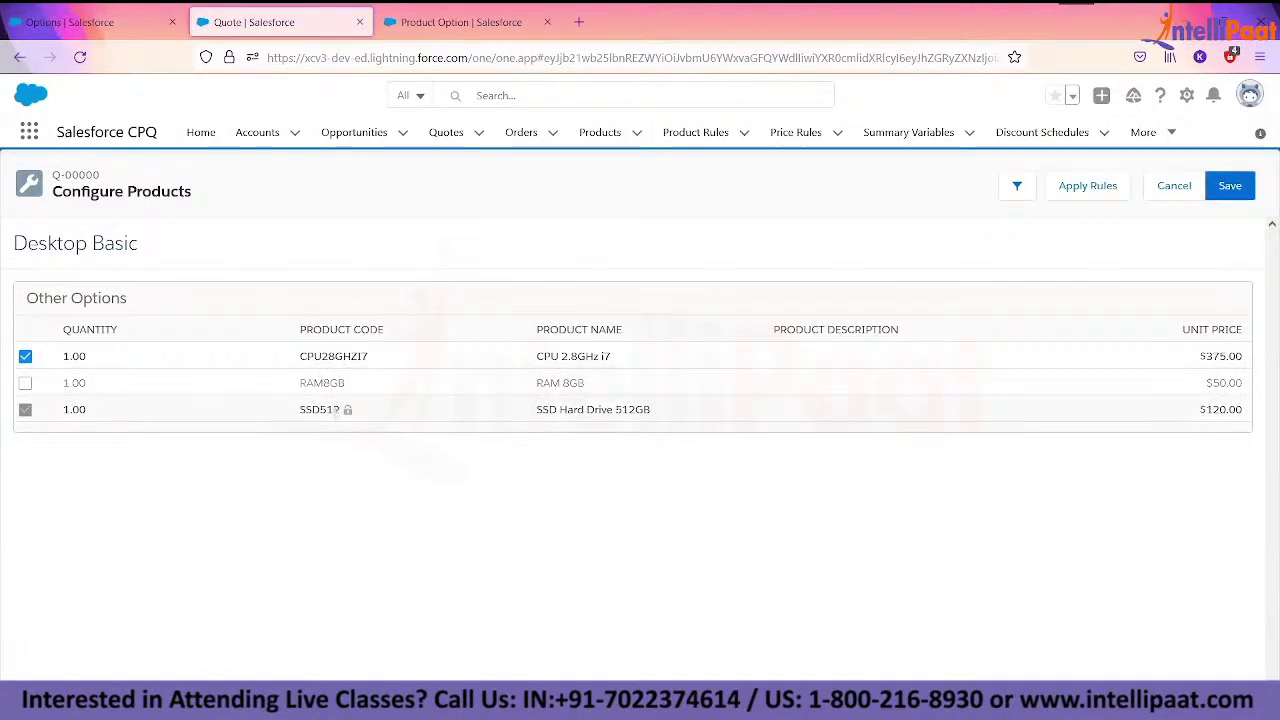
pyautogui.click(81, 34)
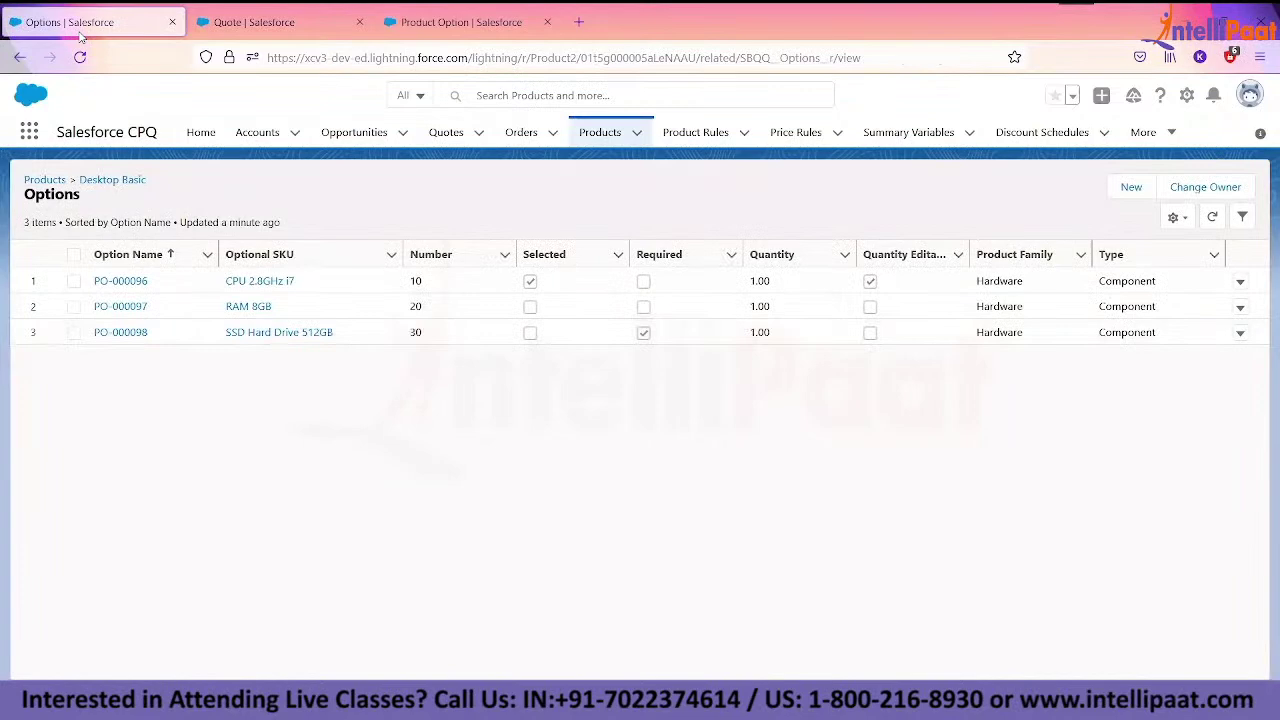
# - Start a new product option for the Desktop Basic bundle and set its number to 11
pyautogui.click(1131, 187)
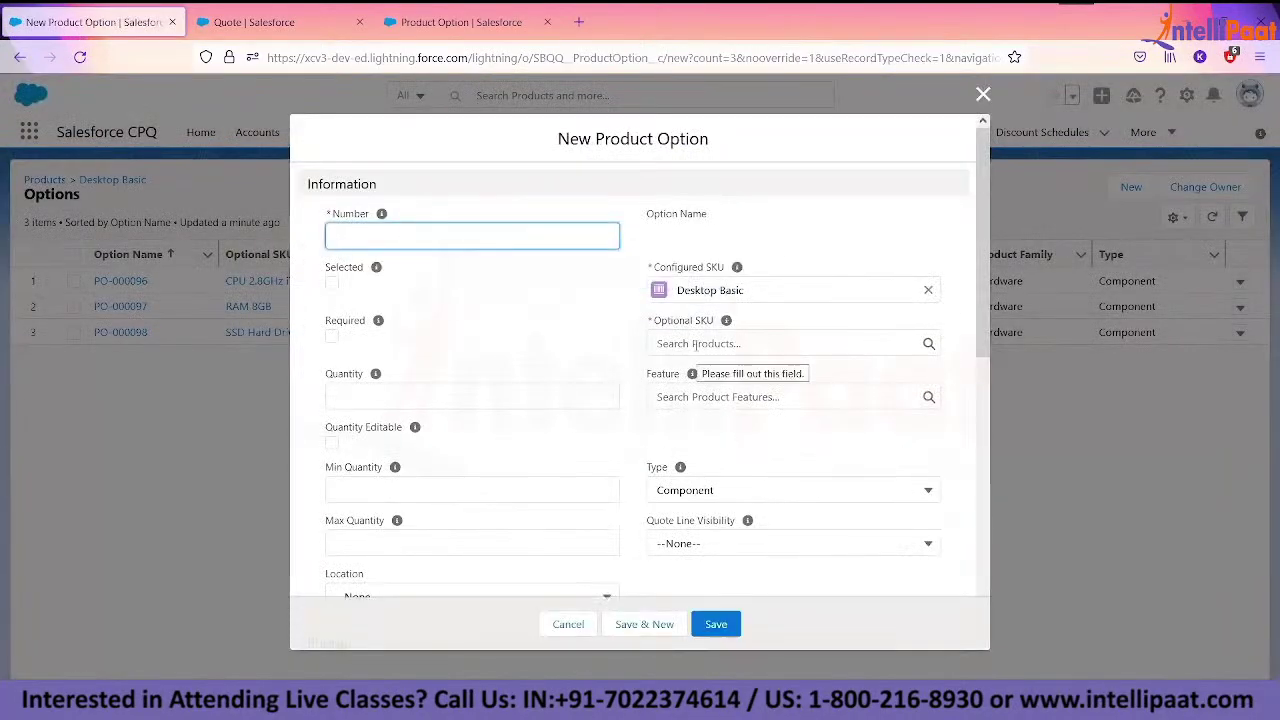
pyautogui.write('20')
pyautogui.press('BackSpace')
pyautogui.press('BackSpace')
pyautogui.write('19')
pyautogui.press('BackSpace')
pyautogui.write('1')
# - Choose CPU 1.6GHz i5 as the new option's optional SKU and save the product option
pyautogui.click(706, 343)
pyautogui.write('CPU')
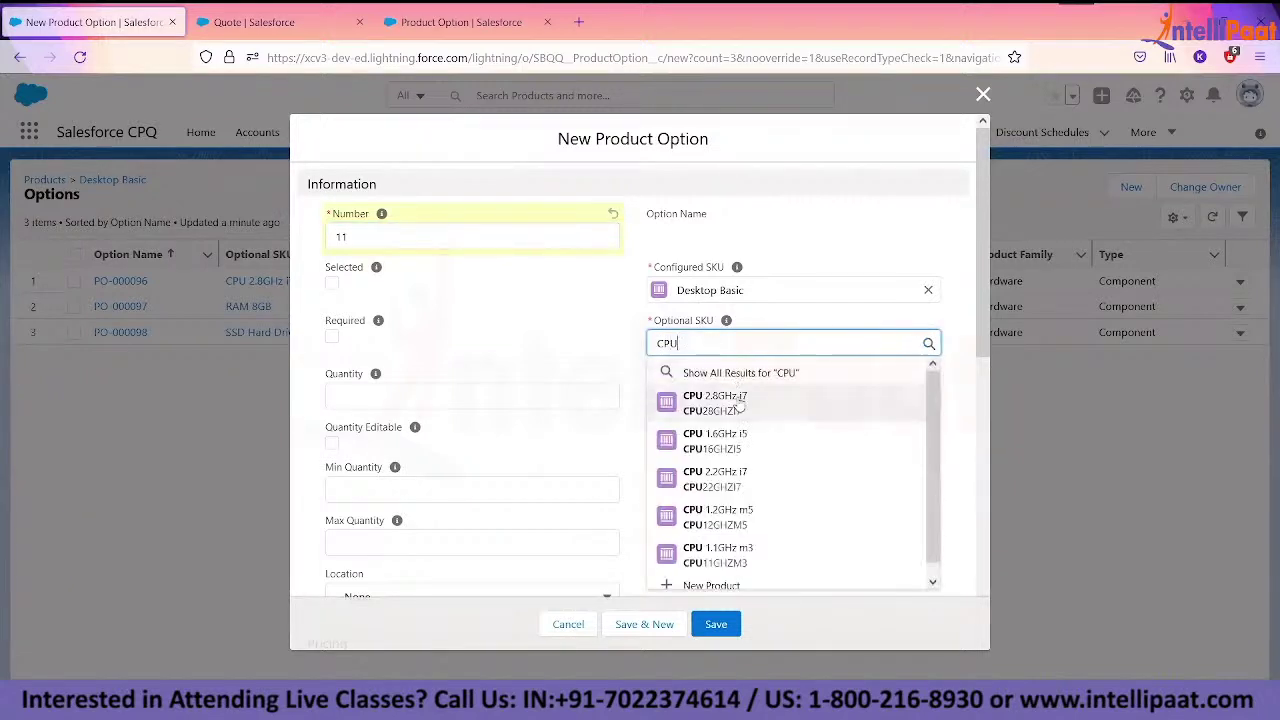
pyautogui.click(244, 22)
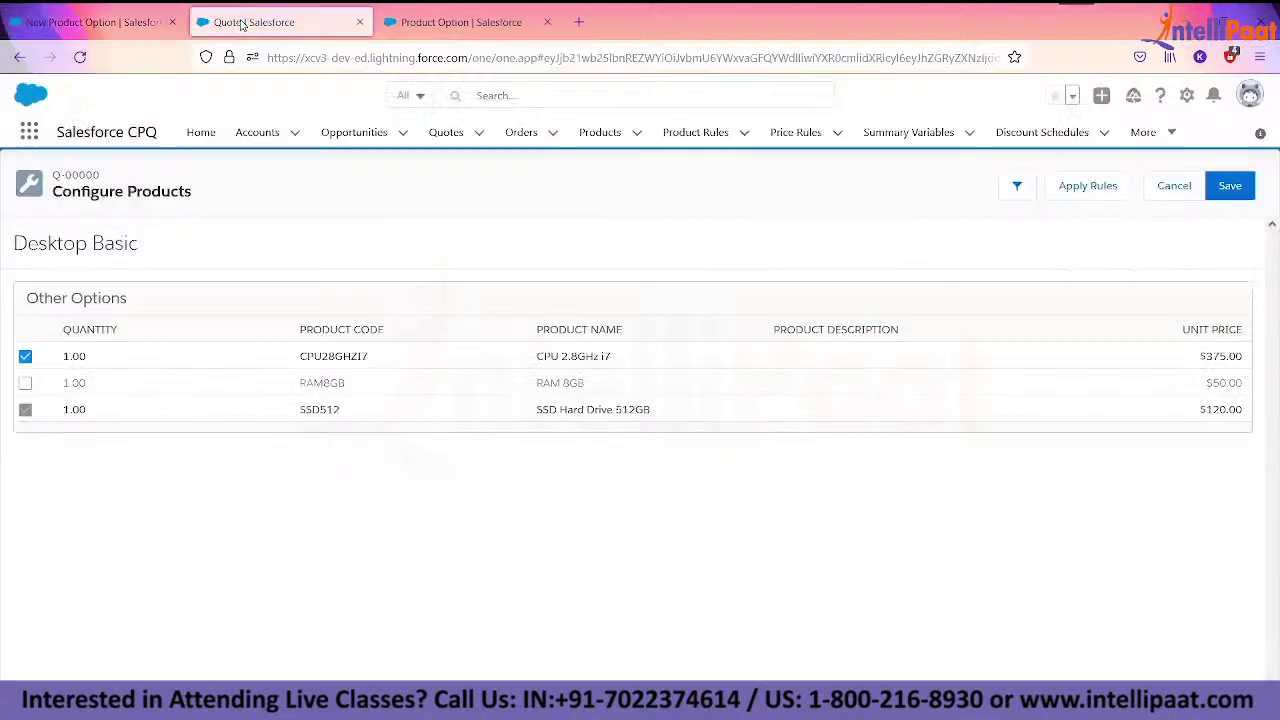
pyautogui.click(100, 20)
pyautogui.click(733, 342)
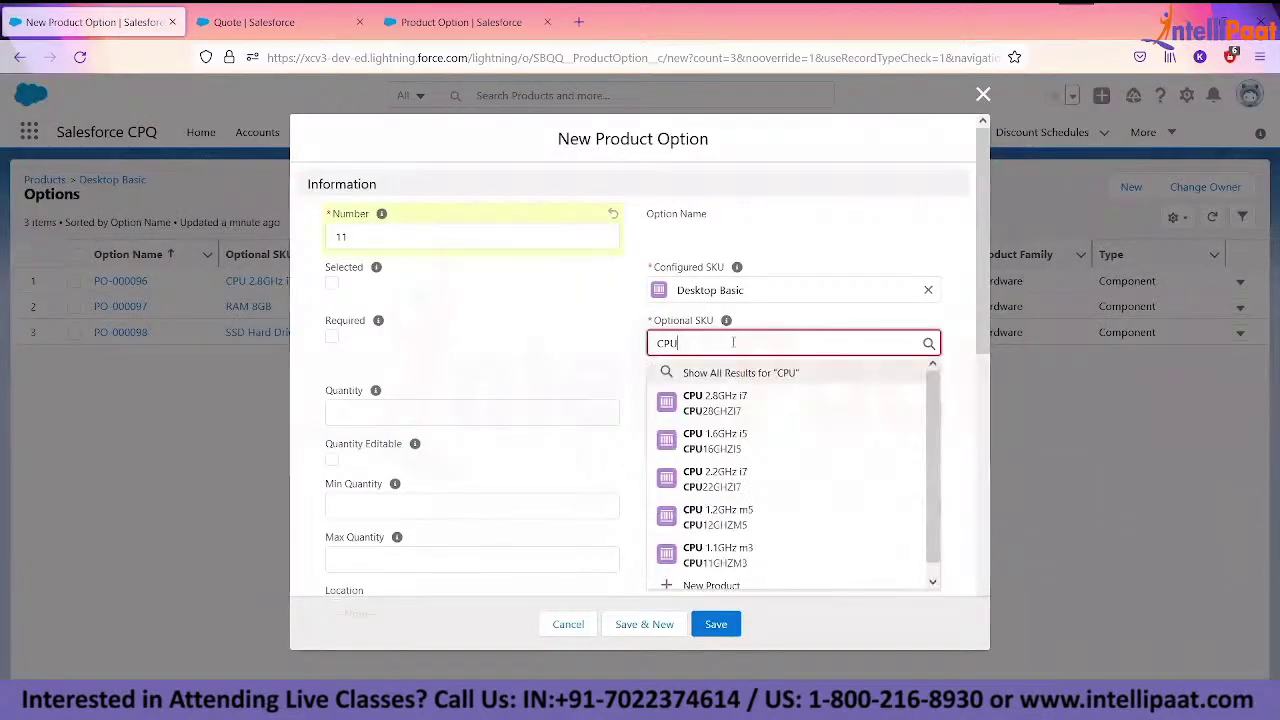
pyautogui.click(757, 437)
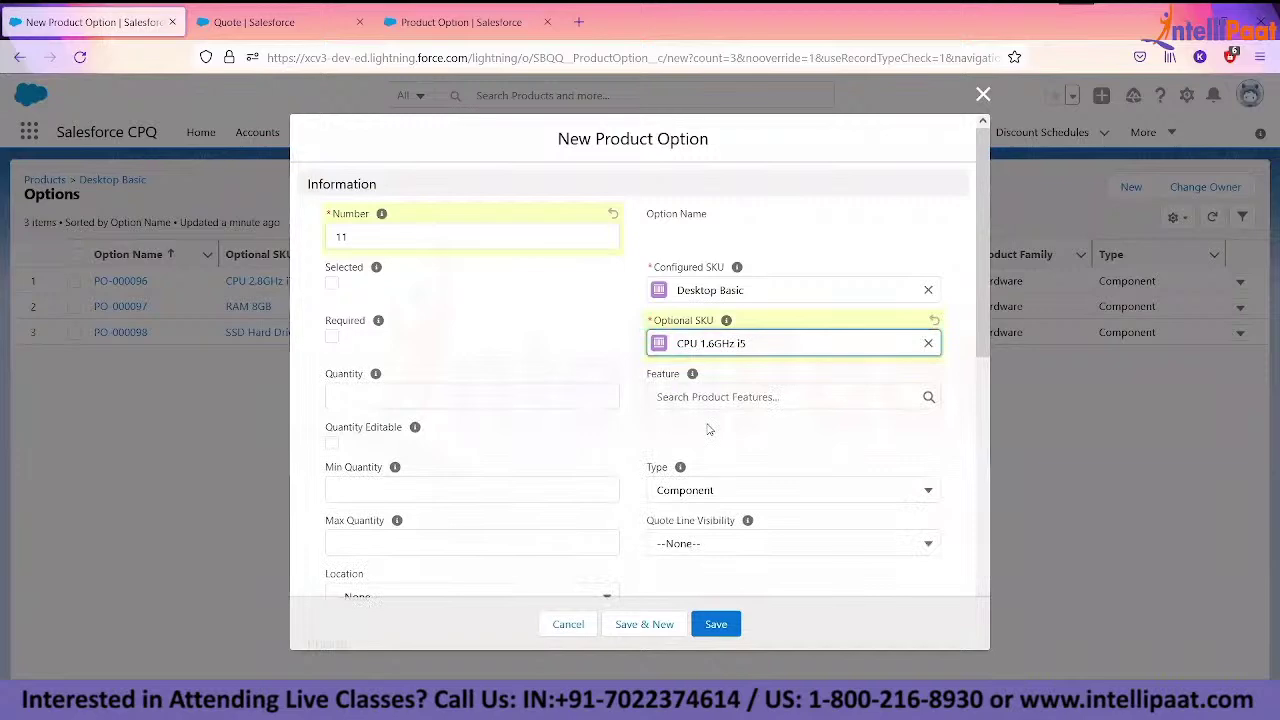
pyautogui.scroll(-8, 737, 590)
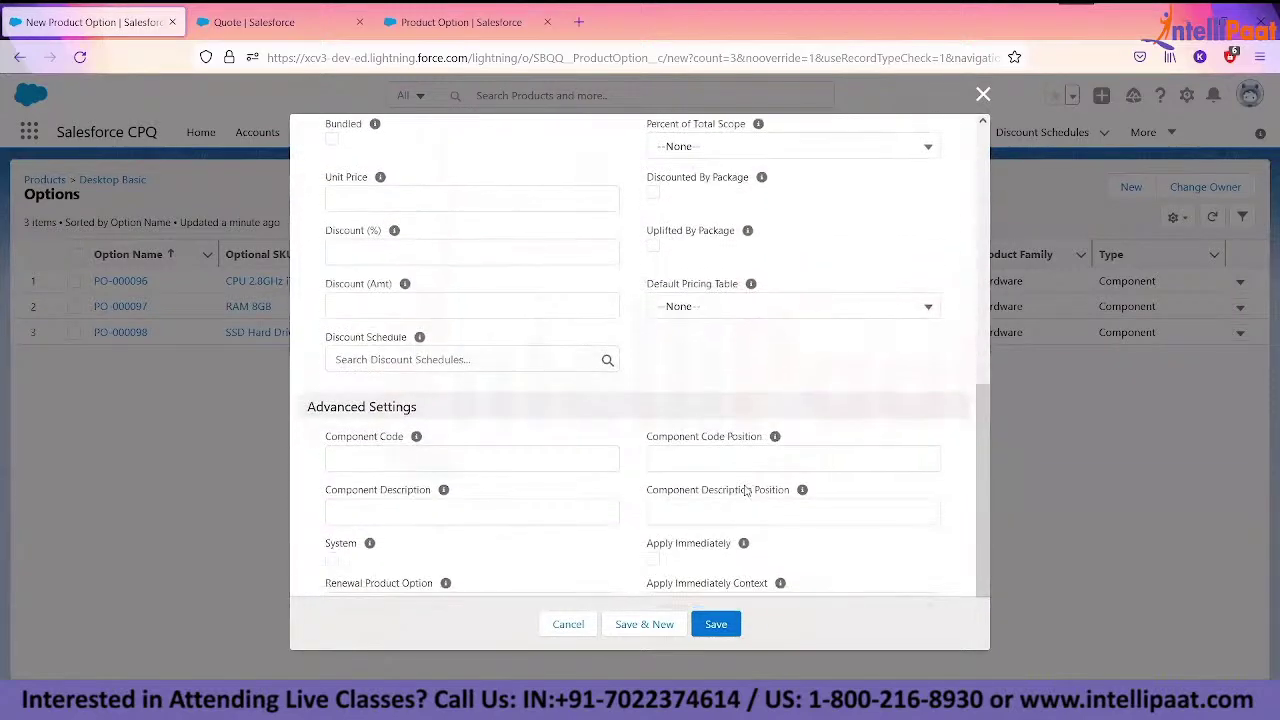
pyautogui.click(711, 624)
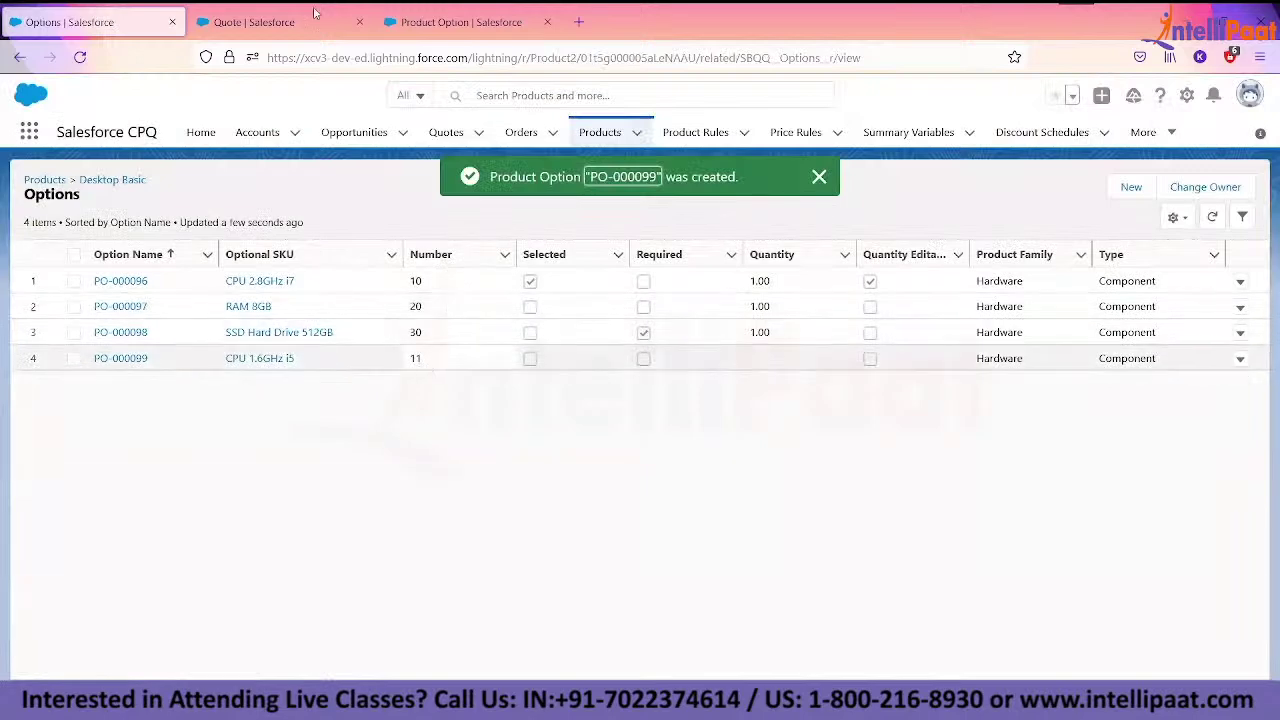
# - Reopen Desktop Basic's configuration on quote Q-00000 and compare the placement of CPU 1.6GHz i5 with the product's Options list
pyautogui.click(254, 22)
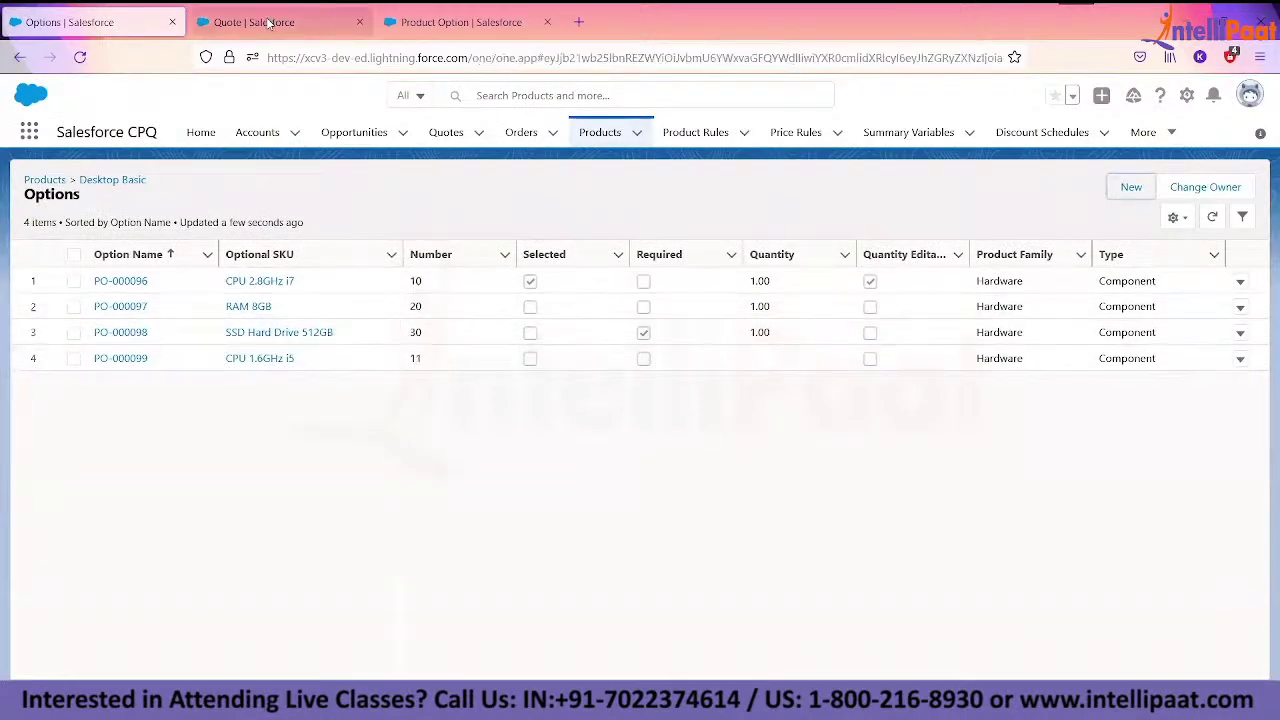
pyautogui.click(1175, 185)
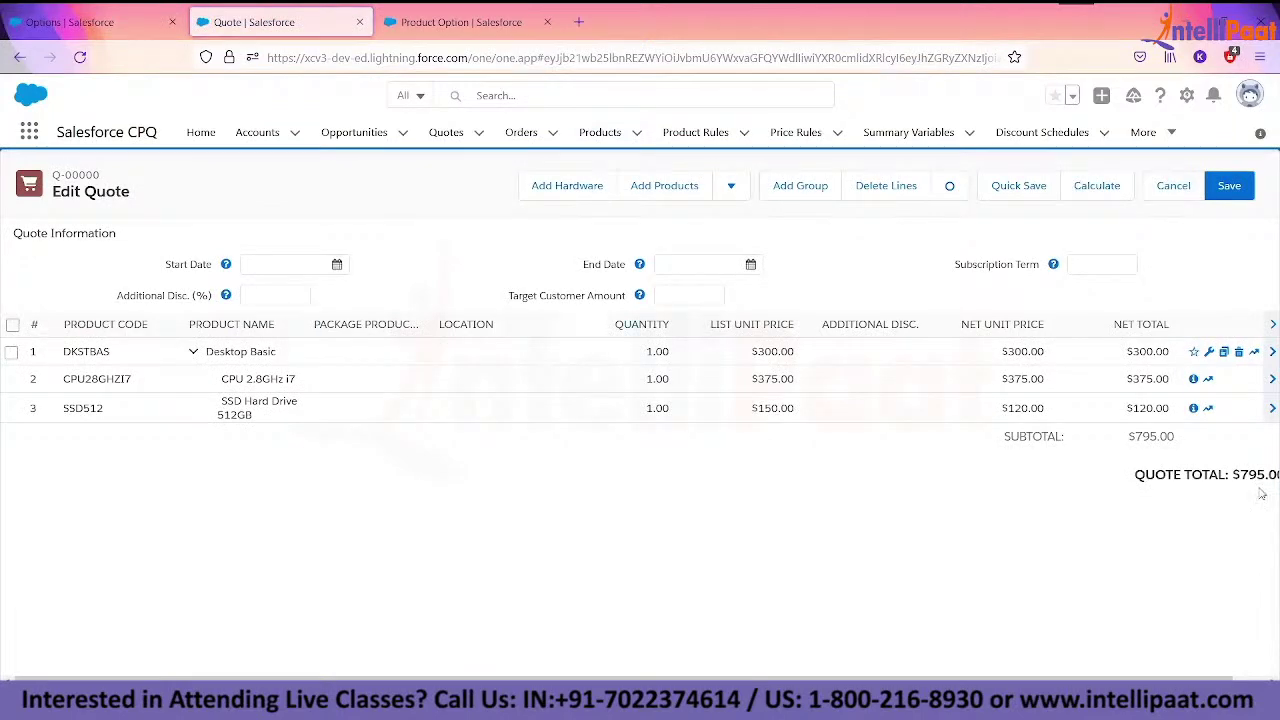
pyautogui.click(1208, 352)
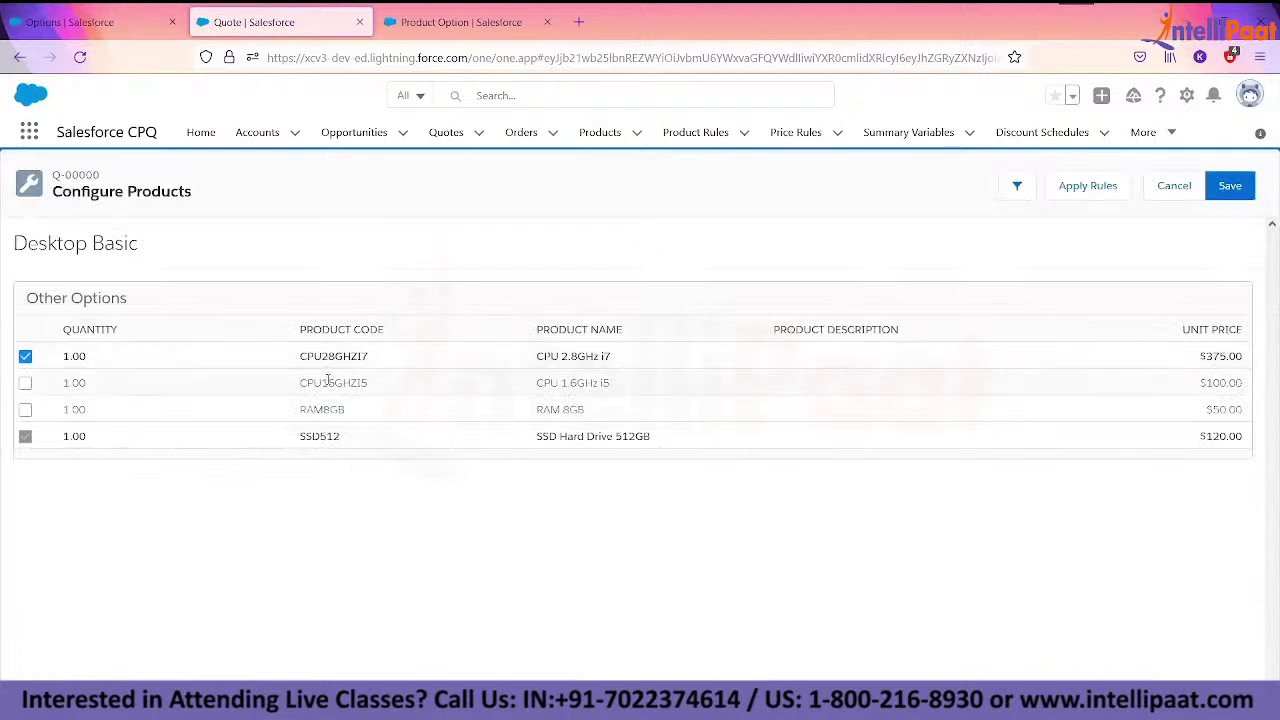
pyautogui.click(90, 20)
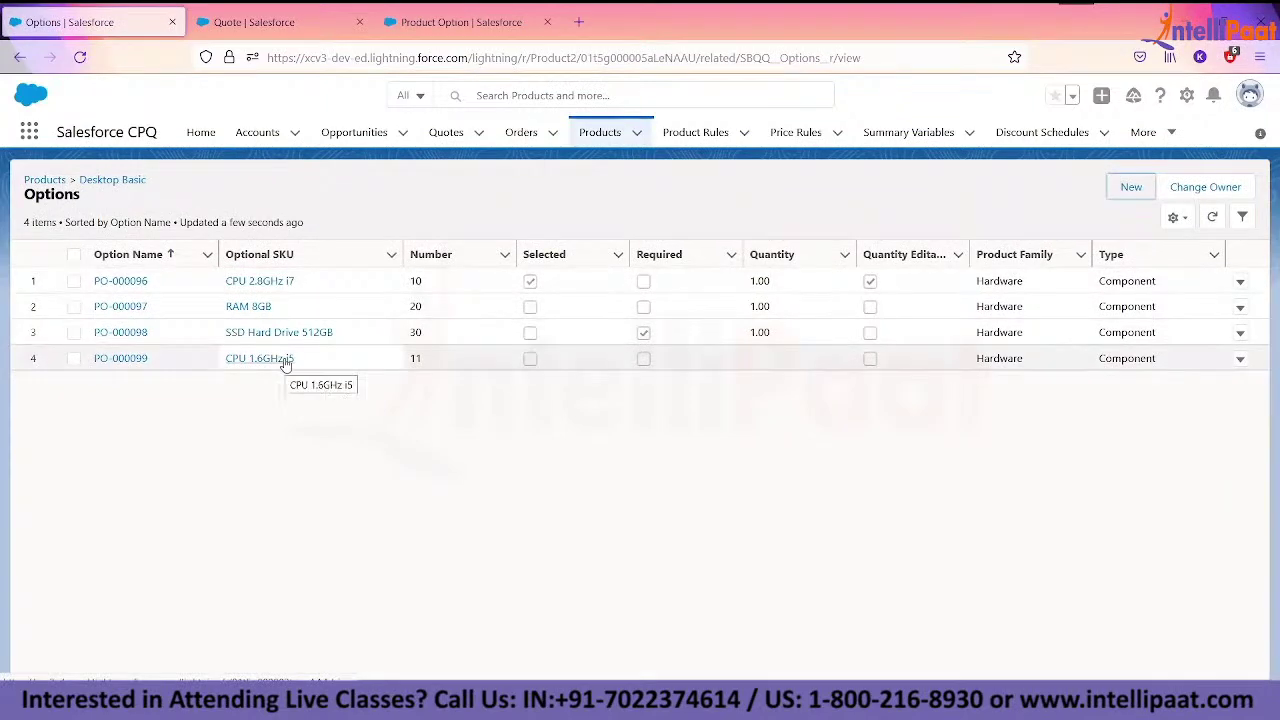
pyautogui.hotkey('ctrl', 'Tab')
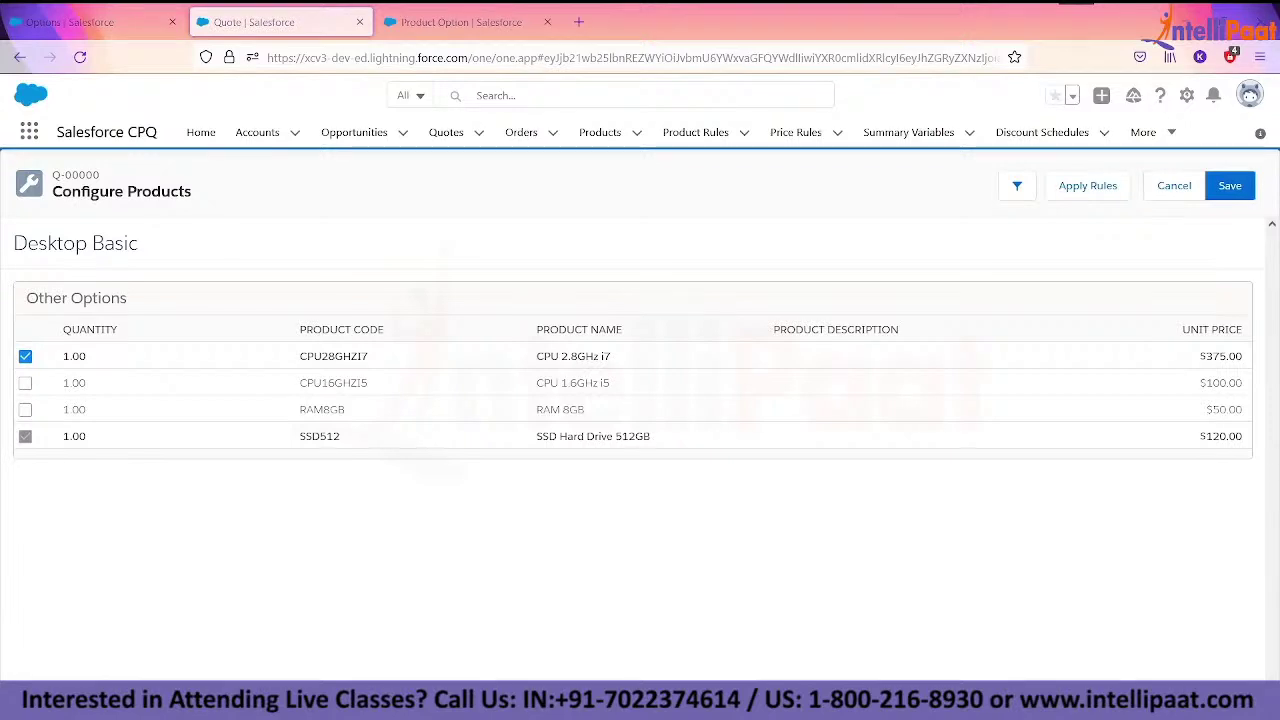
# - Add a product option numbered 21 to Desktop Basic with RAM 16GB as its optional SKU and save it
pyautogui.hotkey('ctrl', 'pageup')
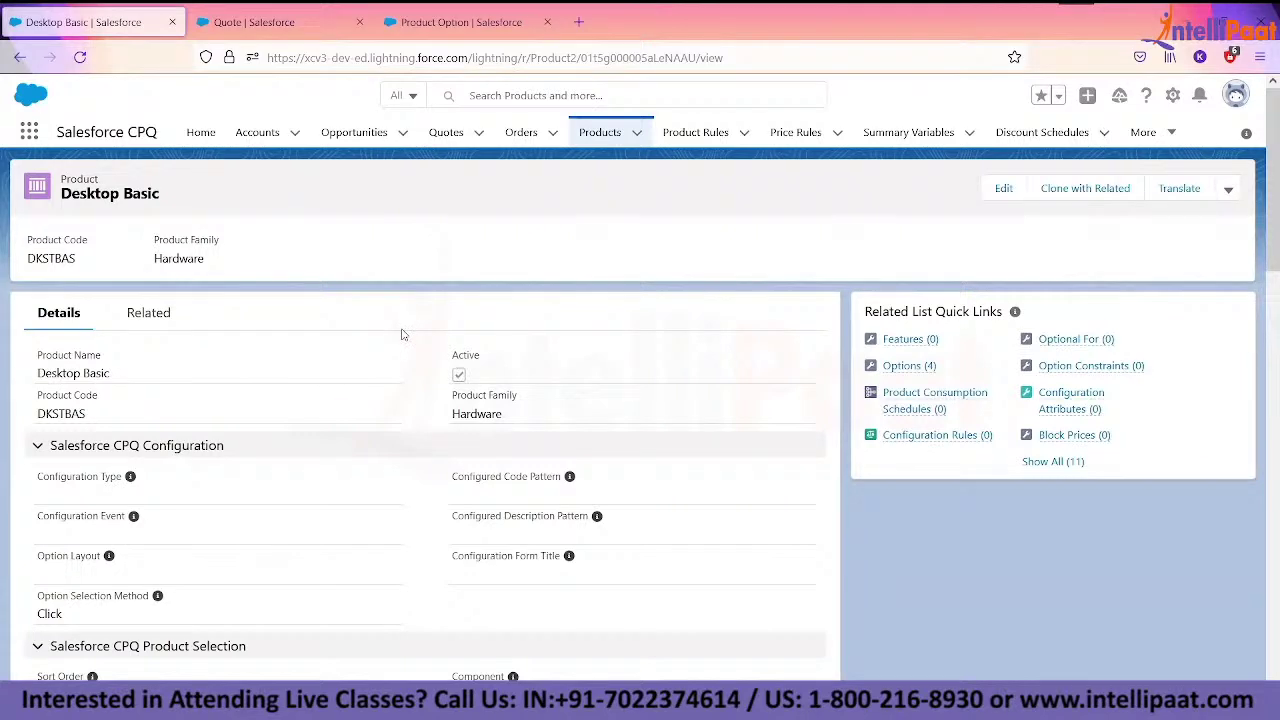
pyautogui.click(912, 365)
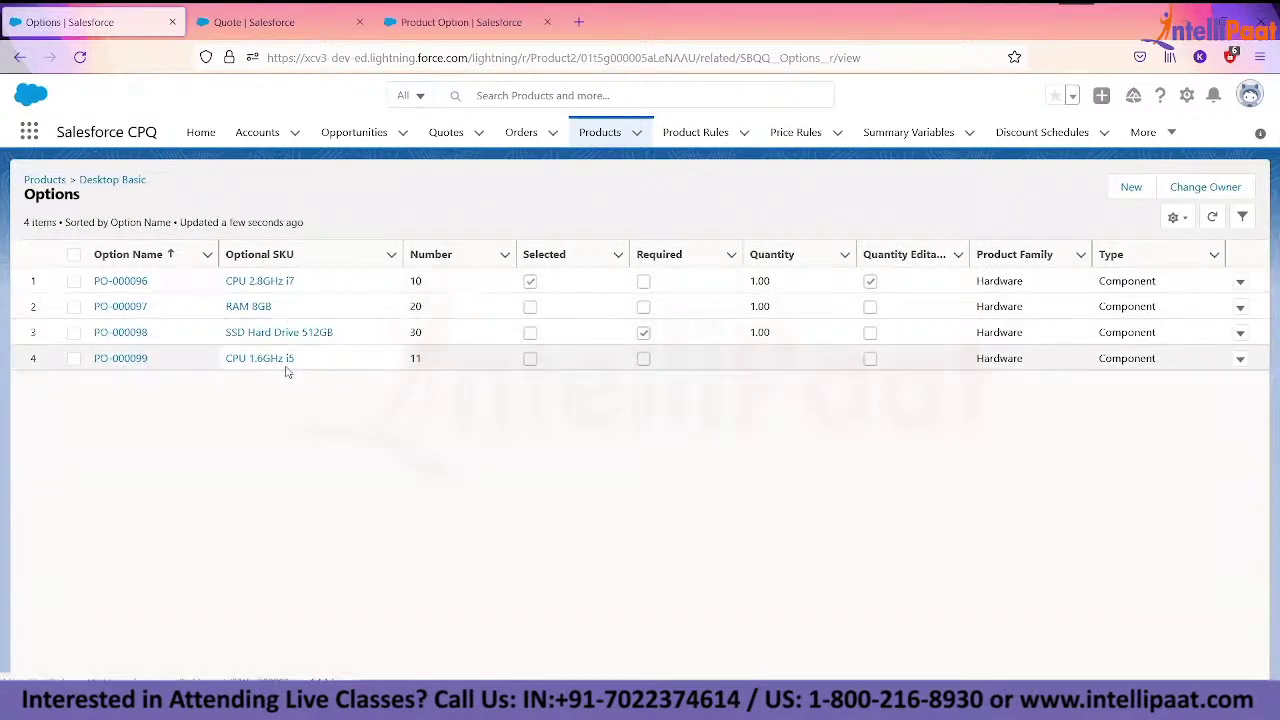
pyautogui.click(1131, 187)
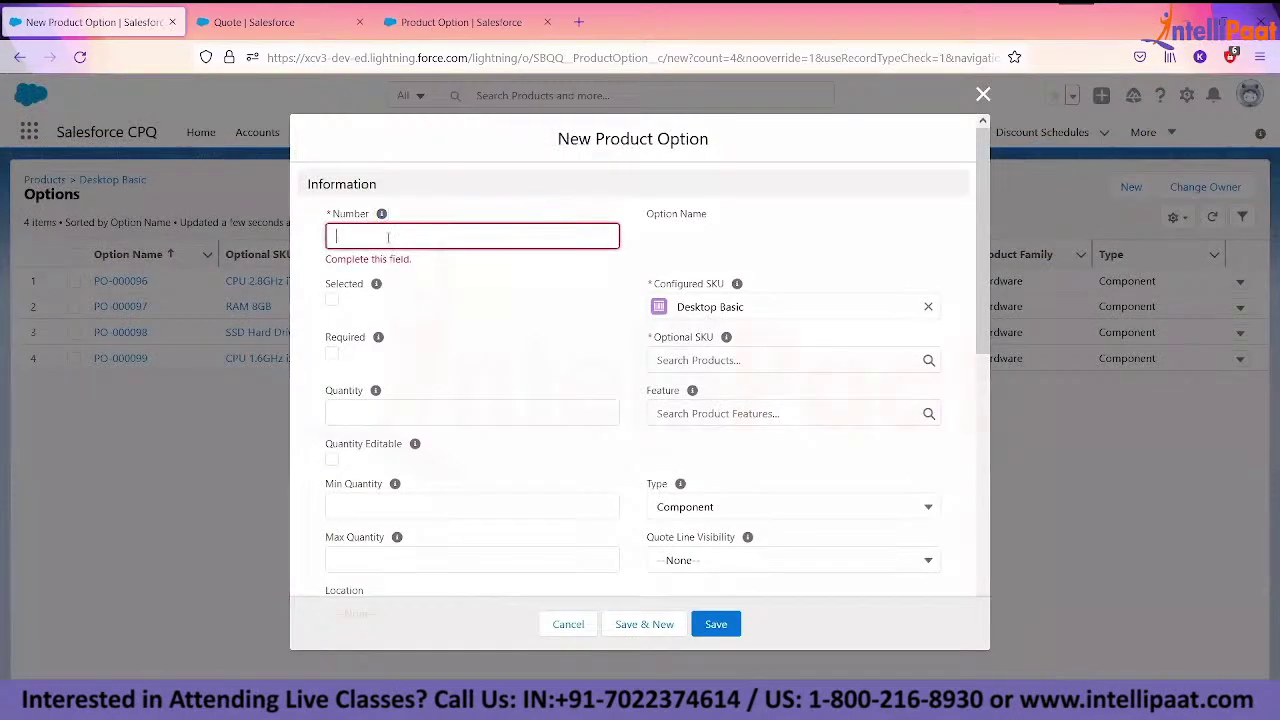
pyautogui.write('21')
pyautogui.click(729, 362)
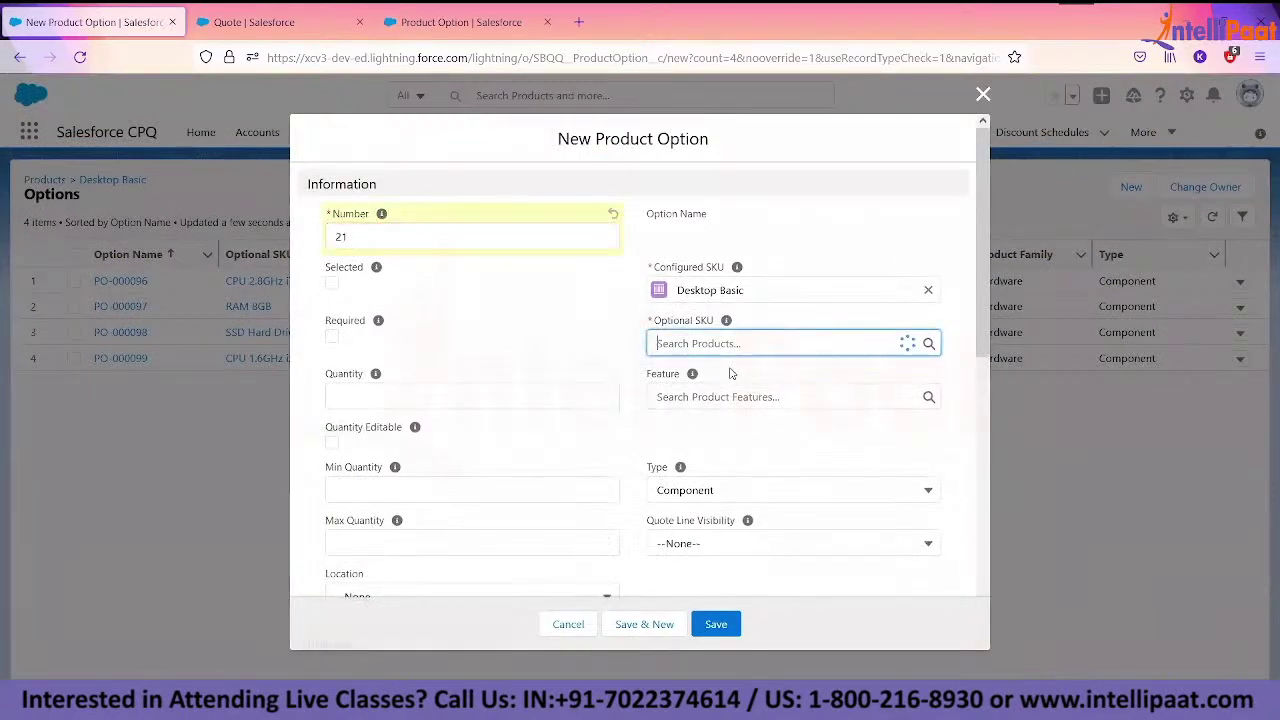
pyautogui.write('RA')
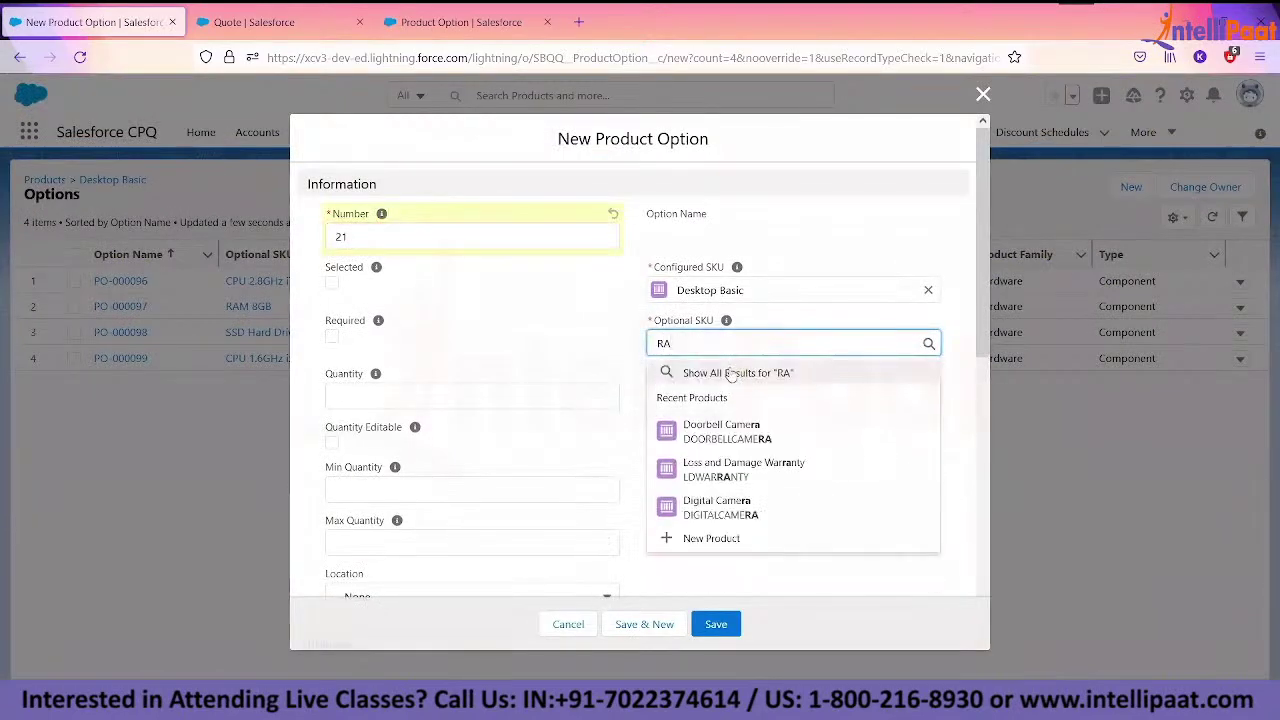
pyautogui.write('M')
pyautogui.click(741, 439)
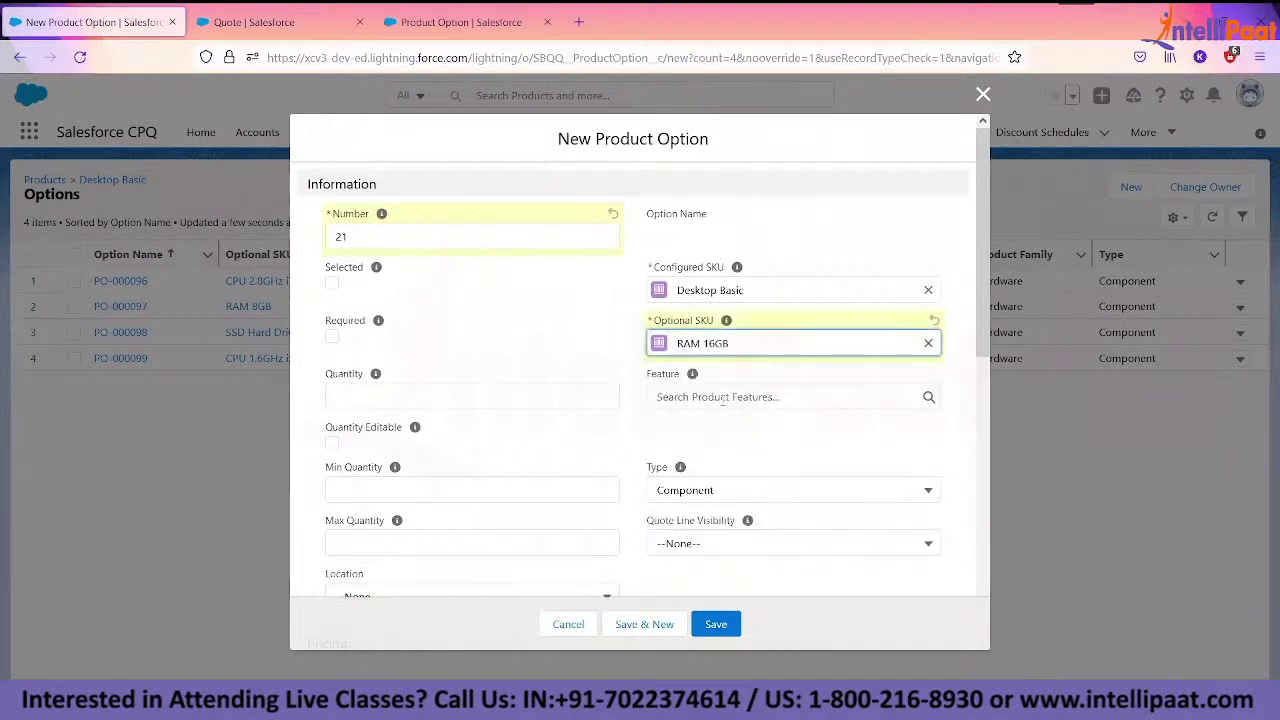
pyautogui.click(722, 624)
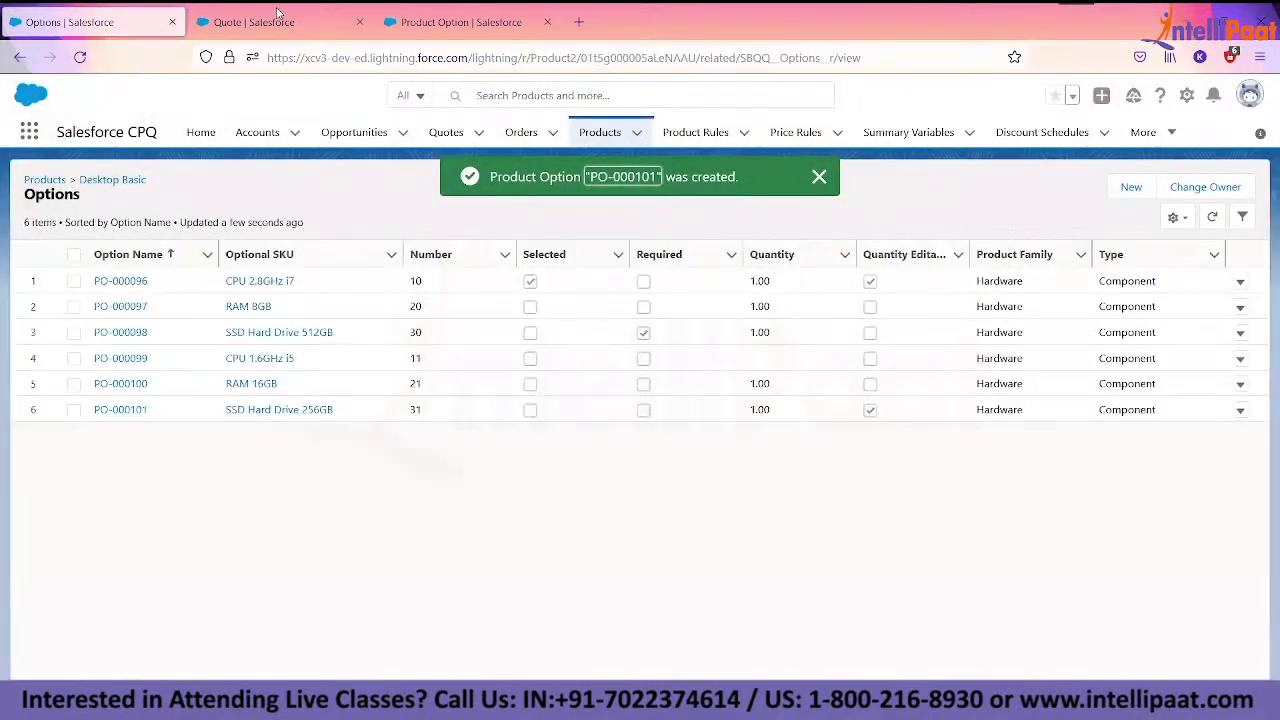
# - Reload the Desktop Basic configuration on the quote to examine the CPU, RAM and SSD options it offers
pyautogui.click(254, 22)
pyautogui.click(1176, 190)
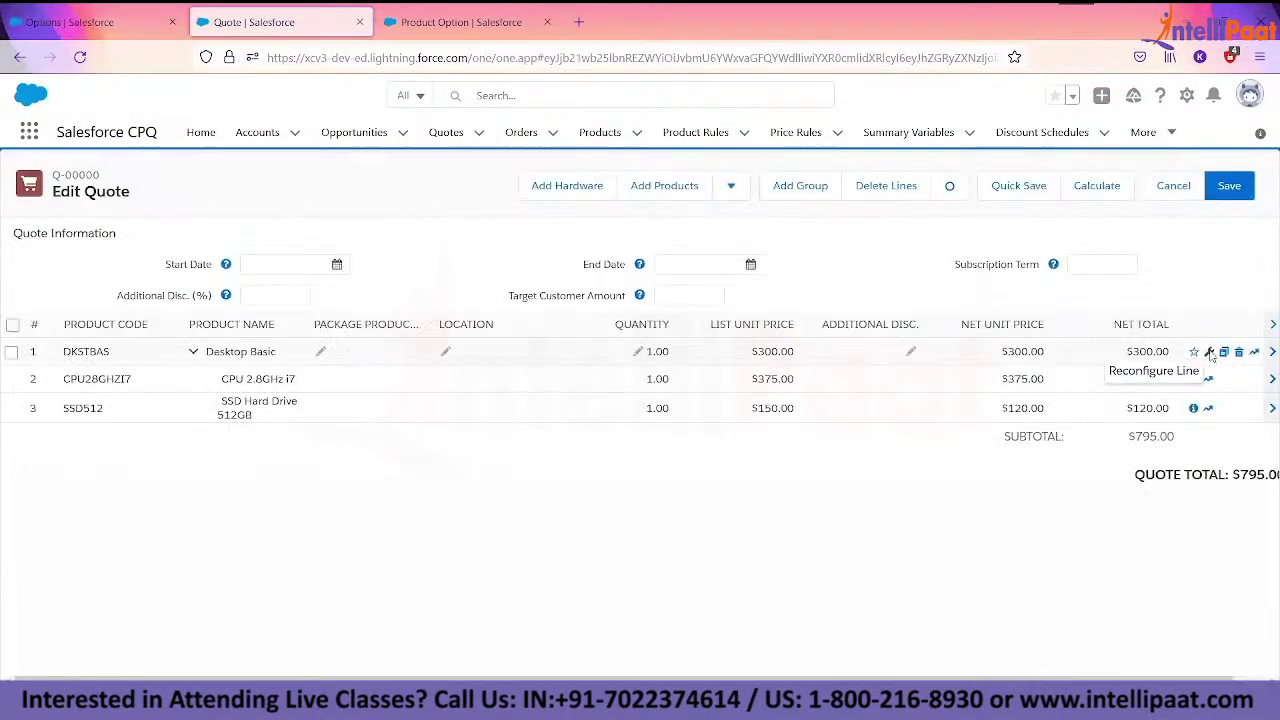
pyautogui.click(1211, 352)
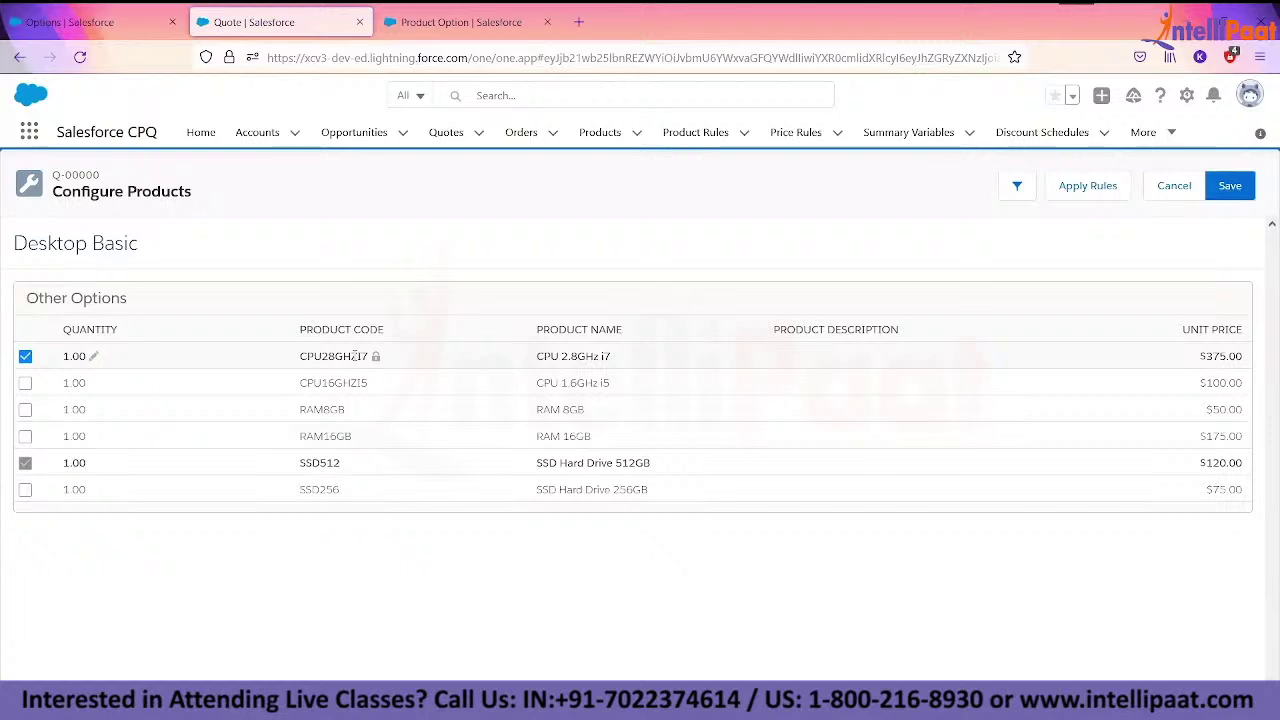
pyautogui.click(109, 40)
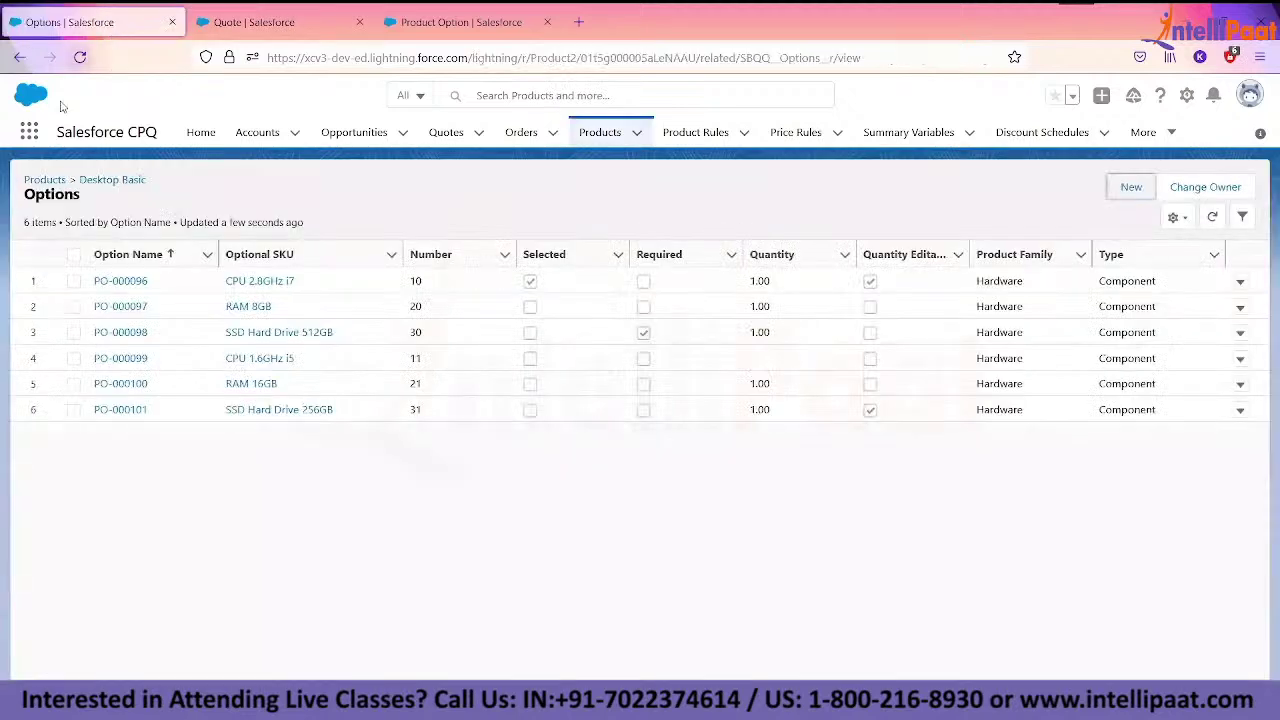
# - From the Desktop Basic product's Features list, create a product feature named CPU with number 10 and continue to another new feature
pyautogui.click(112, 181)
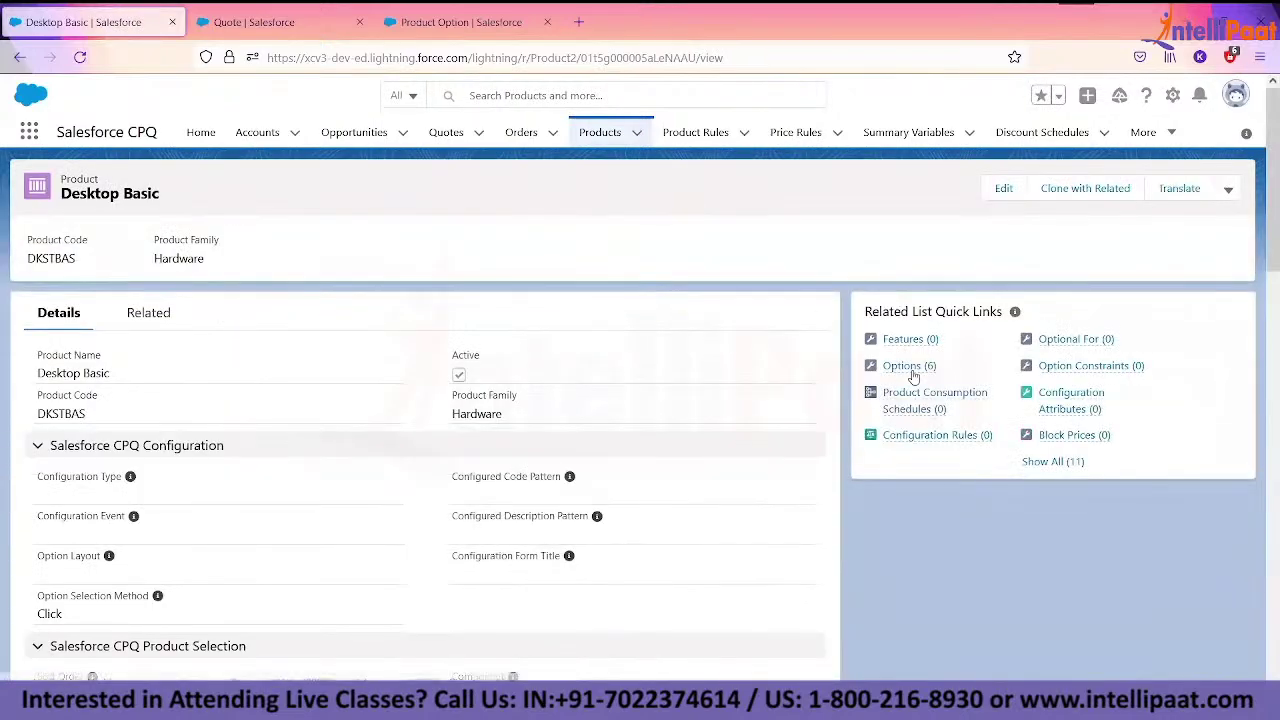
pyautogui.moveTo(906, 366)
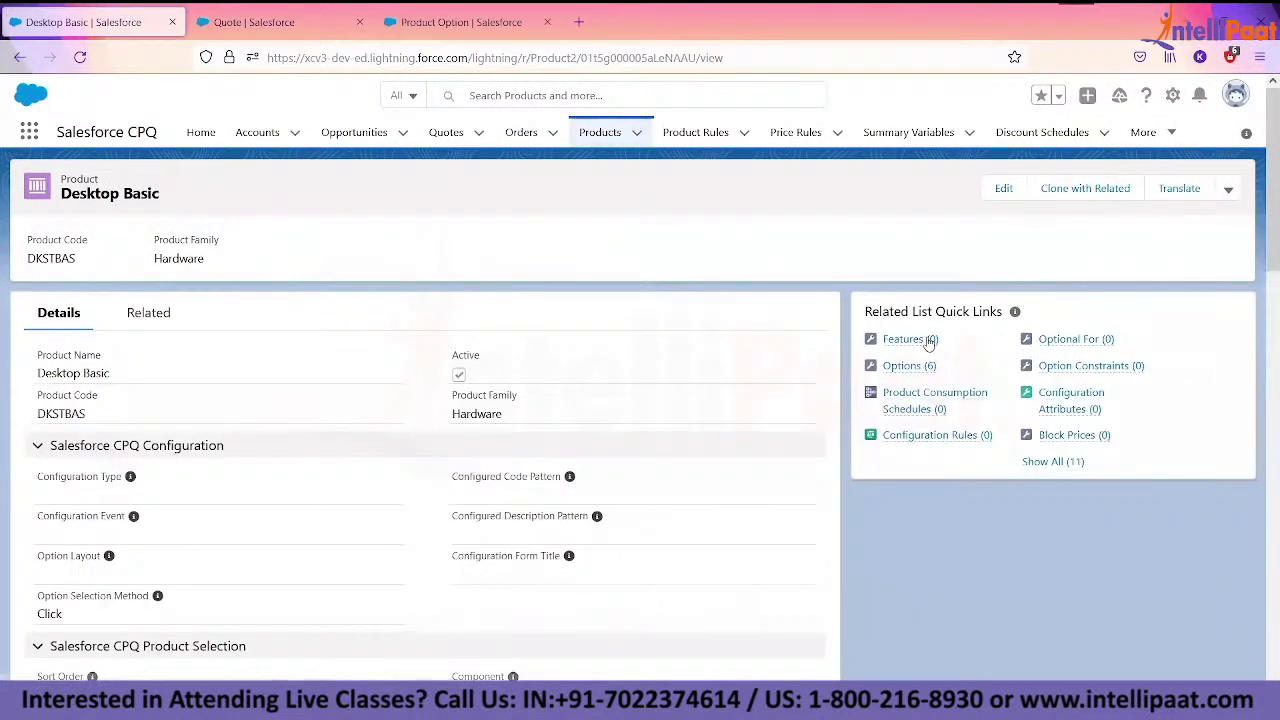
pyautogui.moveTo(928, 340)
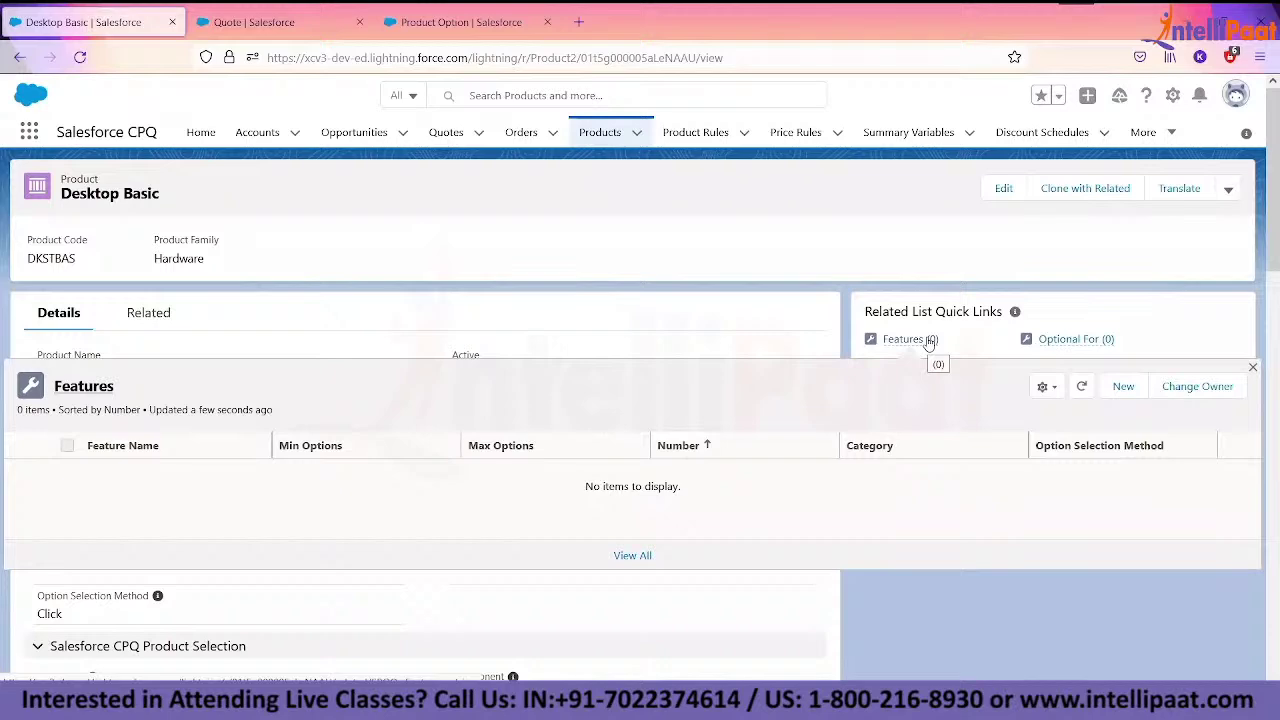
pyautogui.click(930, 341)
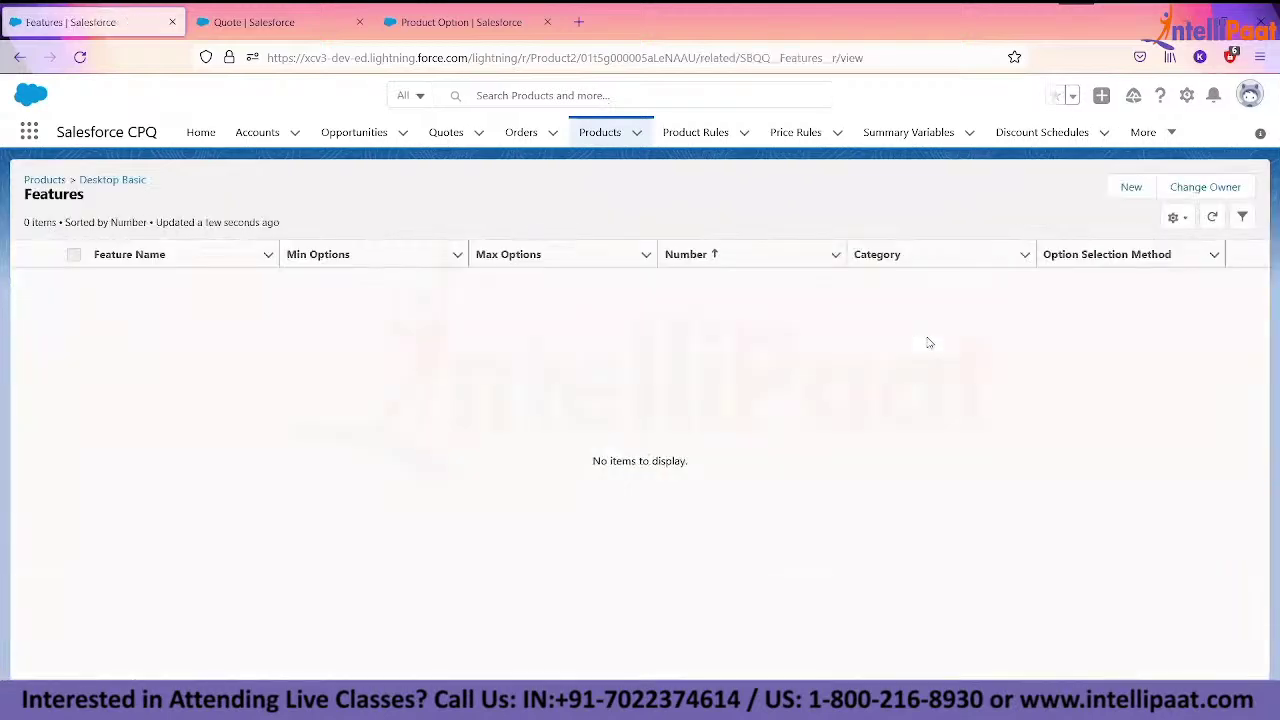
pyautogui.click(1129, 187)
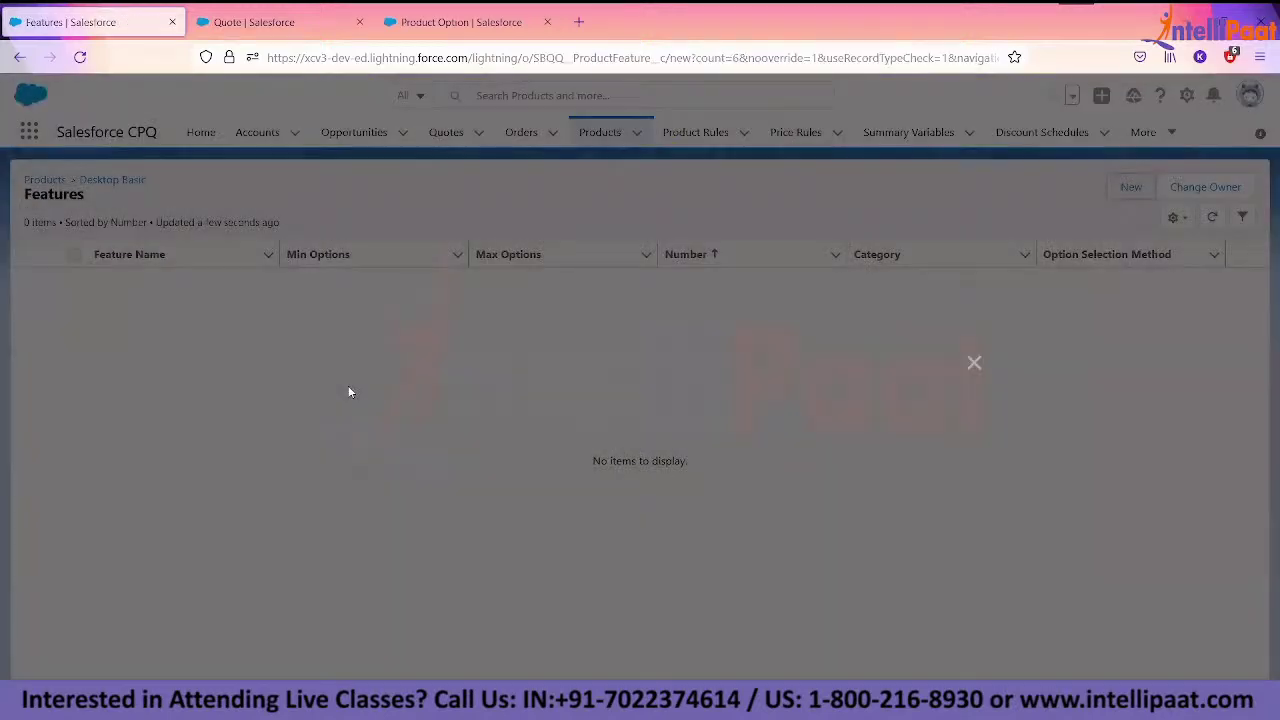
pyautogui.write('CPU')
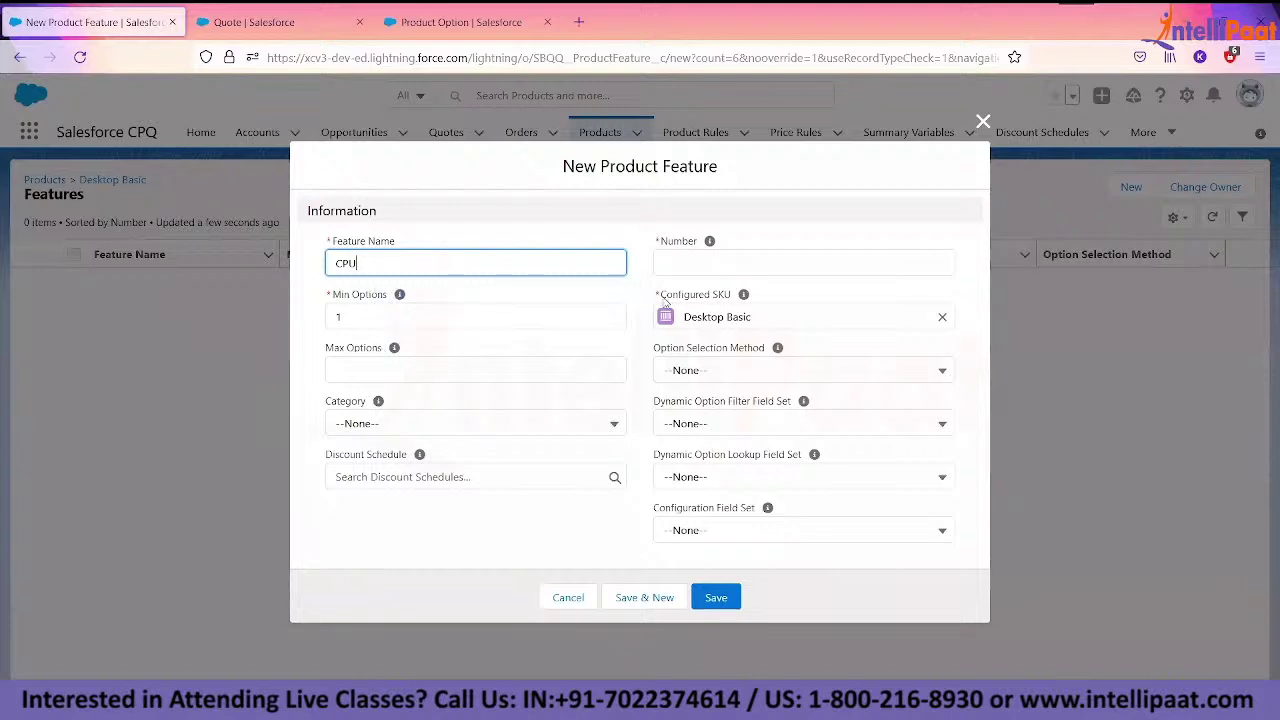
pyautogui.click(701, 264)
pyautogui.write('10')
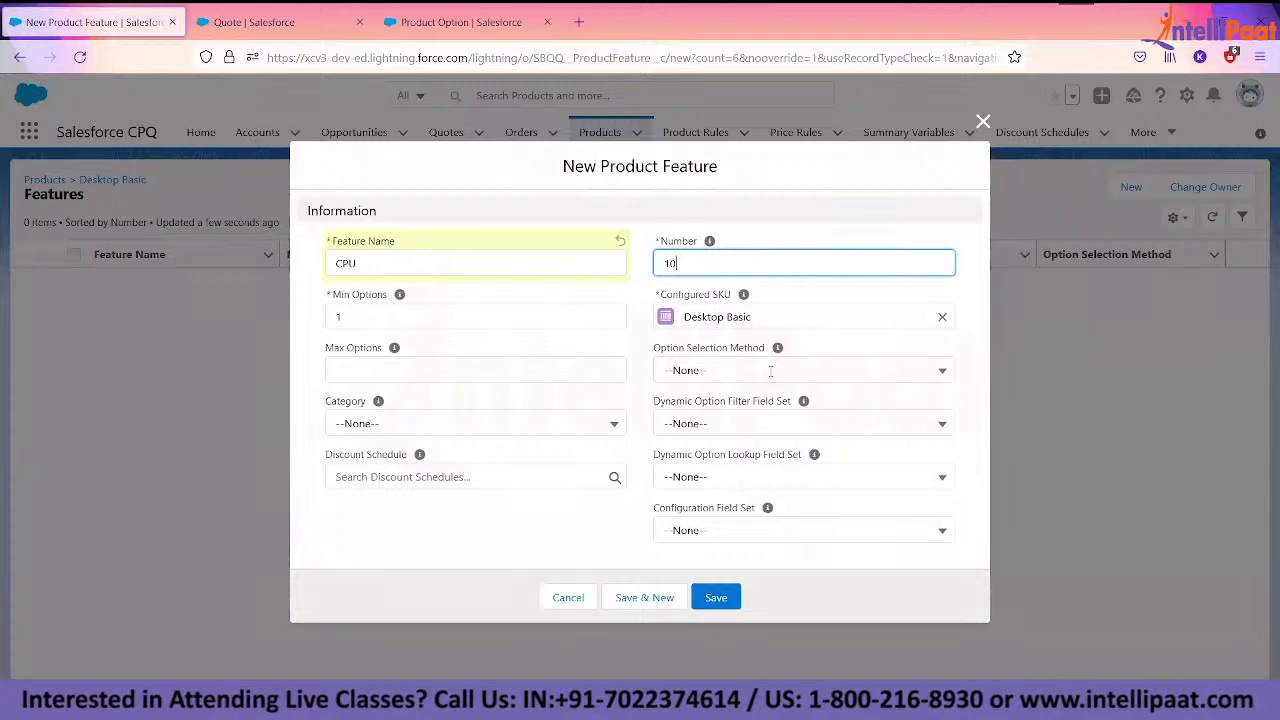
pyautogui.click(644, 597)
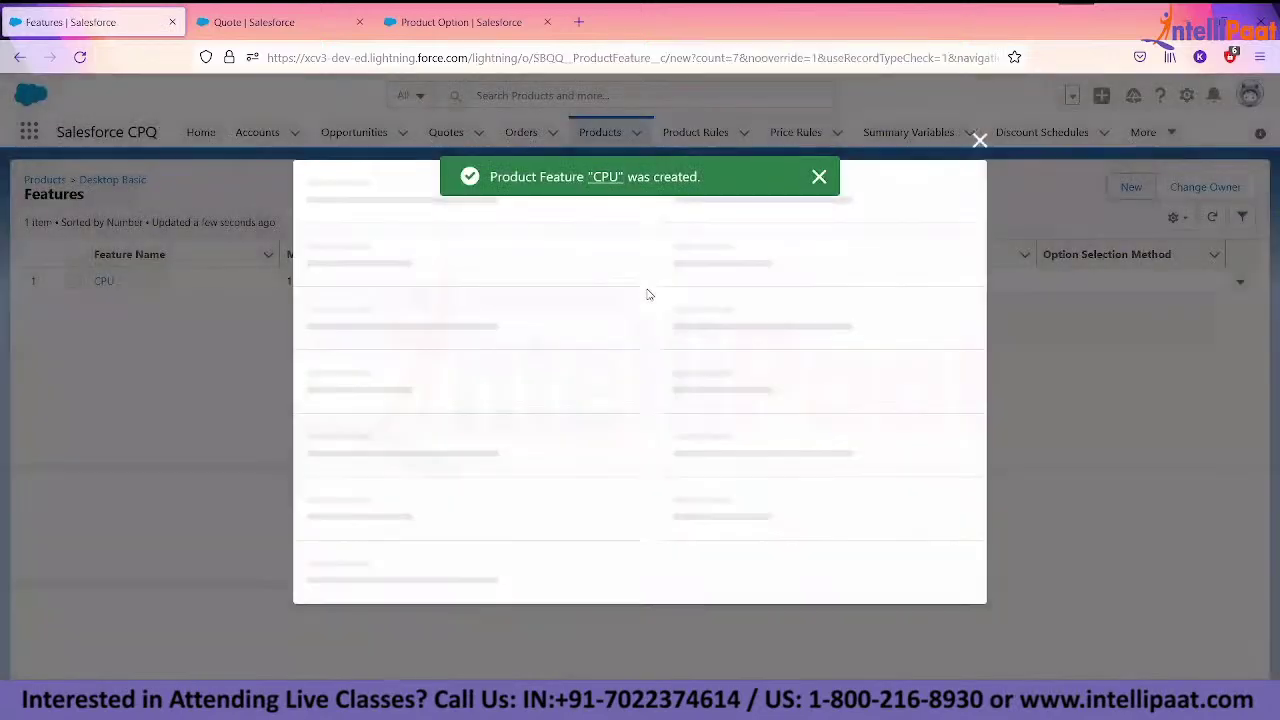
# - Create a product feature named RAM with number 20 for Desktop Basic and save it
pyautogui.write('RAM')
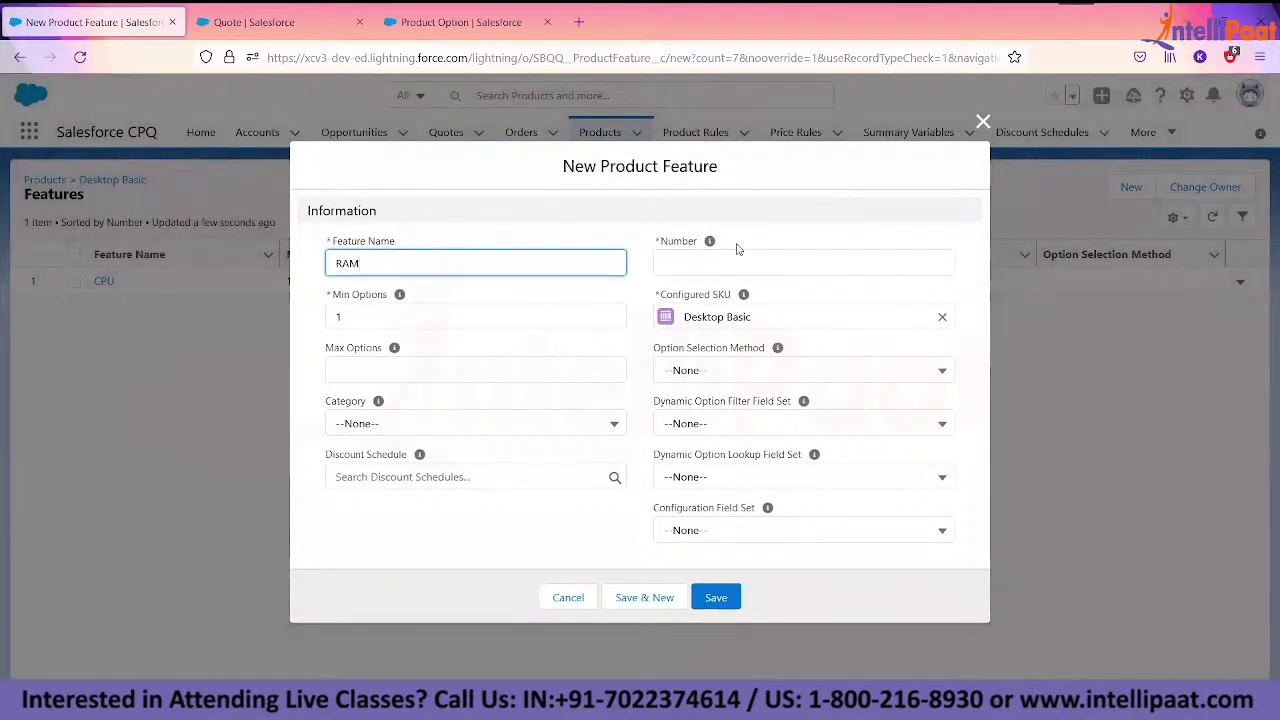
pyautogui.click(725, 257)
pyautogui.write('20')
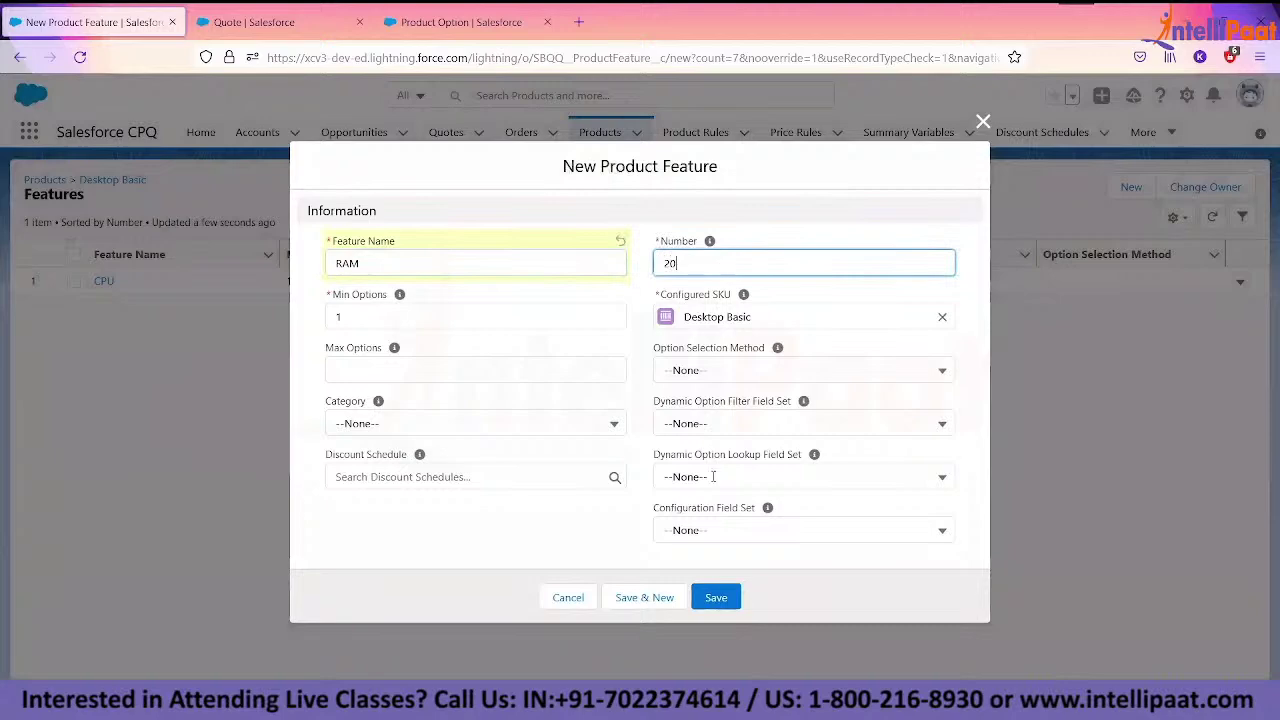
pyautogui.click(720, 600)
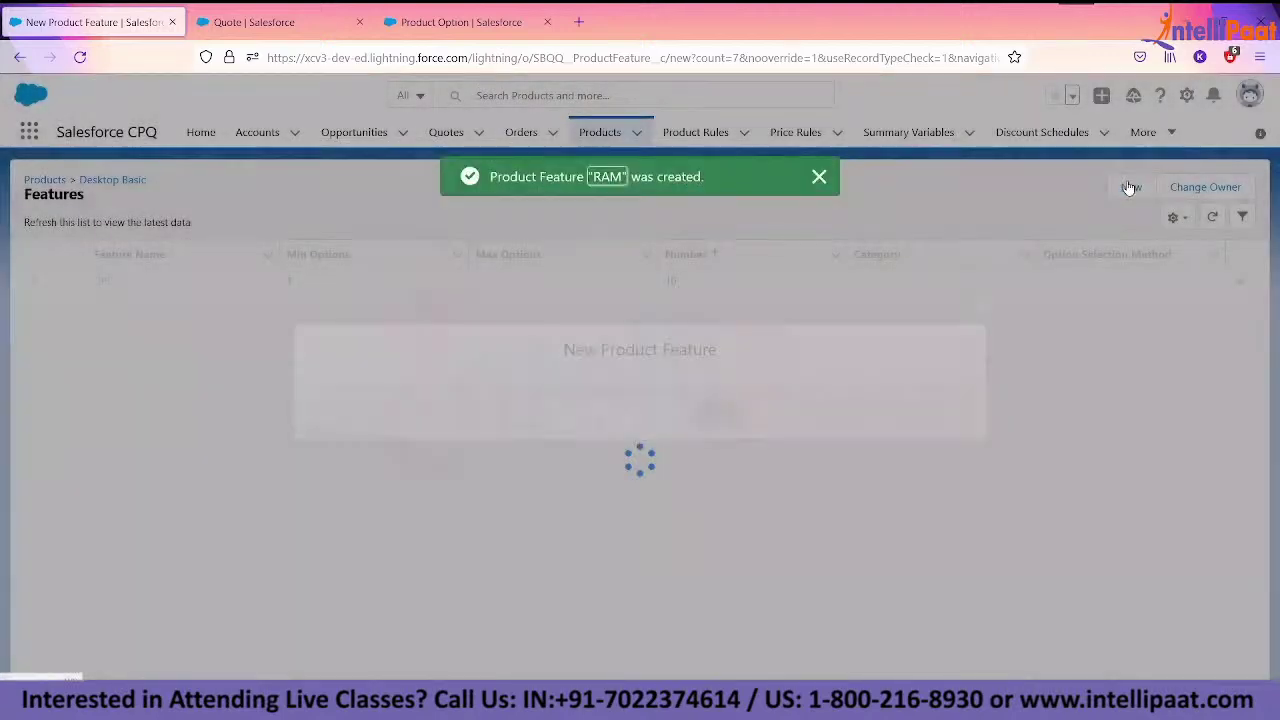
# - Create a product feature named Hard Drive with number 30 for Desktop Basic and save it
pyautogui.click(1131, 187)
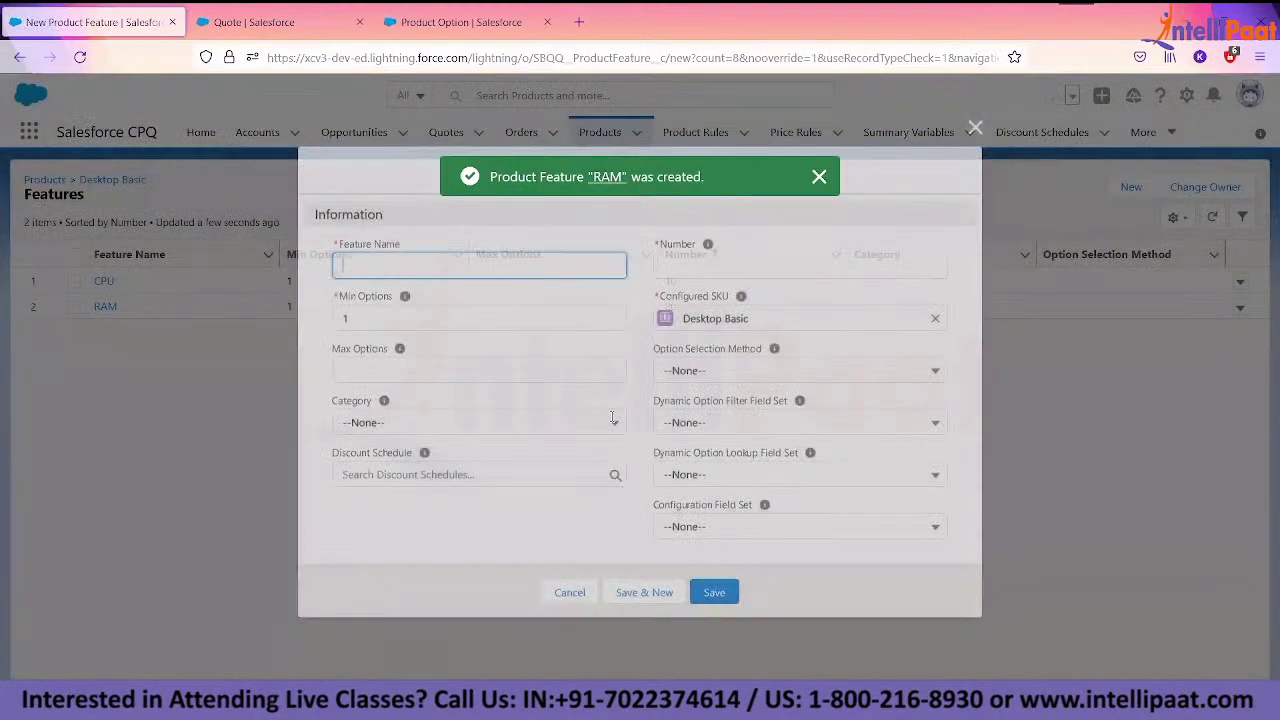
pyautogui.write('Hard Drive')
pyautogui.press('Tab')
pyautogui.write('30')
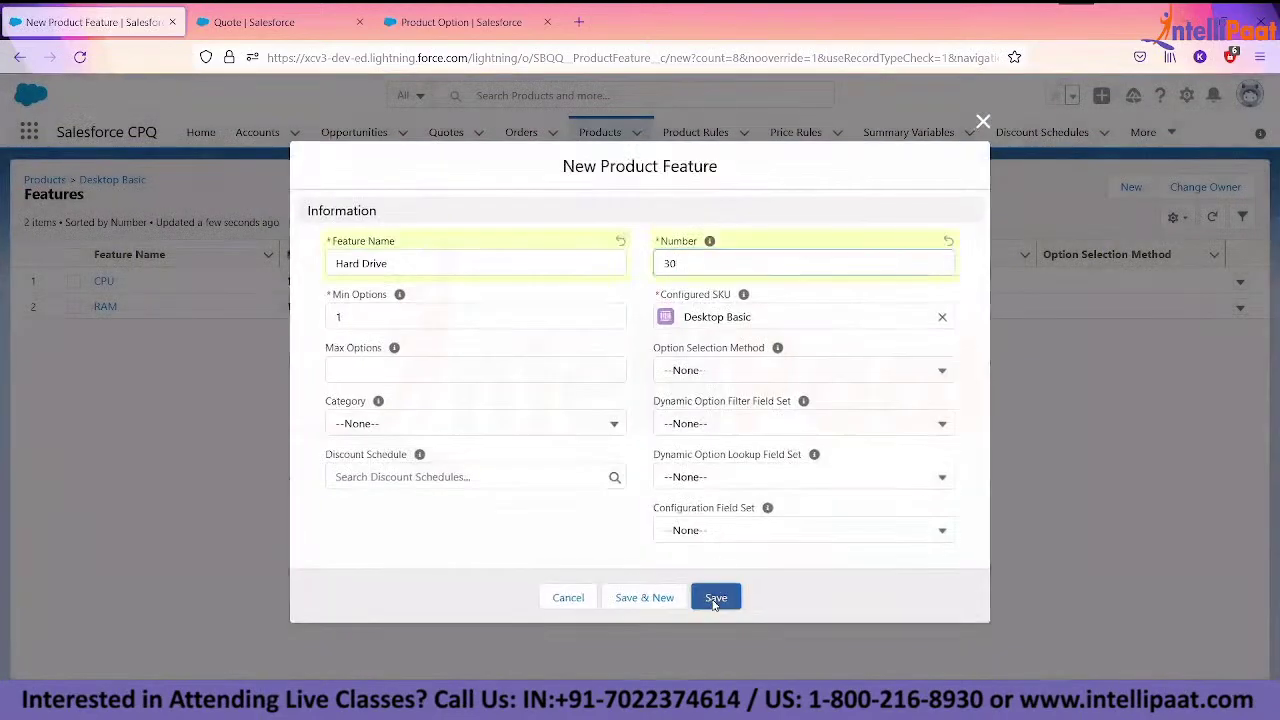
pyautogui.click(714, 598)
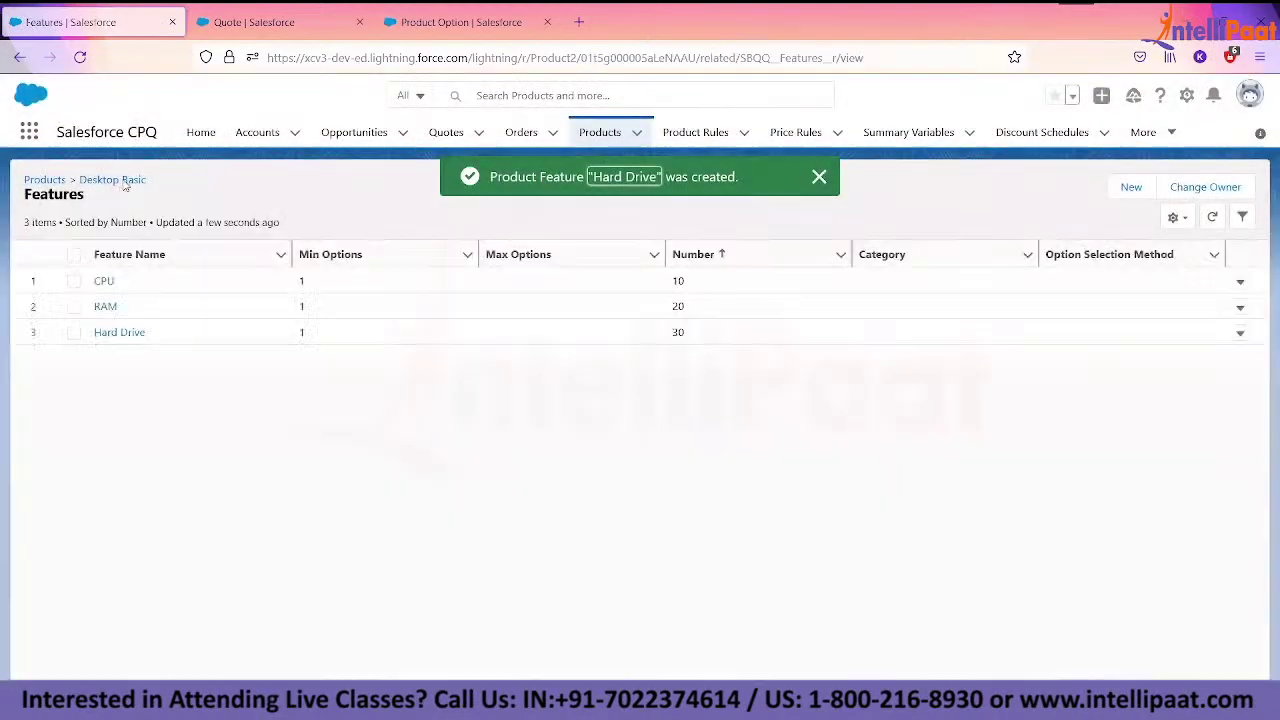
# - From Desktop Basic's options list, open the CPU 2.8GHz i7 option and assign the CPU feature to it
pyautogui.click(118, 180)
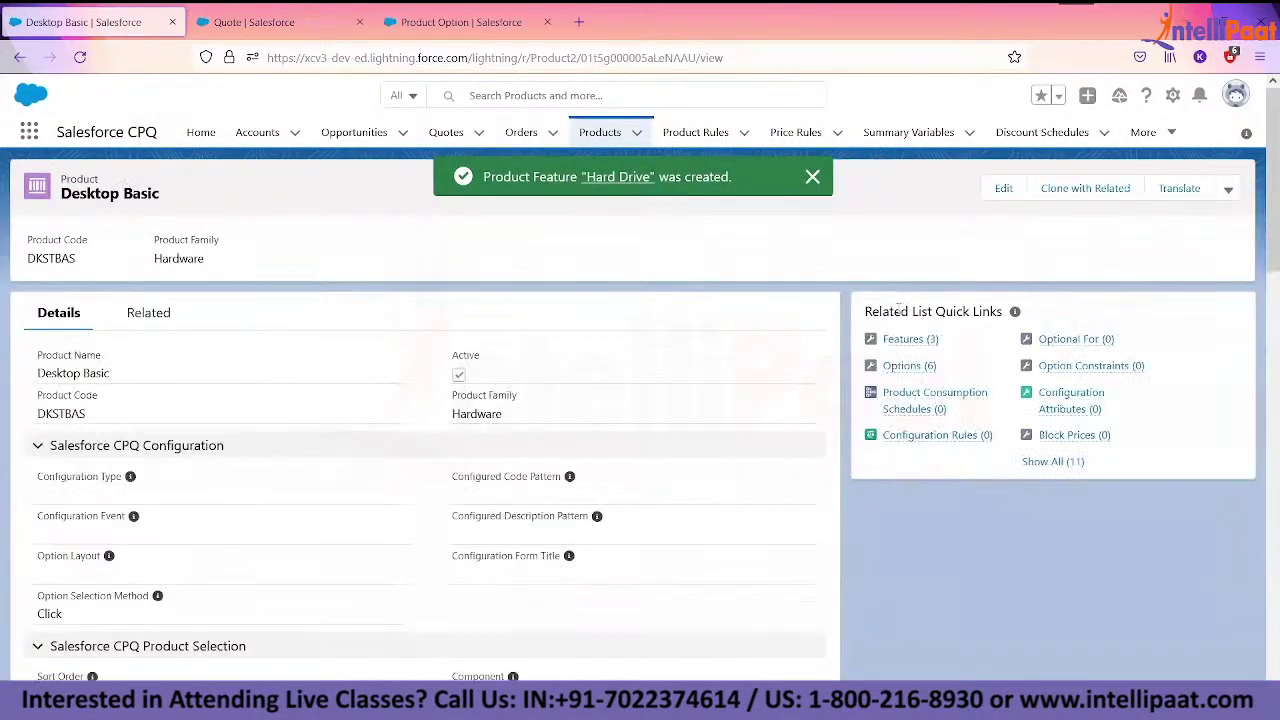
pyautogui.click(926, 366)
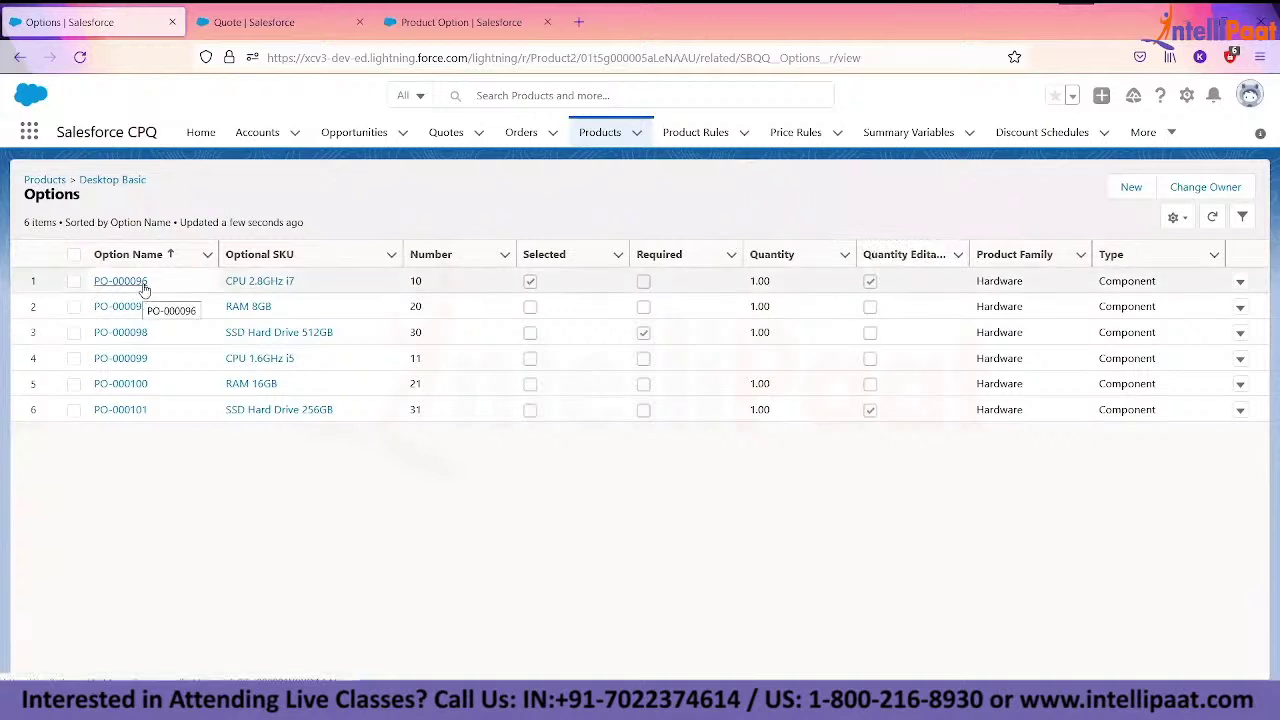
pyautogui.click(20, 58)
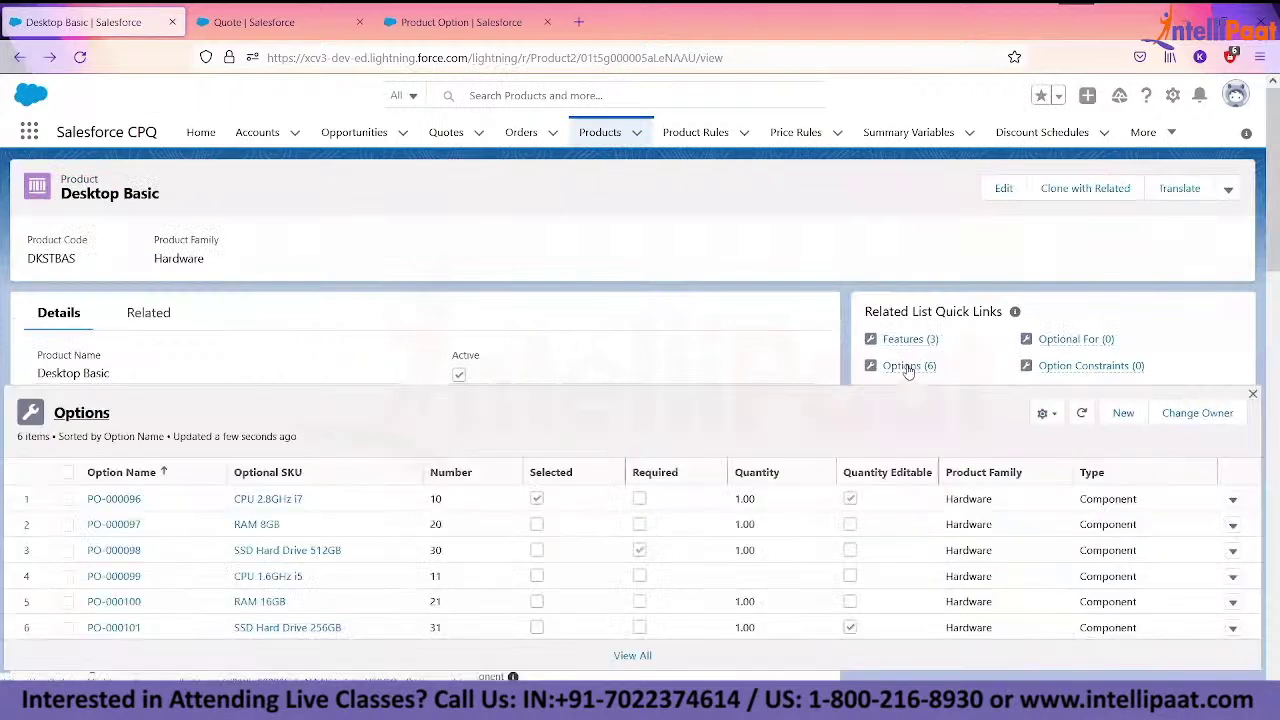
pyautogui.click(908, 368)
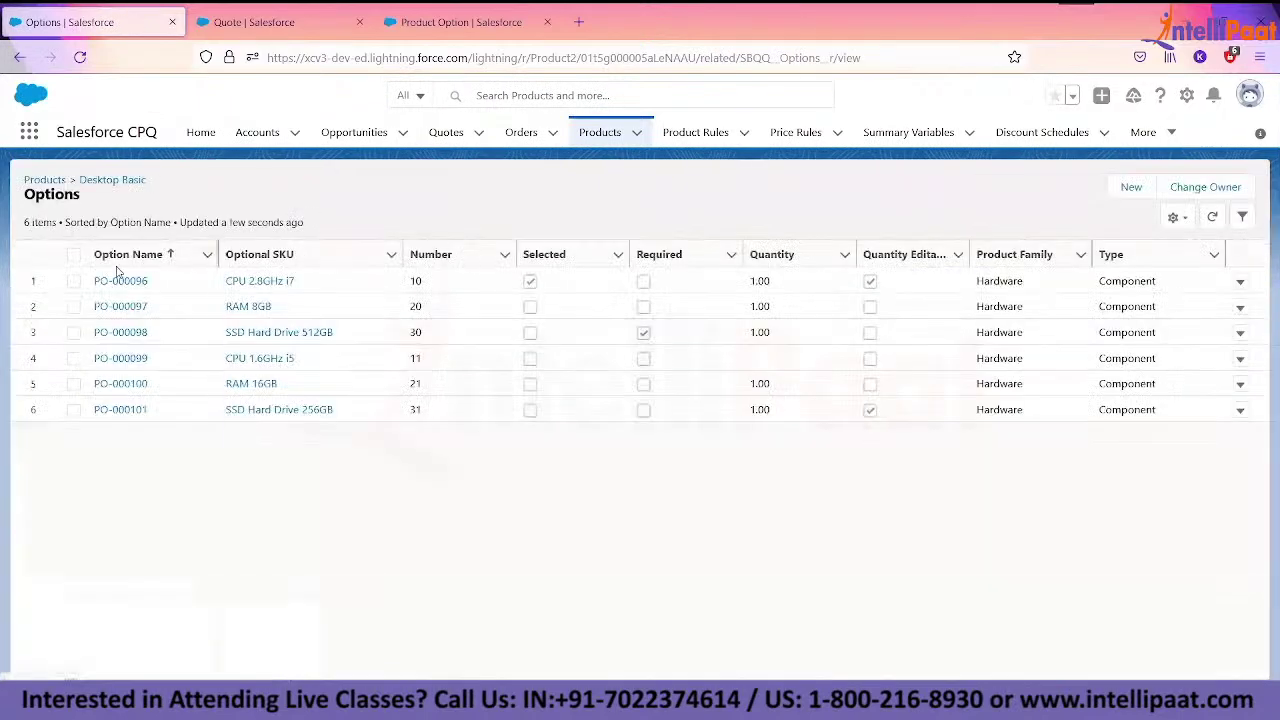
pyautogui.click(120, 281)
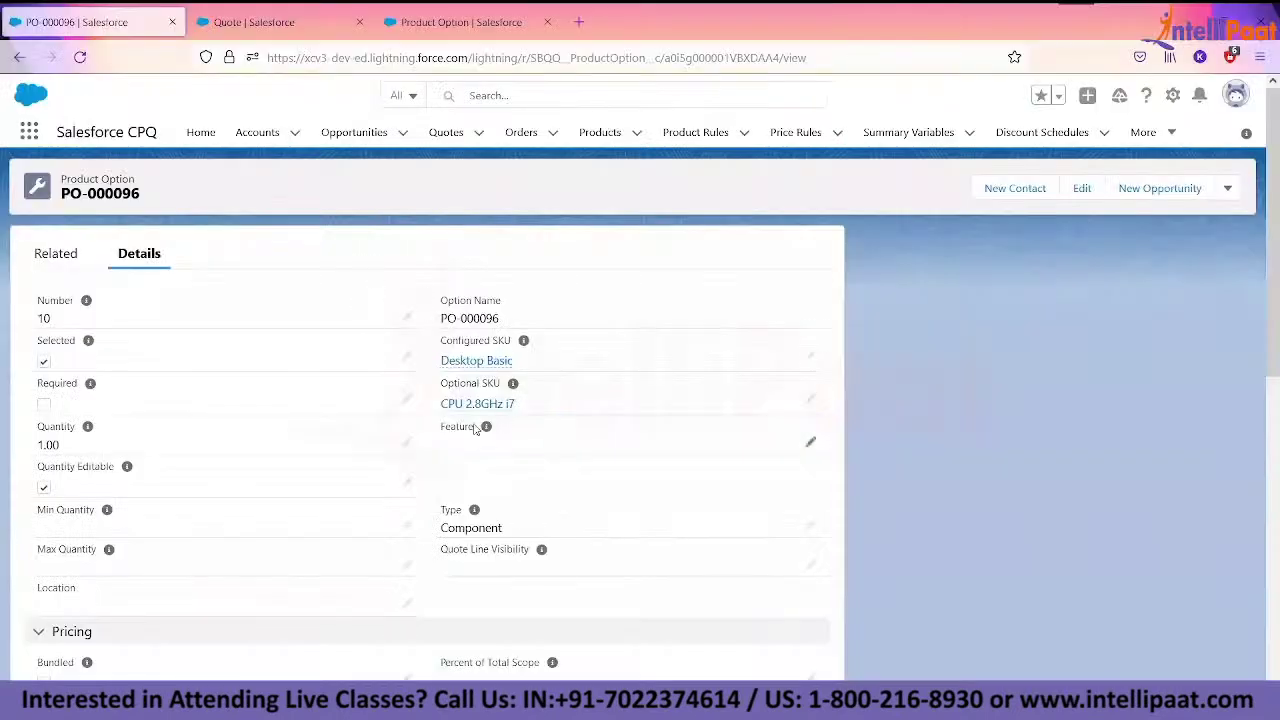
pyautogui.moveTo(488, 437)
pyautogui.click(809, 443)
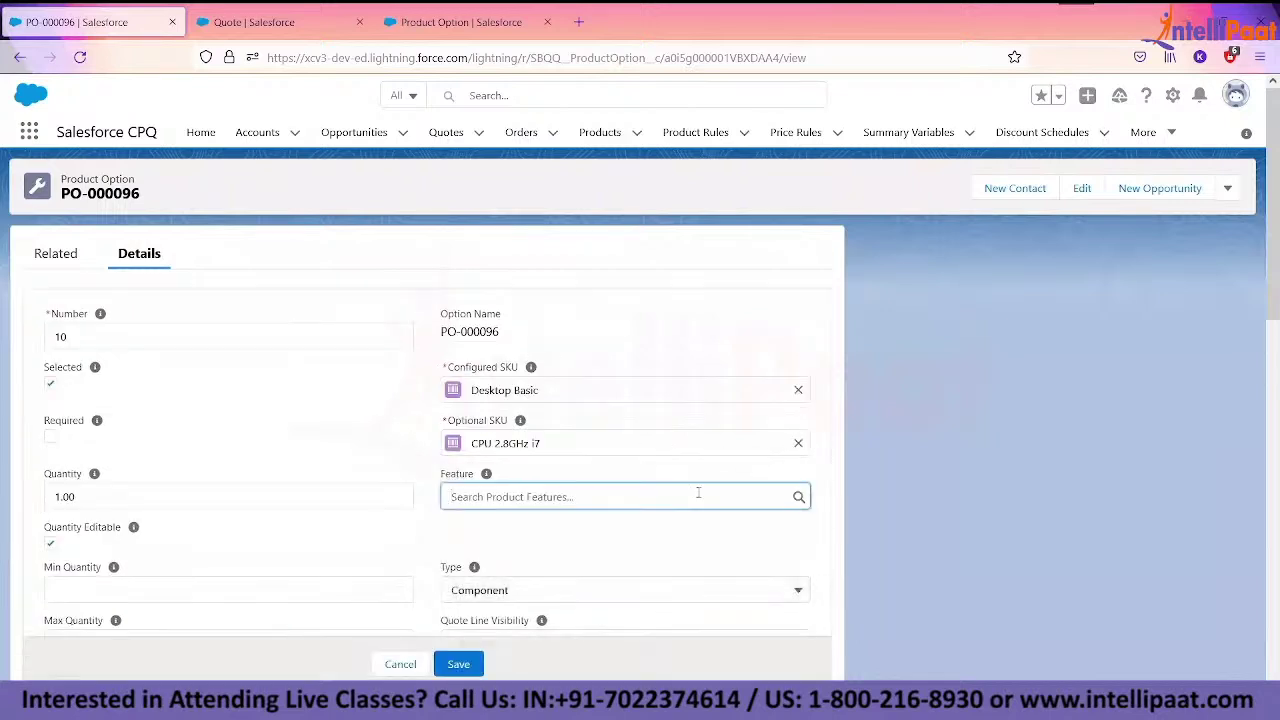
pyautogui.write('CPU')
pyautogui.click(560, 548)
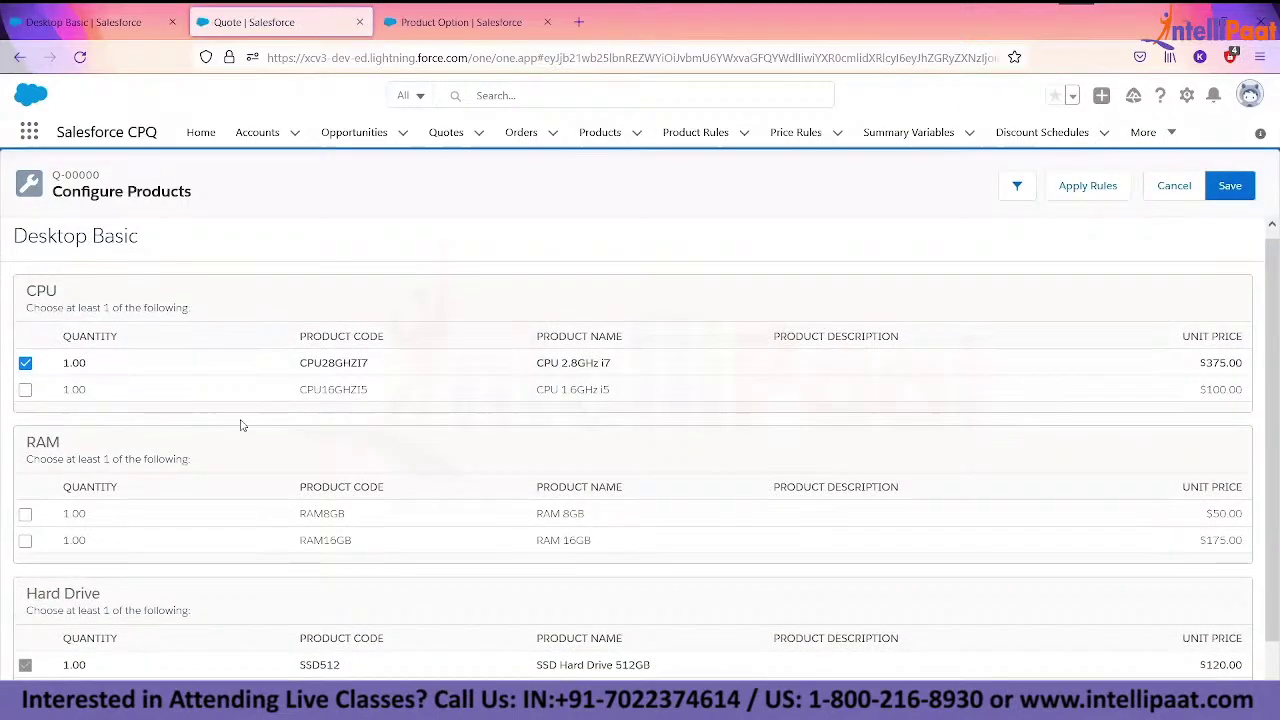
# - Examine the CPU, RAM and Hard Drive feature groups and their selection requirements in the Desktop Basic configuration on the quote
pyautogui.moveTo(92, 308); pyautogui.dragTo(125, 309)
pyautogui.scroll(-1, 193, 313)
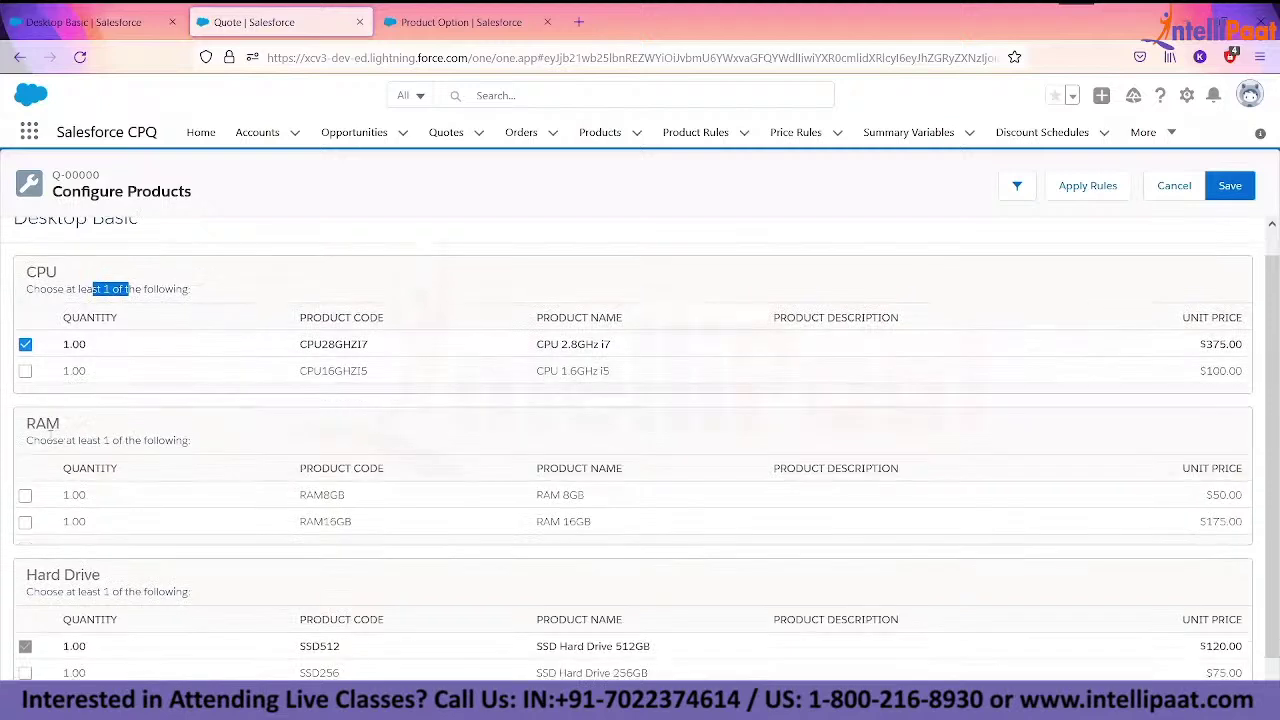
pyautogui.scroll(-1, 109, 435)
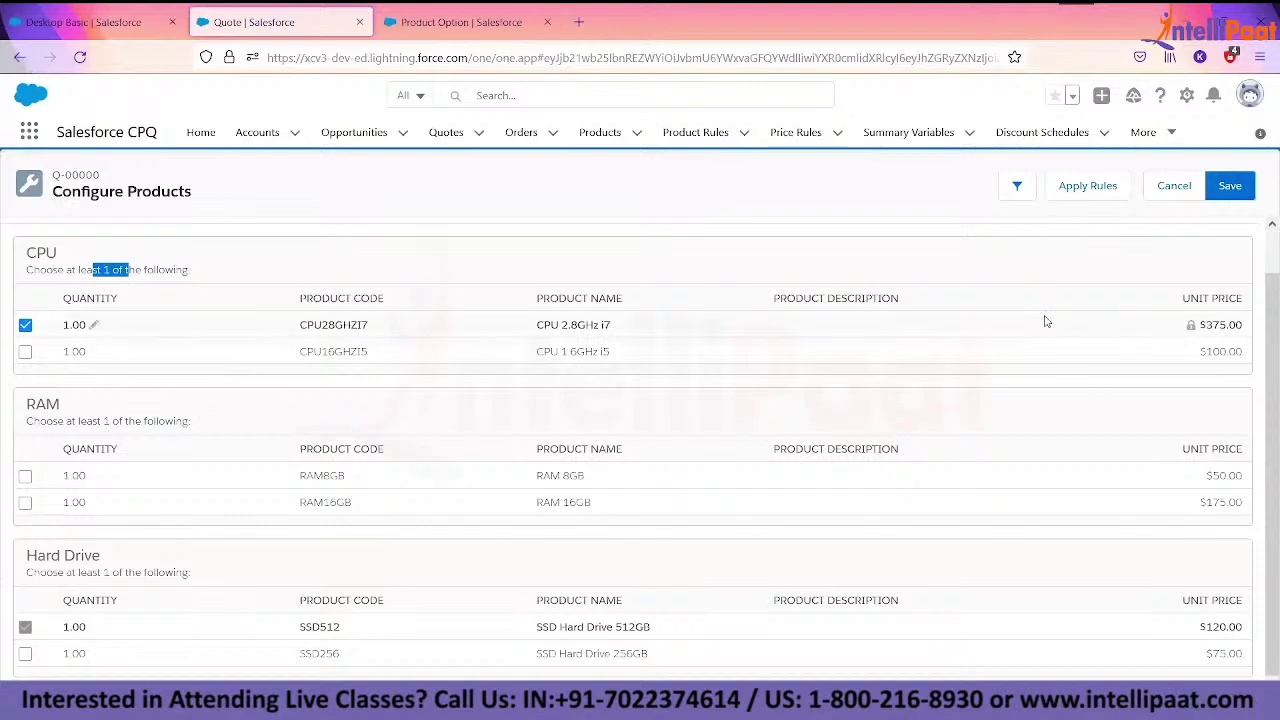
pyautogui.click(760, 224)
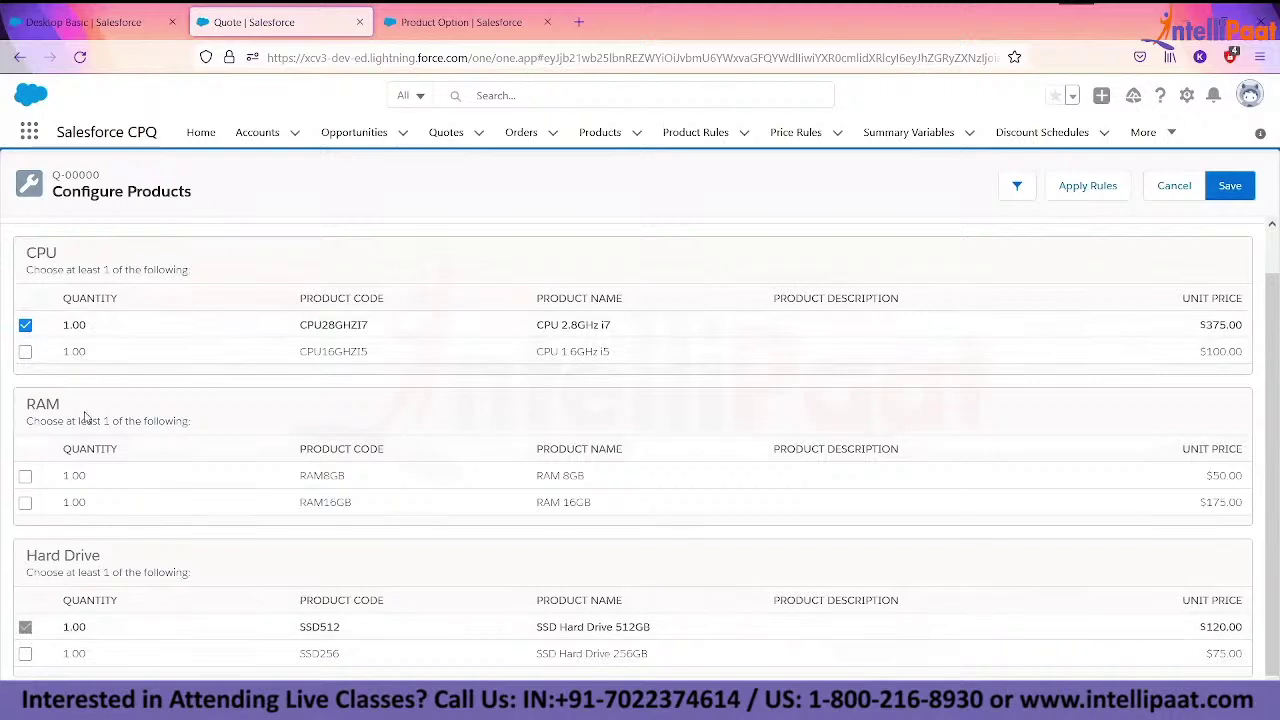
# - Try to save the Desktop Basic configuration without a RAM option, dismiss the alert, and select RAM 16GB
pyautogui.click(1222, 188)
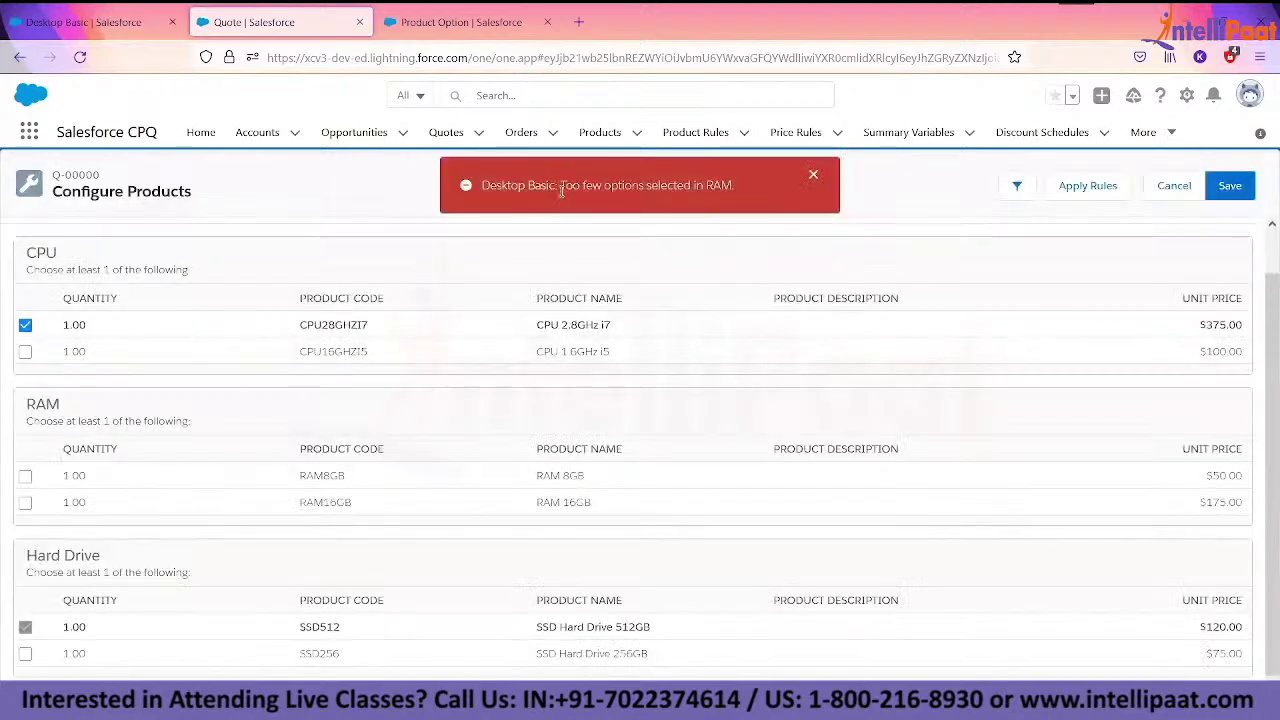
pyautogui.click(814, 178)
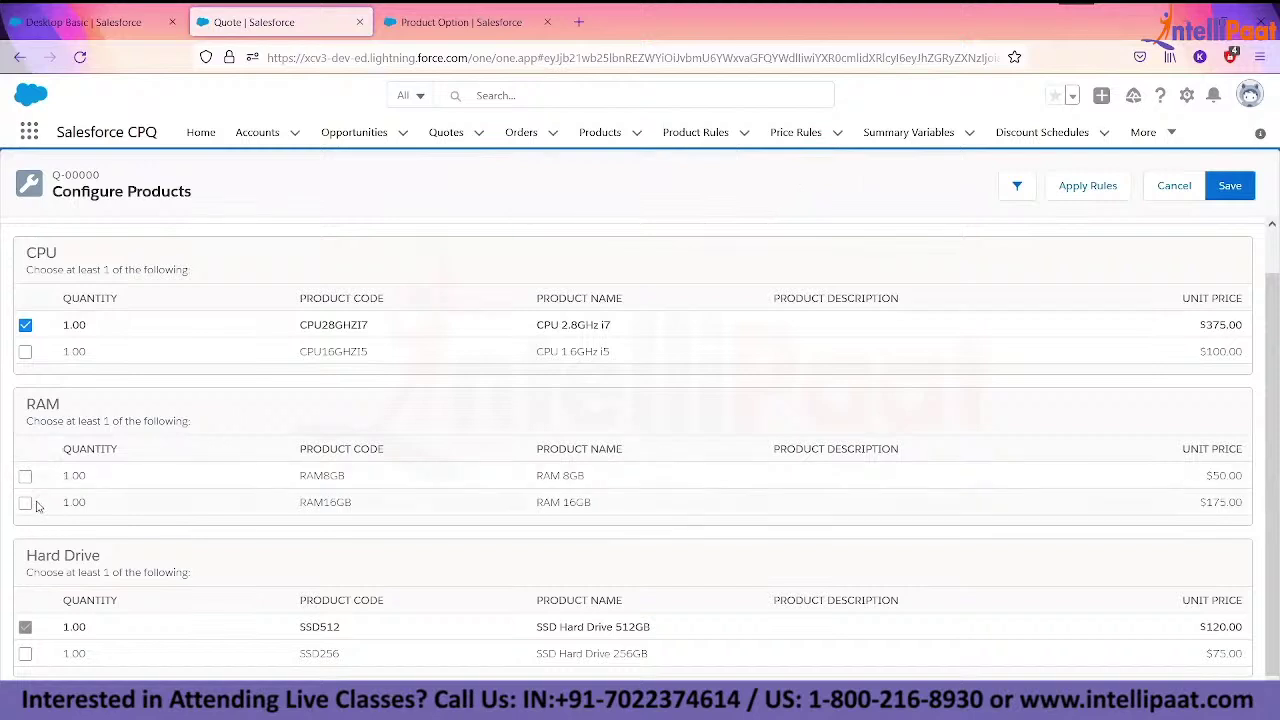
pyautogui.click(26, 503)
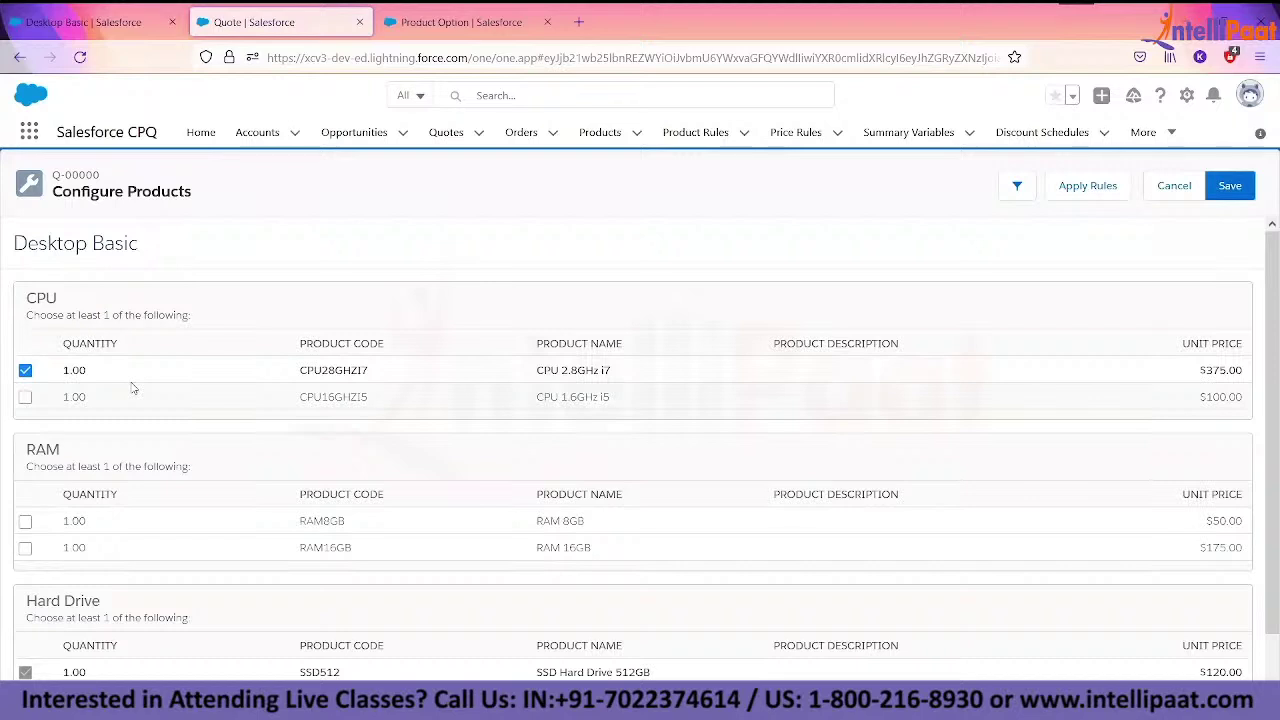
# - Compare the RAM group's selection requirement on the quote with the minimum options in the Desktop Basic product's Features list
pyautogui.doubleClick(88, 466)
pyautogui.moveTo(139, 466); pyautogui.dragTo(185, 466)
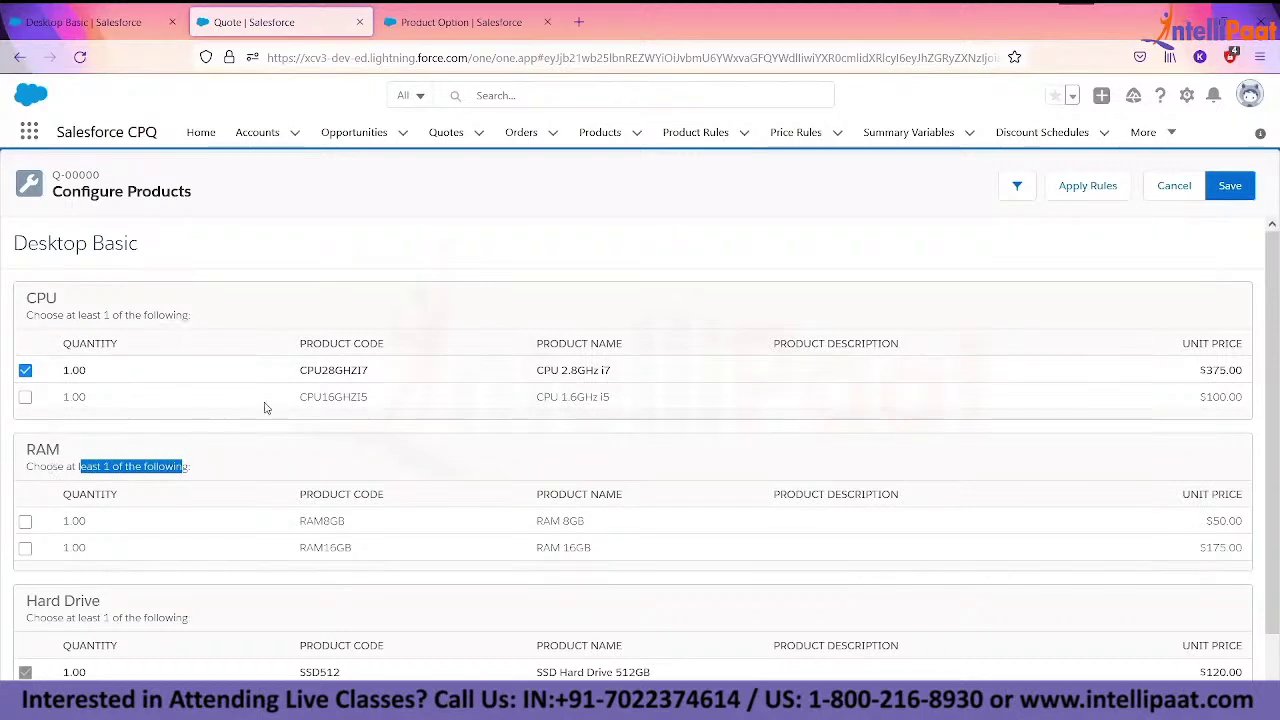
pyautogui.click(84, 22)
pyautogui.click(916, 340)
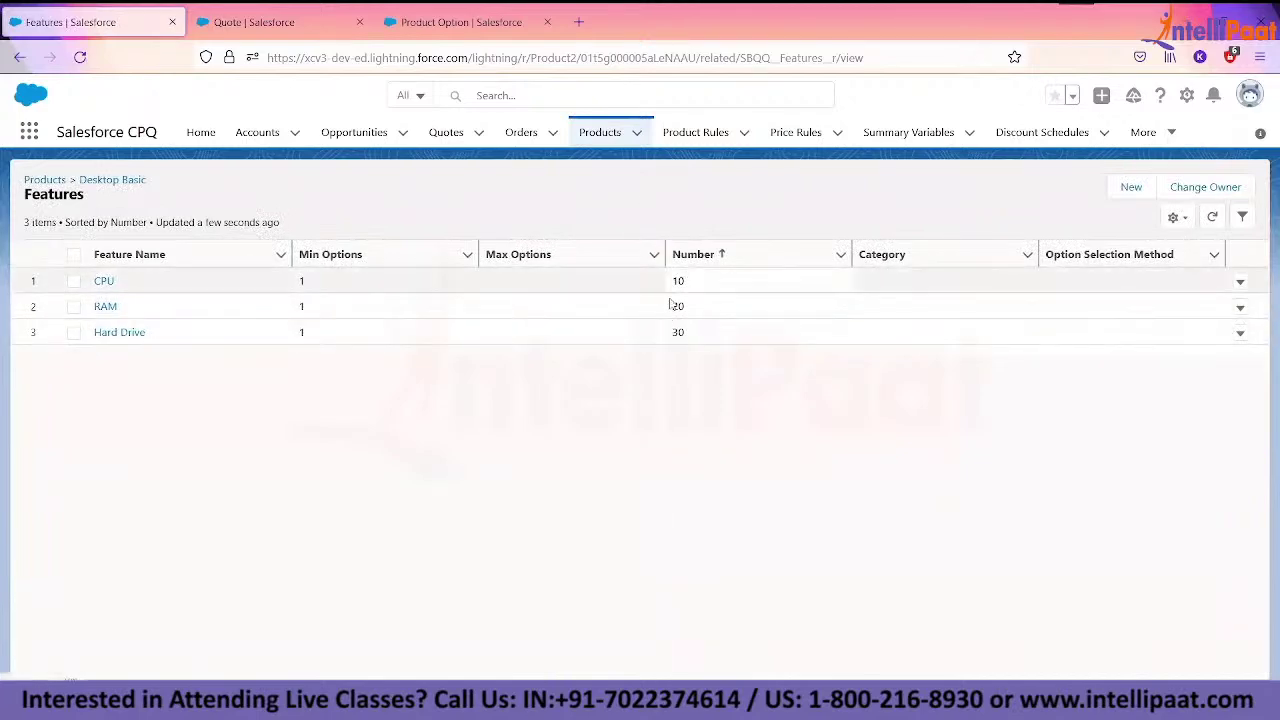
pyautogui.click(253, 23)
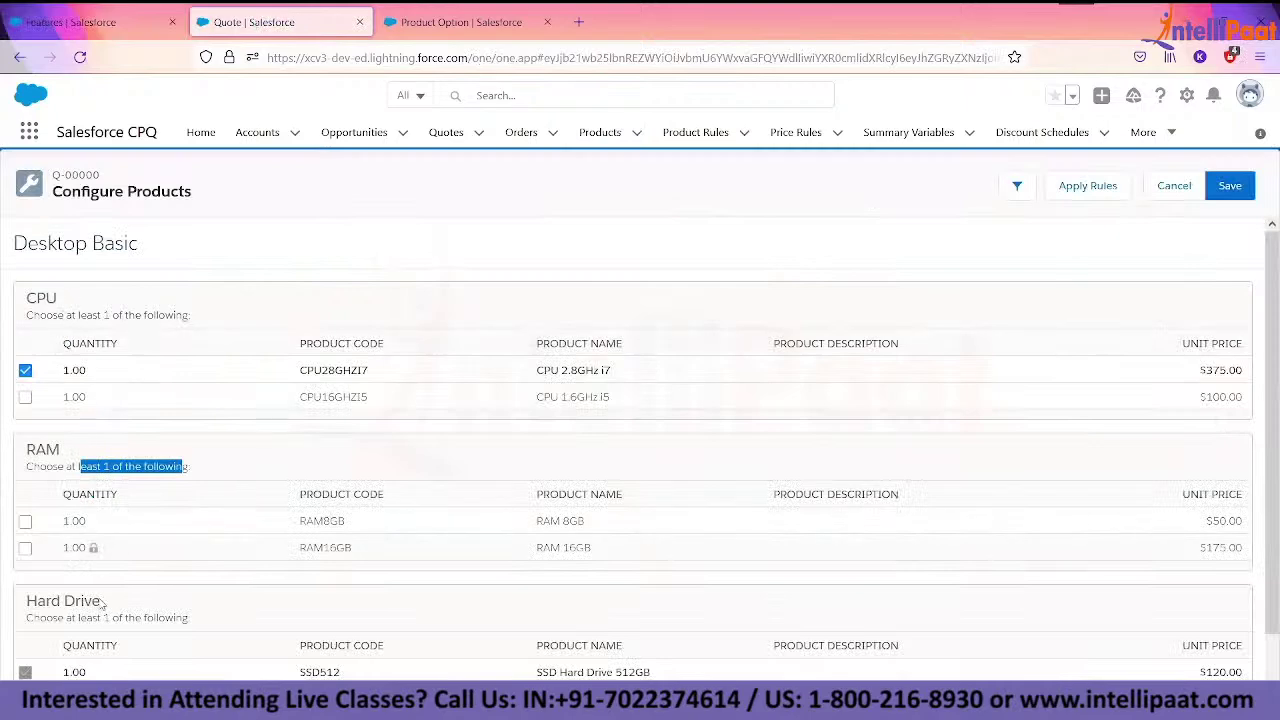
pyautogui.scroll(-1, 100, 603)
pyautogui.click(85, 22)
pyautogui.click(478, 358)
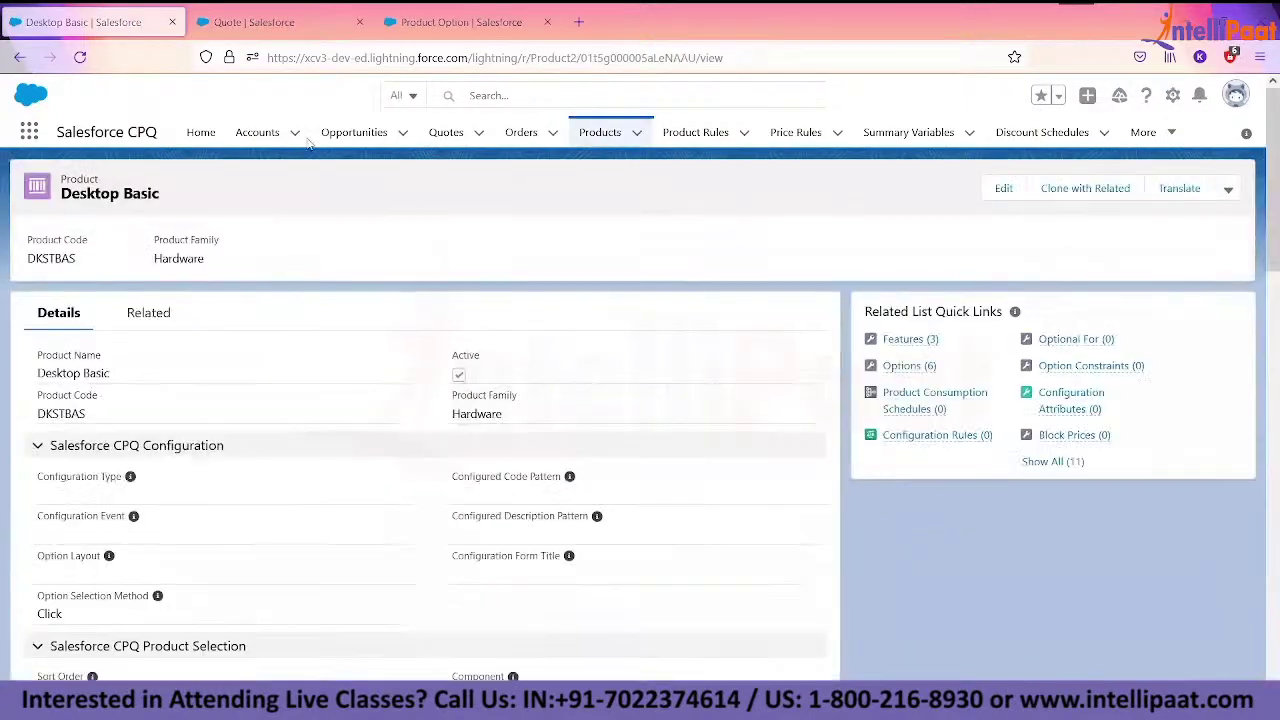
pyautogui.click(253, 22)
pyautogui.click(85, 22)
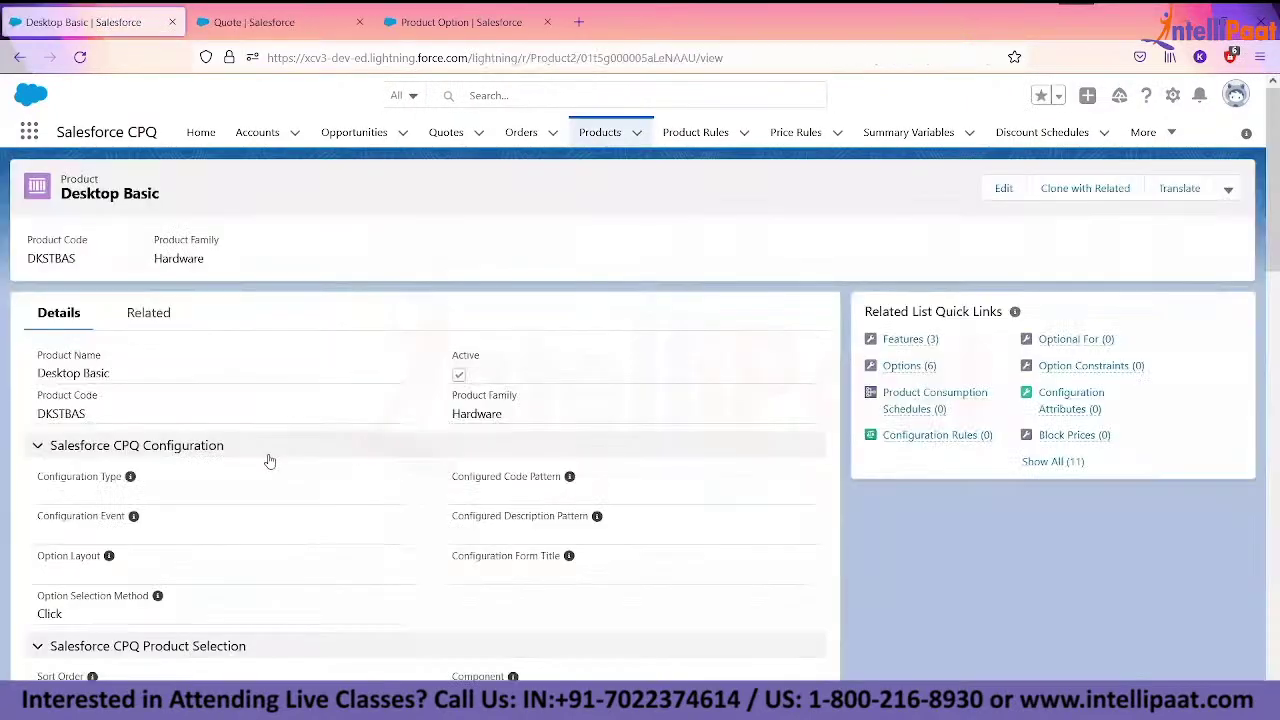
# - Edit the Desktop Basic product to set its Option Layout to Tabs and save the record
pyautogui.scroll(-1, 284, 524)
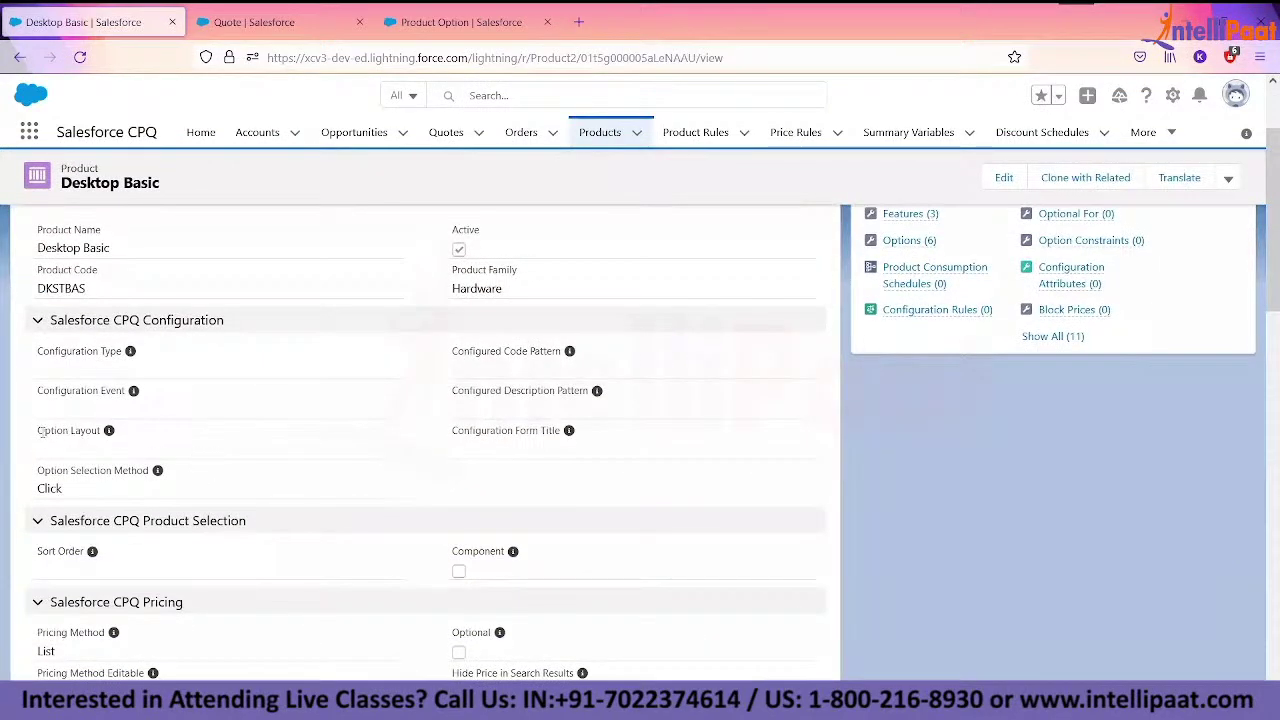
pyautogui.hotkey('ctrl', 'Tab')
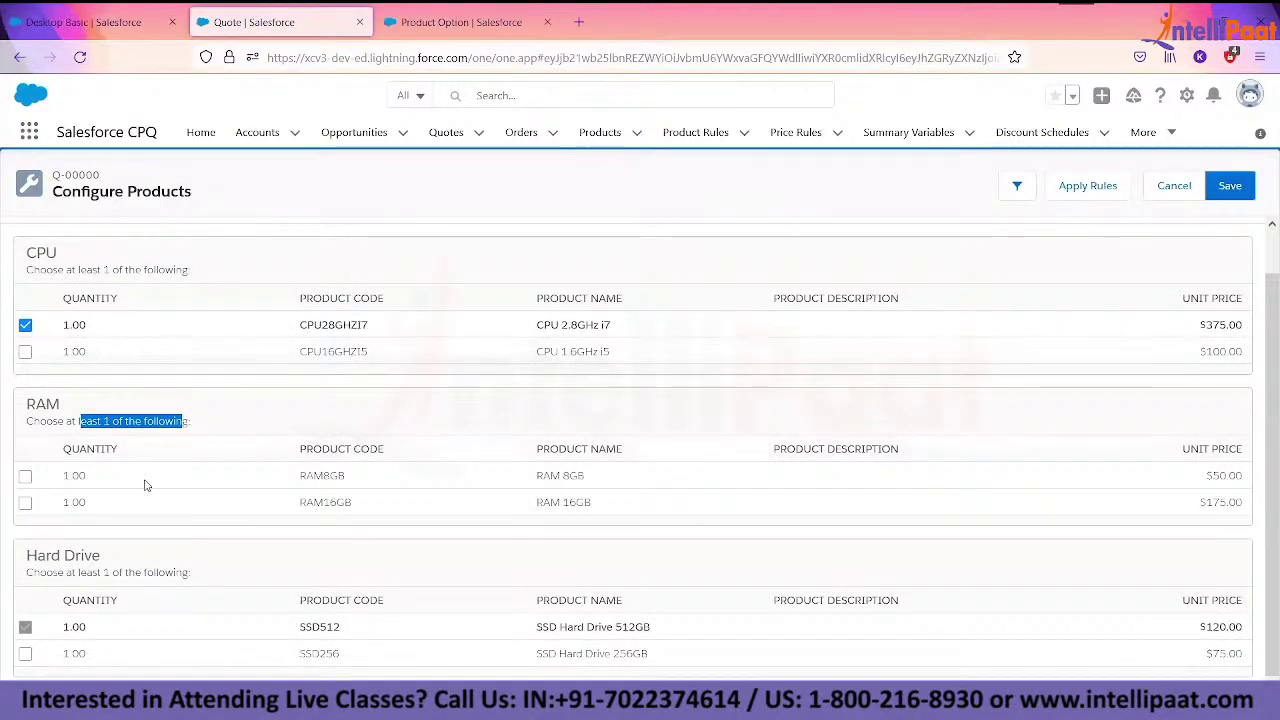
pyautogui.click(112, 28)
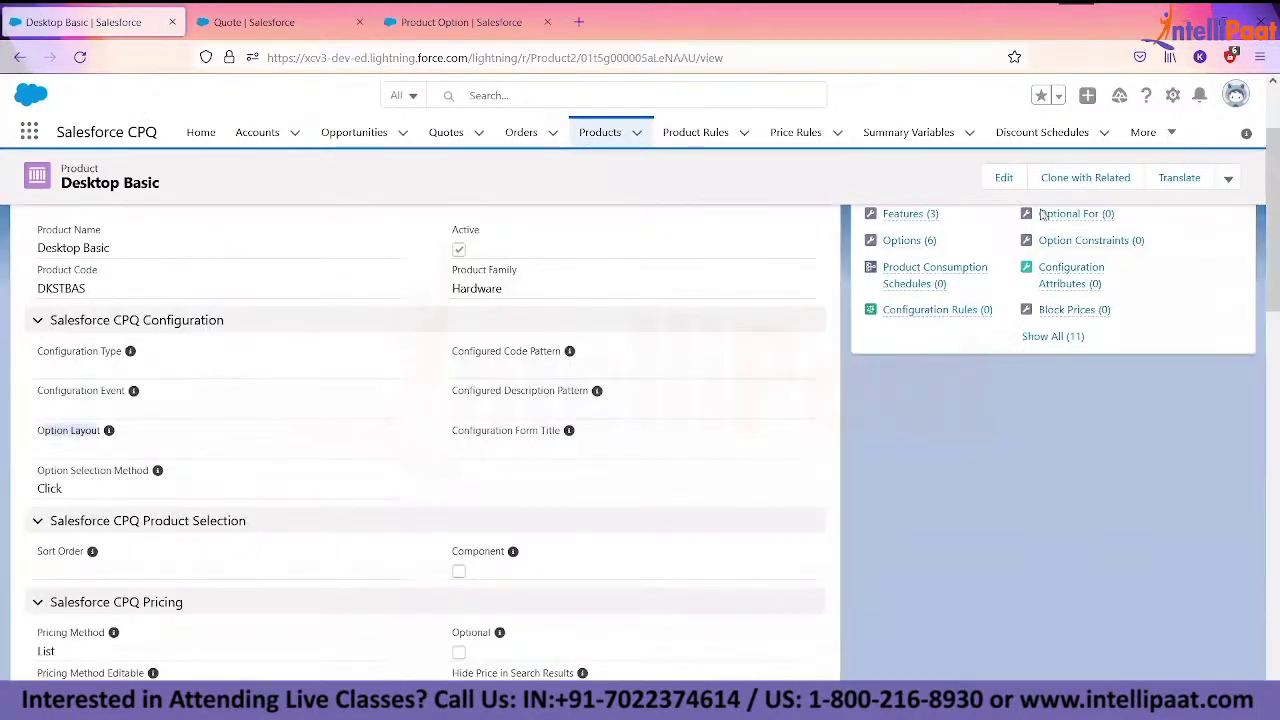
pyautogui.click(1003, 177)
pyautogui.scroll(-10, 636, 420)
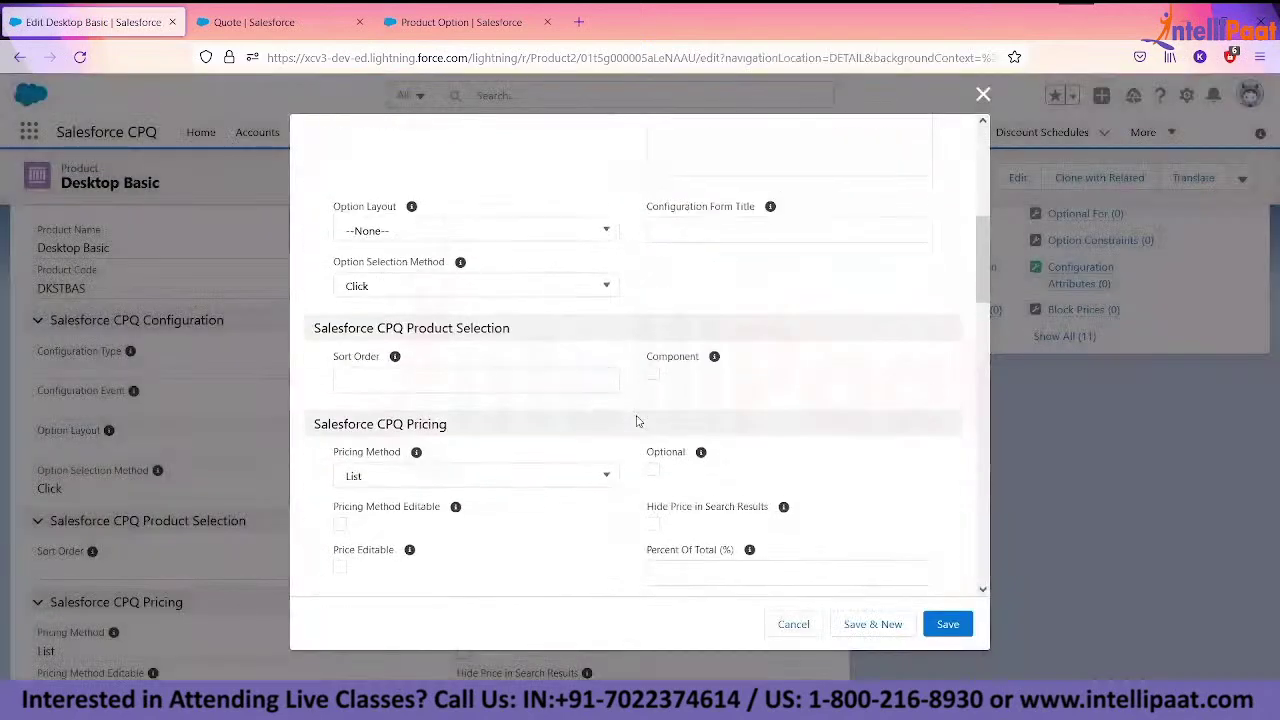
pyautogui.scroll(1, 638, 421)
pyautogui.click(395, 266)
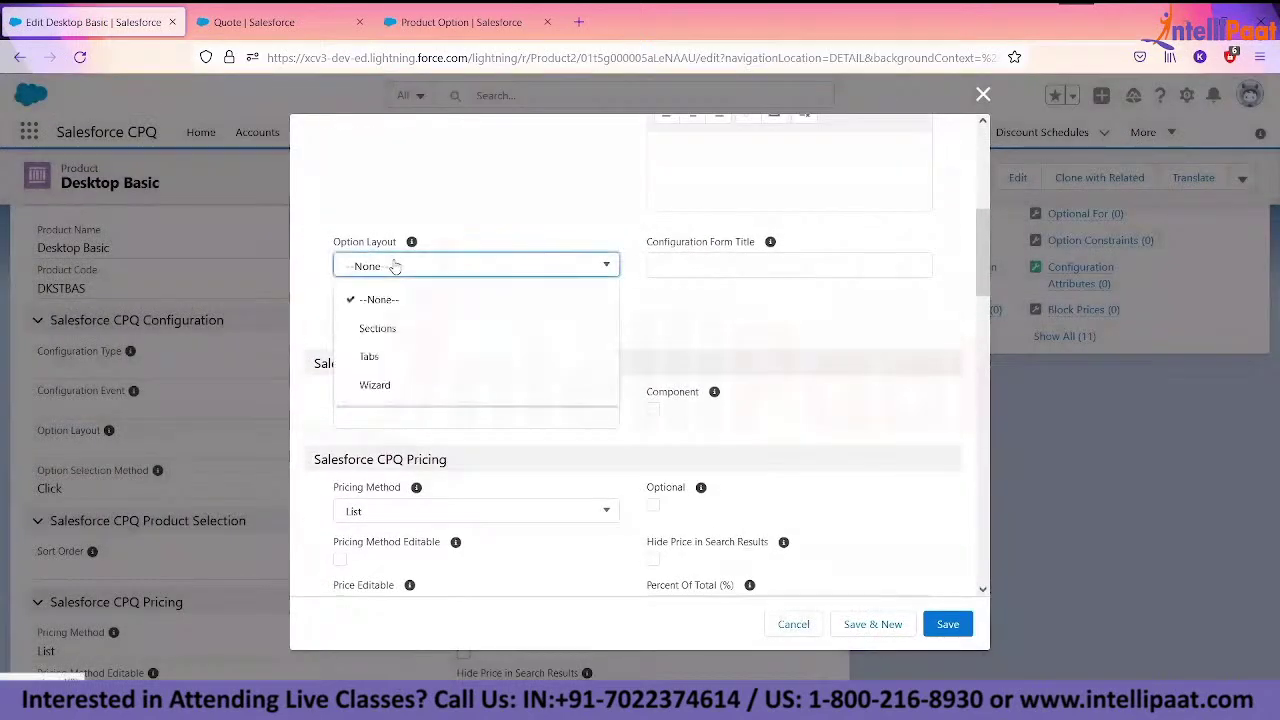
pyautogui.click(404, 359)
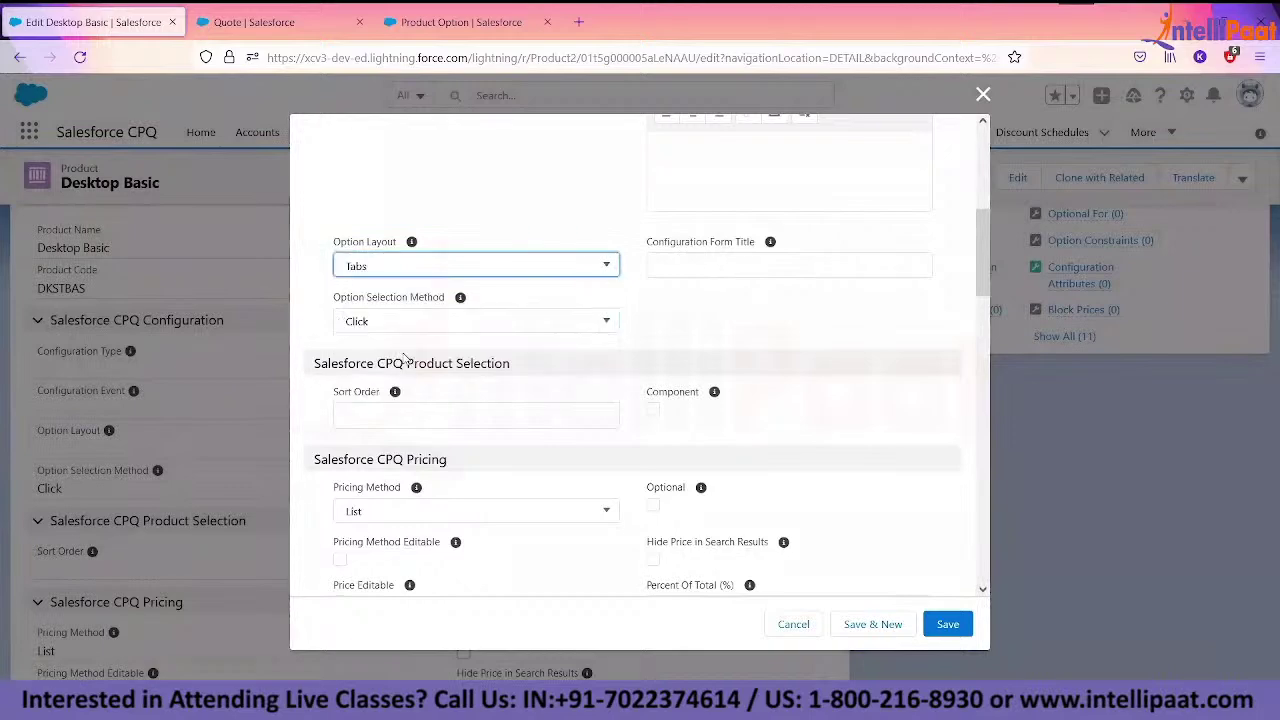
pyautogui.click(947, 623)
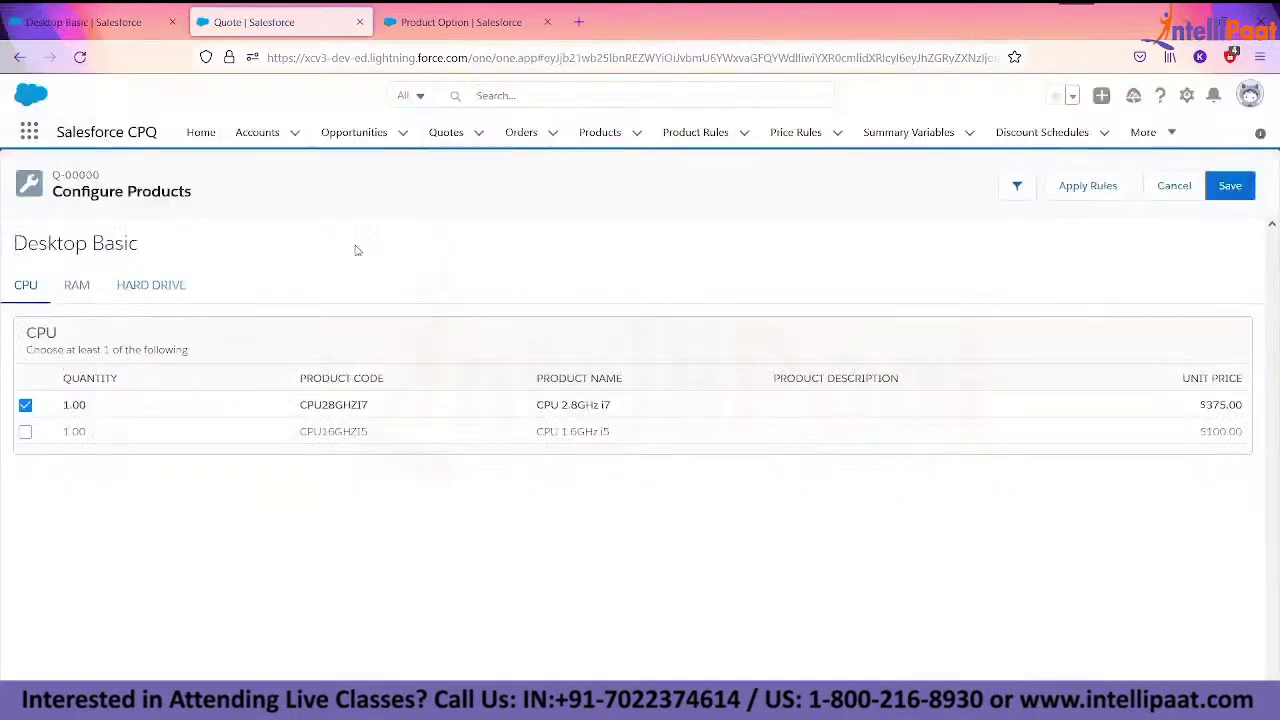
# - Check the options offered under CPU, RAM and Hard Drive in the tabbed Desktop Basic configuration on the quote
pyautogui.click(80, 288)
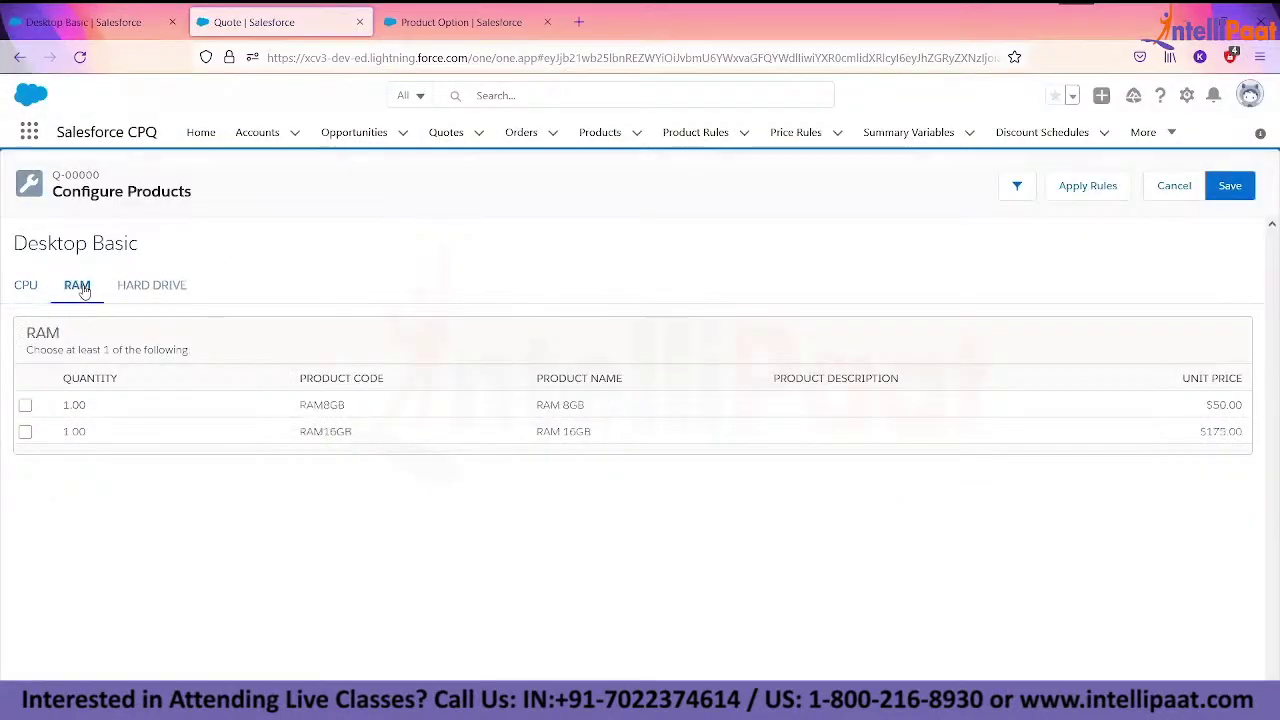
pyautogui.click(24, 288)
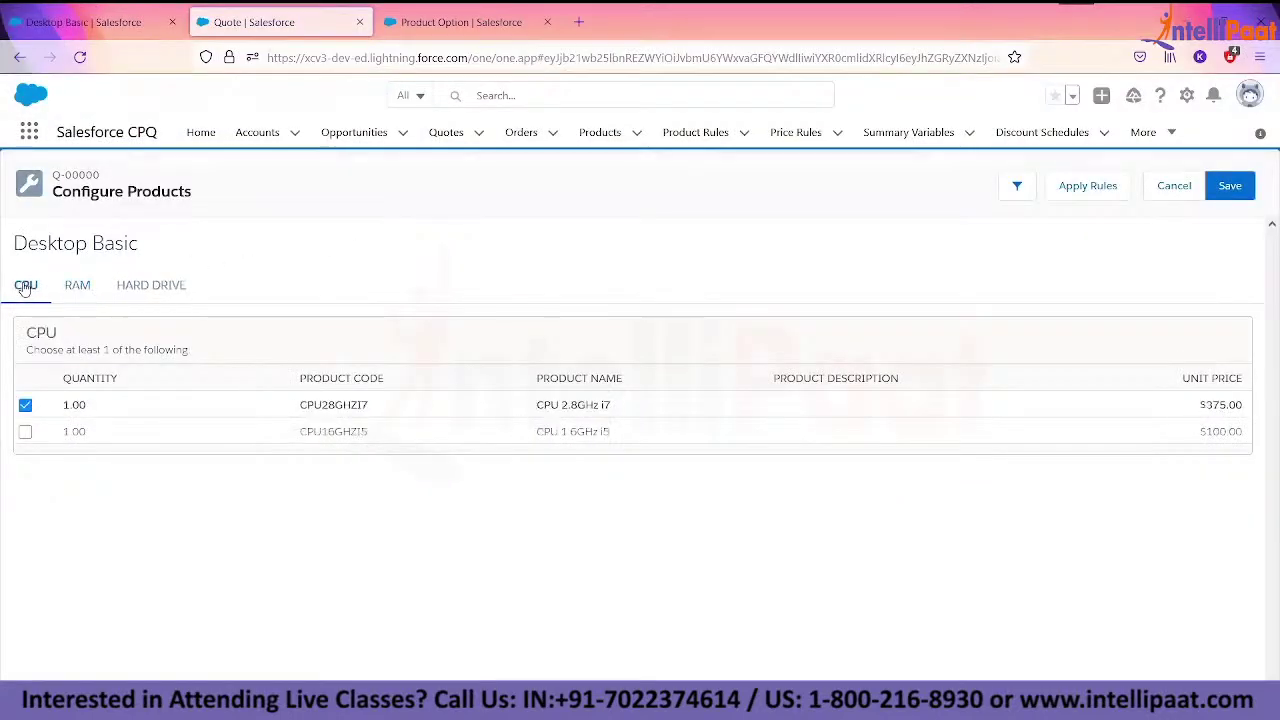
pyautogui.click(73, 292)
pyautogui.click(155, 294)
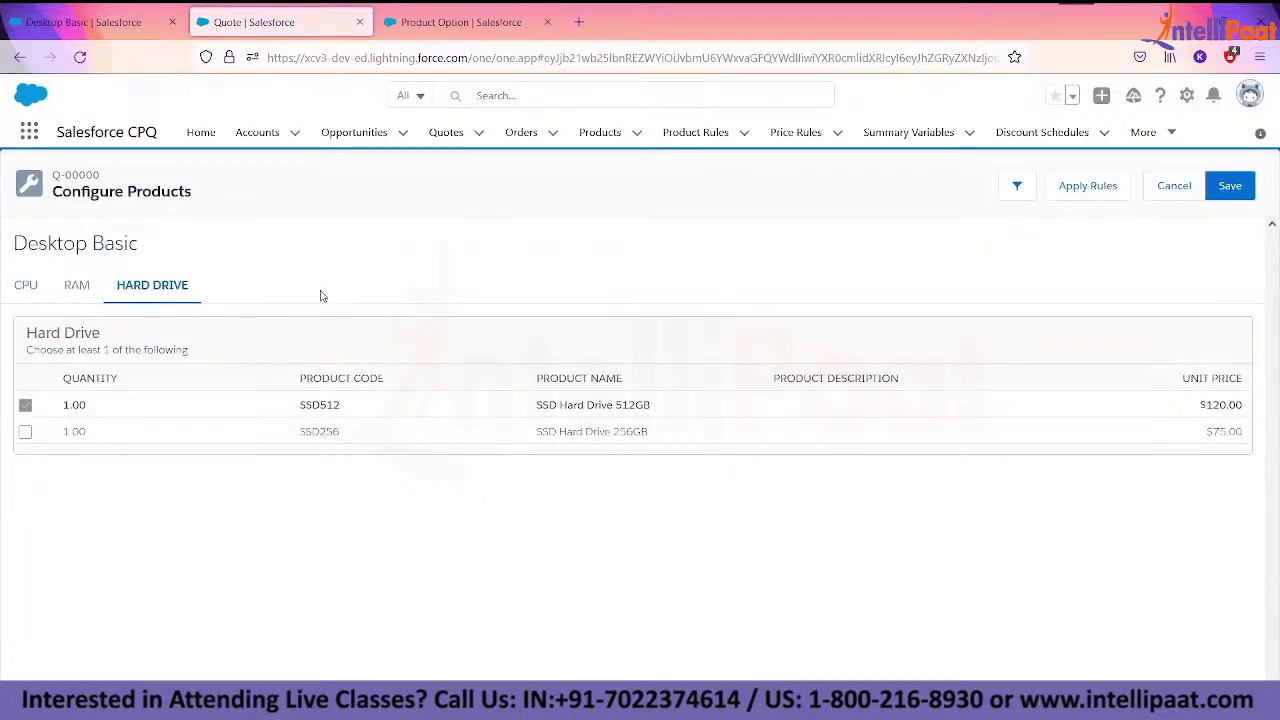
# - Change Desktop Basic's Option Layout to Wizard, save the product, and reopen its configuration on the quote
pyautogui.click(65, 26)
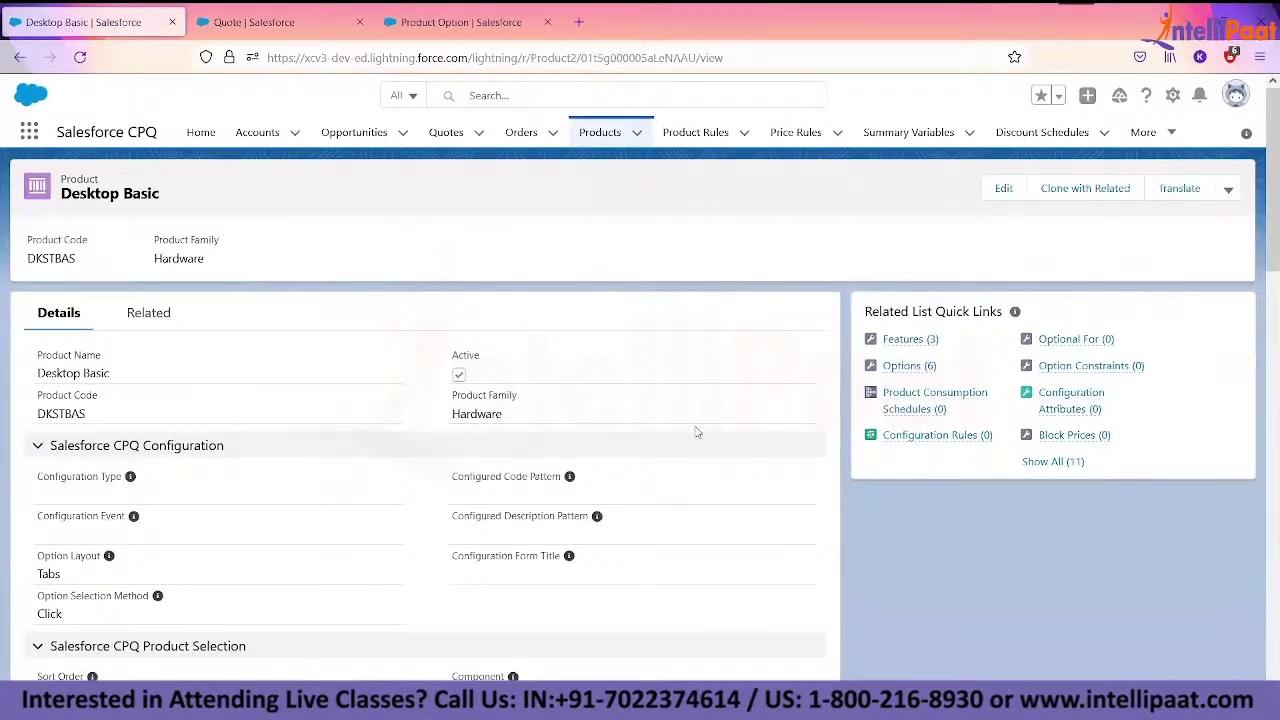
pyautogui.click(1003, 188)
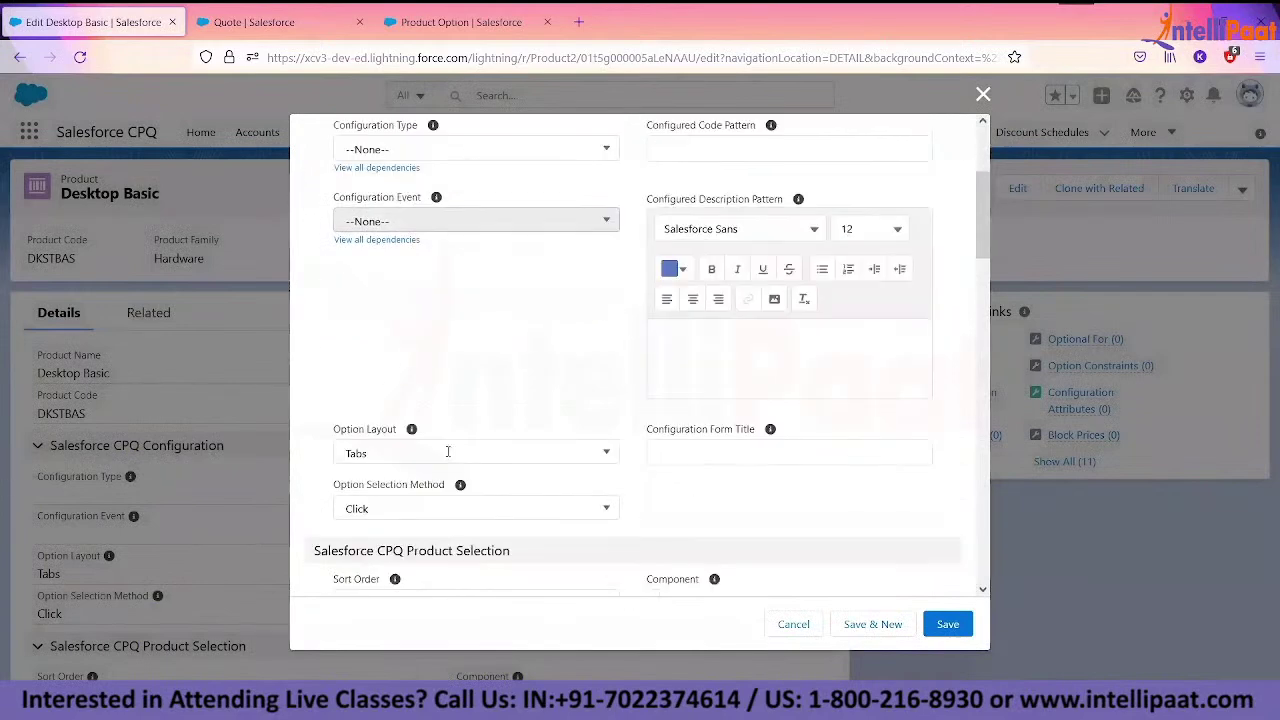
pyautogui.click(448, 452)
pyautogui.click(400, 420)
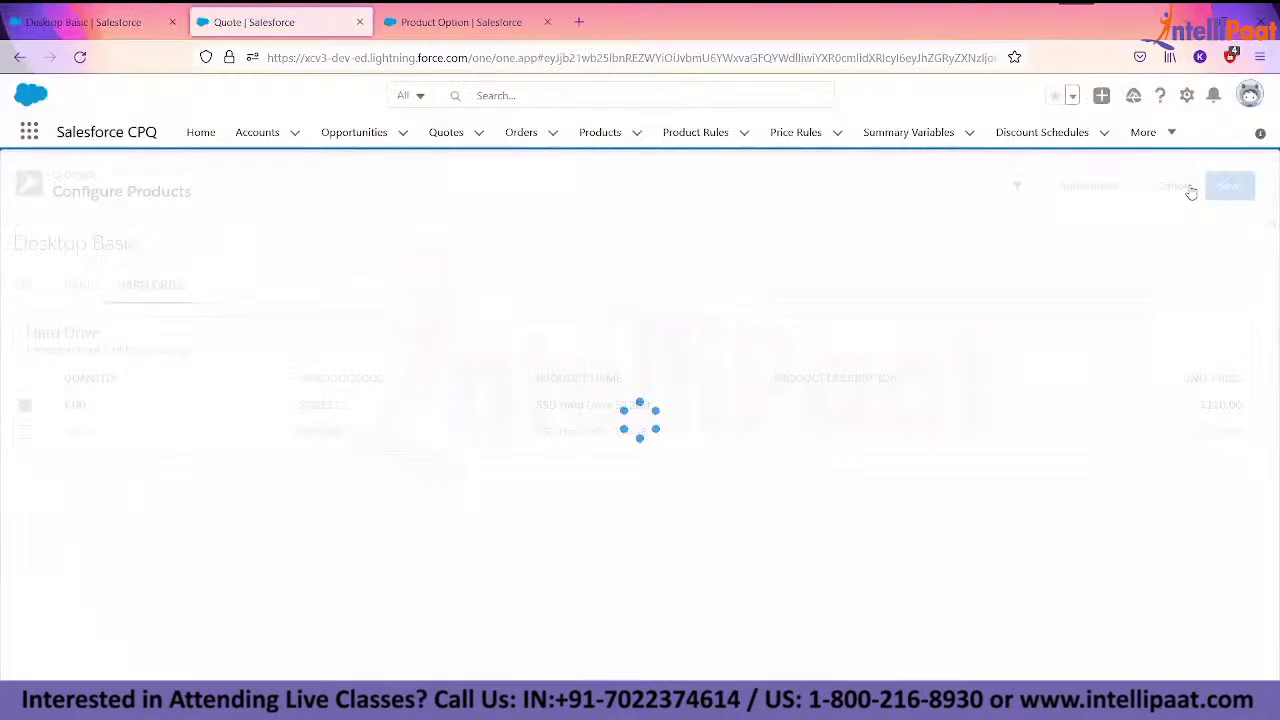
pyautogui.click(1207, 349)
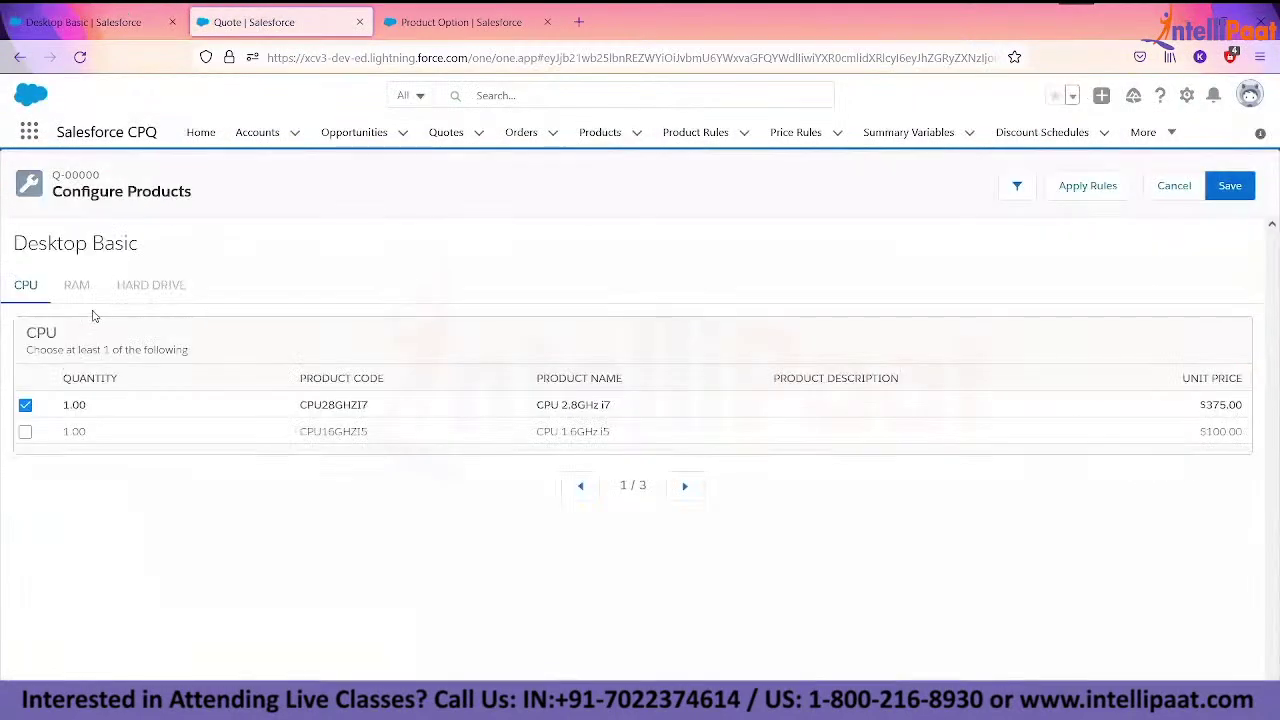
# - Page through the CPU, RAM and Hard Drive stages of Desktop Basic's wizard configuration and back, and cancel the configuration
pyautogui.click(685, 487)
pyautogui.click(685, 487)
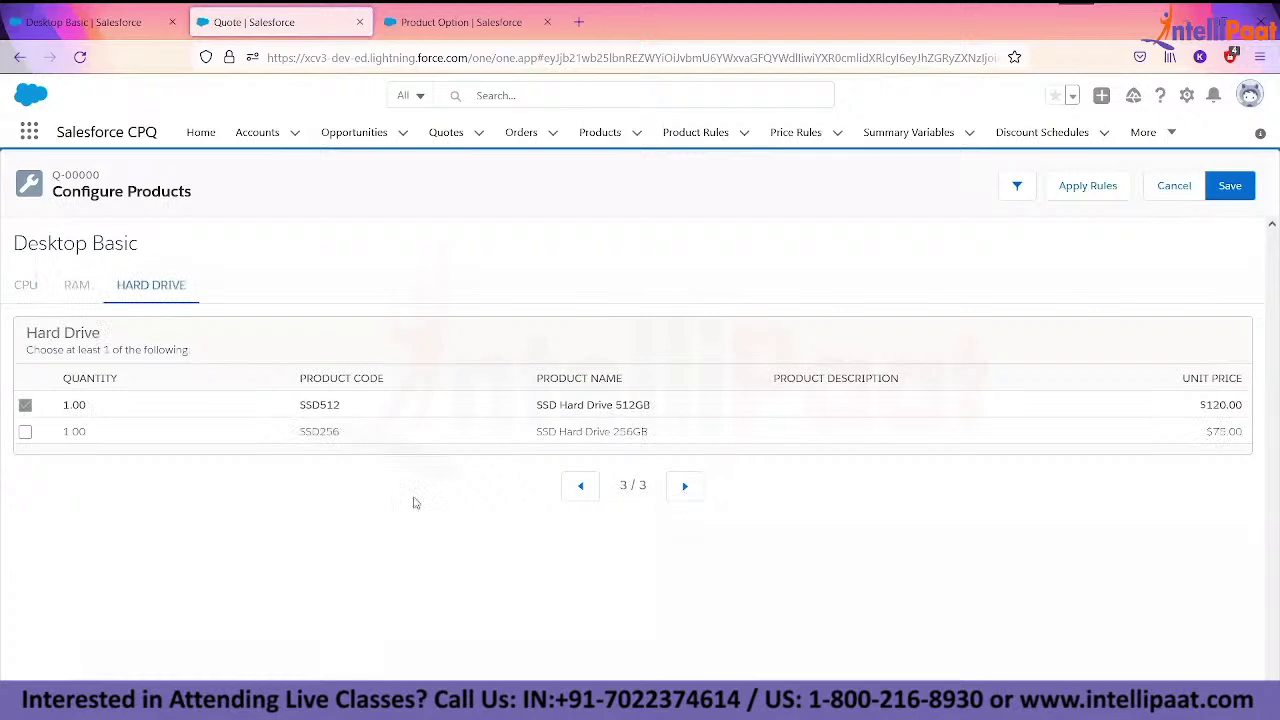
pyautogui.click(578, 486)
pyautogui.click(578, 486)
pyautogui.click(1172, 189)
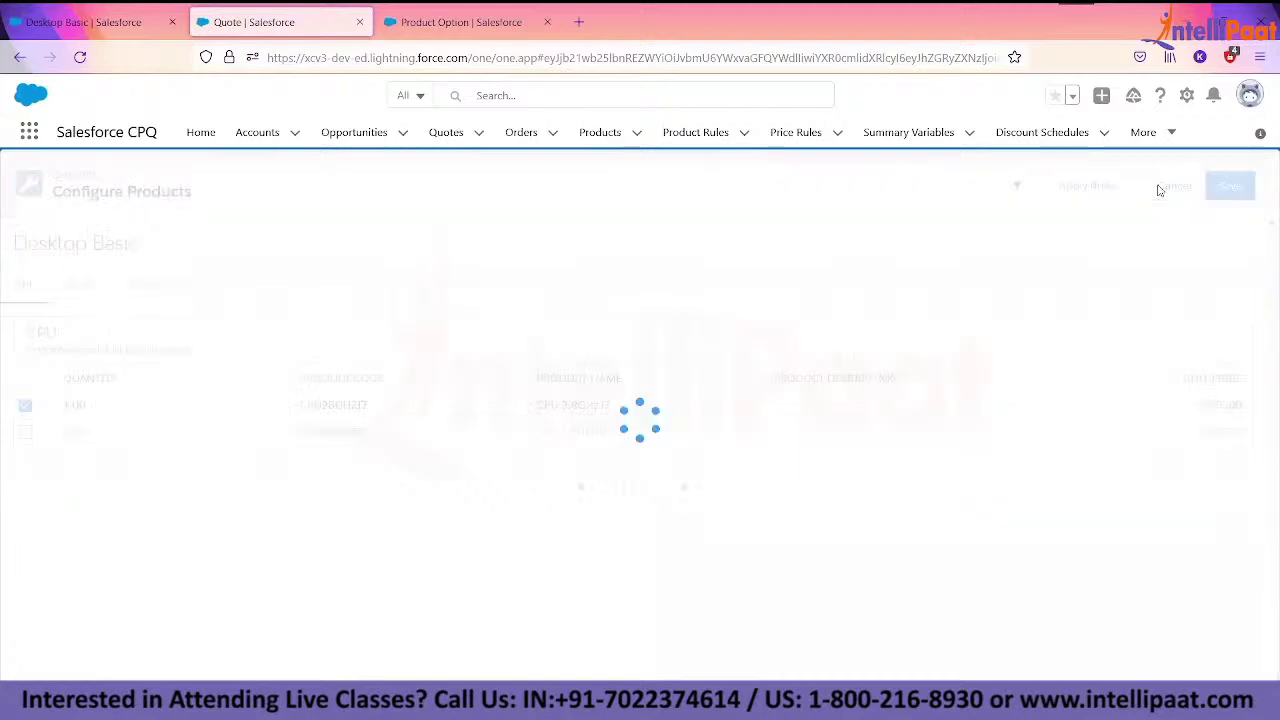
# - Edit the Desktop Basic product to set its Option Layout to Sections and save the record
pyautogui.click(118, 24)
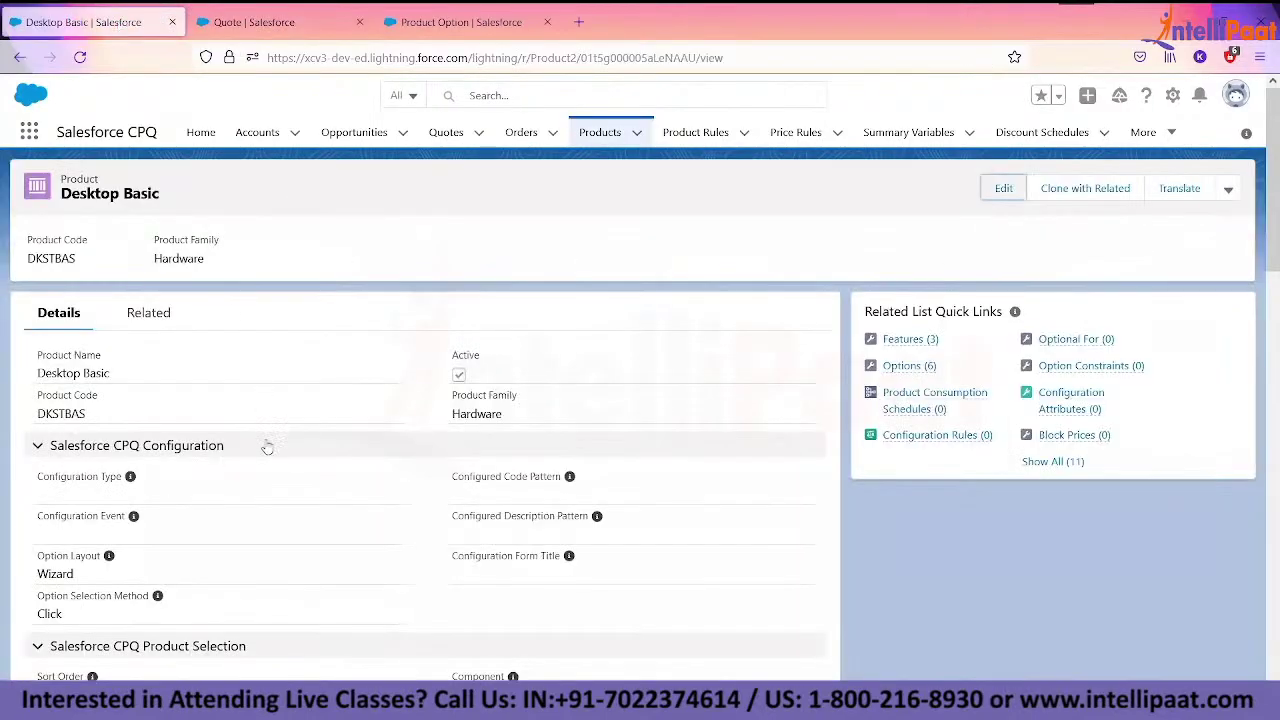
pyautogui.click(1003, 188)
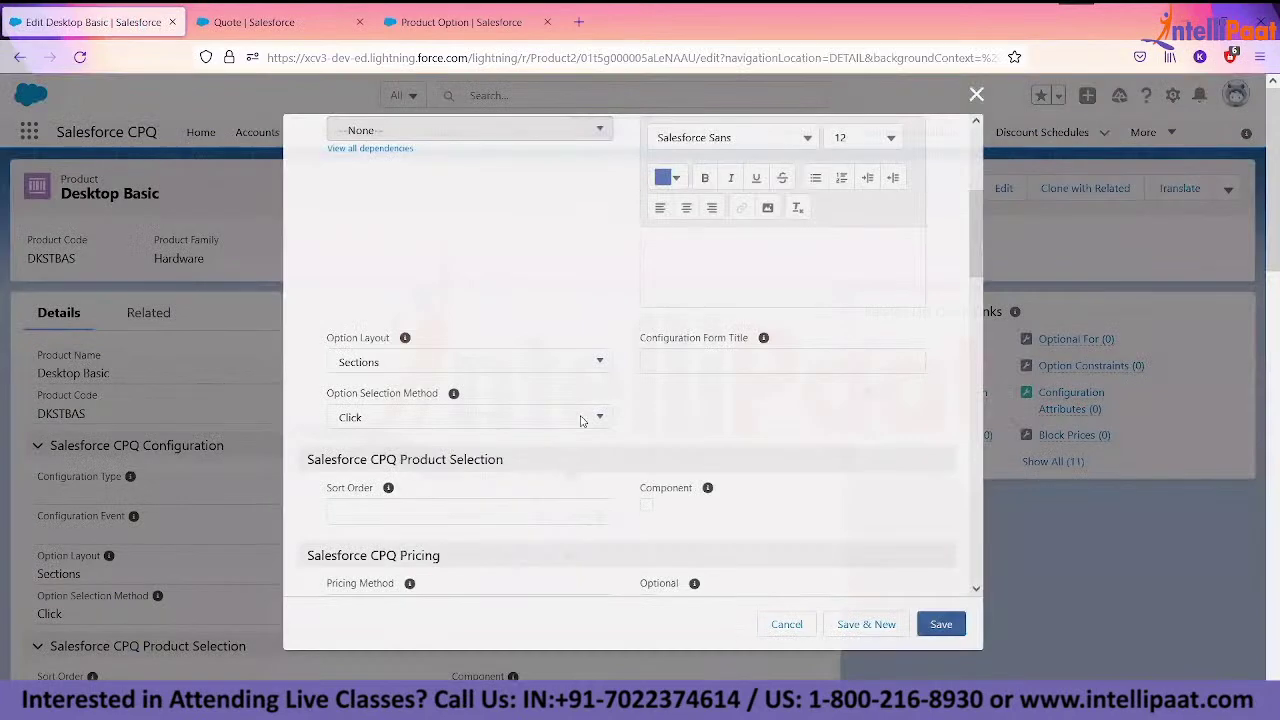
pyautogui.click(938, 621)
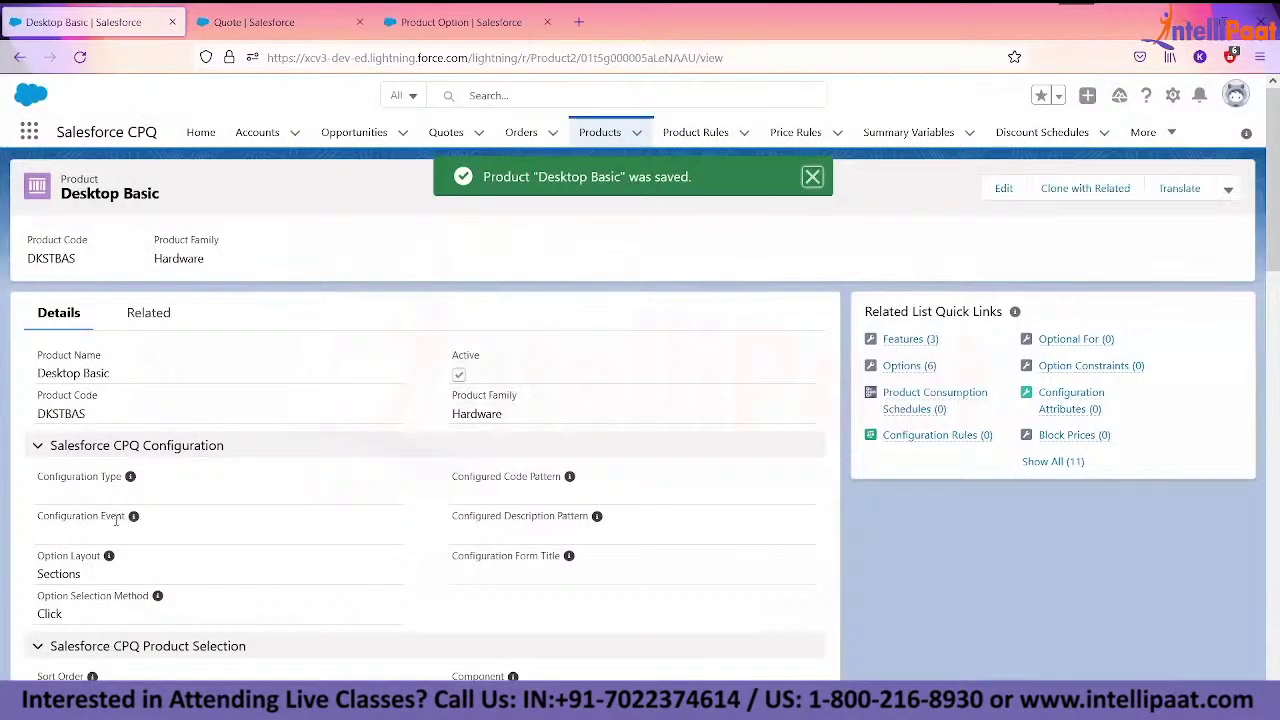
# - Open the 13" Laptop product for editing and check the Option Selection Method choices, keeping Click
pyautogui.scroll(-1, 97, 517)
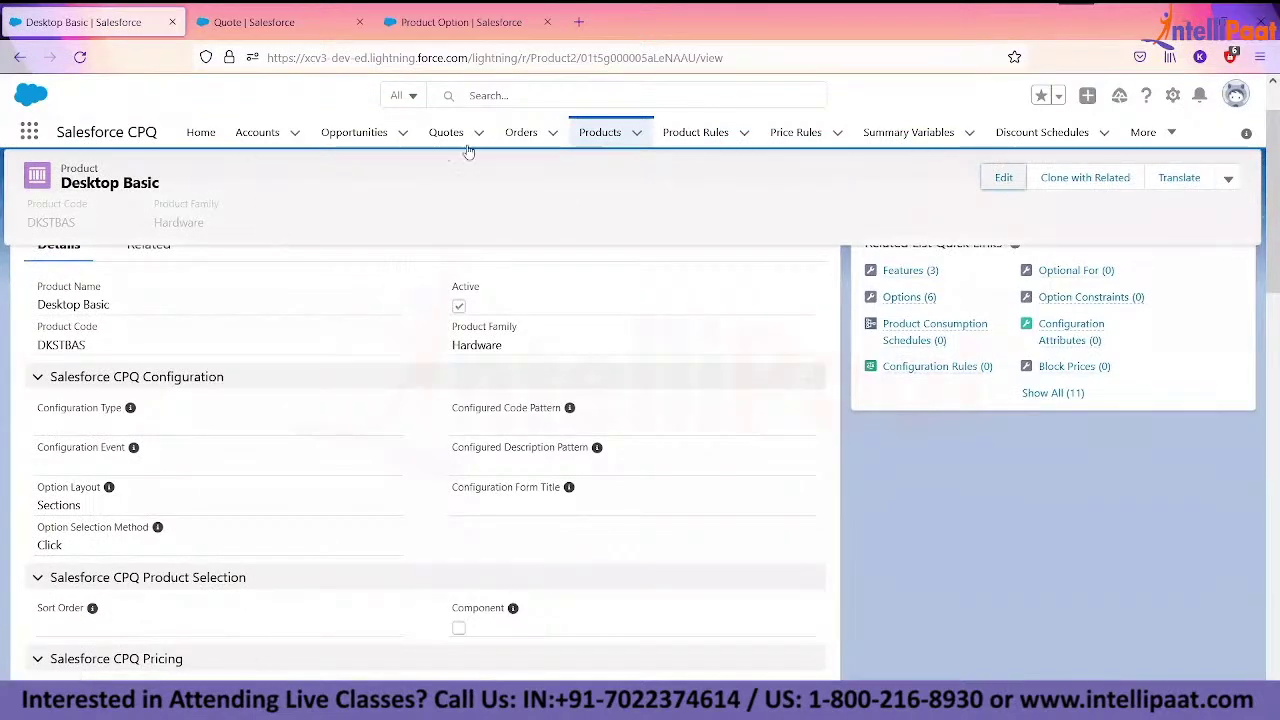
pyautogui.click(600, 139)
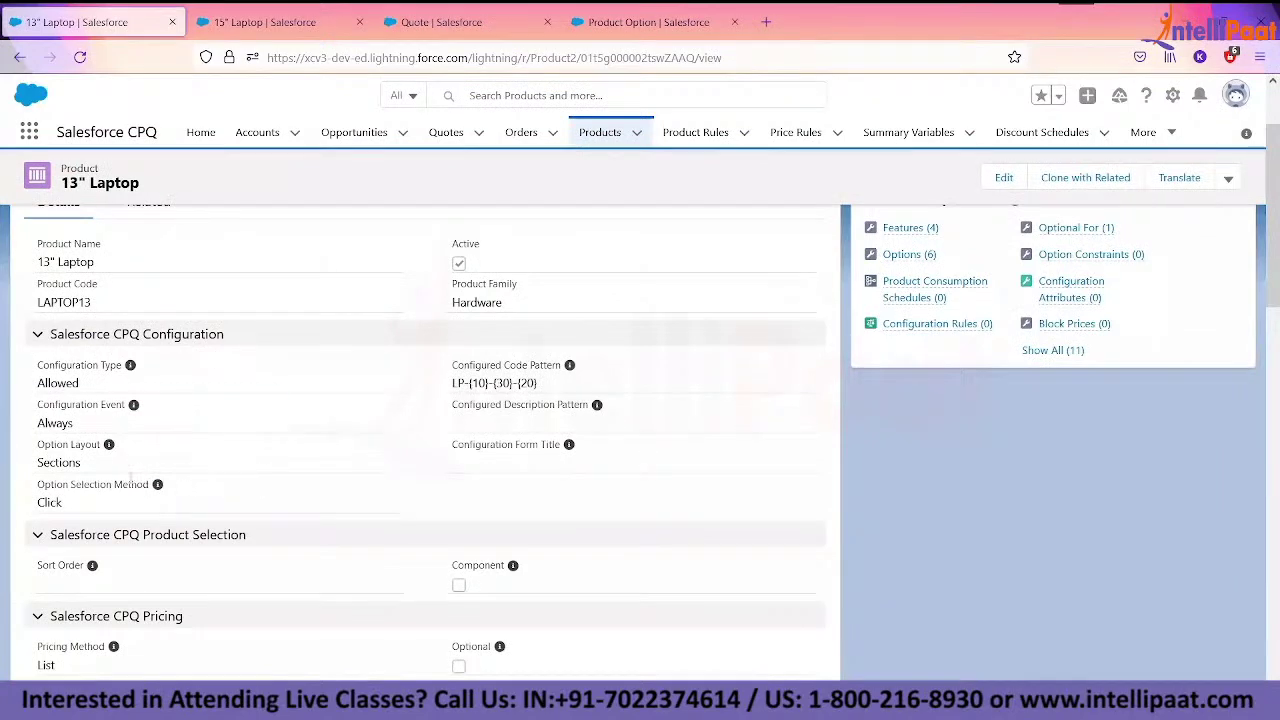
pyautogui.moveTo(38, 484); pyautogui.dragTo(150, 484)
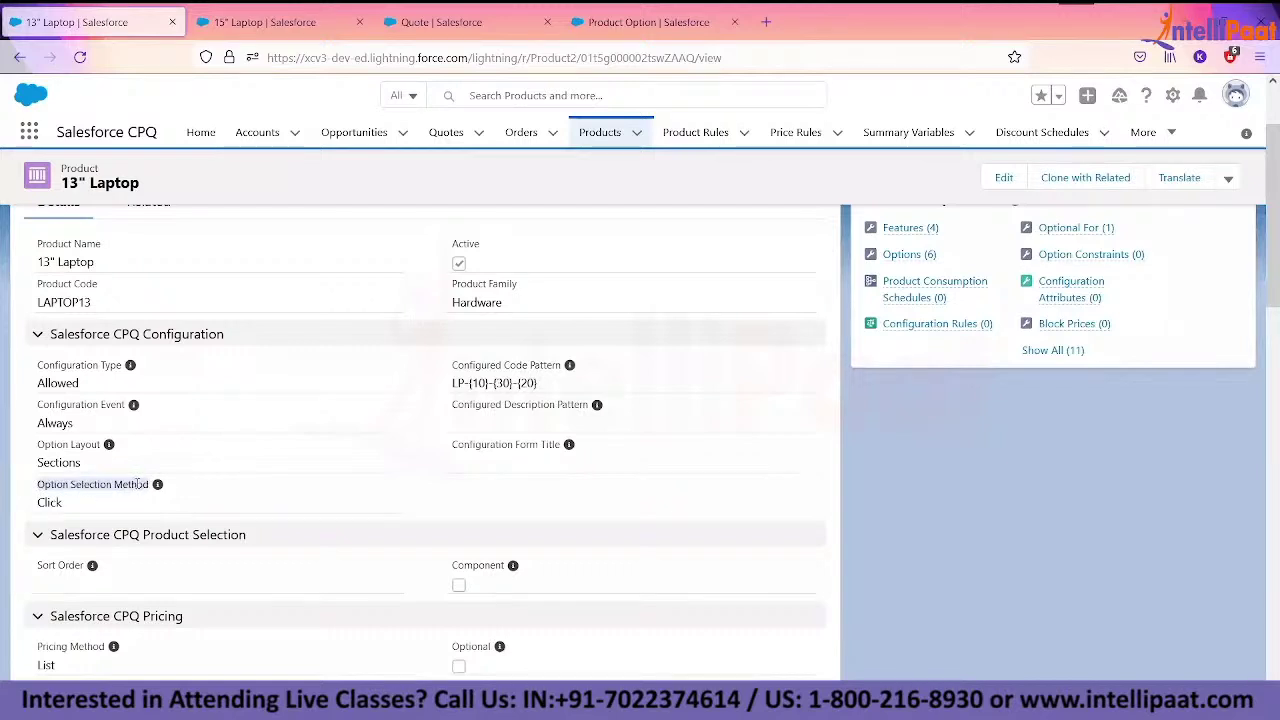
pyautogui.click(1010, 177)
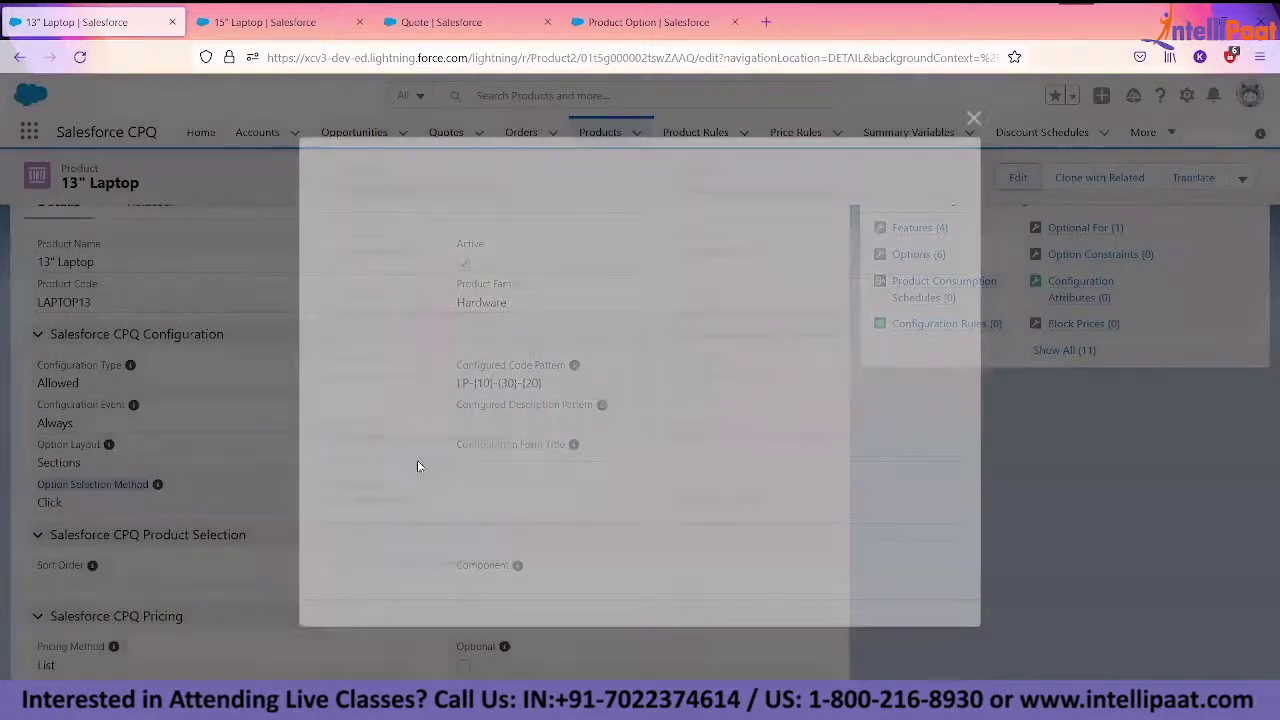
pyautogui.scroll(-5, 413, 372)
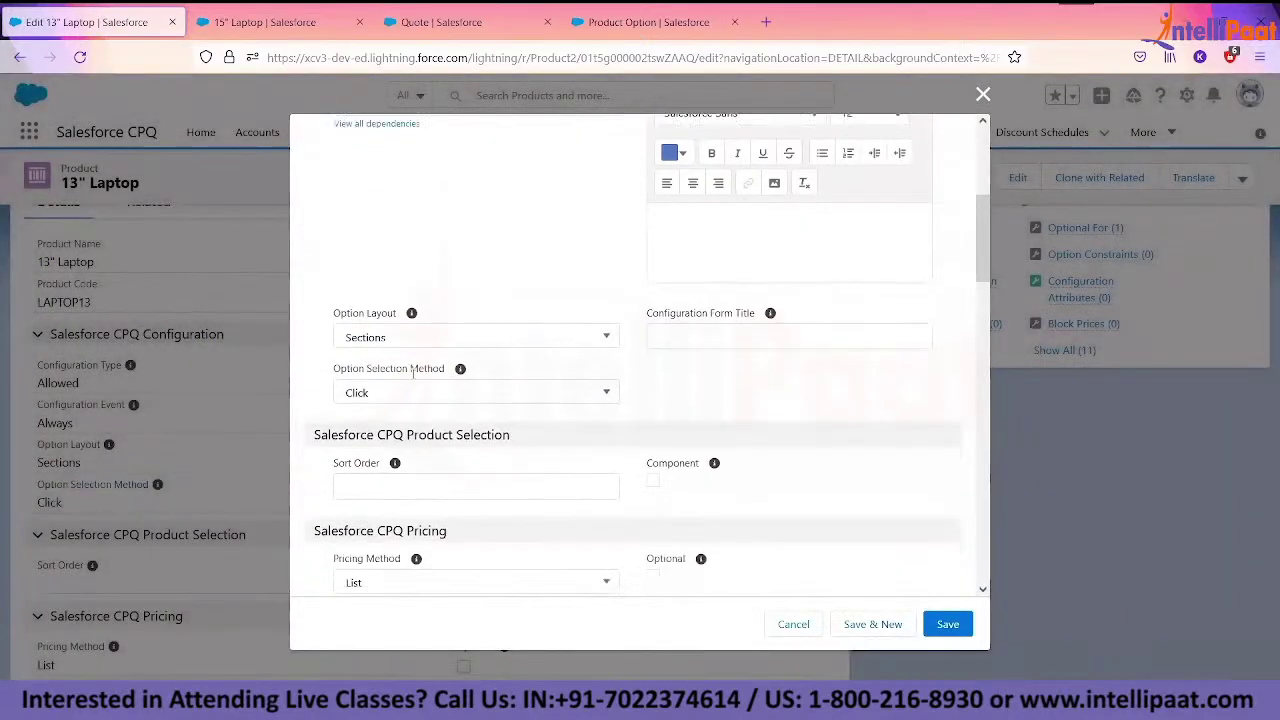
pyautogui.scroll(-3, 413, 372)
pyautogui.click(397, 200)
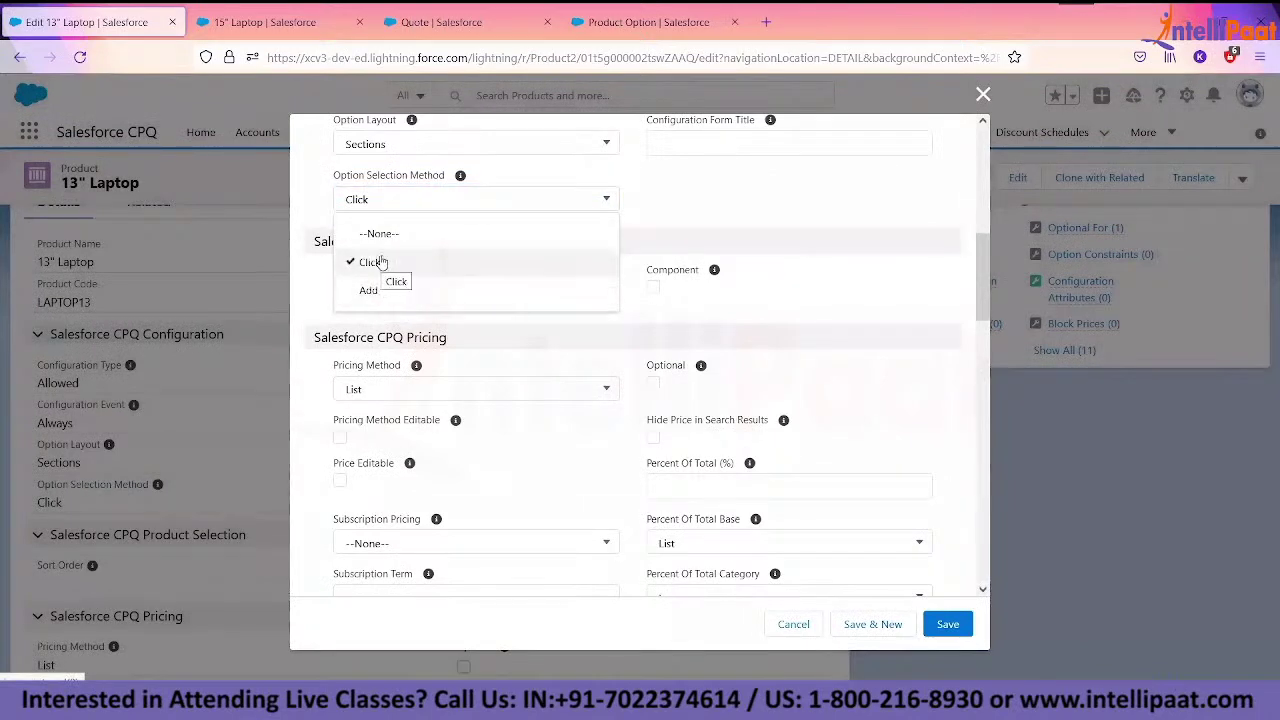
pyautogui.click(381, 262)
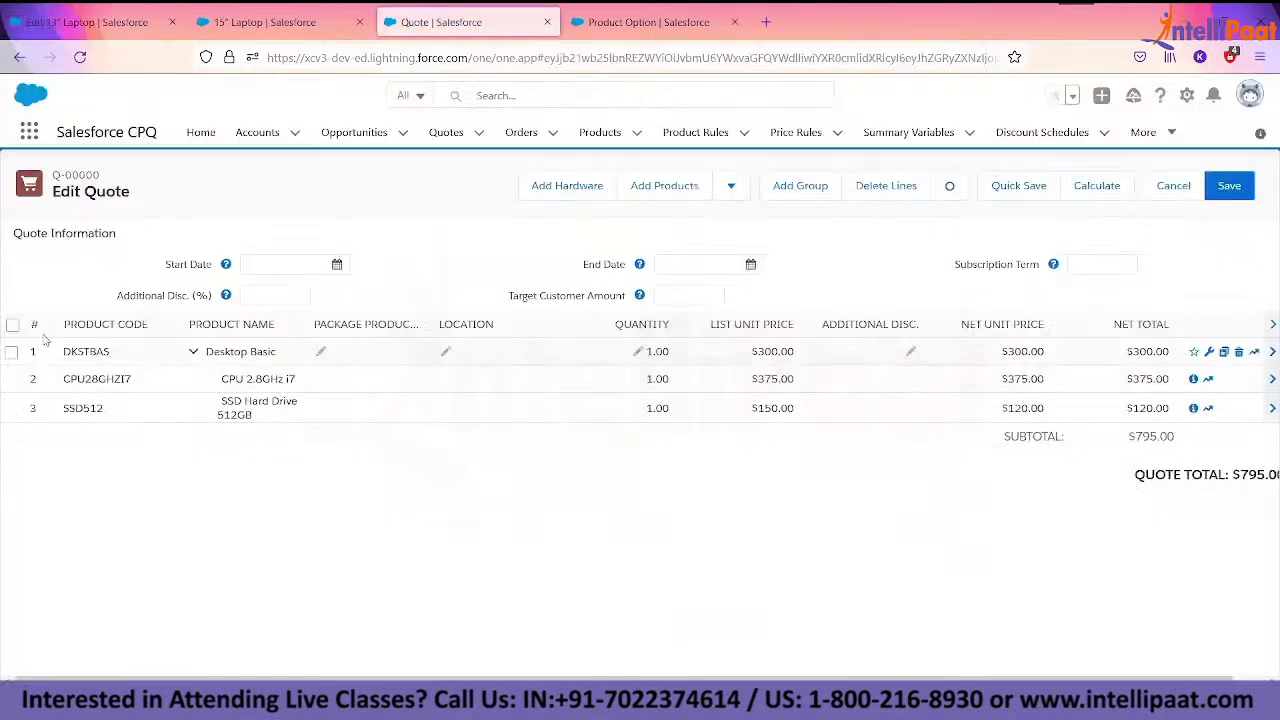
# - Compare how options are selected in Desktop Basic's configuration on the quote with 13" Laptop's Option Selection Method, and cancel the product edit
pyautogui.click(1208, 351)
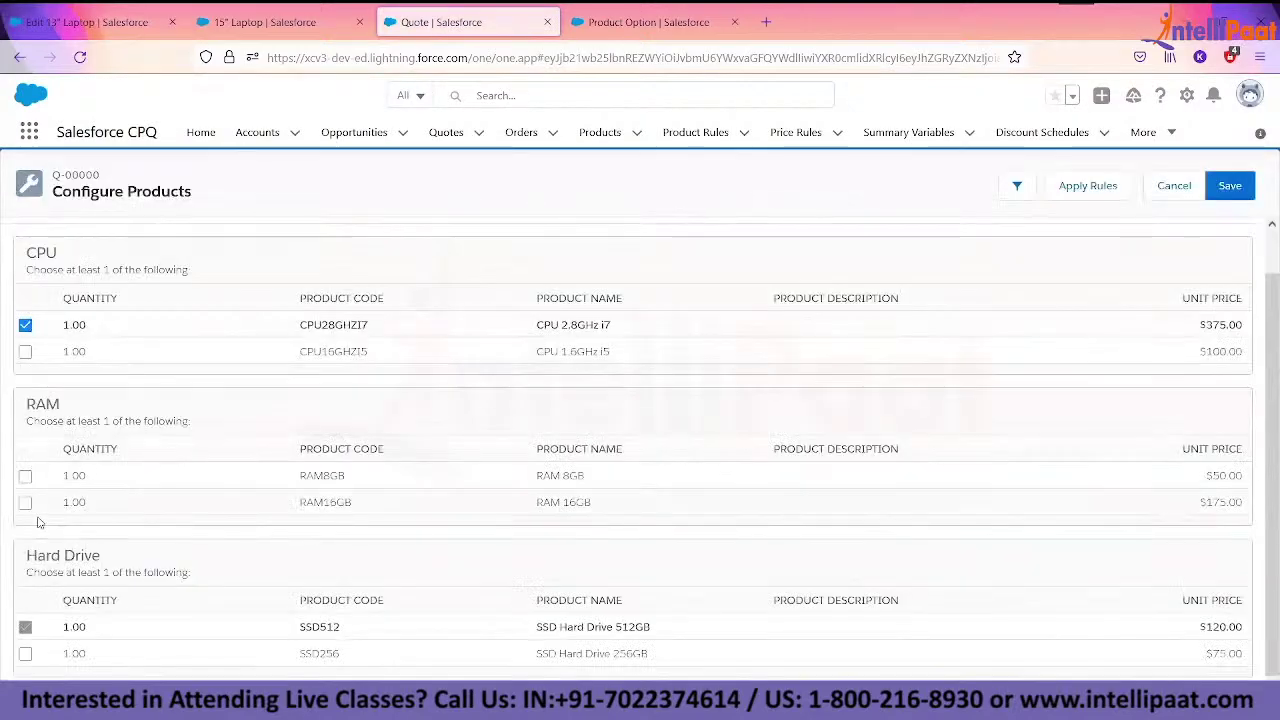
pyautogui.click(46, 21)
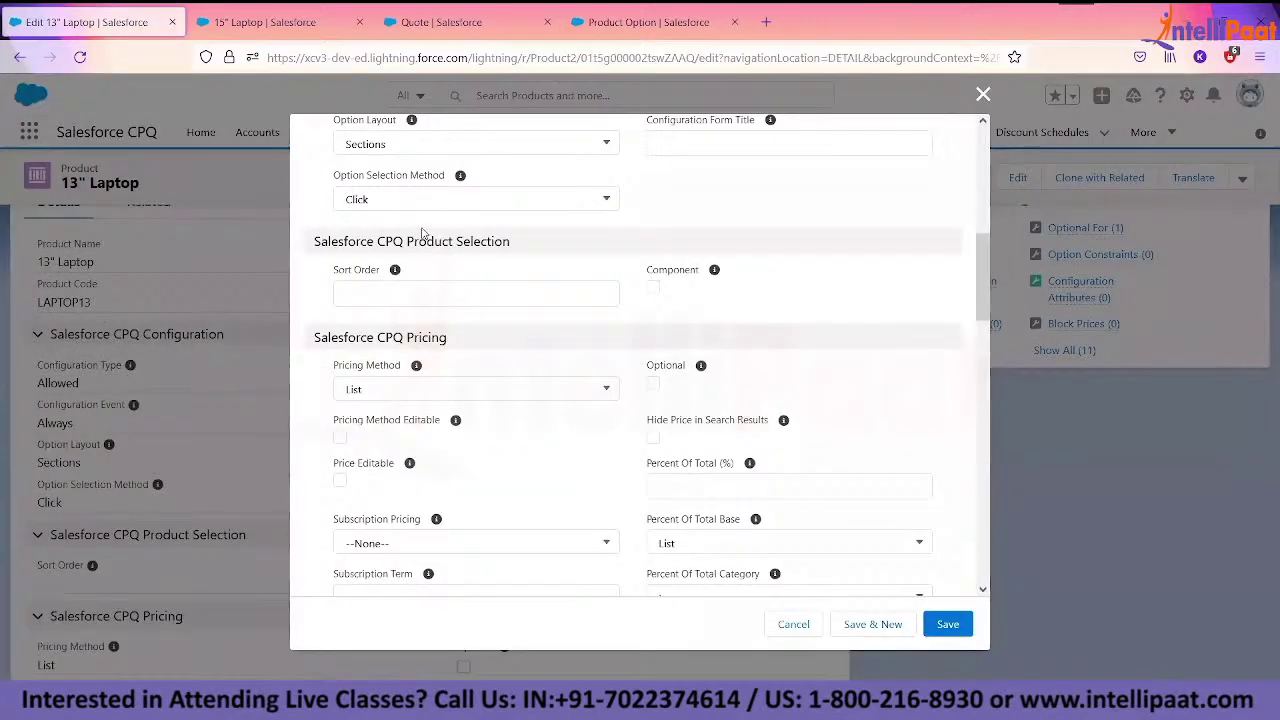
pyautogui.click(453, 28)
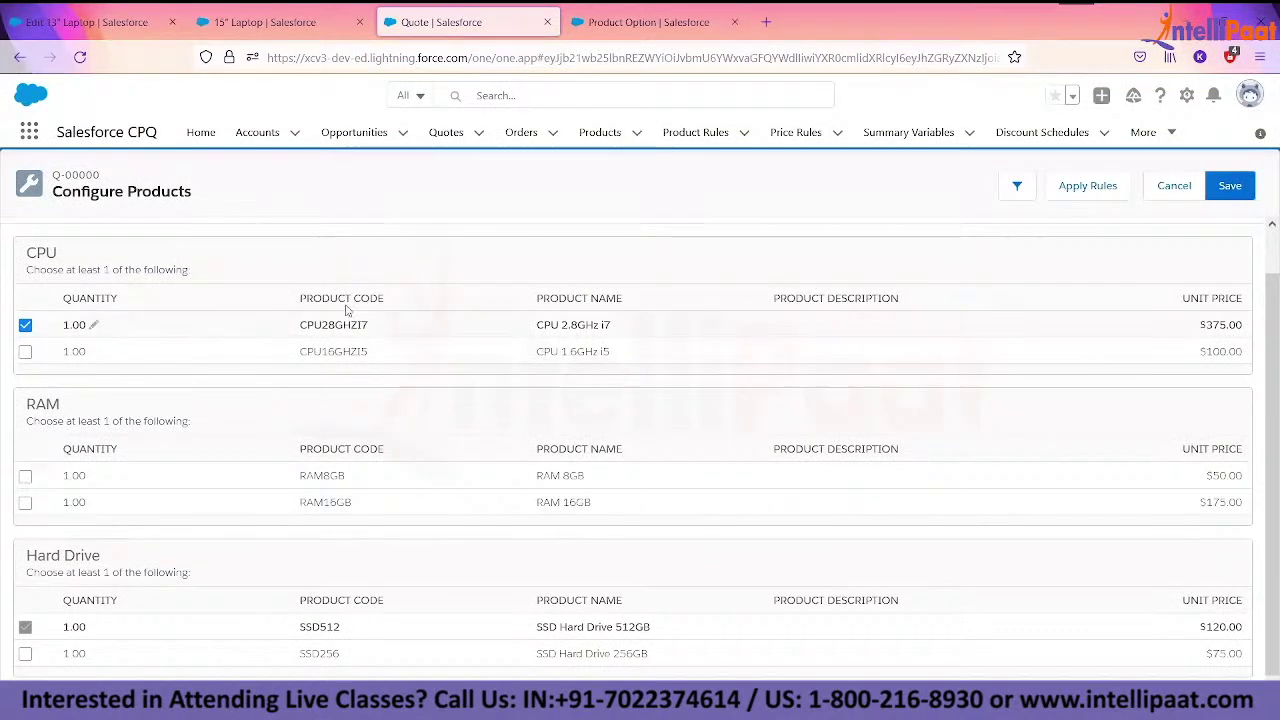
pyautogui.click(88, 22)
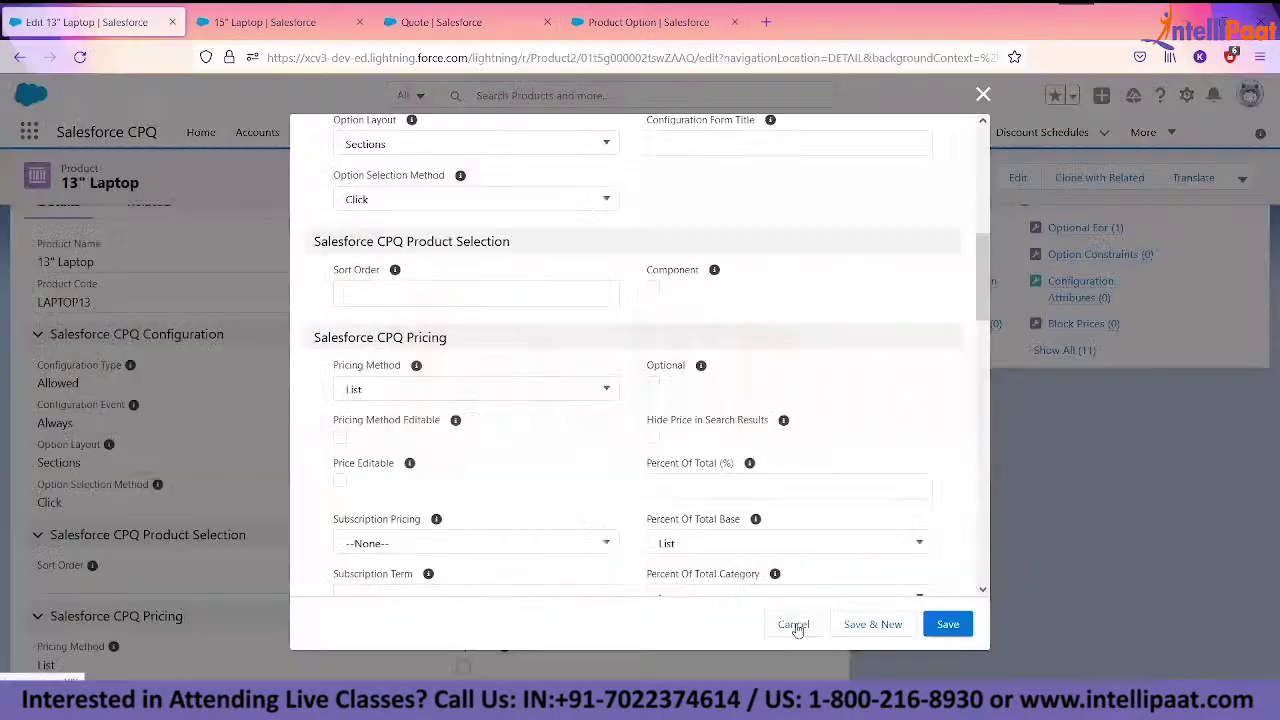
pyautogui.click(786, 624)
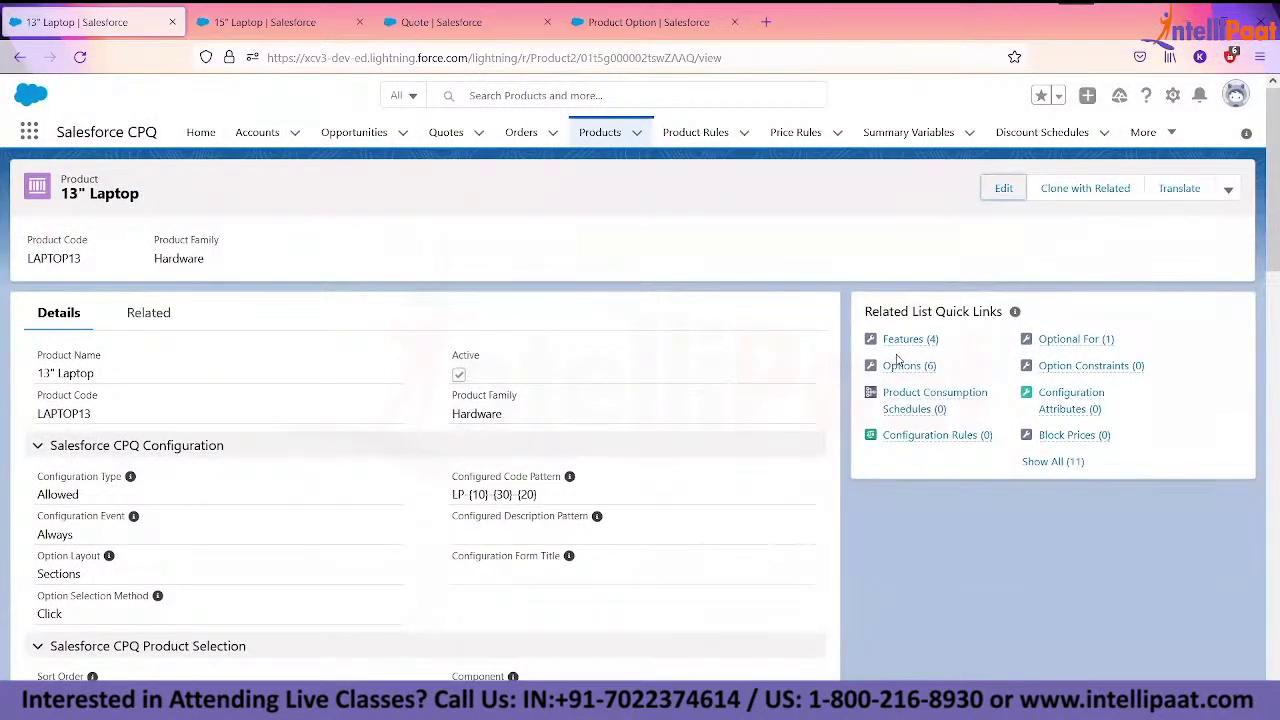
# - Leave the Desktop Basic configuration, search the product selection for "13 laptop" and add the 13" Laptop to the quote
pyautogui.moveTo(928, 370)
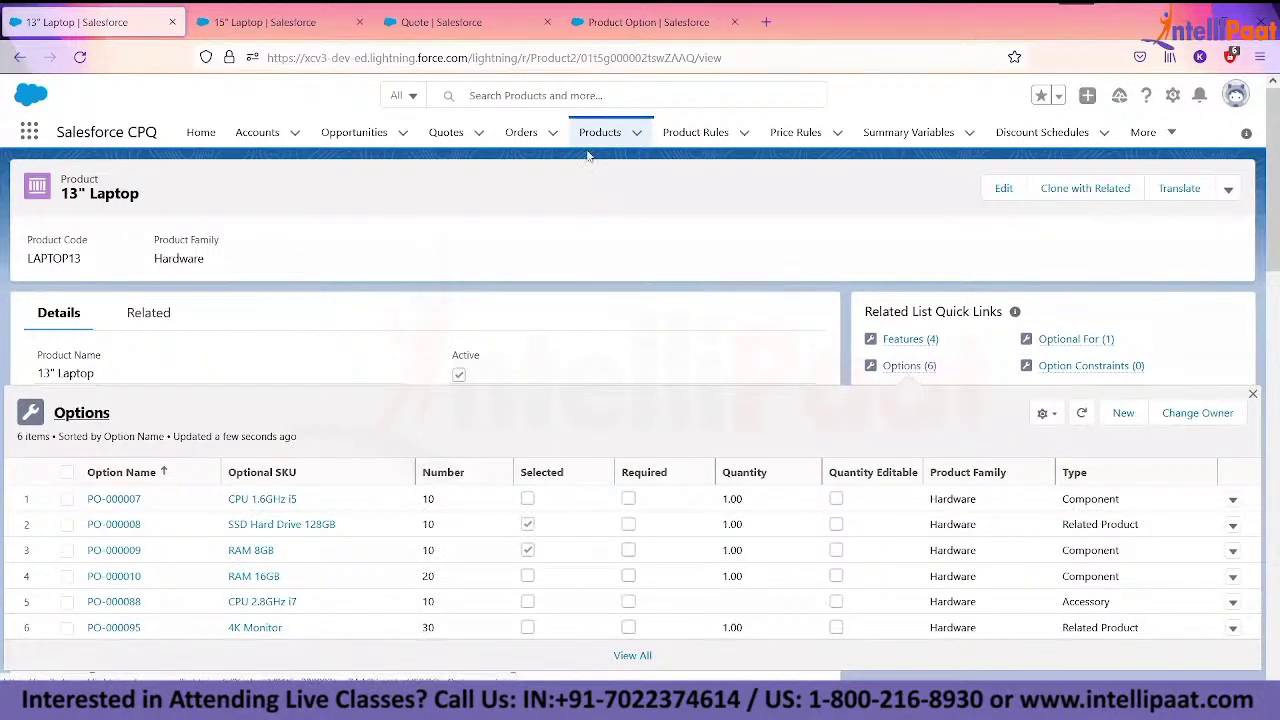
pyautogui.click(410, 22)
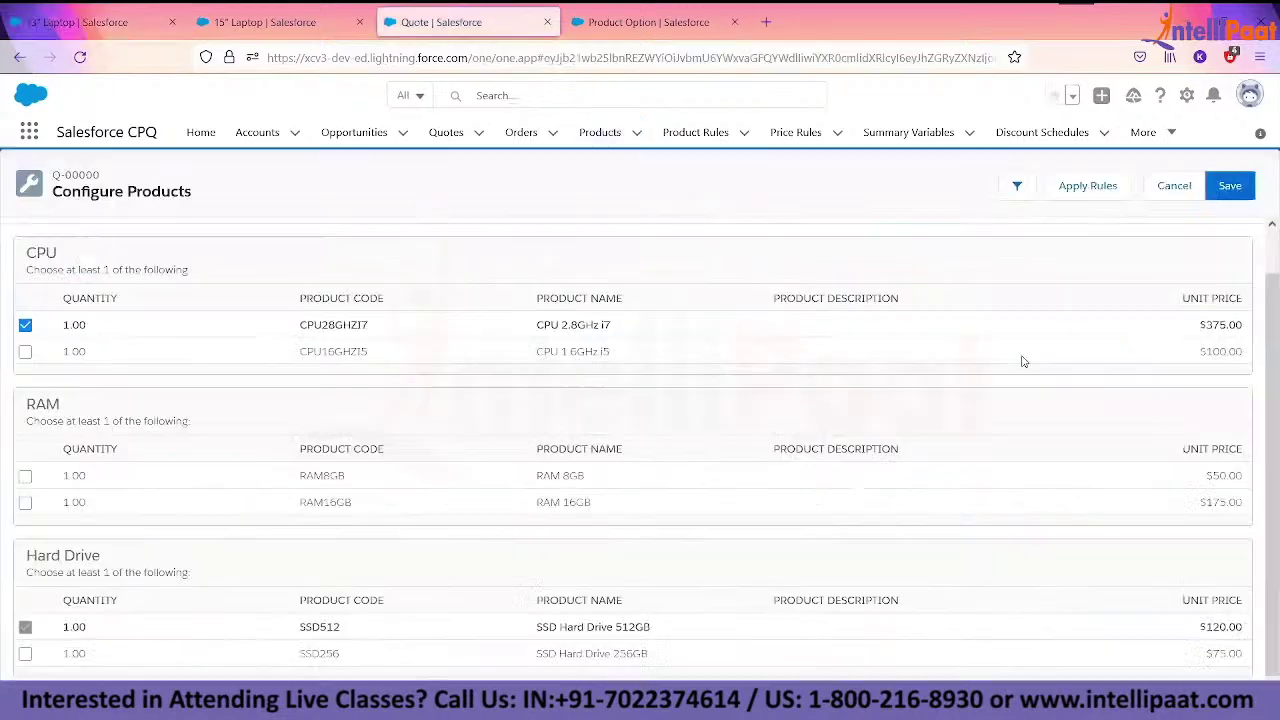
pyautogui.click(1174, 189)
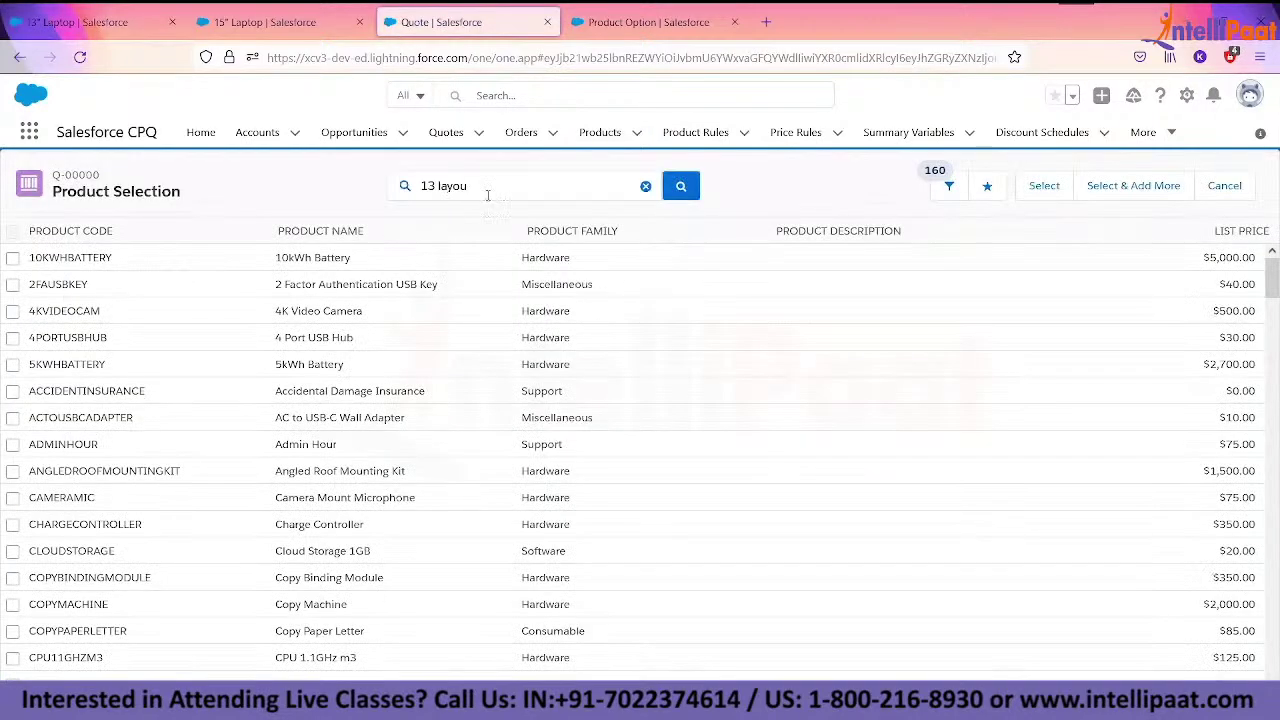
pyautogui.click(490, 192)
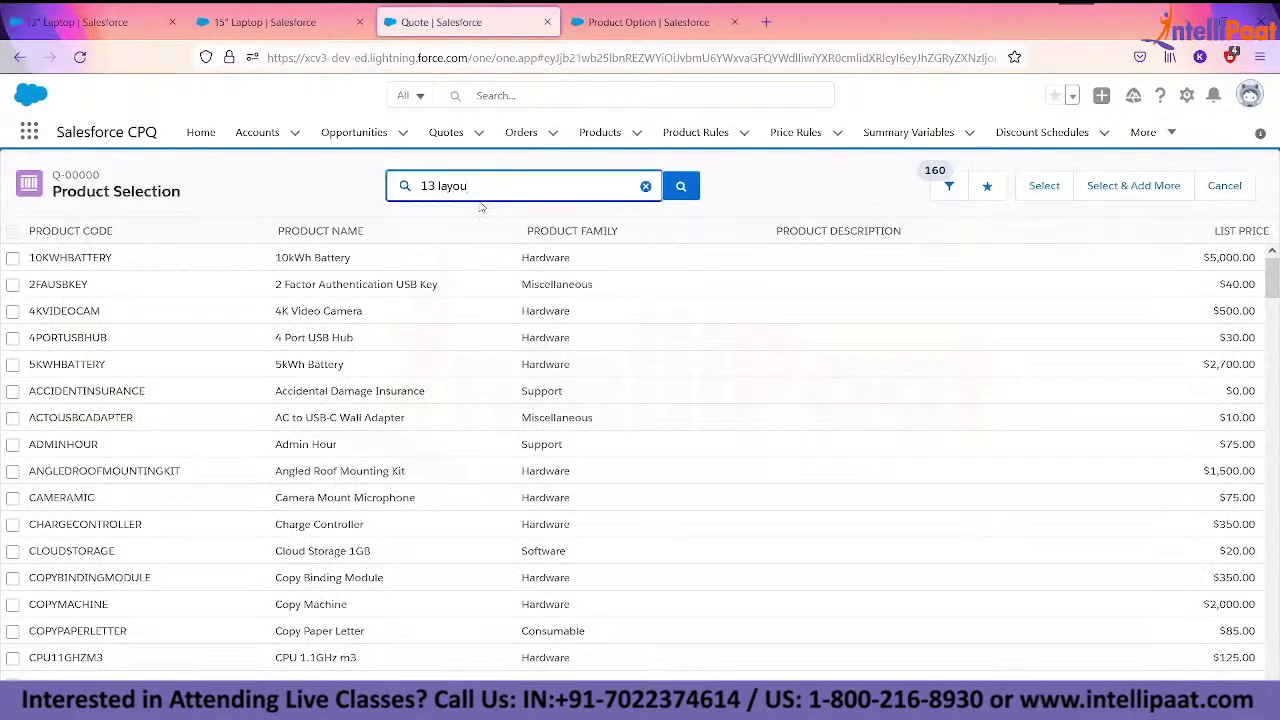
pyautogui.press('BackSpace')
pyautogui.write('t')
pyautogui.press('BackSpace')
pyautogui.write('ut')
pyautogui.press('BackSpace')
pyautogui.press('BackSpace')
pyautogui.press('BackSpace')
pyautogui.write('ptop')
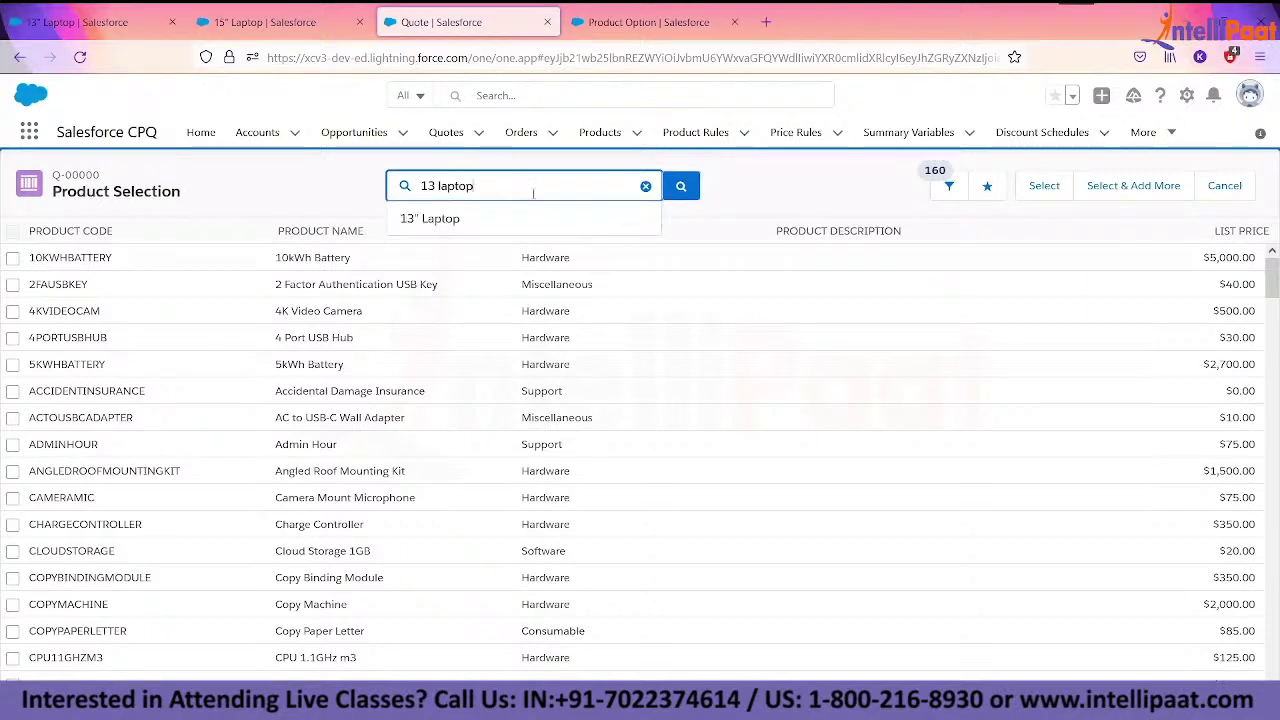
pyautogui.click(423, 217)
pyautogui.click(1041, 196)
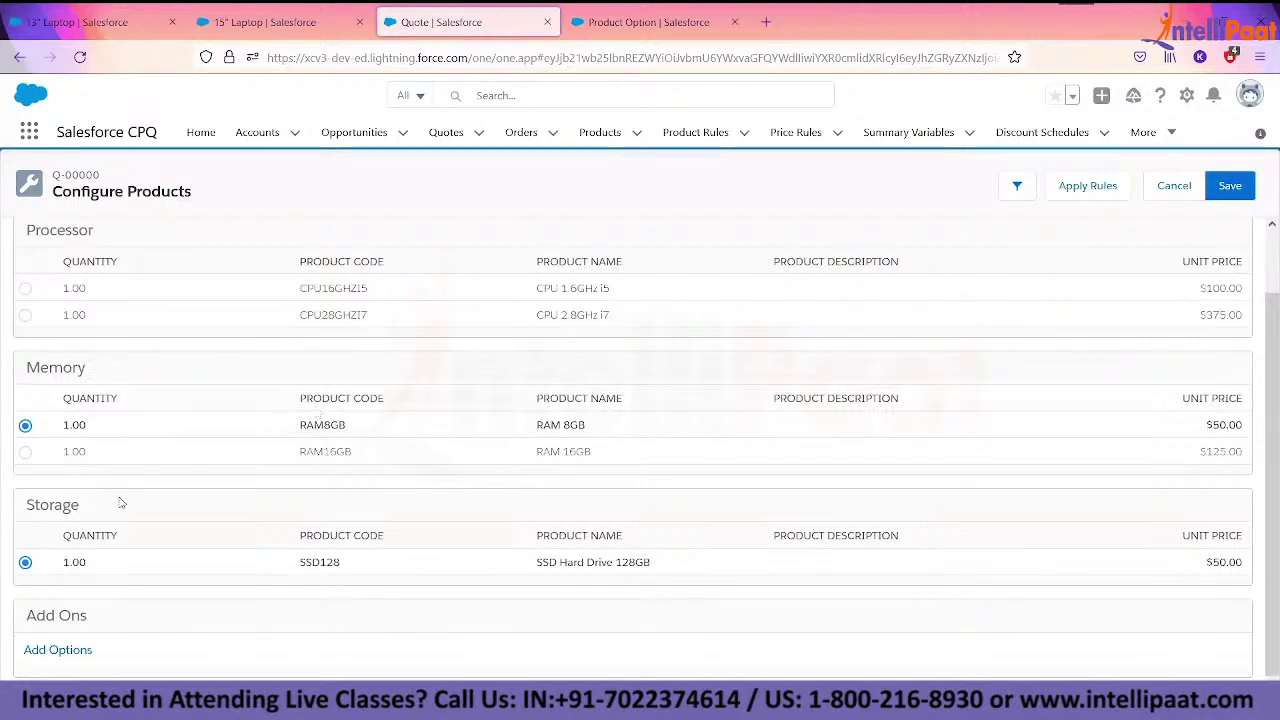
# - Compare the 13" Laptop's option groups on the quote with the Option Selection Method on its product record
pyautogui.scroll(1, 120, 503)
pyautogui.moveTo(17, 240); pyautogui.dragTo(117, 250)
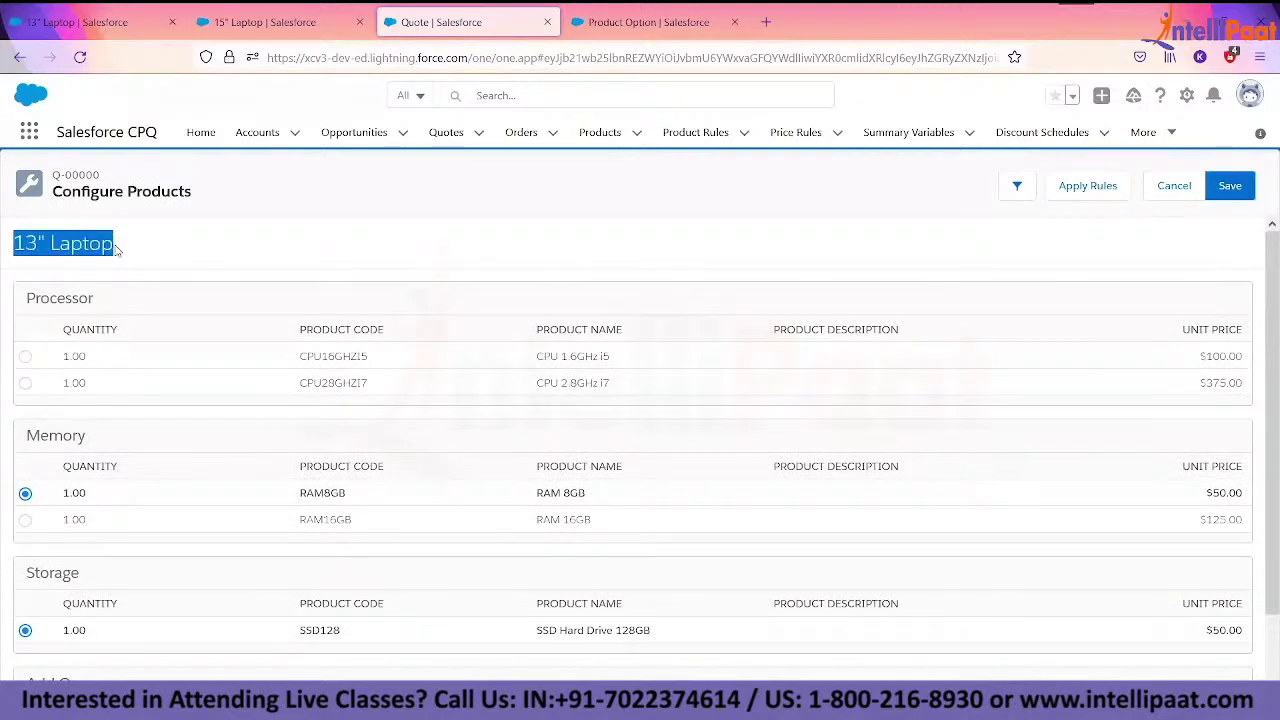
pyautogui.click(80, 22)
pyautogui.scroll(-1, 104, 455)
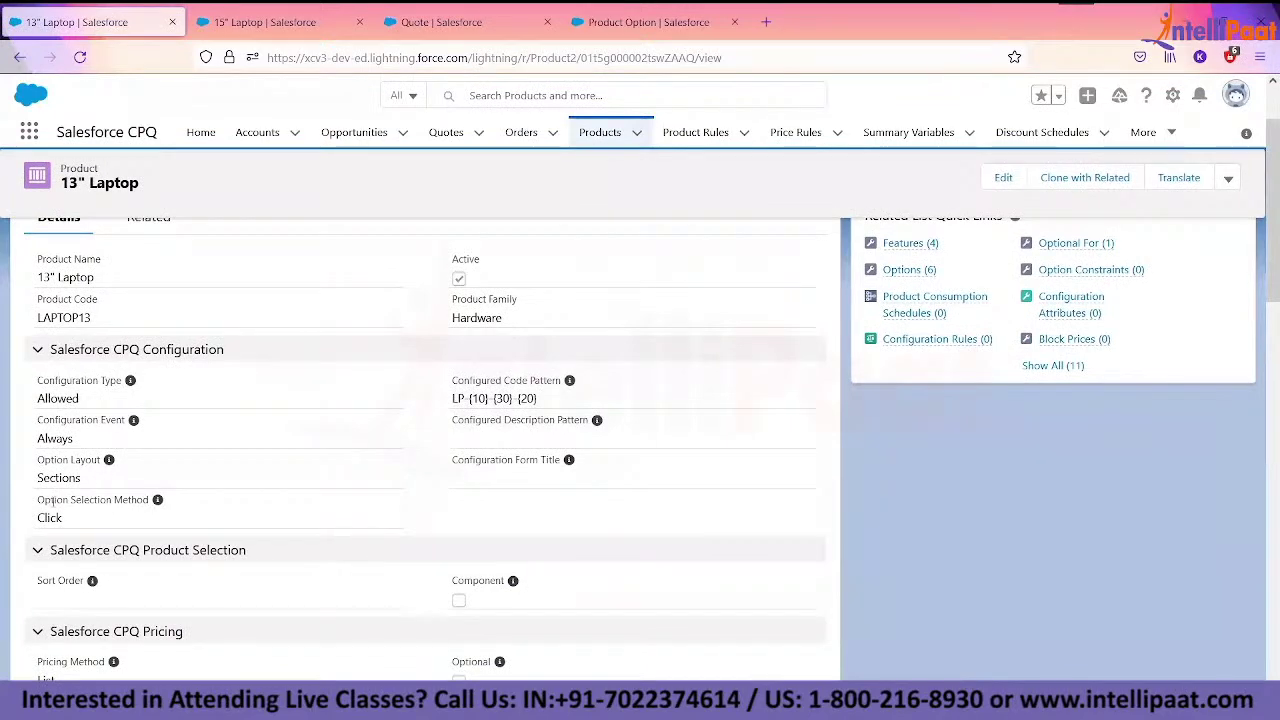
pyautogui.moveTo(69, 499); pyautogui.dragTo(150, 500)
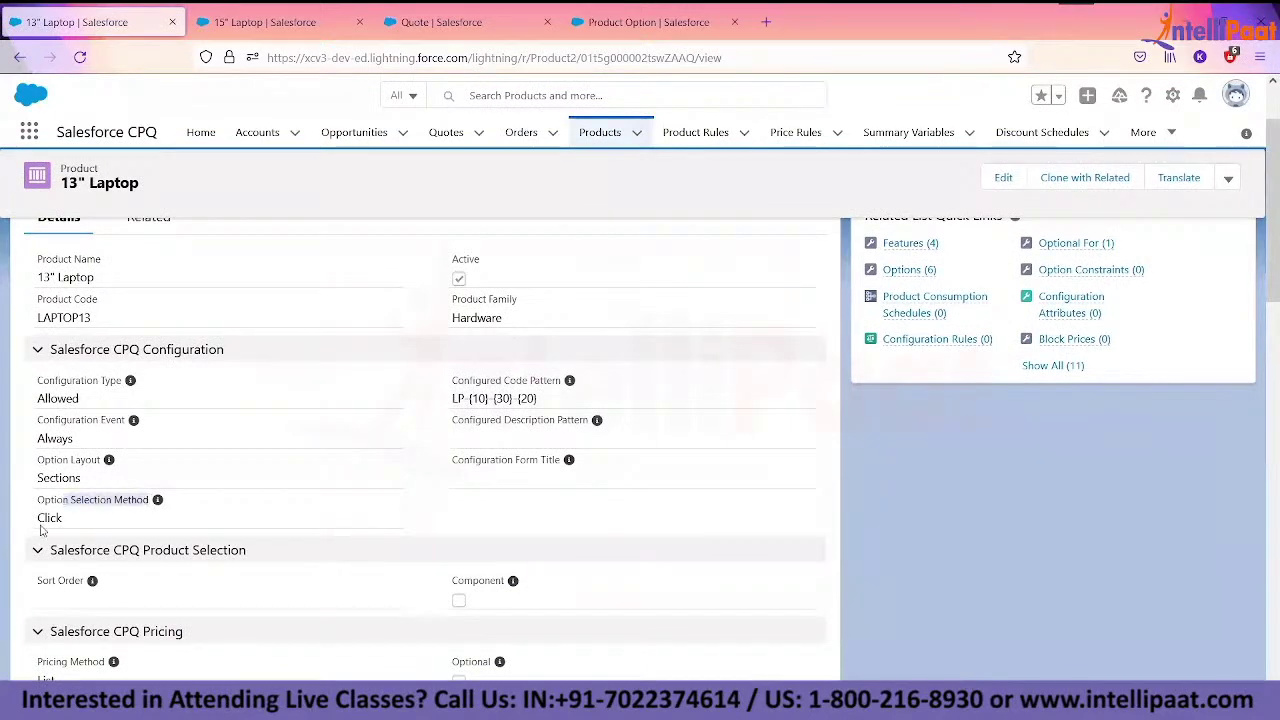
# - Examine the Add Ons group in the quote's 13" Laptop configuration and open the list of options it offers
pyautogui.click(449, 25)
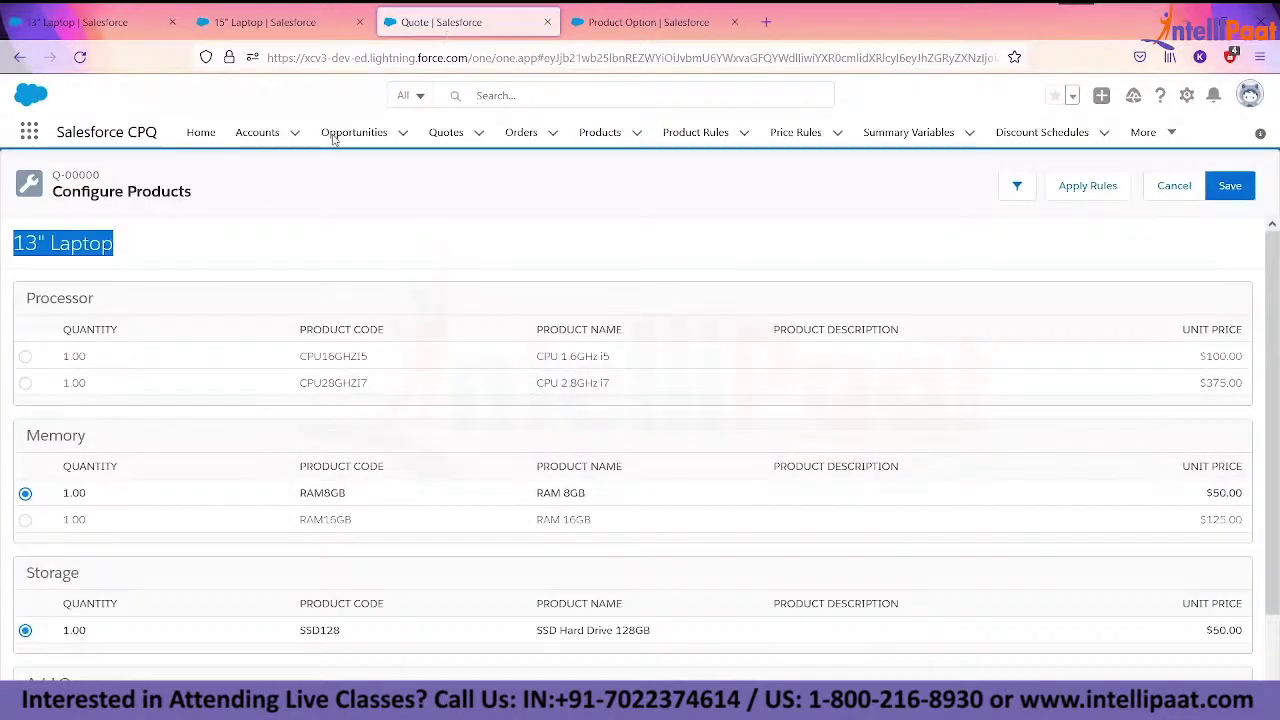
pyautogui.scroll(-1, 25, 570)
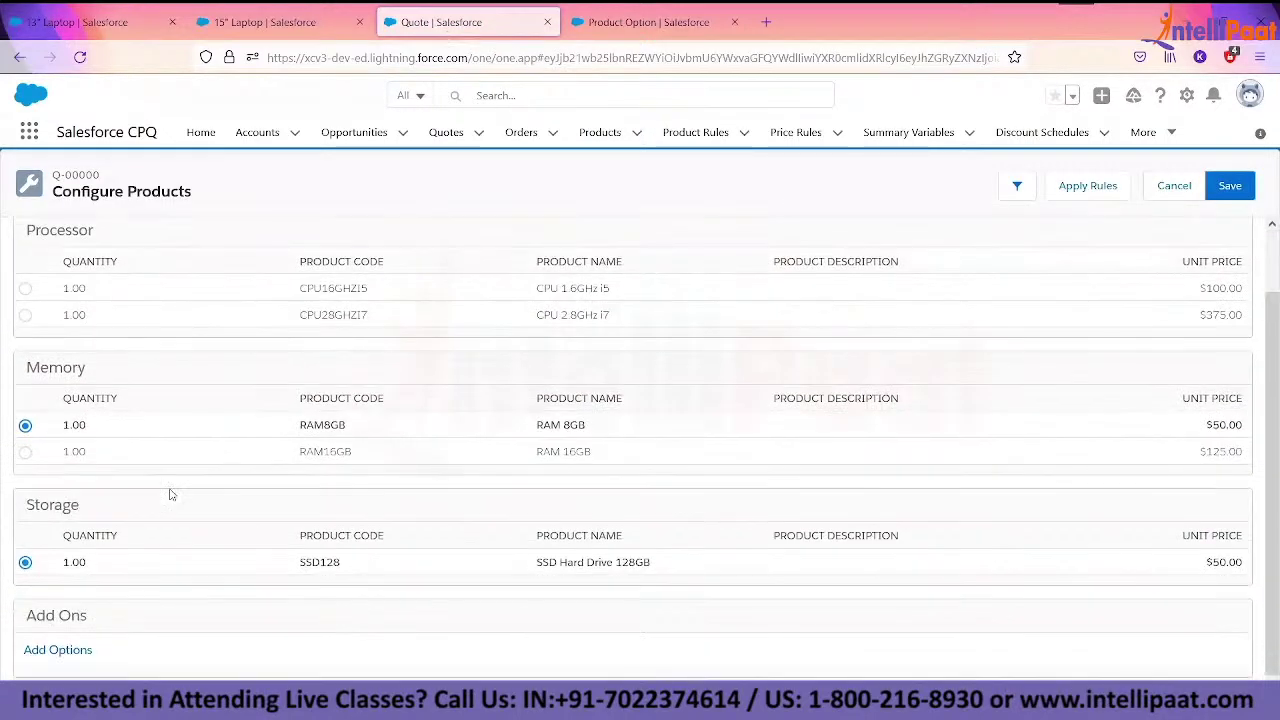
pyautogui.moveTo(24, 618); pyautogui.dragTo(102, 625)
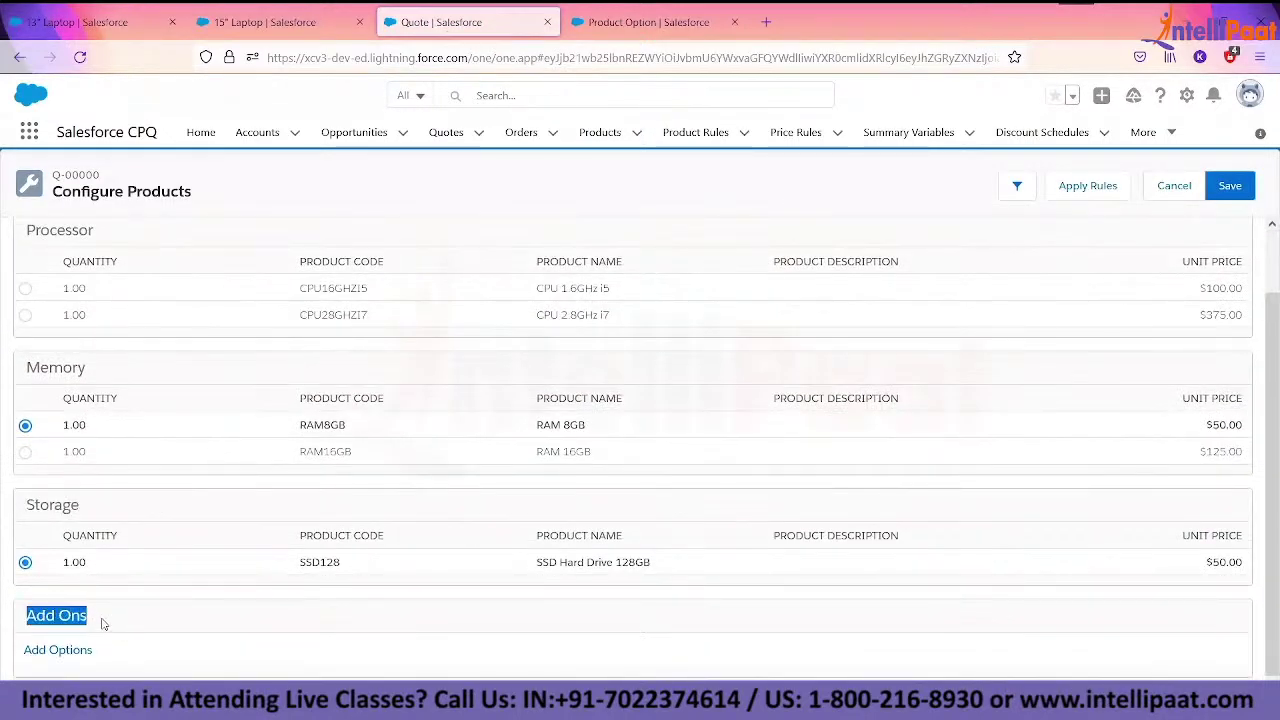
pyautogui.click(76, 654)
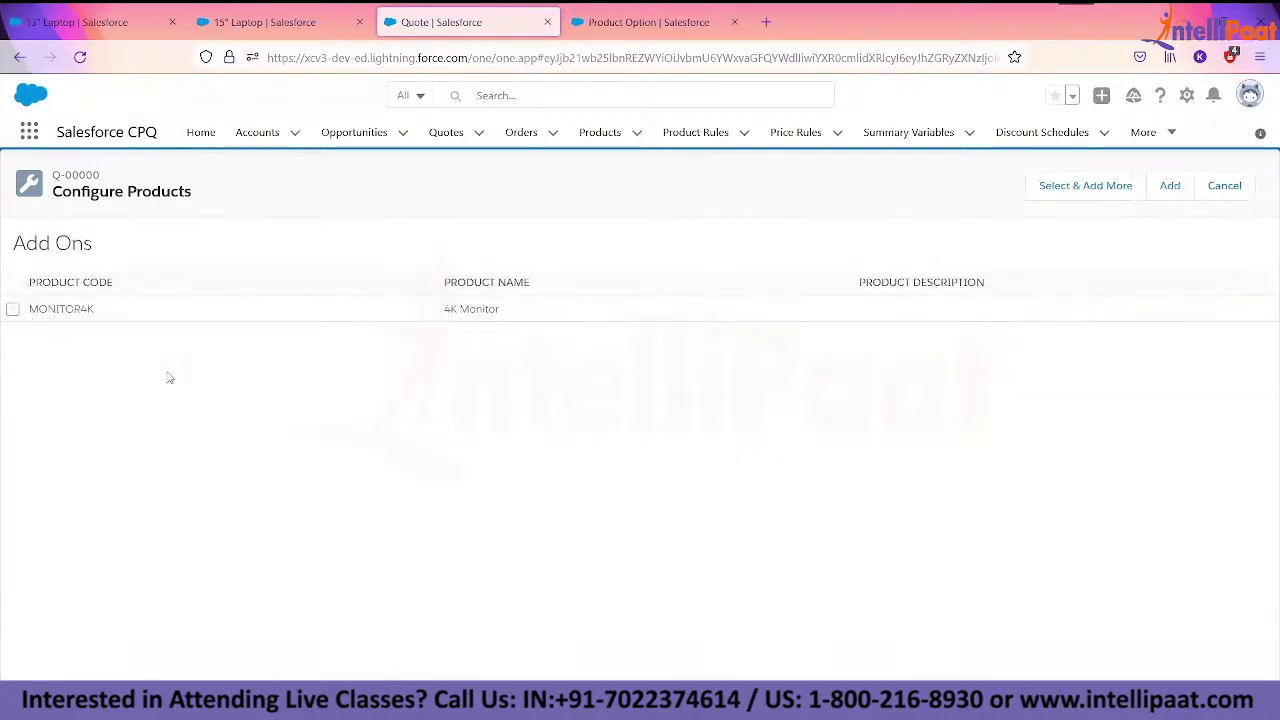
# - Open the 13" Laptop's Add Ons feature, review its Option Selection Method and available choices, and cancel the edit
pyautogui.click(88, 22)
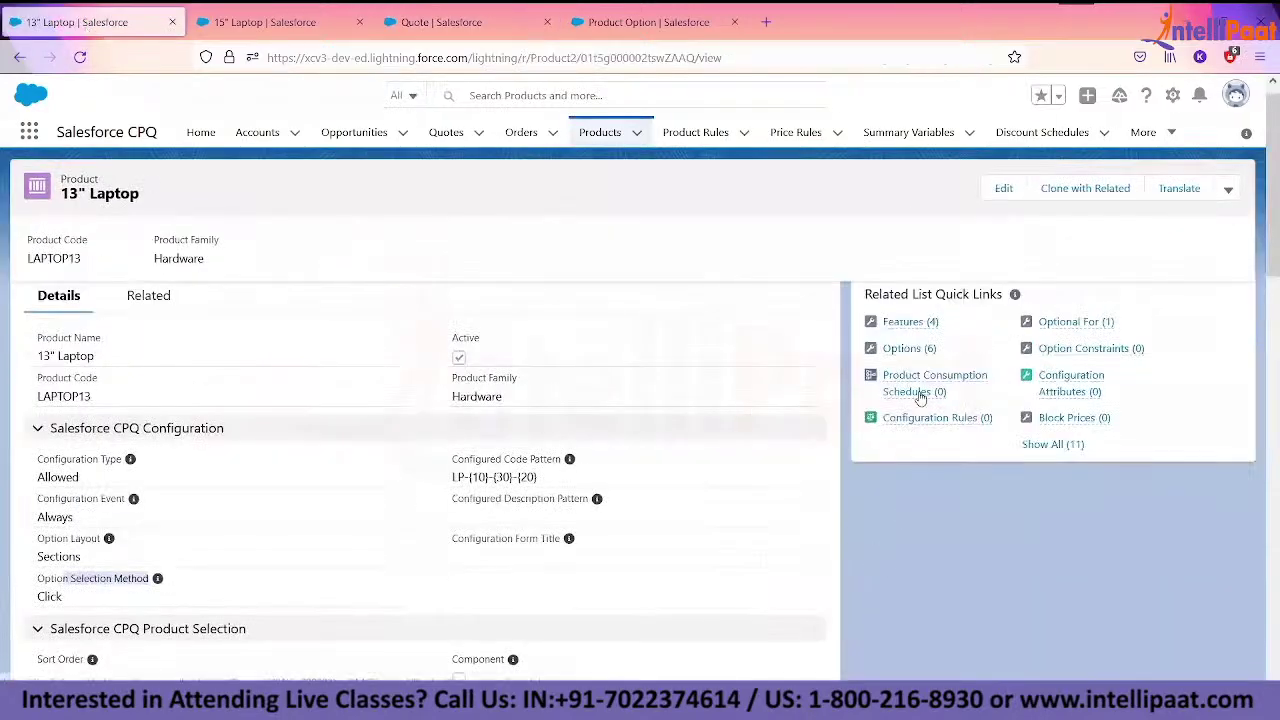
pyautogui.moveTo(908, 331)
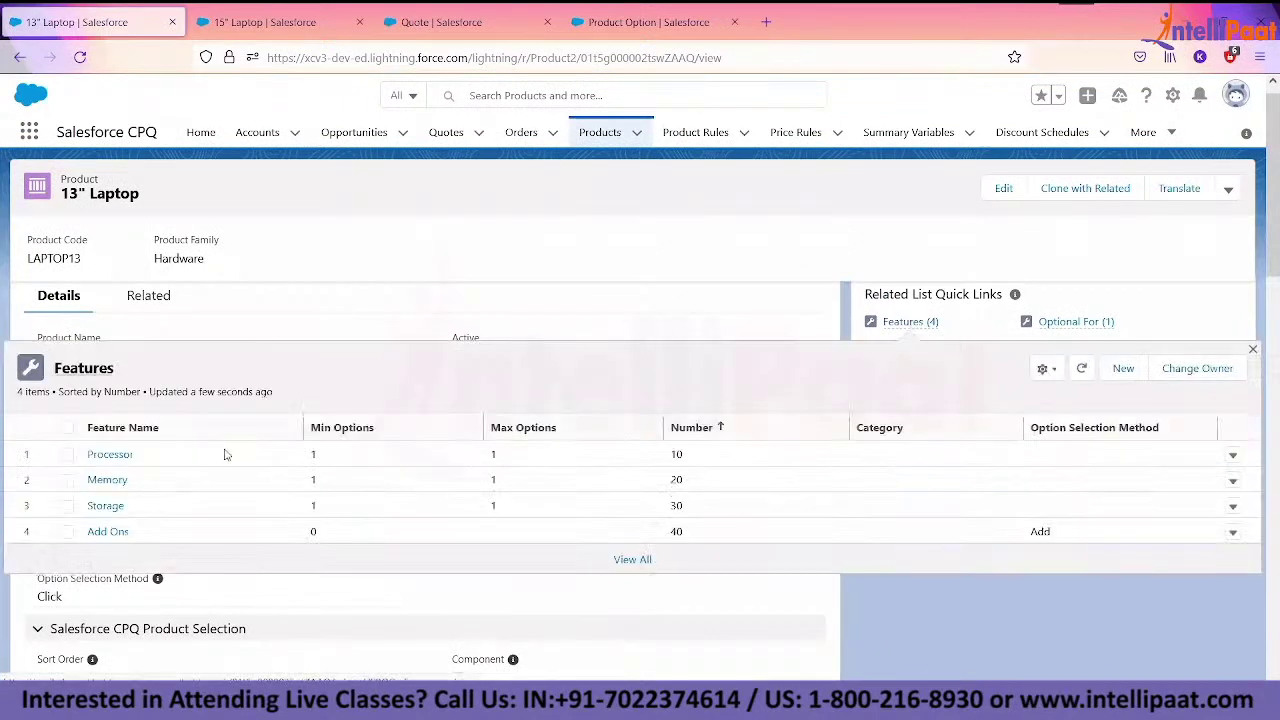
pyautogui.click(117, 533)
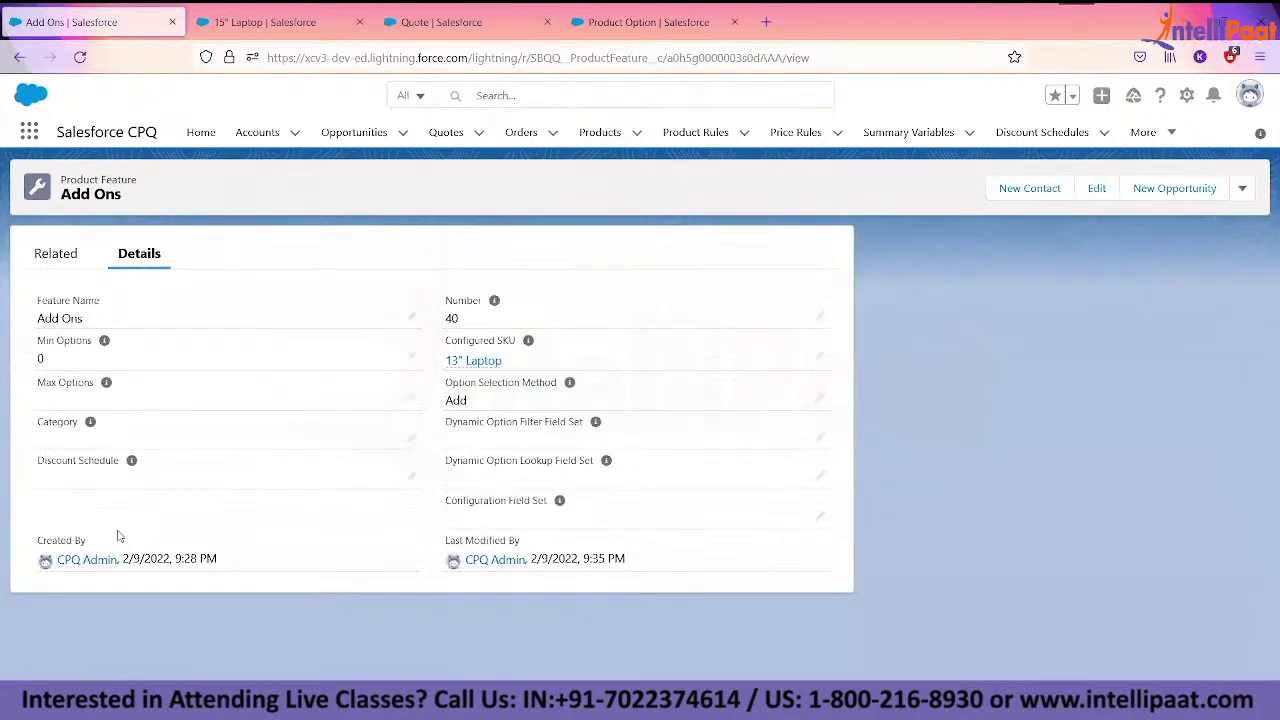
pyautogui.moveTo(445, 382); pyautogui.dragTo(558, 384)
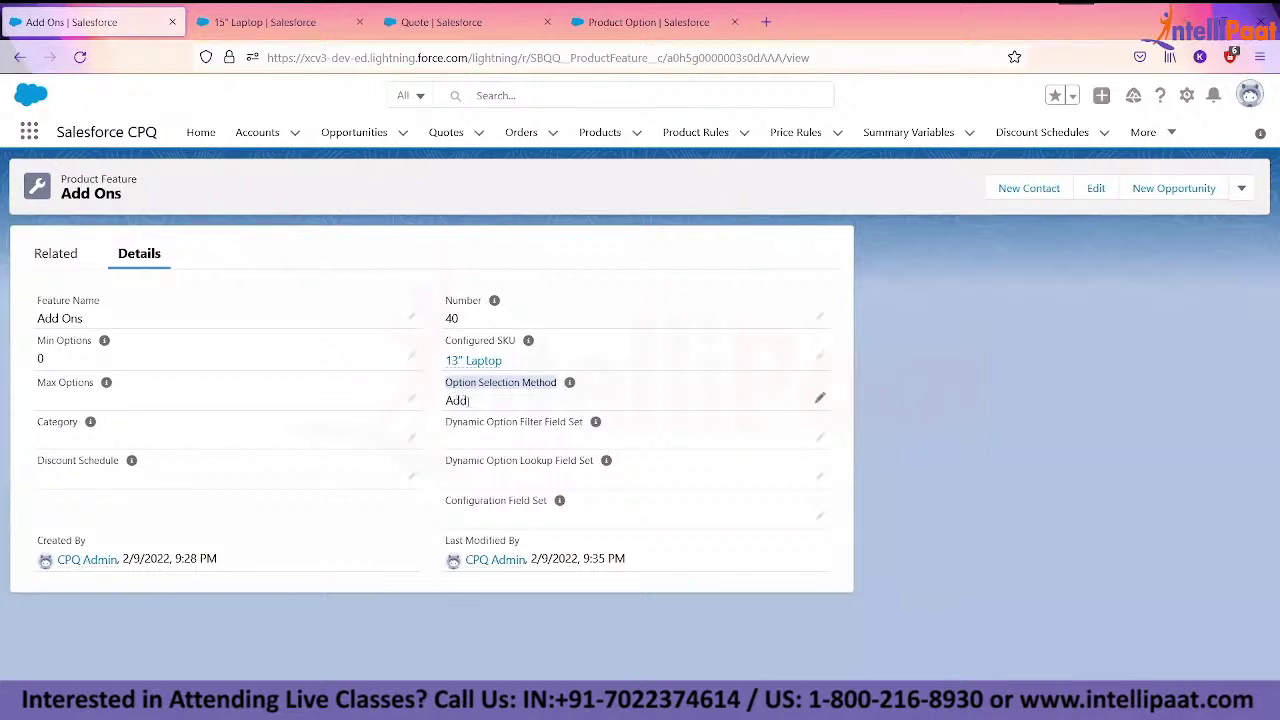
pyautogui.click(819, 400)
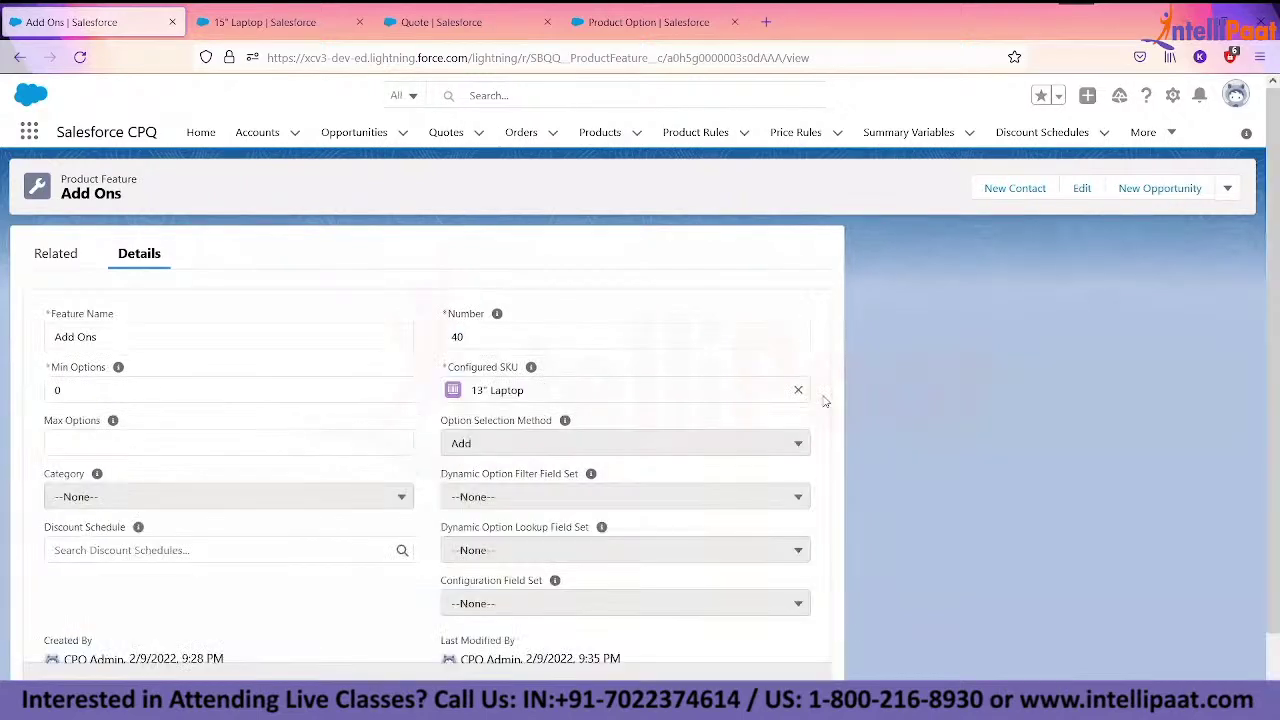
pyautogui.click(586, 443)
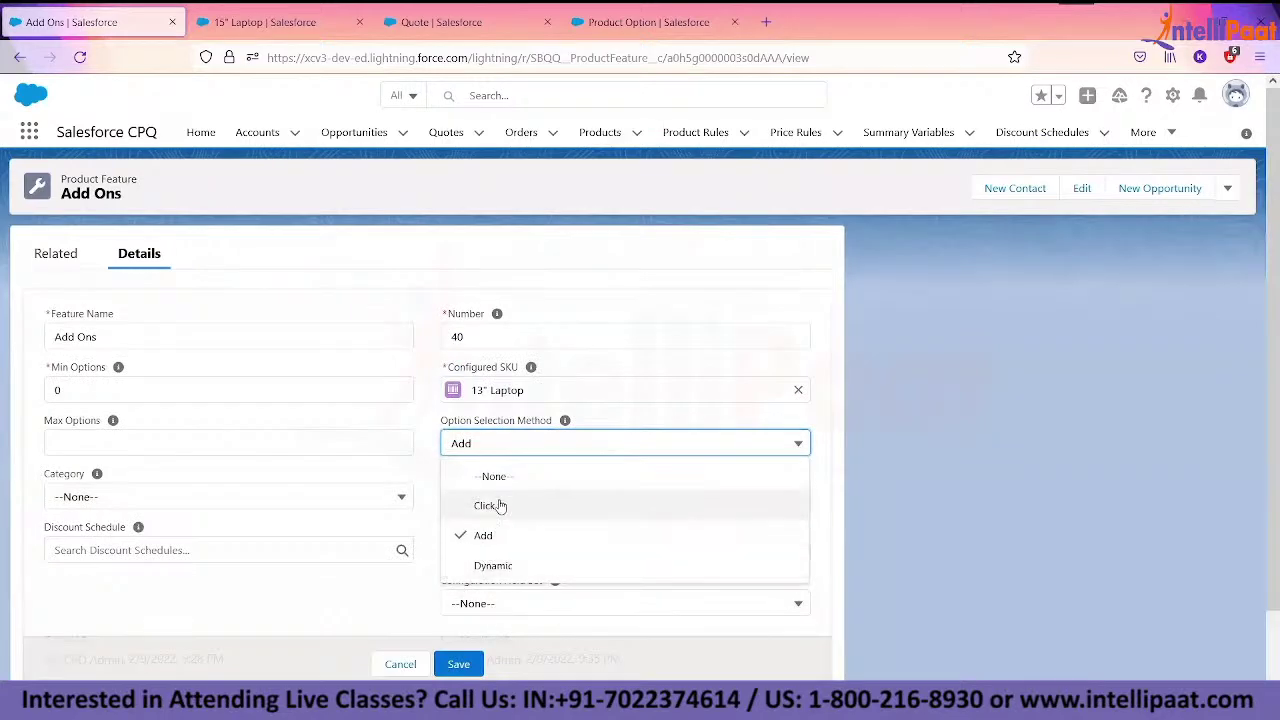
pyautogui.click(401, 664)
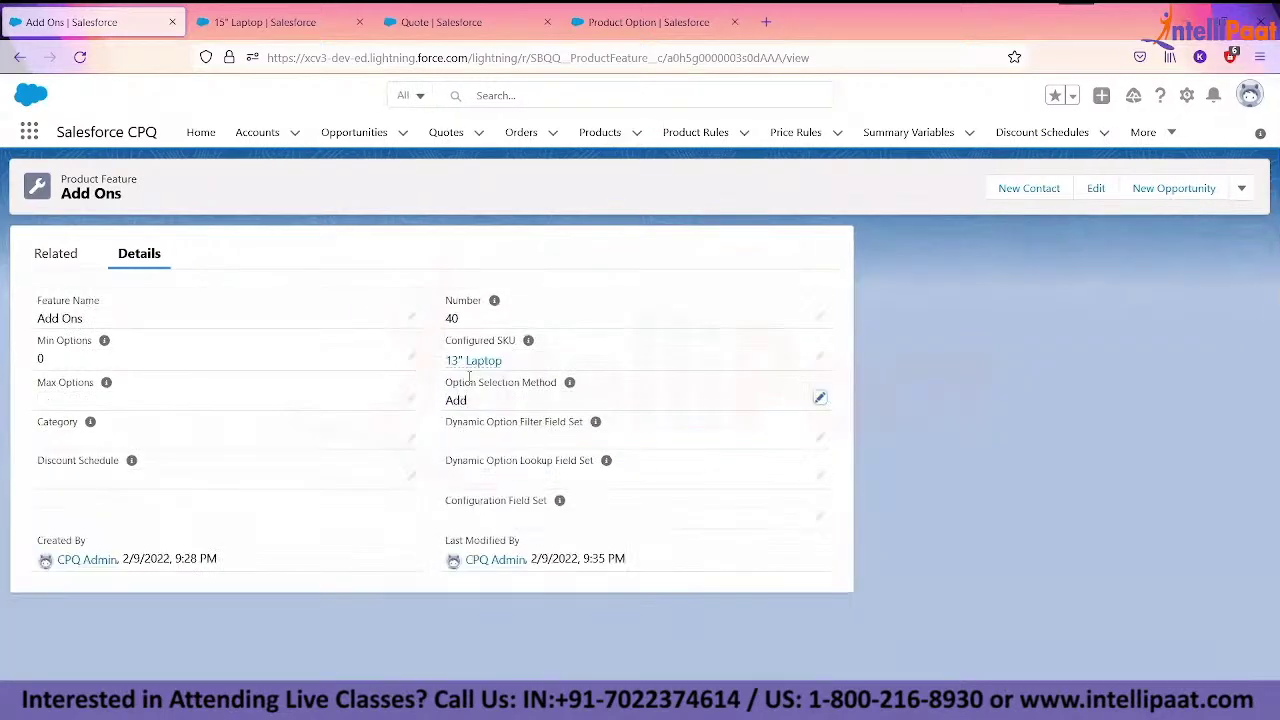
# - Return to the quote's 13" Laptop configuration and add the 4K Monitor through the Add Ons group's options
pyautogui.click(440, 24)
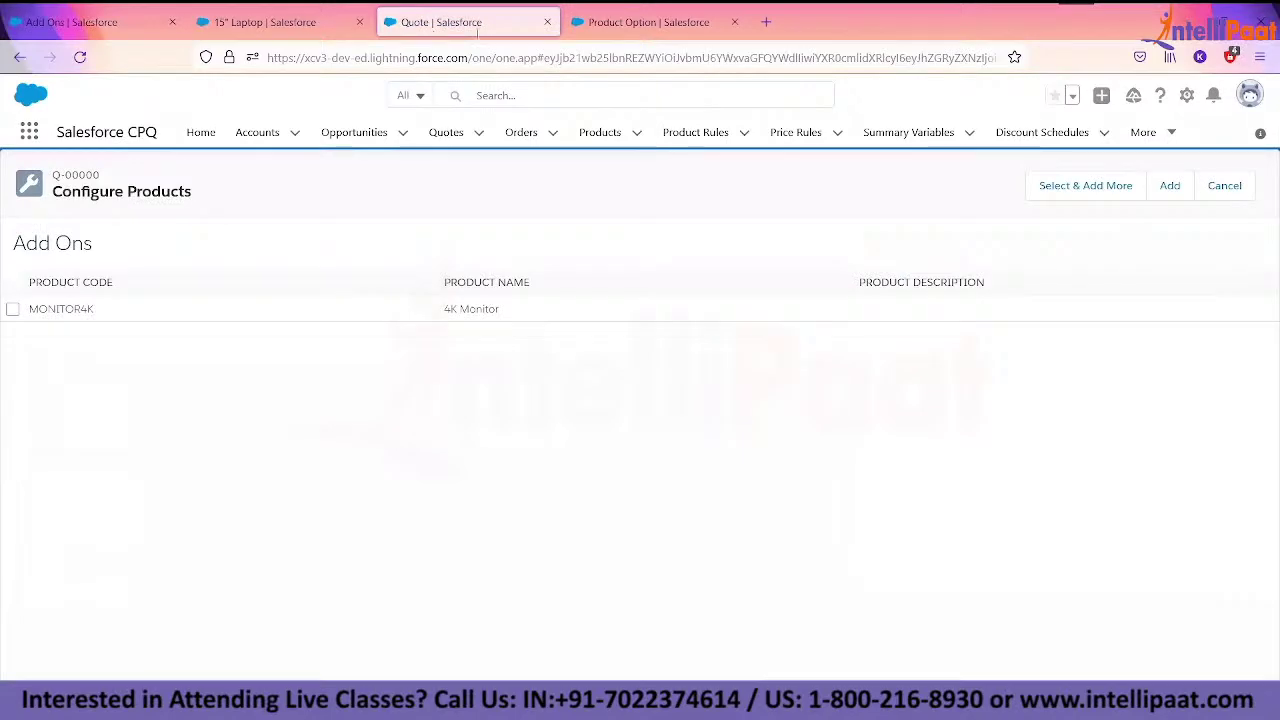
pyautogui.click(1224, 185)
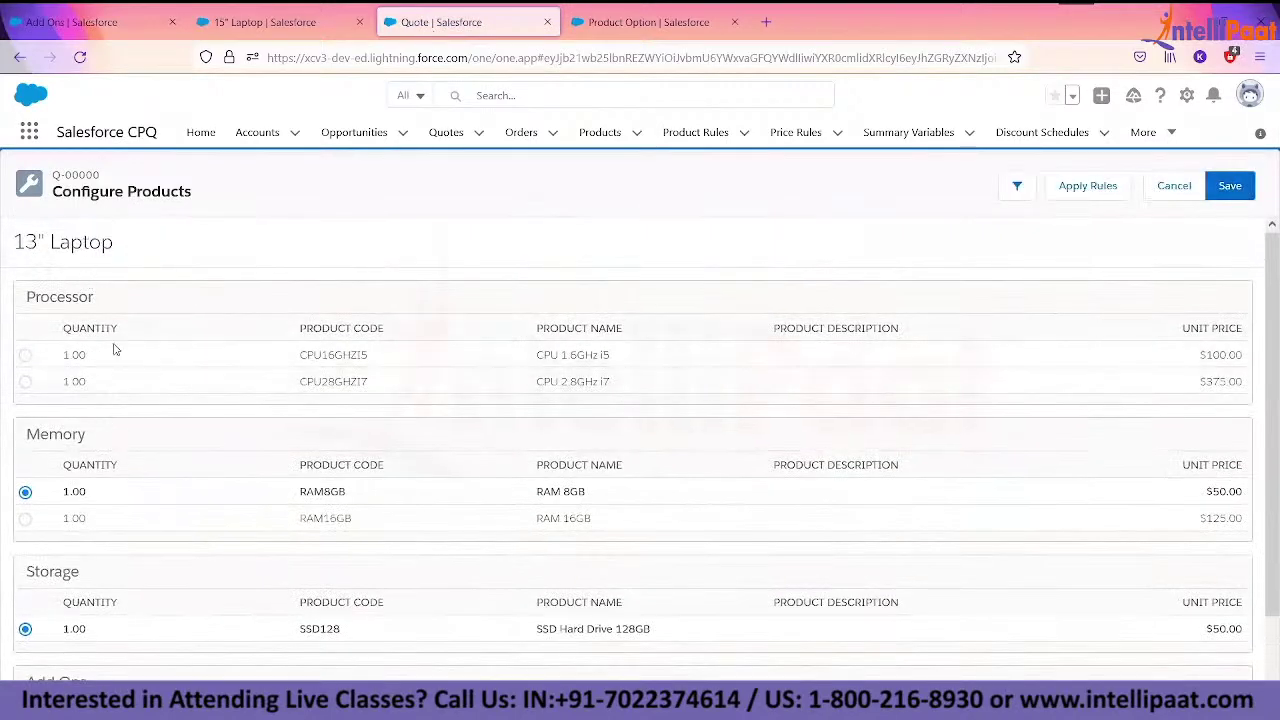
pyautogui.scroll(-1, 96, 437)
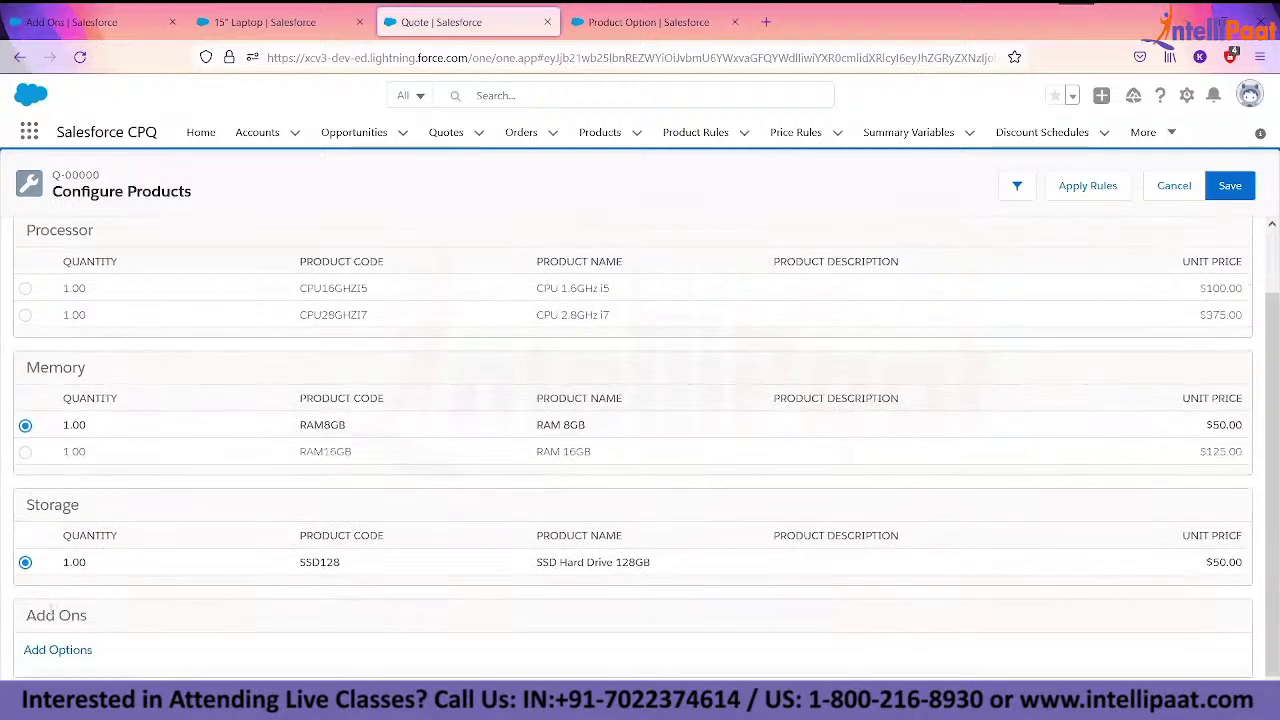
pyautogui.moveTo(28, 614); pyautogui.dragTo(92, 620)
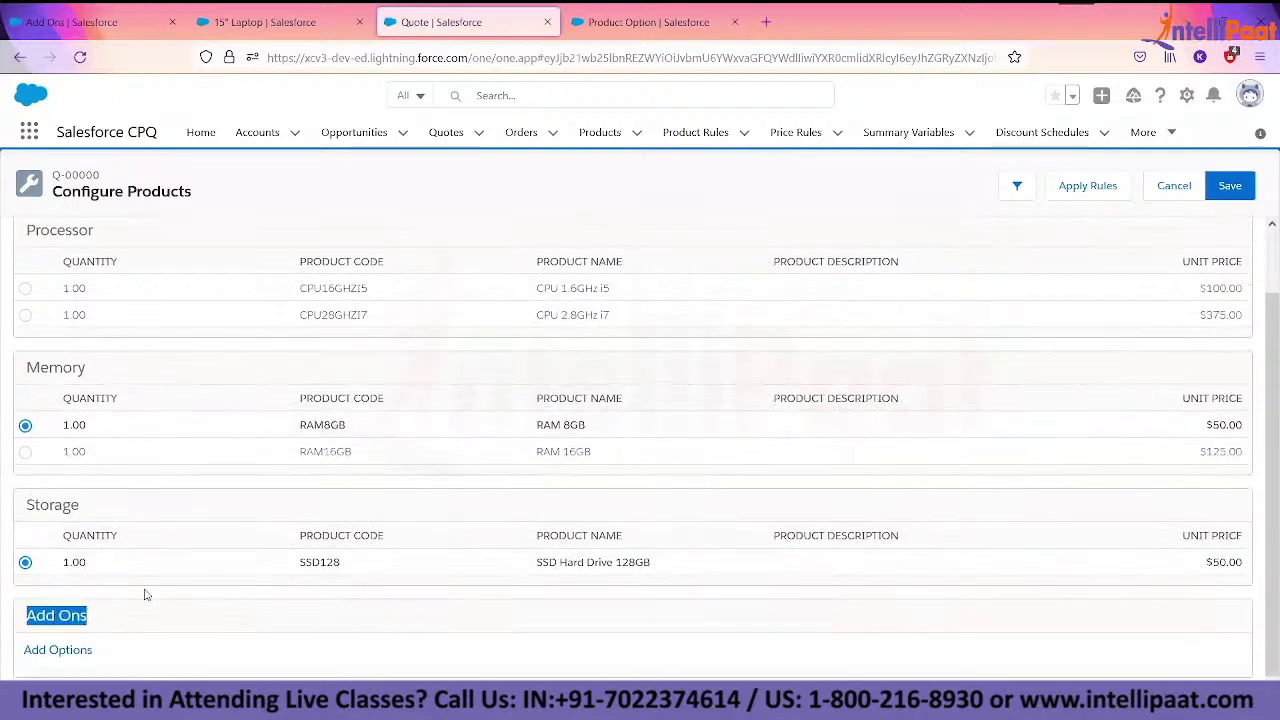
pyautogui.click(72, 652)
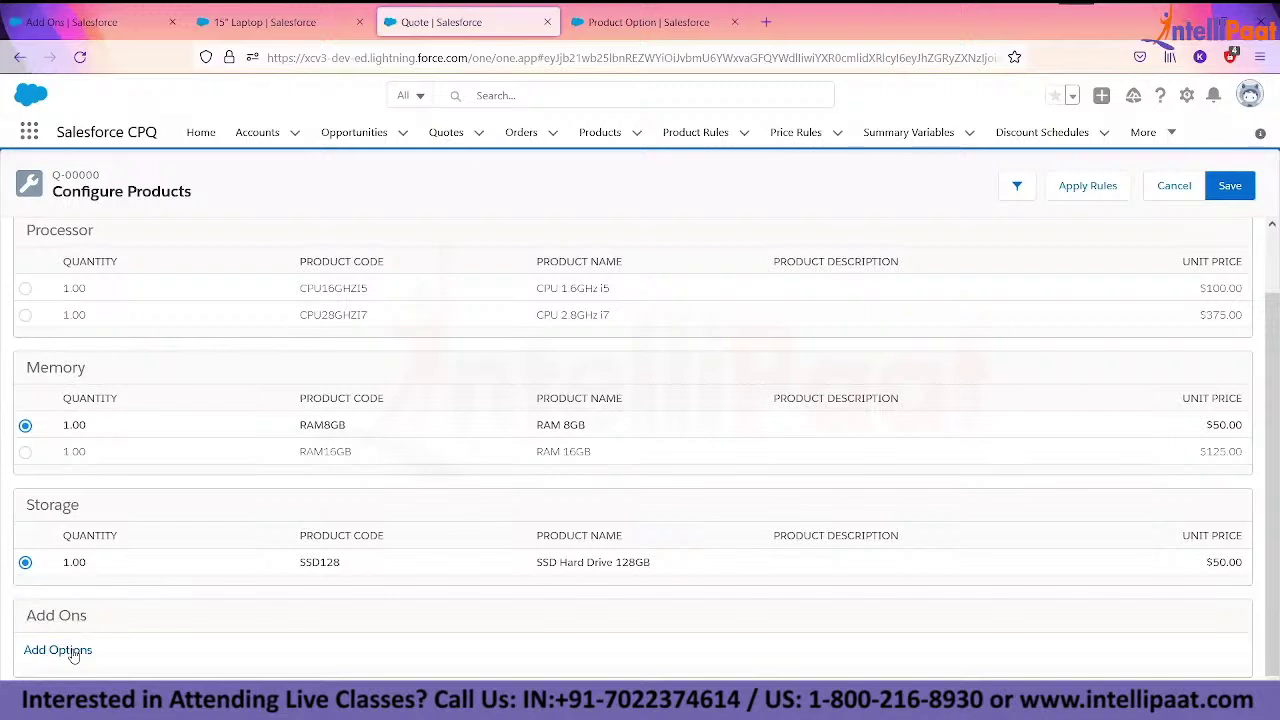
pyautogui.click(13, 310)
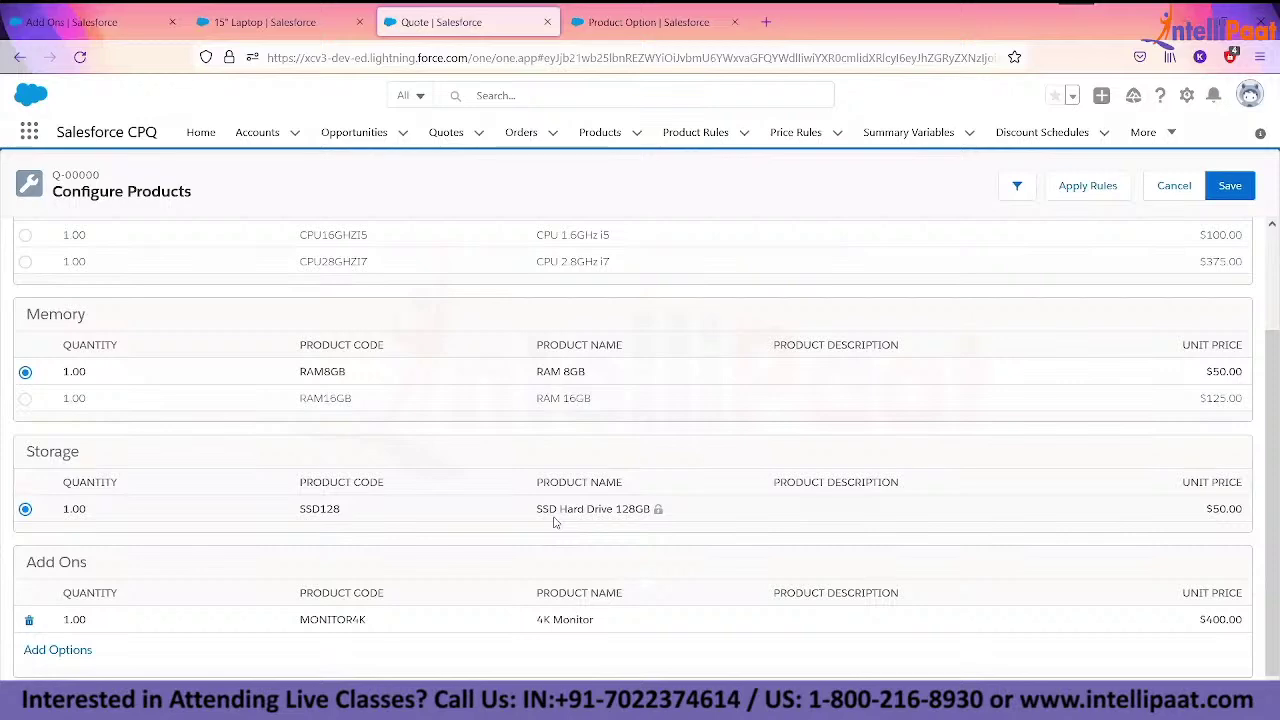
# - Compare the 13" Laptop's Option Layout on its product record with the option groups in the quote's configuration
pyautogui.click(90, 22)
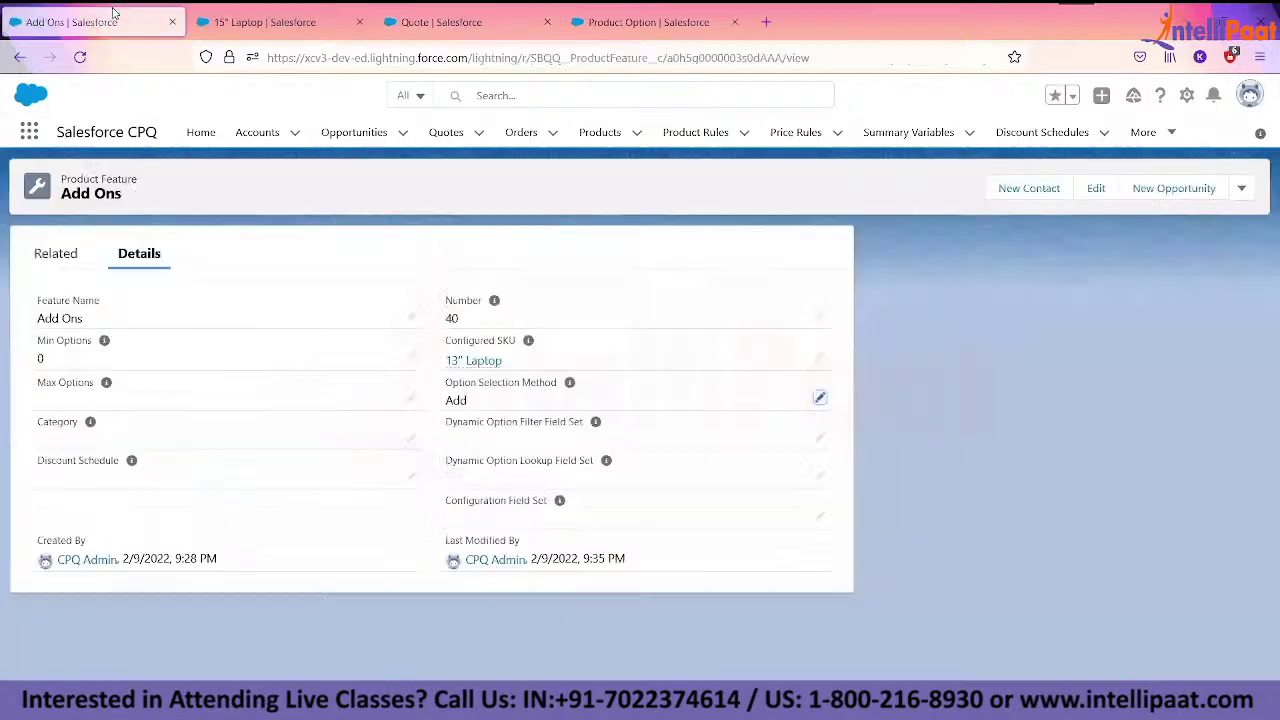
pyautogui.click(20, 60)
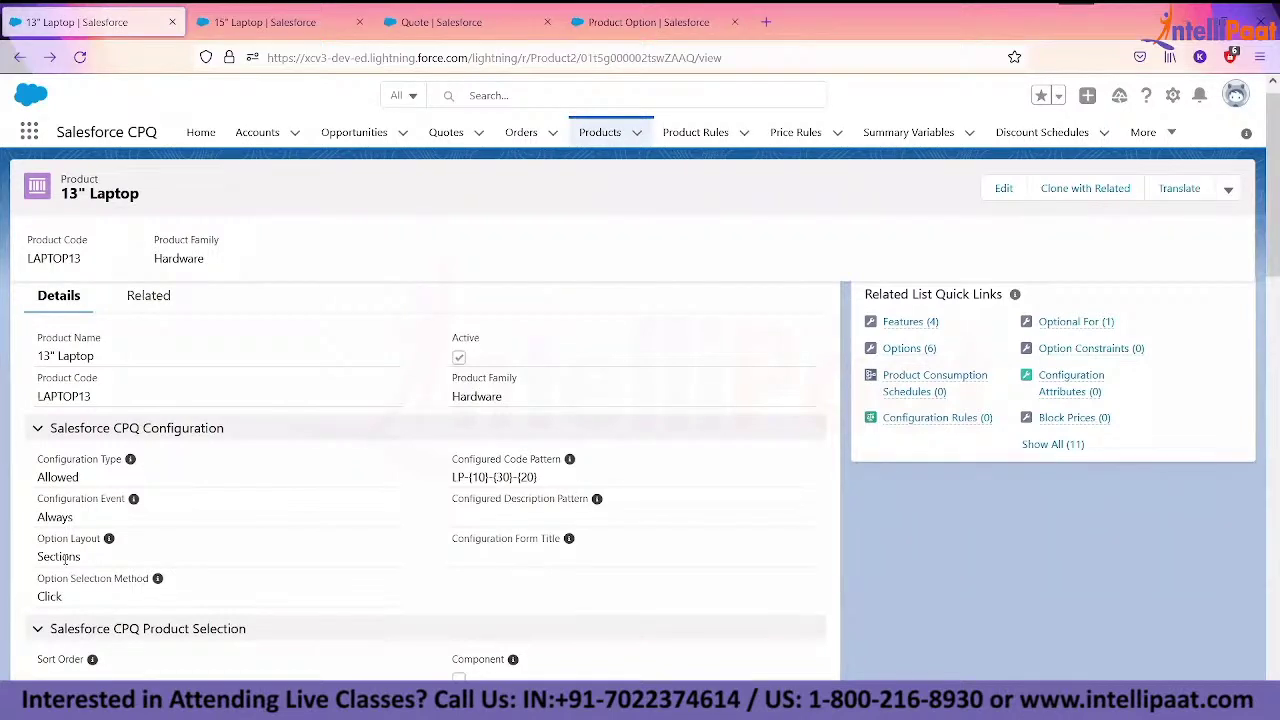
pyautogui.click(441, 22)
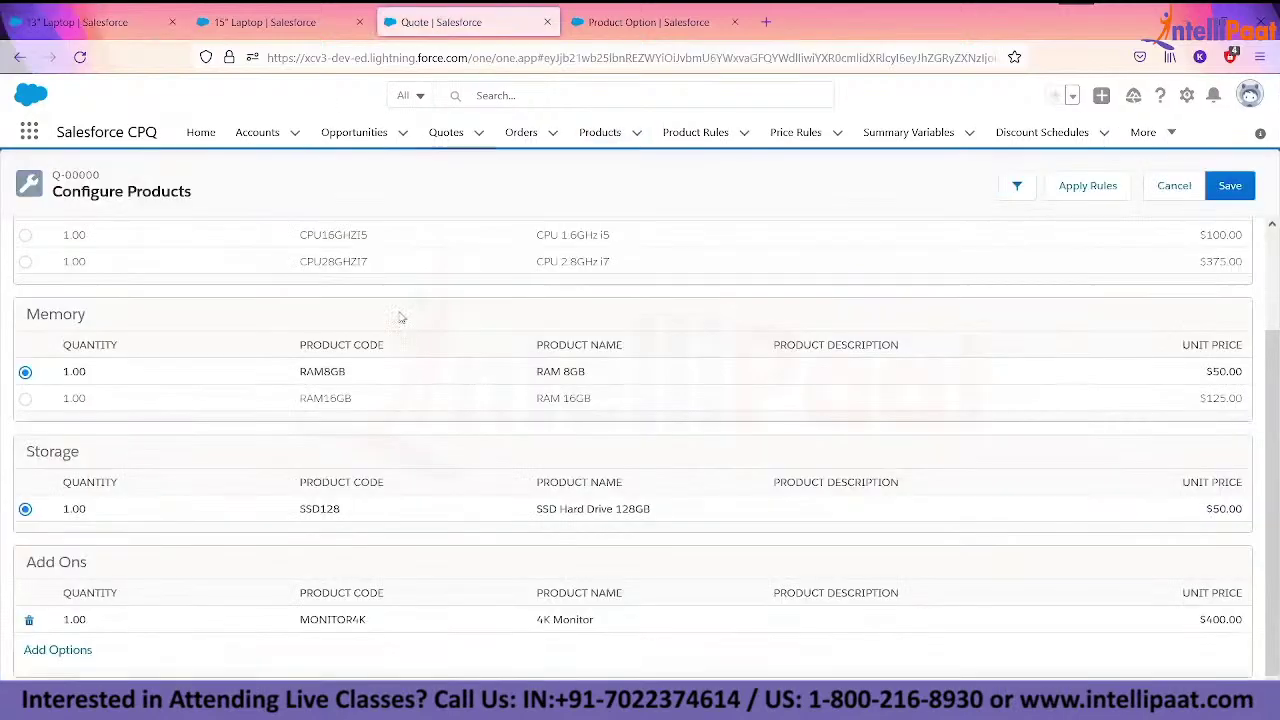
pyautogui.scroll(2, 400, 317)
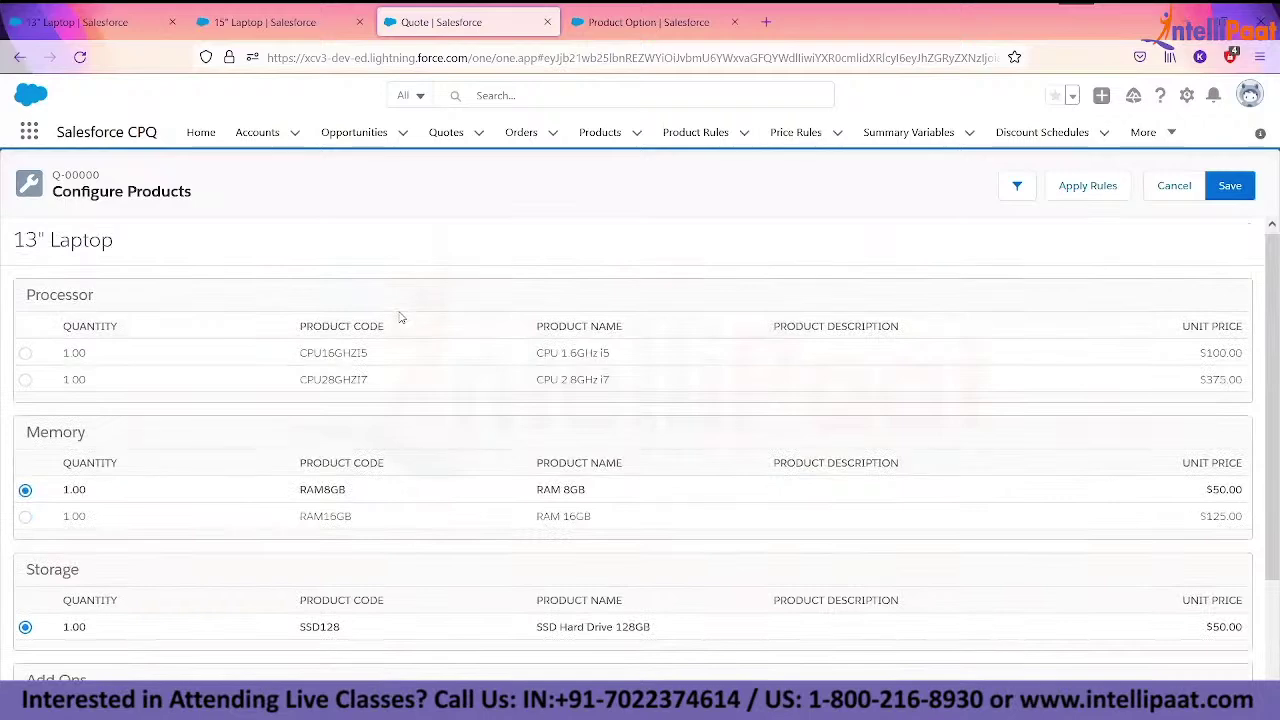
pyautogui.scroll(-2, 418, 299)
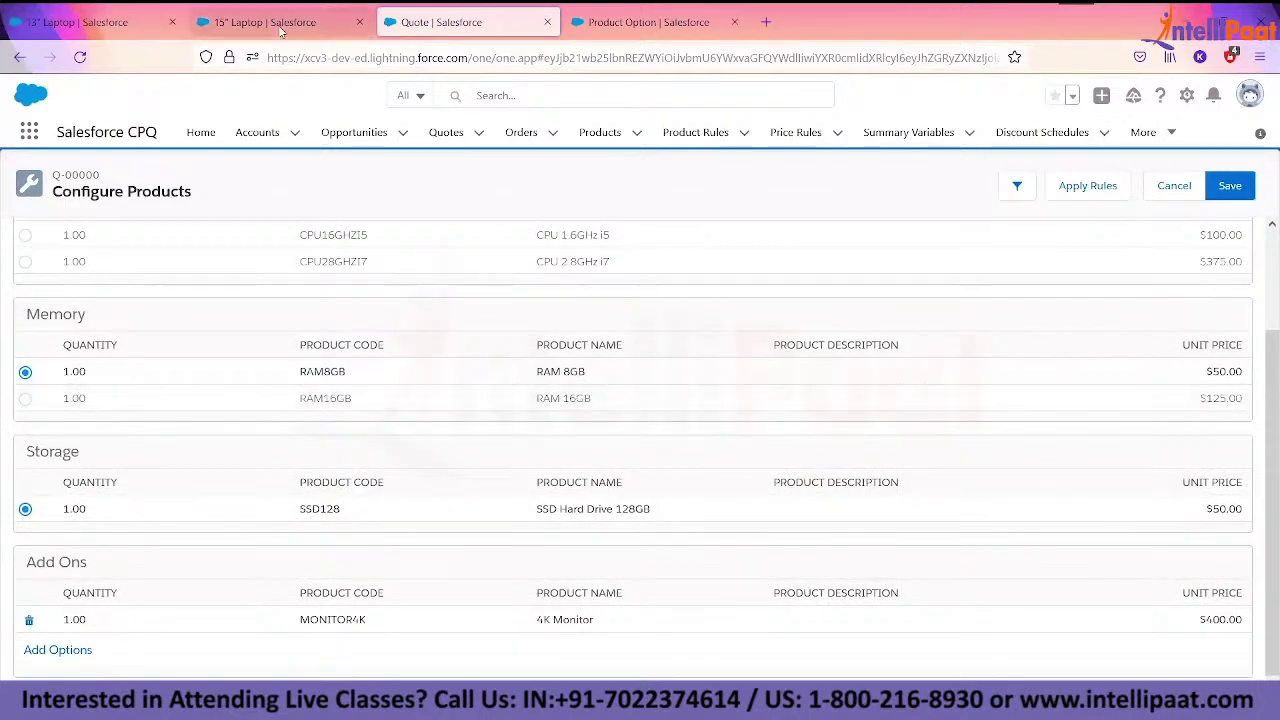
# - Open the 13" Laptop's Processor feature, set its Category to Essentials and save the record
pyautogui.click(101, 22)
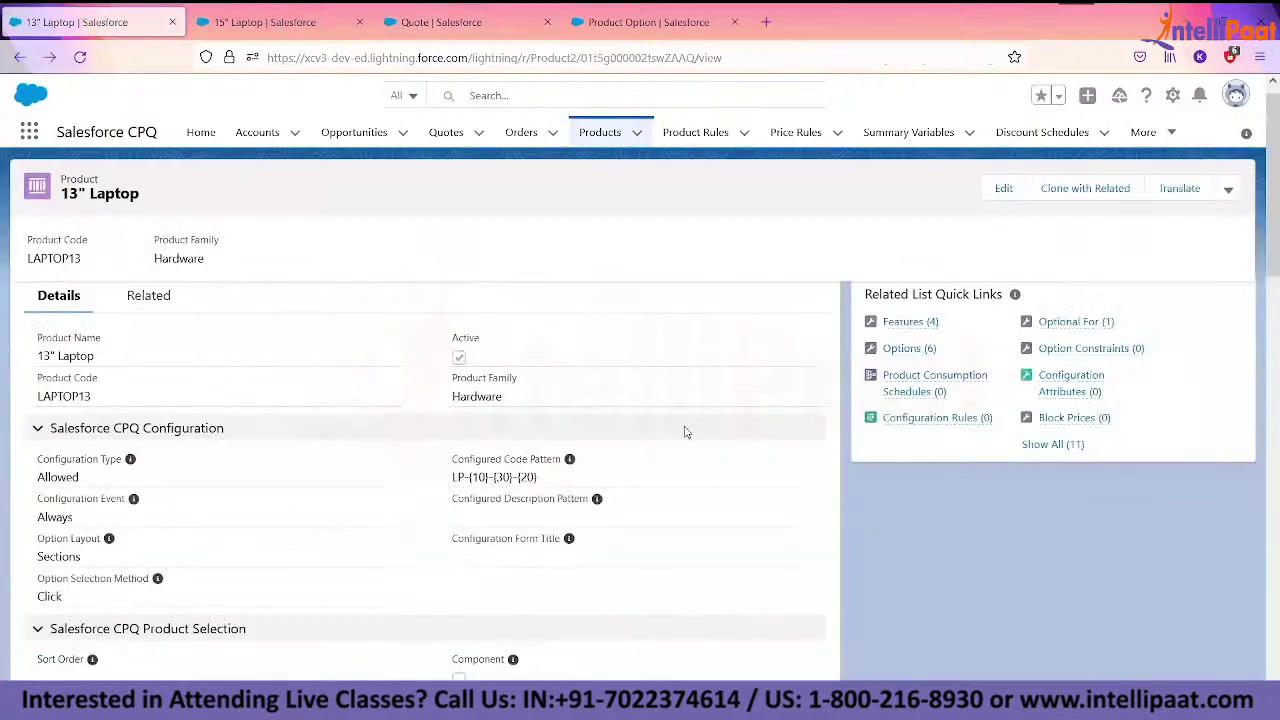
pyautogui.click(910, 323)
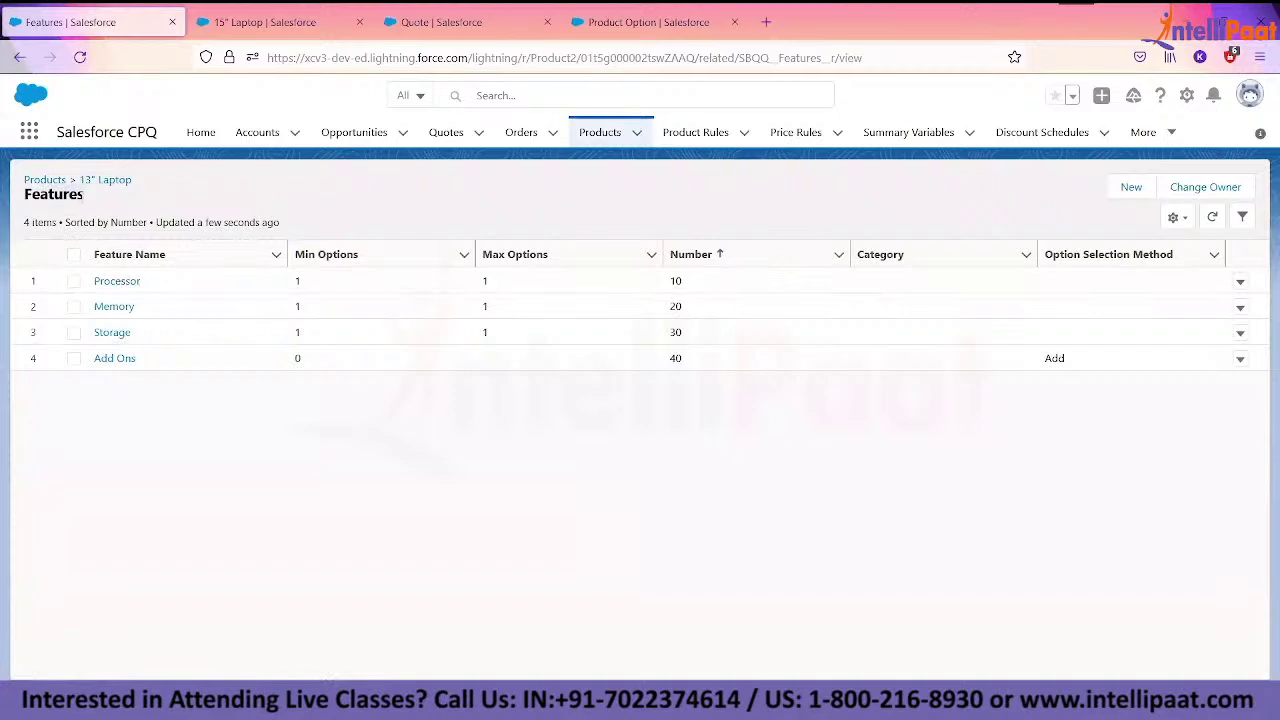
pyautogui.click(117, 281)
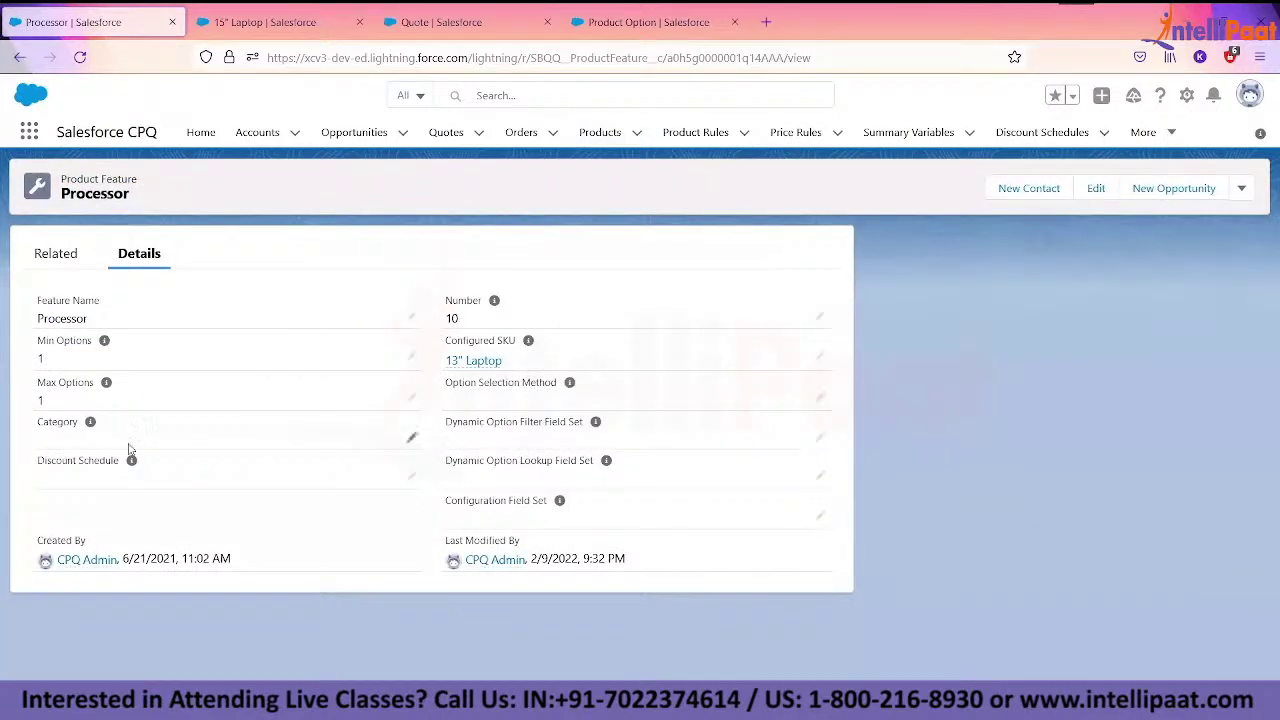
pyautogui.moveTo(89, 428)
pyautogui.click(411, 441)
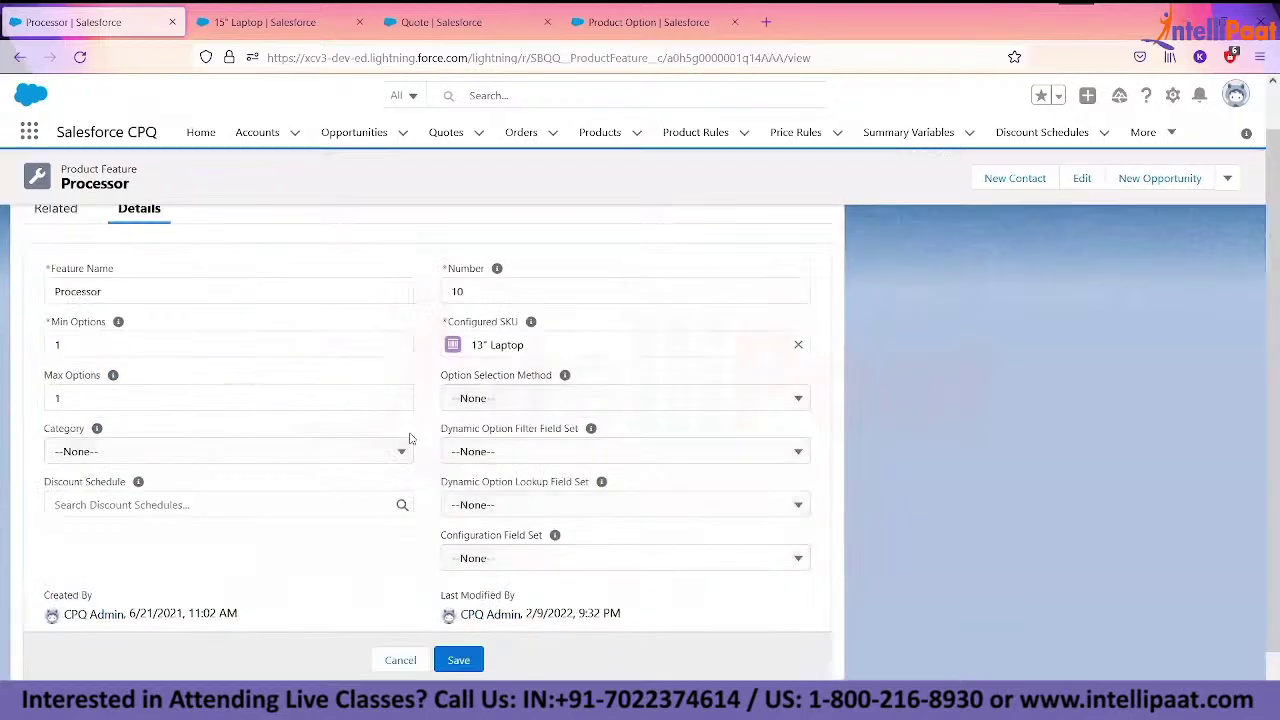
pyautogui.click(341, 448)
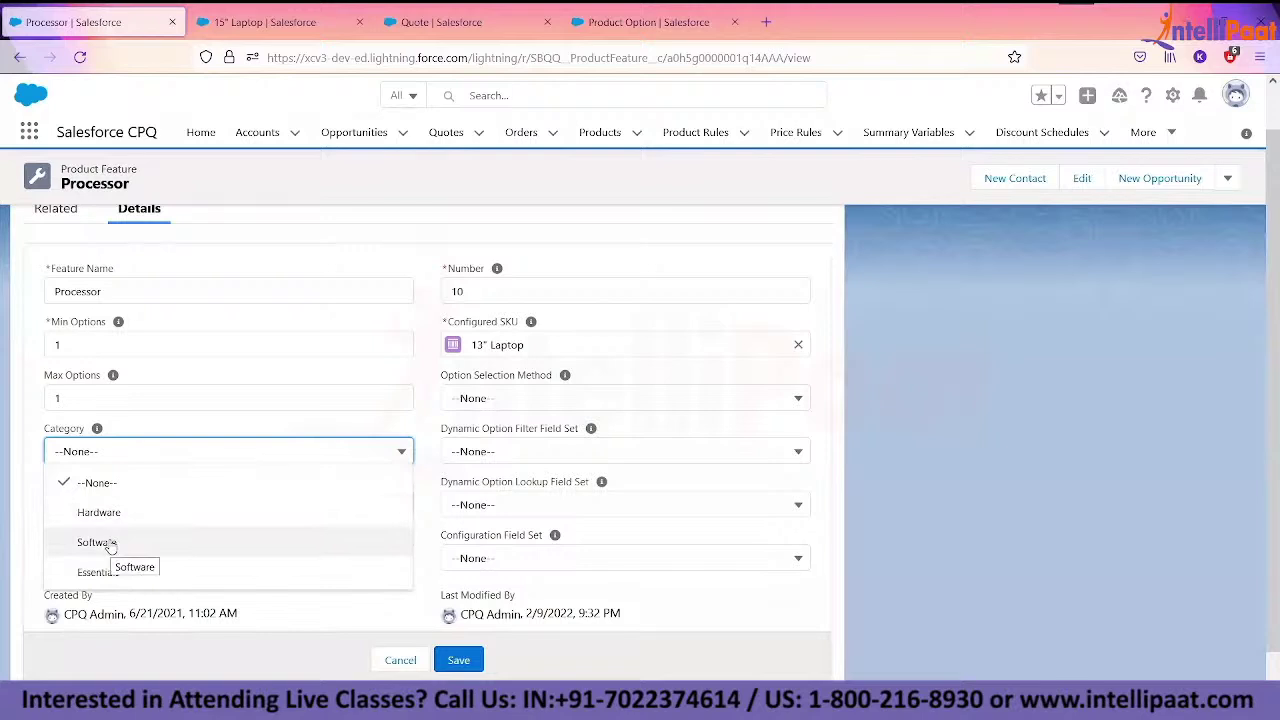
pyautogui.click(429, 583)
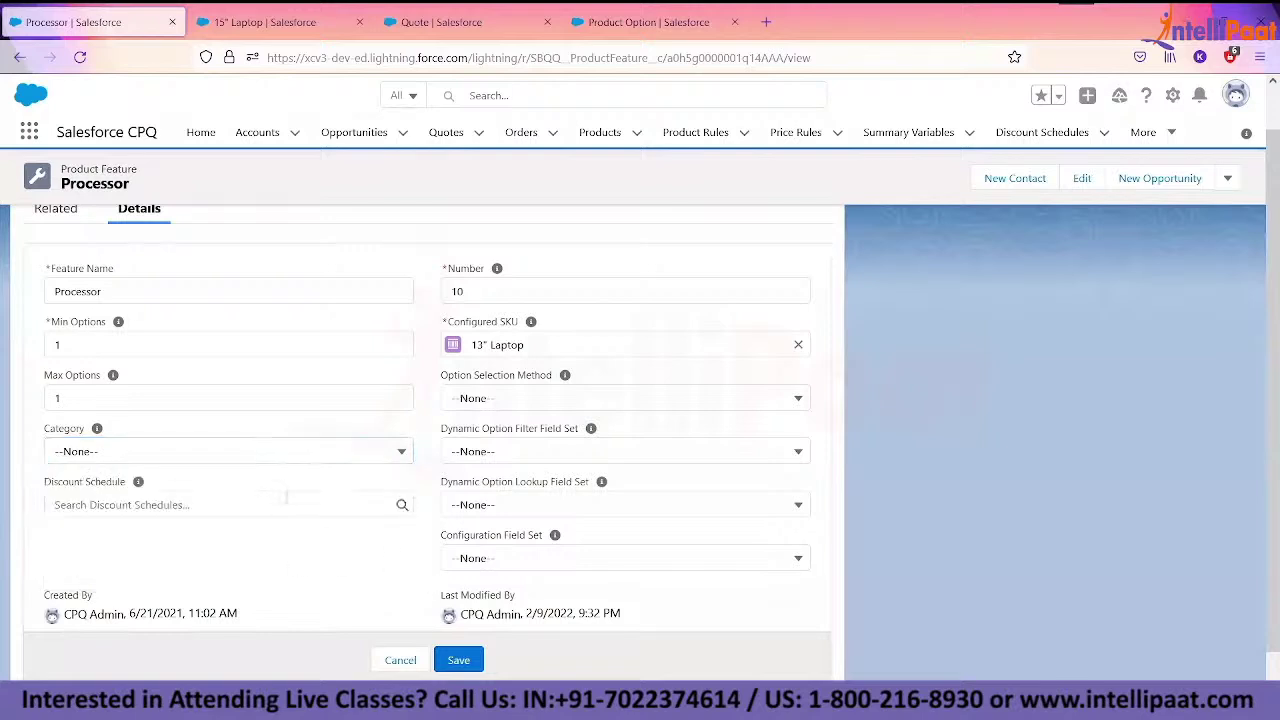
pyautogui.click(120, 444)
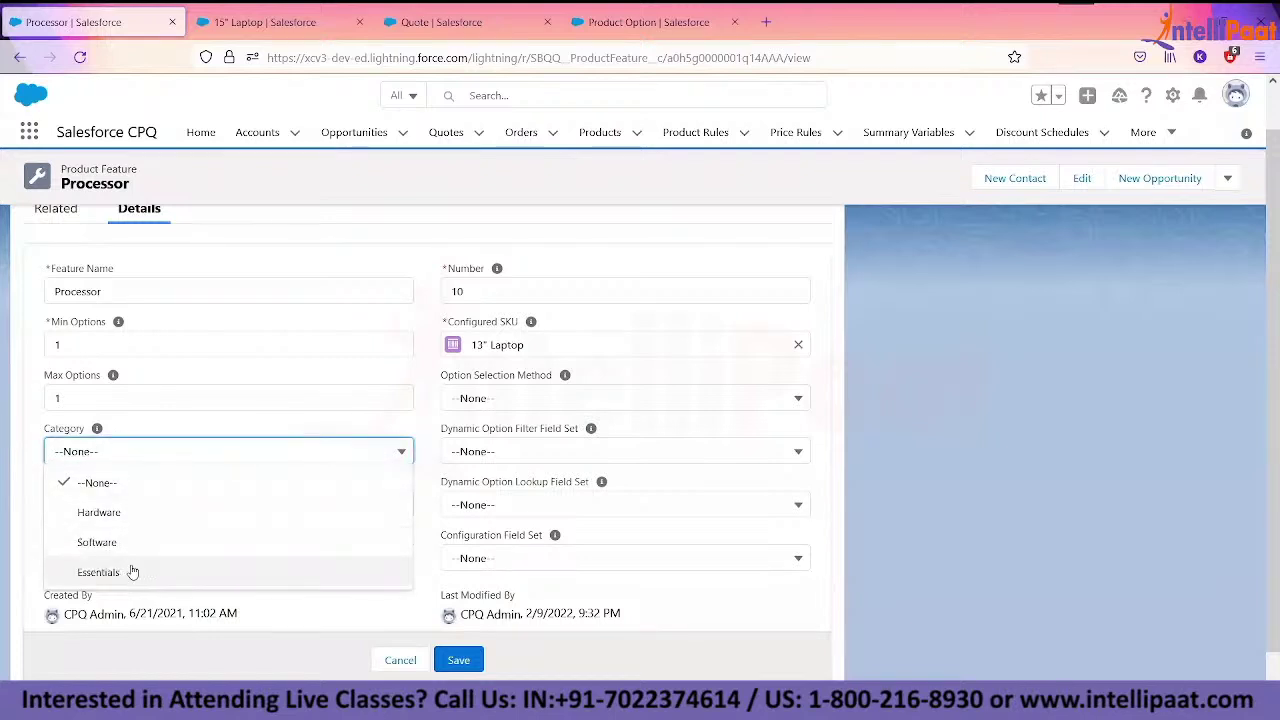
pyautogui.click(98, 572)
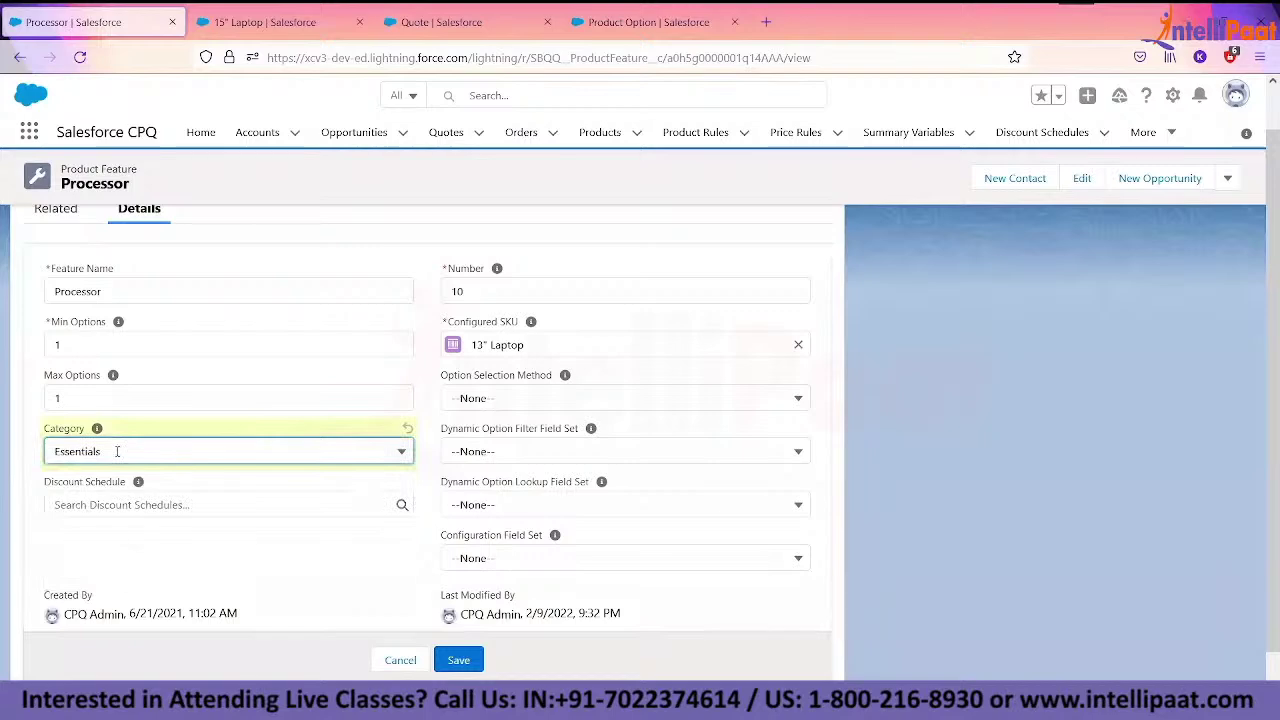
pyautogui.scroll(1, 117, 449)
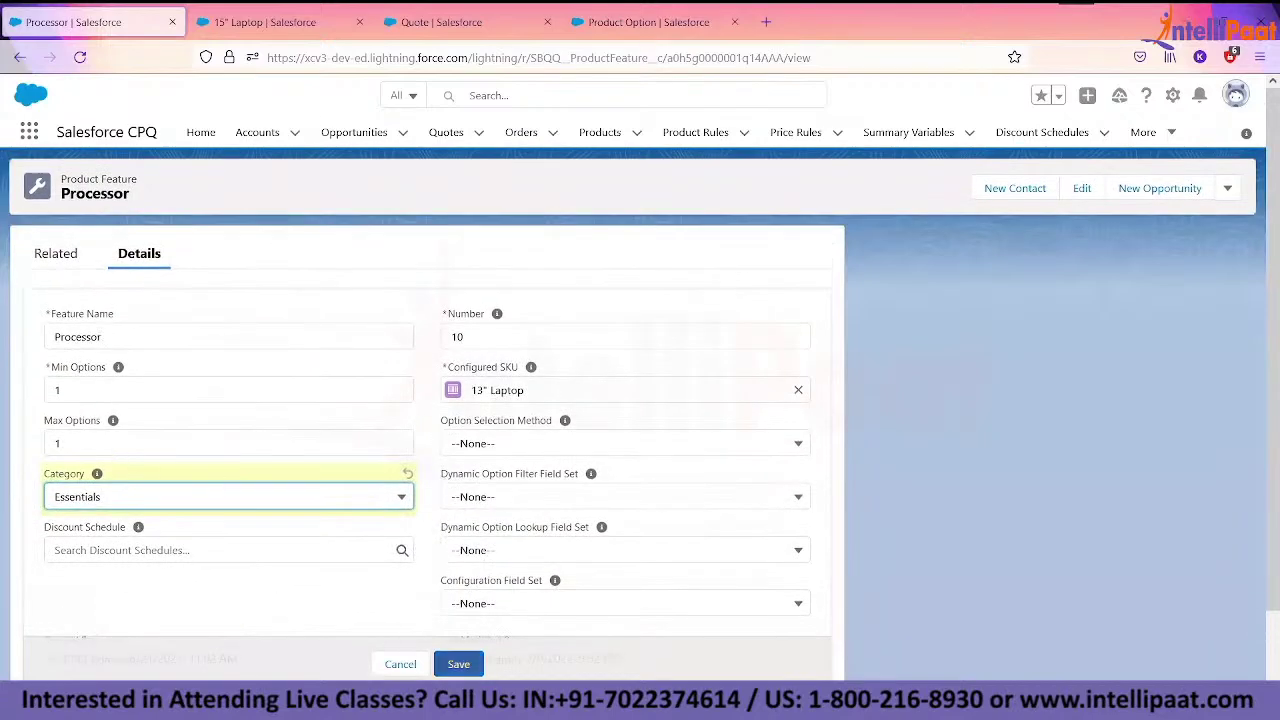
pyautogui.click(452, 664)
# - Set the Category of the 13" Laptop's Memory and Storage features to Essentials and return to the product record
pyautogui.click(473, 360)
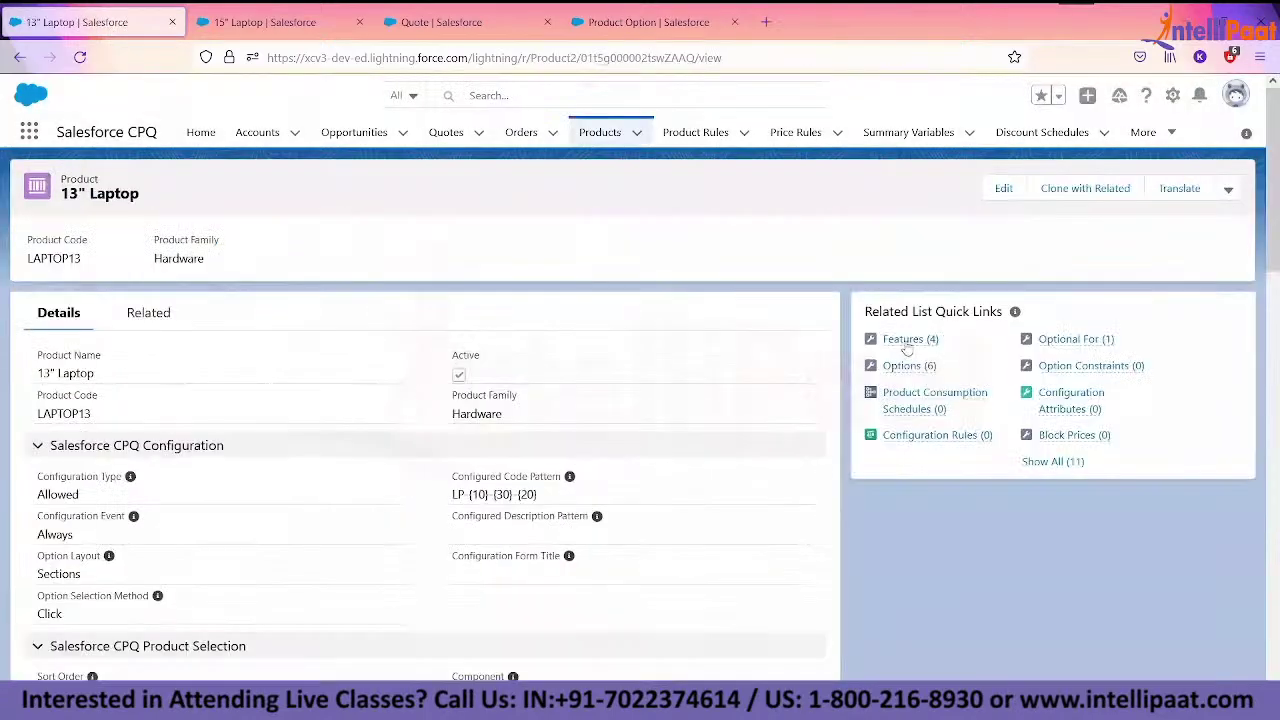
pyautogui.click(903, 342)
pyautogui.click(112, 306)
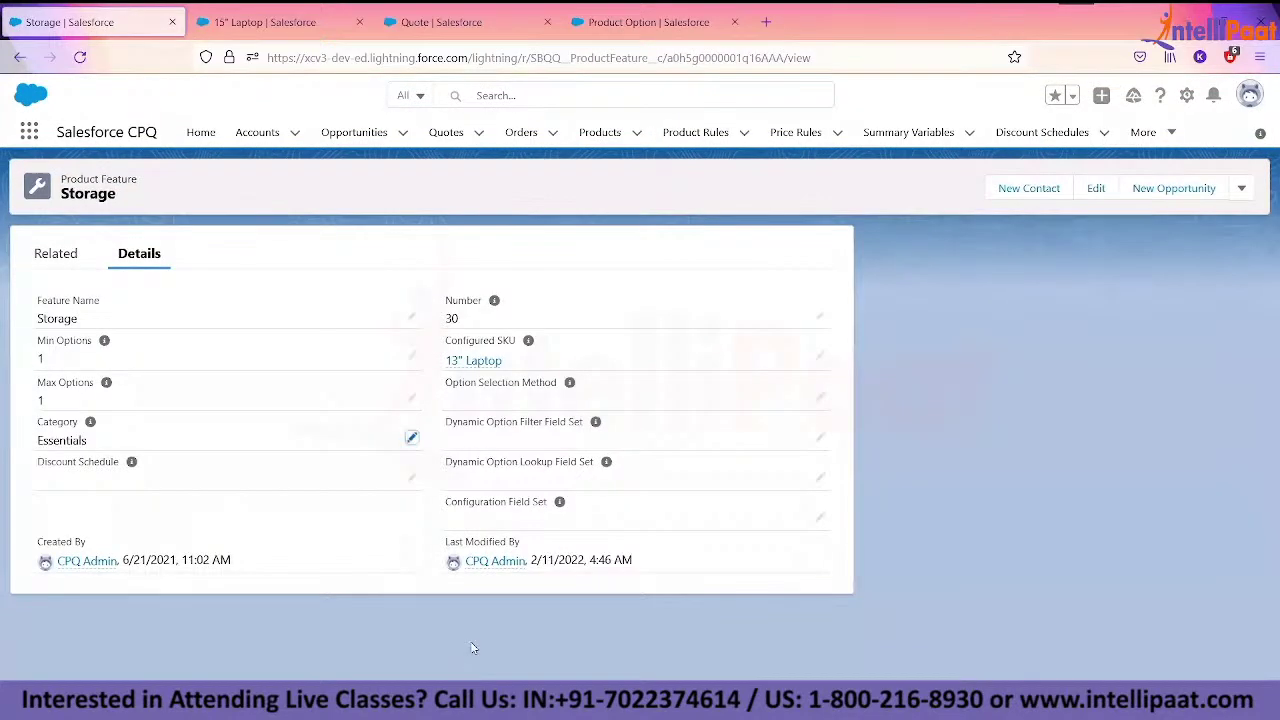
pyautogui.click(476, 362)
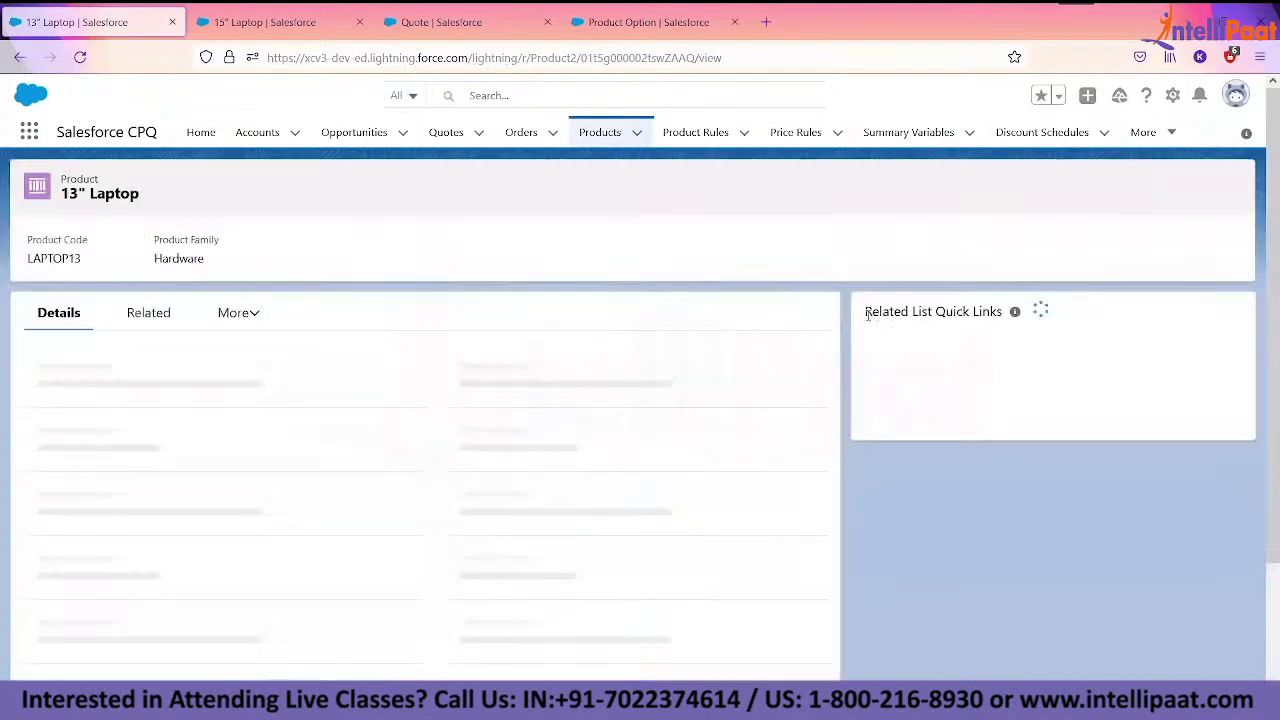
pyautogui.moveTo(897, 341)
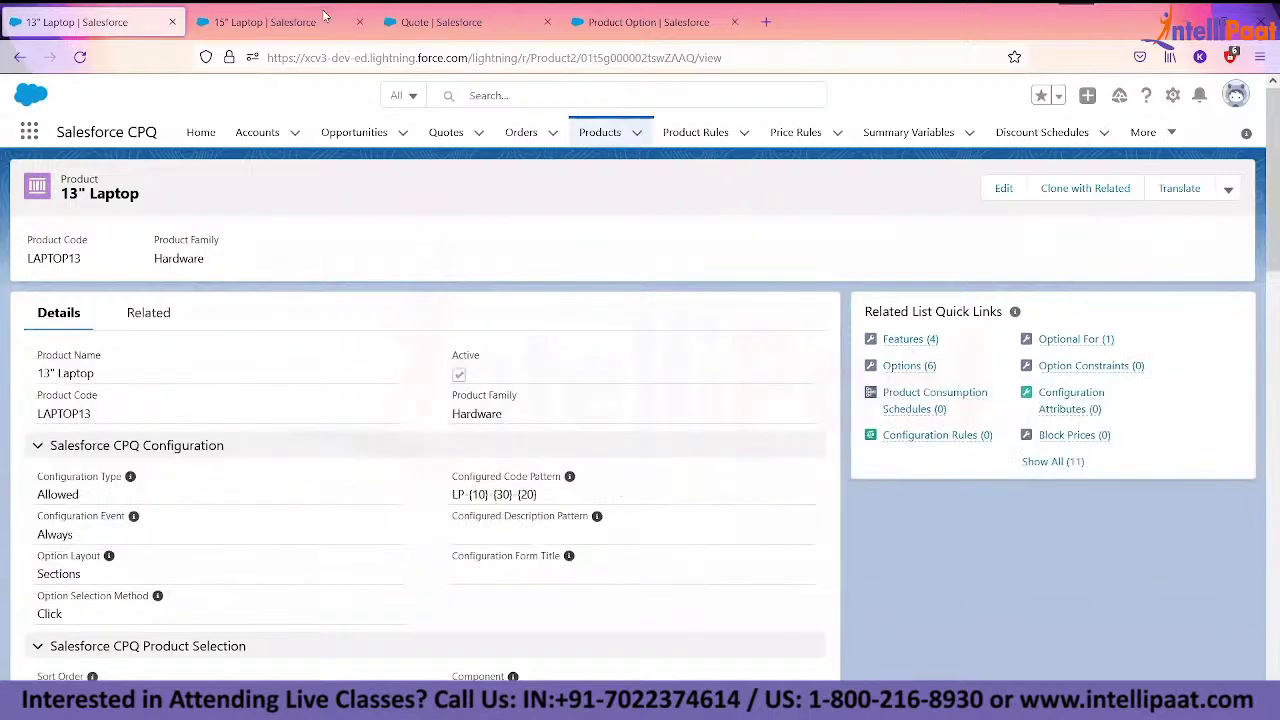
# - Cancel the quote's current 13" Laptop configuration, reopen it and examine how the features are grouped under the Essentials category
pyautogui.hotkey('ctrl', '3')
pyautogui.click(1185, 189)
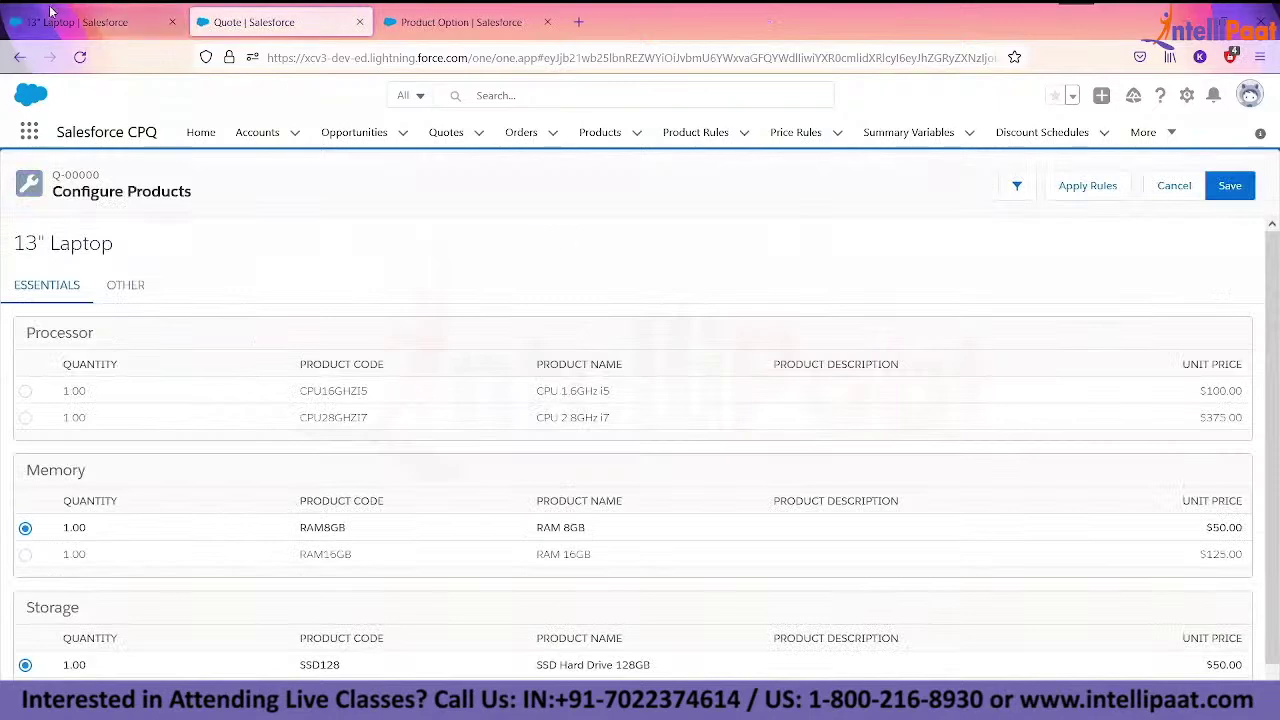
pyautogui.click(52, 14)
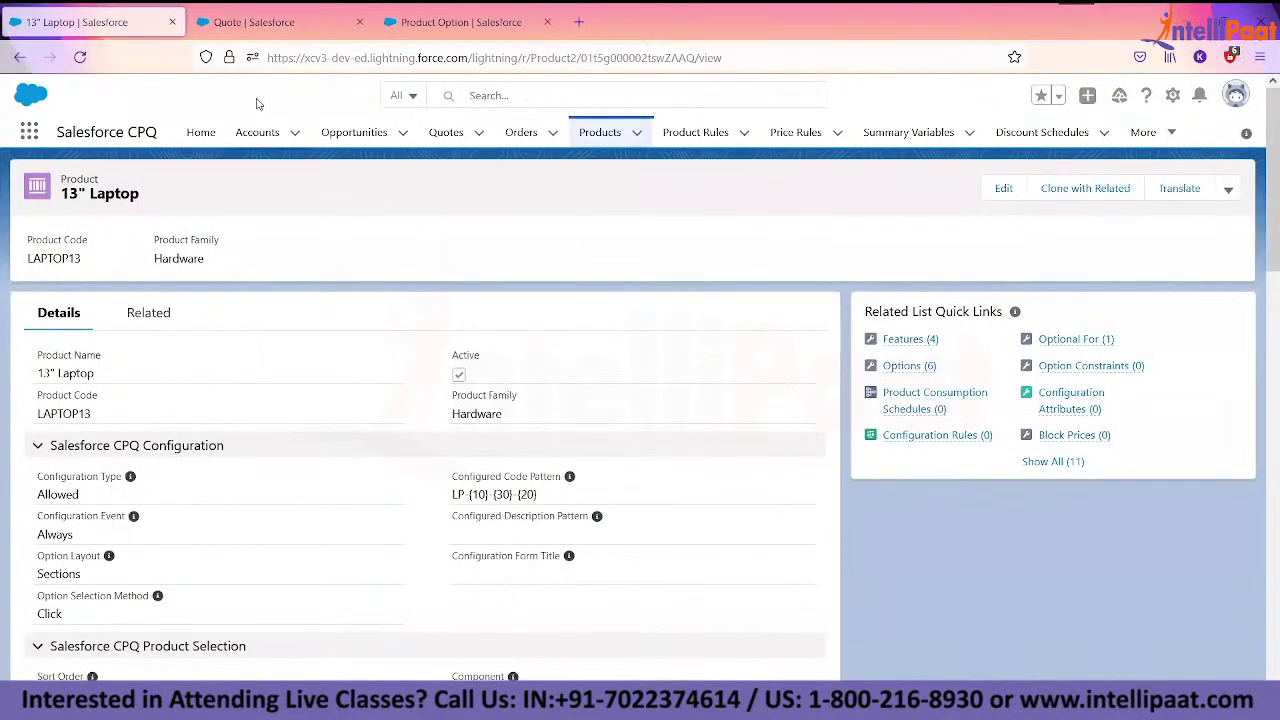
pyautogui.click(300, 16)
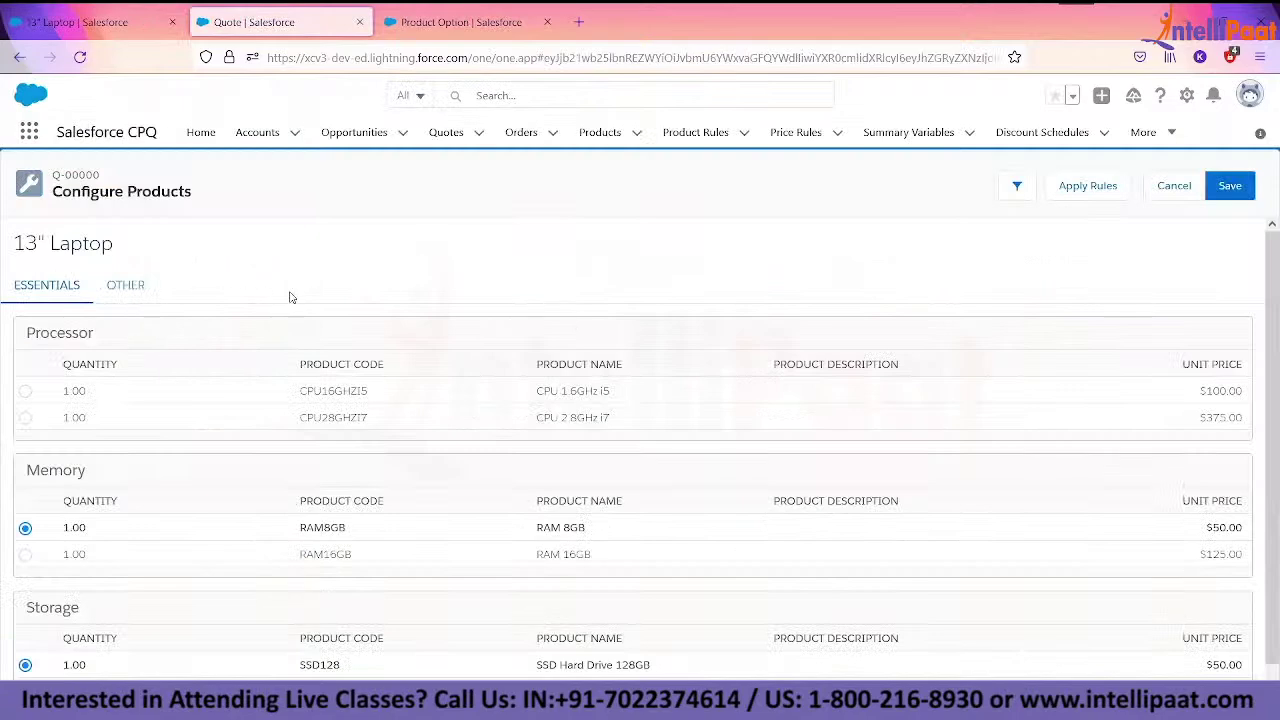
pyautogui.scroll(-1, 290, 297)
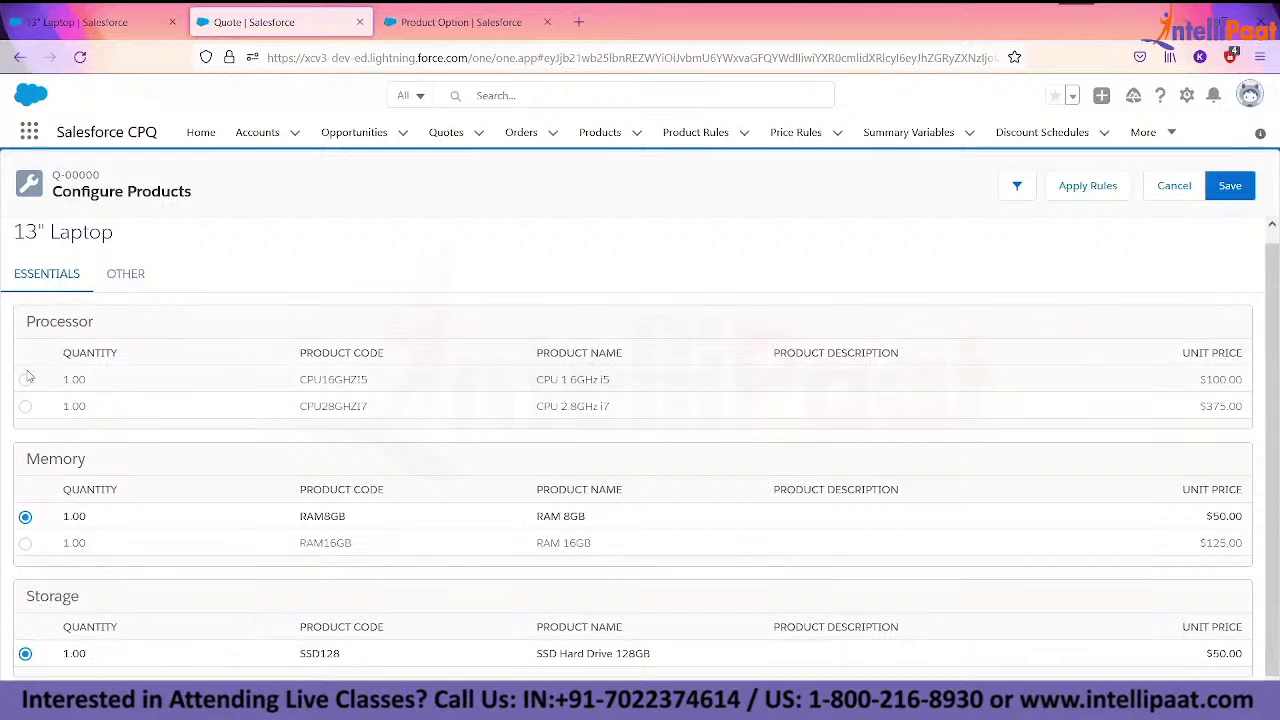
# - Examine the Other and Essentials categories in the quote's 13" Laptop configuration and check the configuration settings on its product record
pyautogui.click(136, 278)
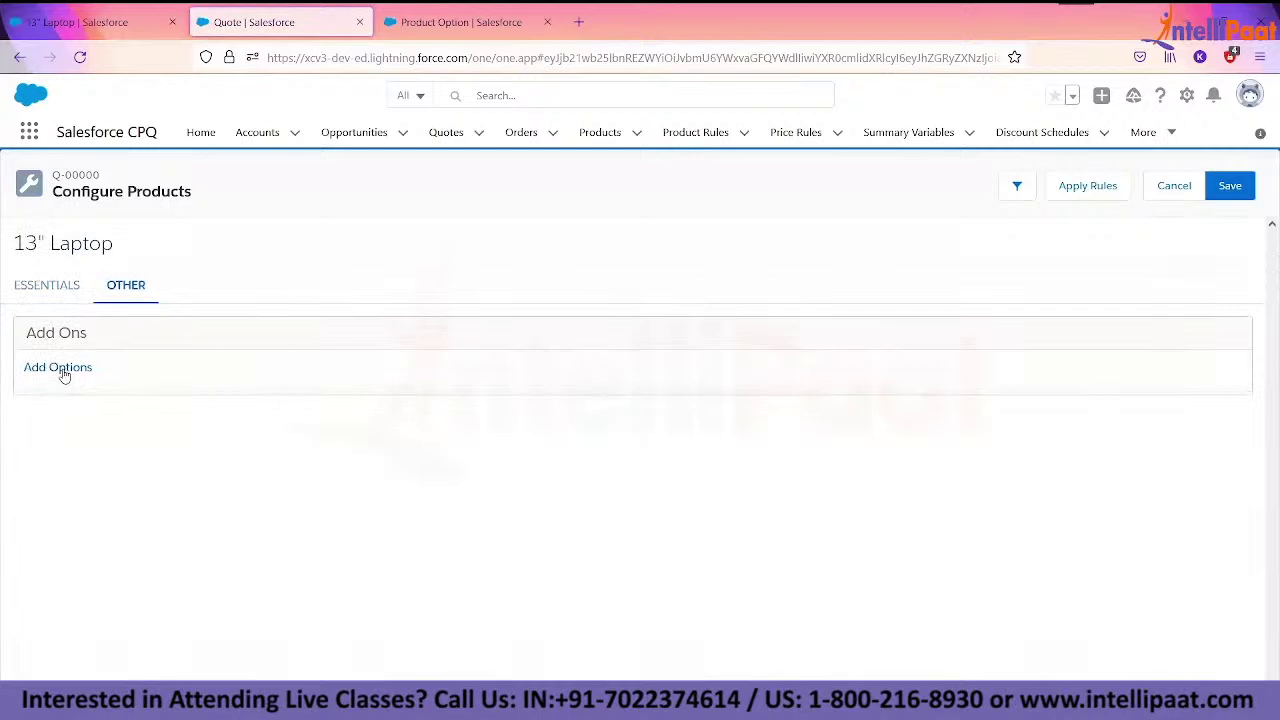
pyautogui.click(66, 287)
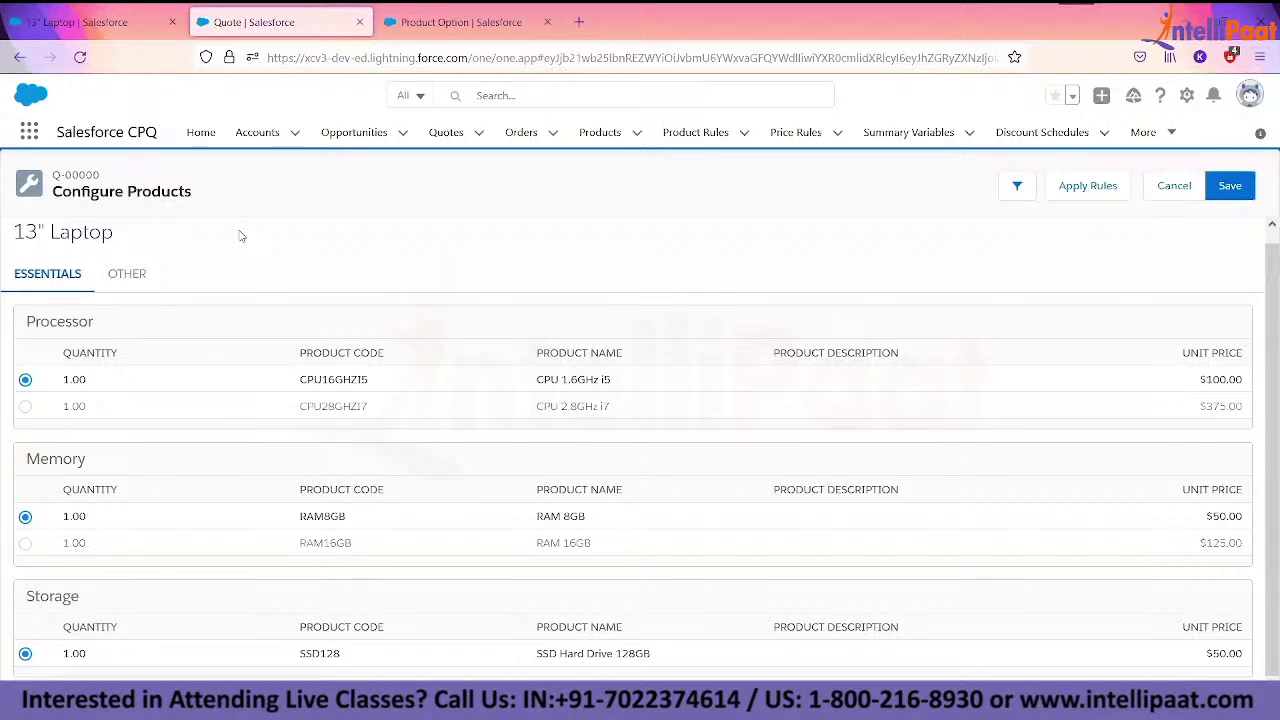
pyautogui.click(125, 30)
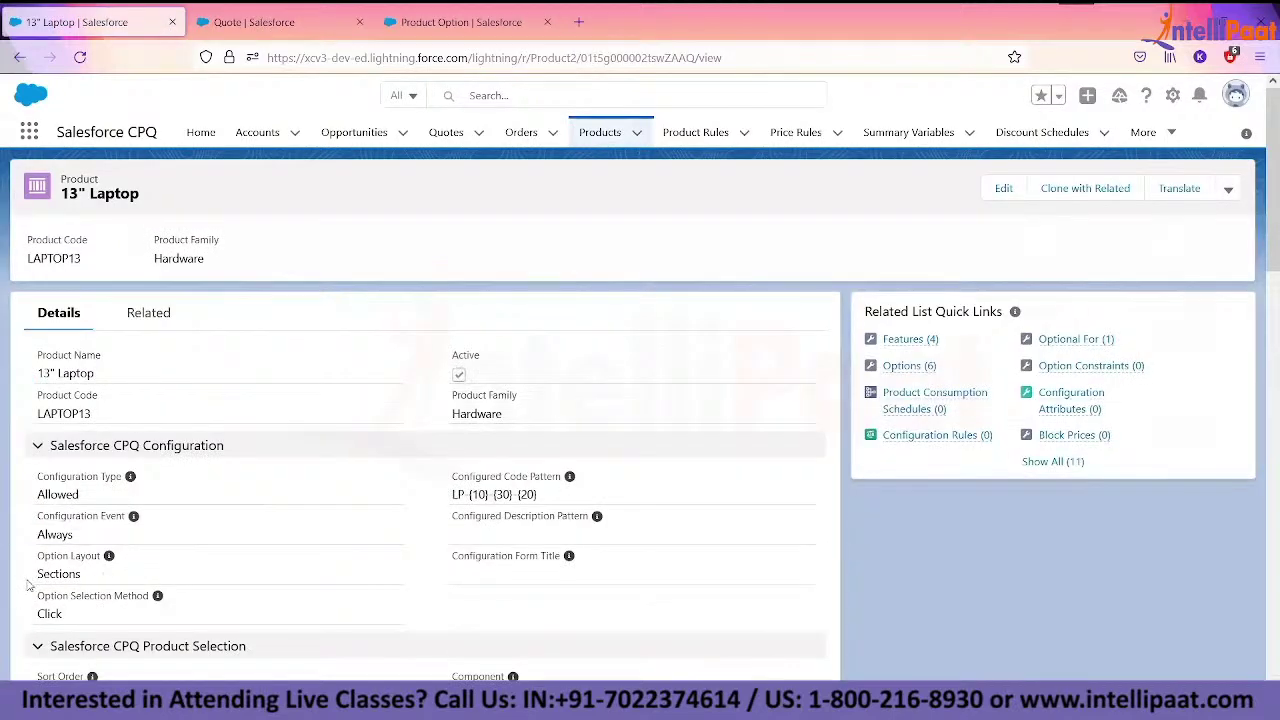
pyautogui.click(267, 31)
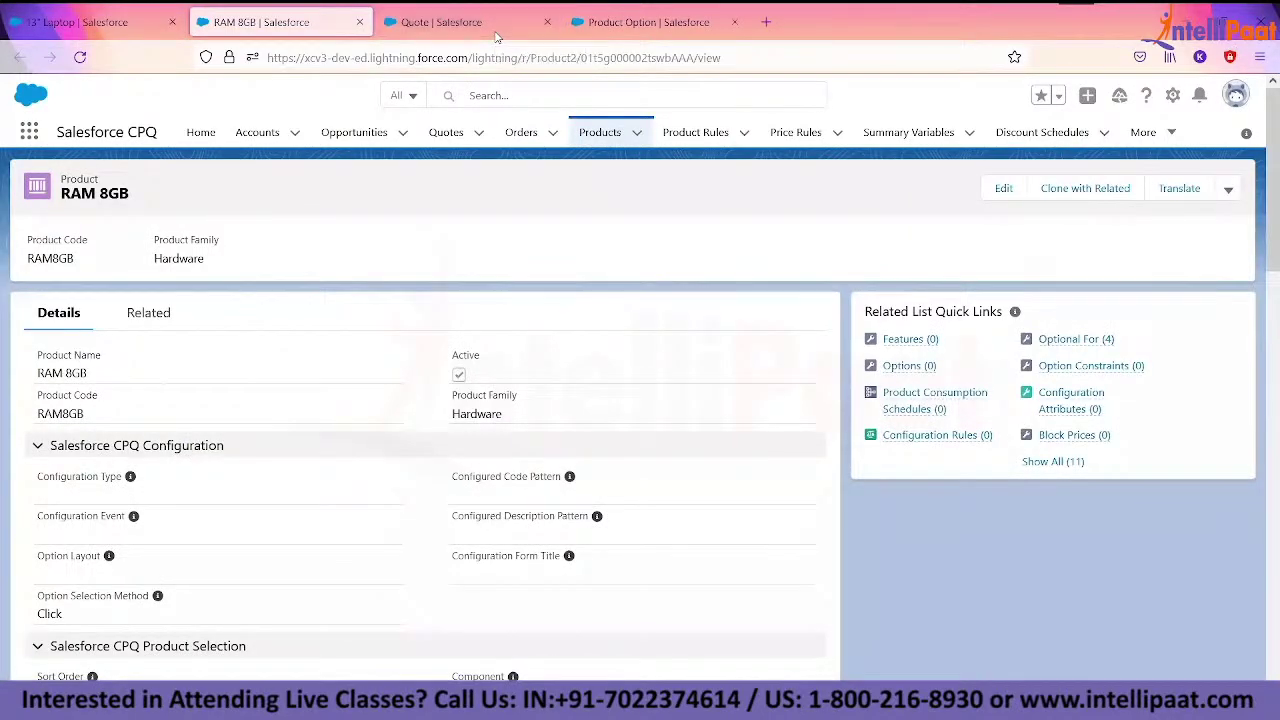
# - Compare the Memory feature's option limits with the quote's configuration and select RAM 16GB in addition to RAM 8GB
pyautogui.click(132, 32)
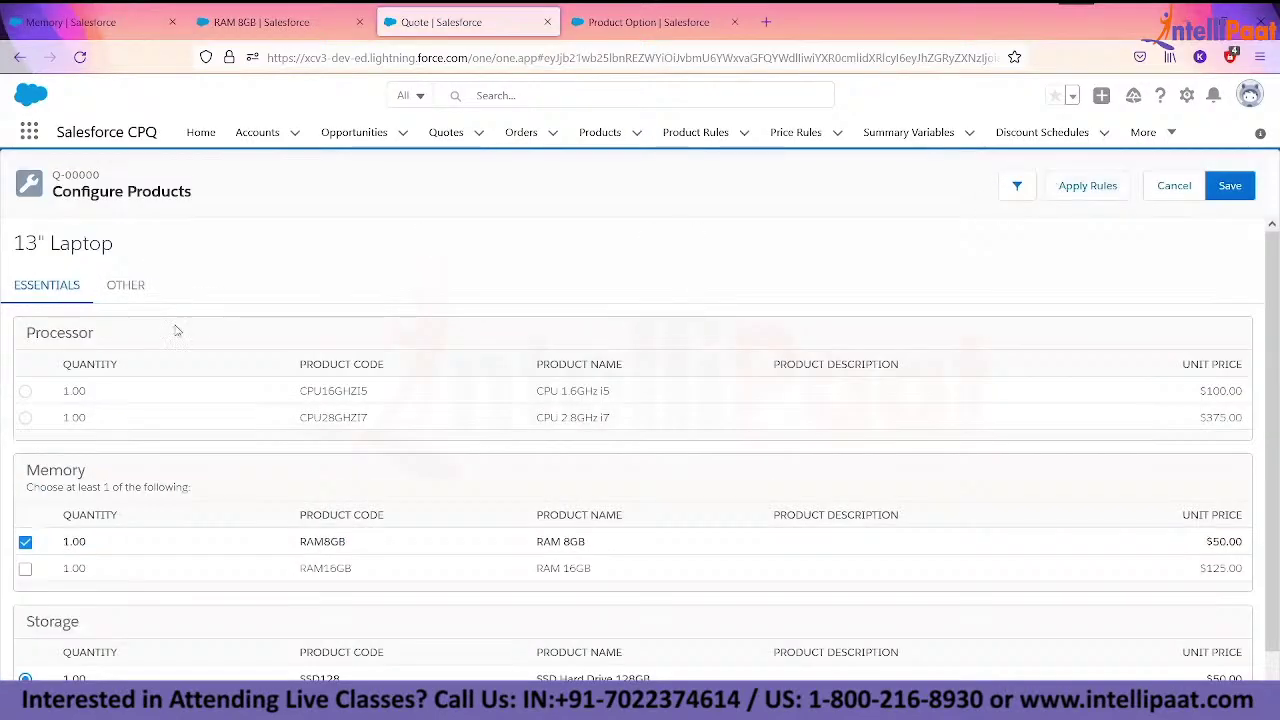
pyautogui.scroll(-1, 166, 337)
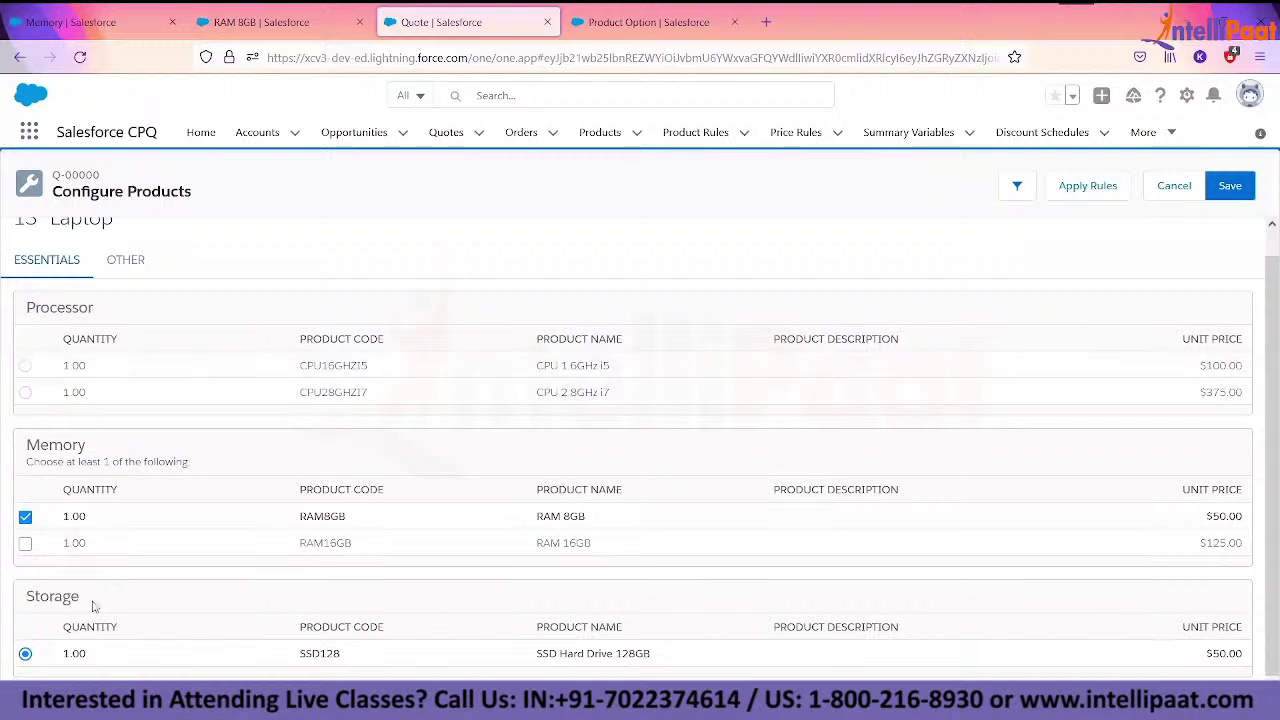
pyautogui.click(113, 14)
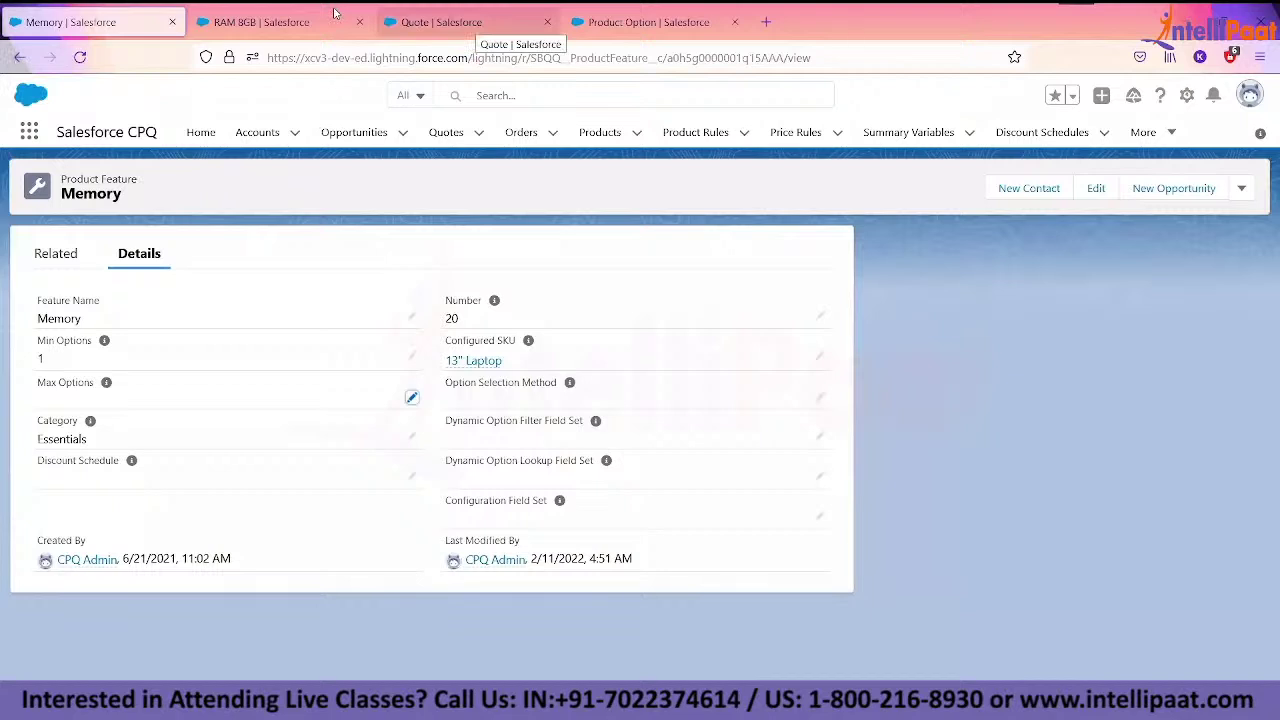
pyautogui.click(400, 21)
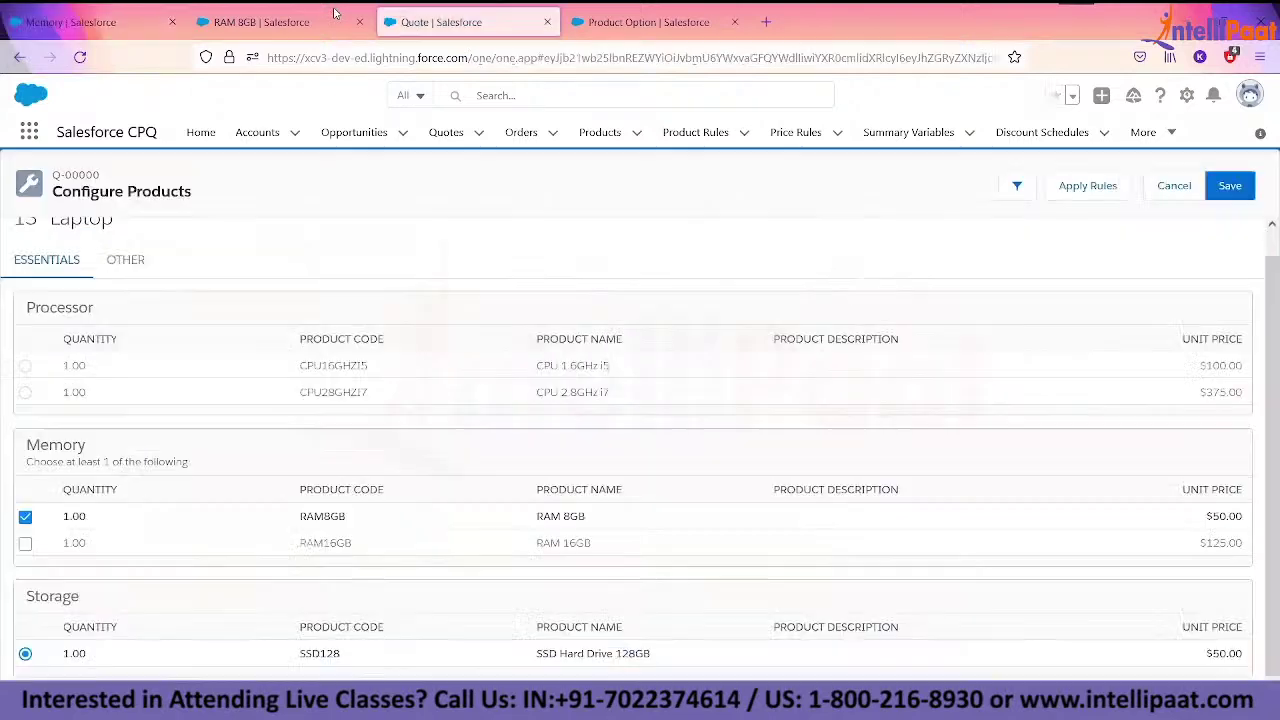
pyautogui.click(25, 543)
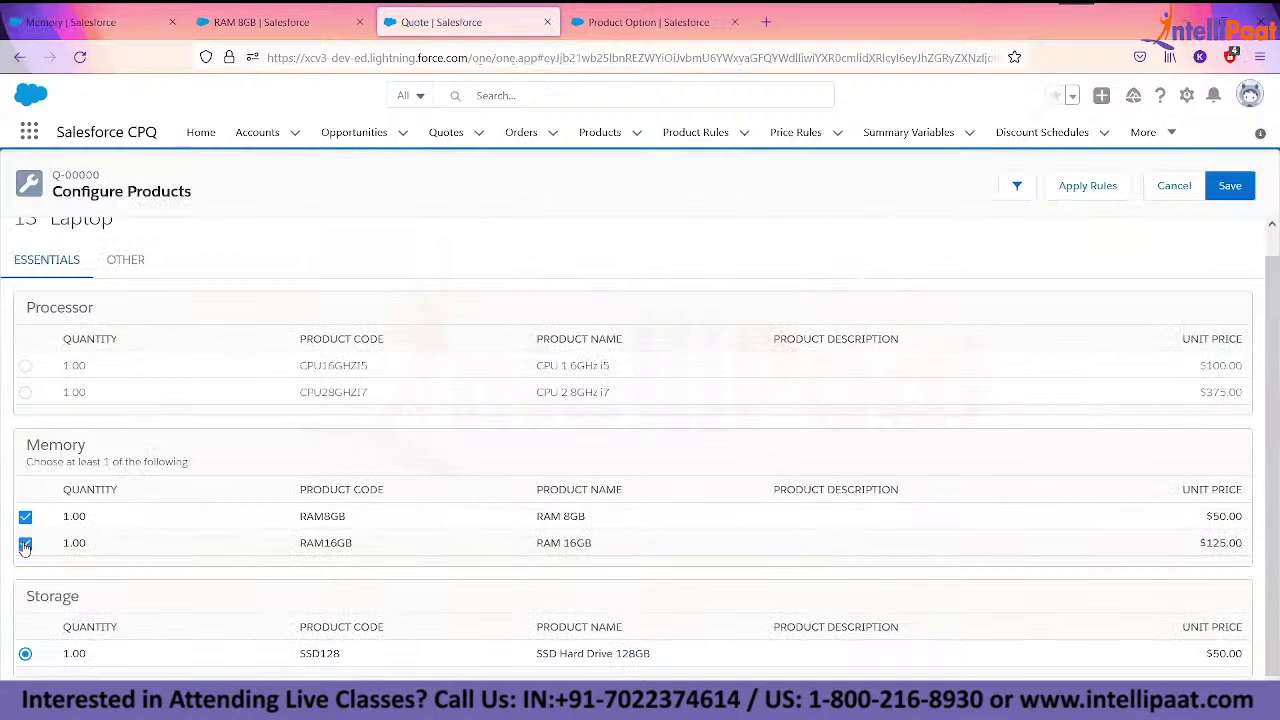
# - Compare the Processor feature's minimum and maximum options with the quote's configuration and return to the 13" Laptop product record
pyautogui.click(70, 21)
pyautogui.click(15, 57)
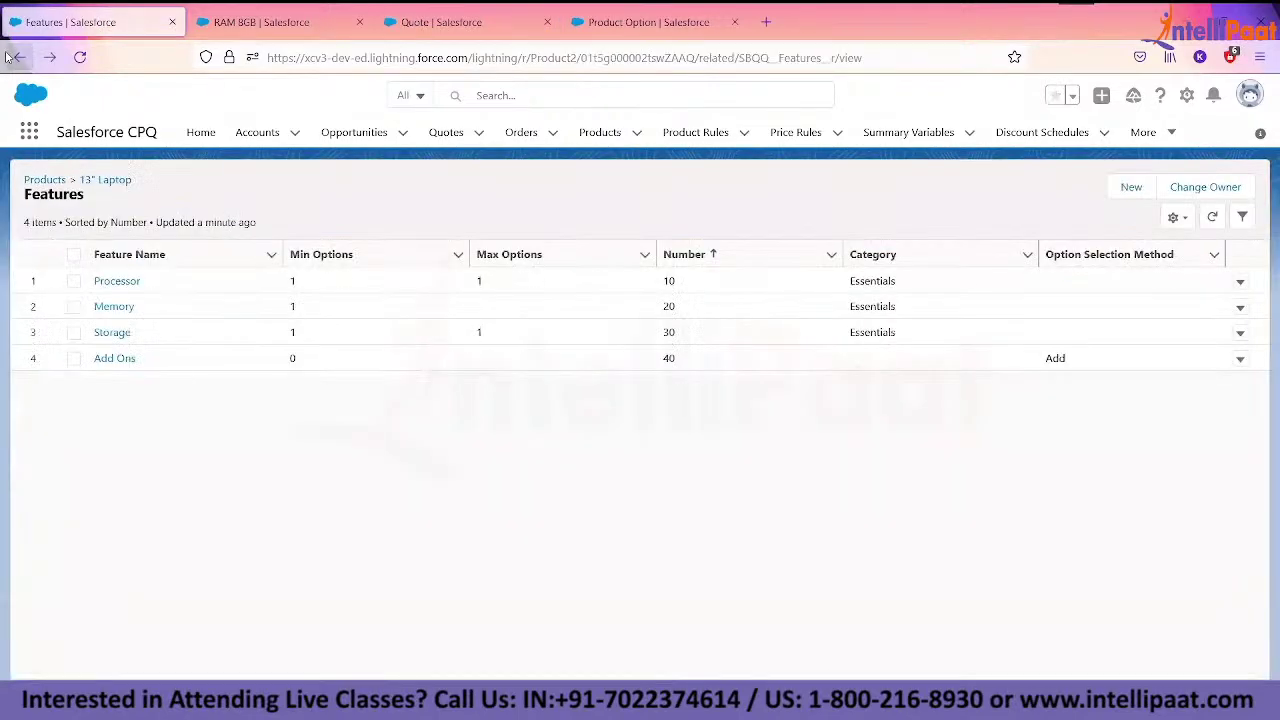
pyautogui.click(115, 281)
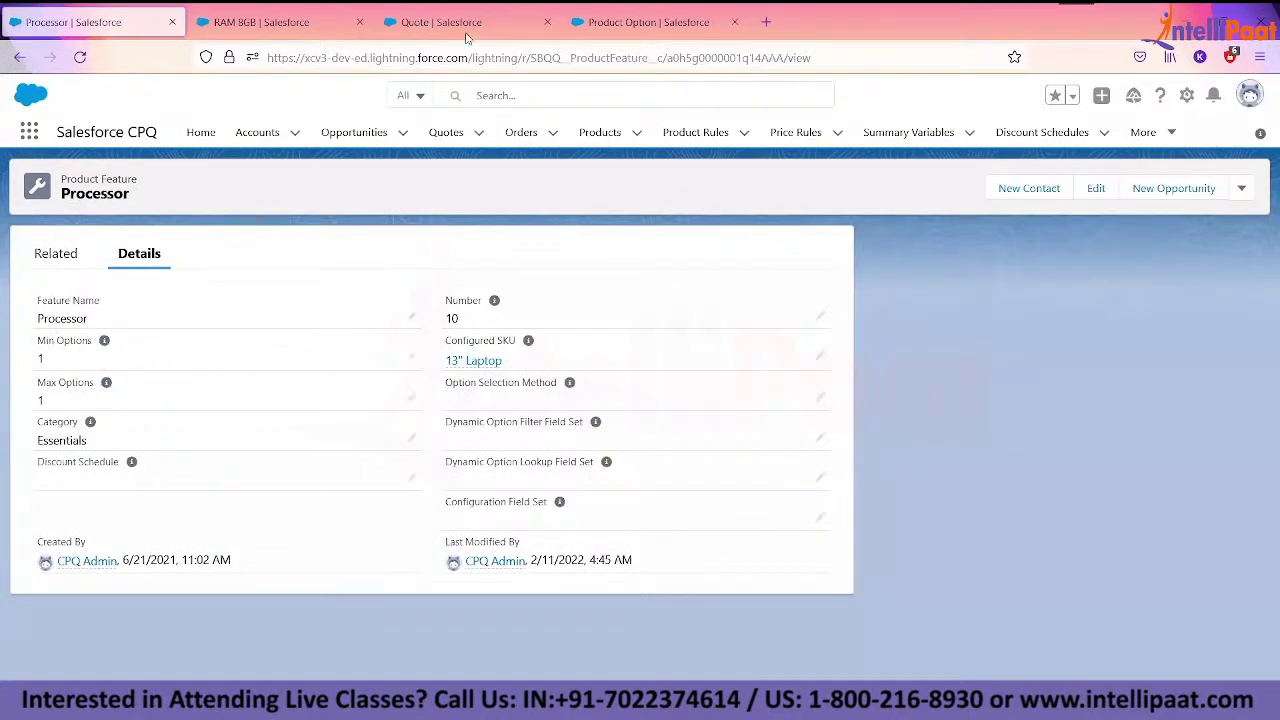
pyautogui.click(558, 30)
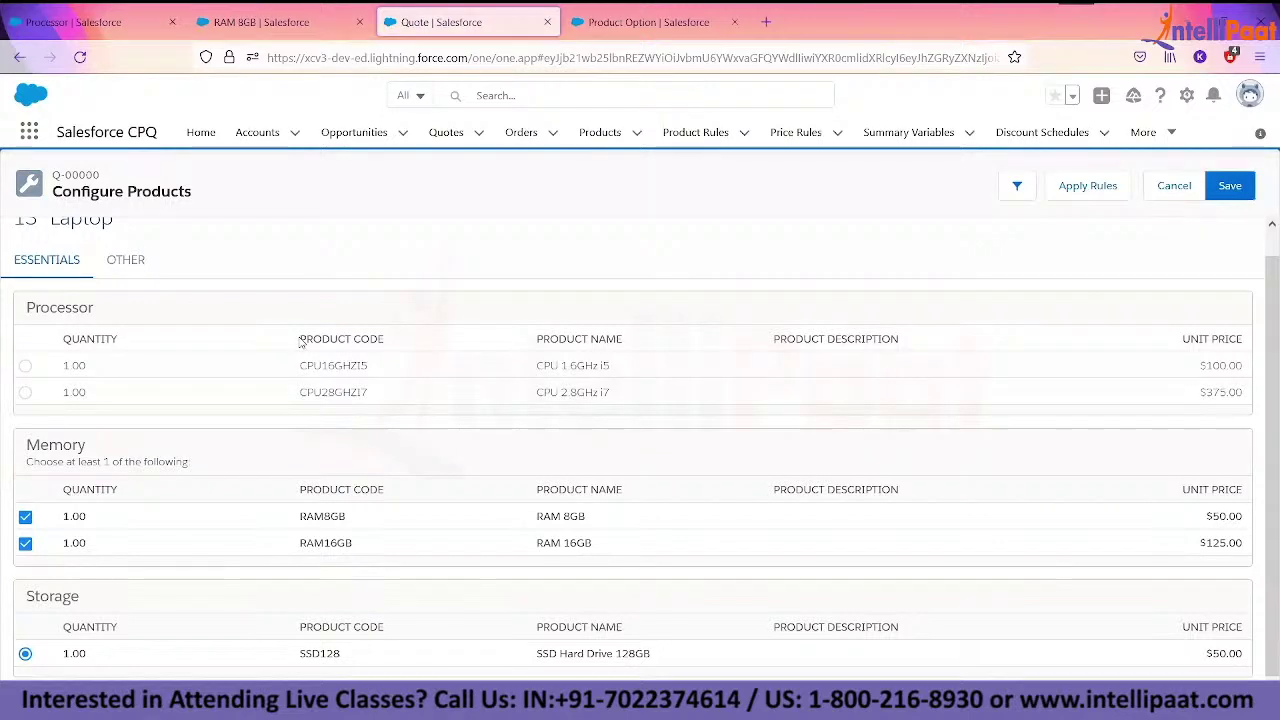
pyautogui.click(82, 24)
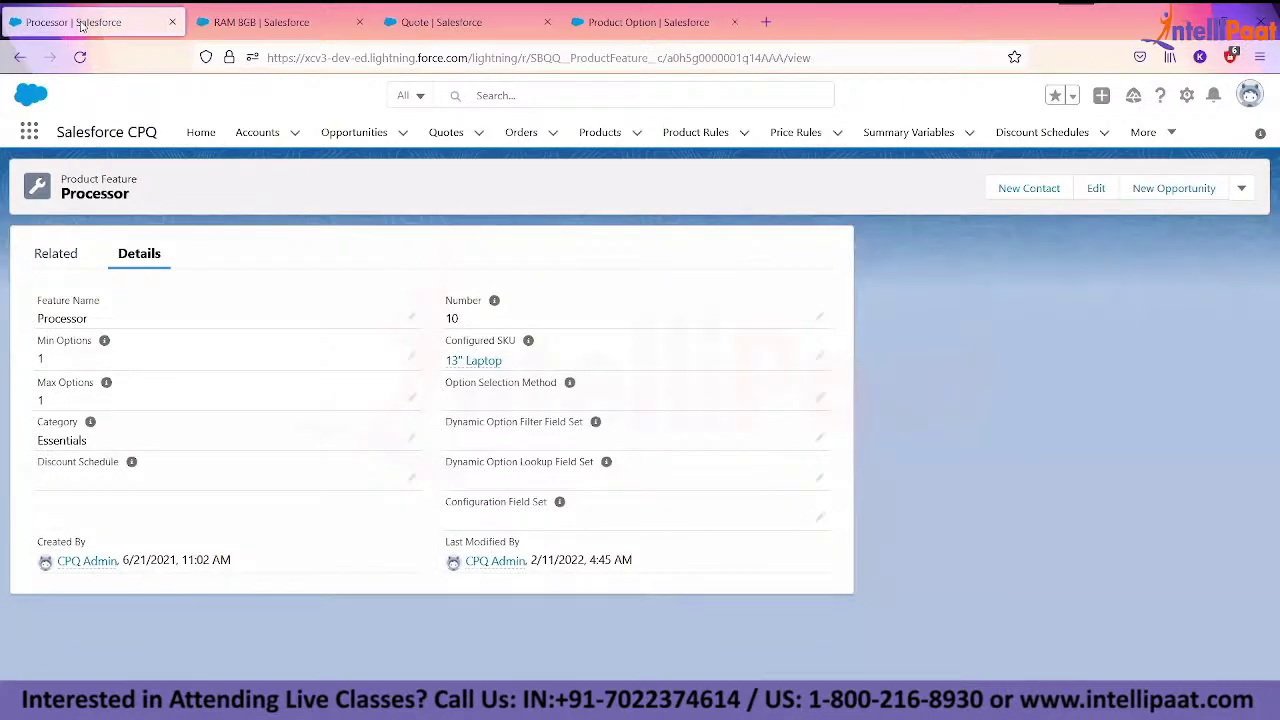
pyautogui.click(461, 360)
pyautogui.scroll(-2, 180, 460)
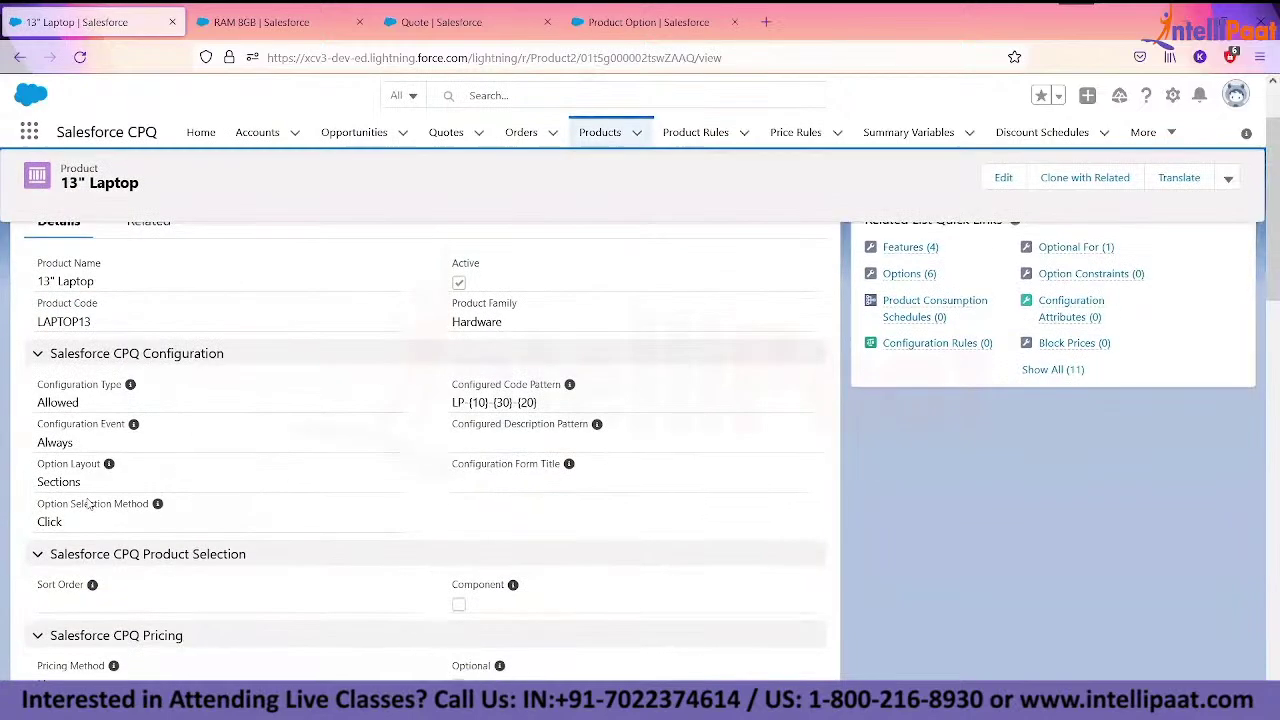
pyautogui.moveTo(906, 250)
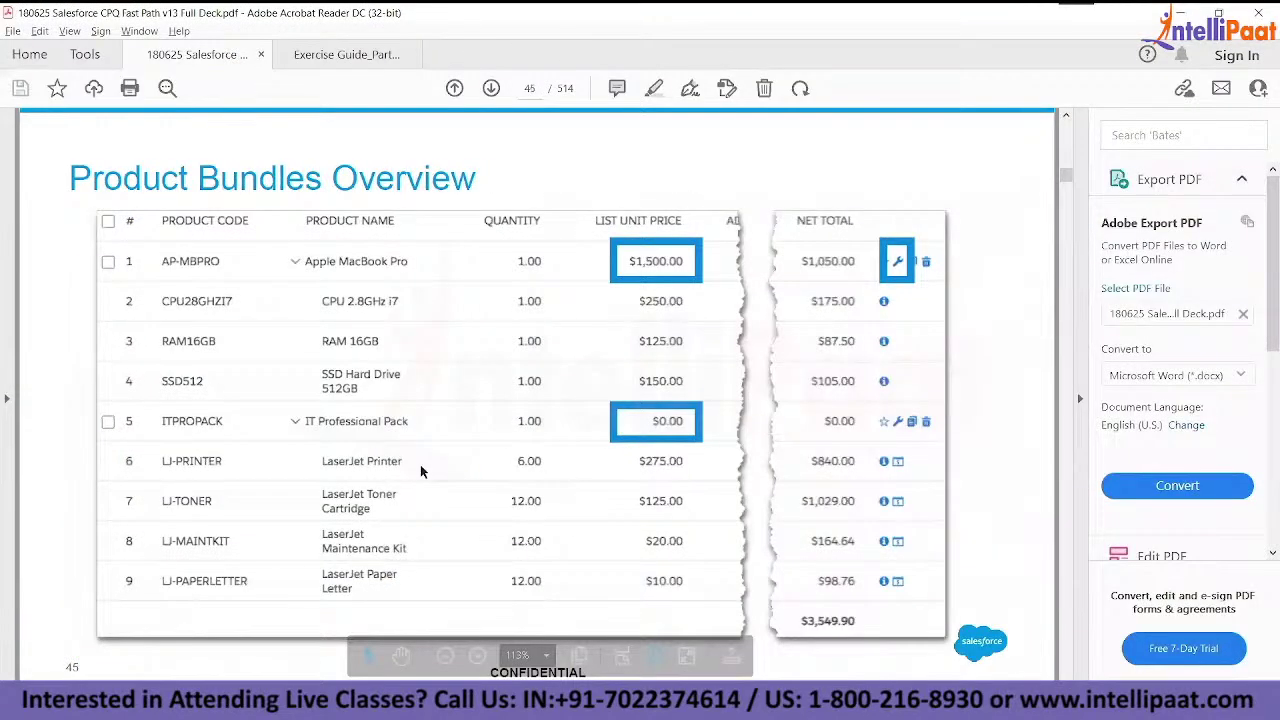
# - Read the Configuration Event Variations slides in the Salesforce CPQ Fast Path deck in Adobe Acrobat Reader
pyautogui.scroll(-1, 420, 466)
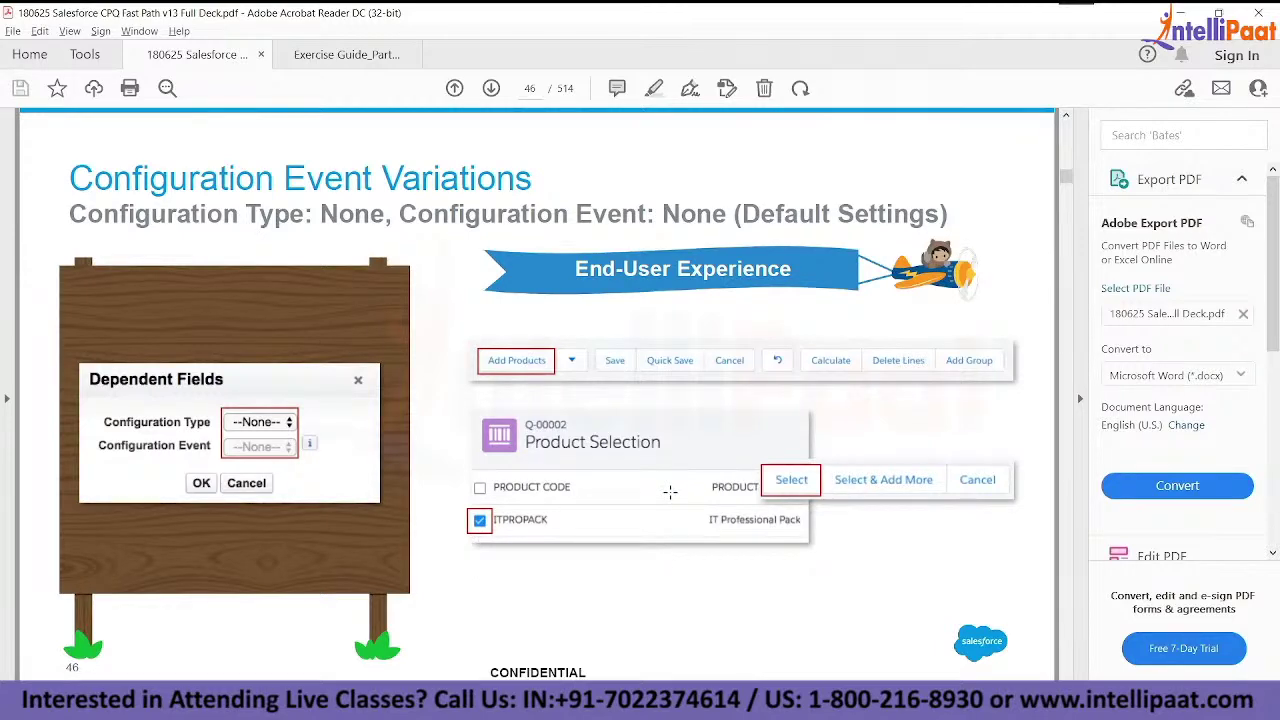
pyautogui.scroll(-1, 670, 491)
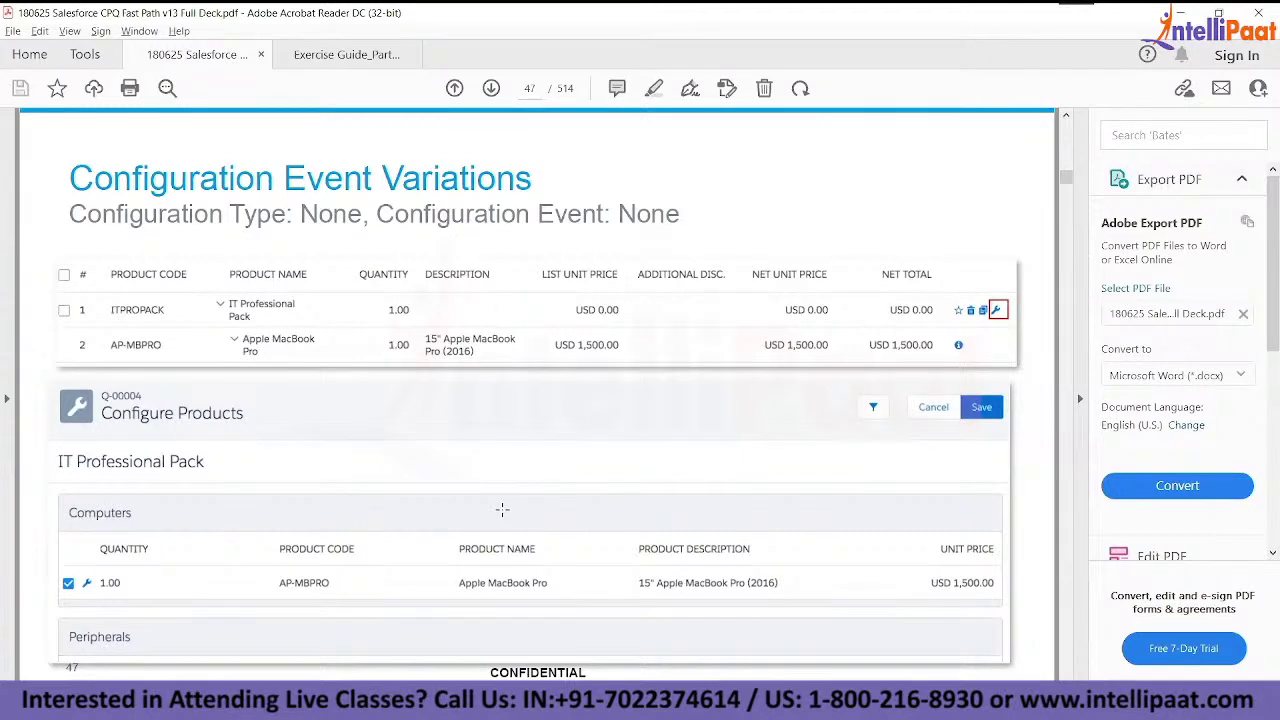
pyautogui.scroll(-1, 502, 510)
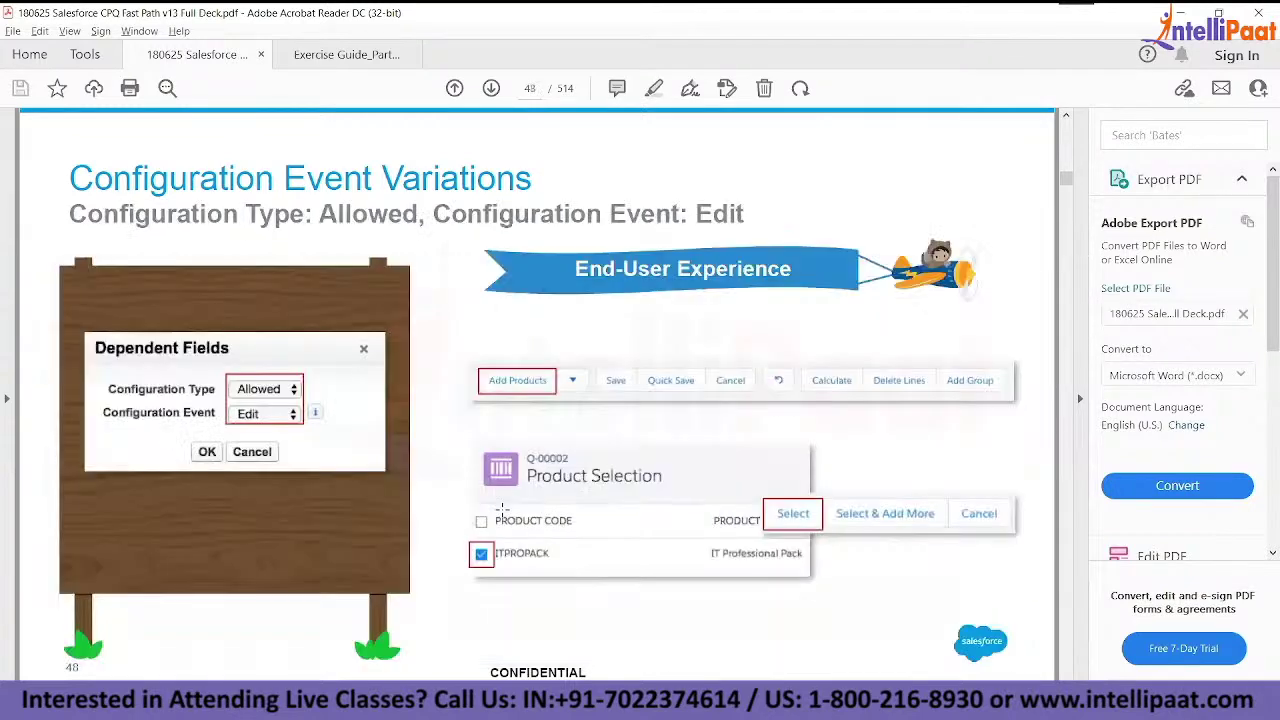
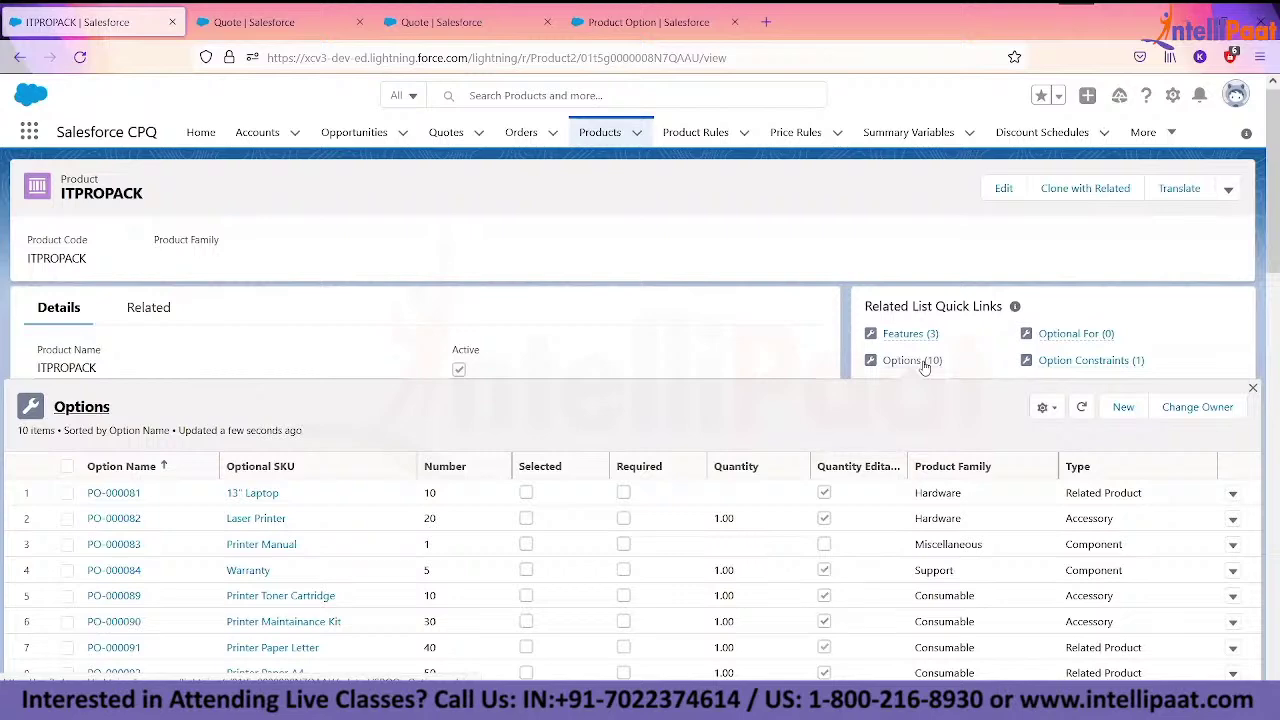
# - Examine ITPROPACK's options list, check the 13" Laptop option's own options, and return to the ITPROPACK options list
pyautogui.click(923, 364)
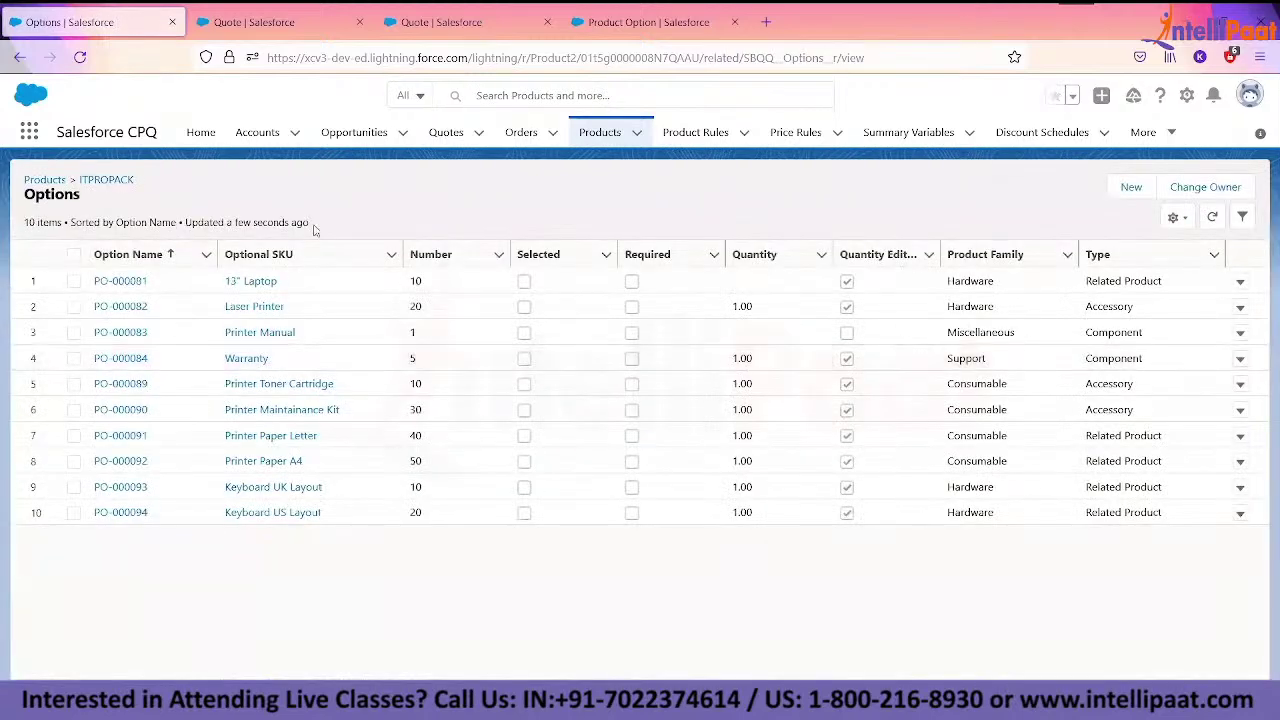
pyautogui.click(256, 282)
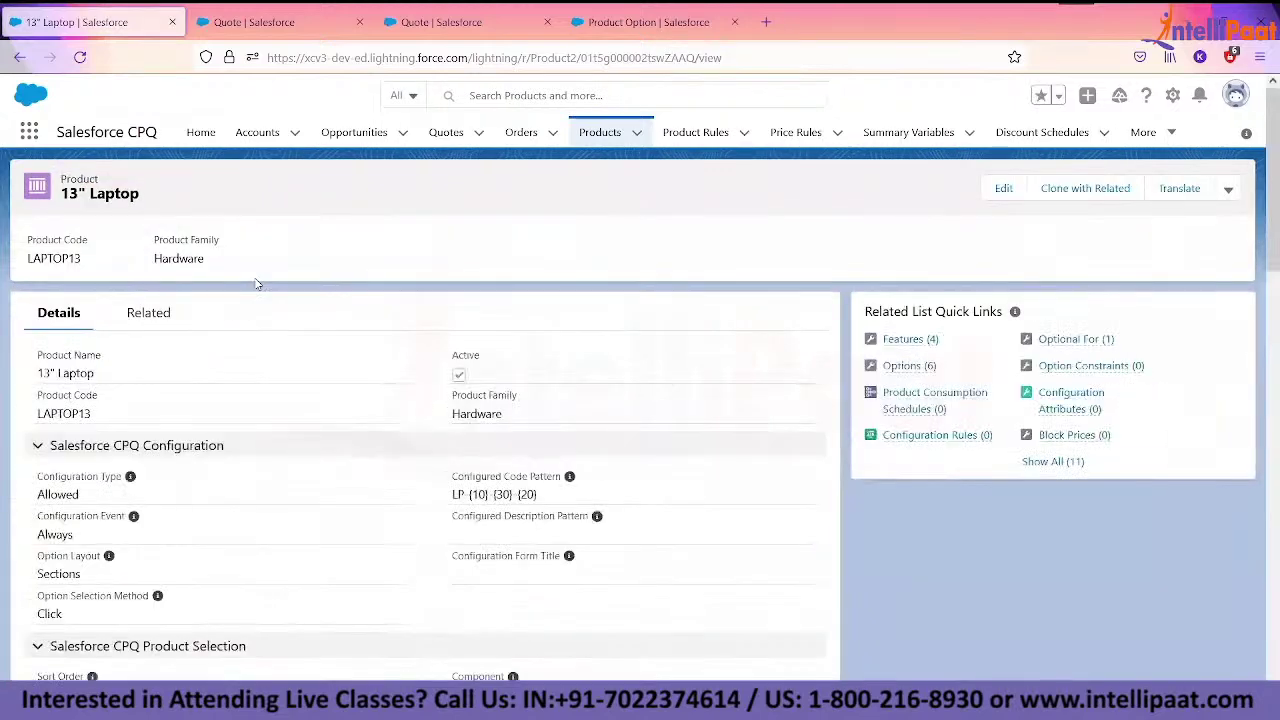
pyautogui.moveTo(922, 368)
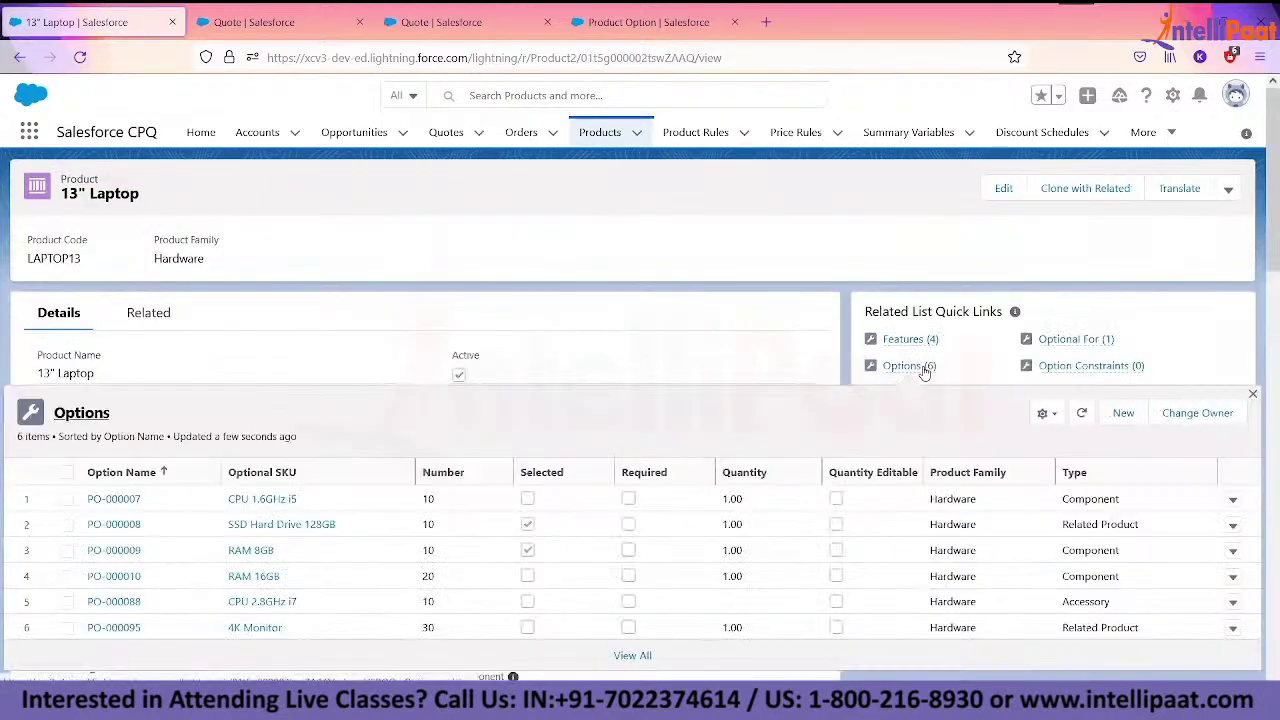
pyautogui.click(19, 57)
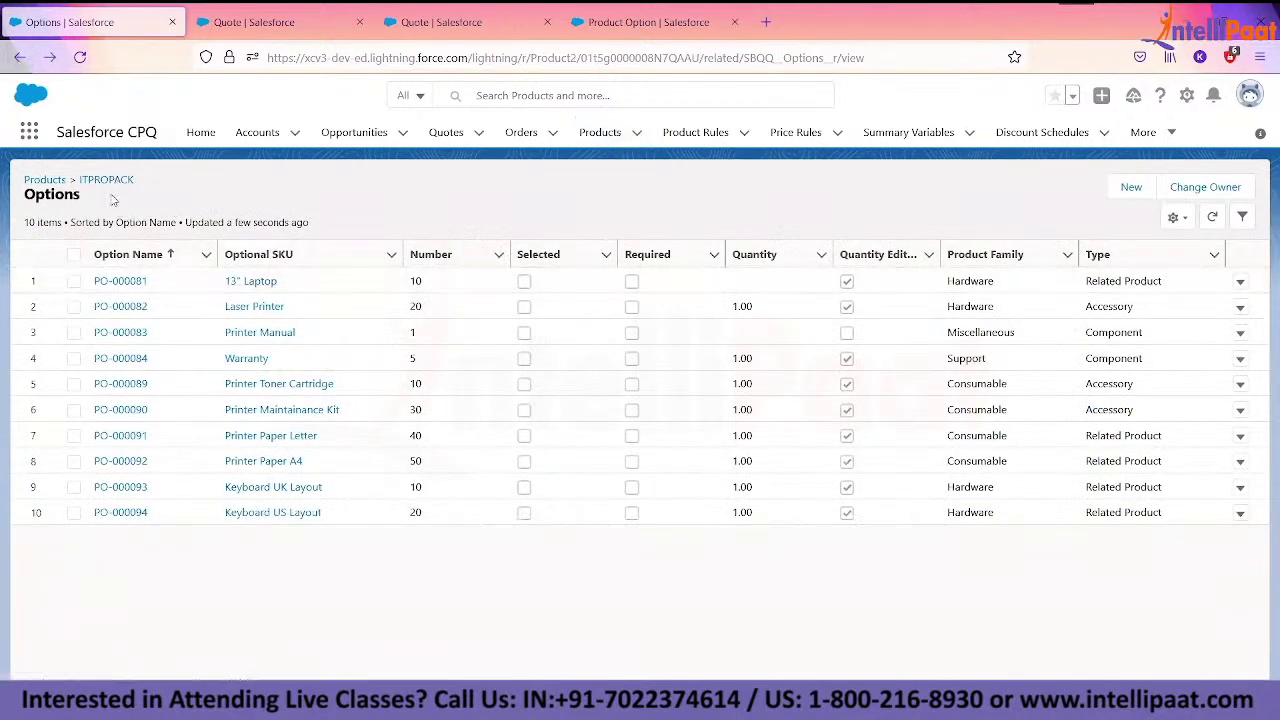
# - Delete the 13" Laptop bundle line from quote Q-00000
pyautogui.click(253, 22)
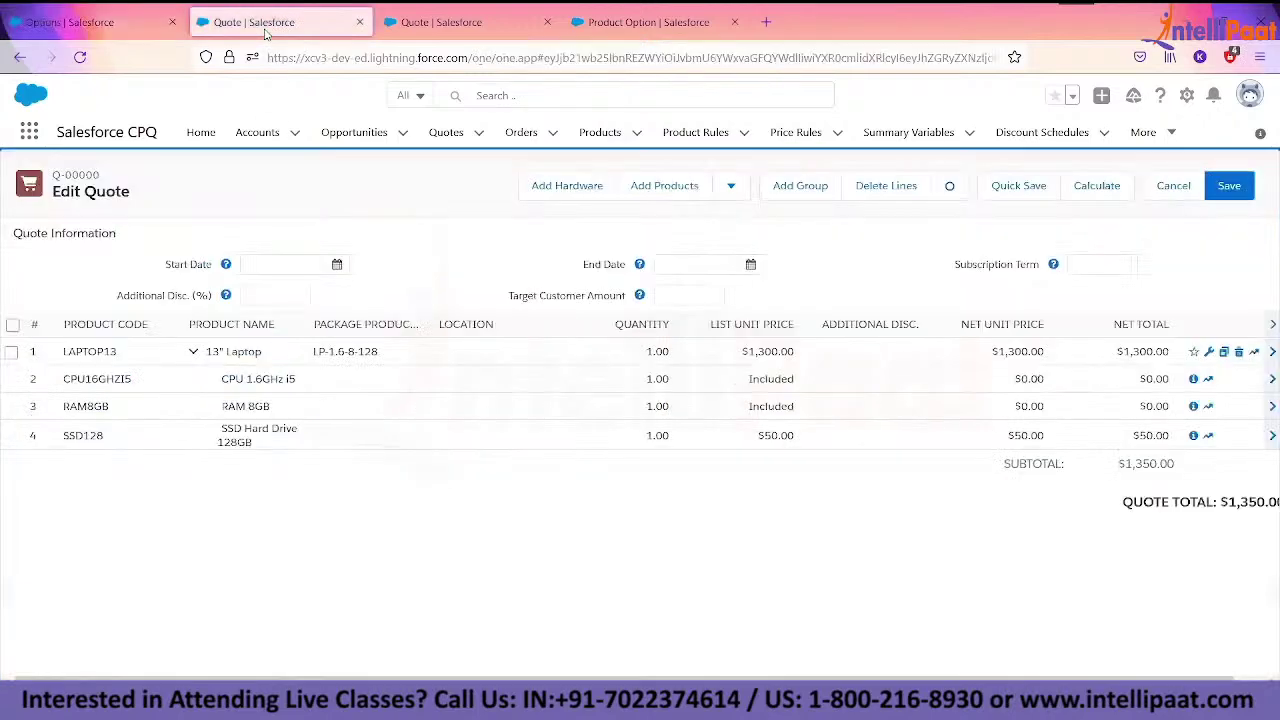
pyautogui.click(11, 351)
pyautogui.click(868, 186)
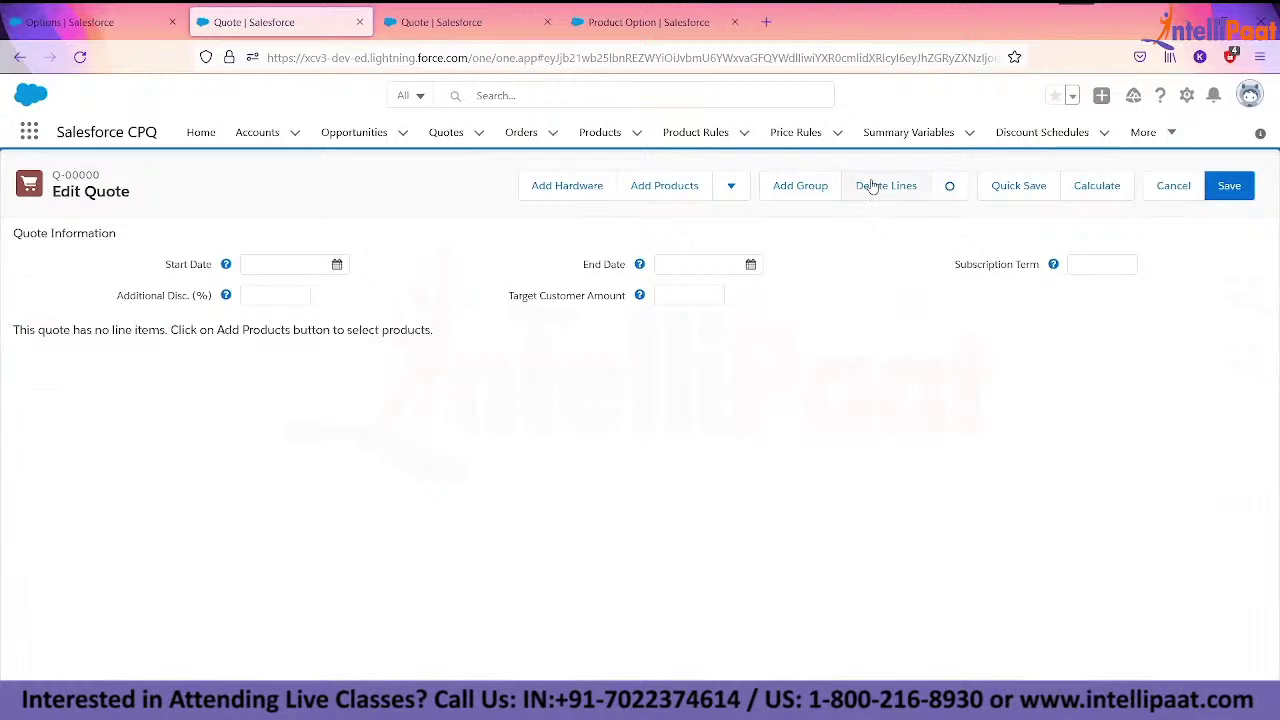
# - Search the products for ITPRO, add ITPROPACK to the quote and look through its option groups
pyautogui.click(652, 188)
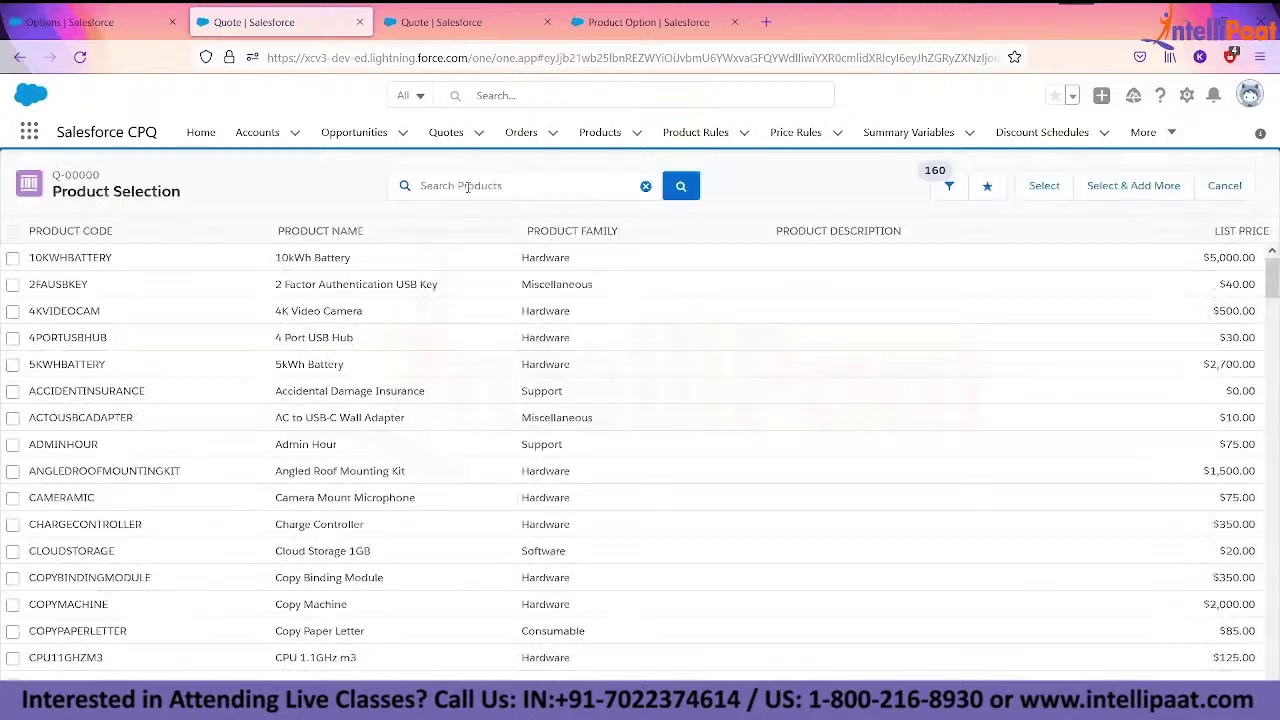
pyautogui.write('ITPRO')
pyautogui.click(449, 215)
pyautogui.press('Return')
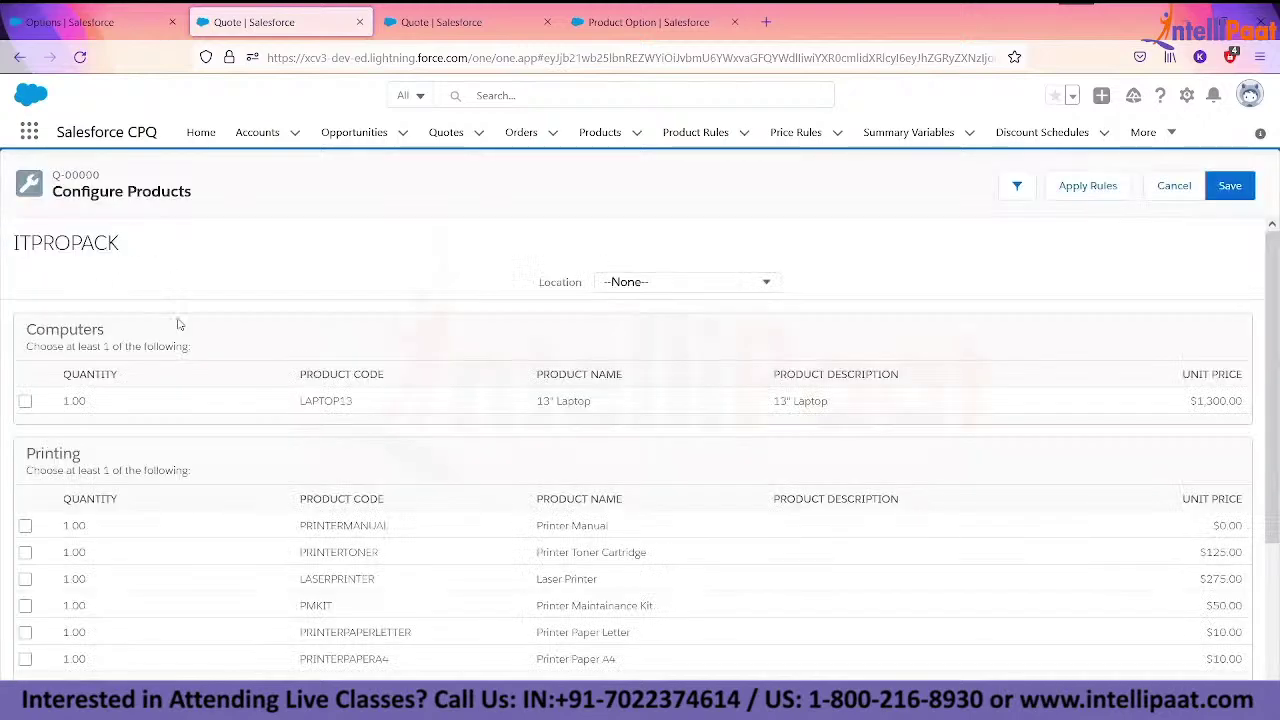
pyautogui.scroll(-1, 178, 323)
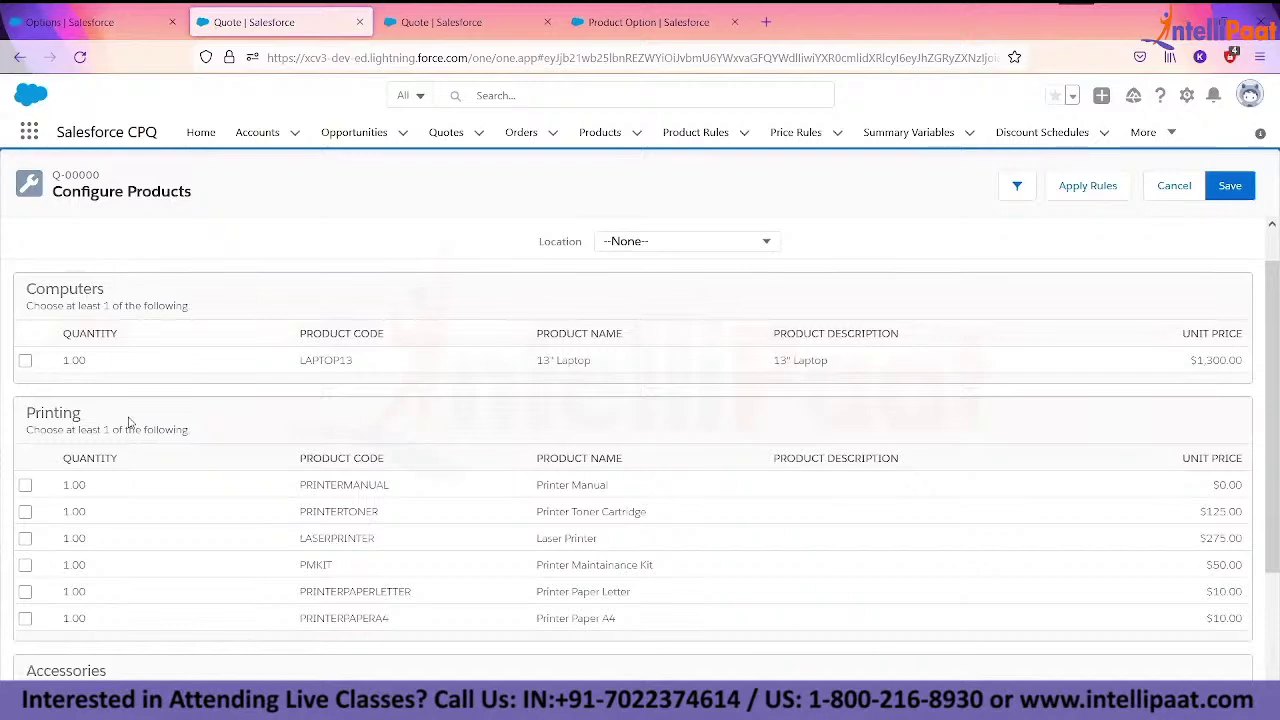
pyautogui.scroll(-3, 128, 423)
pyautogui.scroll(3, 210, 508)
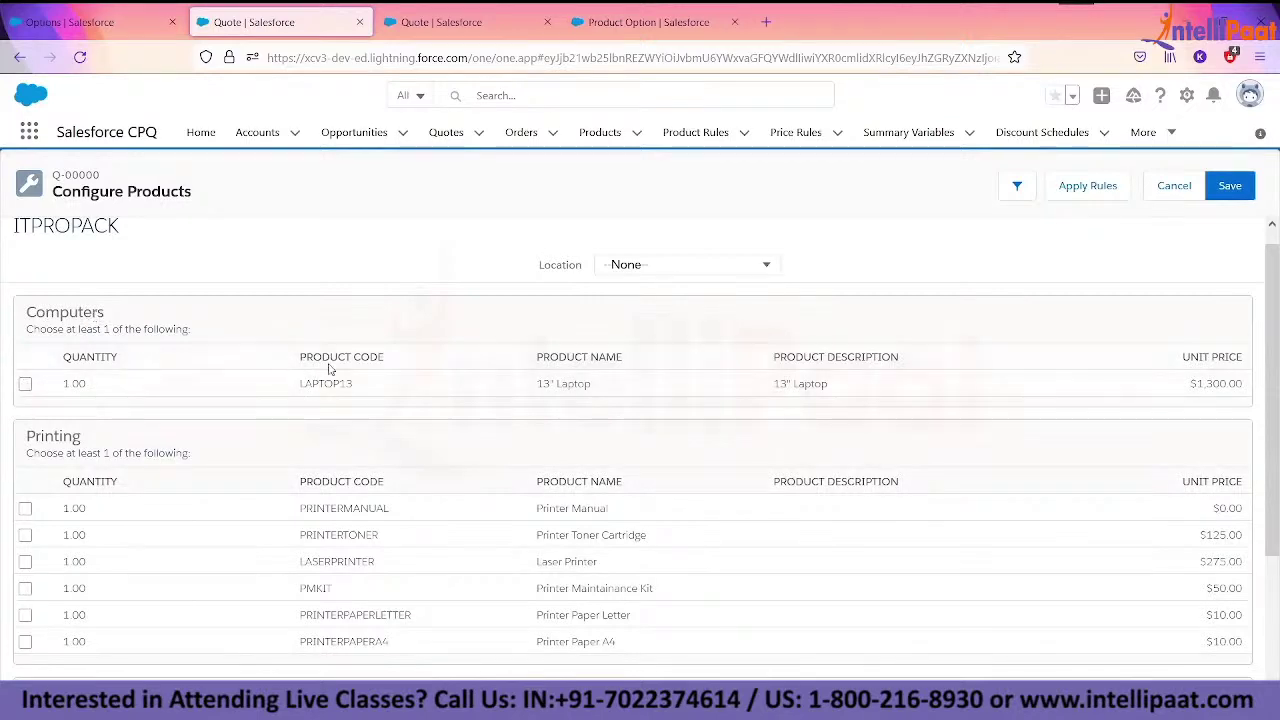
# - Select the 13" Laptop under ITPROPACK's Computers feature and open its nested configuration to examine the features
pyautogui.click(26, 386)
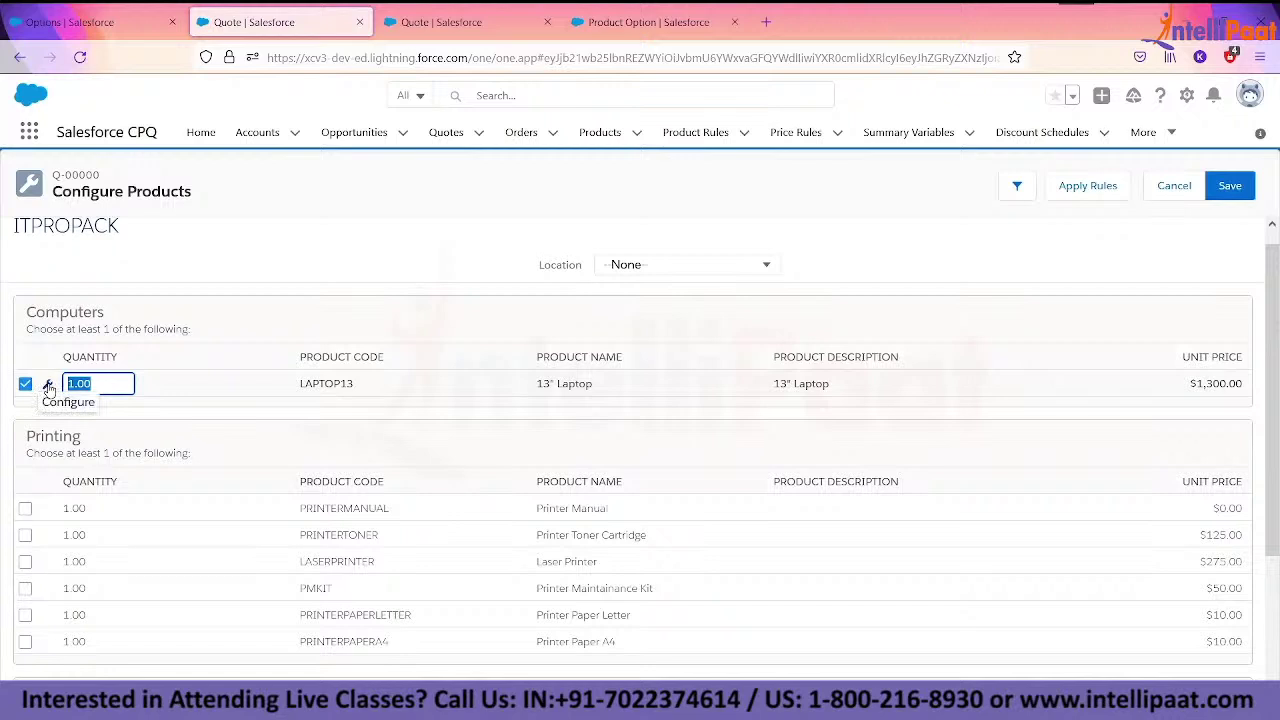
pyautogui.click(48, 388)
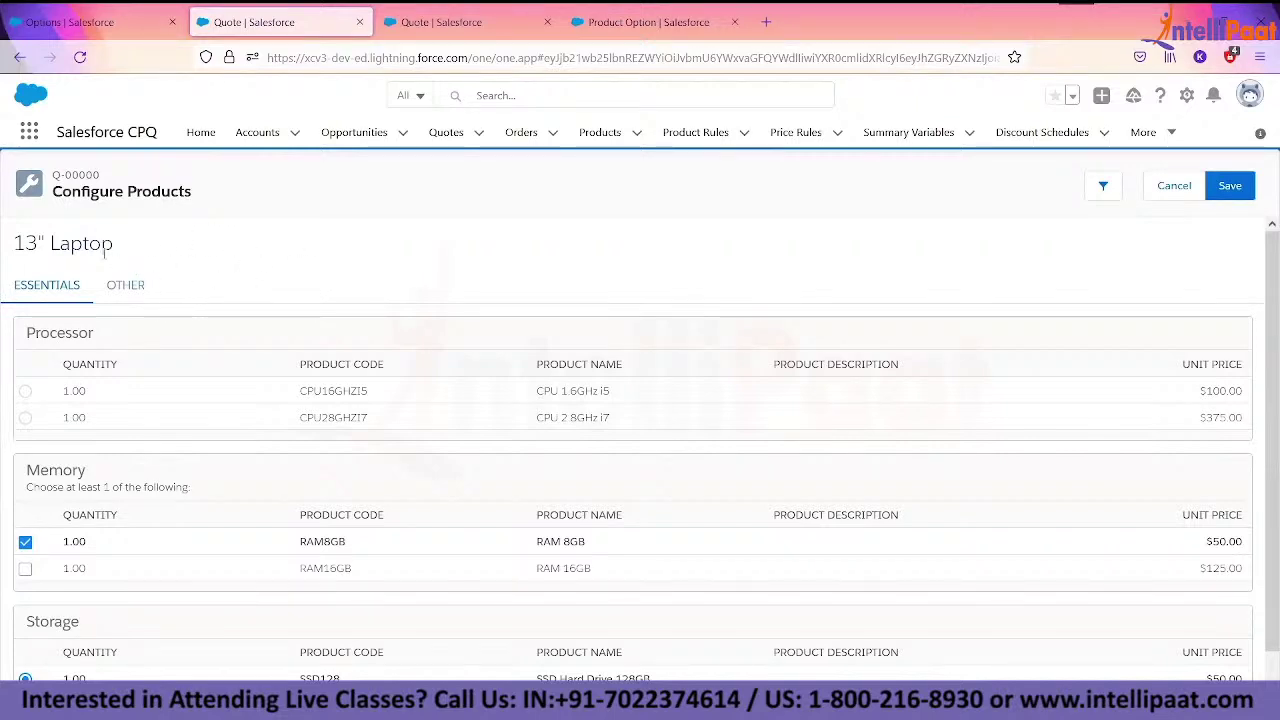
pyautogui.click(1172, 187)
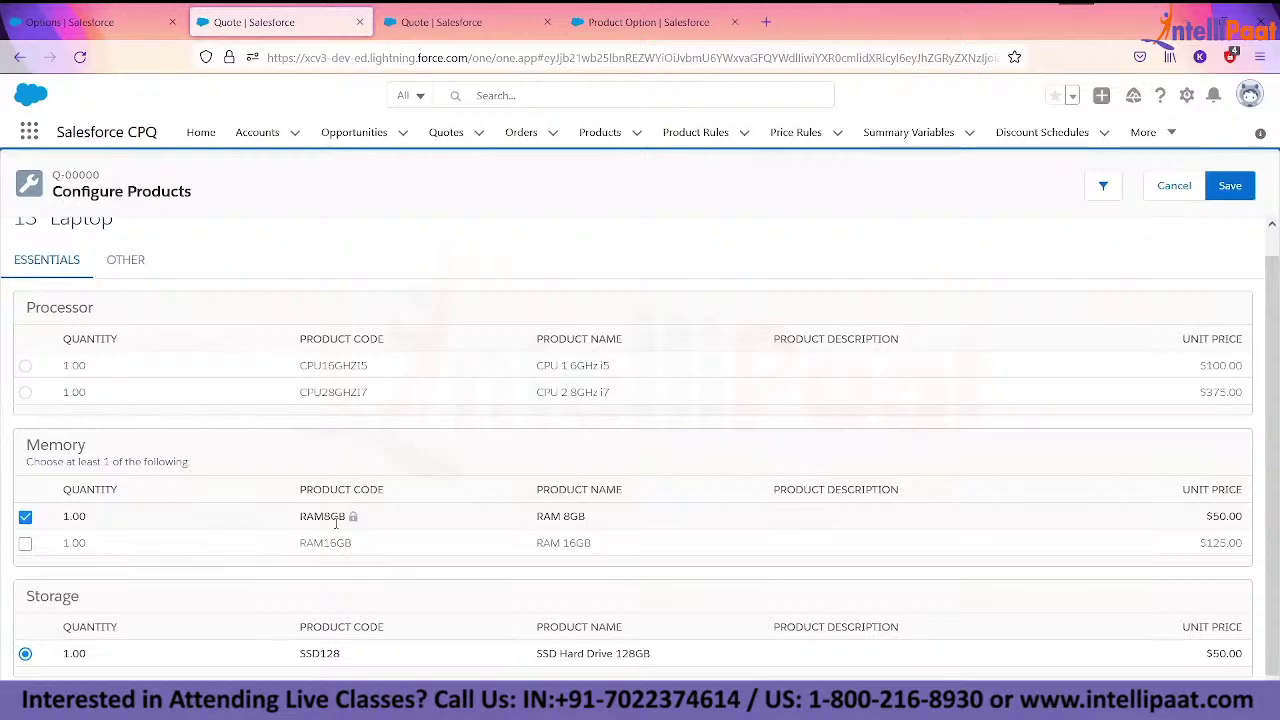
# - Try to save the ITPROPACK configuration with only the 13" Laptop selected, and return to ITPROPACK's options list
pyautogui.click(1240, 198)
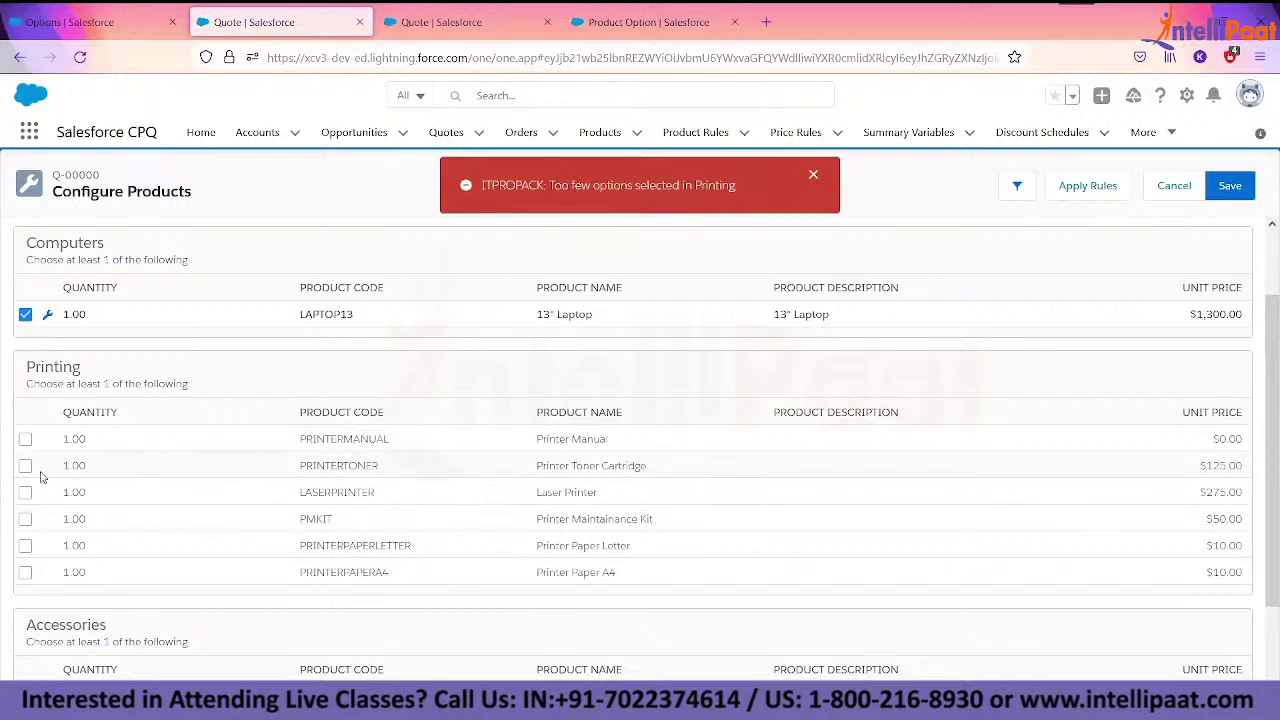
pyautogui.click(813, 178)
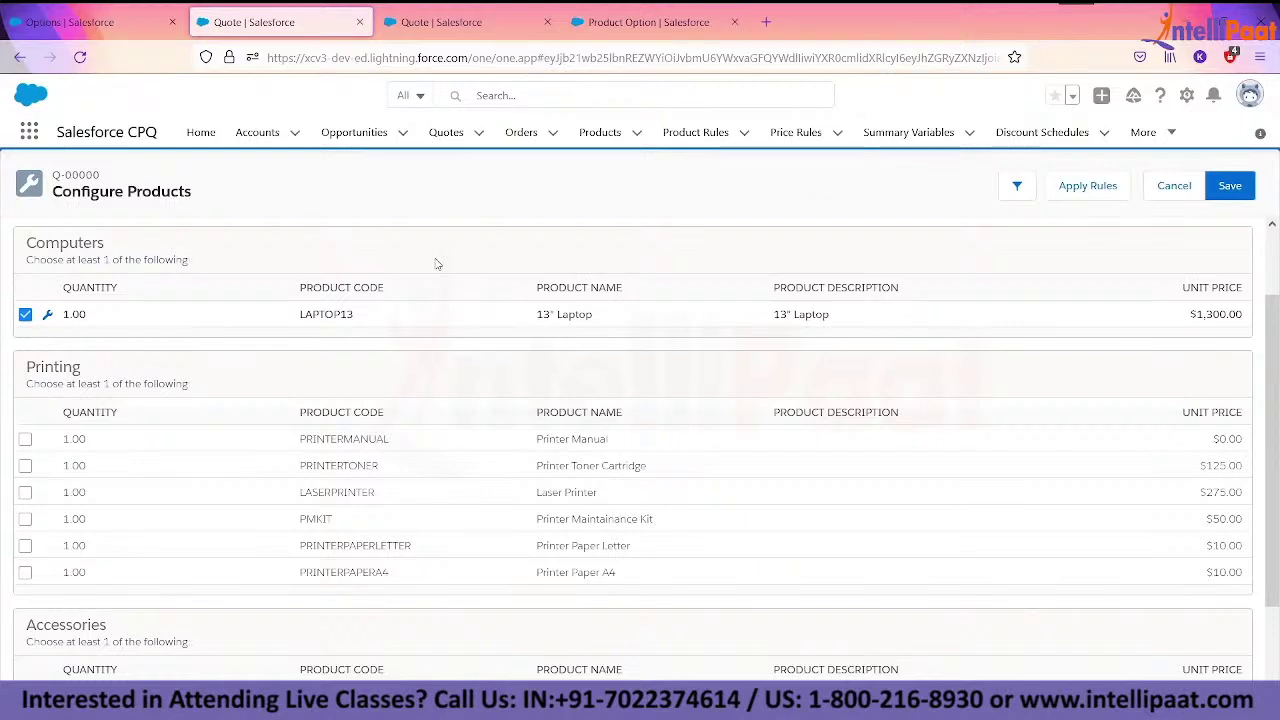
pyautogui.click(75, 22)
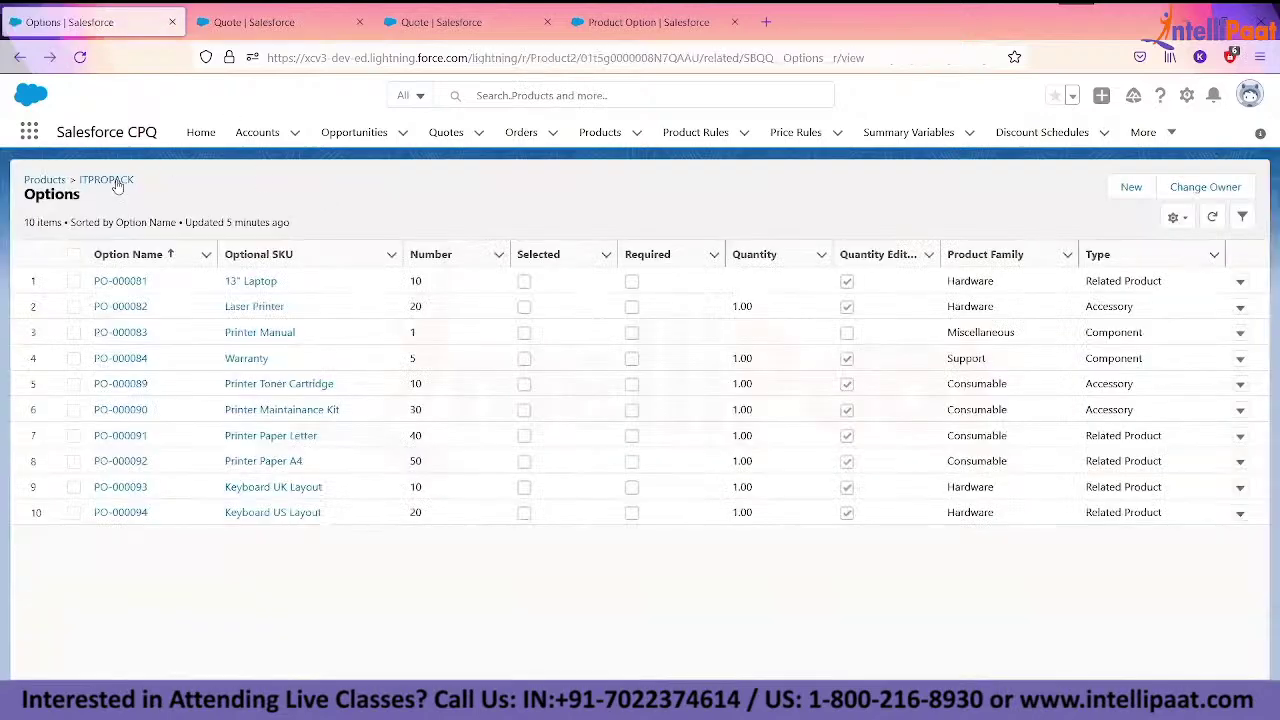
# - Open the ITPROPACK product record, set its Configuration Type to Disabled and save the product
pyautogui.click(118, 176)
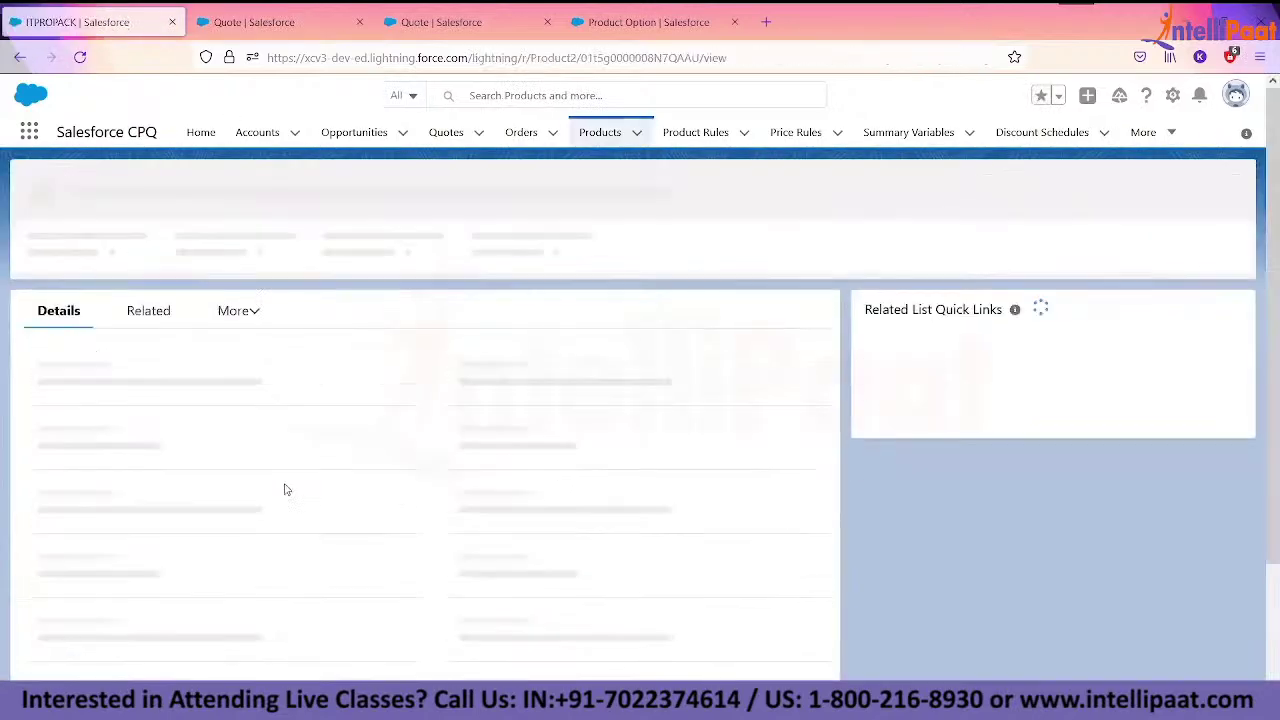
pyautogui.click(395, 505)
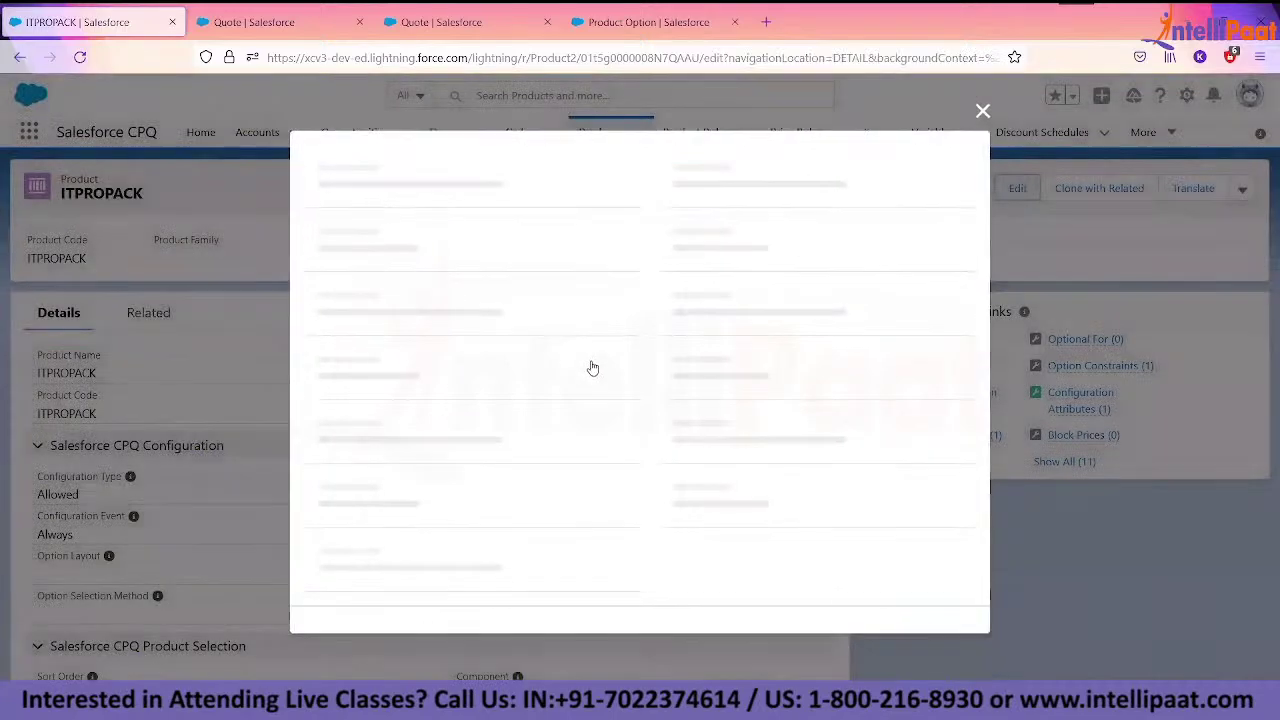
pyautogui.click(594, 366)
pyautogui.click(508, 491)
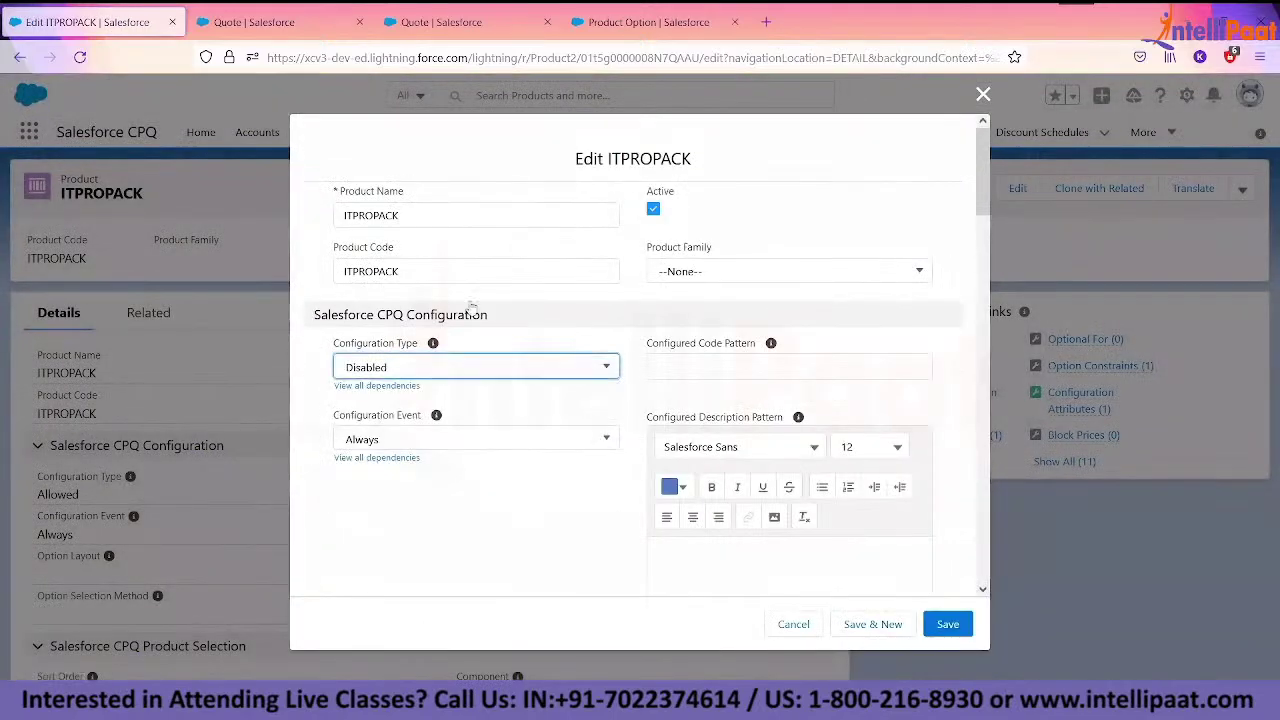
pyautogui.click(945, 623)
# - Compare the ITPROPACK line on quote Q-00000 with the configuration settings on the product record
pyautogui.click(250, 22)
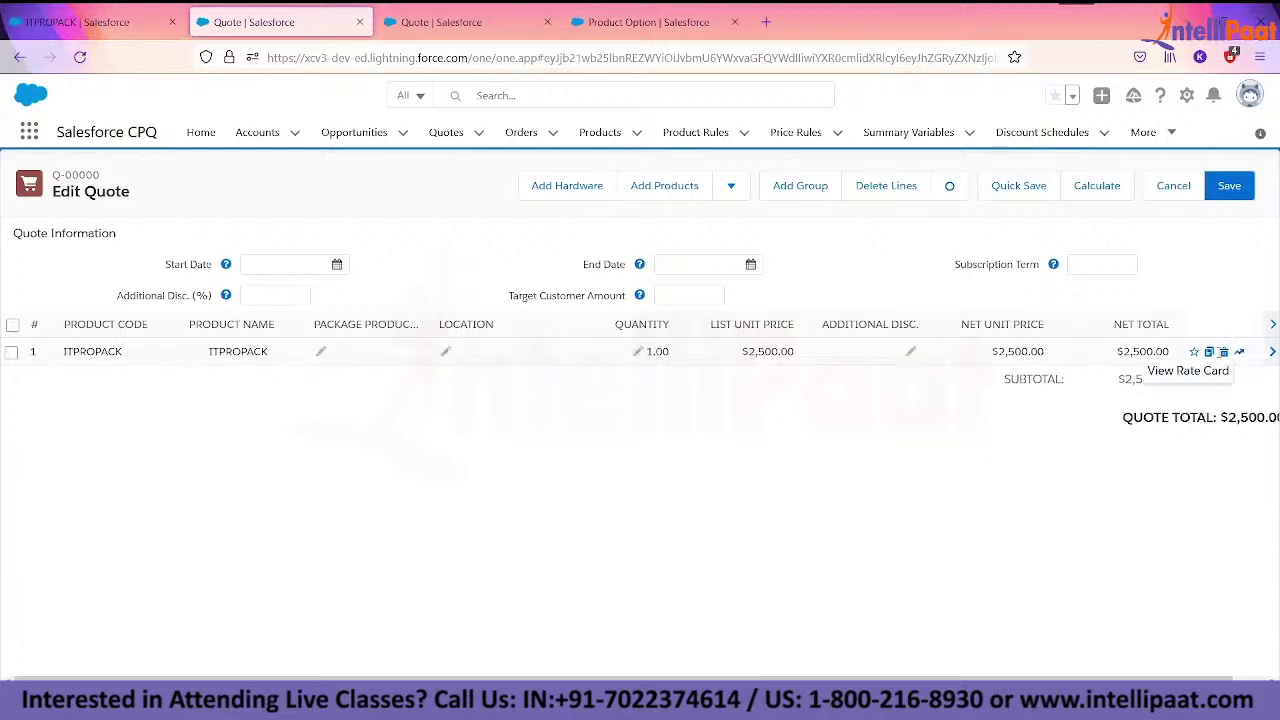
pyautogui.click(80, 22)
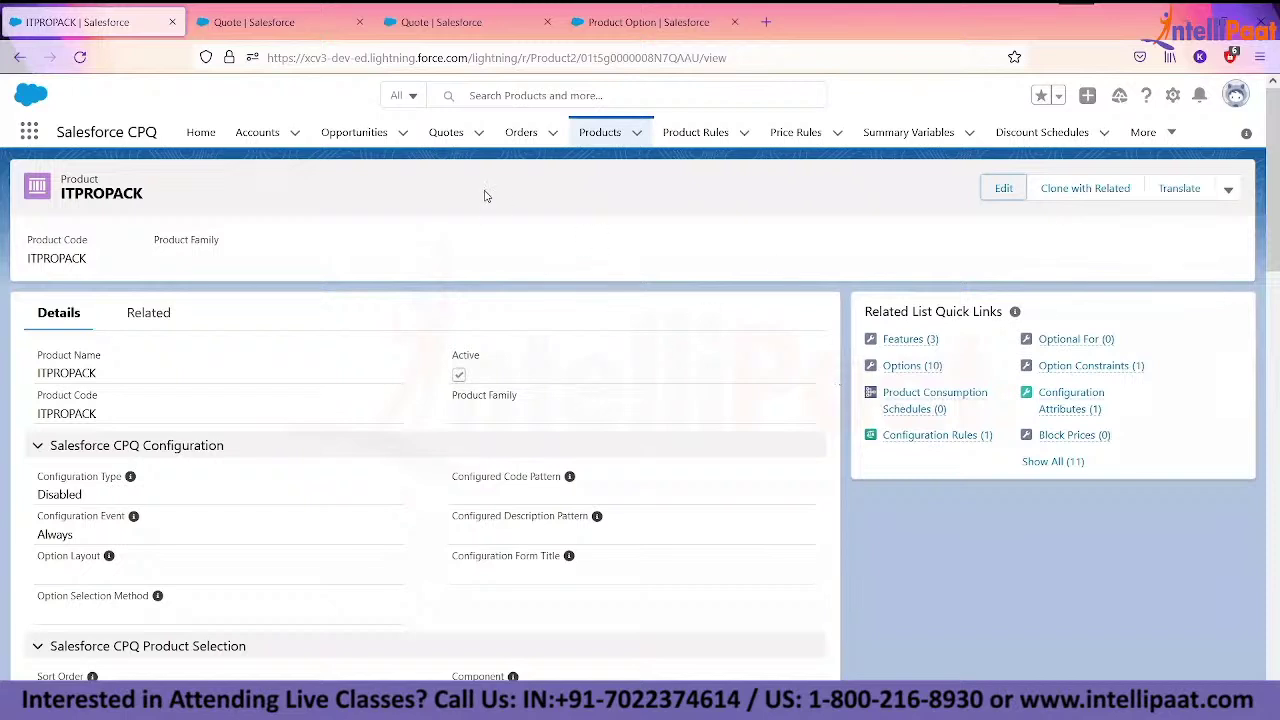
pyautogui.click(250, 20)
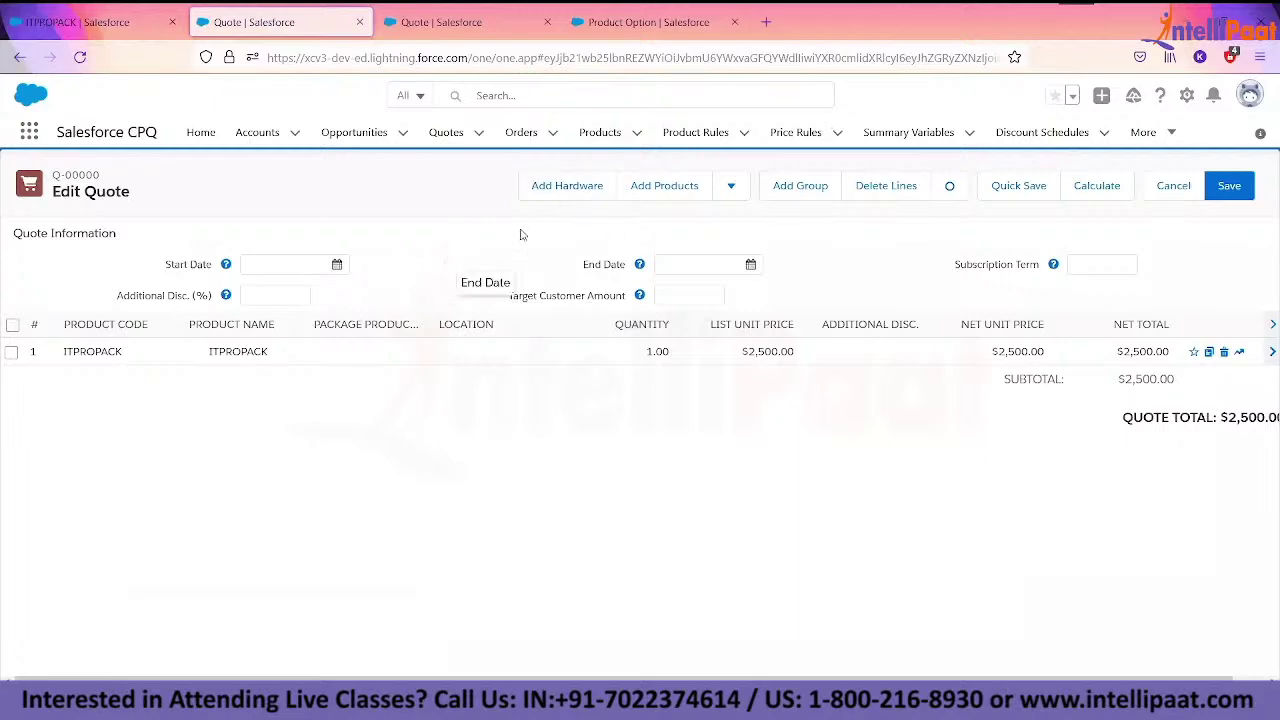
pyautogui.hotkey('ctrl', '1')
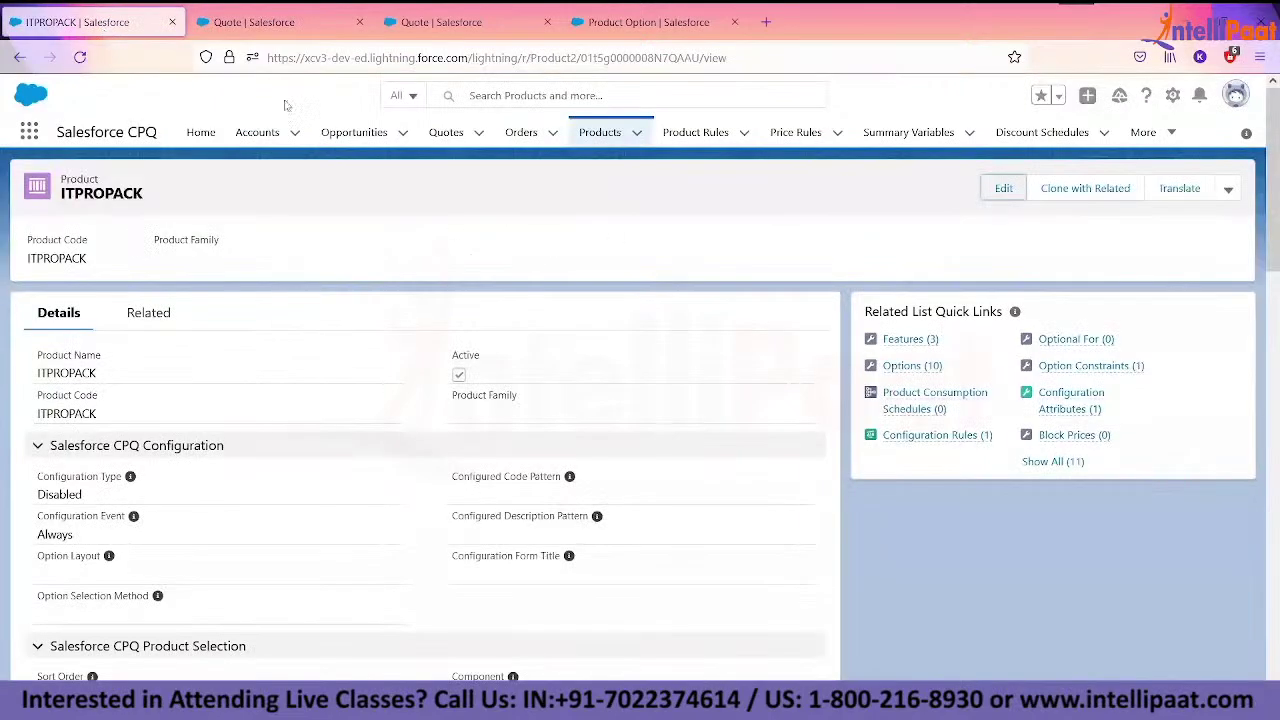
# - Set the ITPROPACK product's Configuration Type to Allowed and save the product
pyautogui.click(1016, 188)
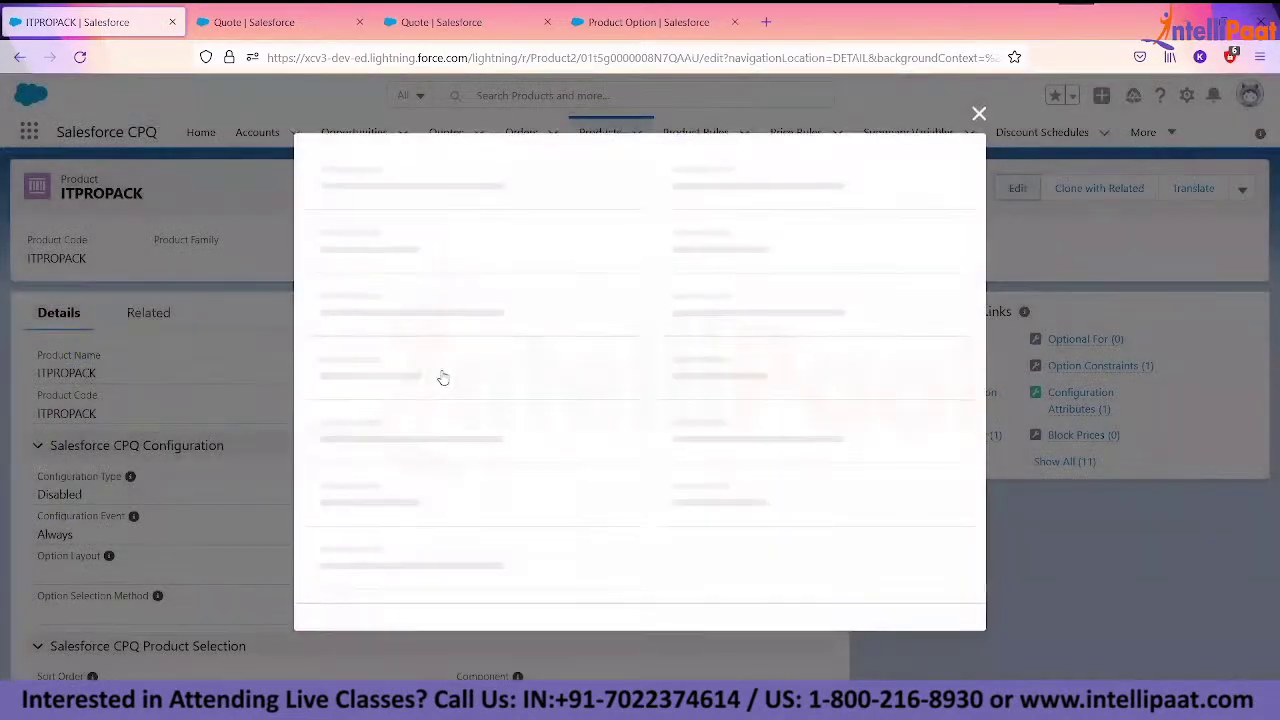
pyautogui.click(409, 367)
pyautogui.click(403, 454)
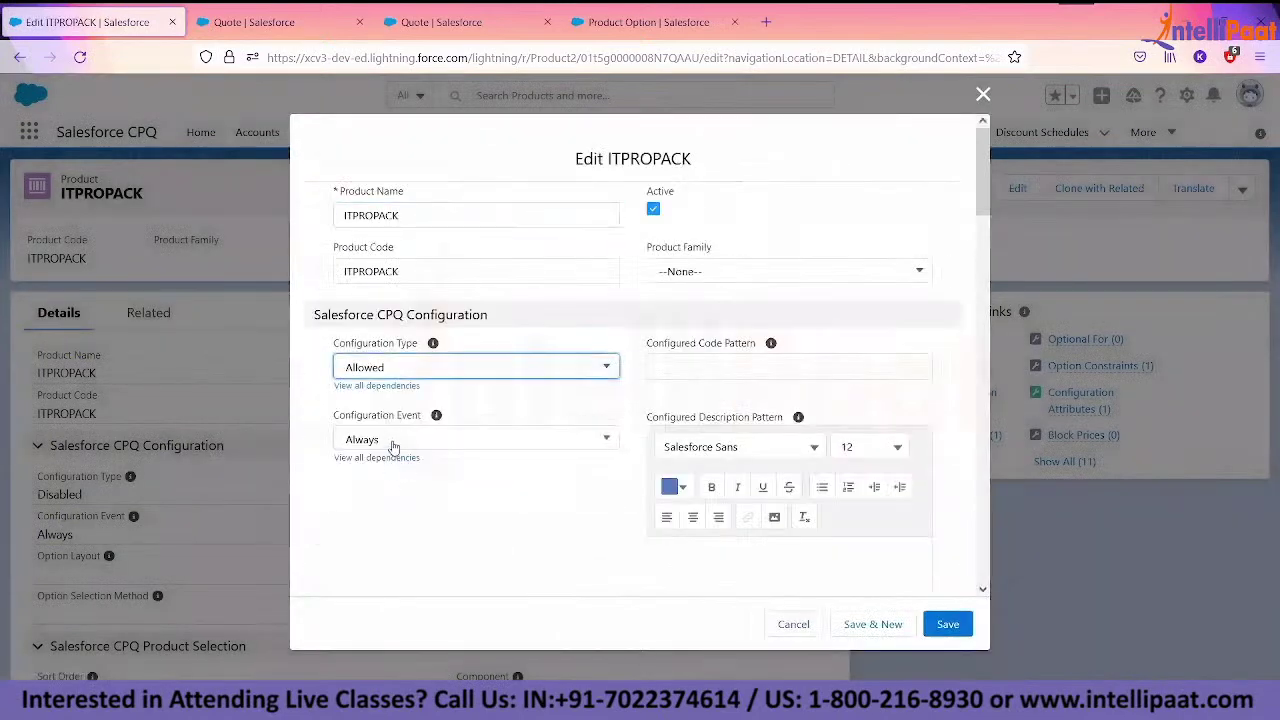
pyautogui.click(935, 622)
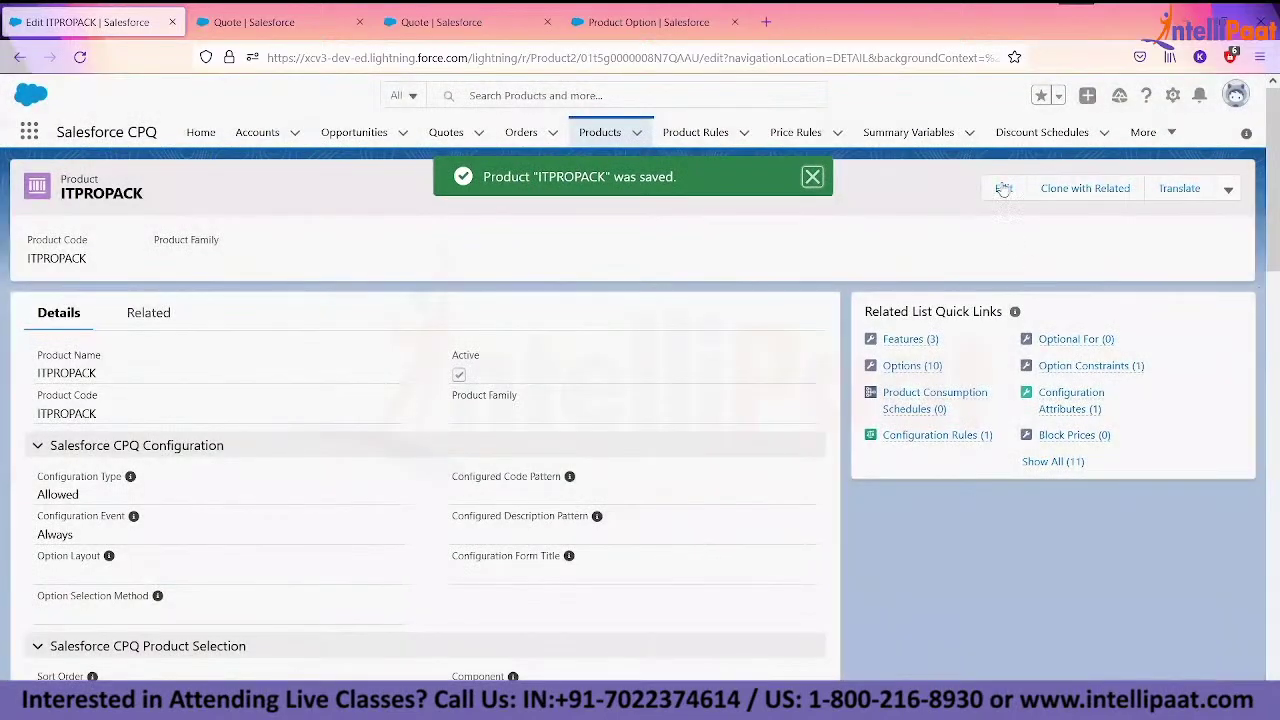
# - Check ITPROPACK's configuration on the quote against the product's settings and try to save it without any options selected
pyautogui.hotkey('ctrl', 'Tab')
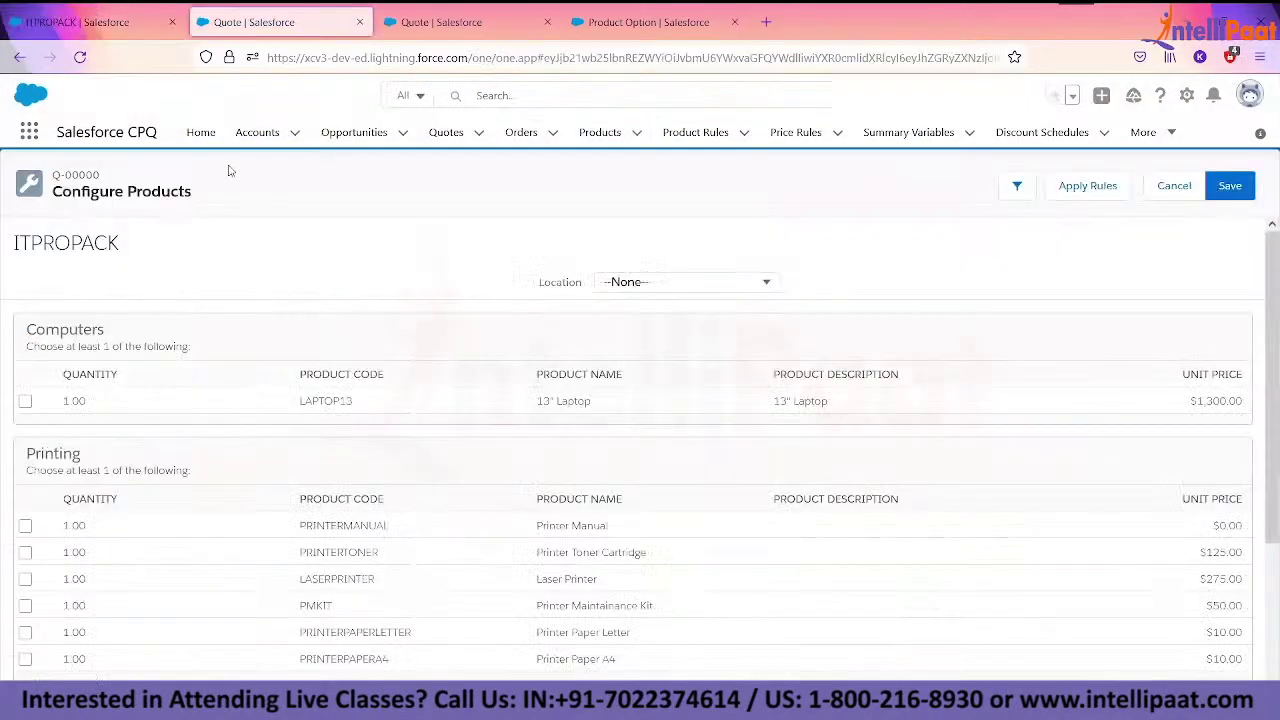
pyautogui.click(100, 20)
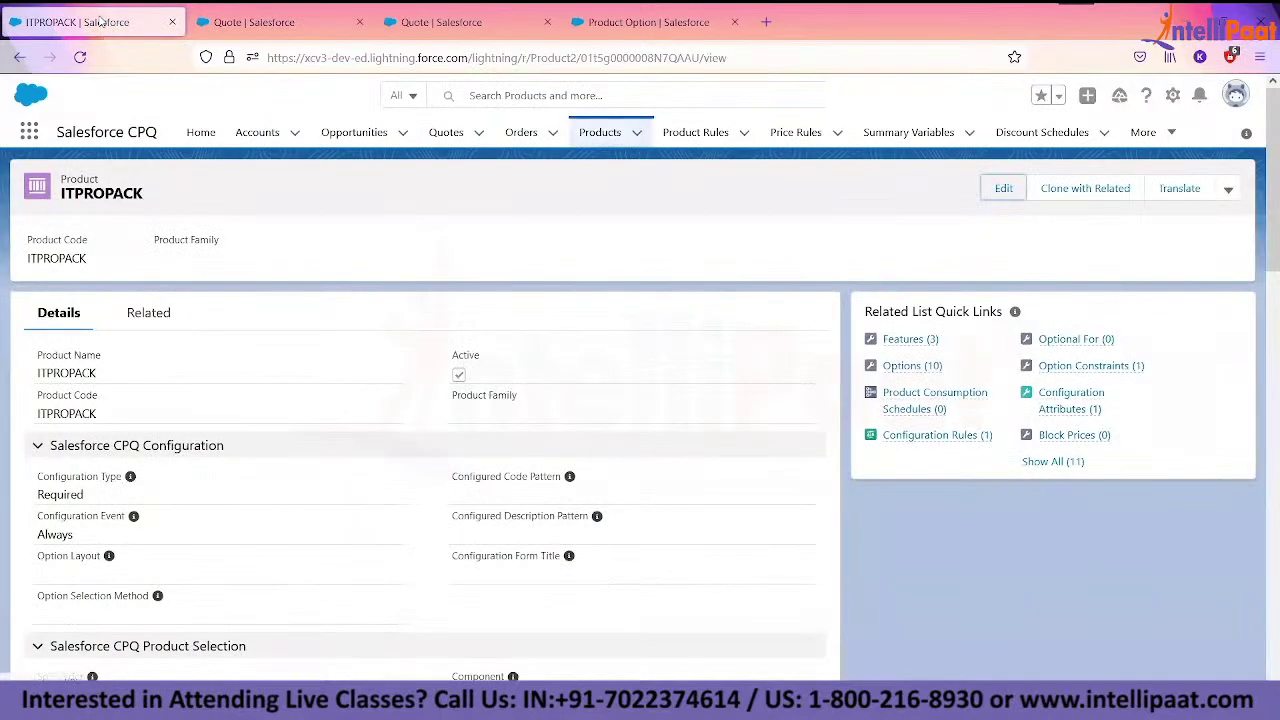
pyautogui.click(278, 26)
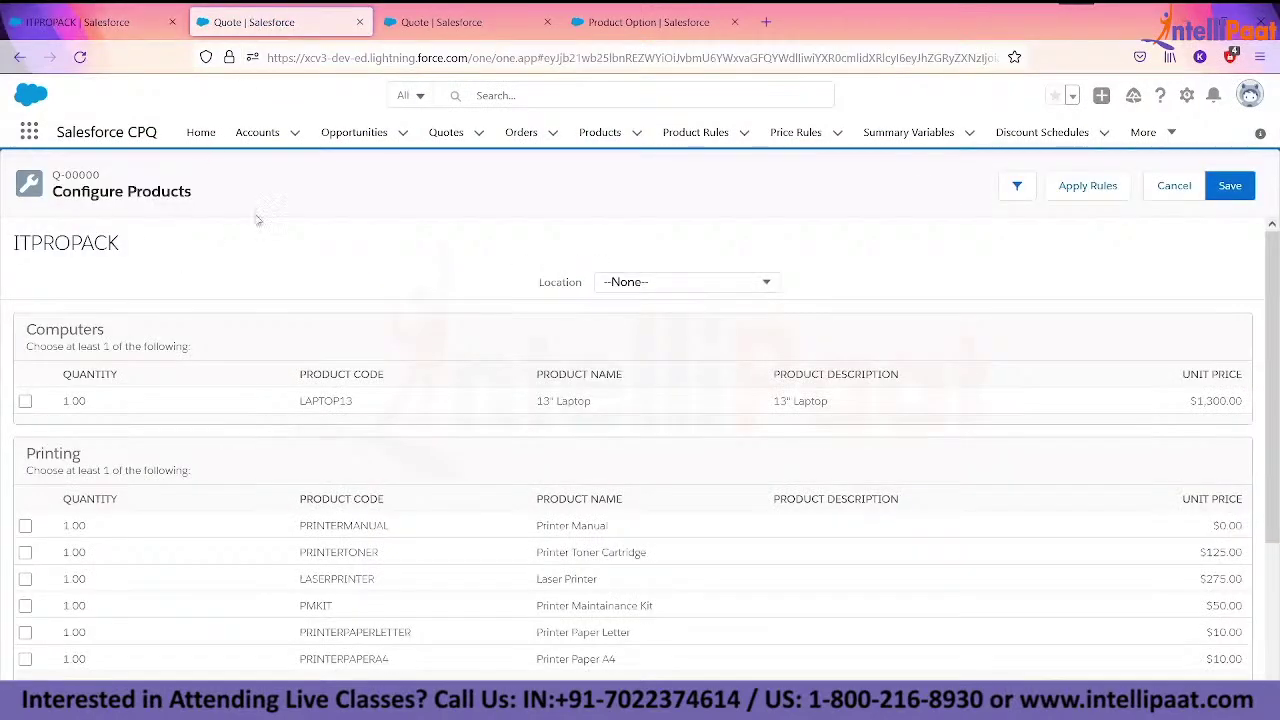
pyautogui.click(1245, 185)
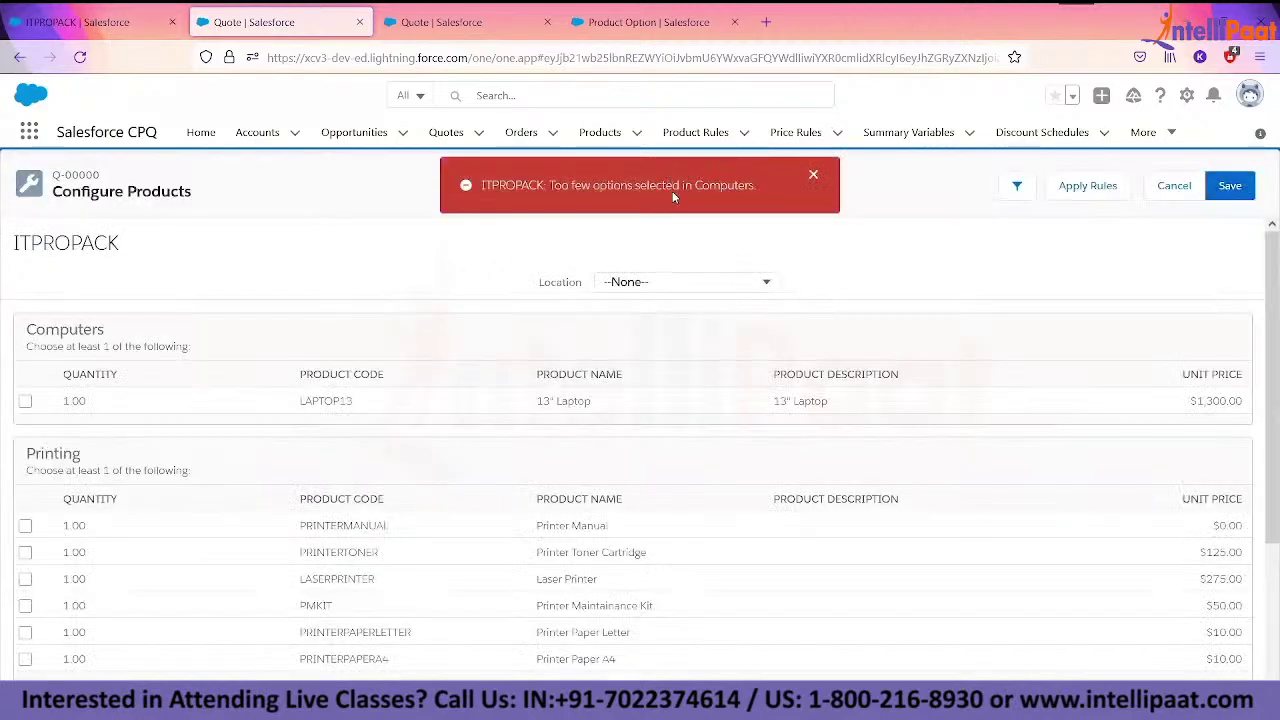
# - Select the 13" Laptop, Printer Manual and Warranty options for ITPROPACK and save the configuration to the quote
pyautogui.click(25, 402)
pyautogui.scroll(-1, 27, 430)
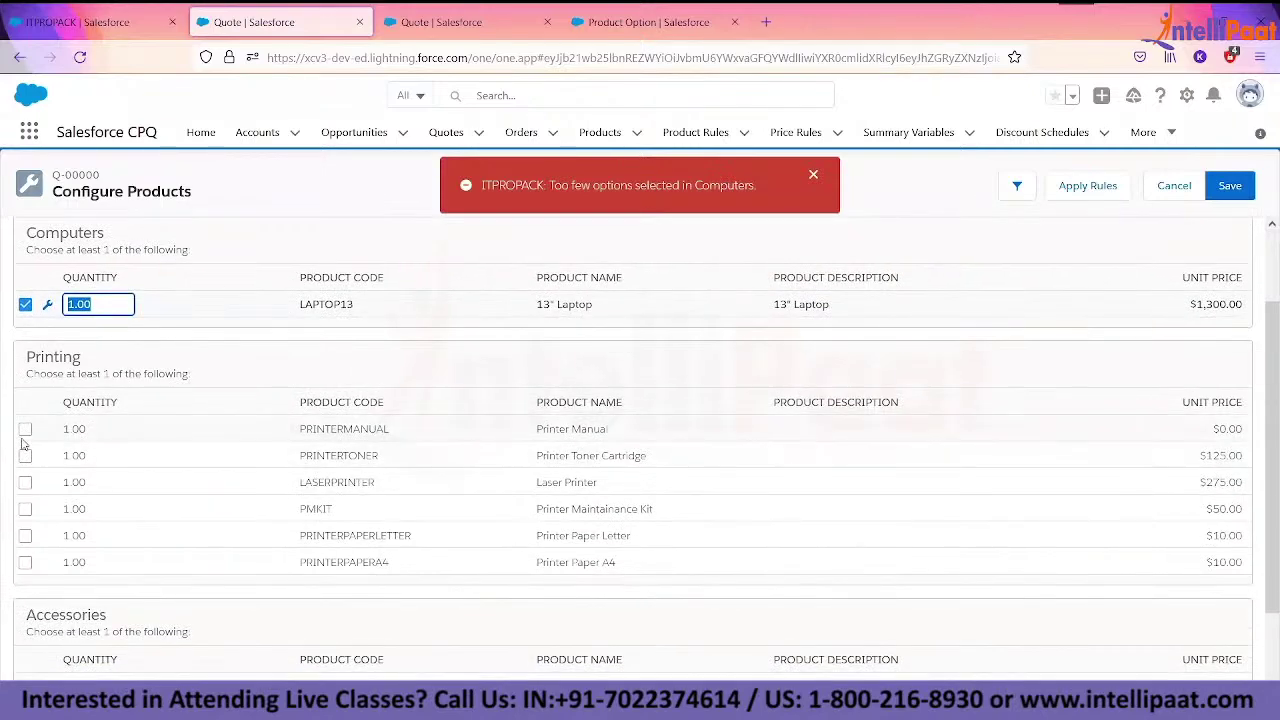
pyautogui.click(24, 432)
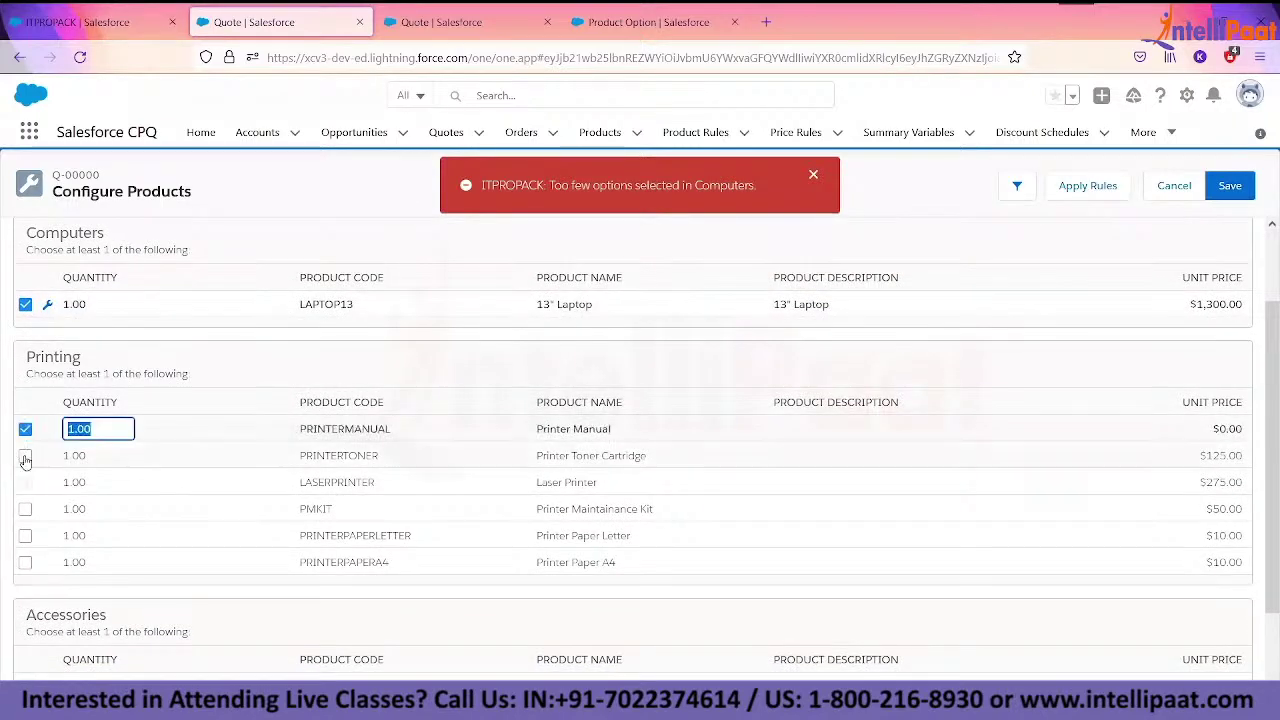
pyautogui.scroll(-1, 25, 462)
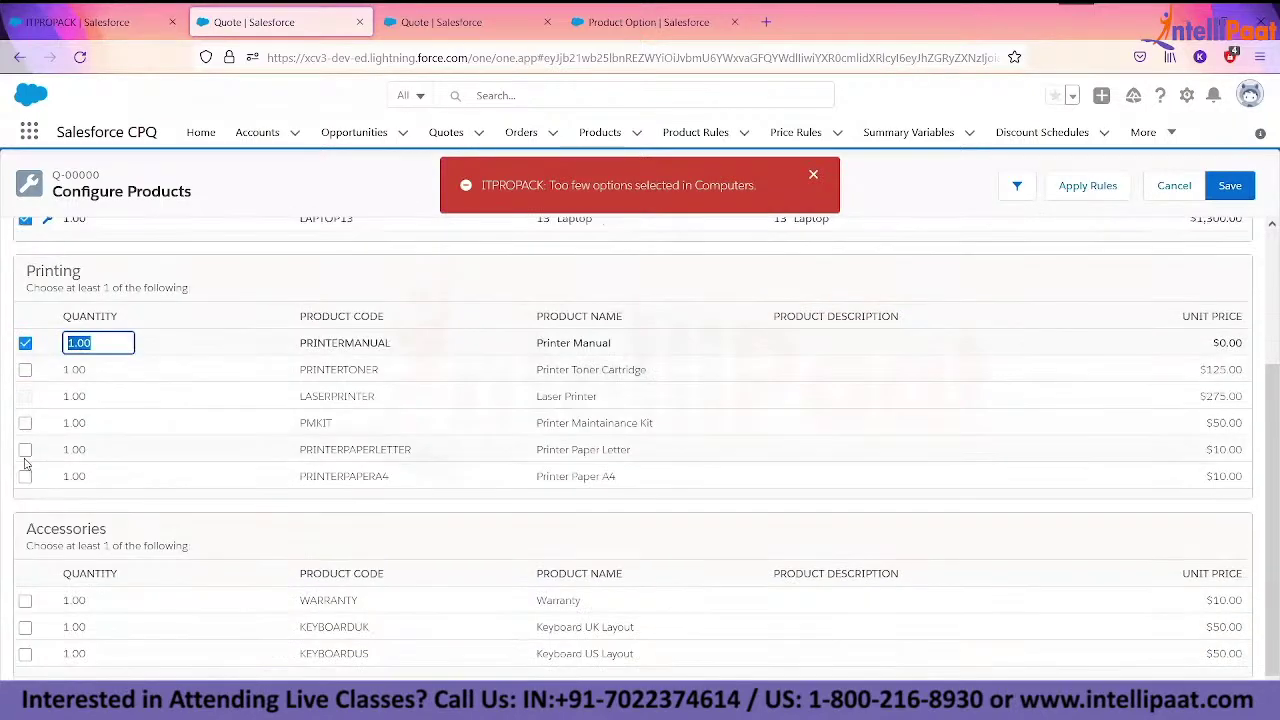
pyautogui.click(25, 600)
pyautogui.scroll(3, 506, 443)
pyautogui.click(1230, 185)
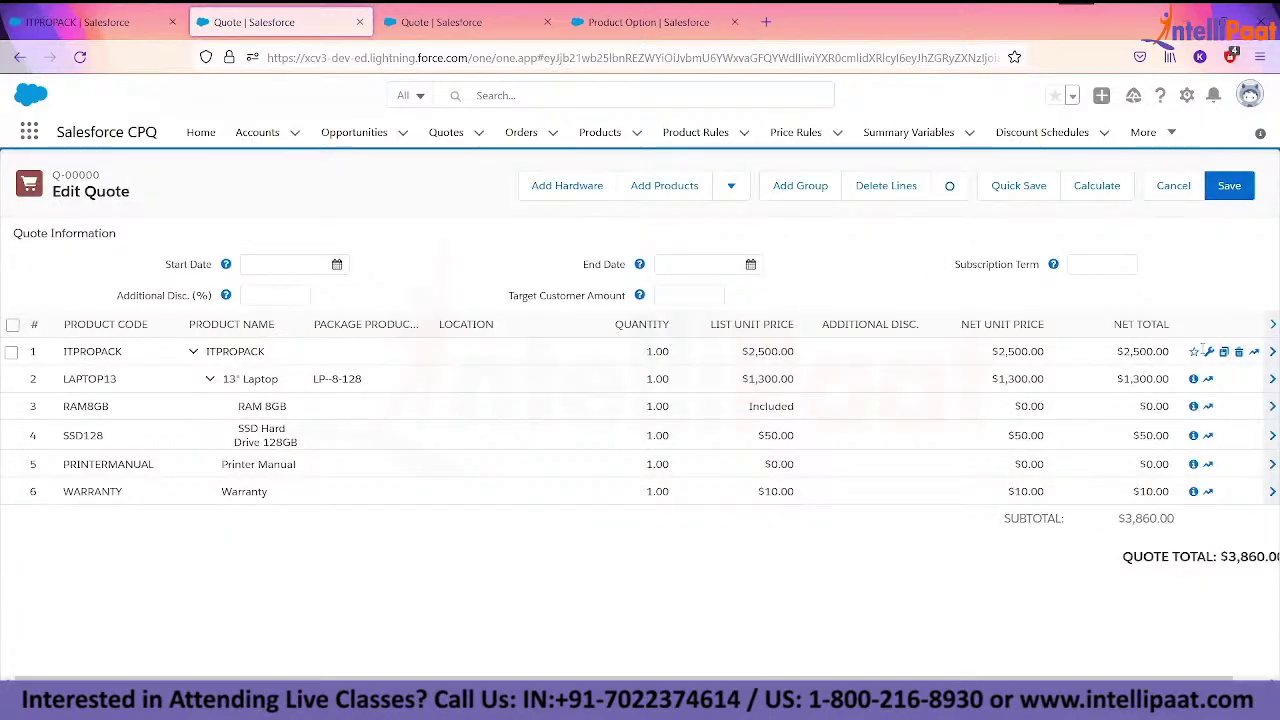
# - Reopen ITPROPACK's configuration from the quote, examine the nested 13" Laptop's features, and review the product record's configuration settings
pyautogui.click(1209, 351)
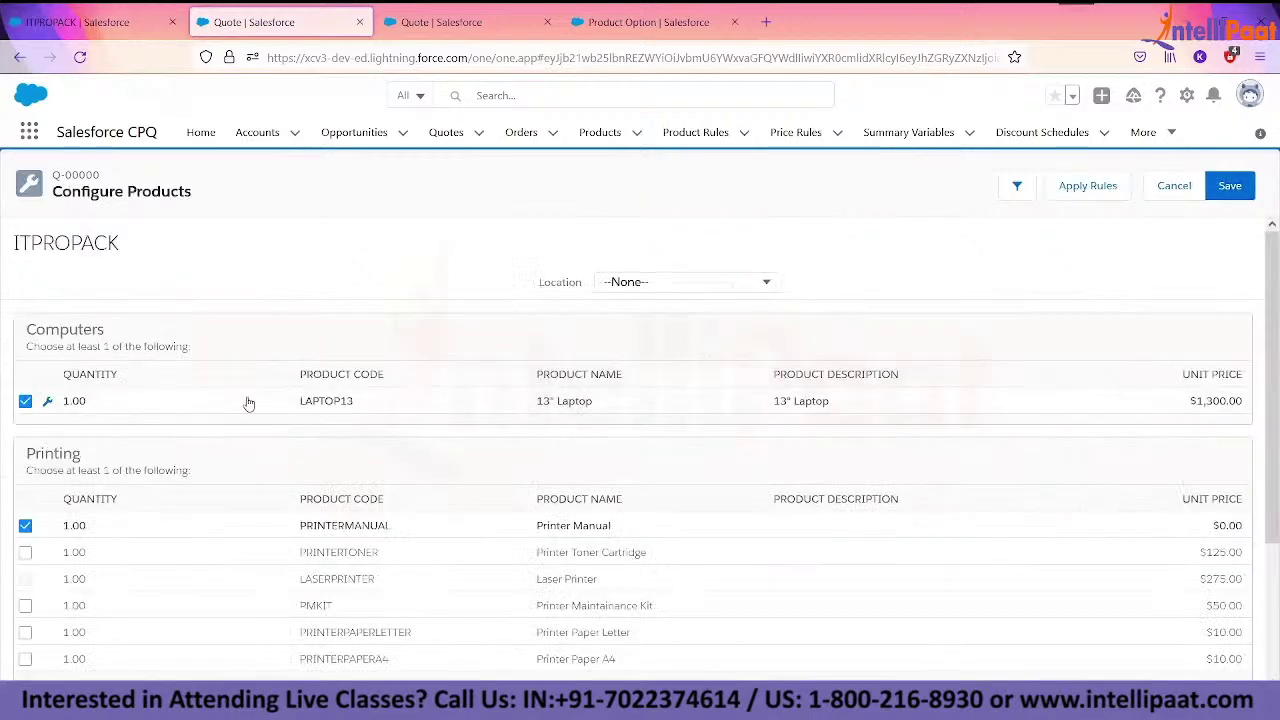
pyautogui.click(49, 403)
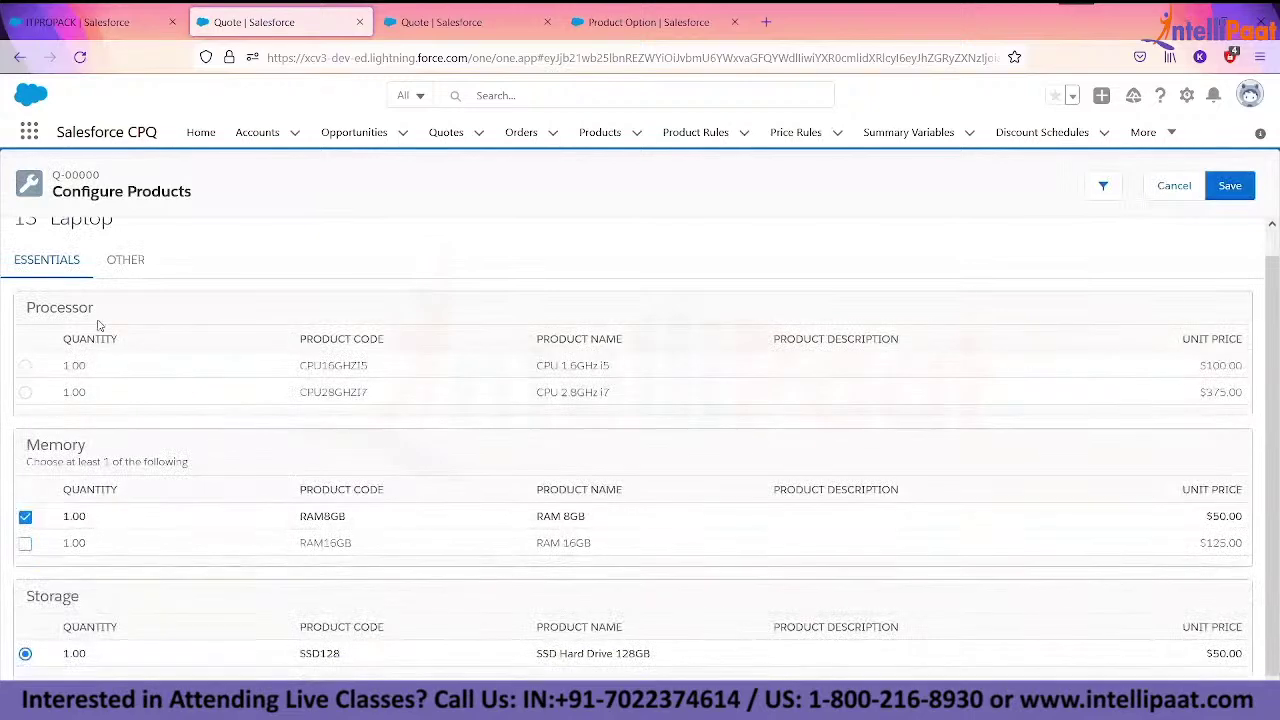
pyautogui.doubleClick(80, 306)
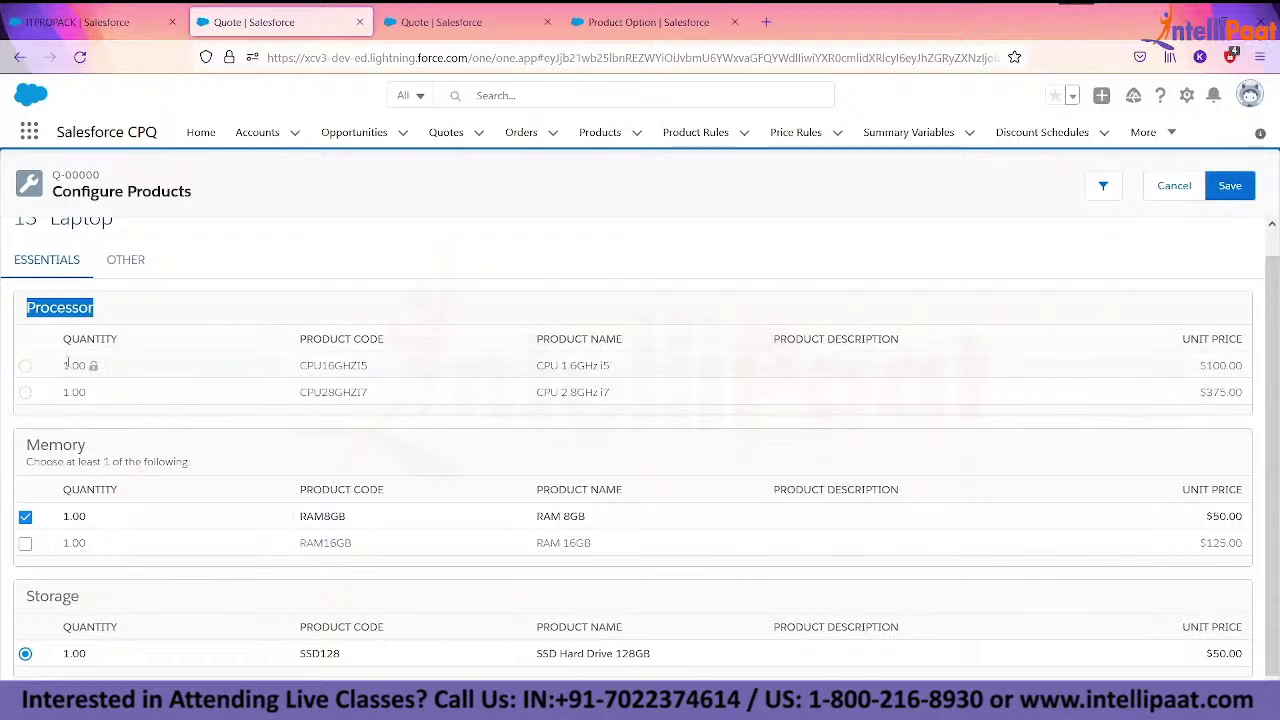
pyautogui.click(1176, 186)
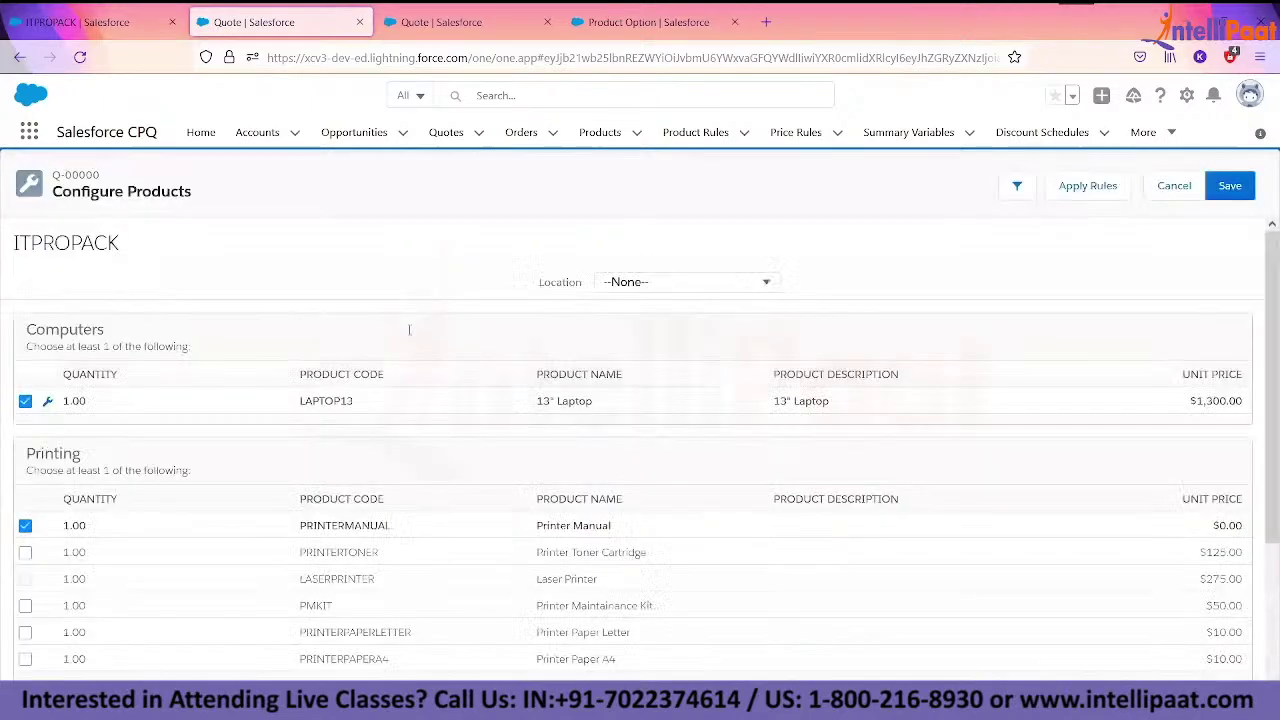
pyautogui.click(45, 401)
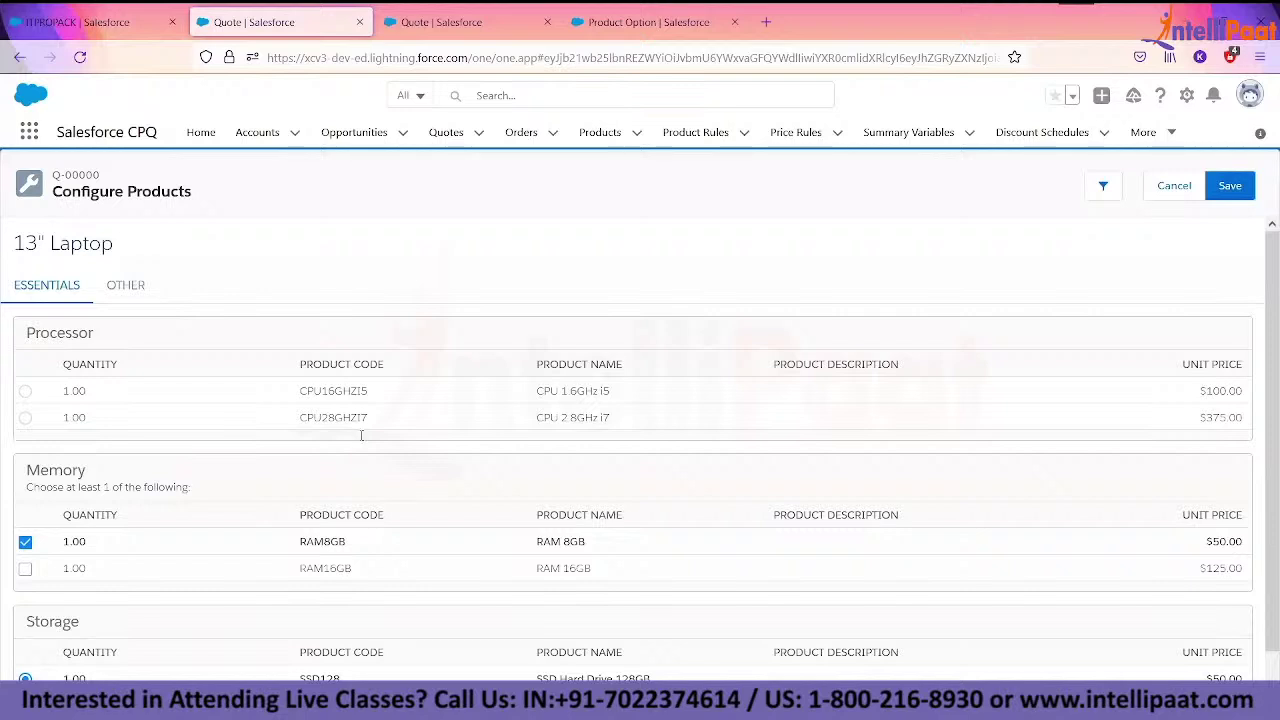
pyautogui.click(94, 31)
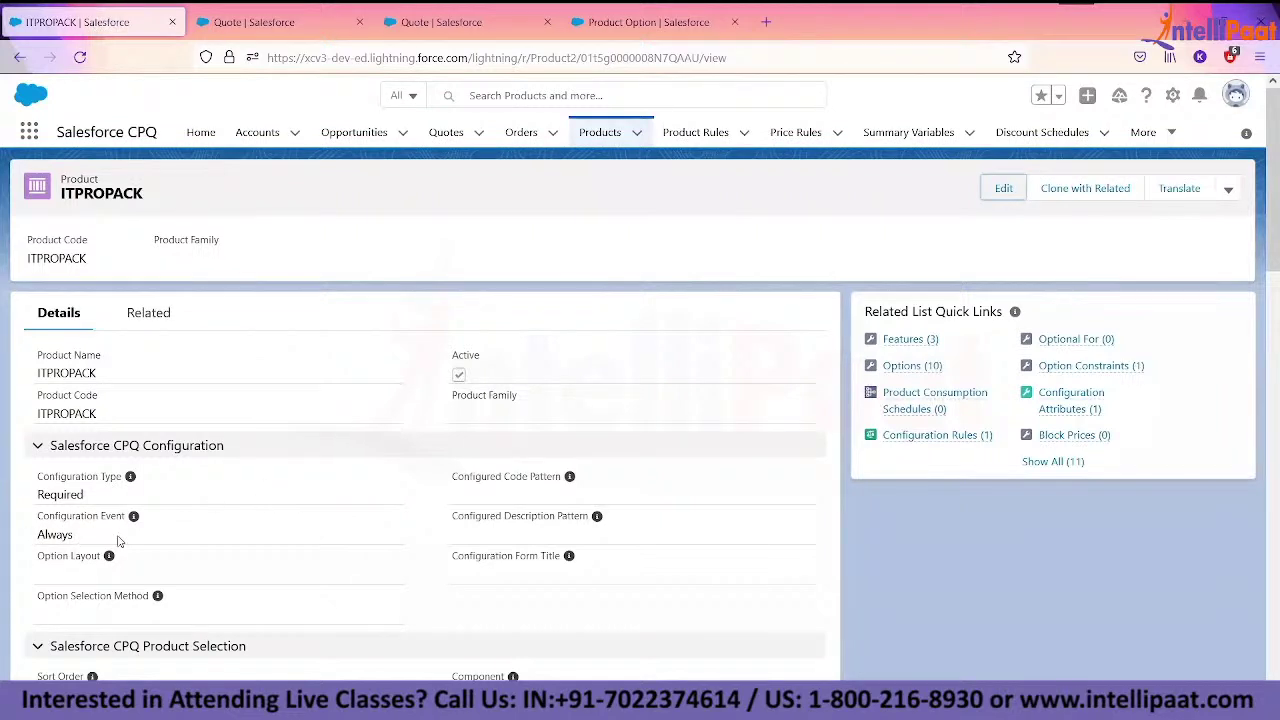
# - Switch to the Salesforce CPQ Fast Path deck in Adobe Acrobat Reader and go to the Product Bundles Defined page
pyautogui.hotkey('alt', 'Tab')
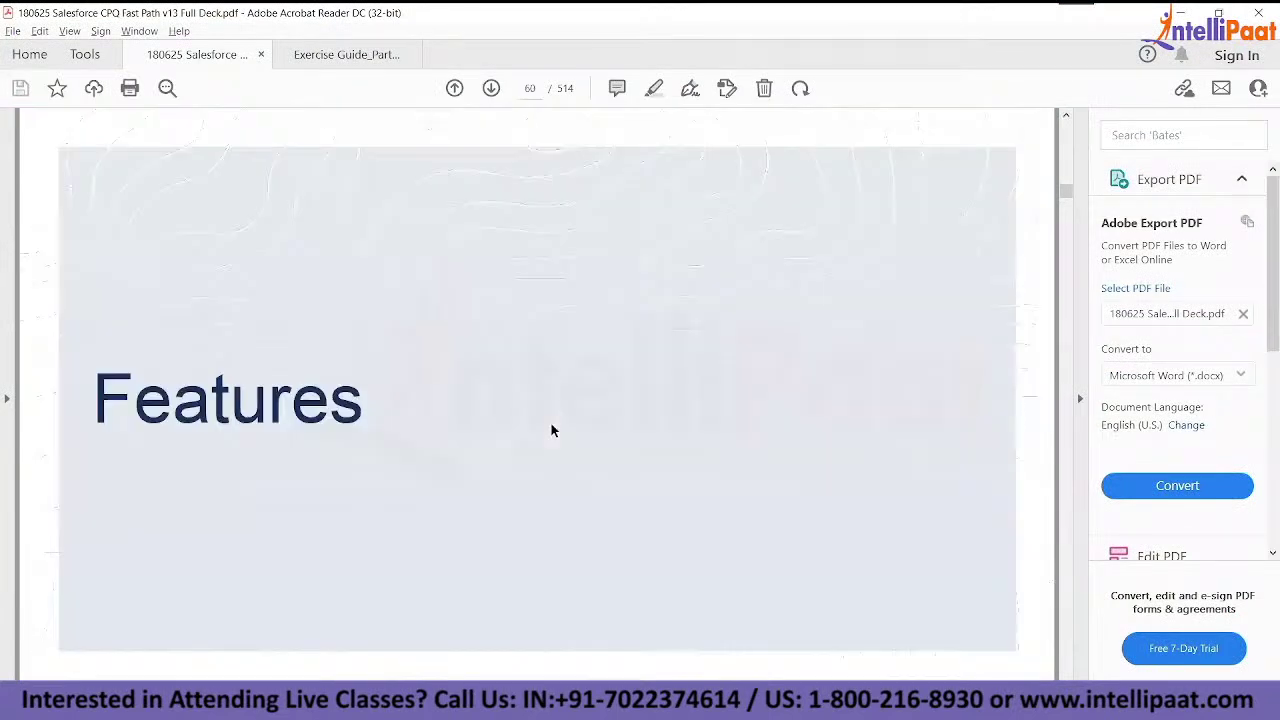
pyautogui.scroll(-1, 550, 430)
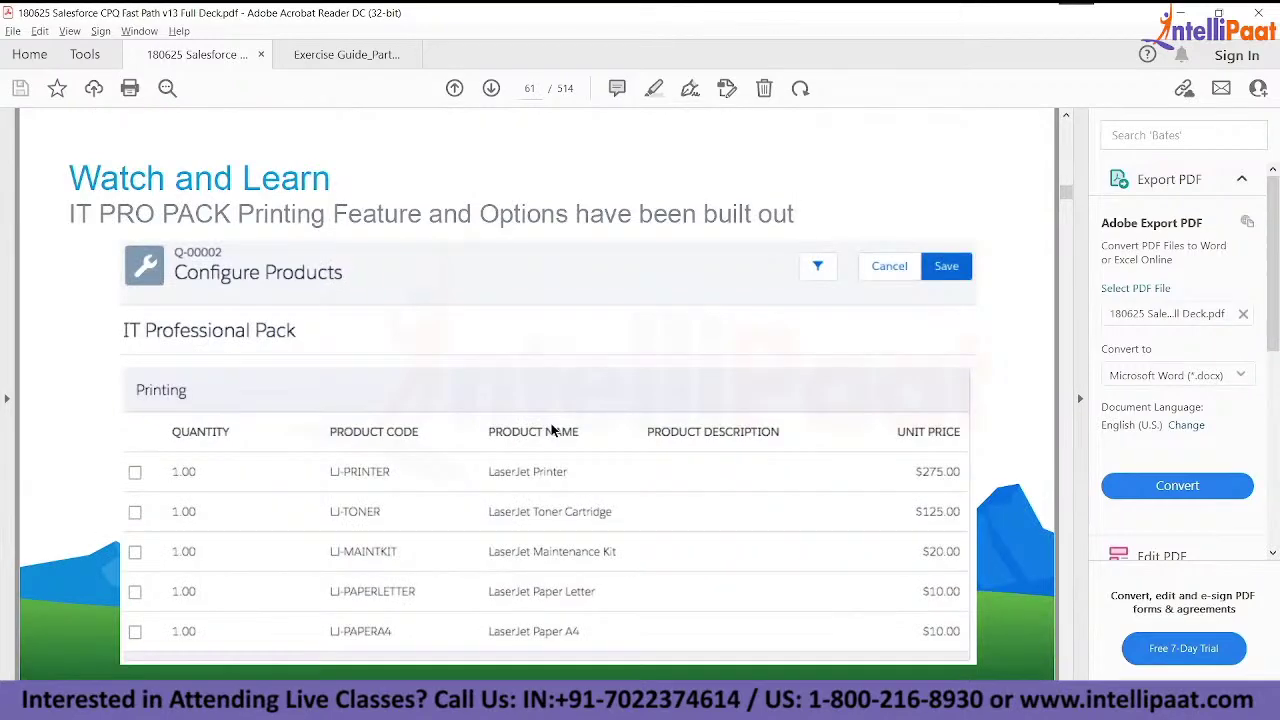
pyautogui.scroll(-1, 551, 430)
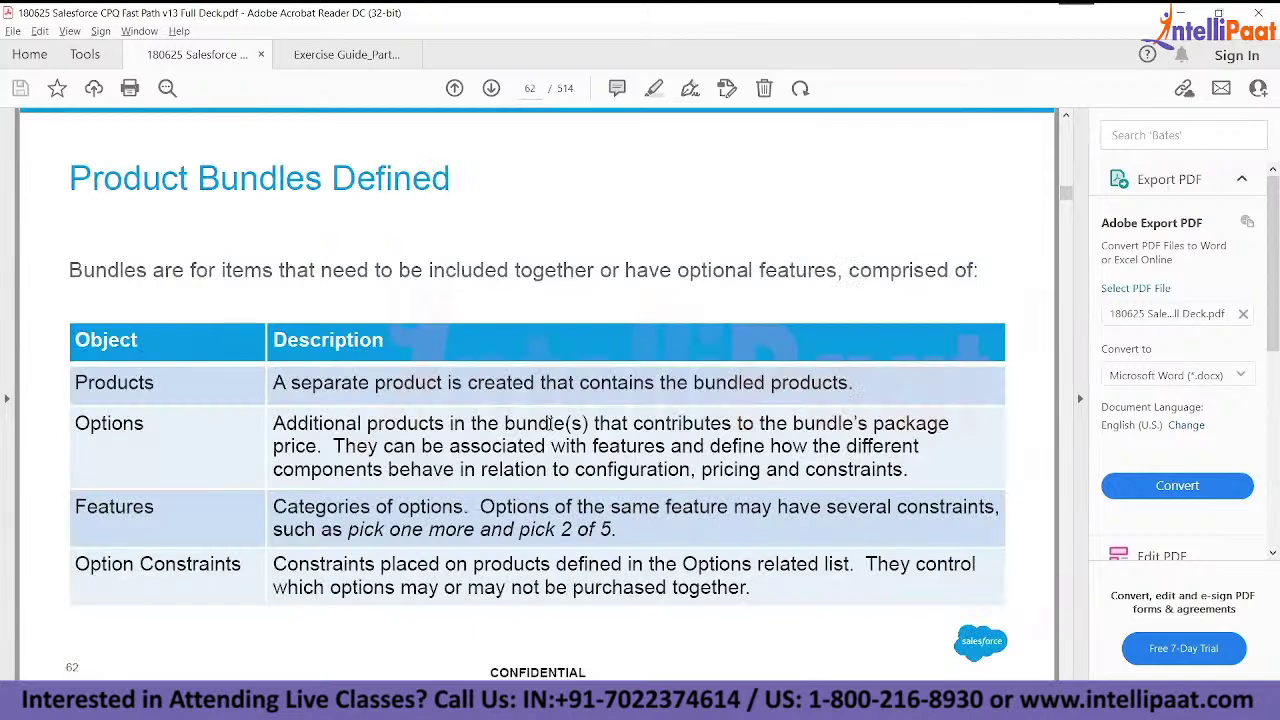